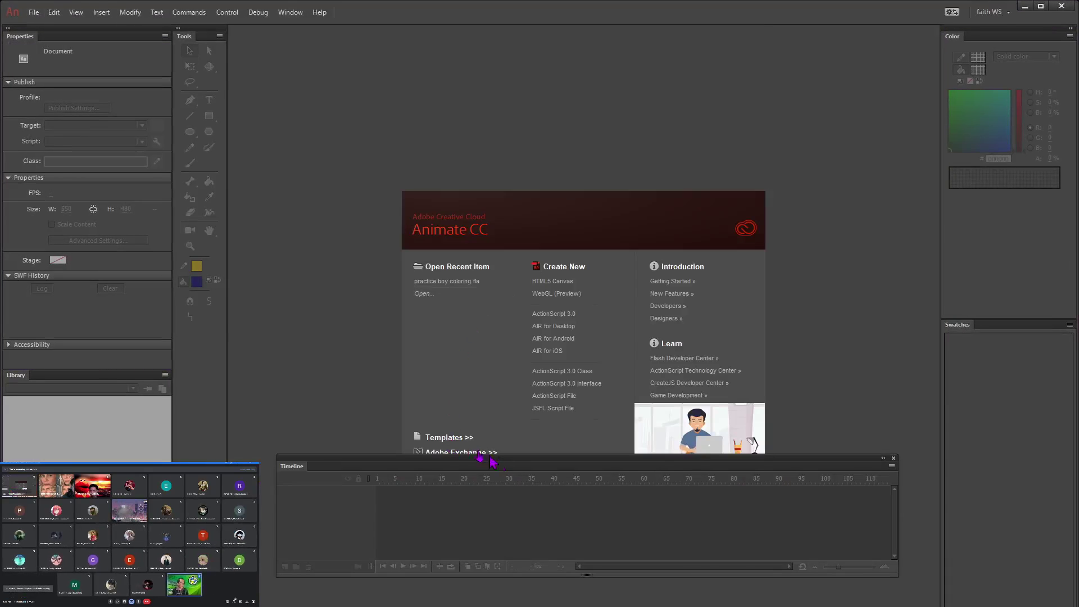
Step: Create a new ActionScript 3.0 document and dock the Timeline panel above the stage
click(447, 438)
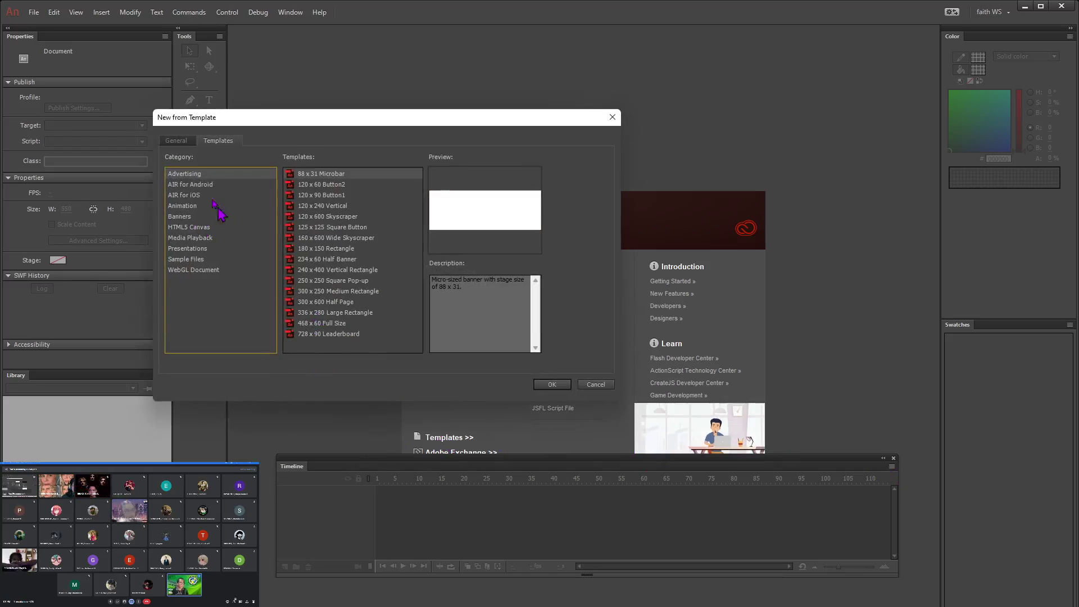
click(176, 140)
click(199, 212)
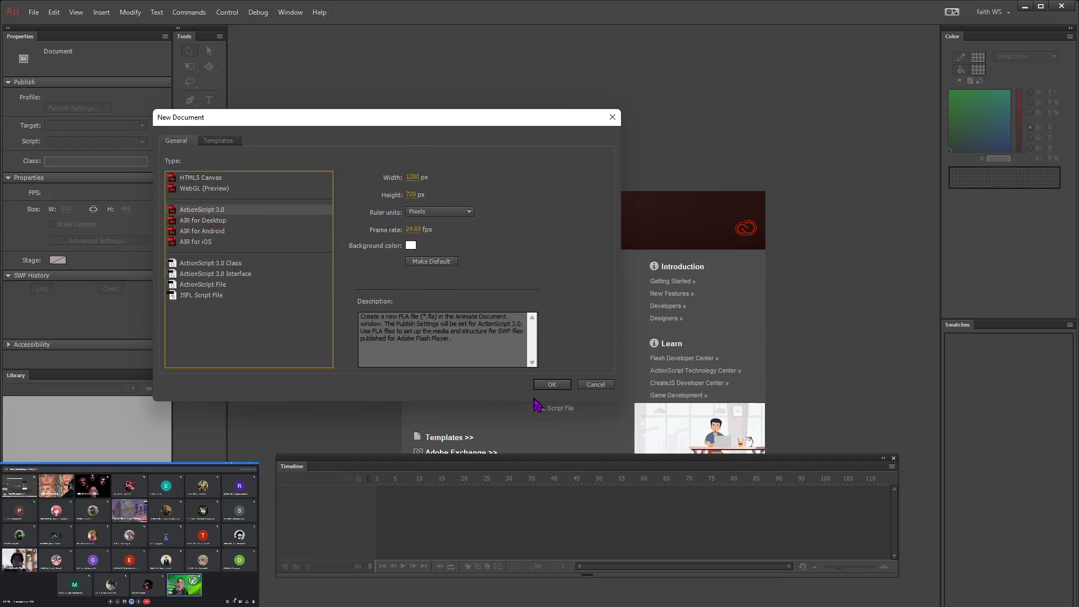
click(561, 386)
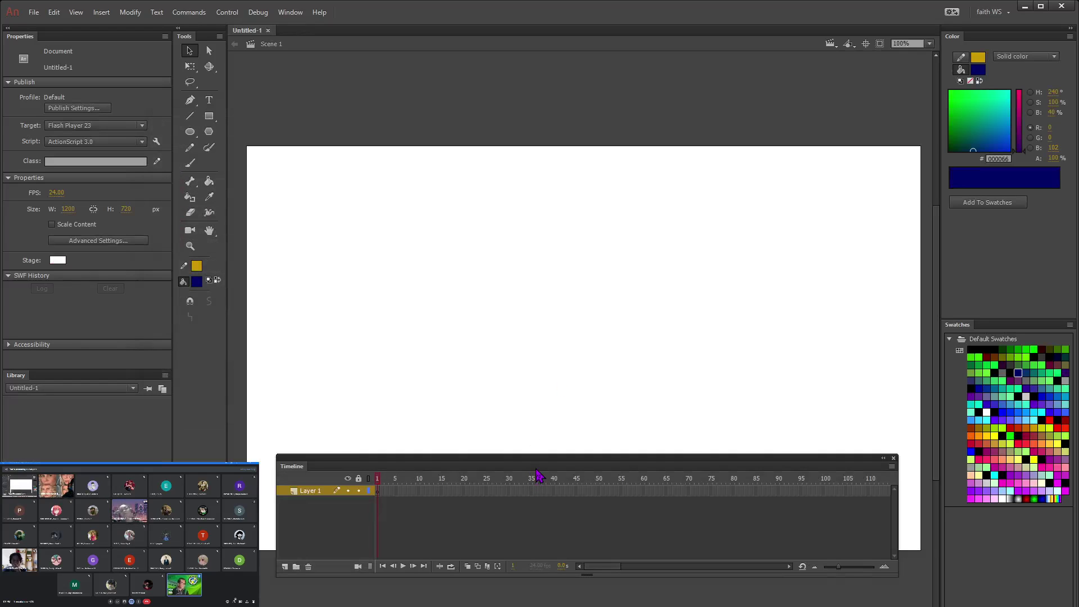
drag(532, 475, 495, 42)
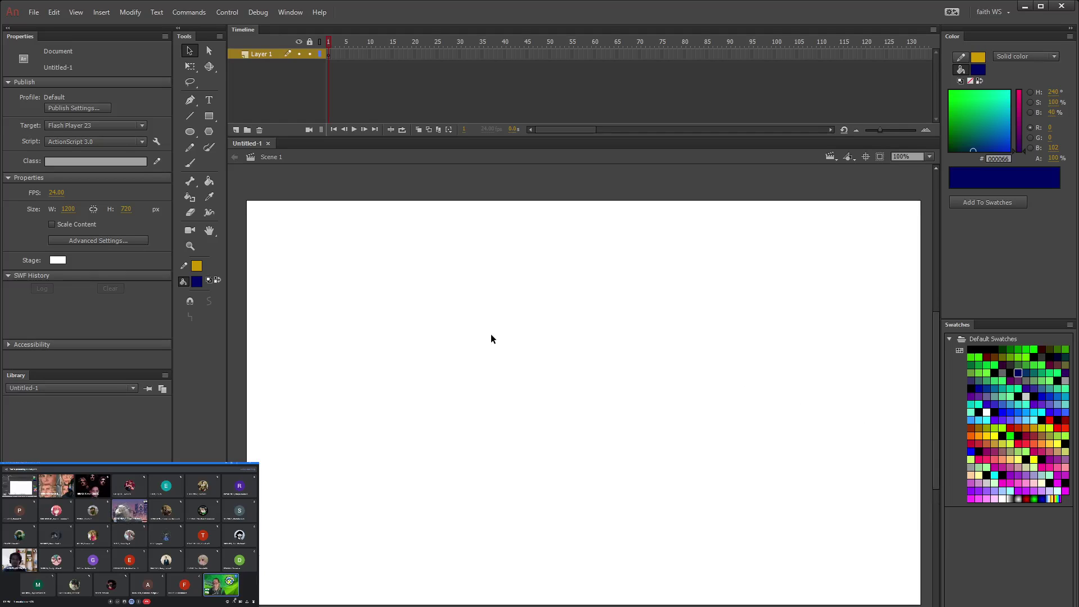
Step: Pan the stage view around with the Hand tool and return to the Selection tool
drag(491, 338, 535, 370)
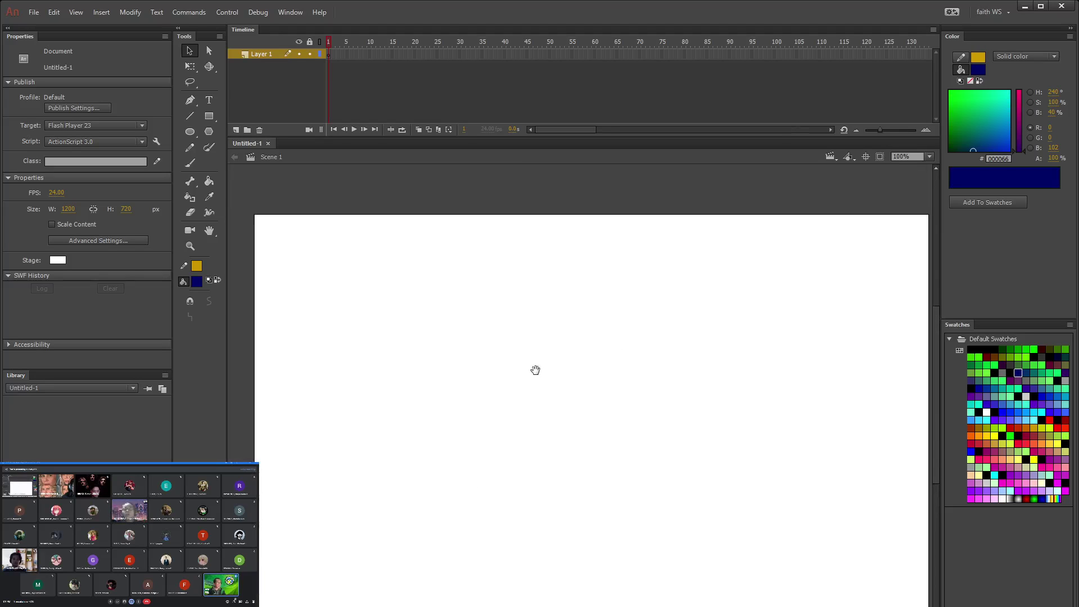
click(209, 231)
mouse_move(510, 334)
mouse_down()
mouse_move(366, 412)
mouse_move(532, 332)
mouse_move(505, 362)
mouse_move(517, 341)
mouse_up()
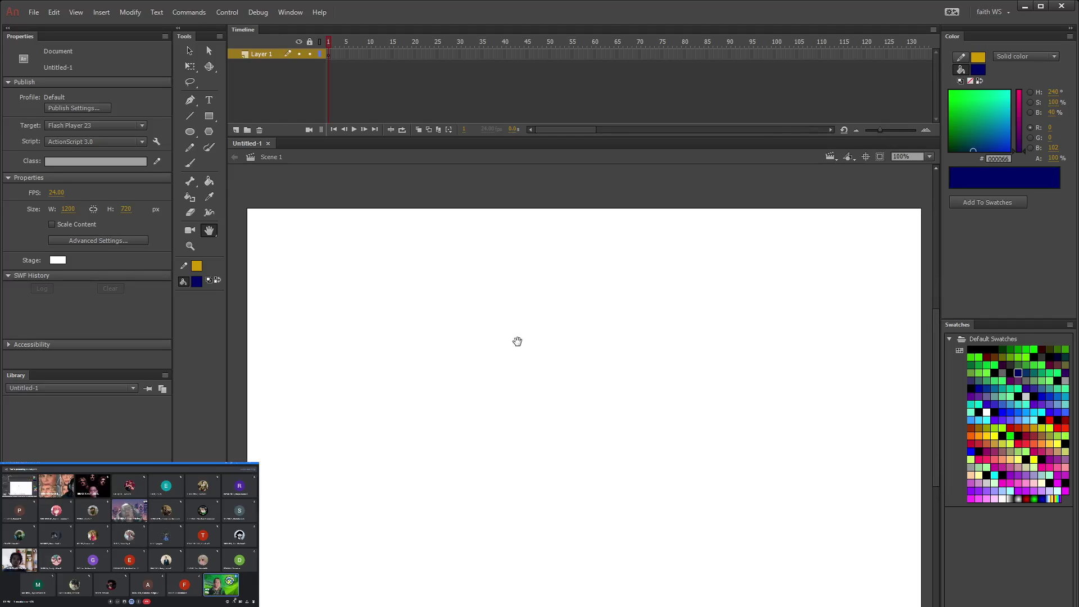
mouse_move(568, 369)
mouse_down()
mouse_move(597, 334)
mouse_move(585, 378)
mouse_move(563, 363)
mouse_up()
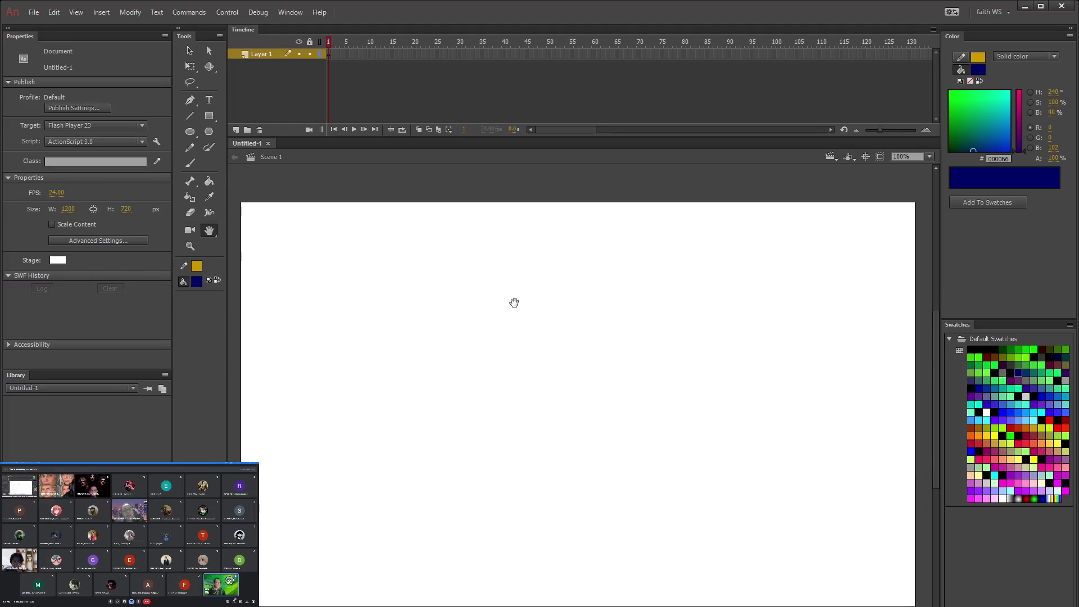
drag(627, 336, 605, 369)
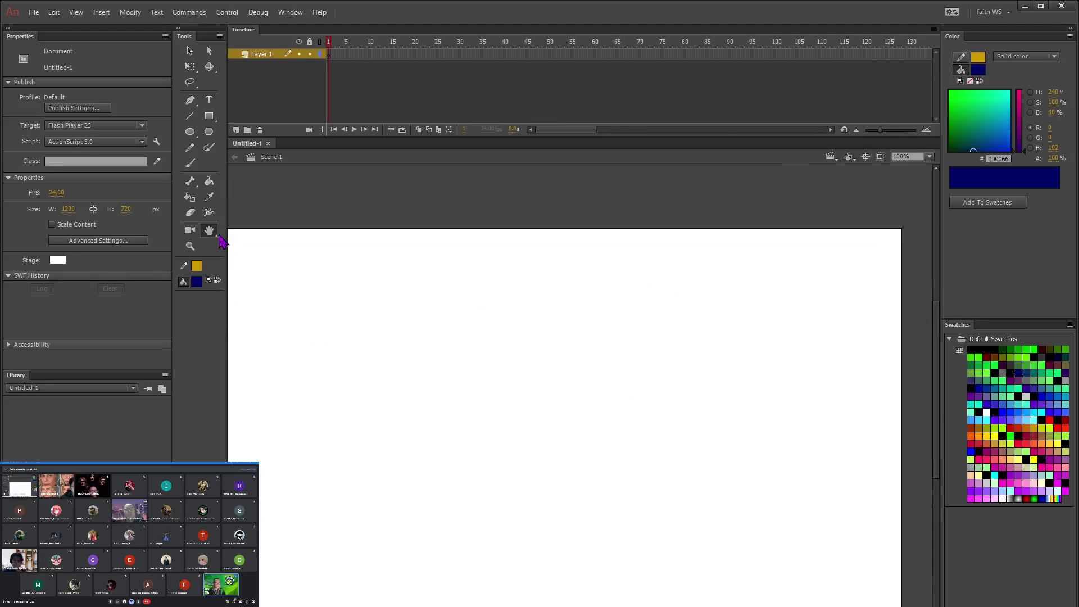
click(219, 235)
click(189, 50)
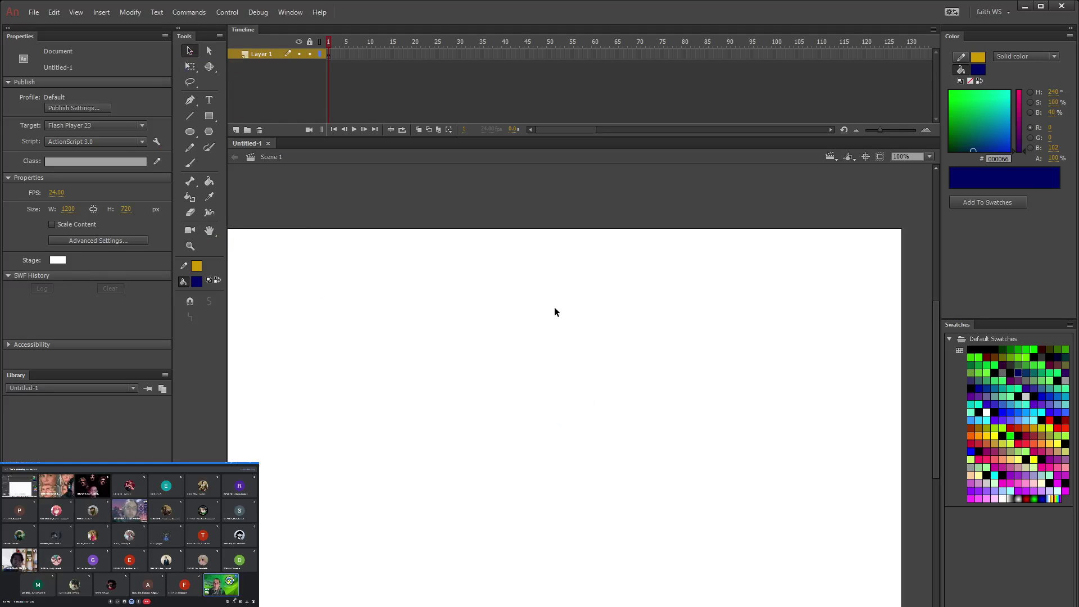
drag(504, 417, 516, 396)
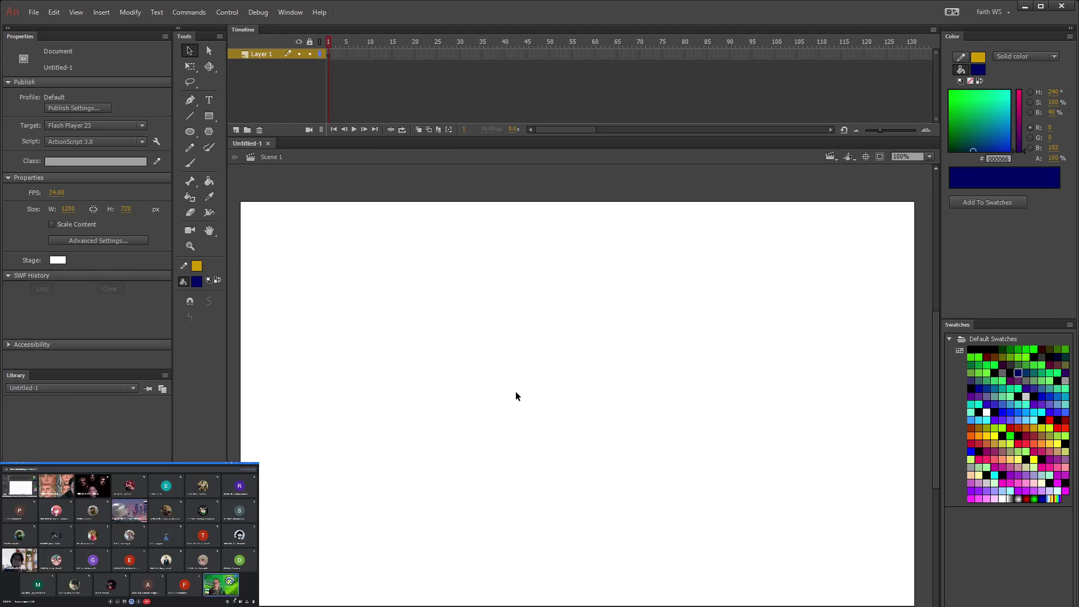
Step: Rotate the stage view about its centre pivot and reset it by centring the stage, trying this twice
key(shift+h)
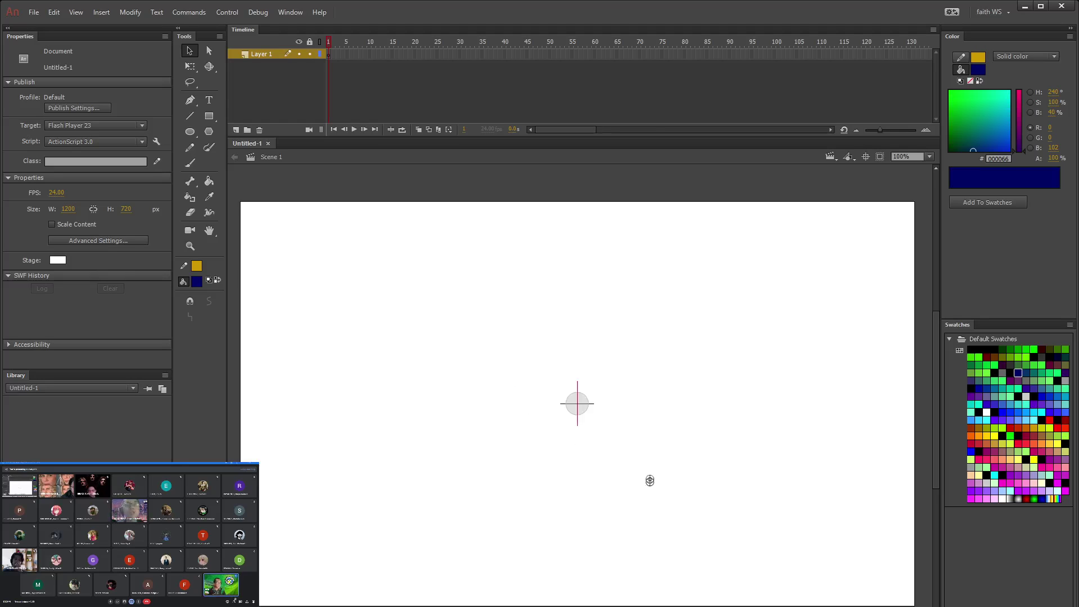
drag(648, 479, 534, 279)
key(shift+h)
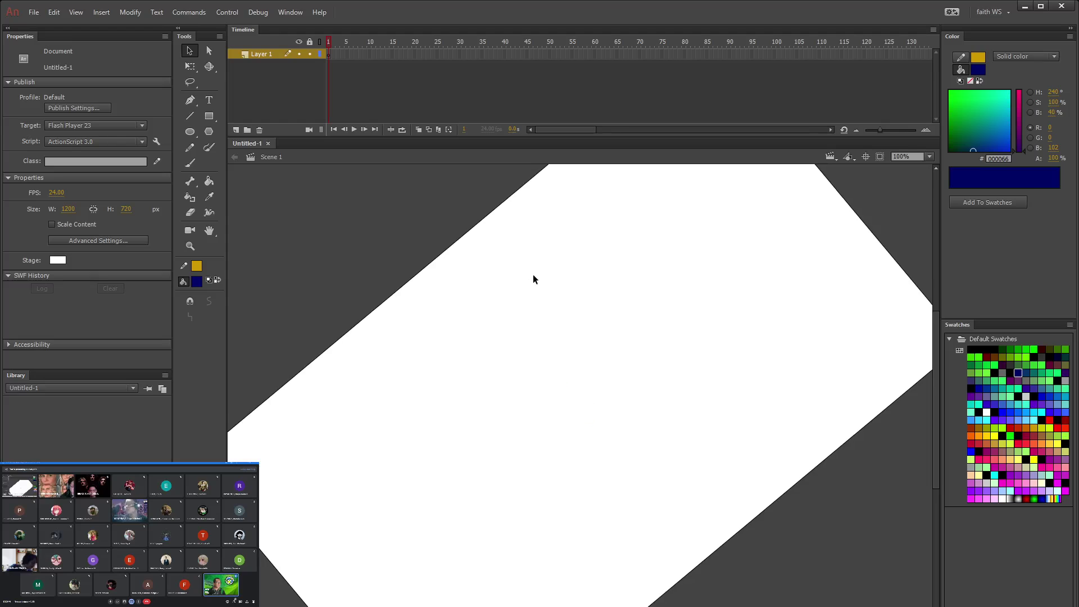
key(shift+h)
drag(617, 285, 854, 245)
click(866, 159)
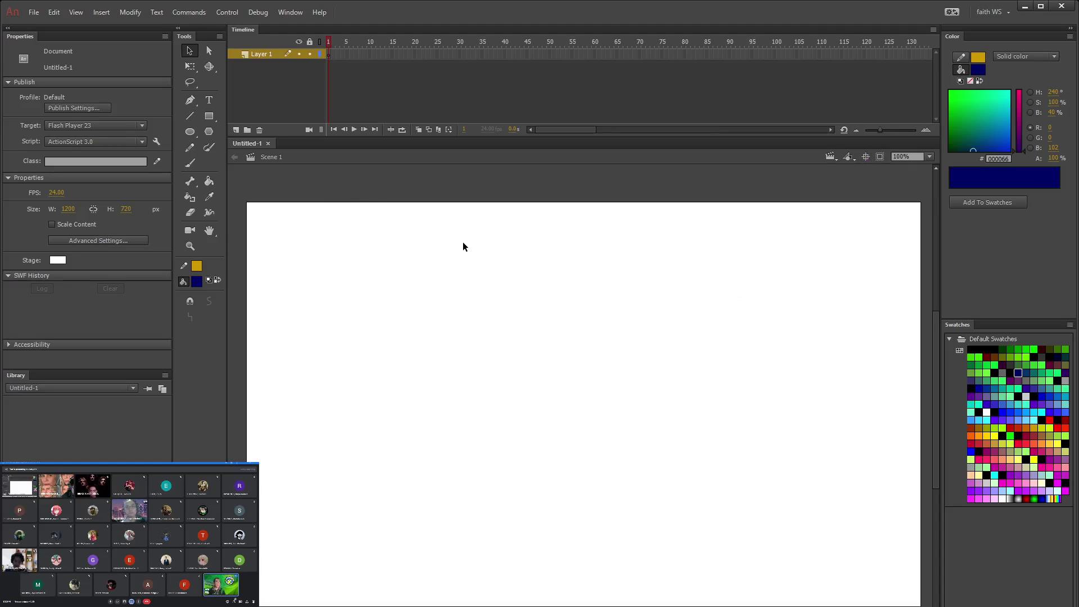
scroll(600, 416, up, 3)
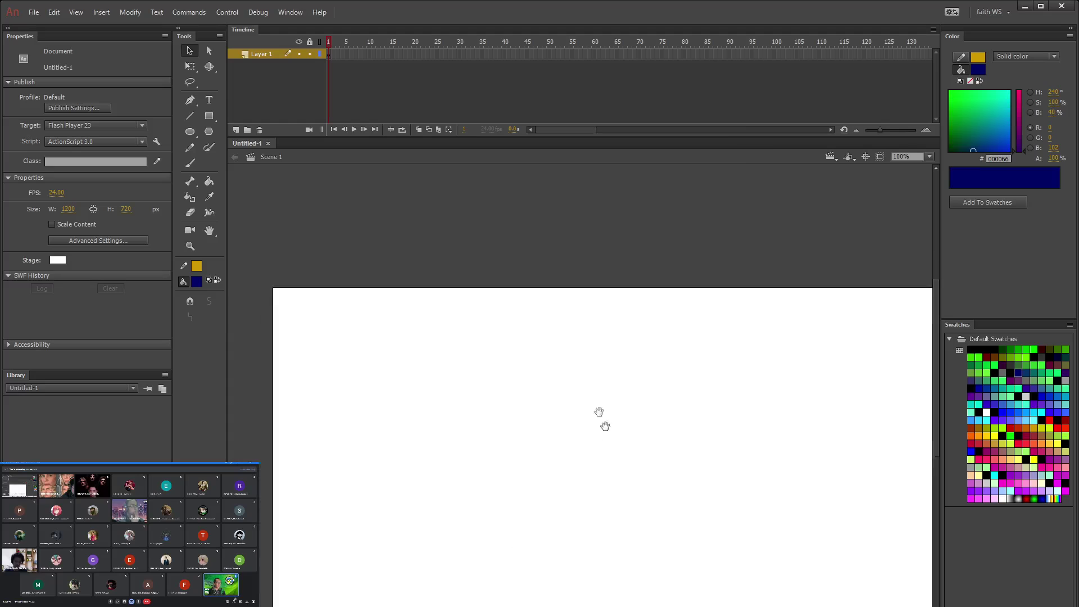
scroll(573, 412, down, 3)
key(shift+space)
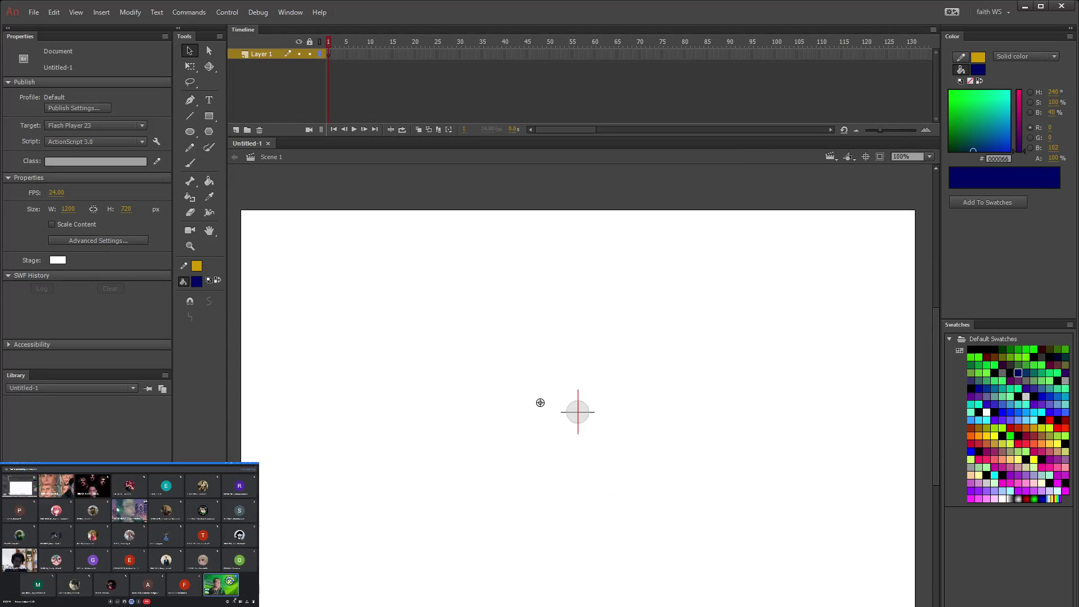
drag(517, 400, 939, 309)
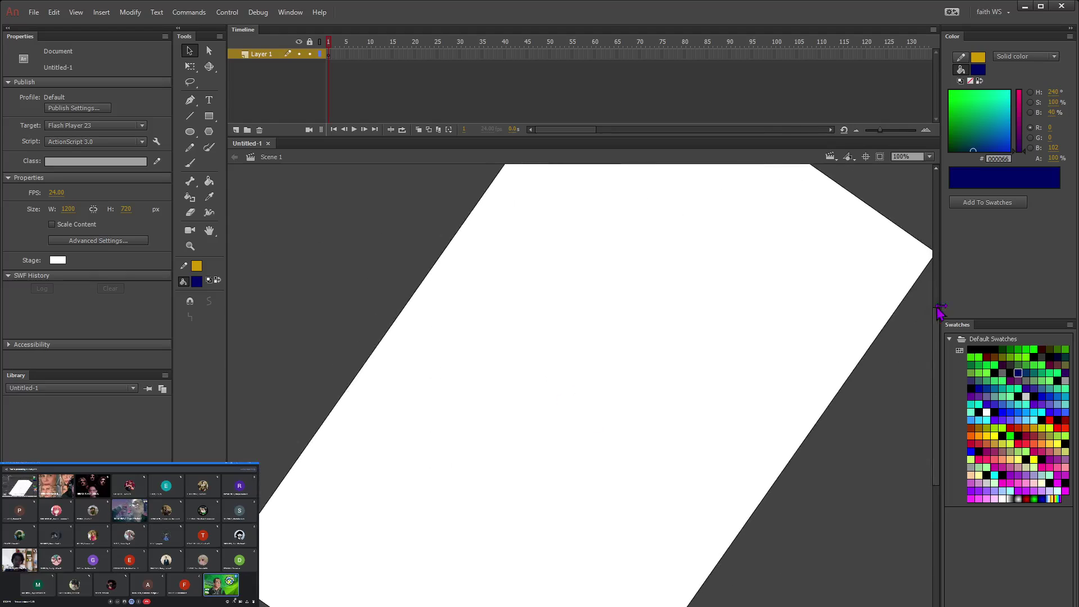
click(865, 157)
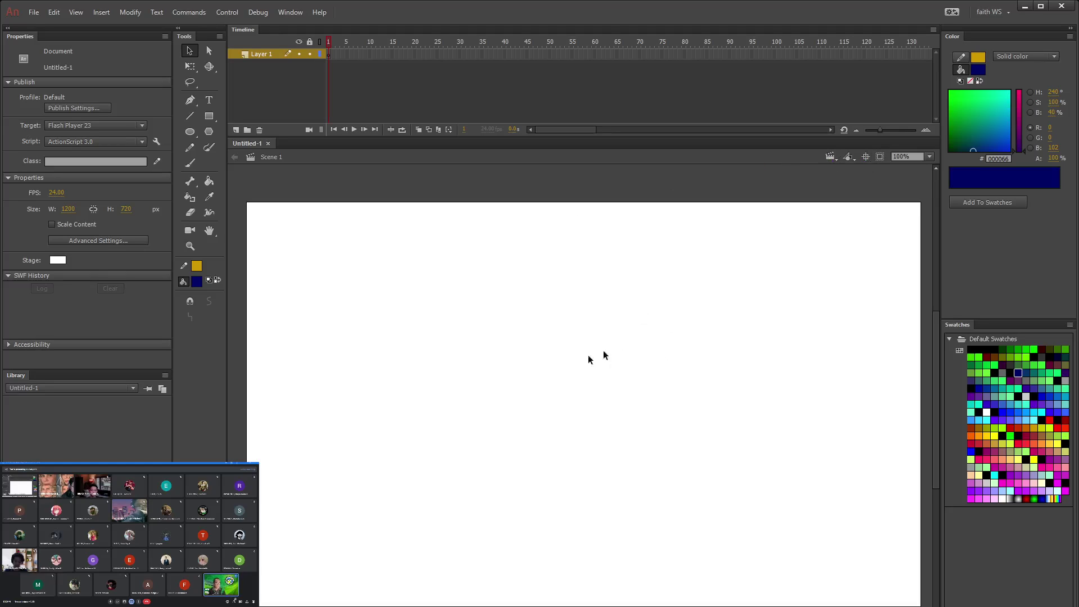
Step: Zoom the stage view in and out, finish at 100%, and centre the stage
scroll(560, 413, down, 1)
scroll(559, 412, up, 1)
key(alt)
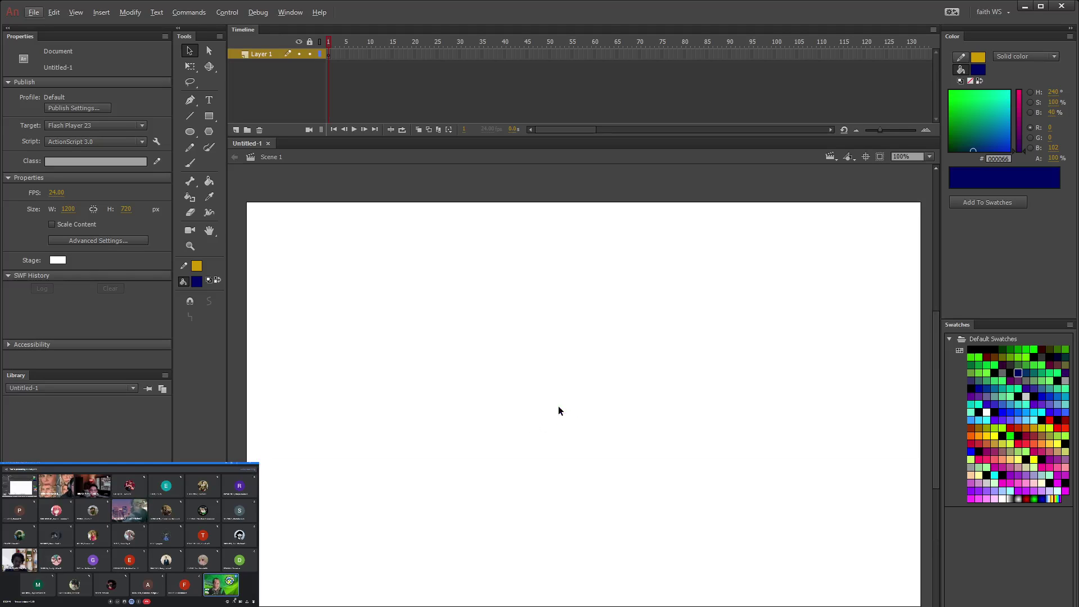
scroll(556, 410, up, 1)
scroll(555, 409, down, 1)
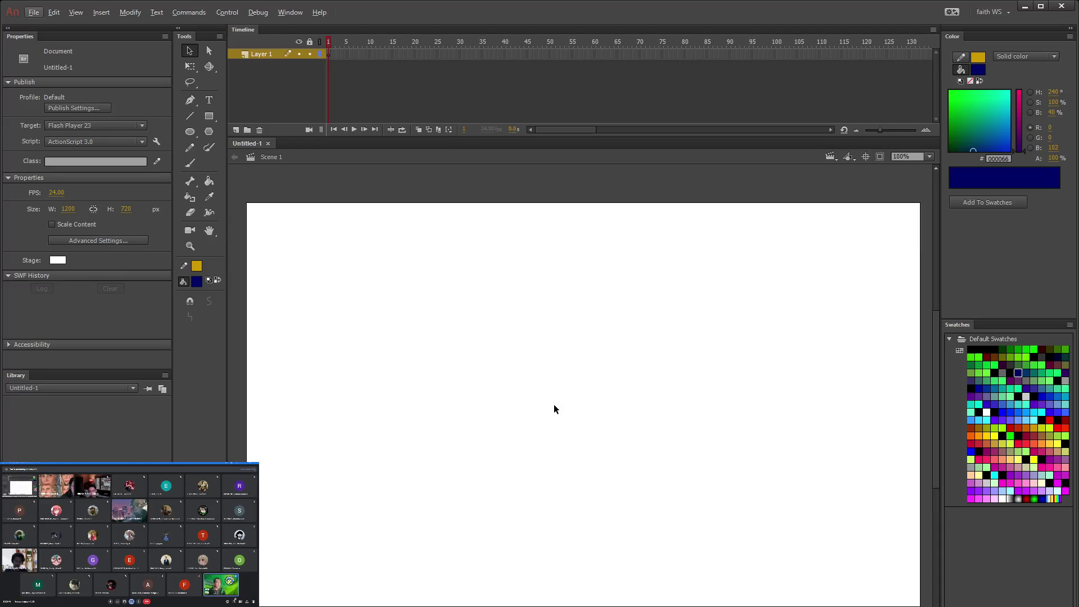
scroll(551, 400, down, 2)
scroll(551, 400, up, 3)
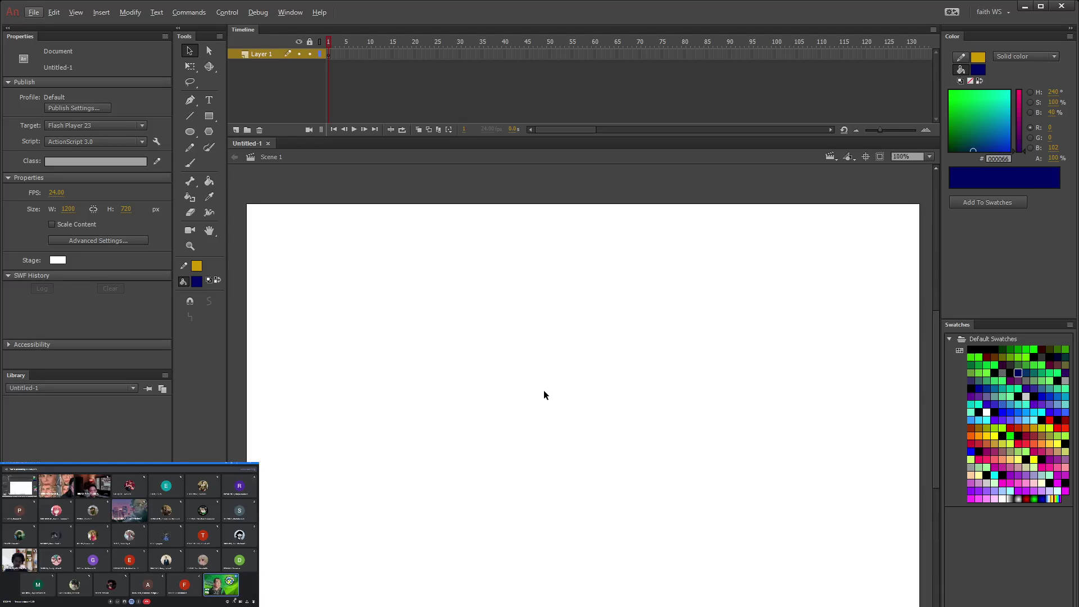
scroll(544, 390, down, 2)
scroll(544, 390, up, 2)
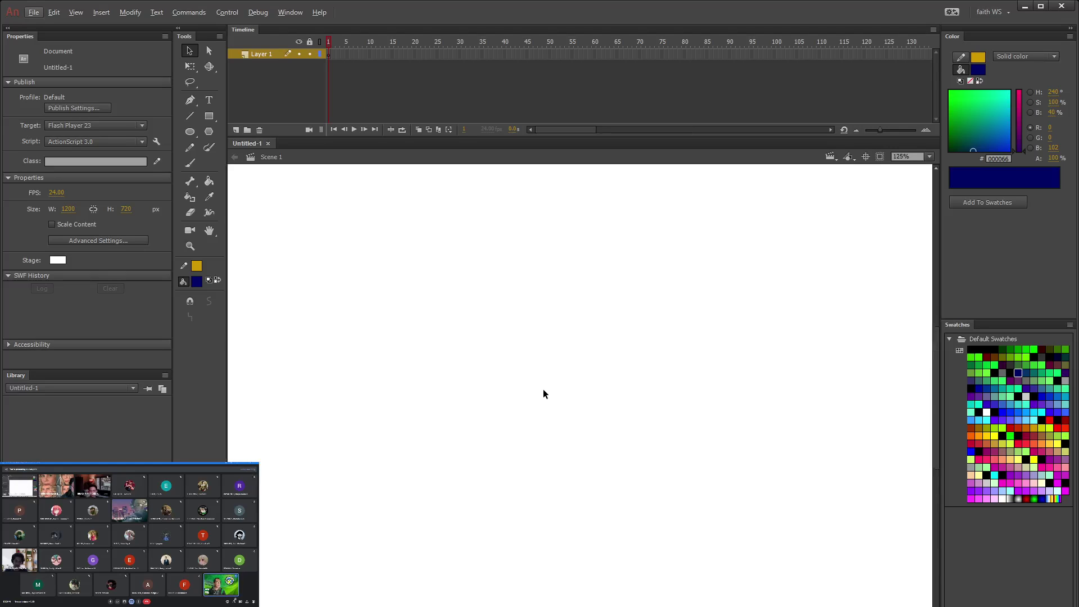
scroll(544, 390, down, 1)
scroll(543, 393, up, 1)
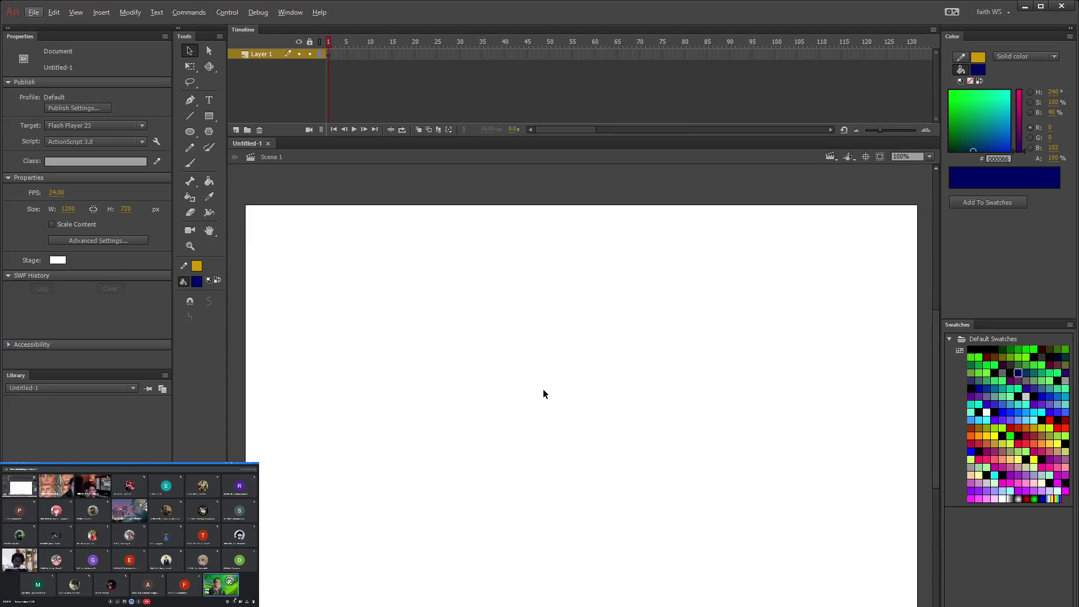
scroll(543, 393, down, 1)
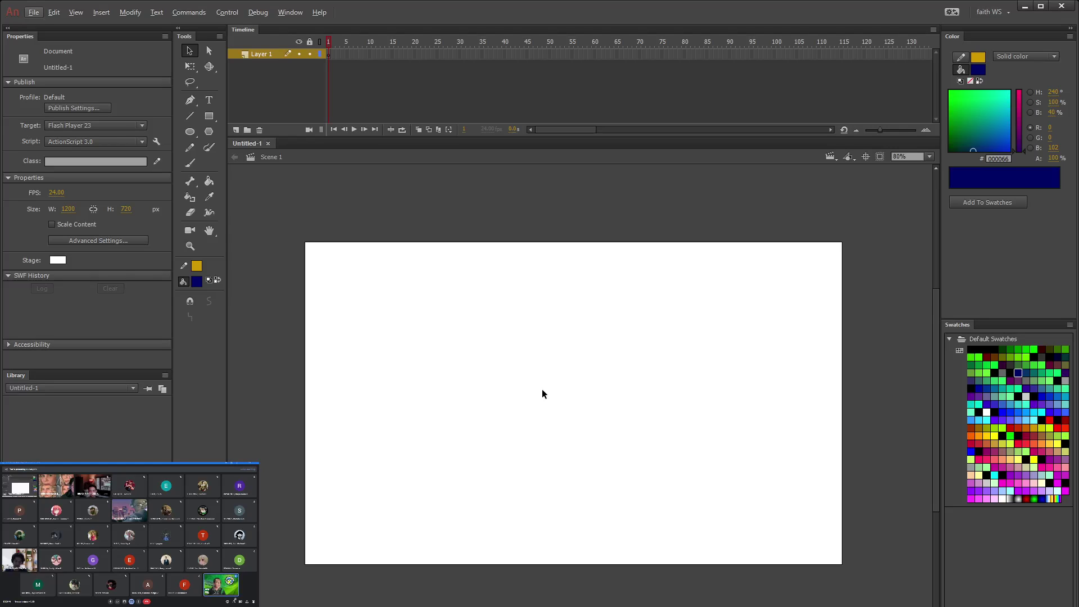
scroll(507, 394, up, 1)
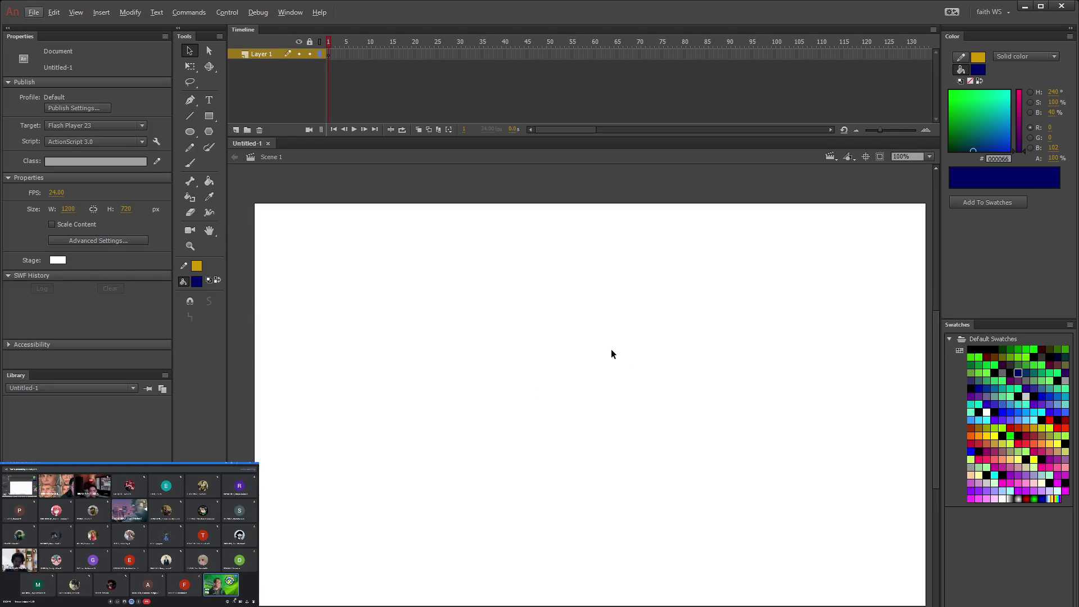
click(866, 157)
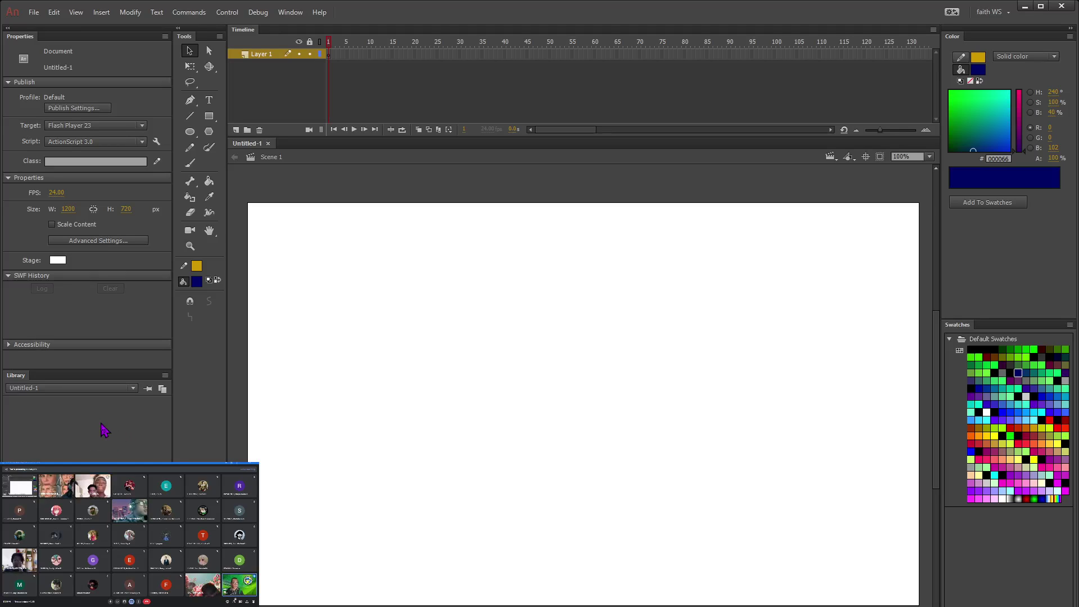
Step: Set up the Line tool with a stroke height of 8 and a dark red stroke colour
click(191, 116)
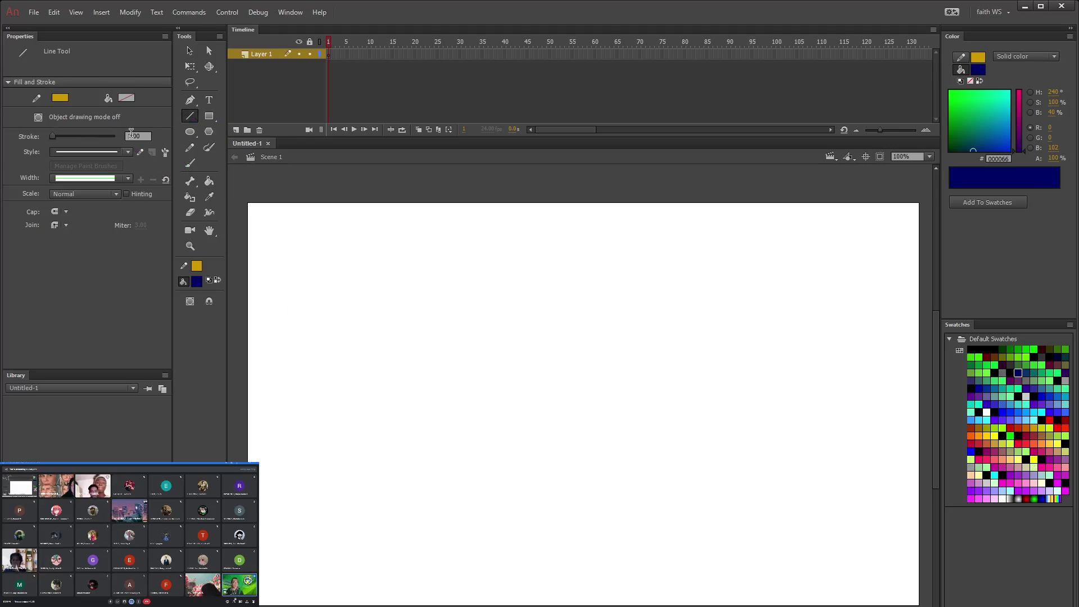
double_click(132, 136)
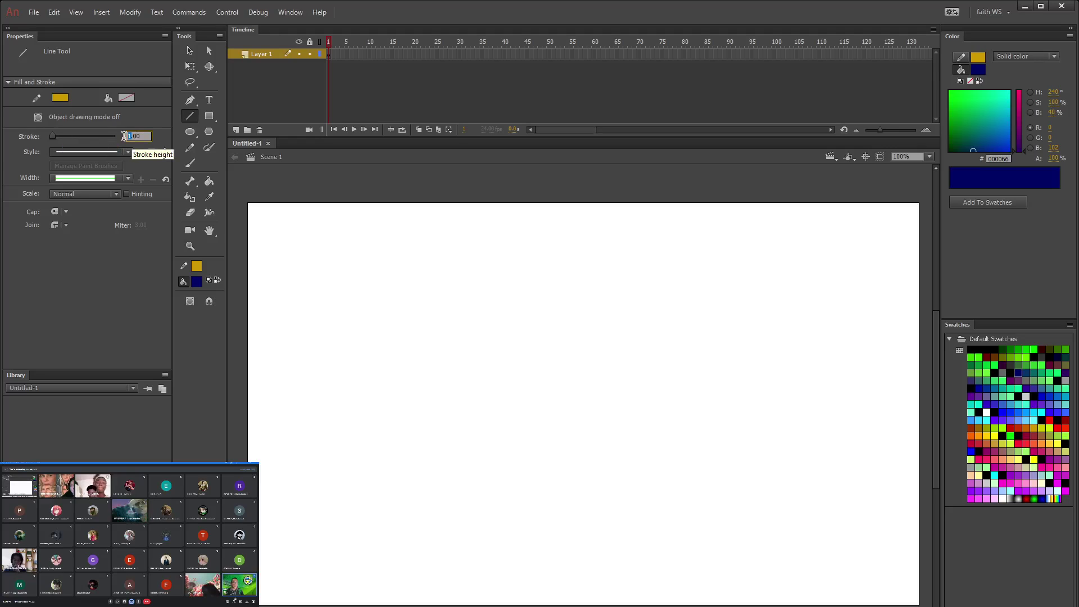
text(8)
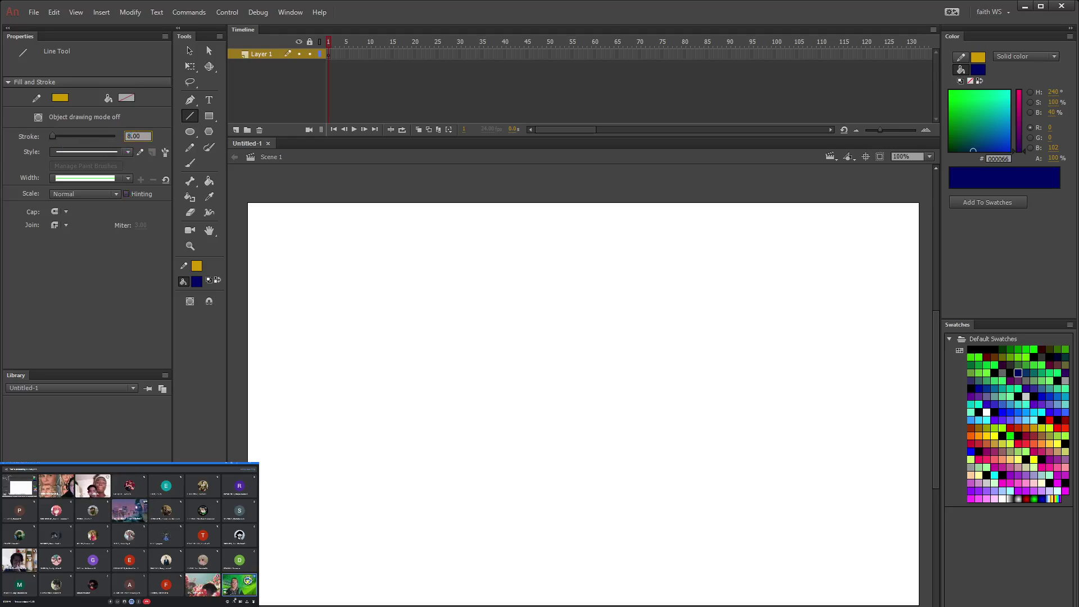
click(167, 146)
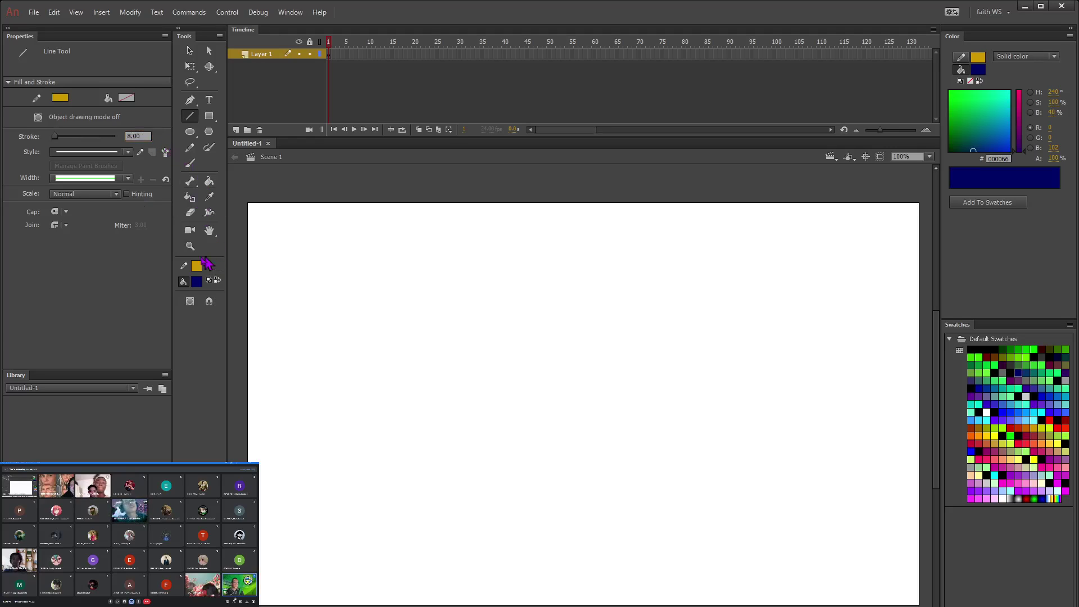
click(61, 99)
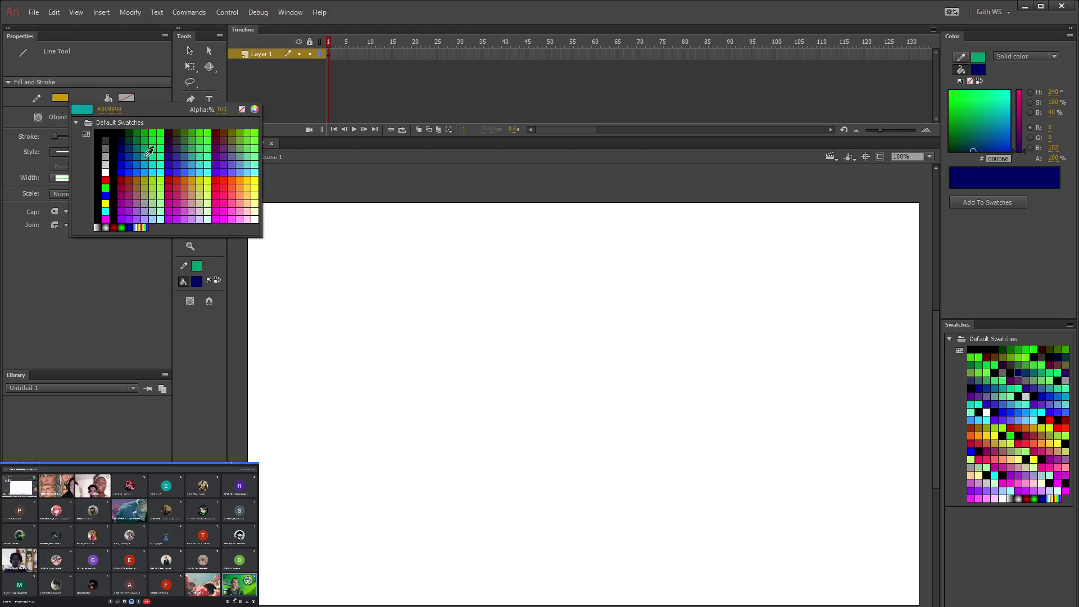
click(121, 180)
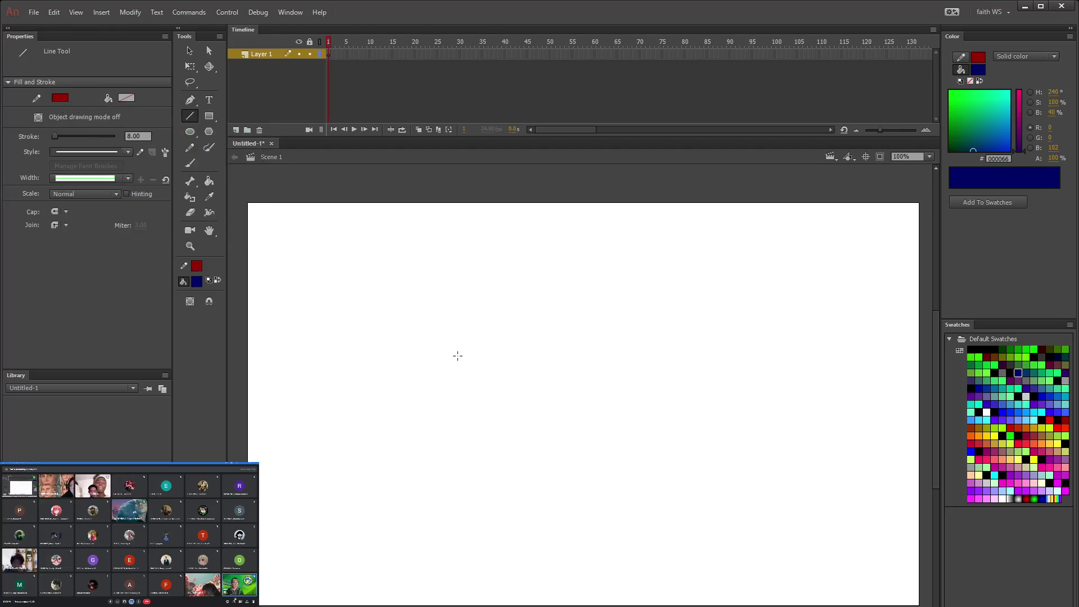
Step: Draw four long parallel horizontal lines, one above another, across the middle of the stage
drag(355, 398, 808, 398)
drag(356, 371, 823, 370)
drag(345, 338, 829, 337)
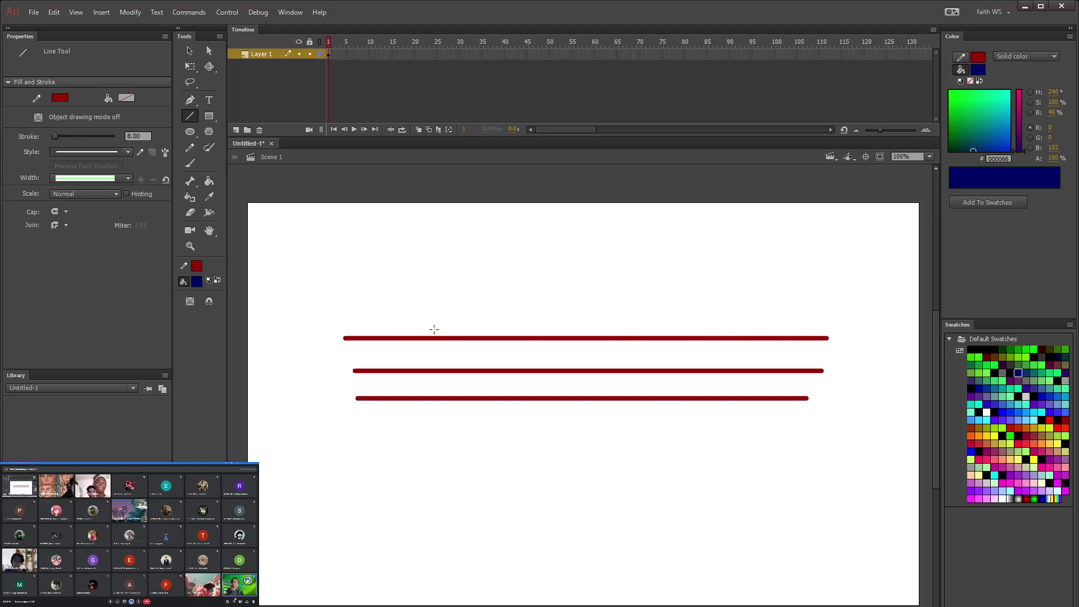
drag(341, 305, 839, 305)
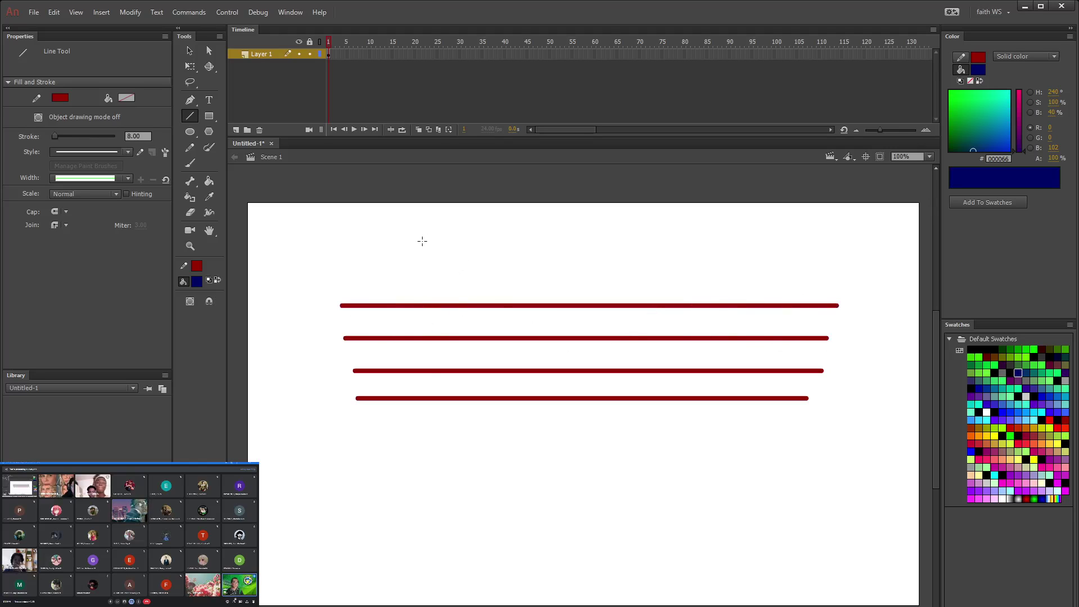
Step: Draw four parallel vertical lines crossing the left half of the horizontal lines
drag(423, 241, 422, 533)
drag(458, 248, 458, 504)
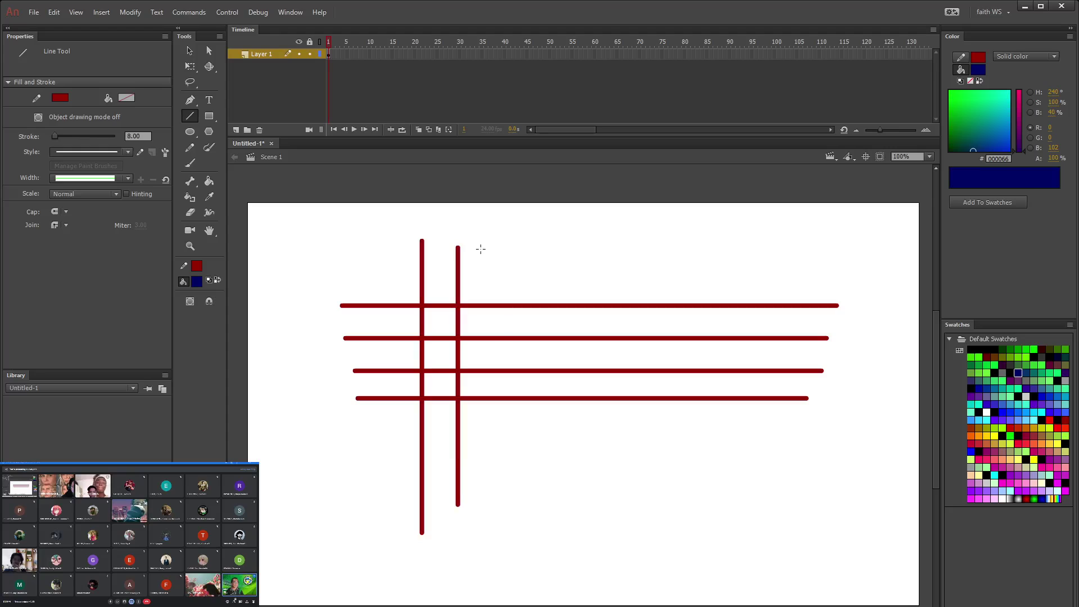
drag(481, 249, 480, 500)
drag(529, 252, 528, 528)
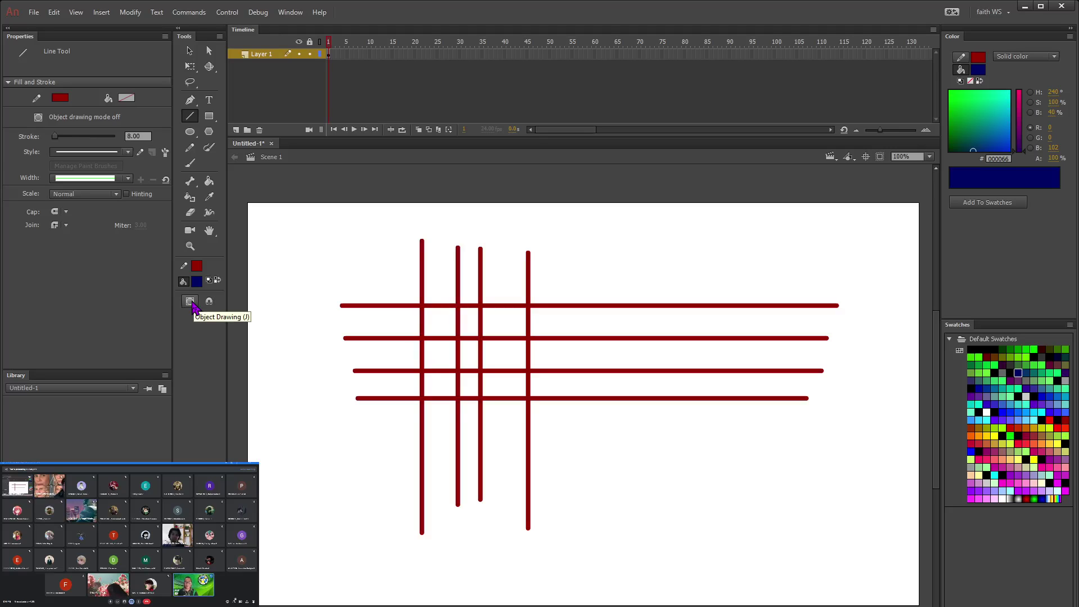
click(190, 163)
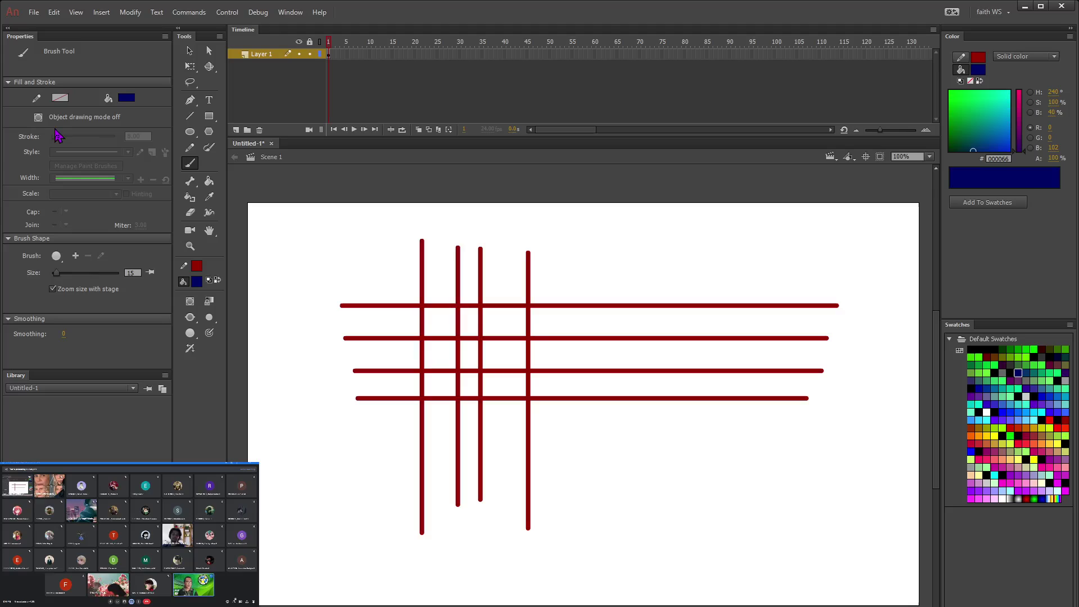
click(190, 118)
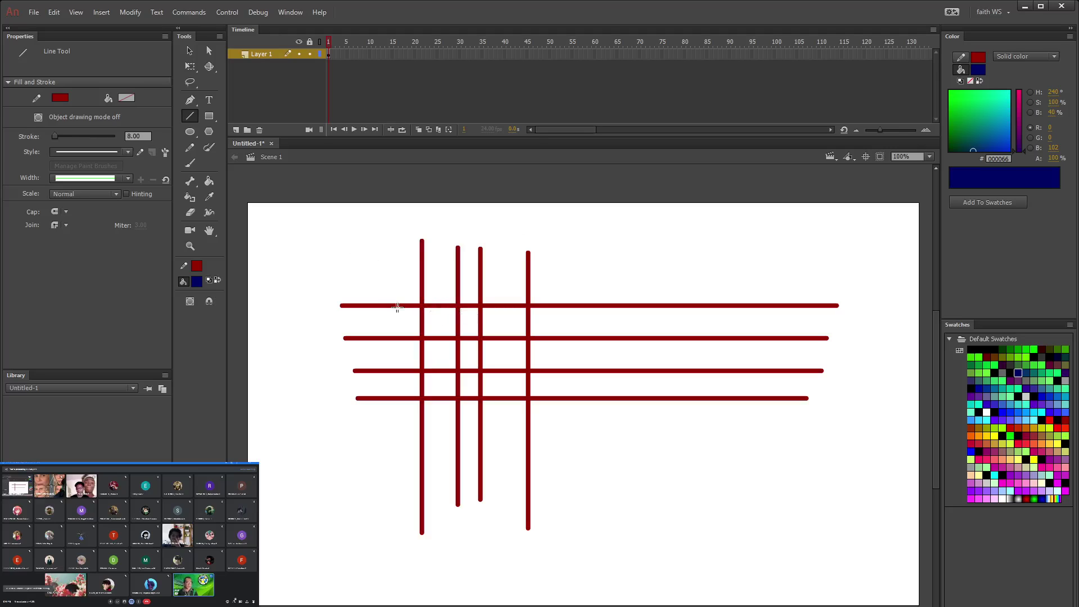
Step: Select small areas around the crossings along the leftmost vertical line with Free Transform to examine how the merged strokes split
click(189, 64)
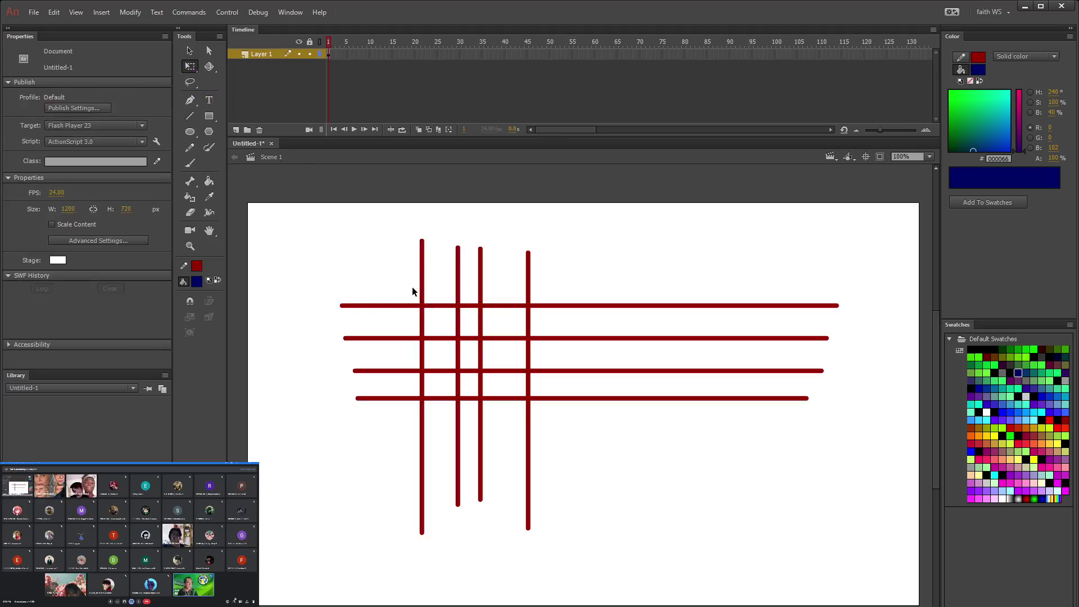
drag(447, 321, 441, 322)
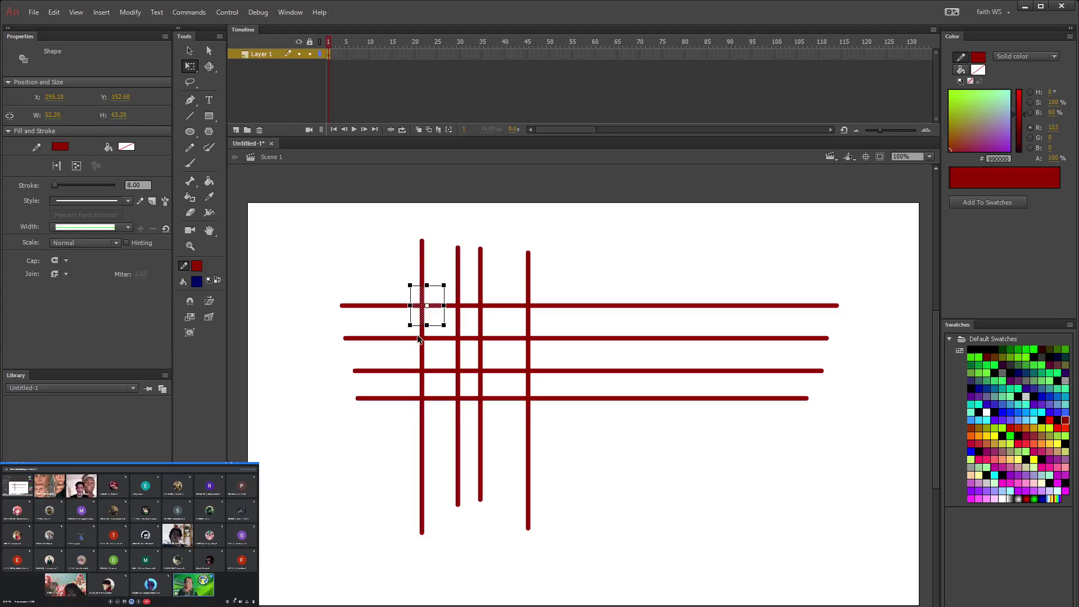
click(422, 336)
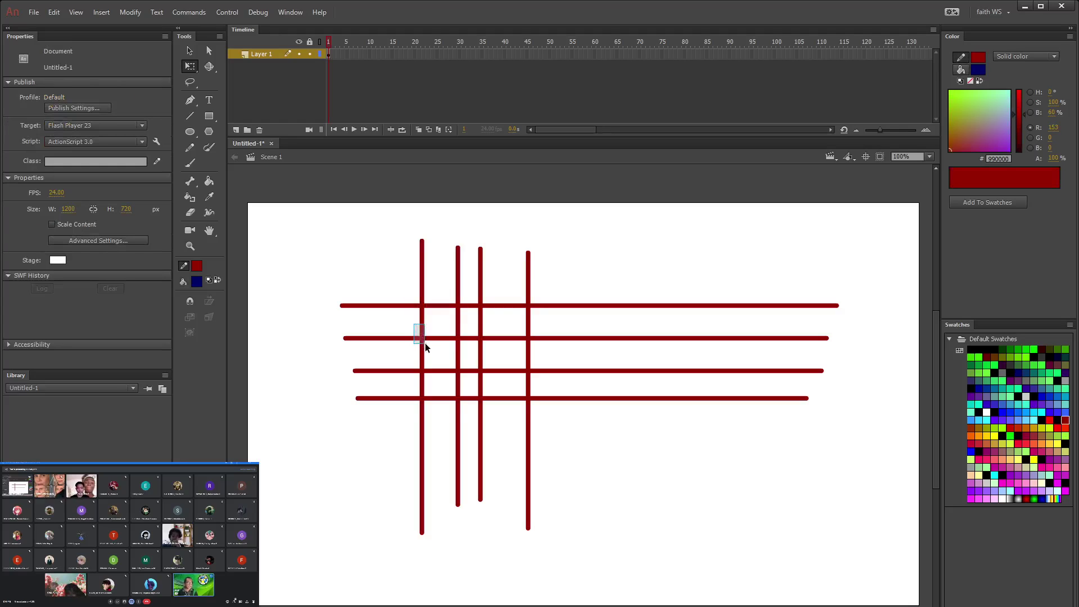
drag(426, 344, 426, 344)
click(425, 378)
drag(430, 423, 431, 422)
click(440, 452)
Step: Fill all nine enclosed cells of the line grid with dark blue using the Paint Bucket
click(209, 180)
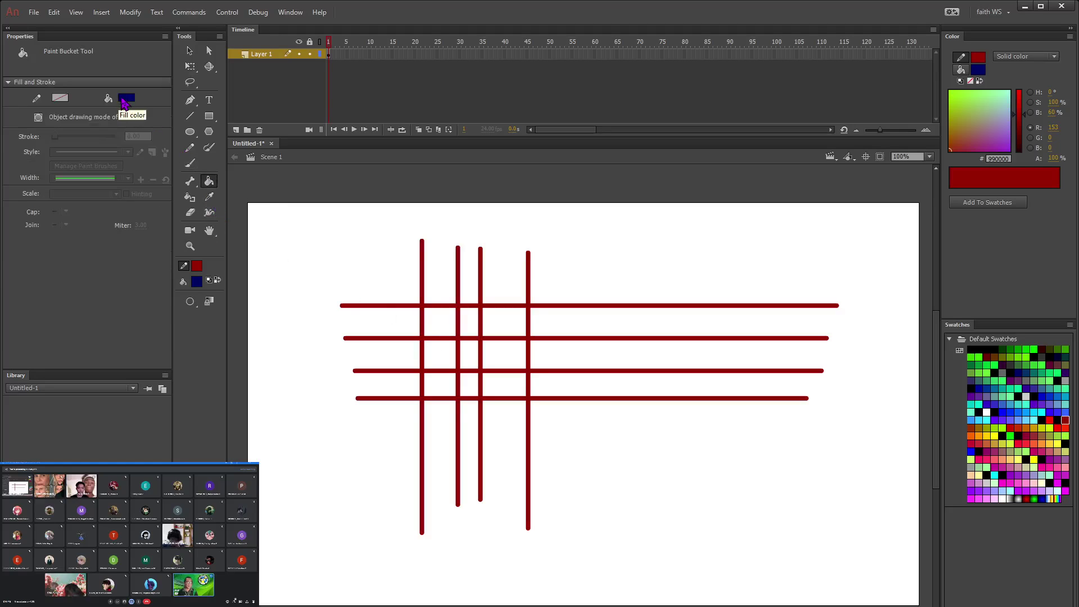
click(435, 318)
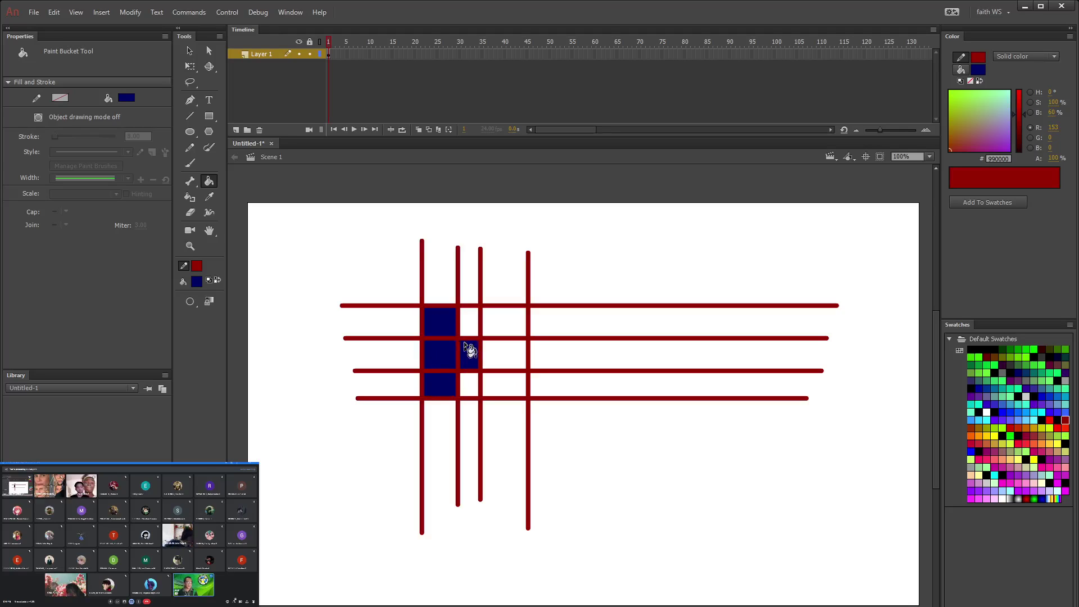
click(461, 319)
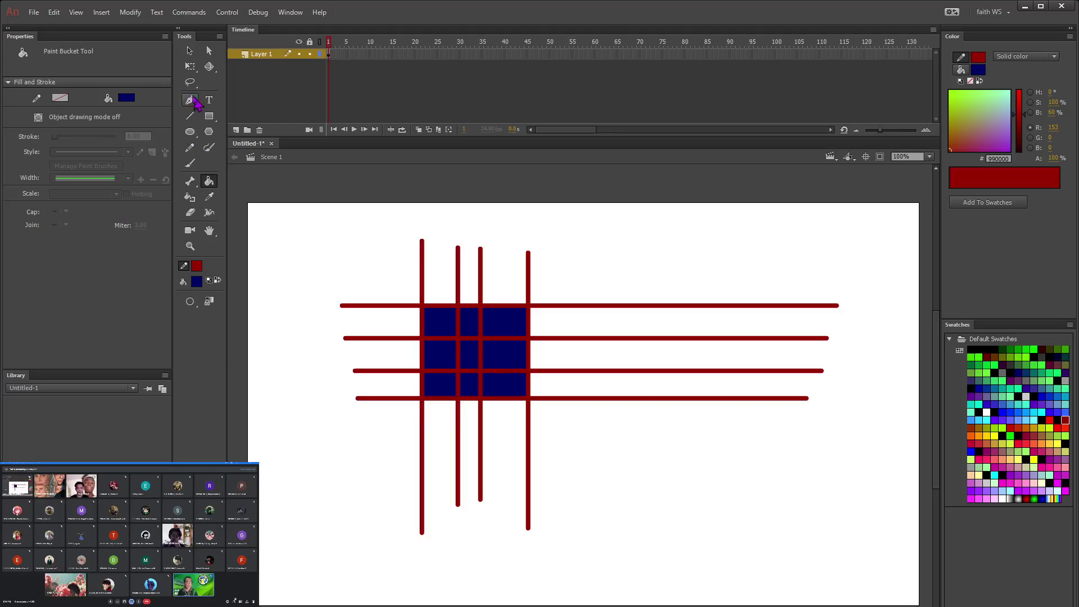
Step: Pull the upper and lower ends of the grid's two outermost vertical lines outward so they run diagonally from the blue block's corners
click(189, 51)
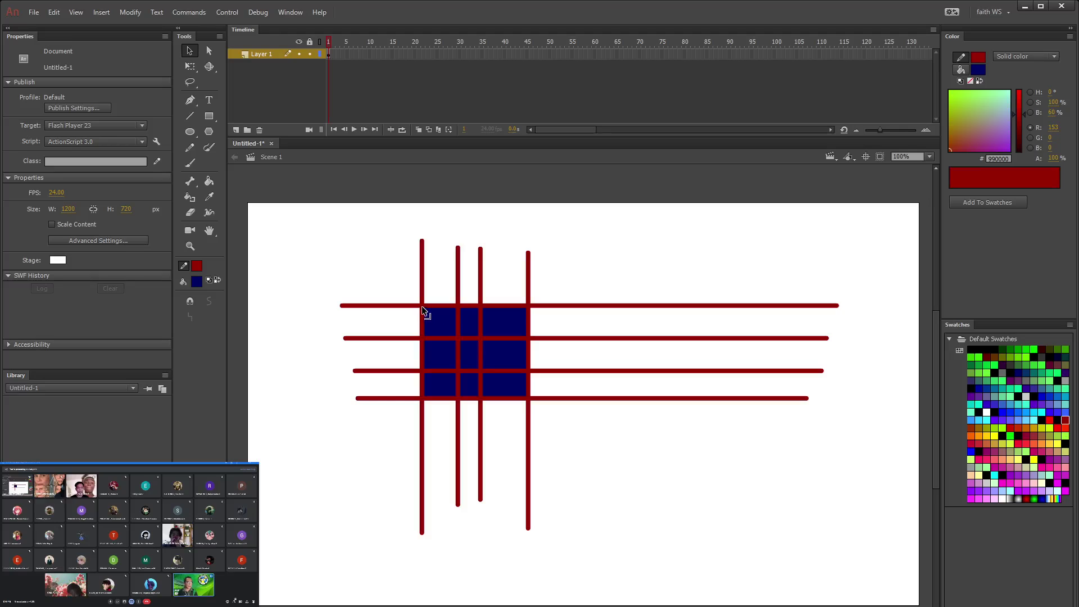
drag(422, 243, 396, 238)
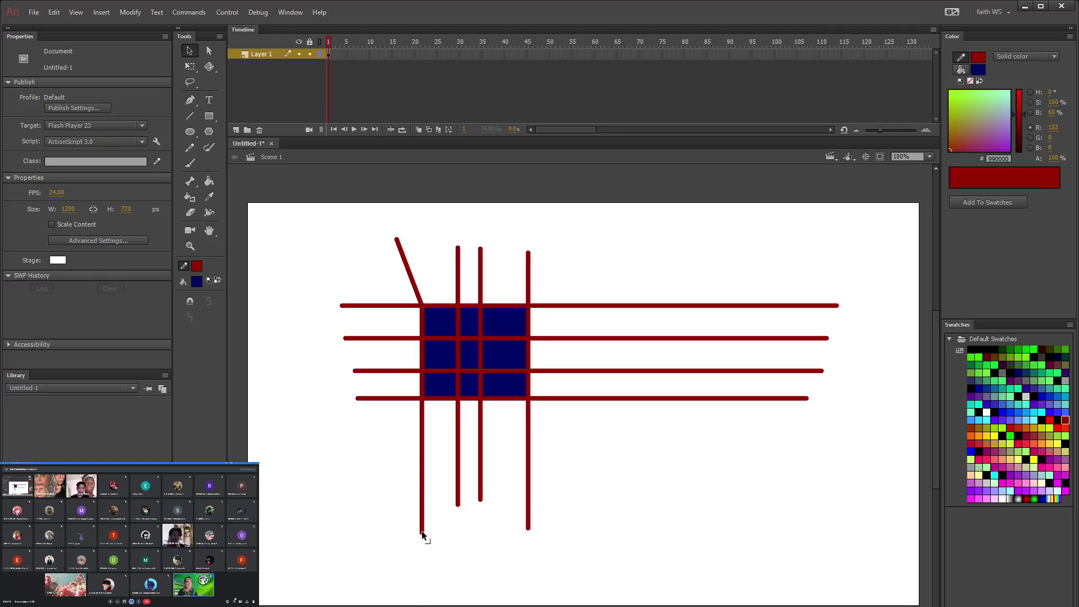
drag(422, 533, 323, 517)
drag(528, 529, 617, 542)
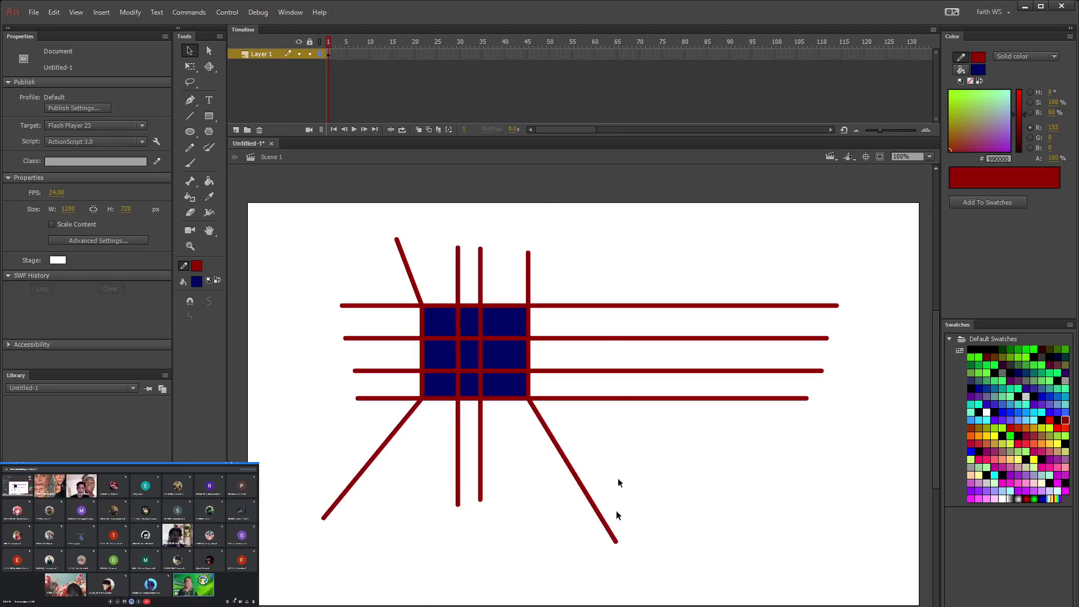
drag(528, 254, 571, 241)
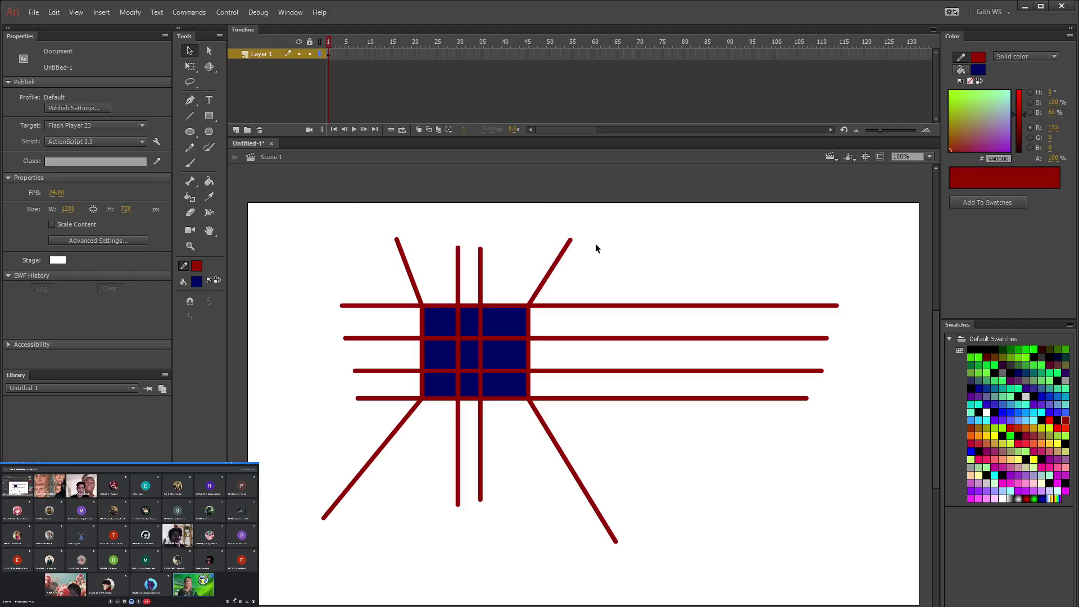
Step: Delete the portions of the four horizontal lines that extend well beyond the right side of the blue block
click(190, 65)
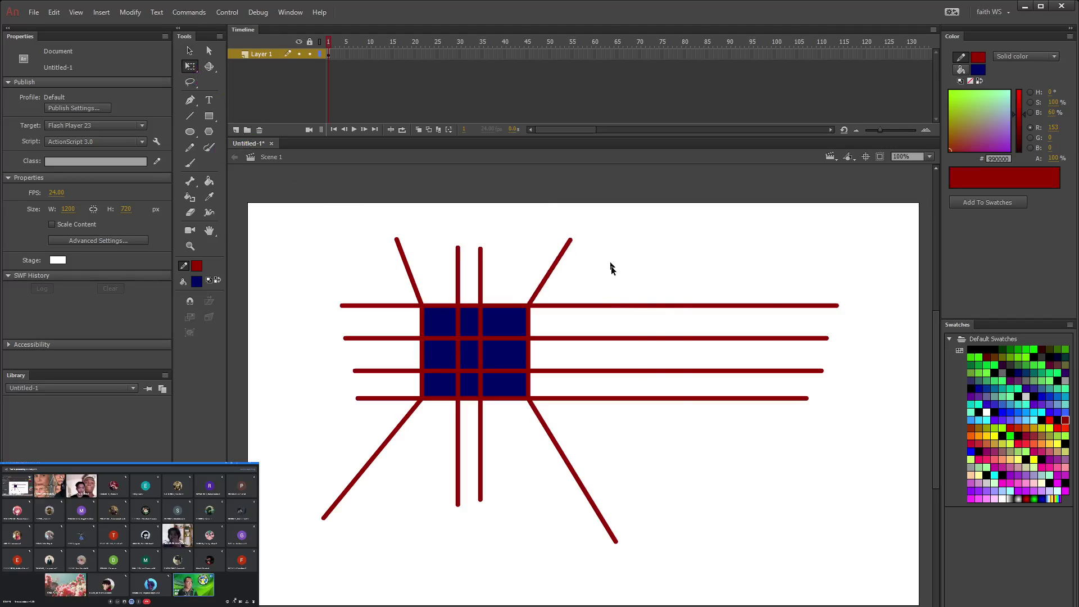
drag(610, 263, 856, 503)
key(Delete)
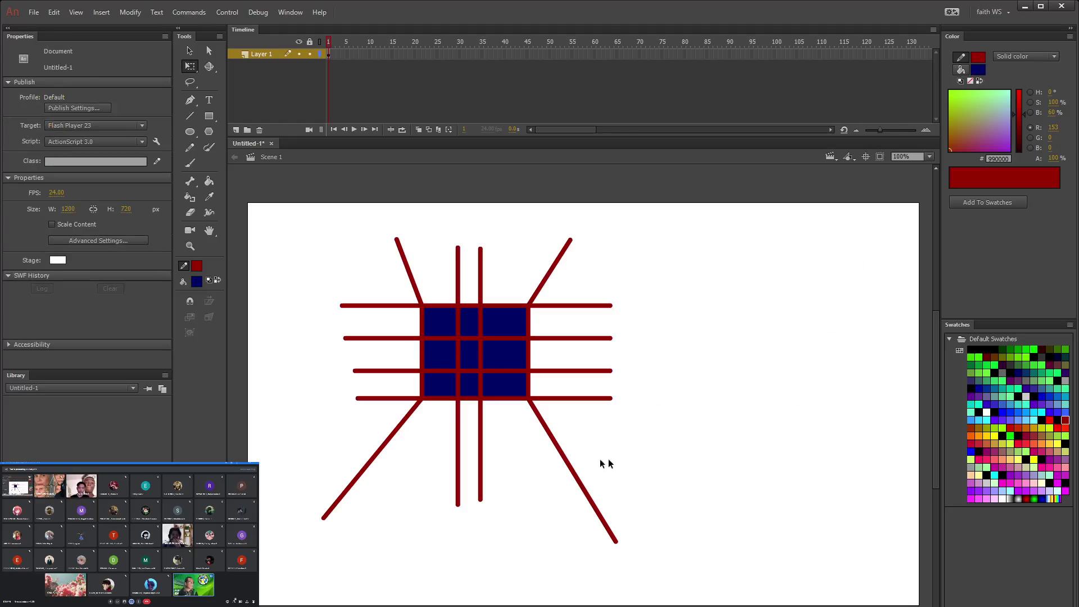
Step: Turn on object drawing mode for the Line tool and draw four parallel horizontal lines in the empty right part of the stage
click(190, 117)
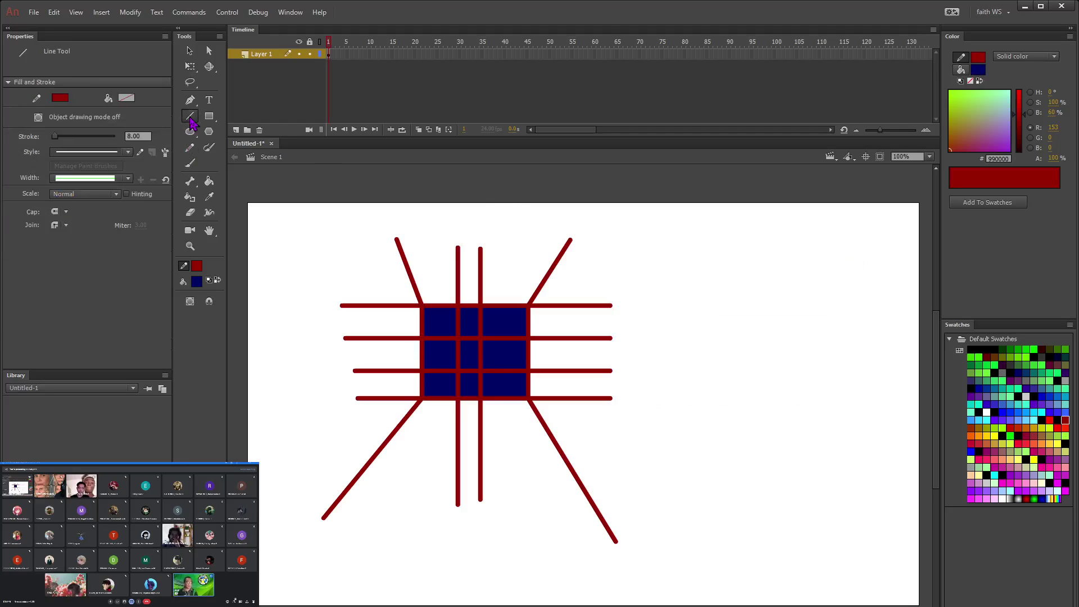
click(39, 118)
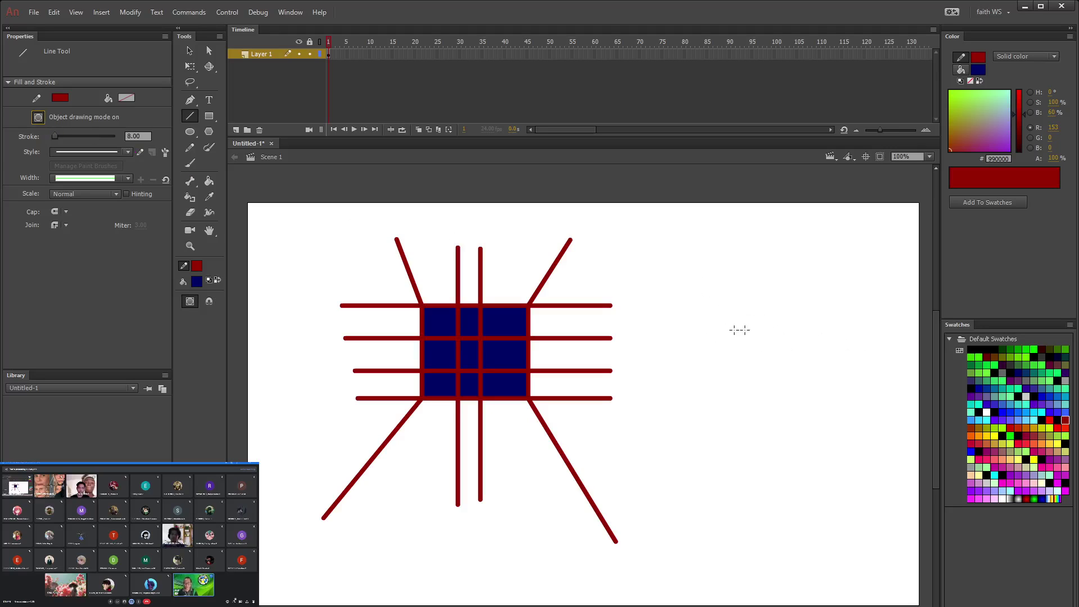
drag(681, 313, 875, 313)
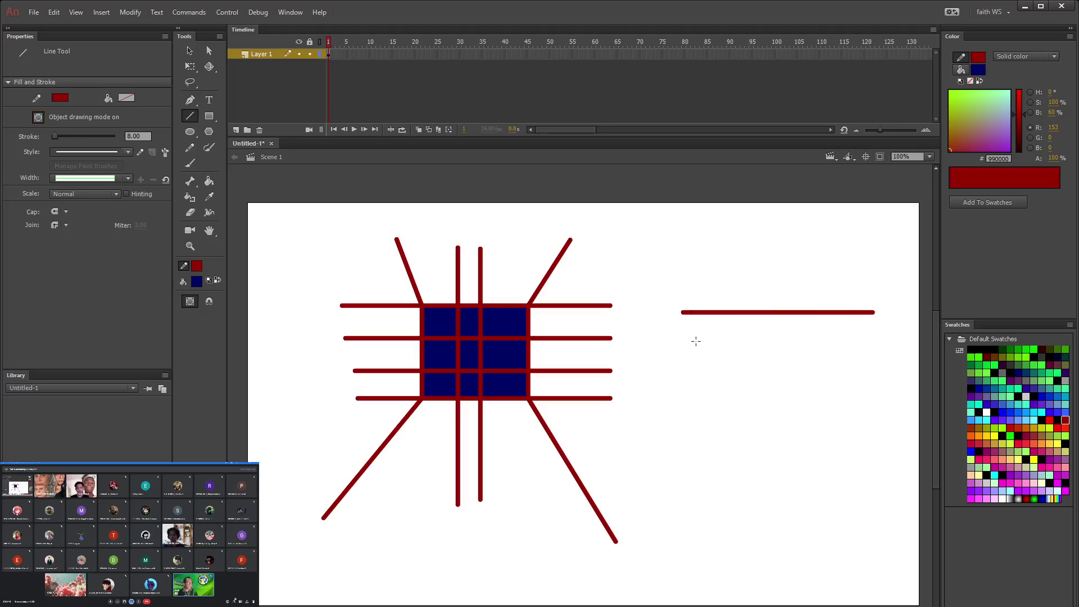
drag(696, 341, 878, 342)
drag(699, 365, 892, 365)
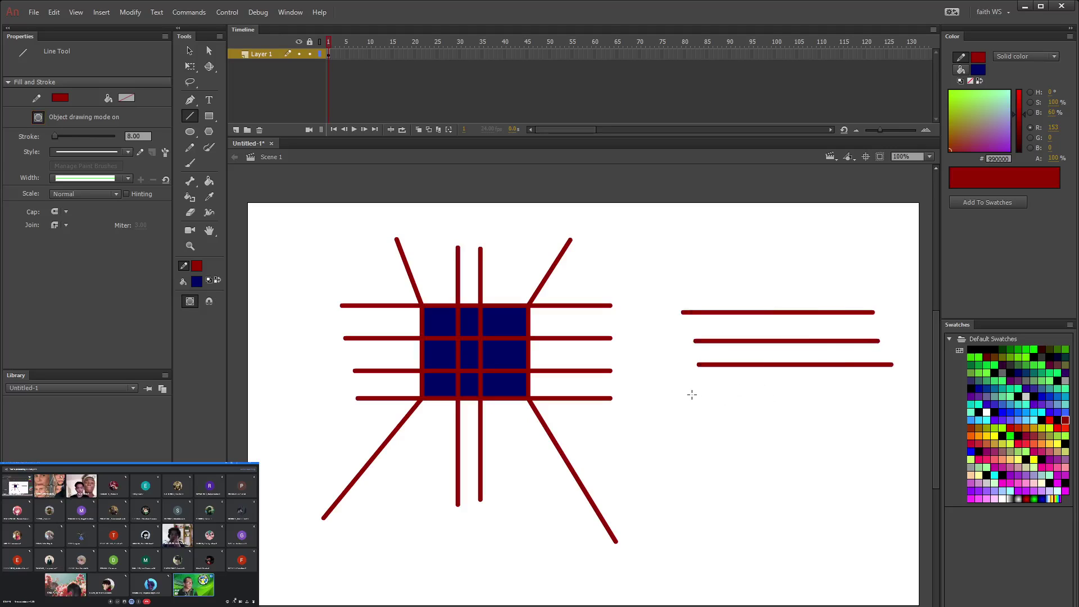
drag(707, 393, 890, 392)
Step: Draw three parallel vertical lines crossing the four separate horizontal lines on the right part of the stage
drag(729, 271, 730, 458)
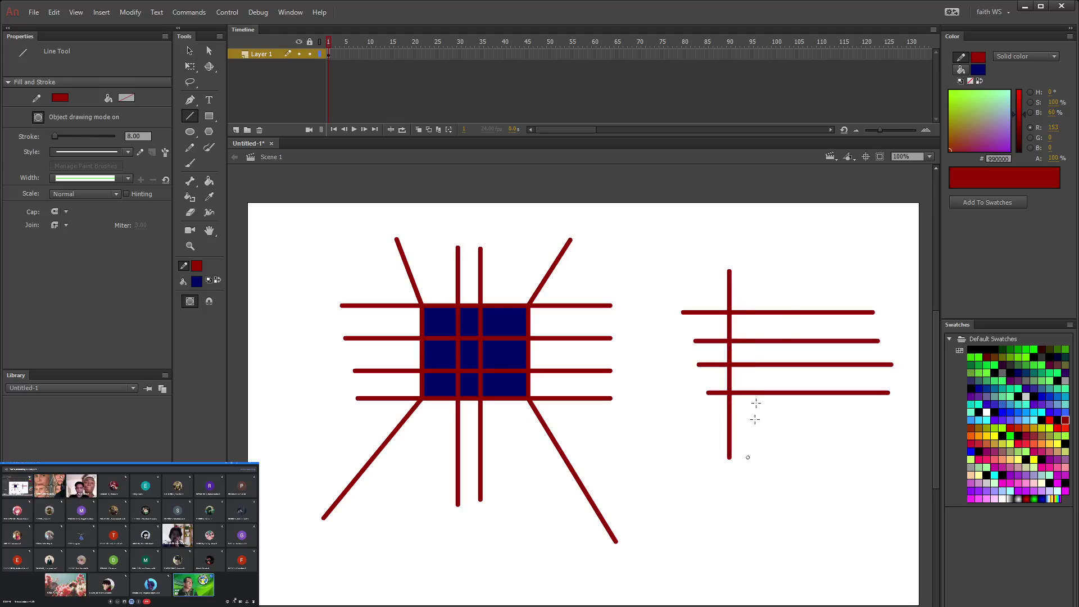
drag(770, 264, 770, 459)
drag(822, 264, 823, 490)
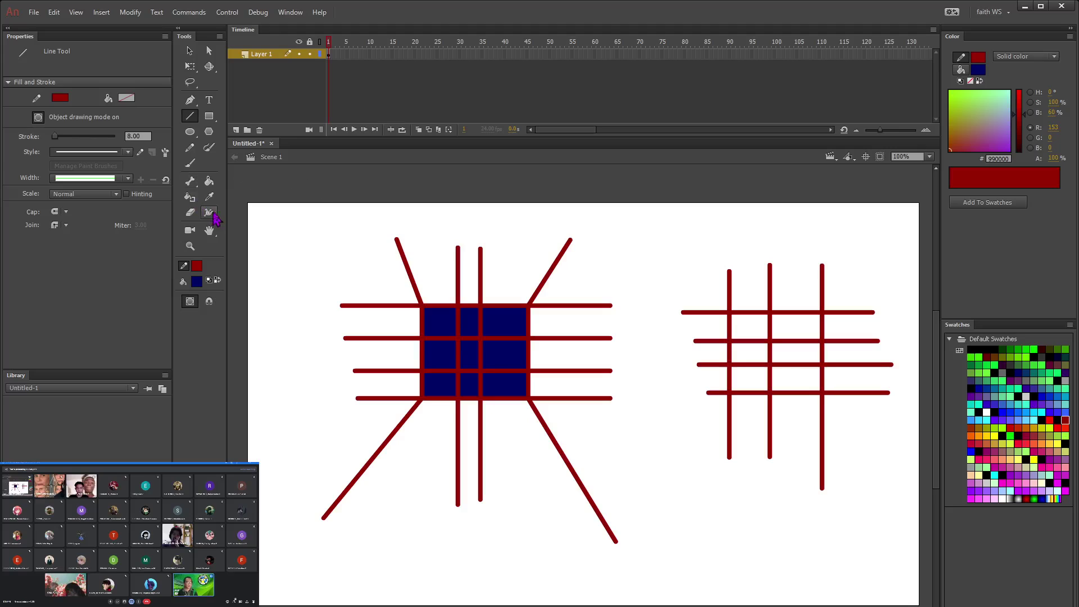
Step: Bend the right-hand grid's three vertical lines into curves, the leftmost bowing slightly left and the other two bowing right
click(209, 180)
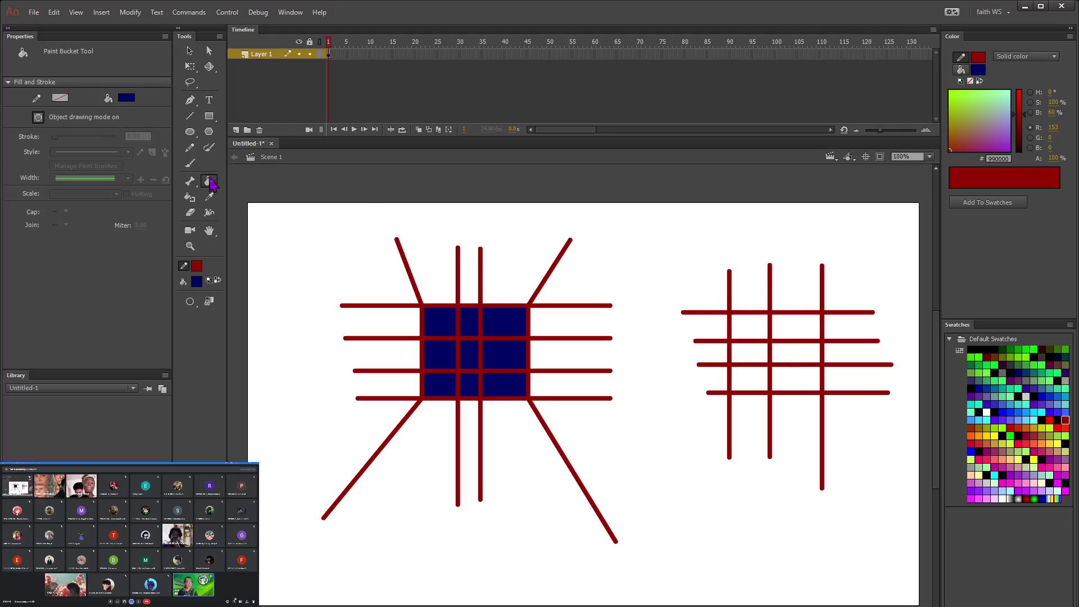
click(189, 51)
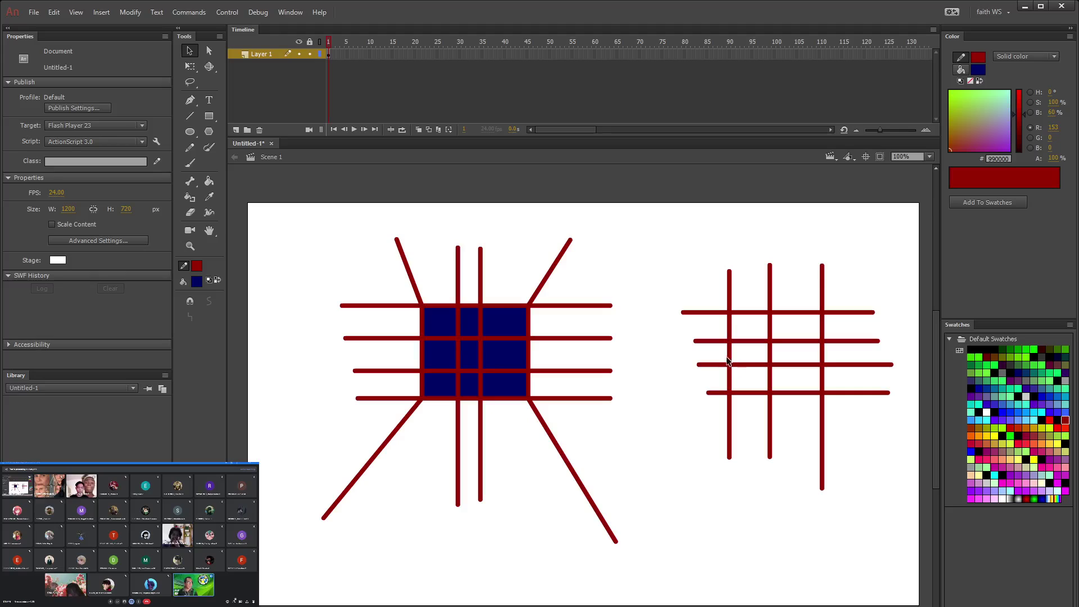
drag(728, 361, 631, 360)
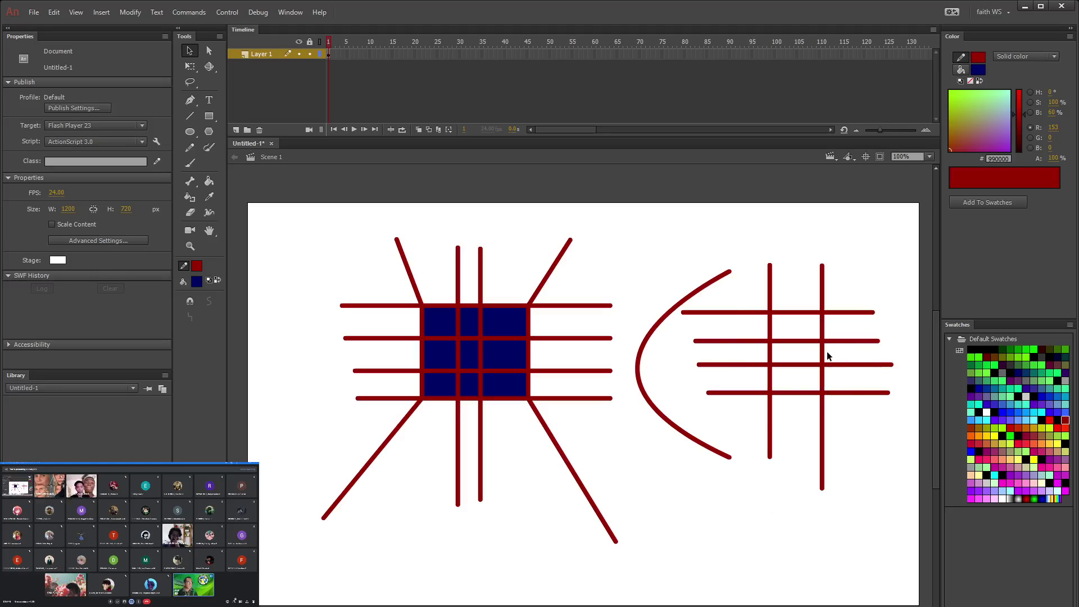
drag(823, 358, 913, 333)
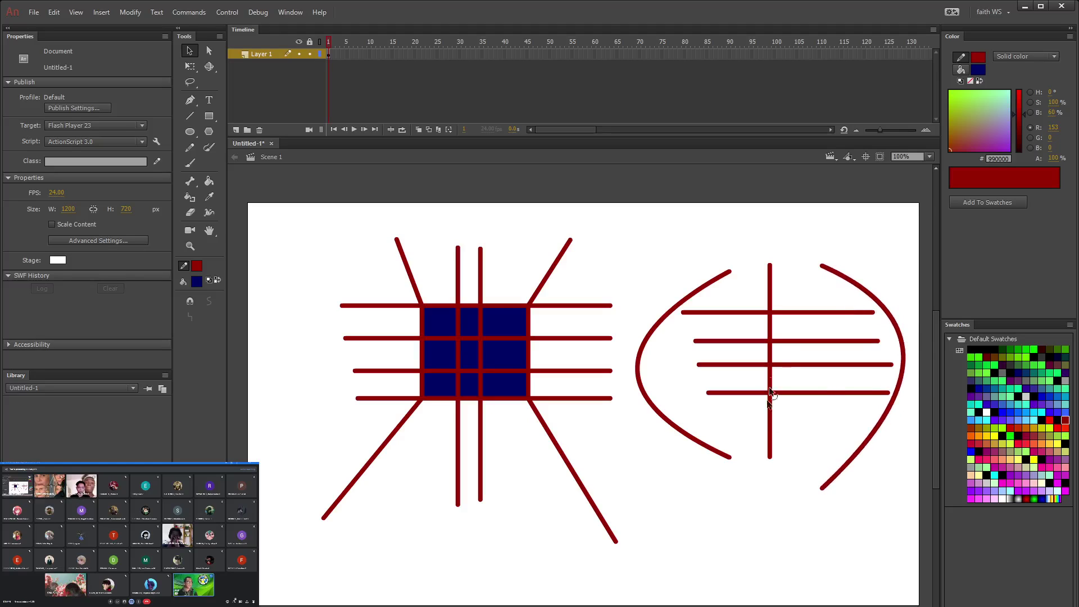
drag(773, 355, 834, 366)
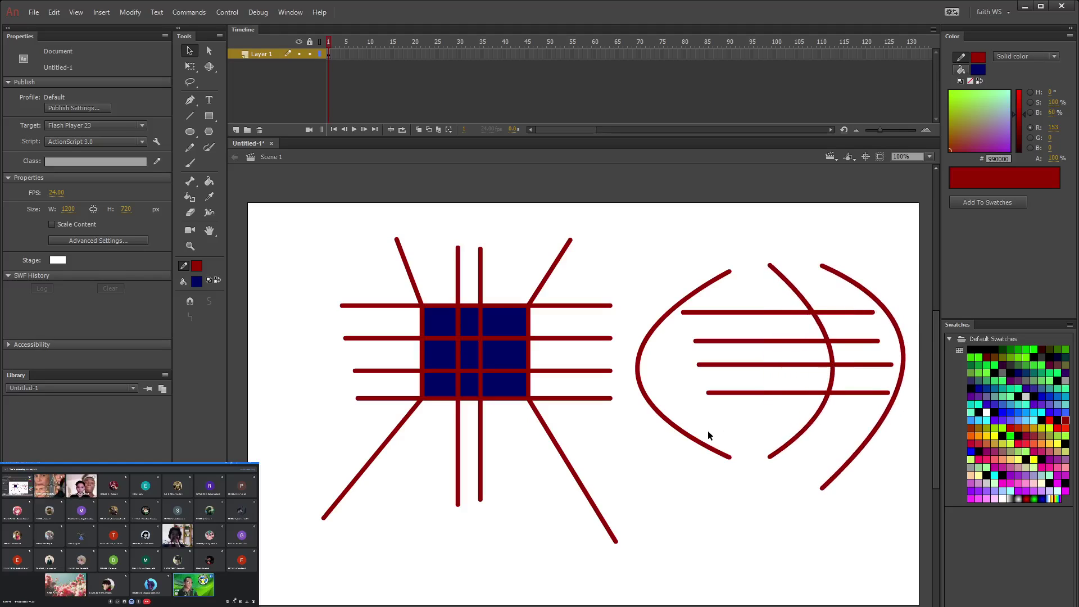
drag(638, 361, 727, 370)
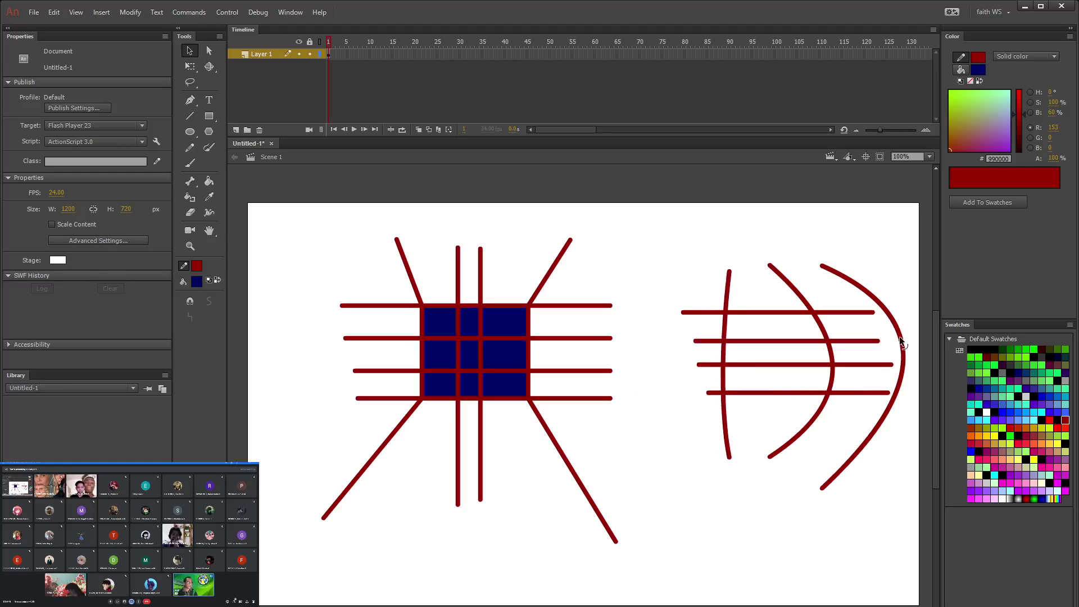
drag(900, 340, 873, 346)
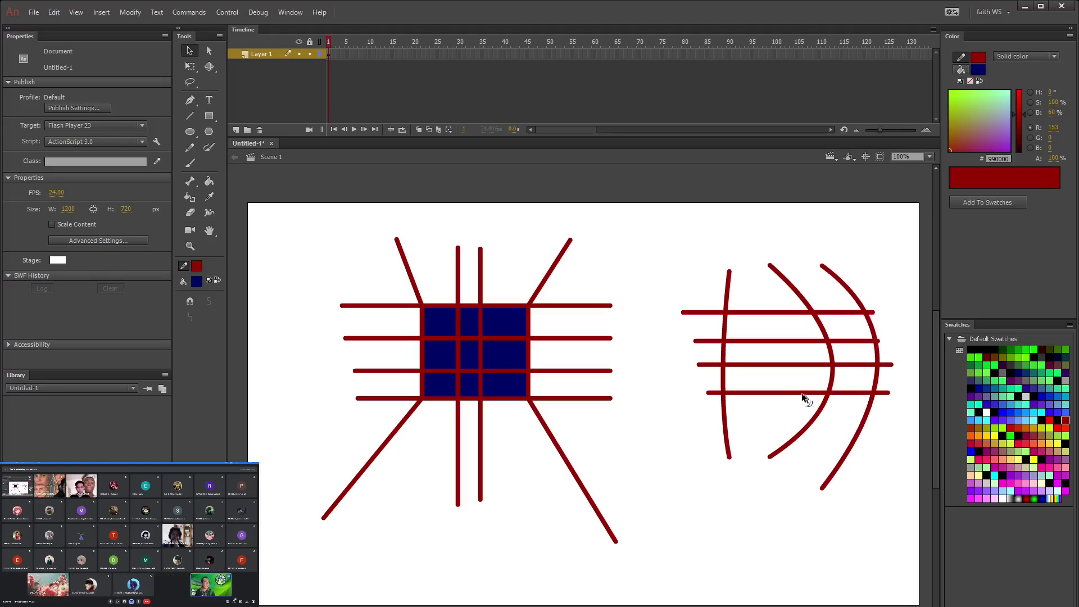
Step: Bend the right-hand grid's four horizontal lines into arcs, the upper two bowing upward and the lower two bowing downward
drag(784, 392, 782, 426)
drag(767, 312, 764, 281)
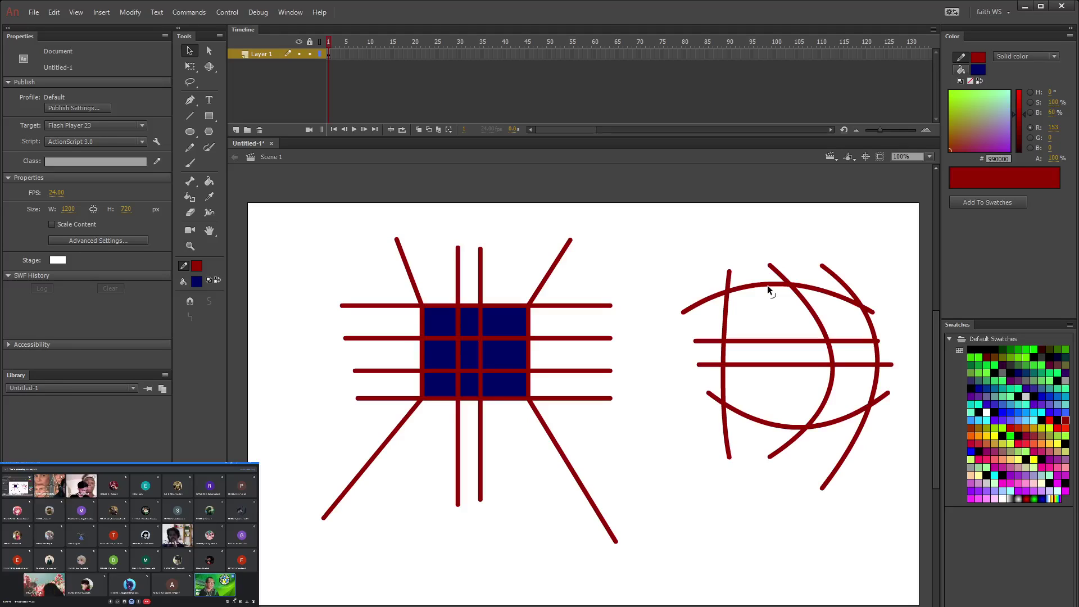
drag(778, 339, 775, 324)
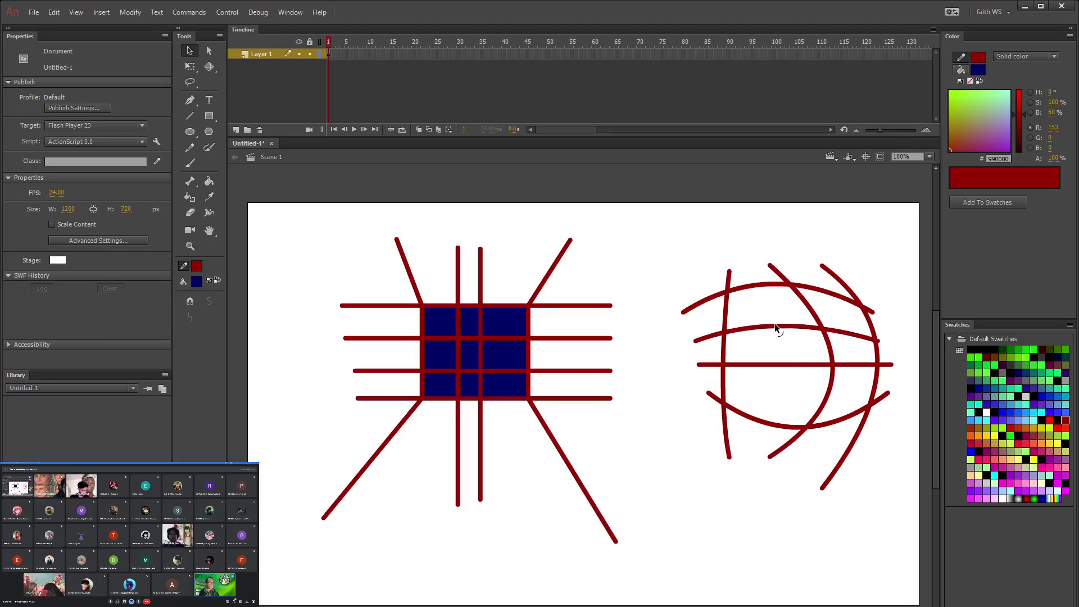
drag(786, 365, 785, 384)
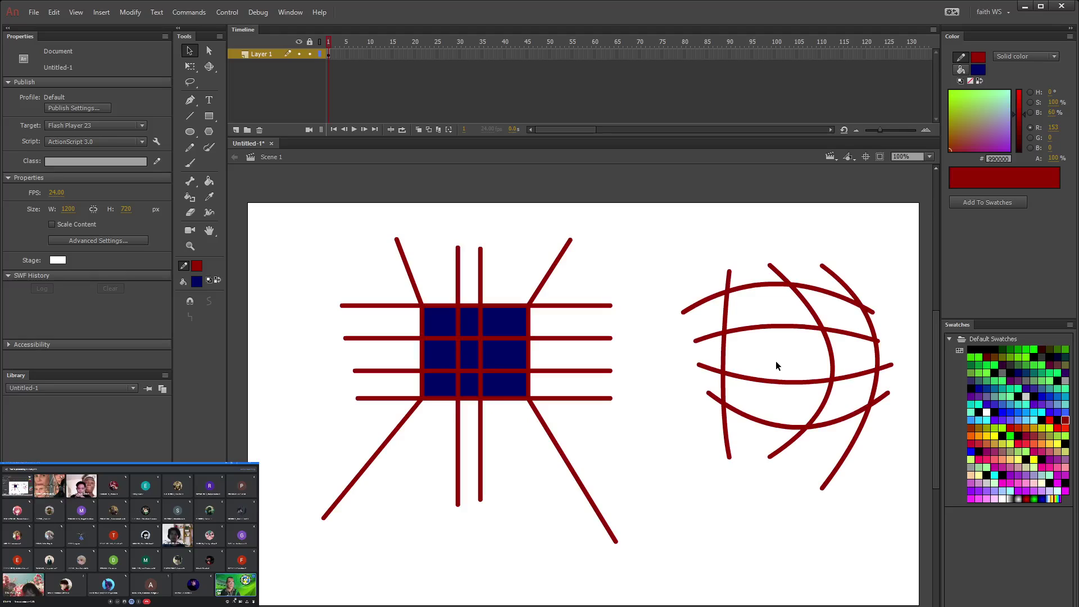
Step: Set the Paint Bucket's fill colour to yellow
click(209, 180)
click(126, 100)
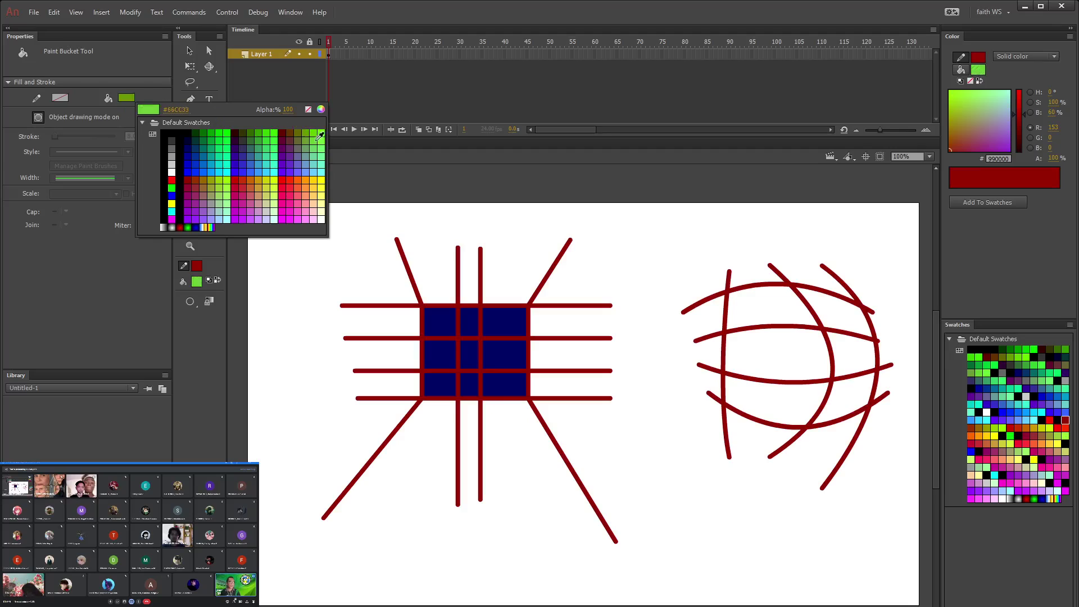
click(325, 176)
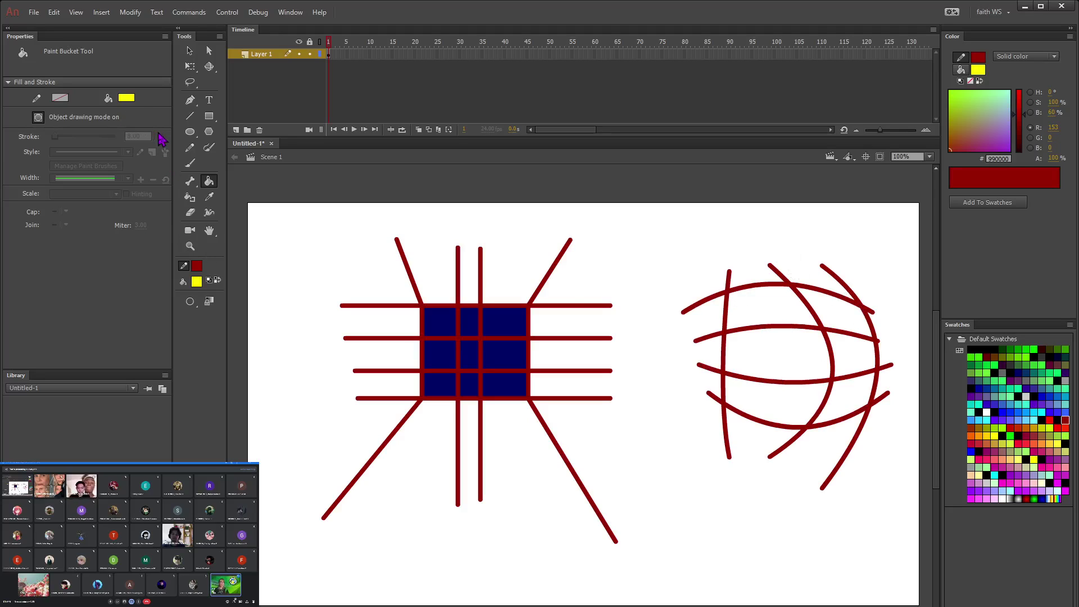
Step: Turn off object drawing mode for the Line tool and make the Selection tool active
click(190, 117)
click(38, 117)
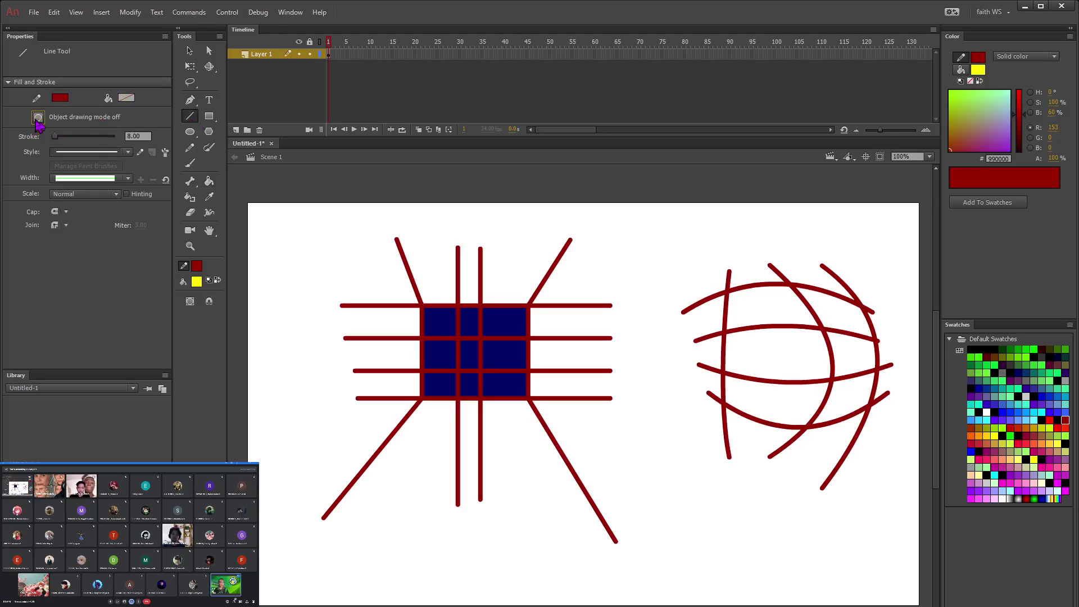
click(209, 180)
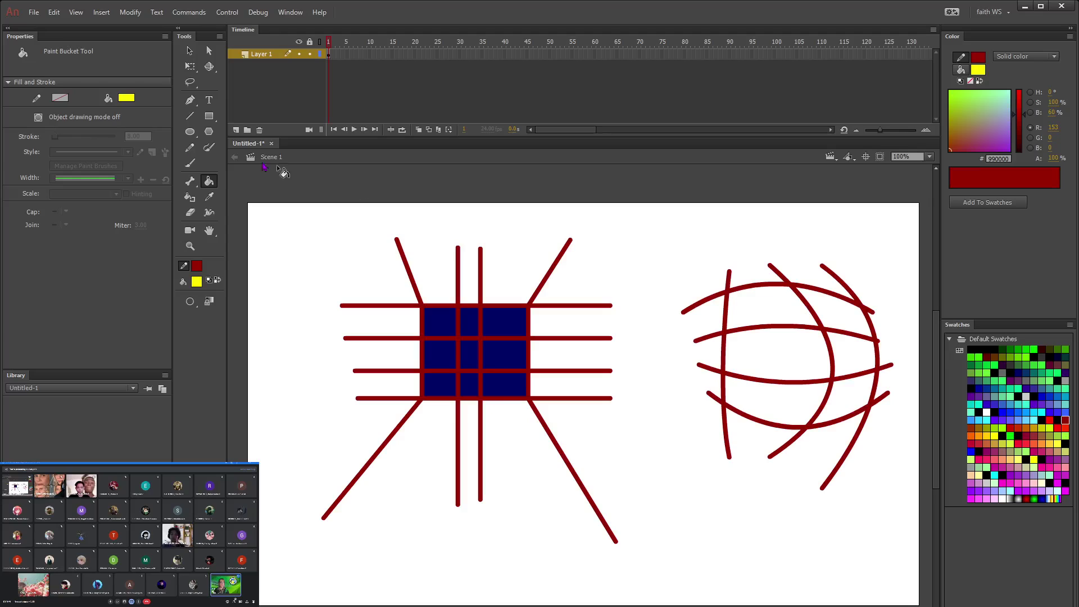
click(190, 51)
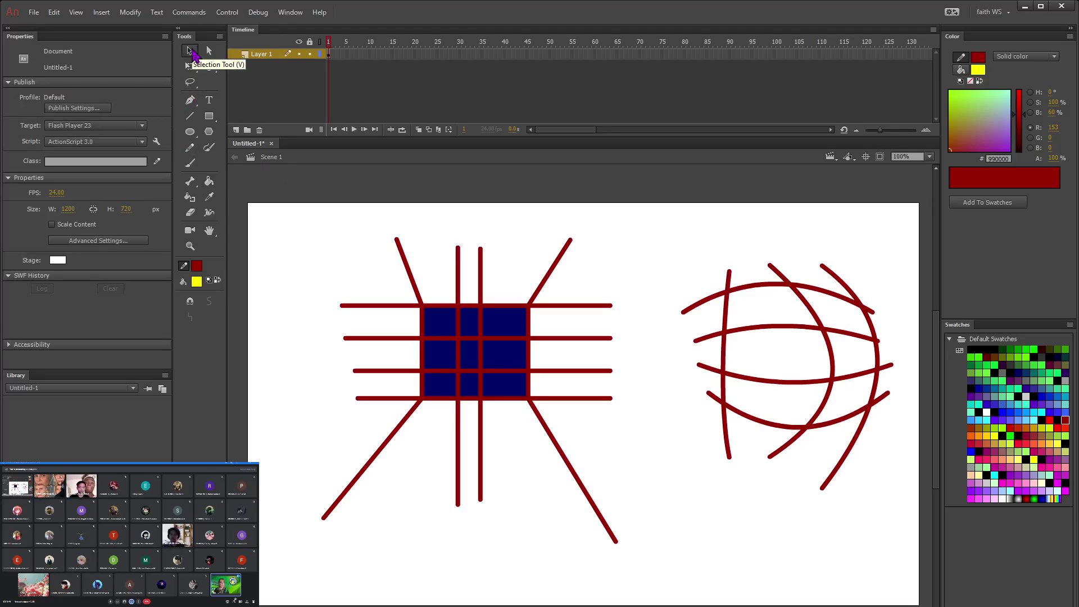
Step: Select all lines of the right-hand curved grid and break them apart into plain shapes
click(190, 52)
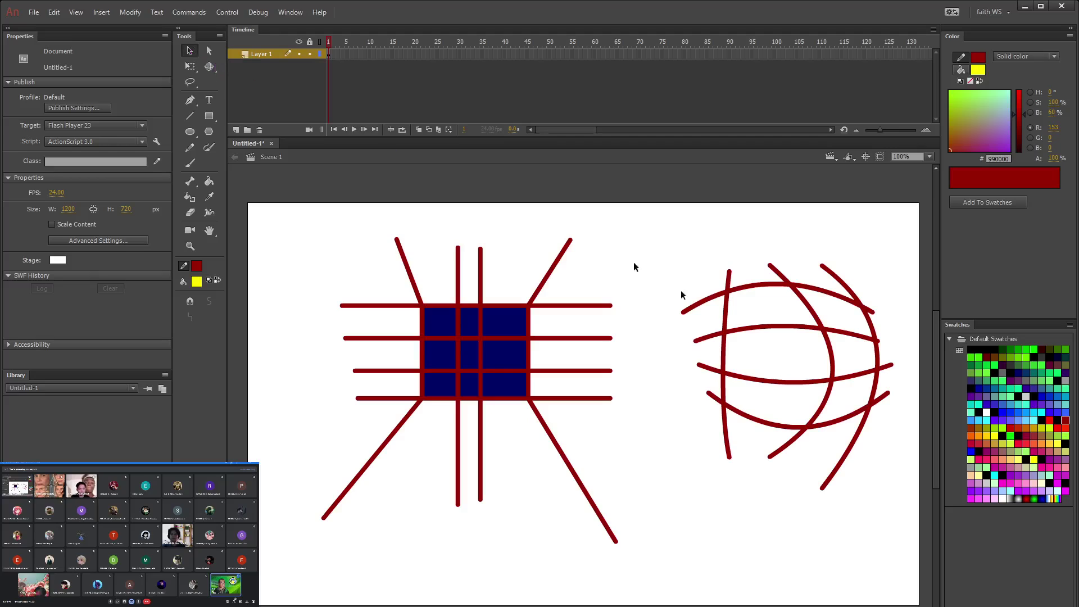
mouse_move(664, 230)
mouse_down()
mouse_move(814, 478)
mouse_move(907, 532)
mouse_up()
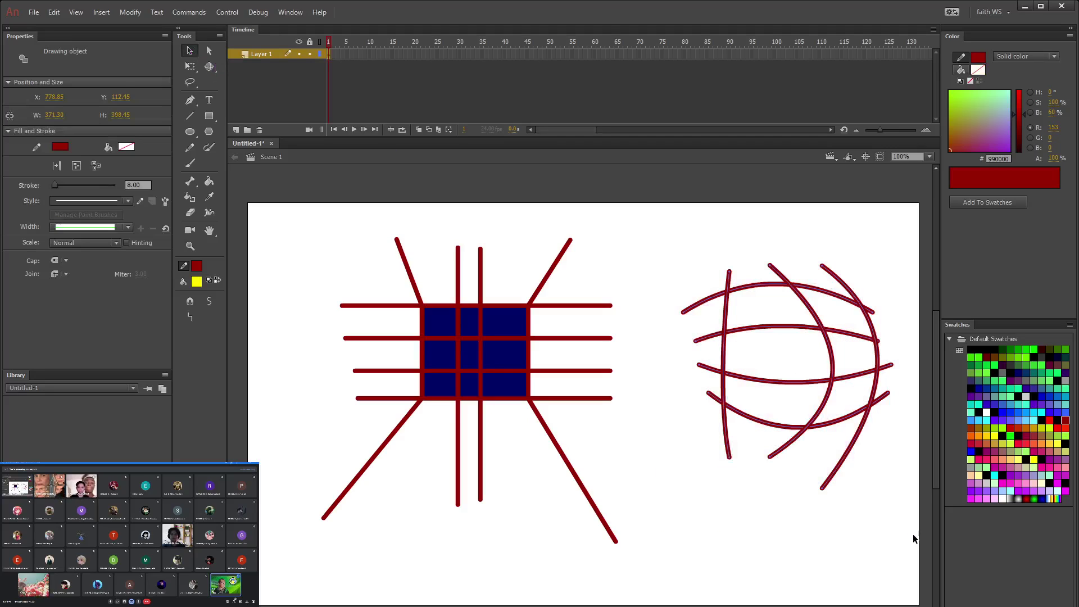
right_click(756, 331)
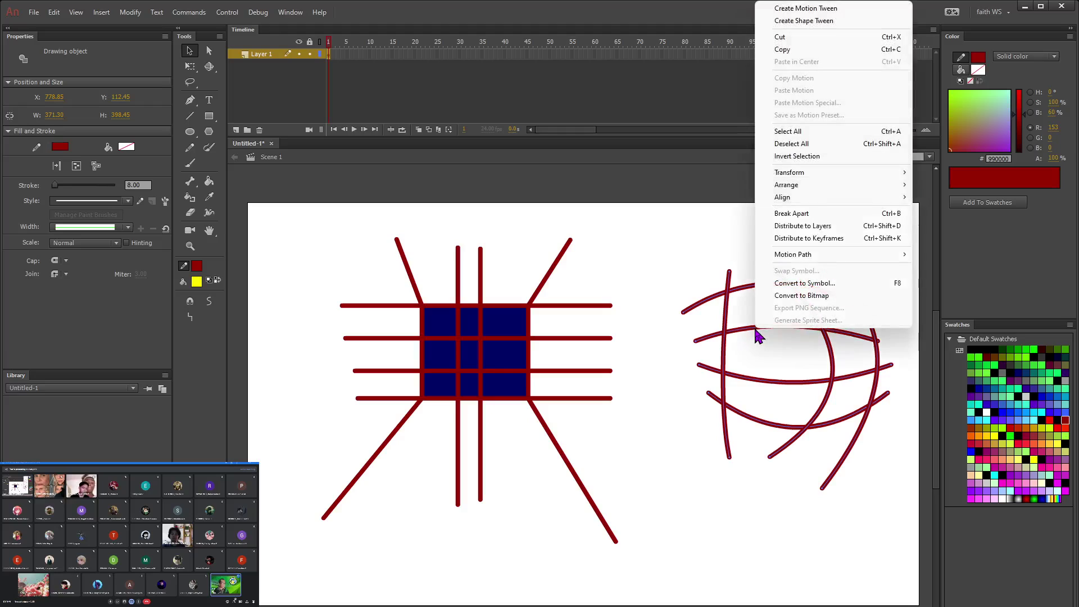
click(790, 214)
click(637, 231)
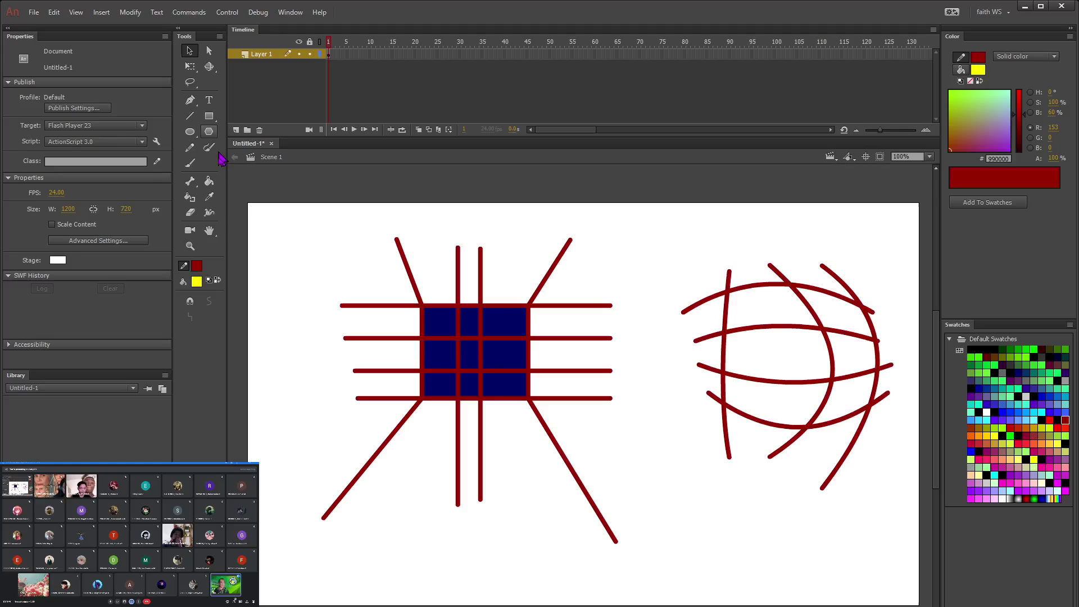
Step: Fill the enclosed cells of the right-hand curved grid with yellow using the Paint Bucket
click(207, 185)
click(126, 98)
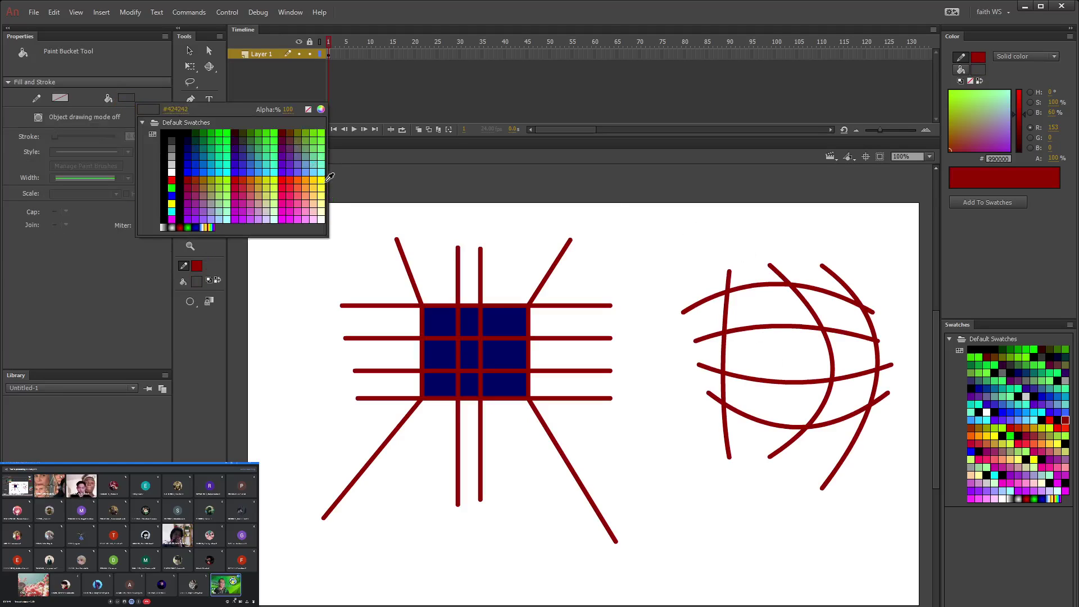
click(324, 176)
click(765, 359)
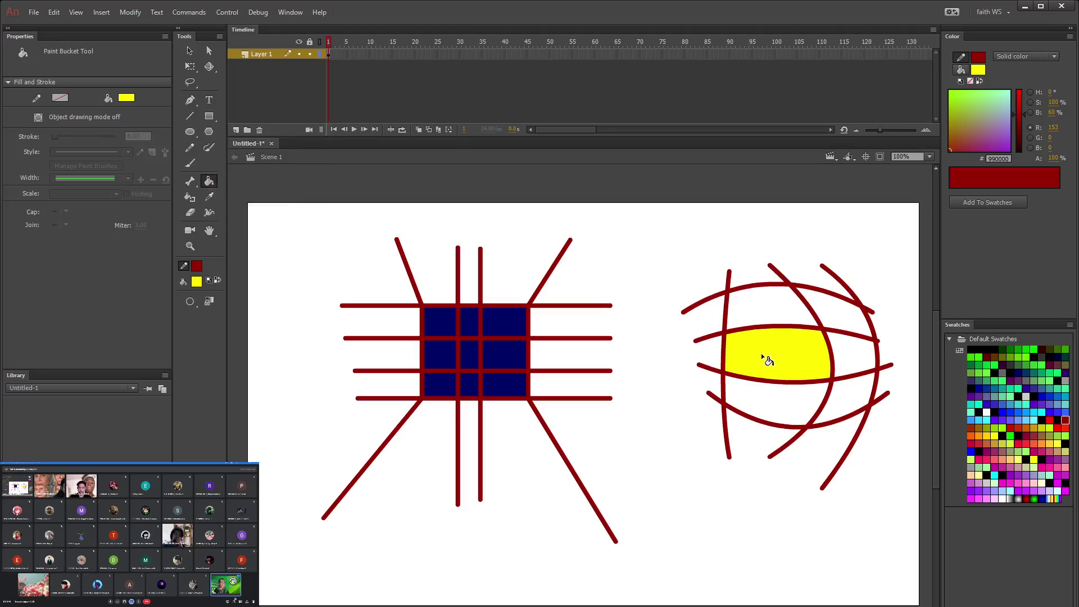
click(768, 406)
click(758, 303)
click(836, 309)
click(846, 361)
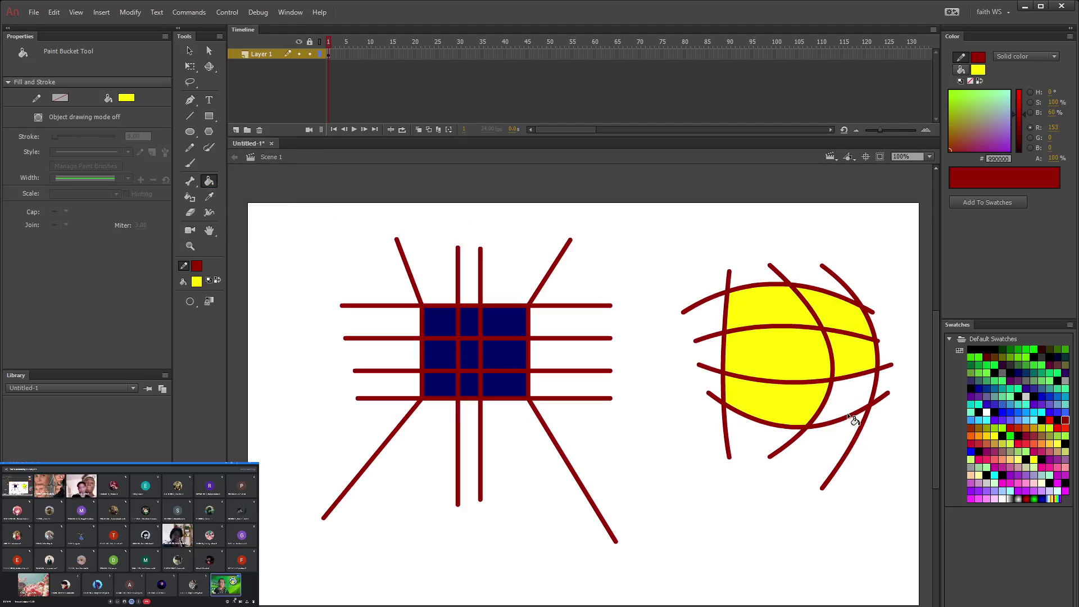
click(848, 410)
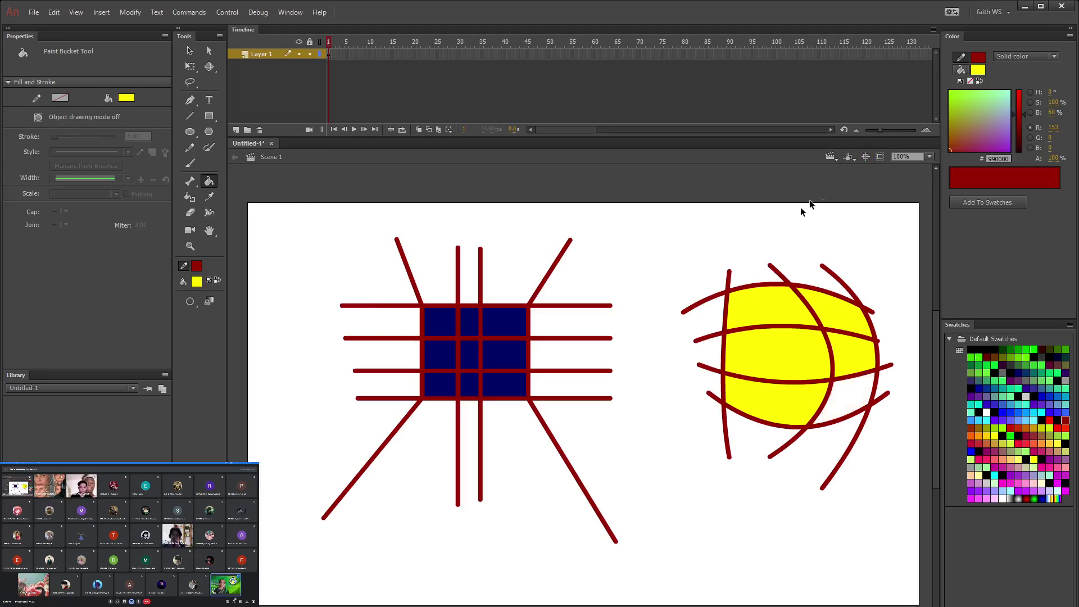
Step: Undo the yellow fills and the Break Apart on the right-hand curved grid
key(ctrl+z)
key(ctrl+z)
key(ctrl+z)
key(ctrl+z)
key(ctrl+z)
key(ctrl+z)
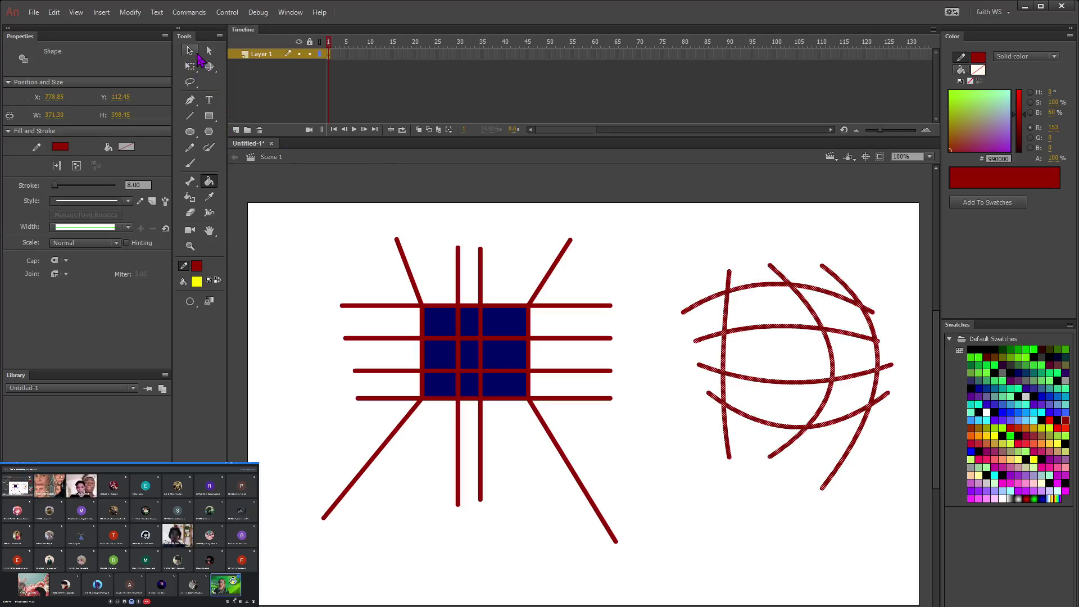
key(ctrl+z)
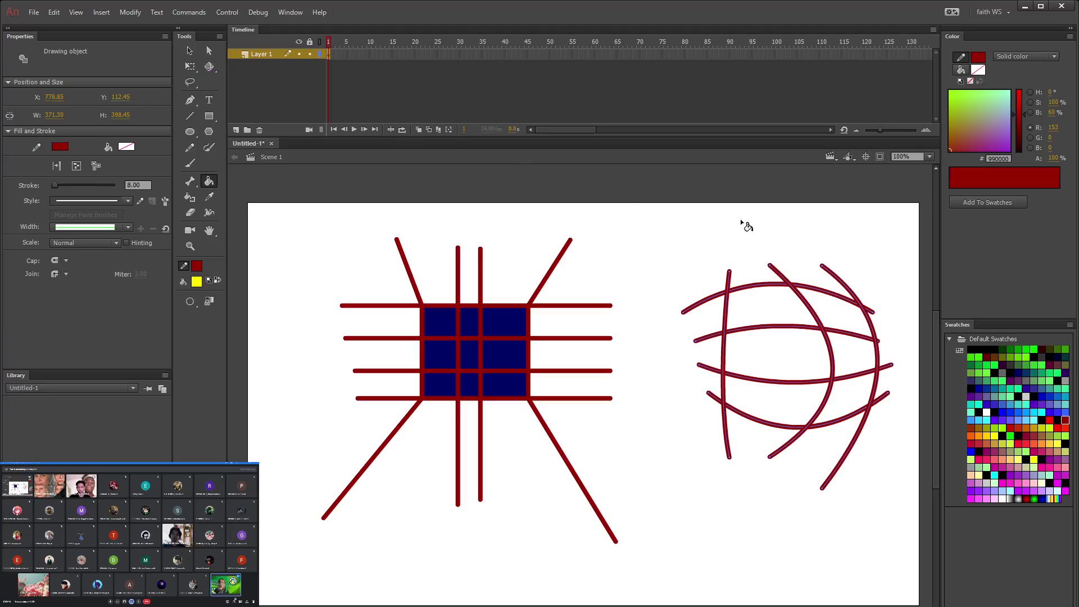
Step: Select the whole right-hand curved grid again and apply Break Apart to it
click(189, 50)
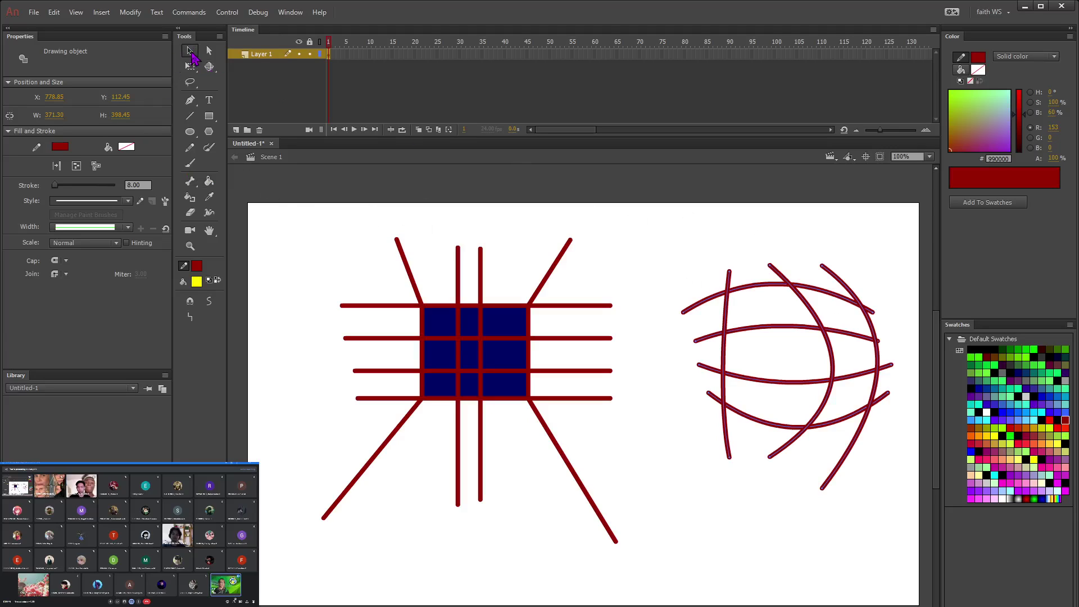
mouse_move(649, 214)
mouse_down()
mouse_move(778, 465)
mouse_move(901, 549)
mouse_up()
click(130, 12)
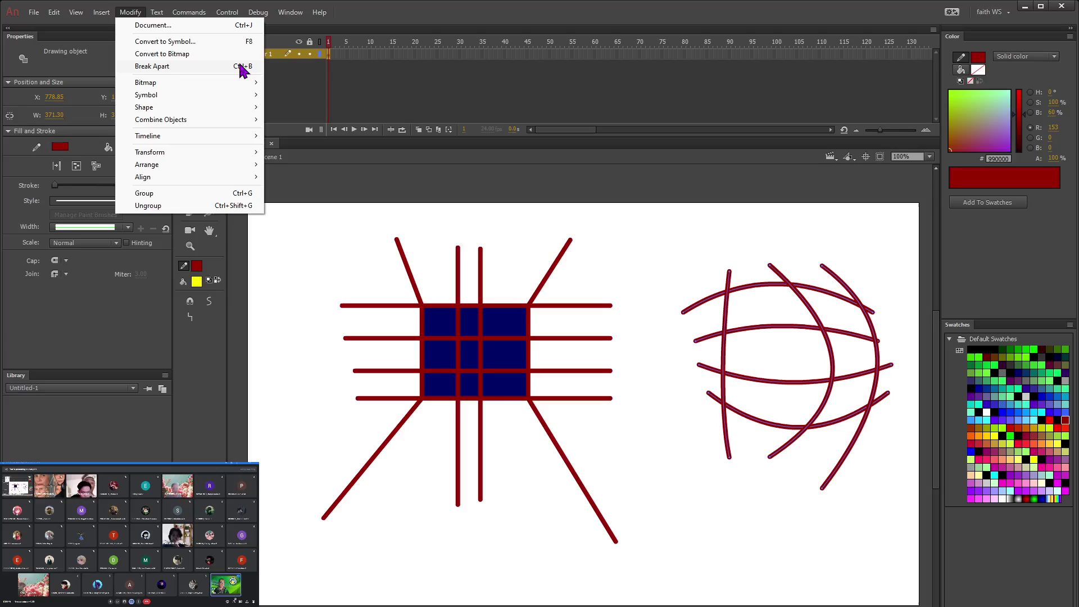
click(162, 67)
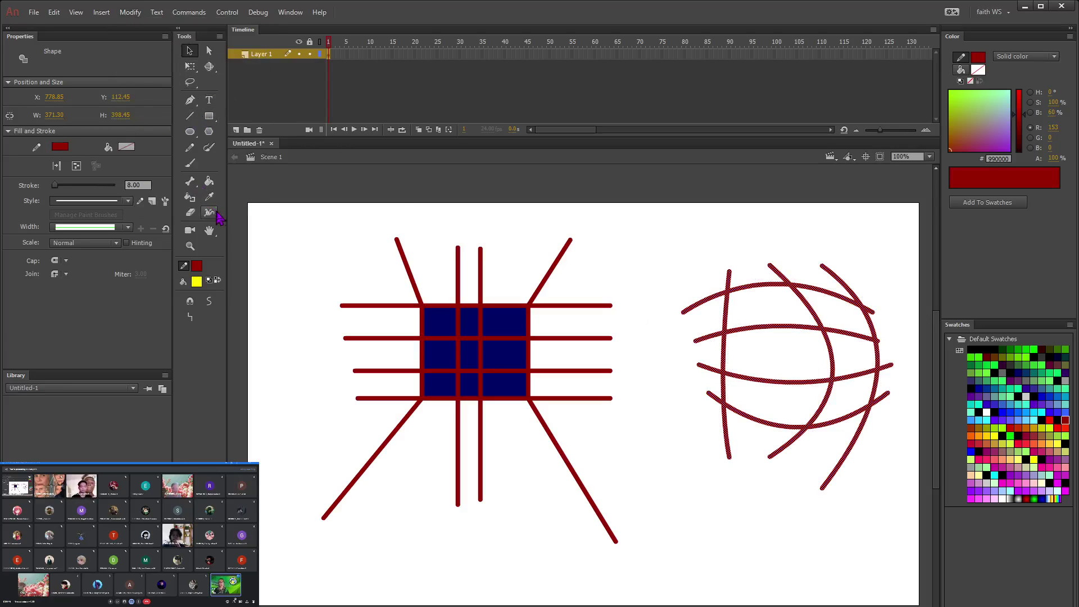
Step: Recolour the strokes of the right-hand curved grid dark blue (#000099) and deselect them
click(209, 181)
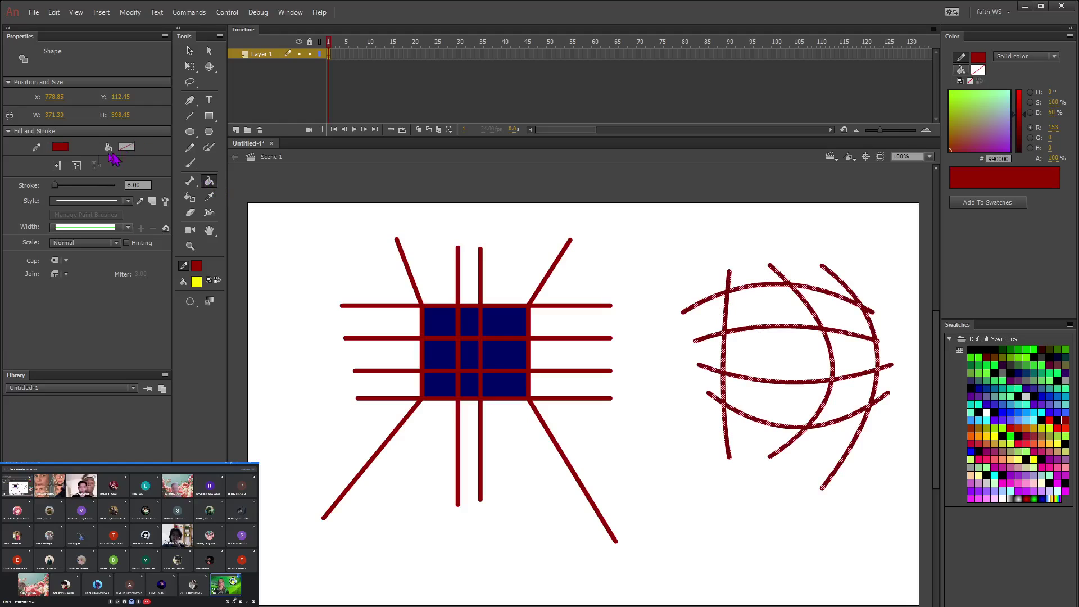
click(60, 147)
click(1034, 420)
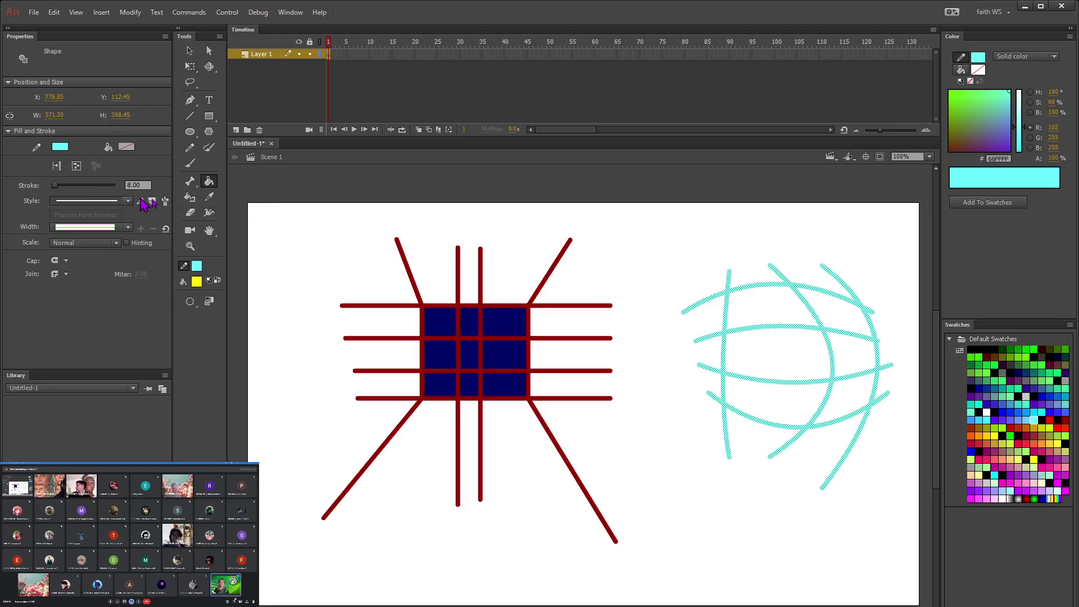
click(62, 147)
click(126, 204)
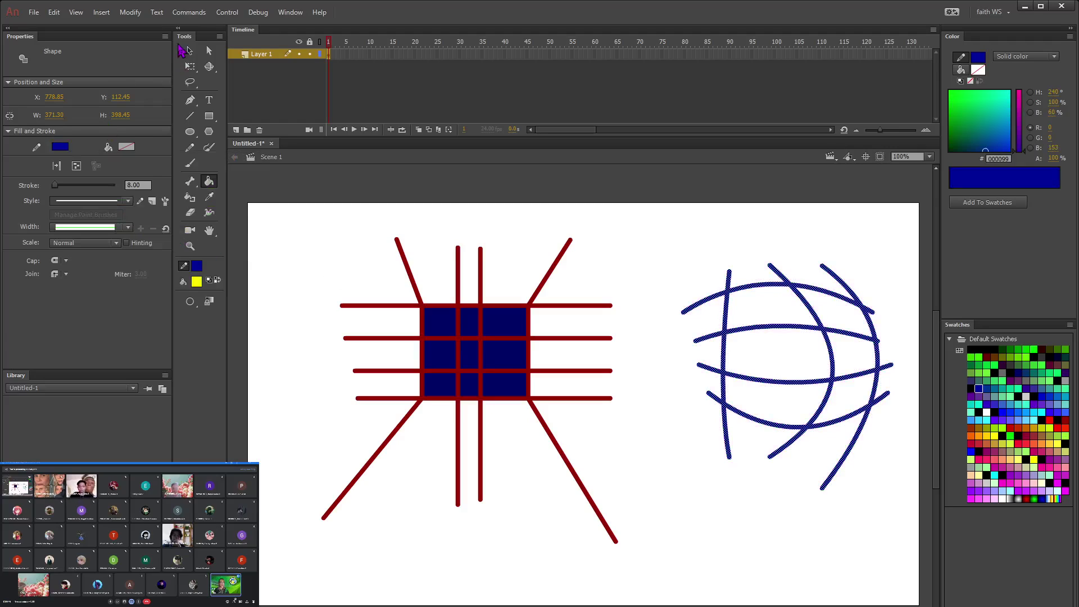
click(190, 51)
click(655, 264)
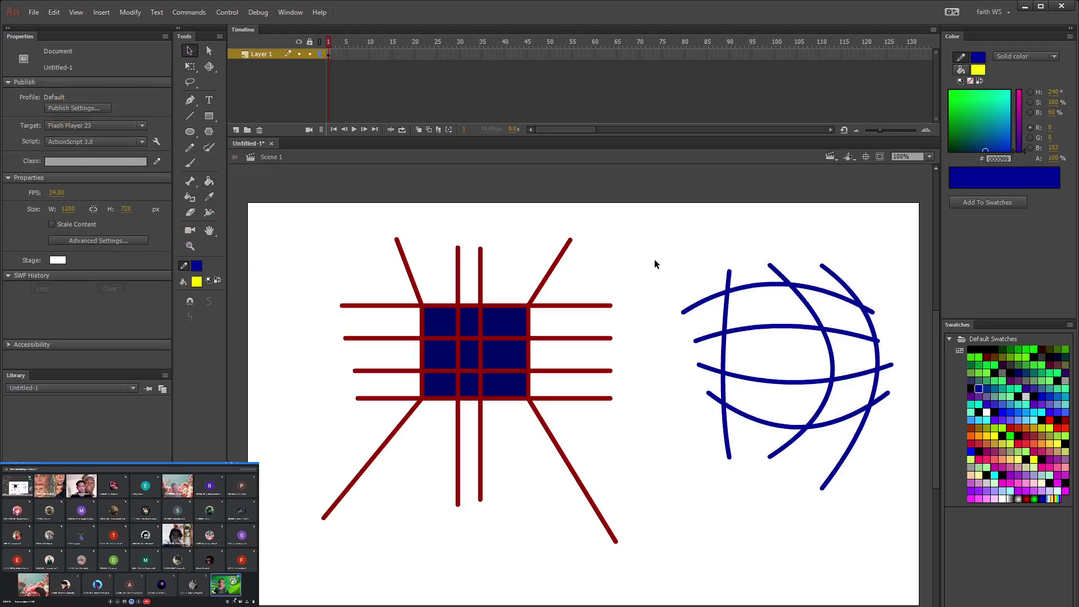
Step: Fill the curved grid's upper-left, central and lower-right cells with magenta, and set the stroke colour to olive (#999933)
click(210, 185)
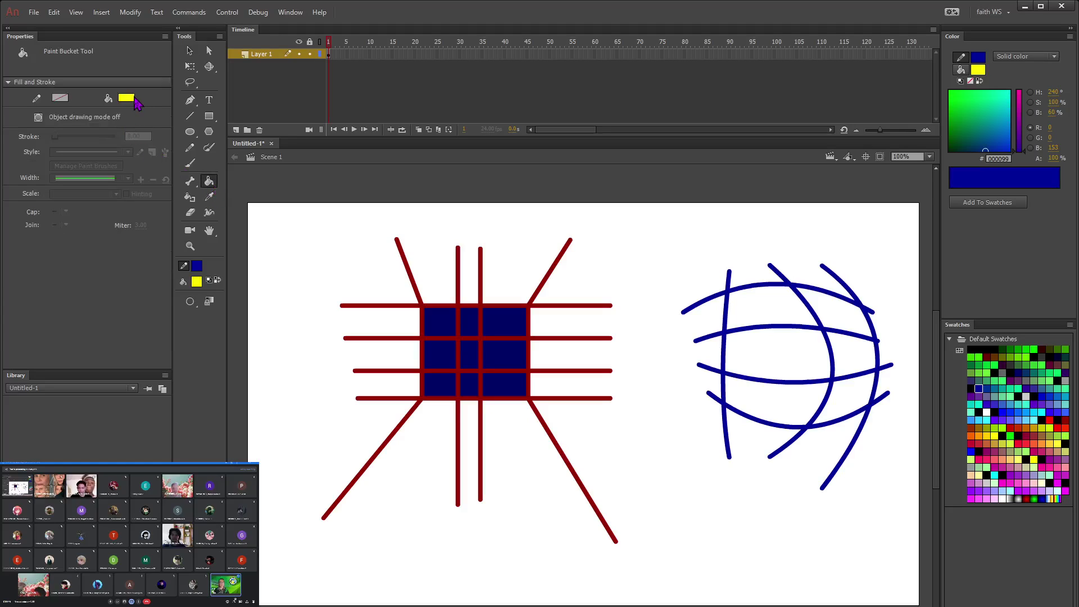
click(125, 97)
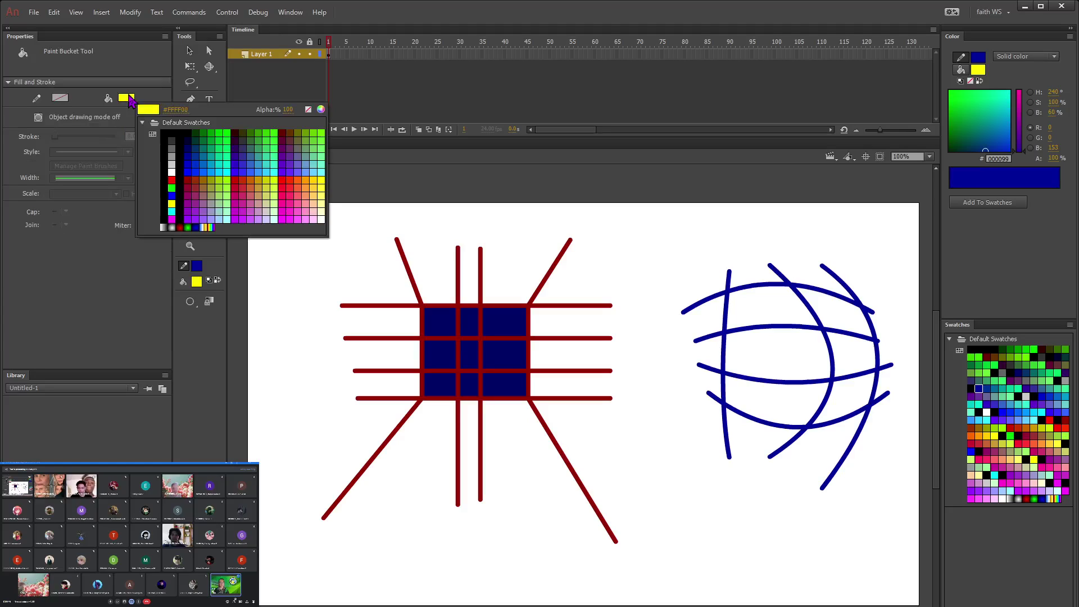
click(287, 211)
click(791, 361)
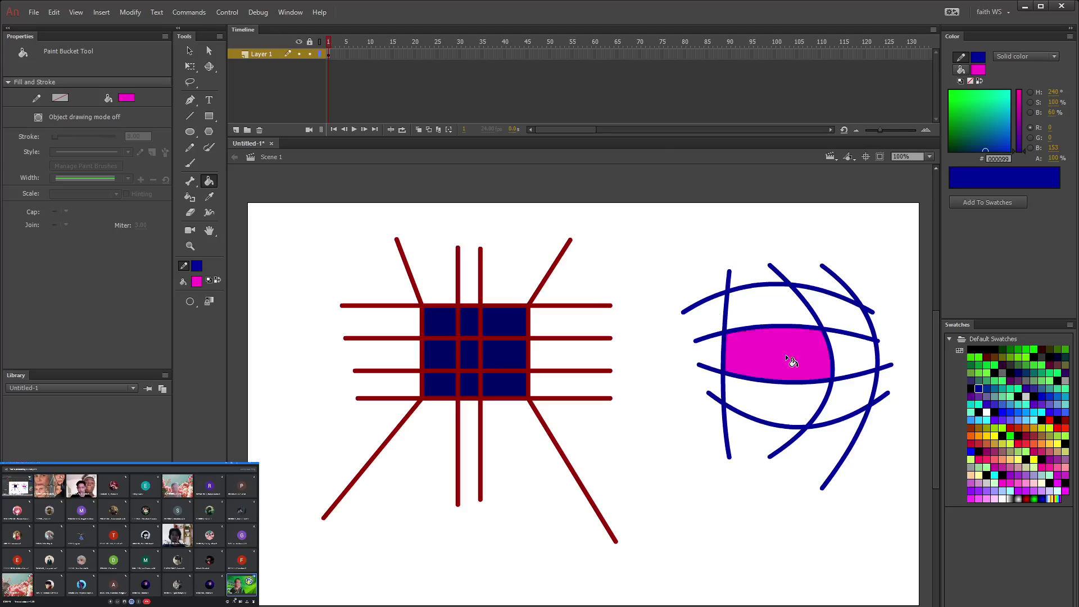
click(768, 309)
click(1049, 435)
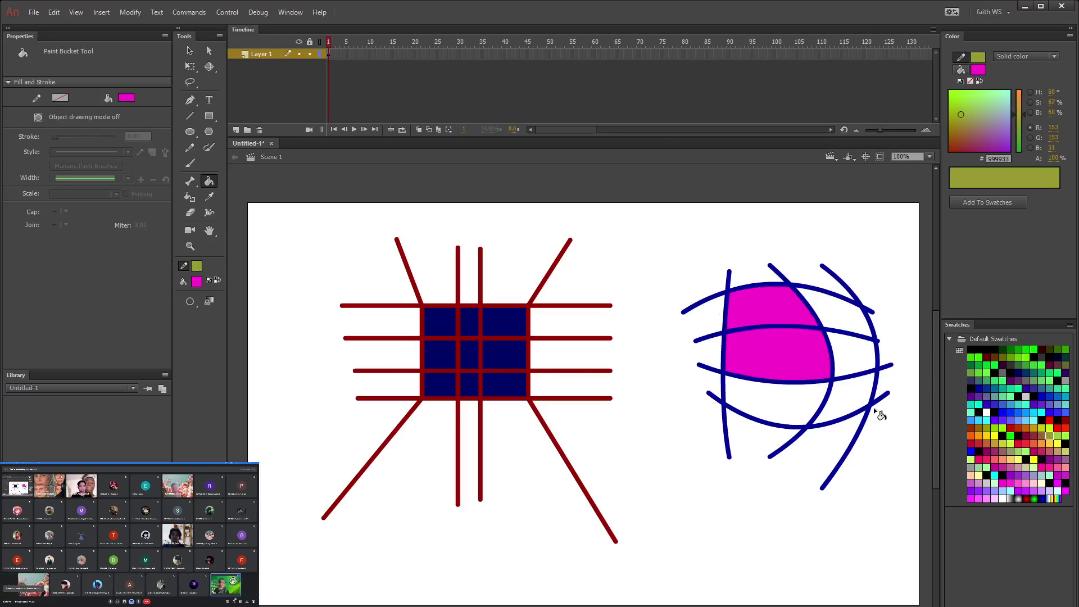
click(845, 397)
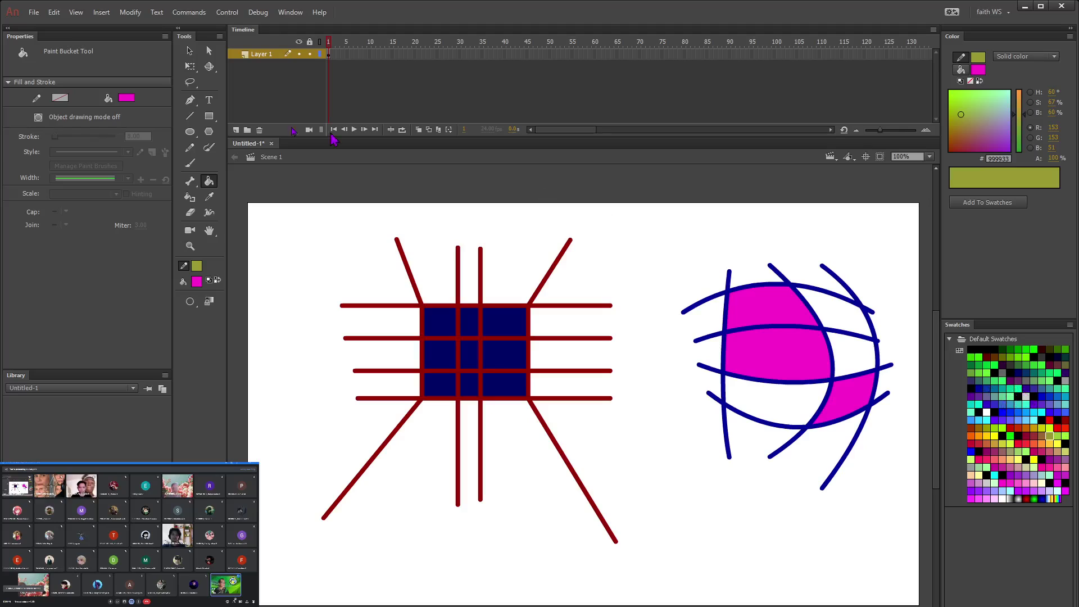
Step: Fill the curved grid's upper-right, middle-right and lower-left cells with tan
click(125, 98)
click(259, 195)
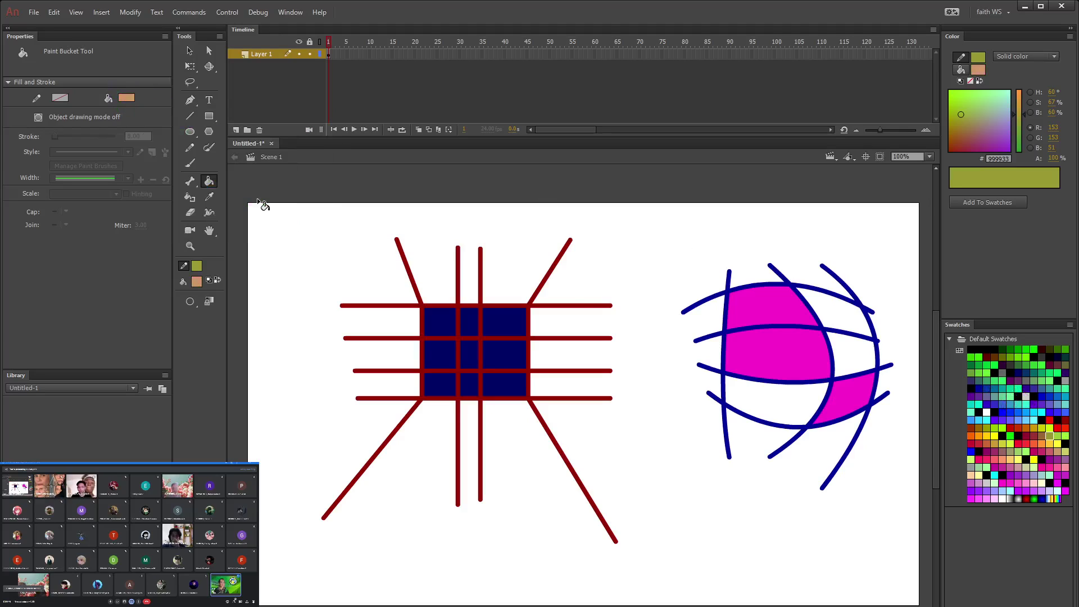
click(859, 310)
click(855, 366)
click(780, 409)
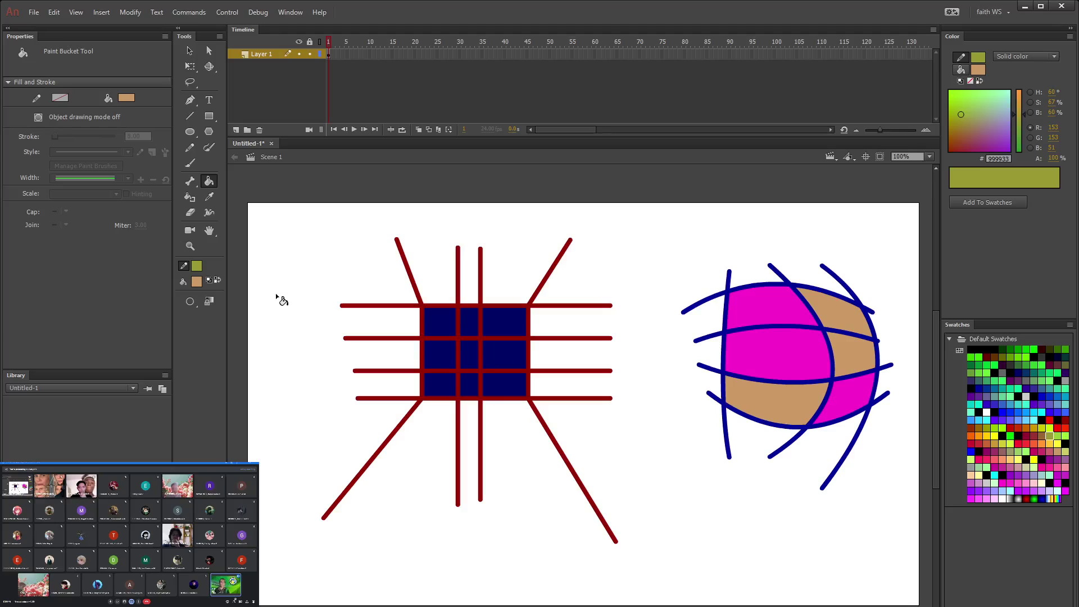
Step: Select both grids with their fills and delete everything from the stage
click(189, 115)
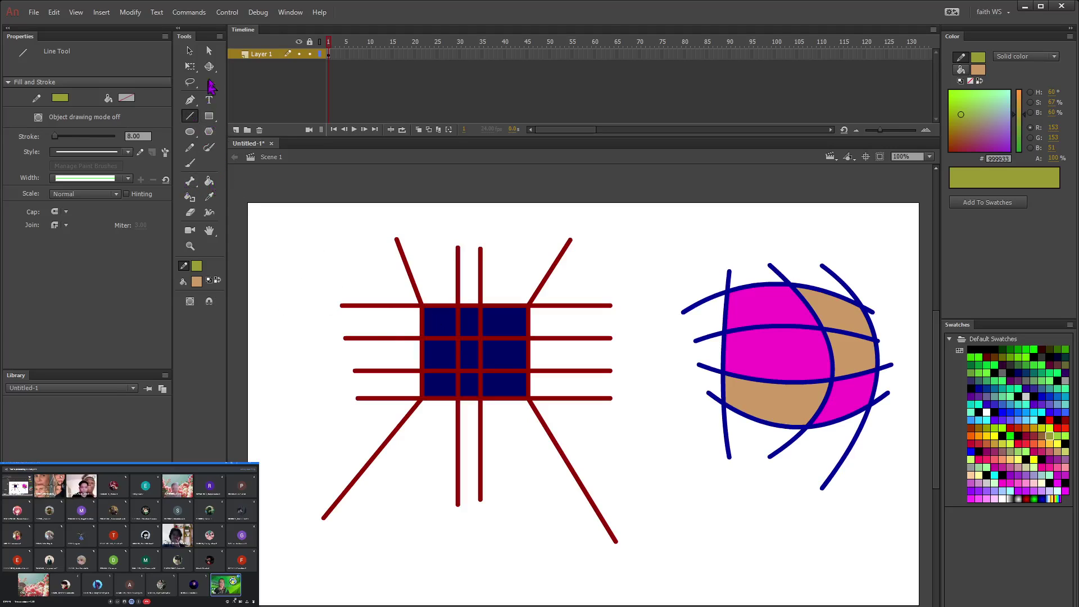
click(190, 51)
drag(294, 217, 894, 571)
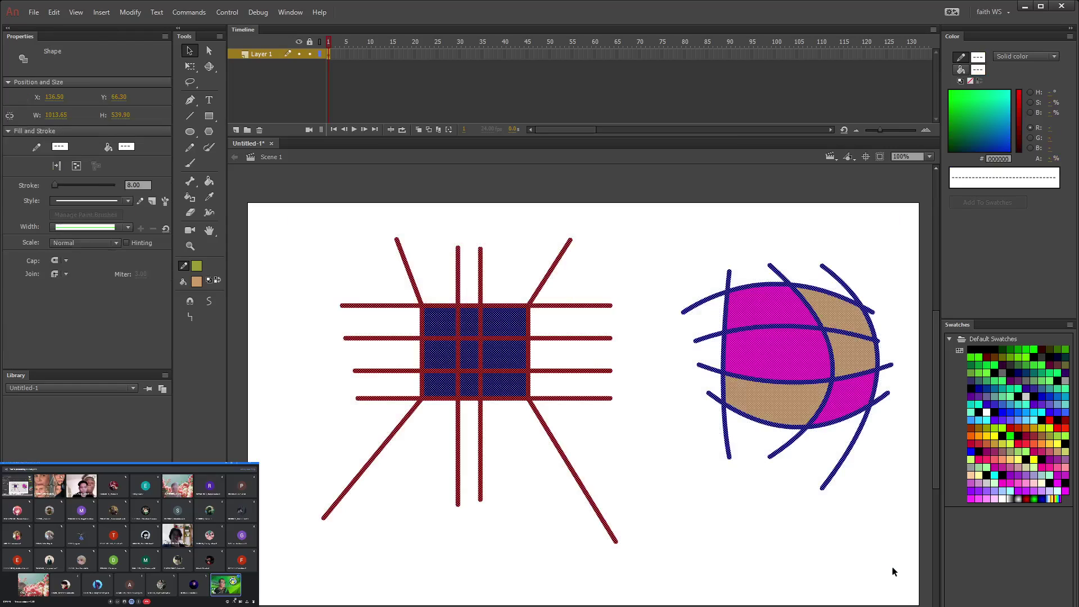
key(Delete)
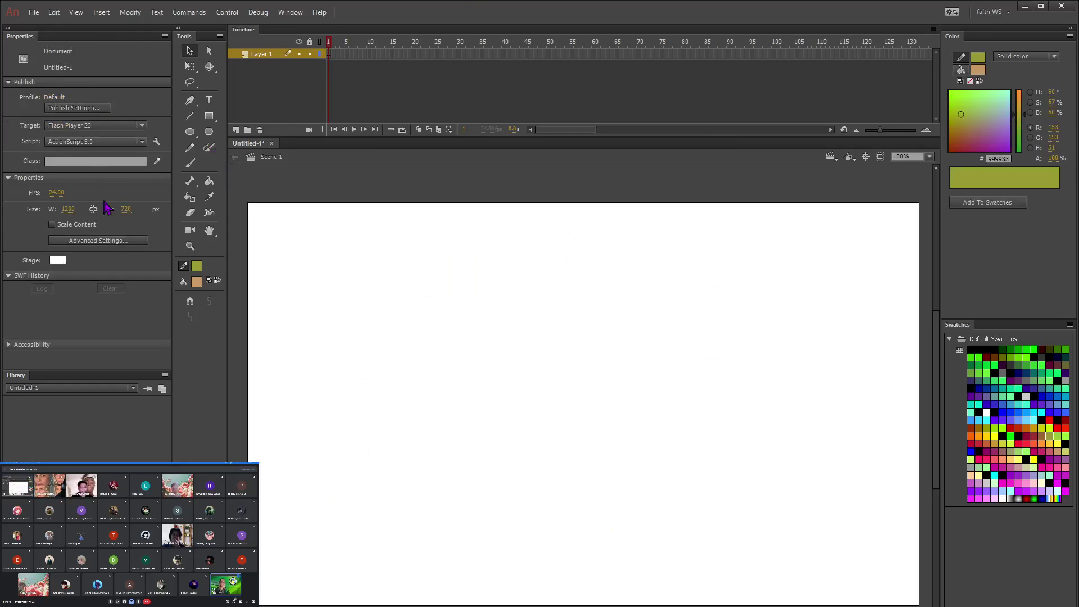
Step: Give the Line tool a lens-shaped width profile with object drawing mode on, testing it with one horizontal line that is undone
click(193, 119)
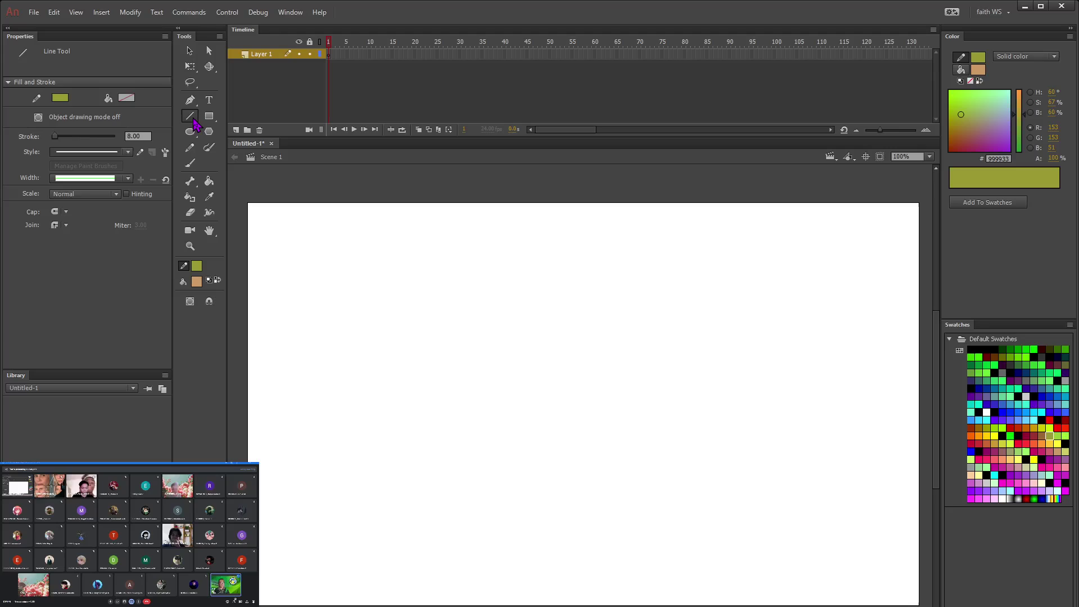
click(129, 178)
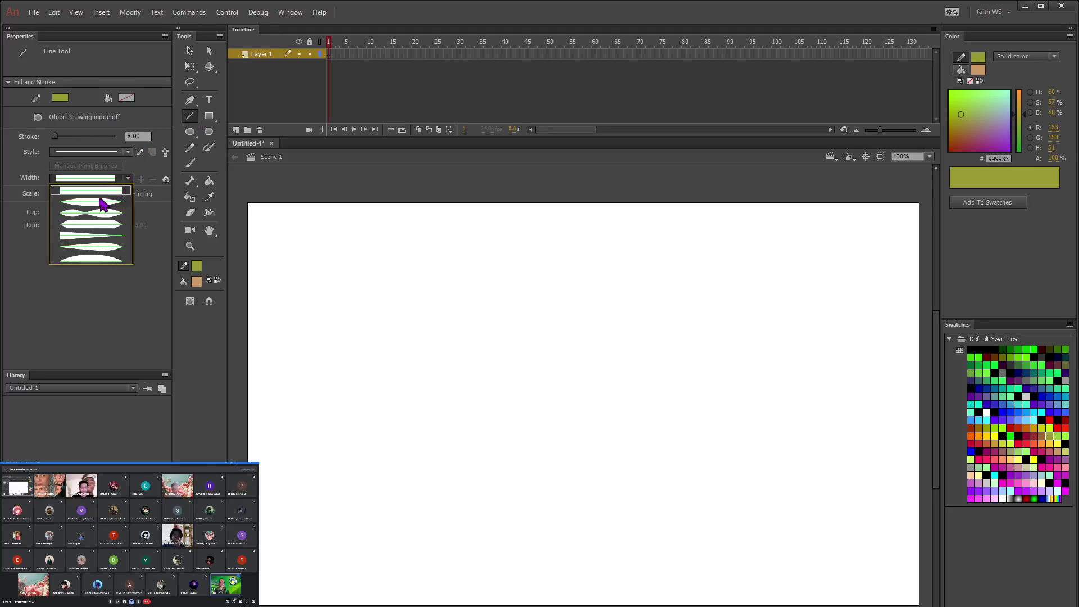
click(102, 205)
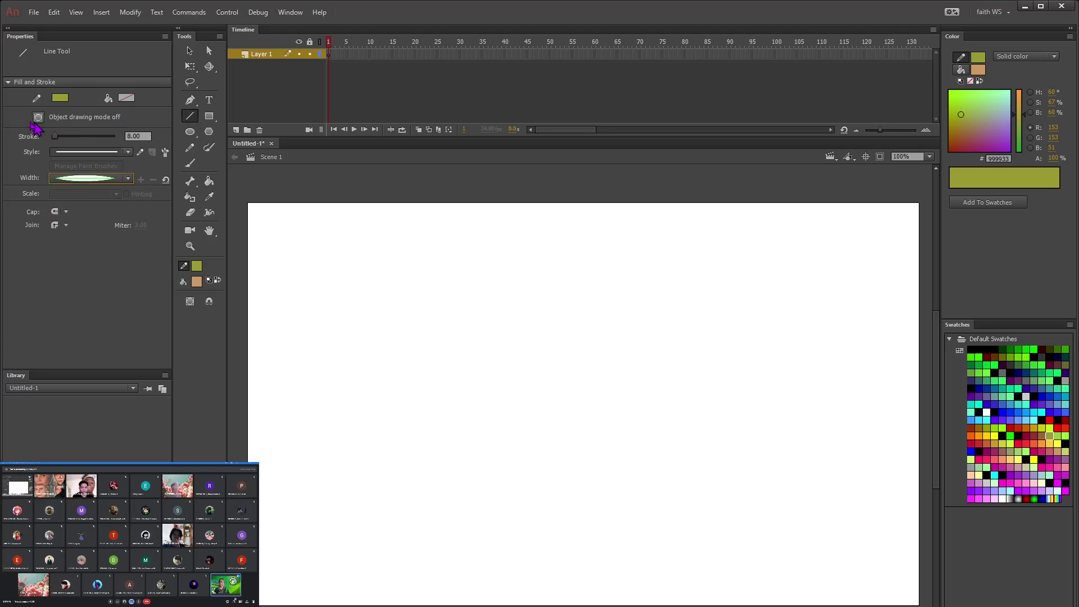
click(37, 117)
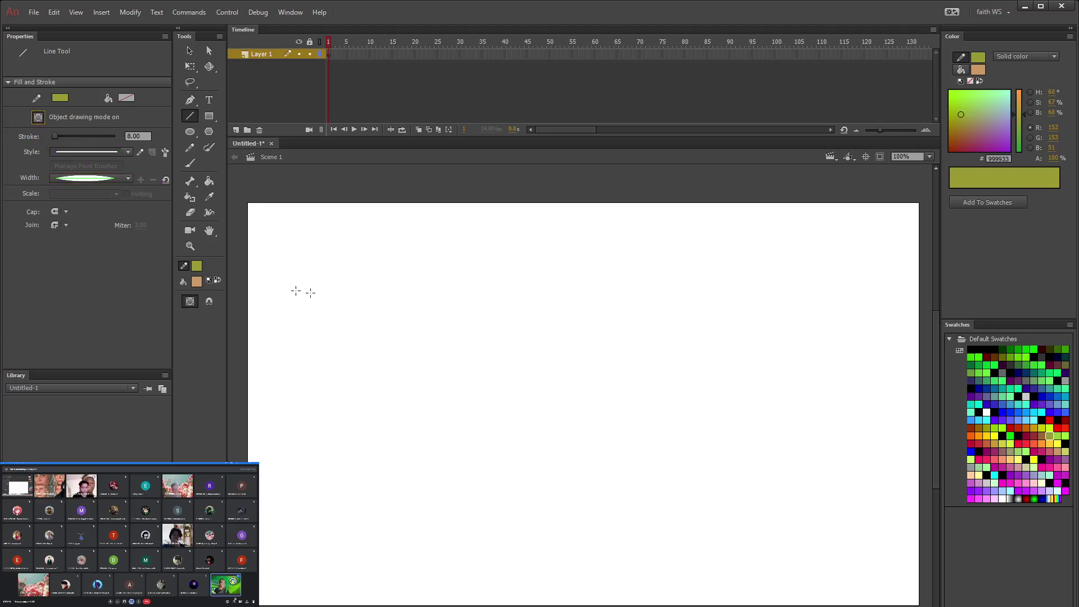
drag(308, 289, 535, 290)
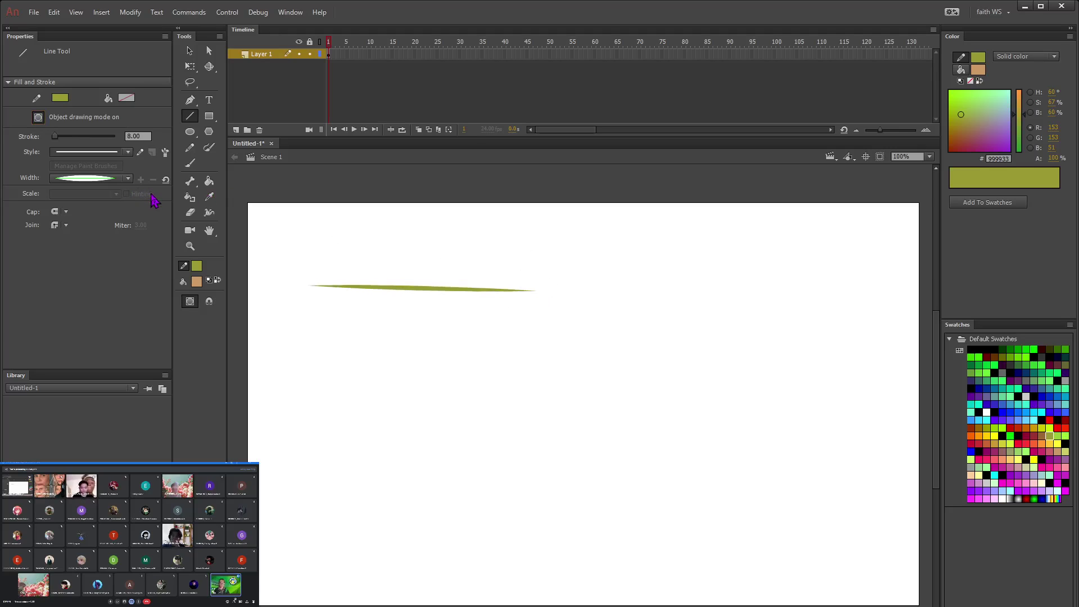
key(ctrl+z)
Step: Draw a nearly horizontal line across the left half of the stage with a purple (#660099) stroke of size 44
click(60, 99)
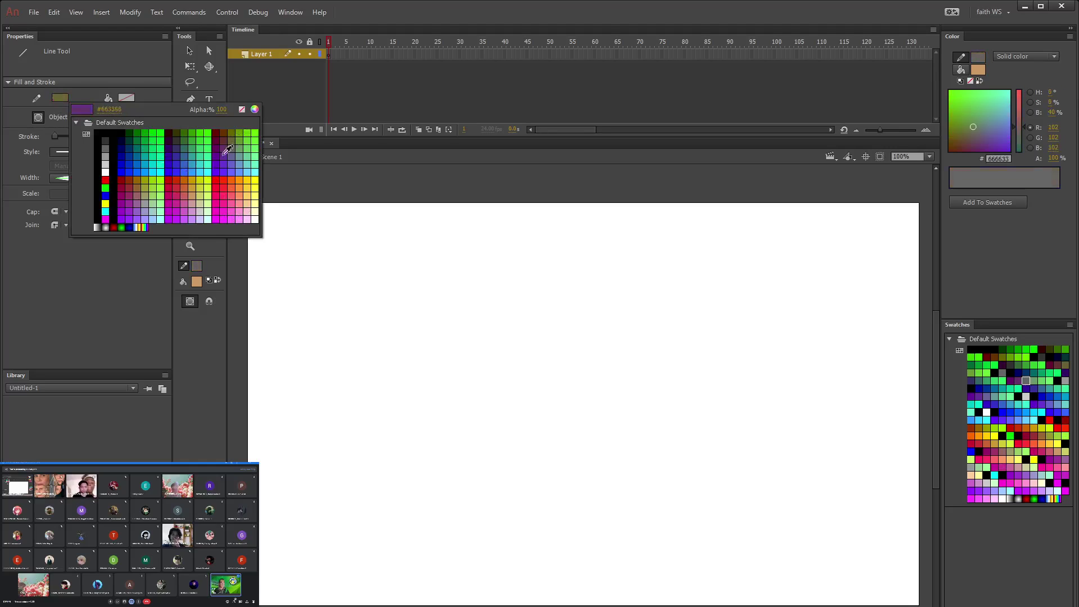
click(218, 154)
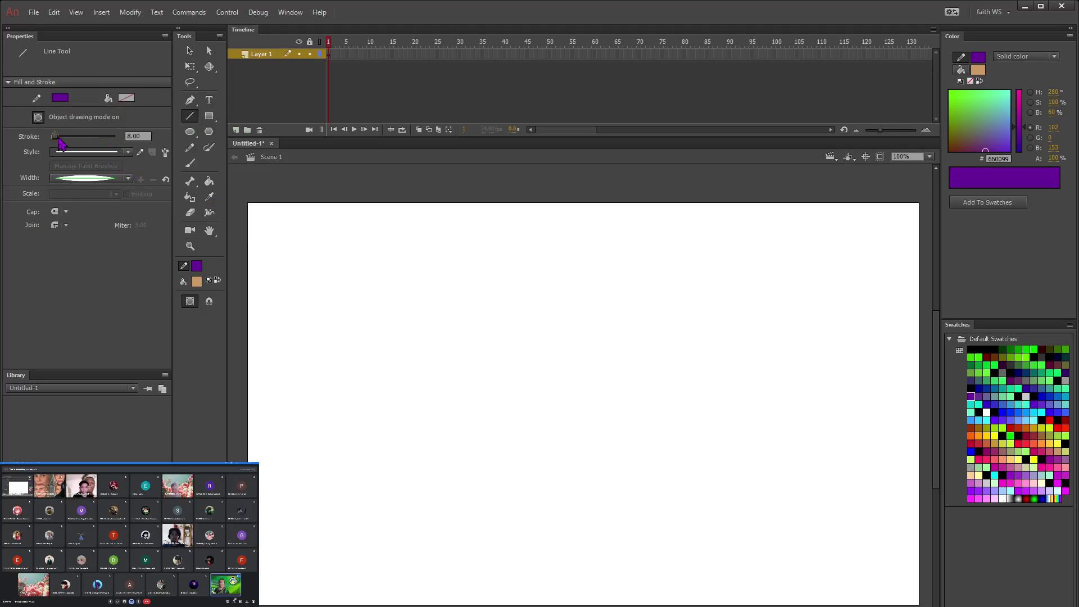
drag(54, 136, 66, 136)
click(127, 153)
mouse_move(336, 387)
mouse_down()
mouse_move(522, 381)
mouse_move(551, 393)
mouse_up()
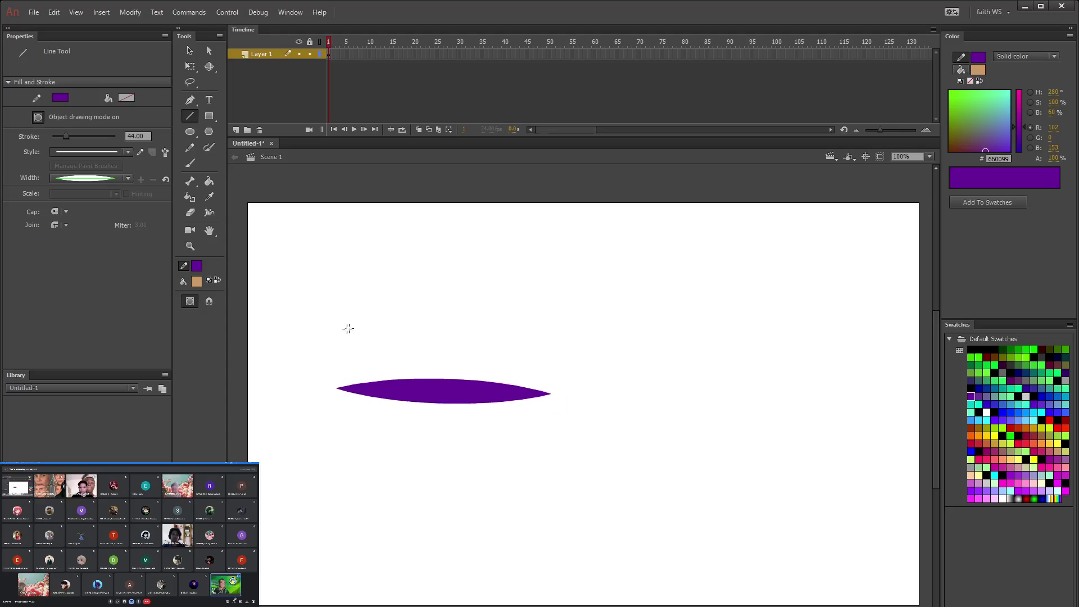
Step: Draw one near-vertical and two diagonal lines through the middle of the purple horizontal line to form an eight-pointed star
drag(433, 310, 443, 500)
mouse_move(497, 314)
mouse_down()
mouse_move(372, 458)
mouse_move(379, 466)
mouse_up()
drag(360, 326, 511, 458)
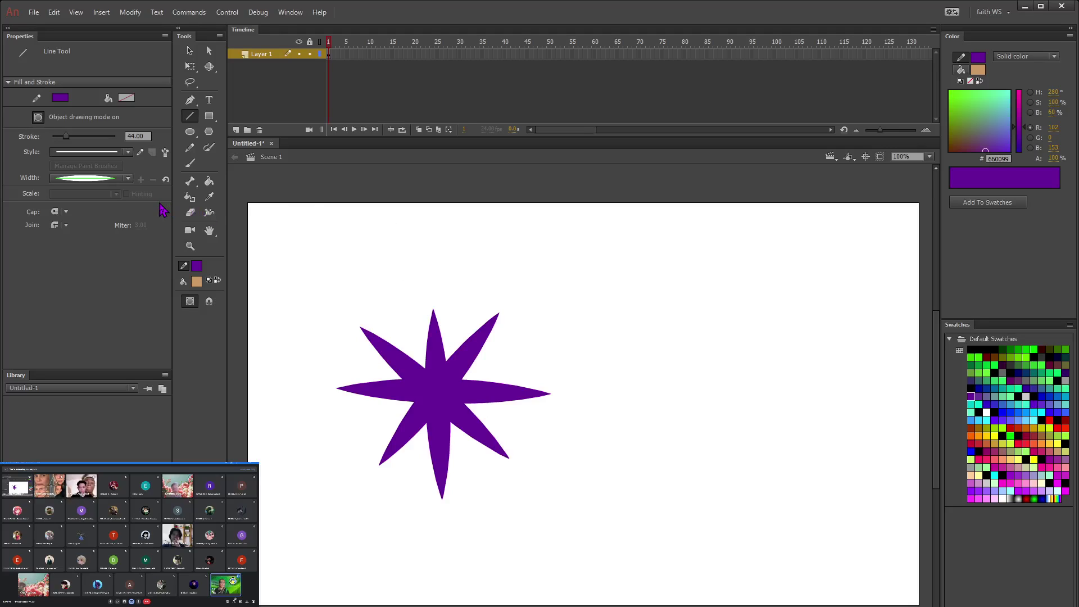
Step: With object drawing mode off, draw crossing vertical and horizontal lines right of the star, plus a short separate line above
click(38, 117)
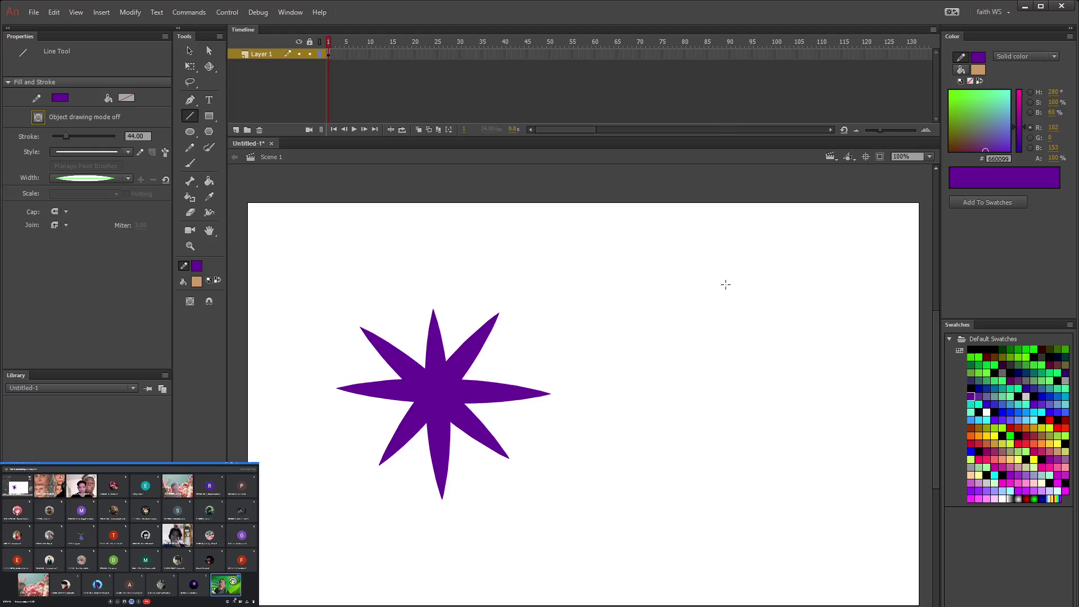
mouse_move(726, 285)
mouse_down()
mouse_move(749, 546)
mouse_move(735, 529)
mouse_up()
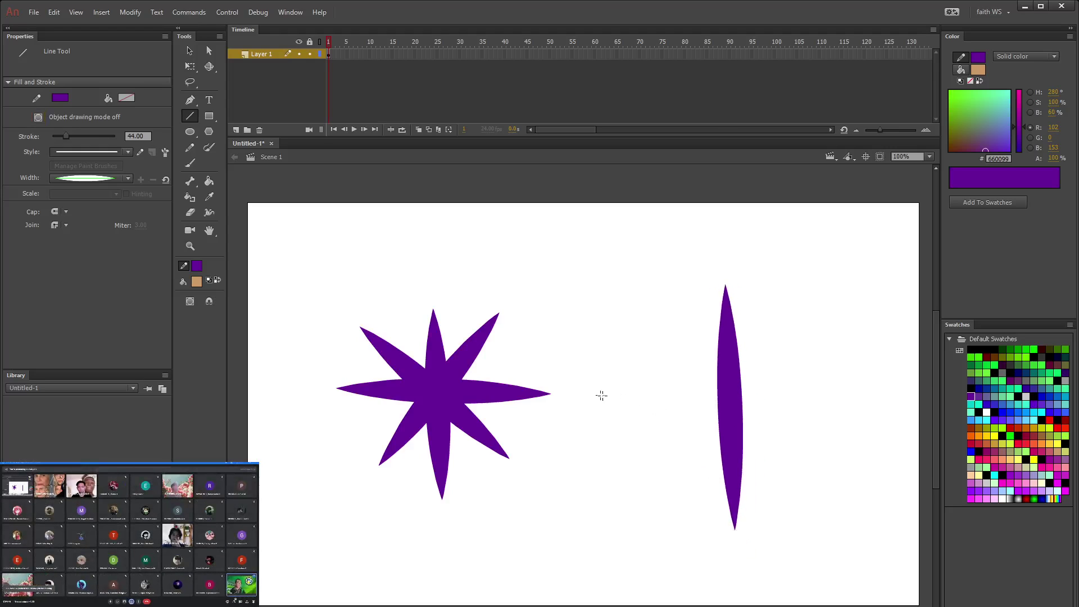
mouse_move(602, 396)
mouse_down()
mouse_move(860, 400)
mouse_move(844, 392)
mouse_up()
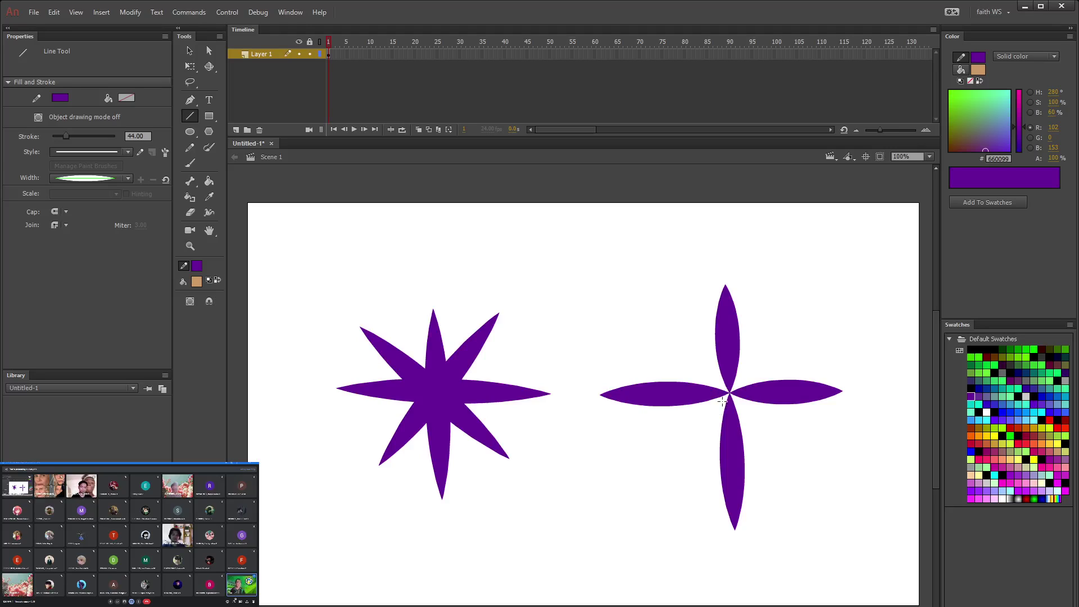
drag(496, 231, 646, 236)
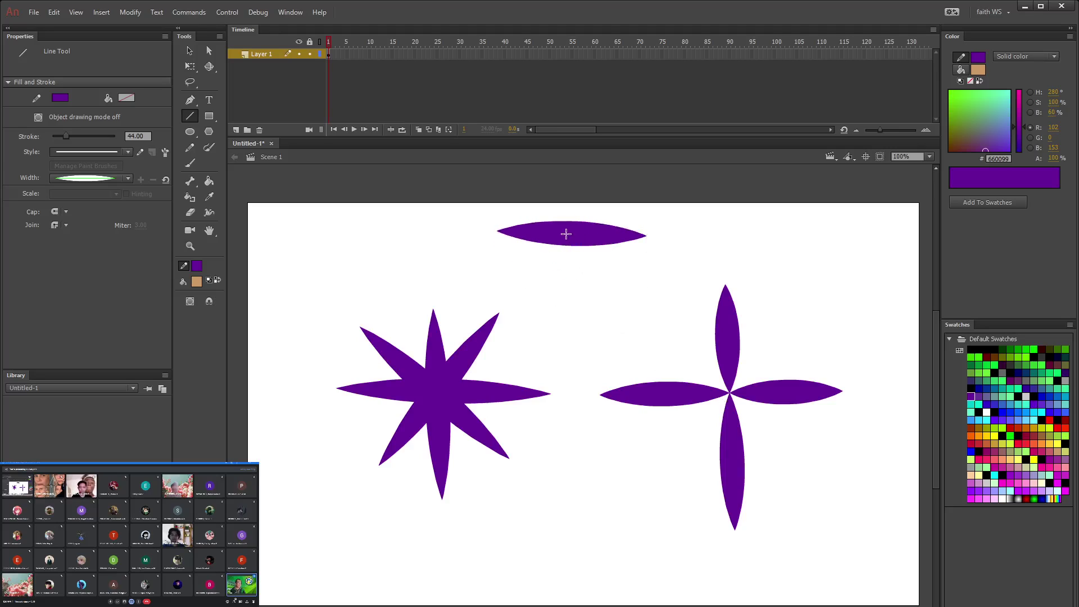
Step: Draw two crossing diagonal lines through the centre of the purple cross with a dark purple (#660066) stroke, keeping object drawing mode off
click(184, 52)
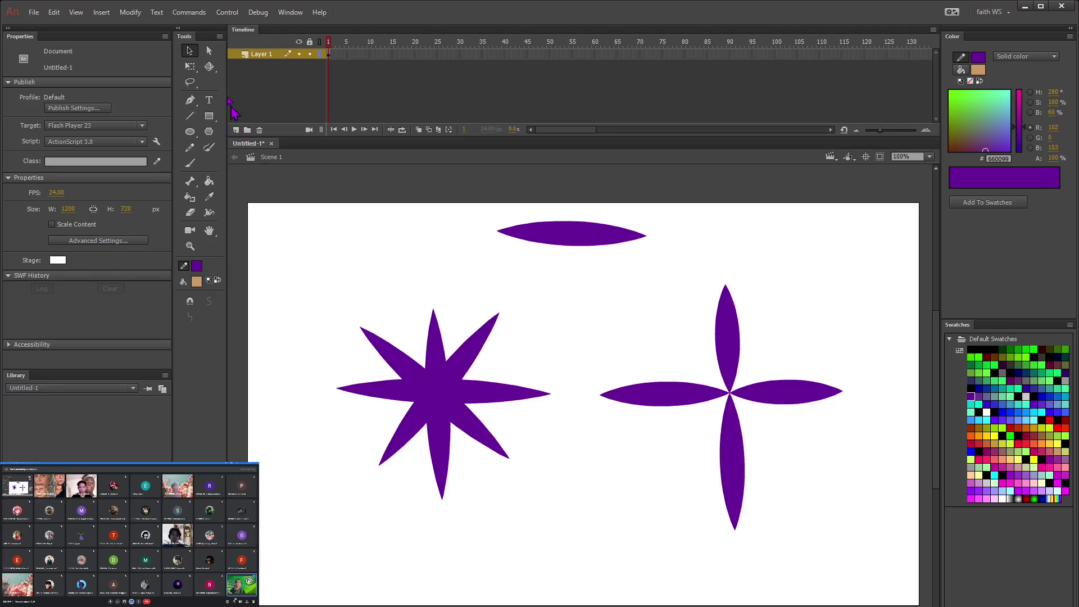
click(190, 116)
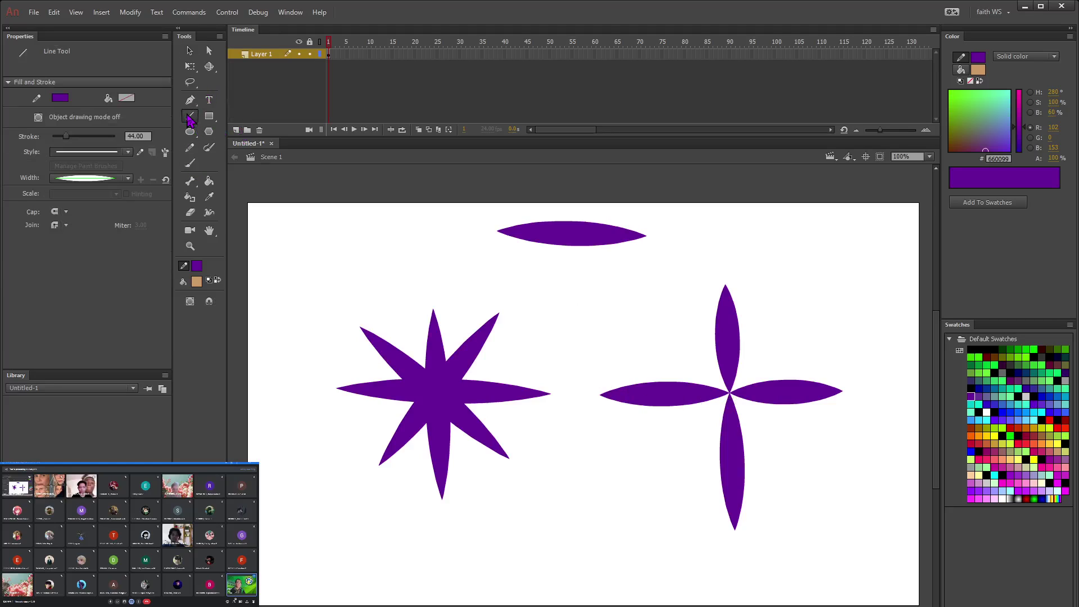
click(60, 101)
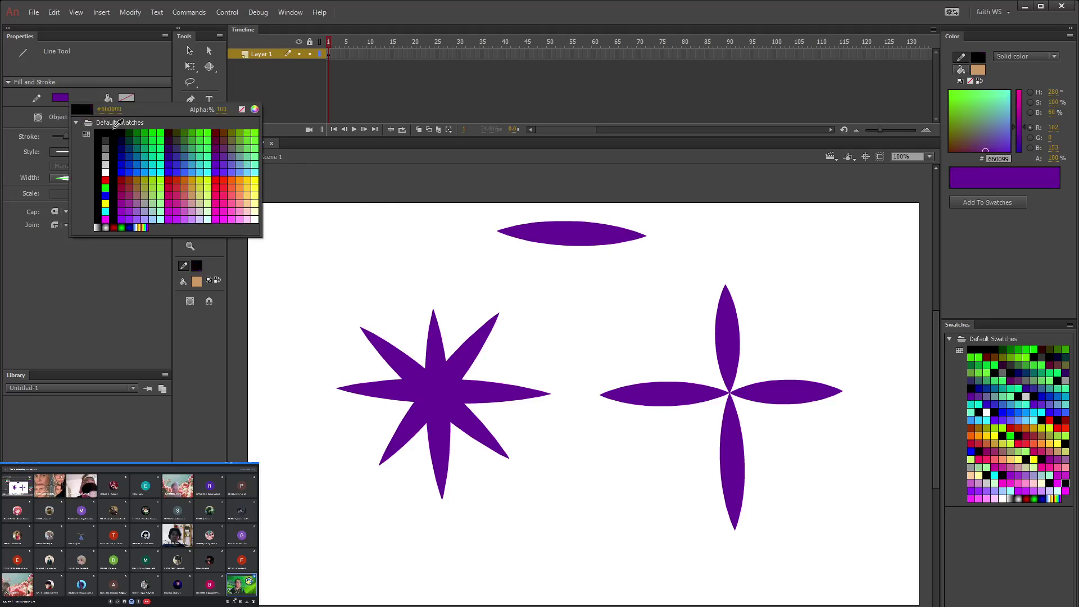
click(1011, 380)
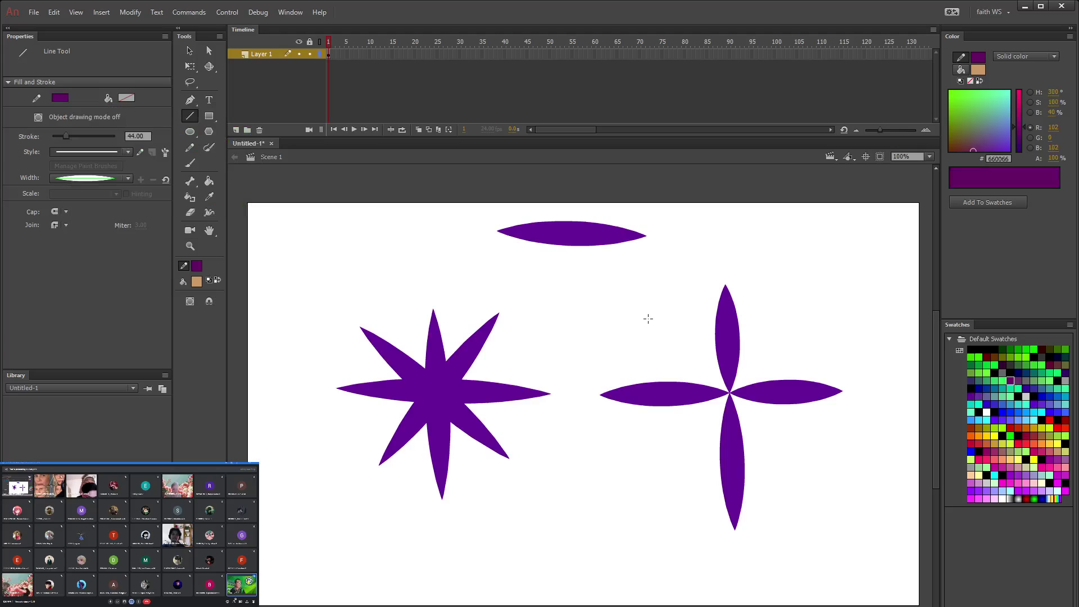
mouse_move(648, 318)
mouse_down()
mouse_move(795, 439)
mouse_move(831, 494)
mouse_move(824, 475)
mouse_up()
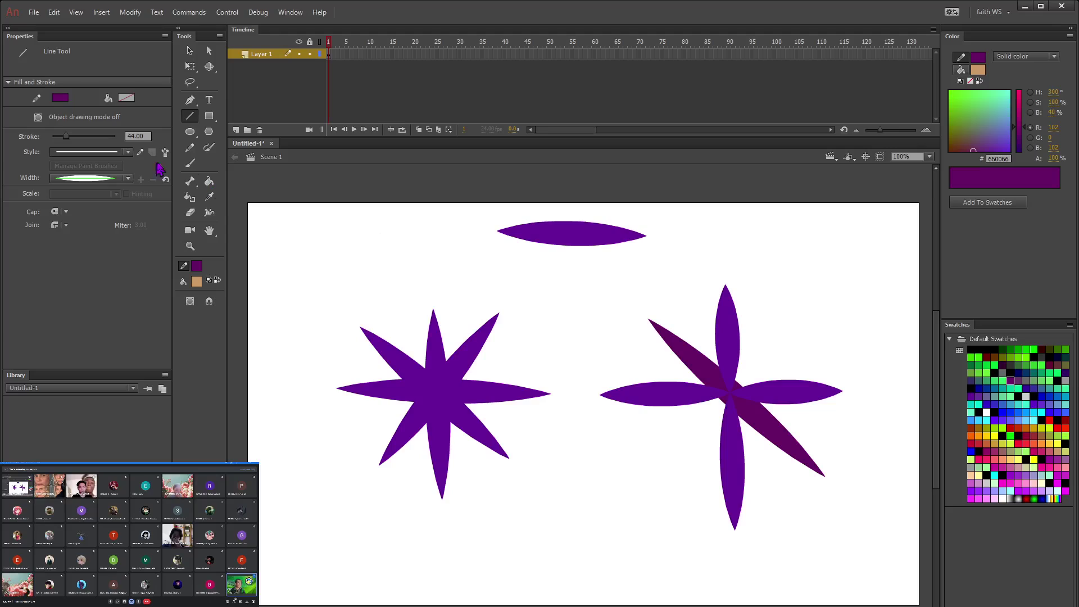
click(38, 117)
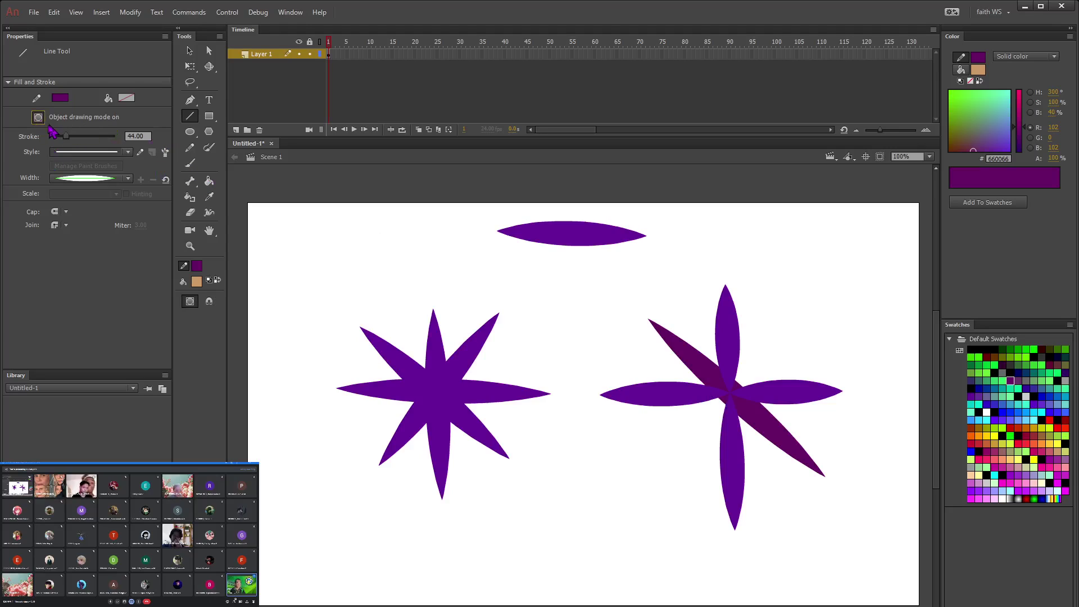
click(39, 117)
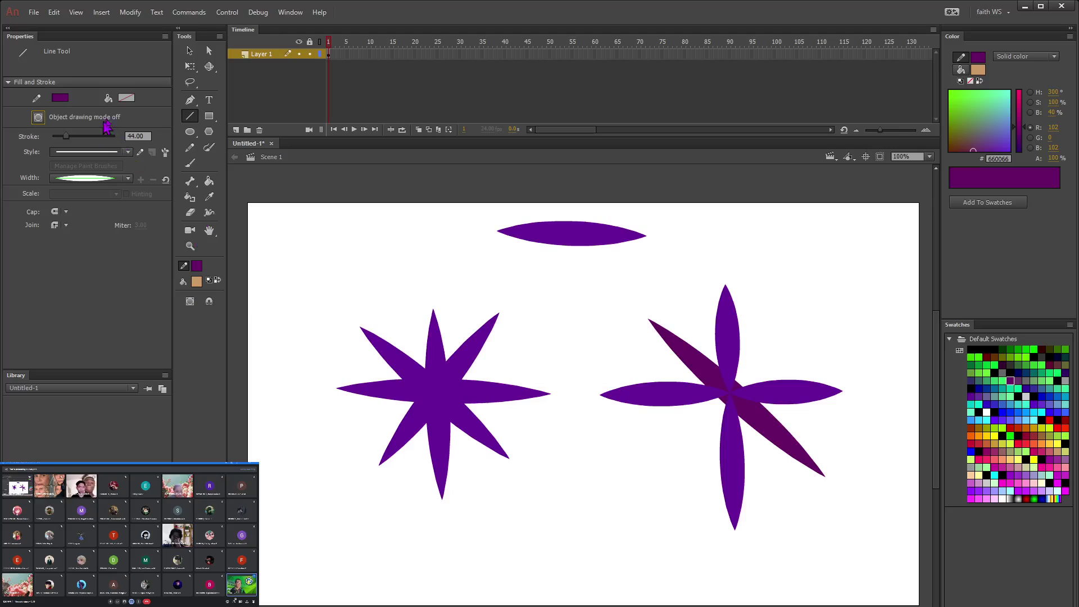
mouse_move(797, 312)
mouse_down()
mouse_move(672, 484)
mouse_move(647, 497)
mouse_up()
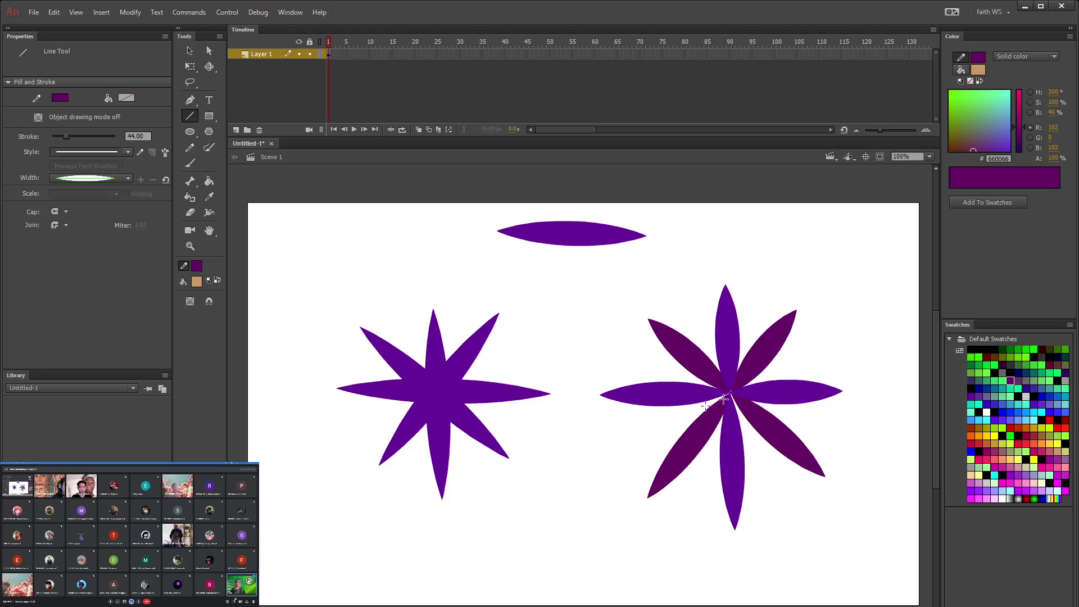
Step: Select the star, the flower and the separate line, and delete everything from the stage
click(190, 52)
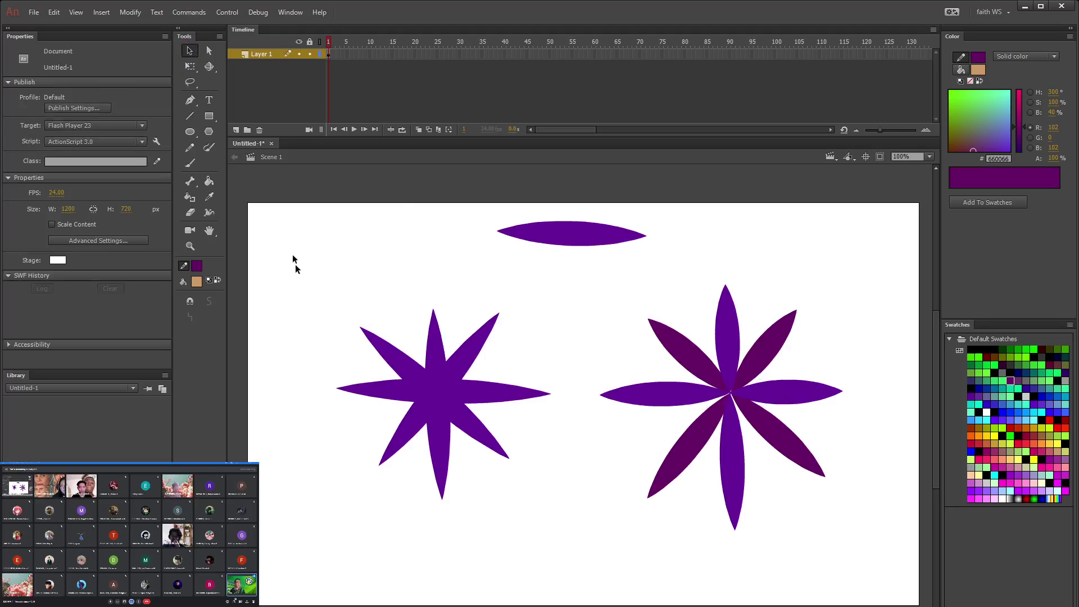
drag(298, 224, 876, 596)
key(Delete)
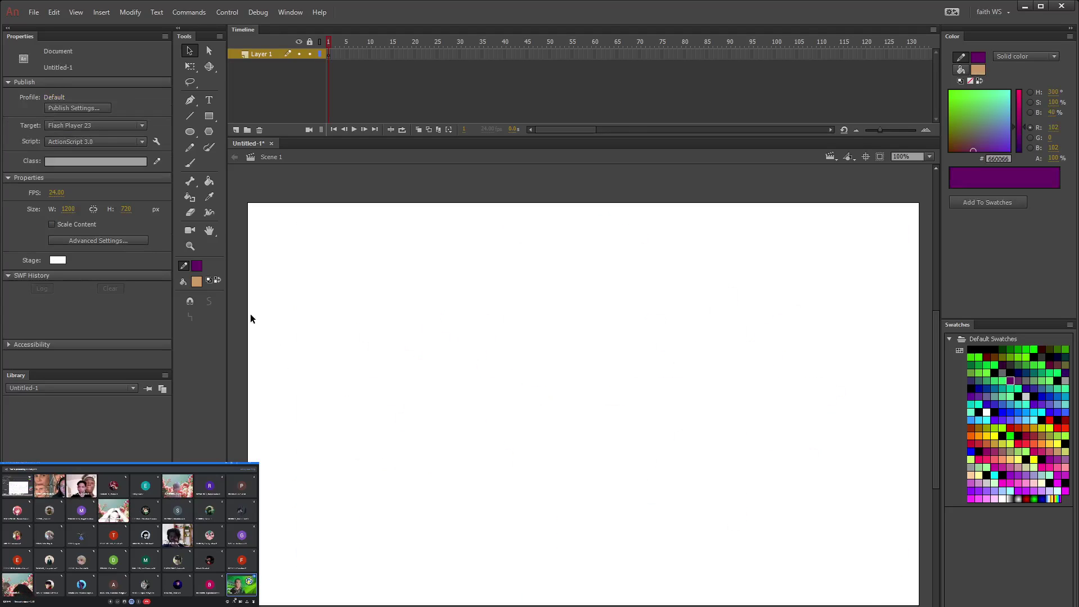
Step: Draw a tan, purple-stroked rectangle about 435 by 442 px, and a rectangle primitive about 382 by 456 px to its right
click(214, 118)
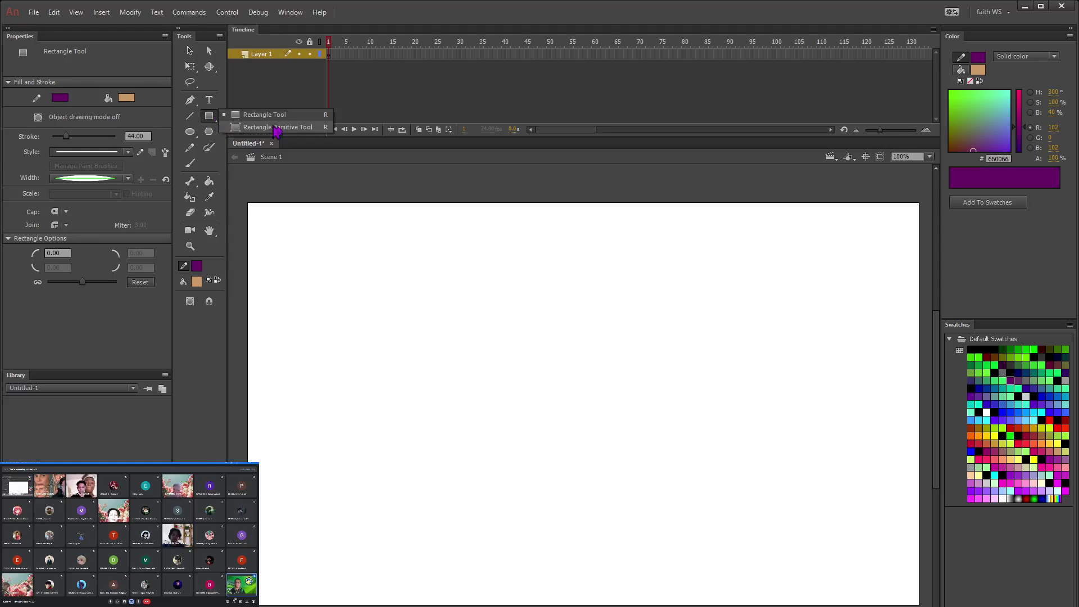
drag(340, 285, 585, 533)
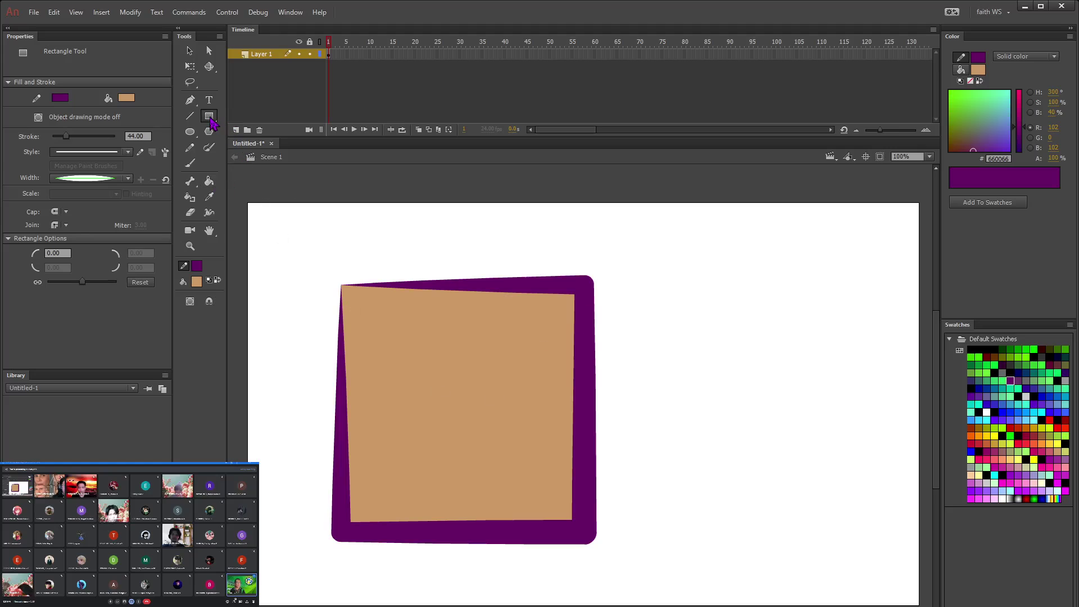
click(211, 119)
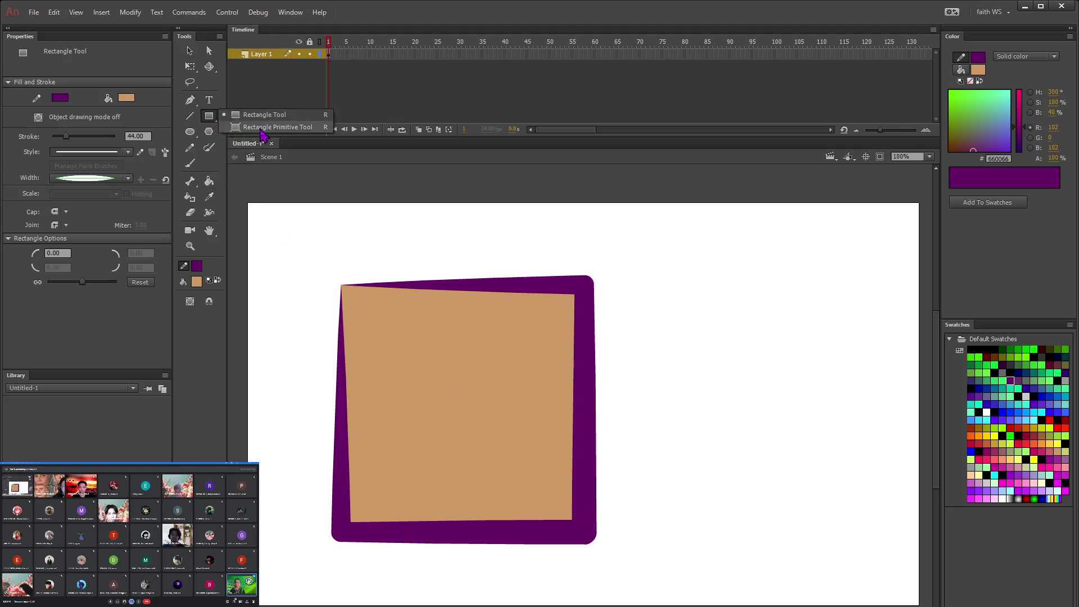
click(262, 128)
mouse_move(864, 289)
mouse_down()
mouse_move(819, 457)
mouse_move(641, 534)
mouse_move(652, 535)
mouse_up()
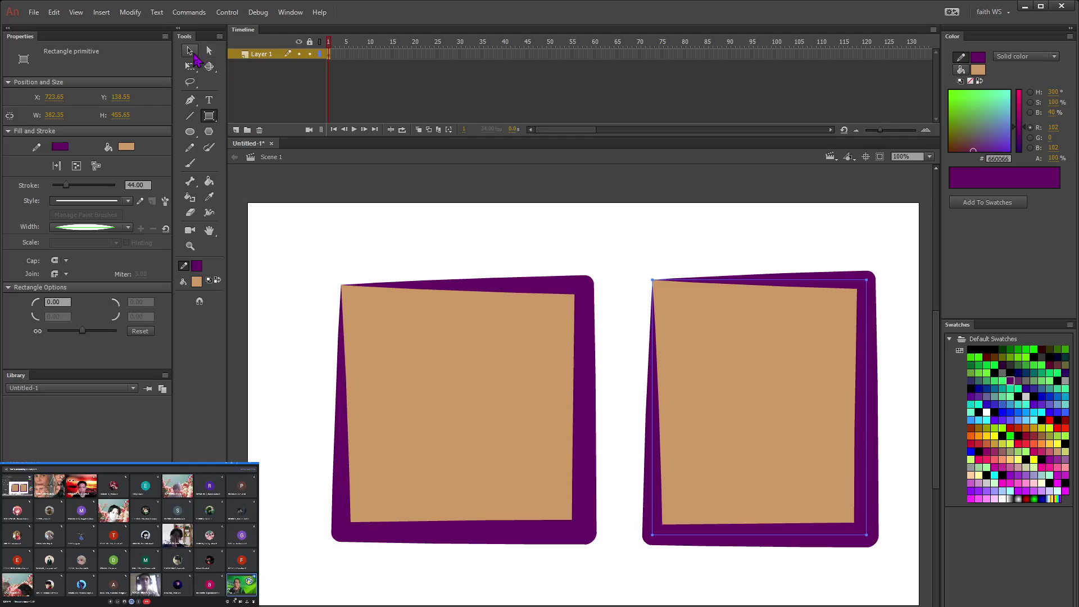
Step: Move the ordinary rectangle's tan fill up and left out of its outline, and shift the whole rectangle primitive slightly up and right
click(190, 51)
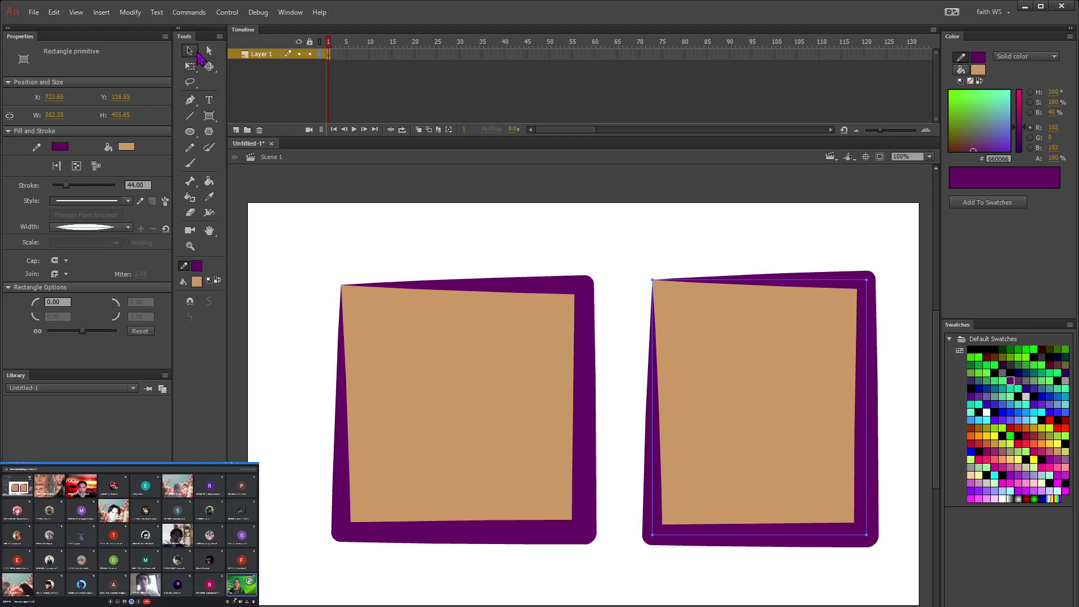
click(412, 375)
drag(439, 415, 325, 381)
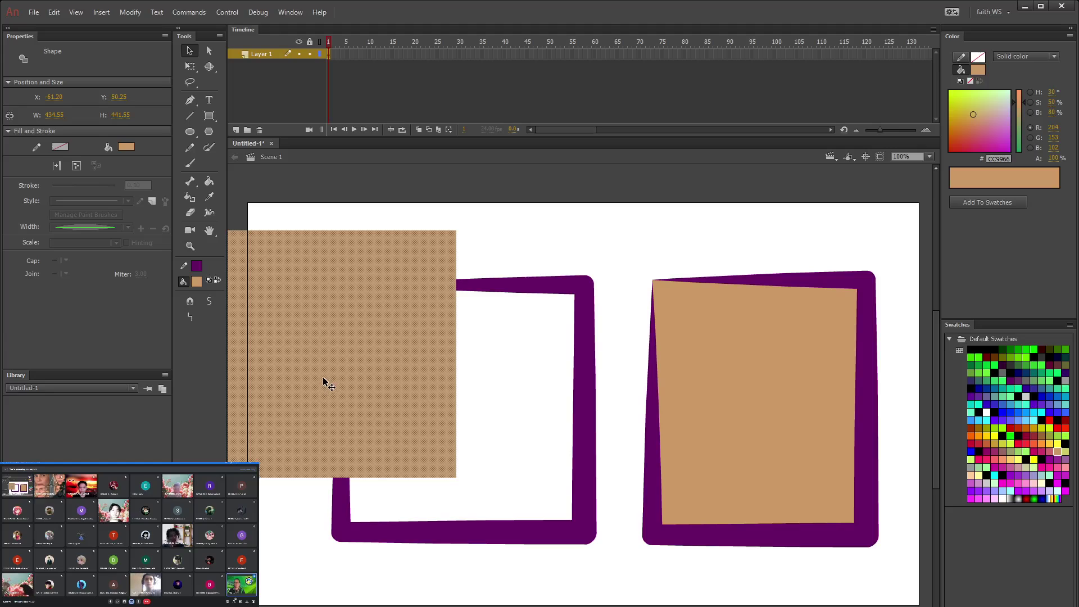
click(752, 429)
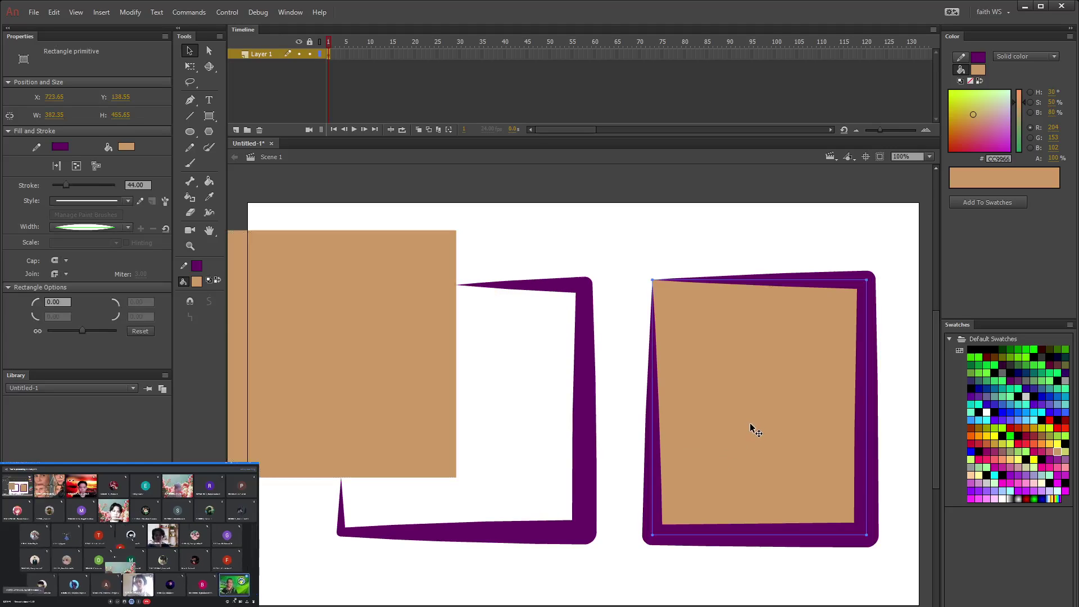
mouse_move(751, 428)
mouse_down()
mouse_move(804, 365)
mouse_move(754, 393)
mouse_move(759, 424)
mouse_up()
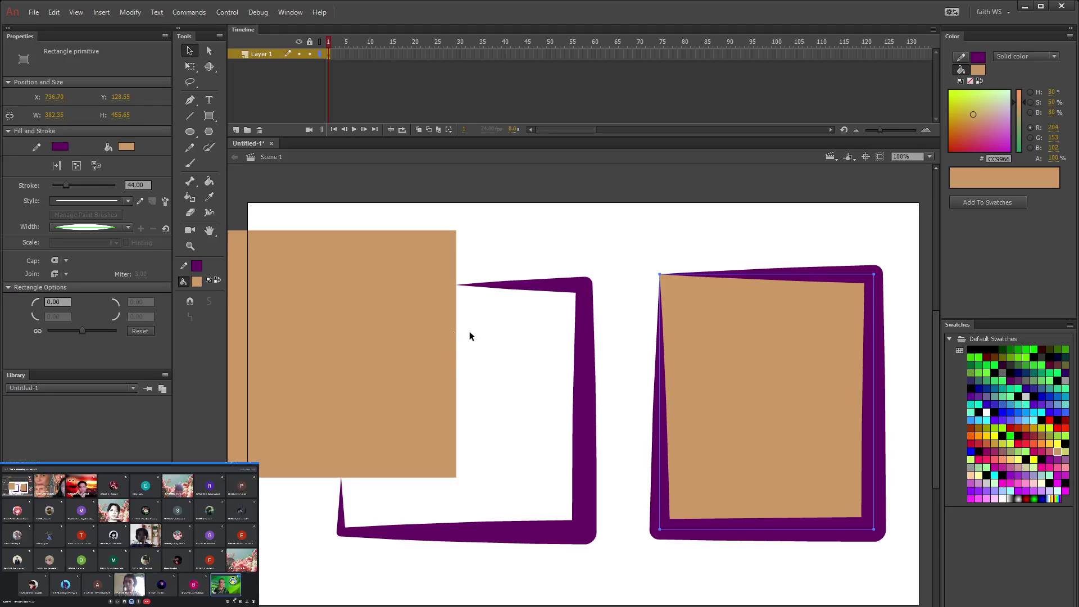
Step: Pull the right and bottom strokes away from the ordinary rectangle's outline, and select the rectangle primitive for comparison
click(590, 406)
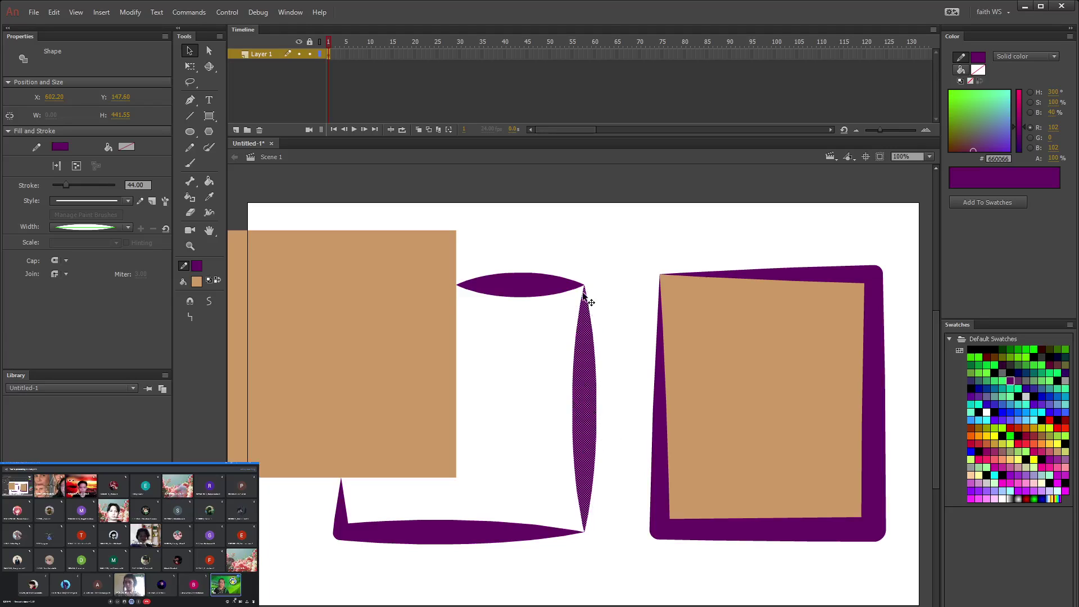
drag(590, 390, 619, 394)
click(450, 541)
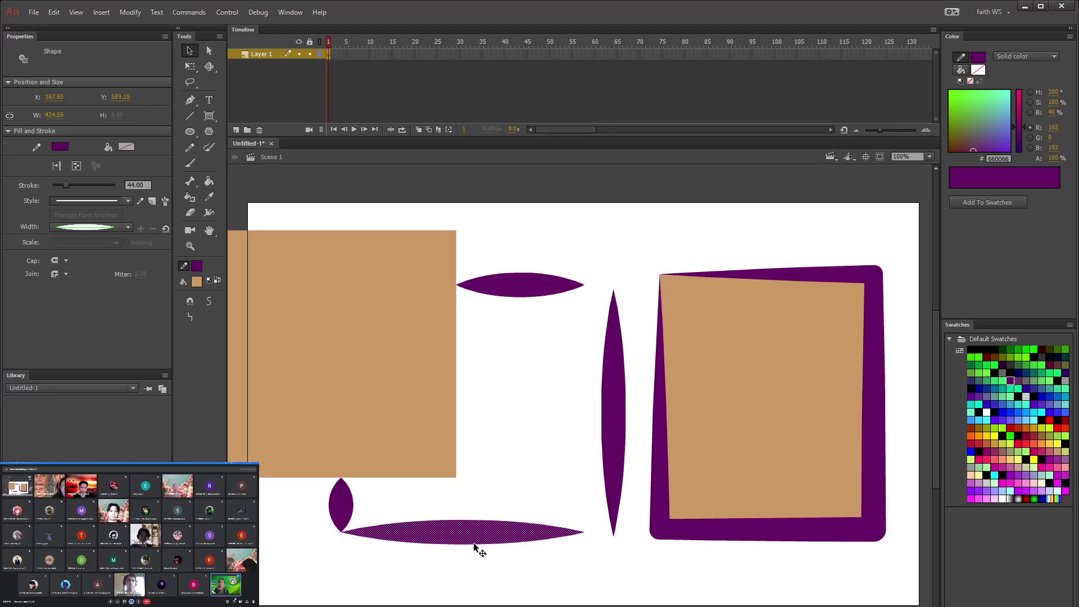
drag(475, 549, 501, 589)
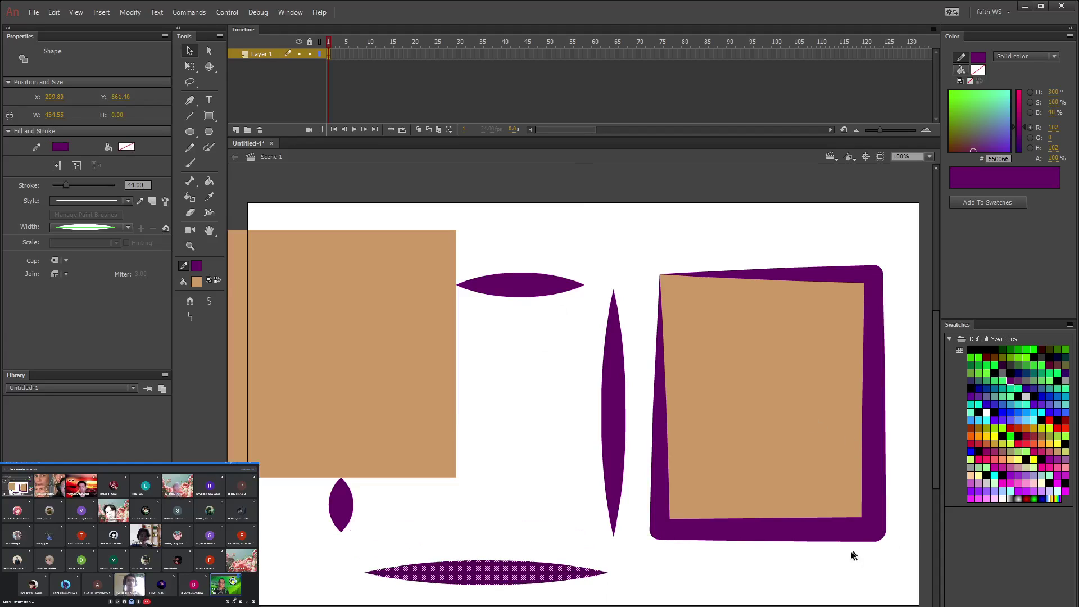
click(781, 523)
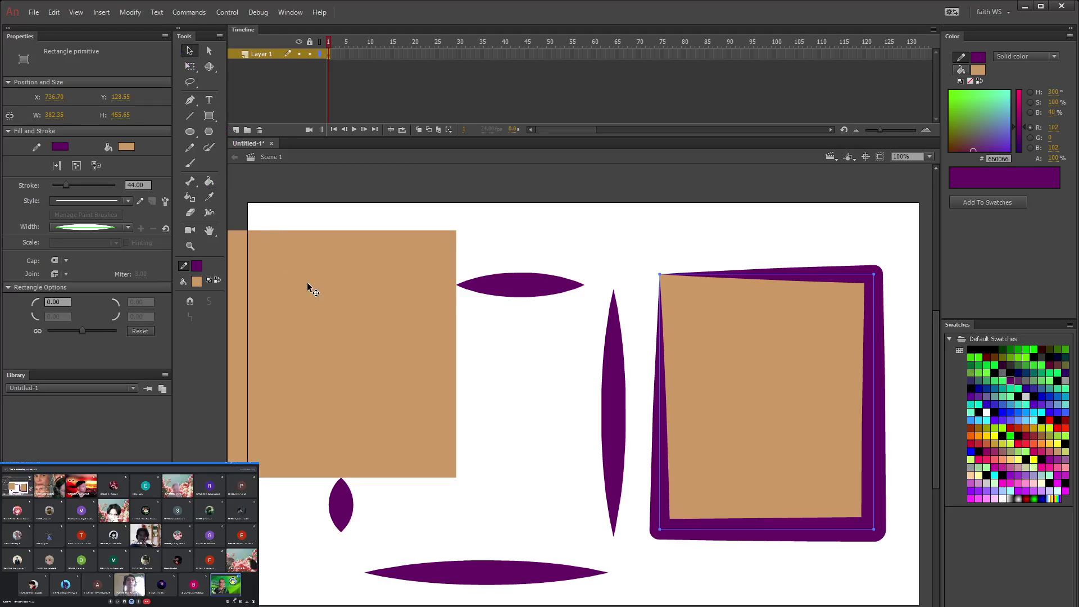
Step: Select the tan fill, the loose strokes and the rectangle primitive, and delete everything from the stage
drag(307, 283, 427, 306)
mouse_move(280, 207)
mouse_down()
mouse_move(790, 545)
mouse_move(914, 598)
mouse_up()
key(Delete)
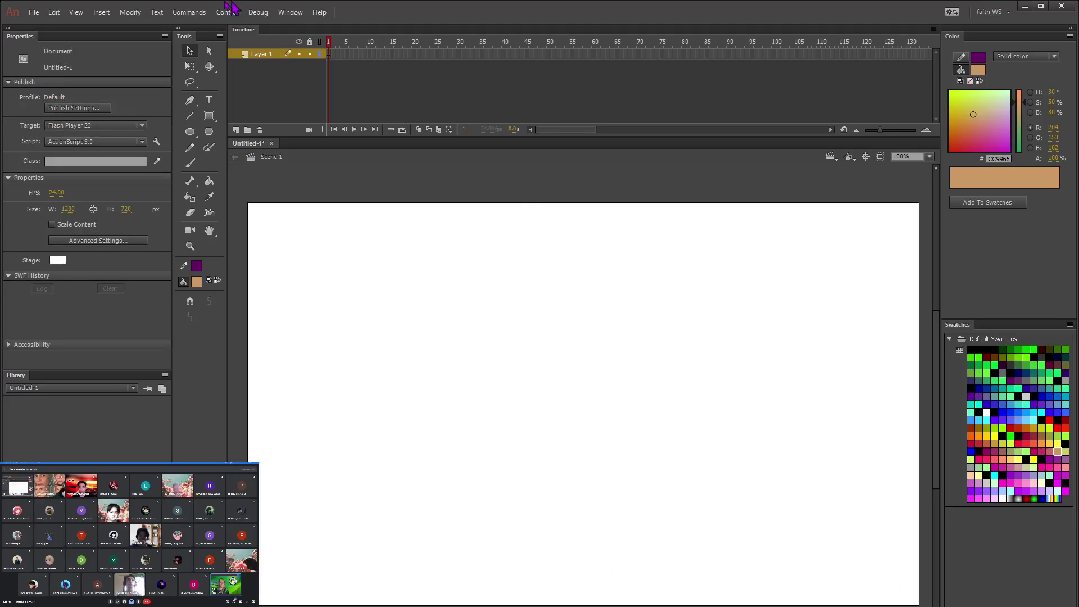
click(218, 124)
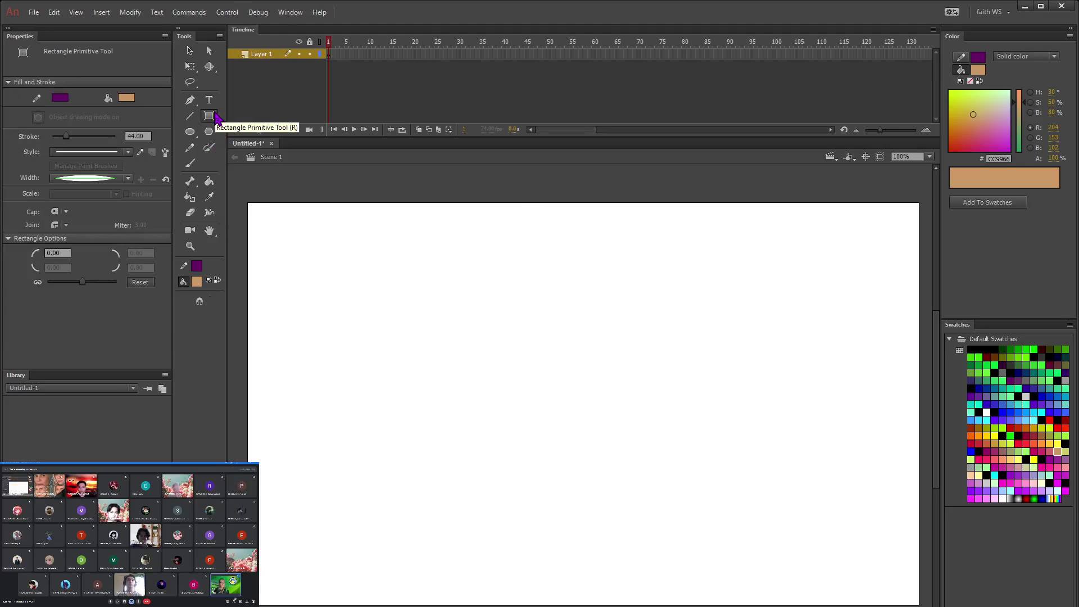
click(217, 124)
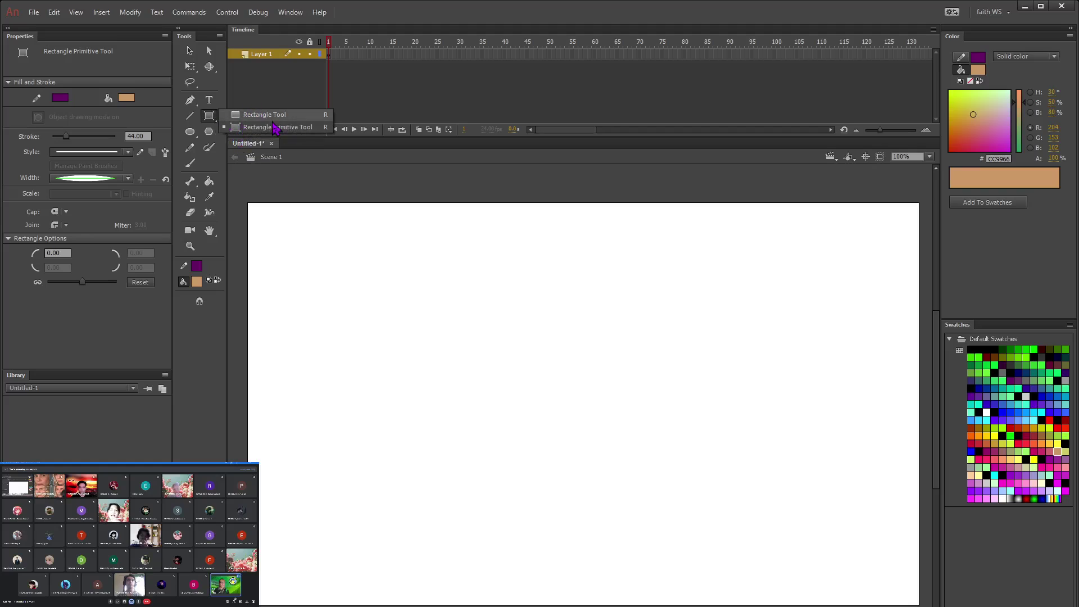
click(271, 127)
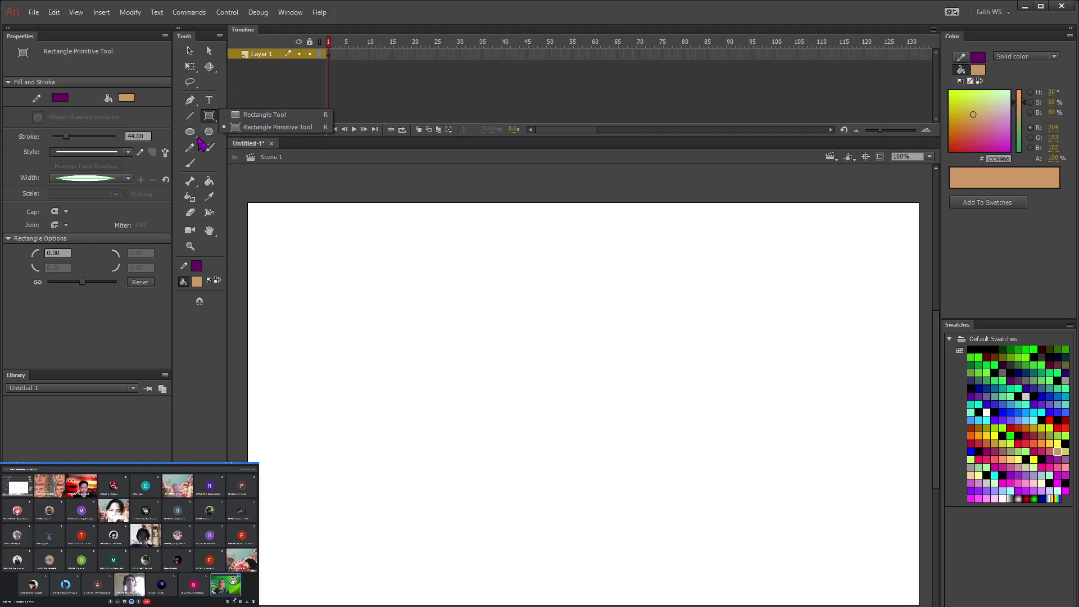
Step: Activate the Oval tool and set its stroke width profile to uniform
click(196, 133)
click(195, 139)
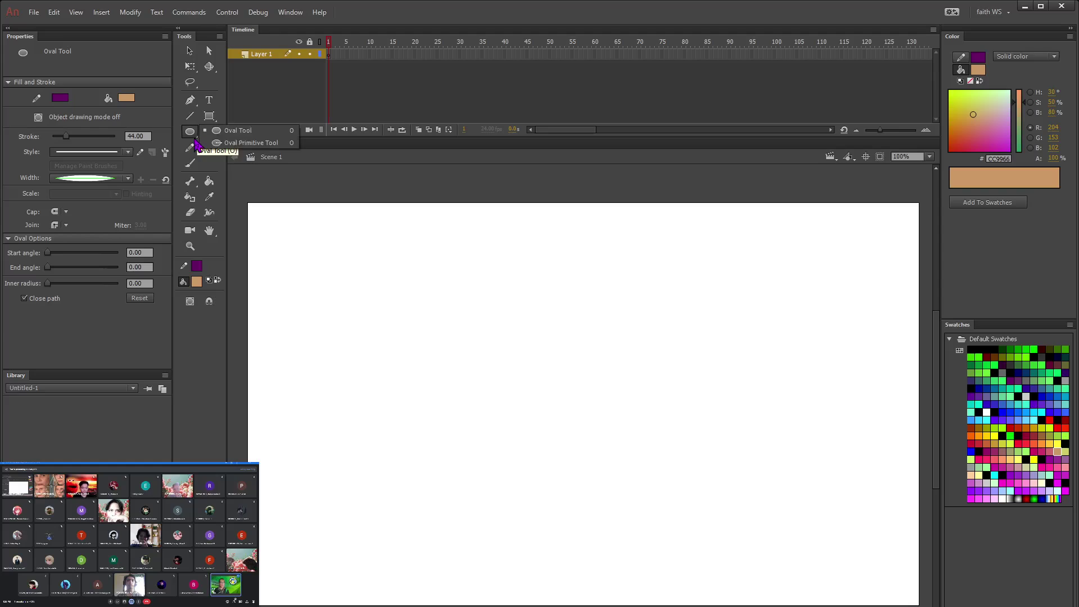
click(240, 132)
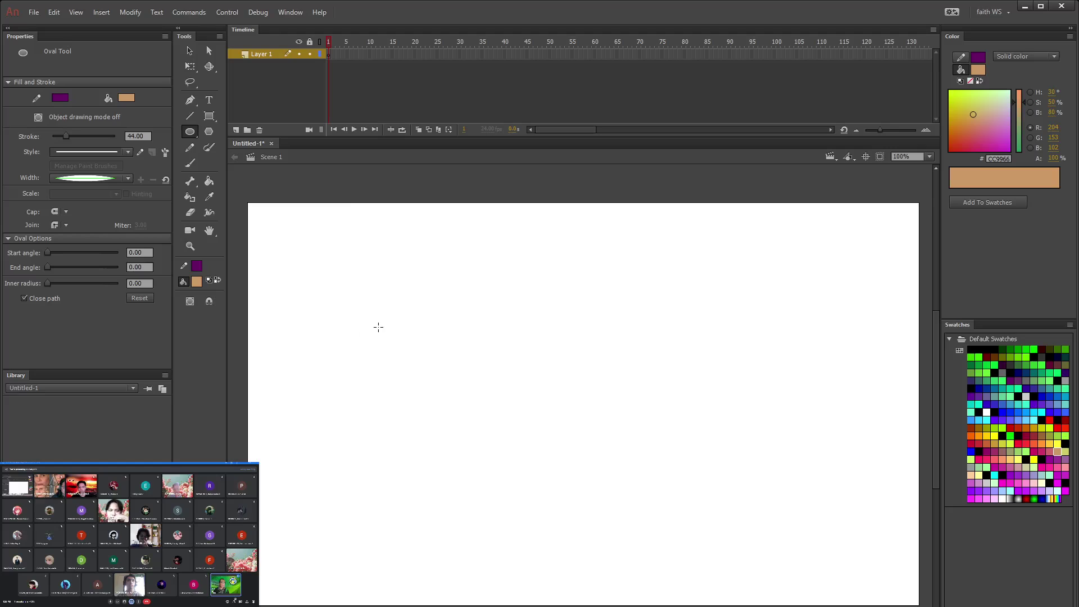
click(129, 178)
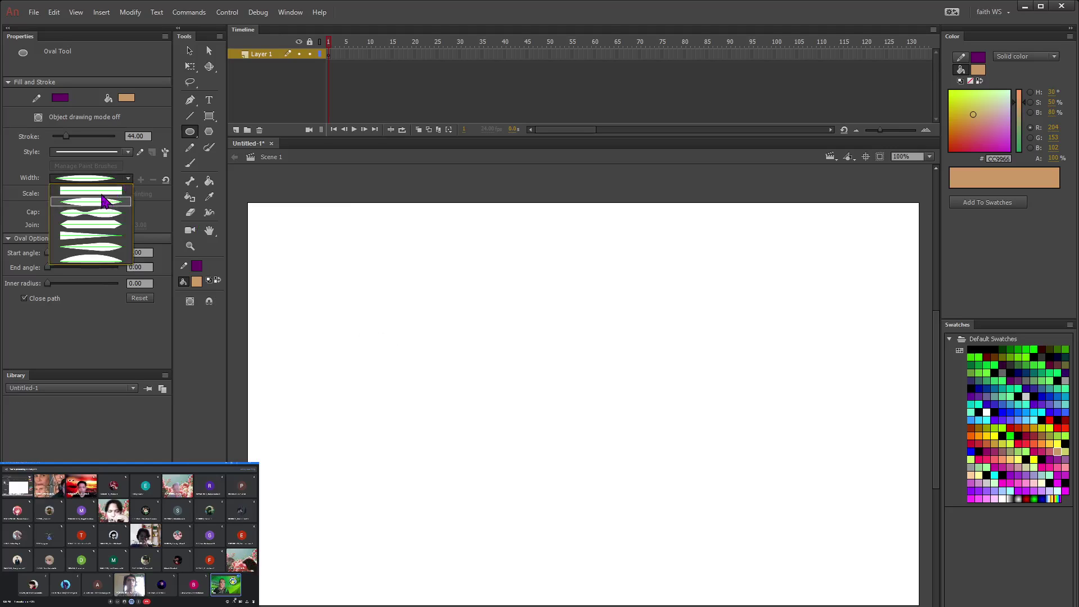
click(105, 191)
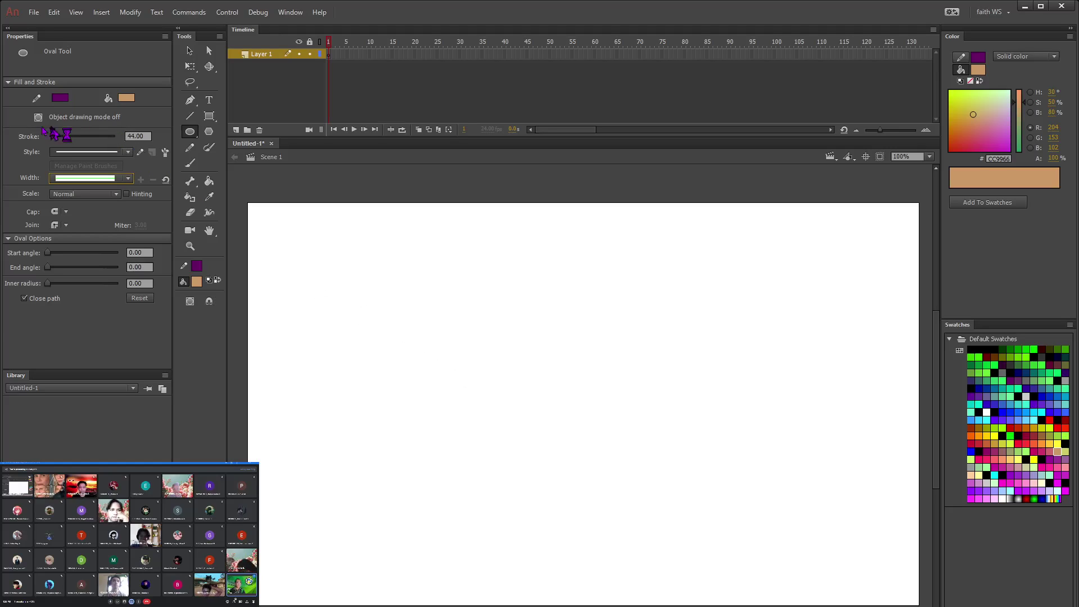
Step: Set the stroke to 22.35 and draw an ordinary tan oval with purple outline, about 304 by 354 px, on the stage's left half
drag(66, 136, 59, 136)
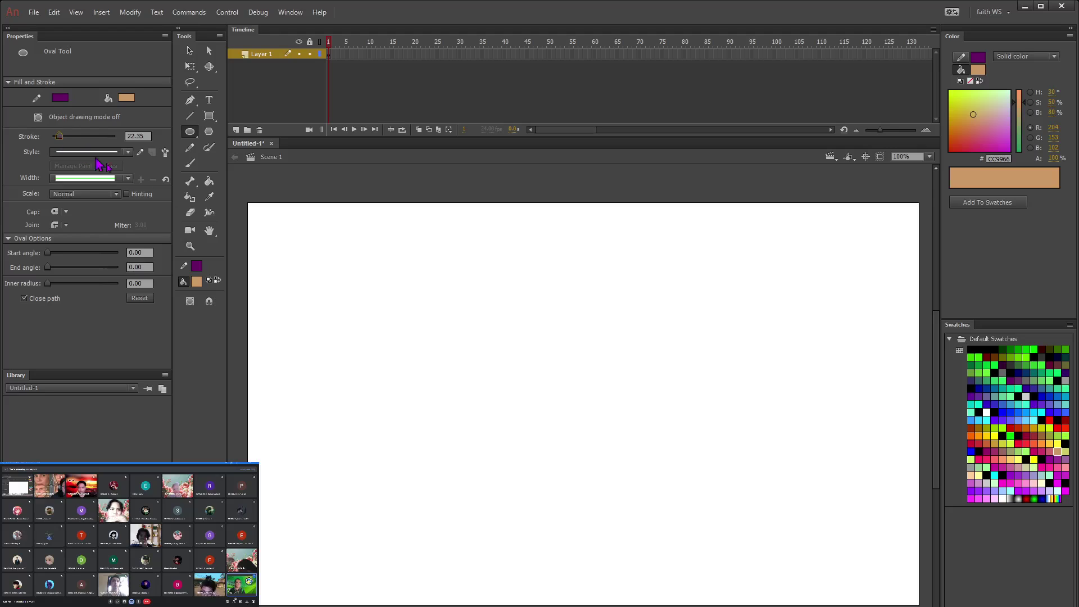
drag(356, 281, 539, 493)
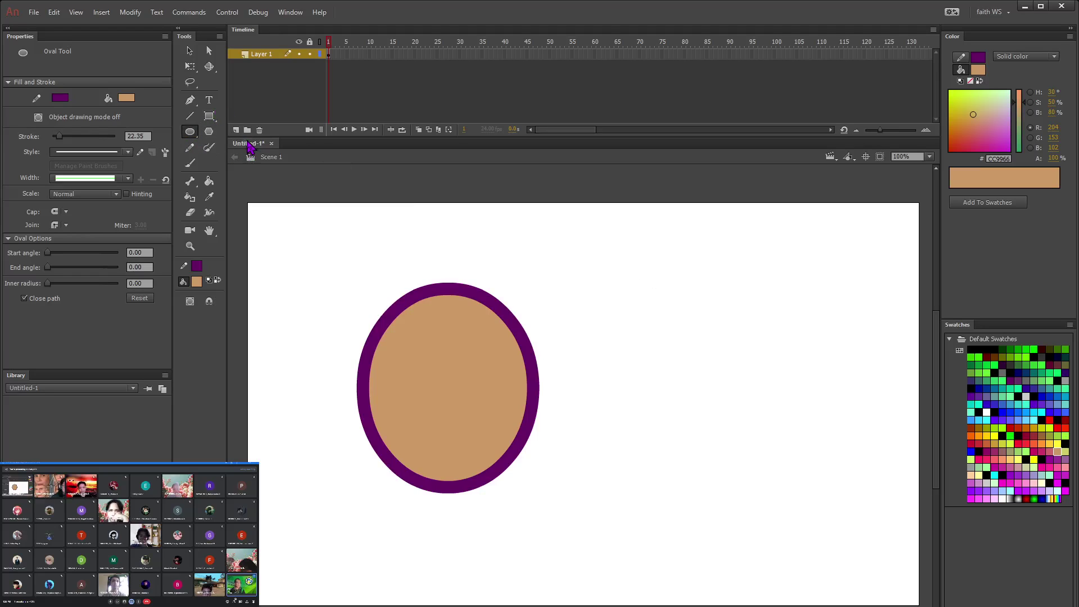
Step: Draw a circular oval primitive about 335 px wide beside the ordinary oval, and move it slightly toward that oval
key(o)
mouse_move(677, 291)
mouse_down()
mouse_move(809, 457)
mouse_move(775, 499)
mouse_move(784, 489)
mouse_up()
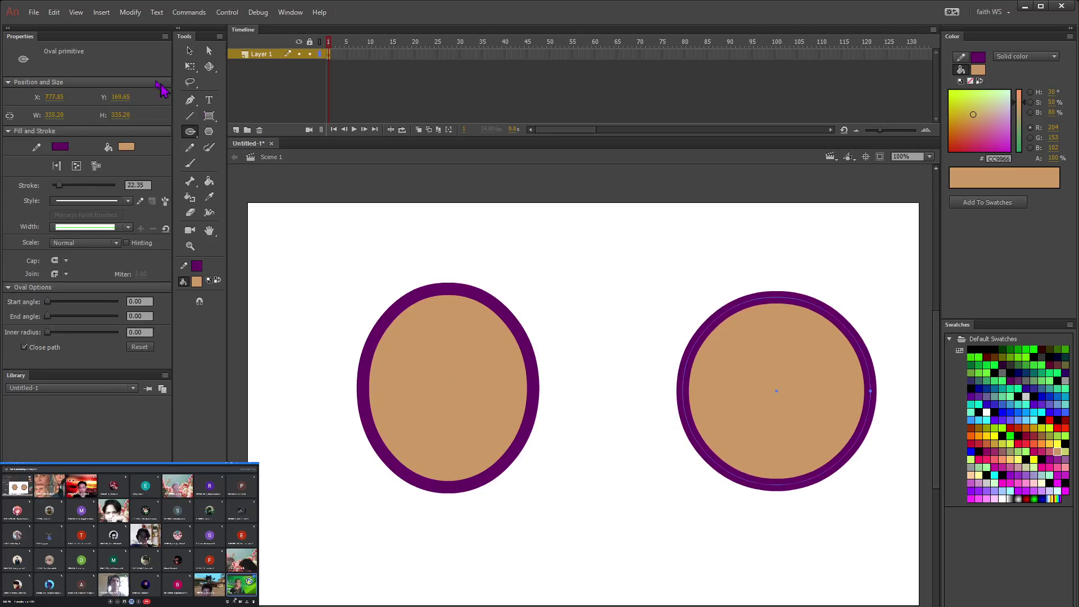
click(189, 51)
drag(774, 376, 724, 372)
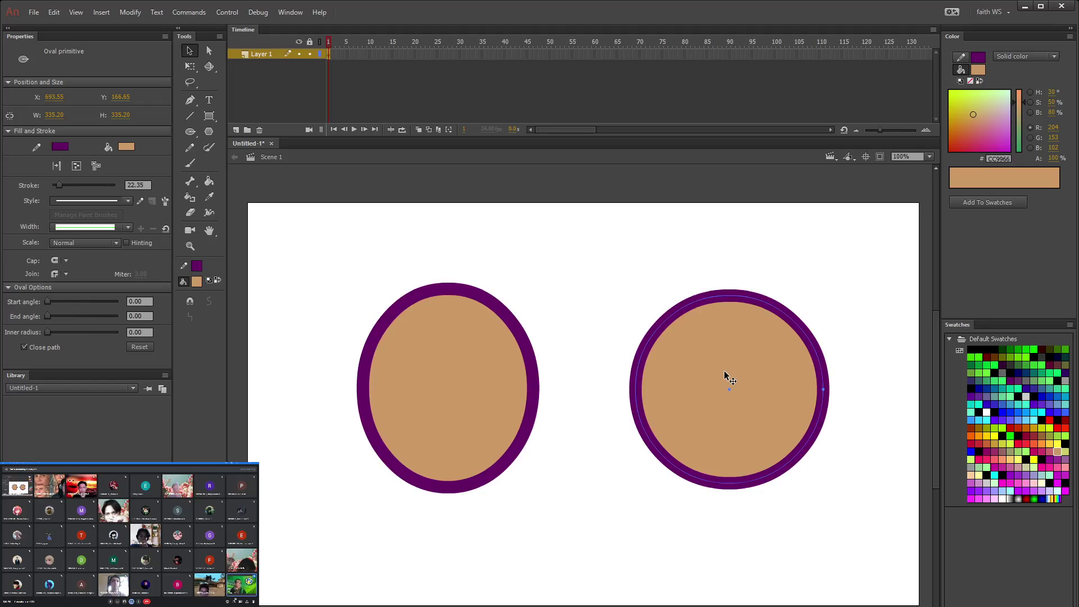
Step: Try to shift the ordinary oval's outline slightly up and right, and undo the move
click(533, 355)
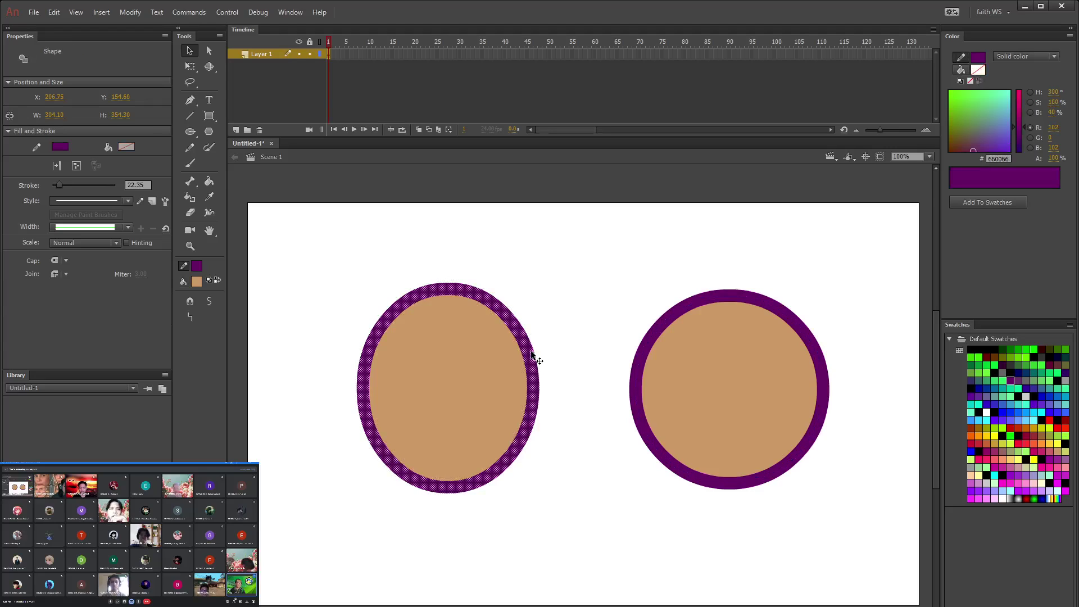
mouse_move(533, 355)
mouse_down()
mouse_move(484, 371)
mouse_move(527, 356)
mouse_move(476, 407)
mouse_move(537, 349)
mouse_up()
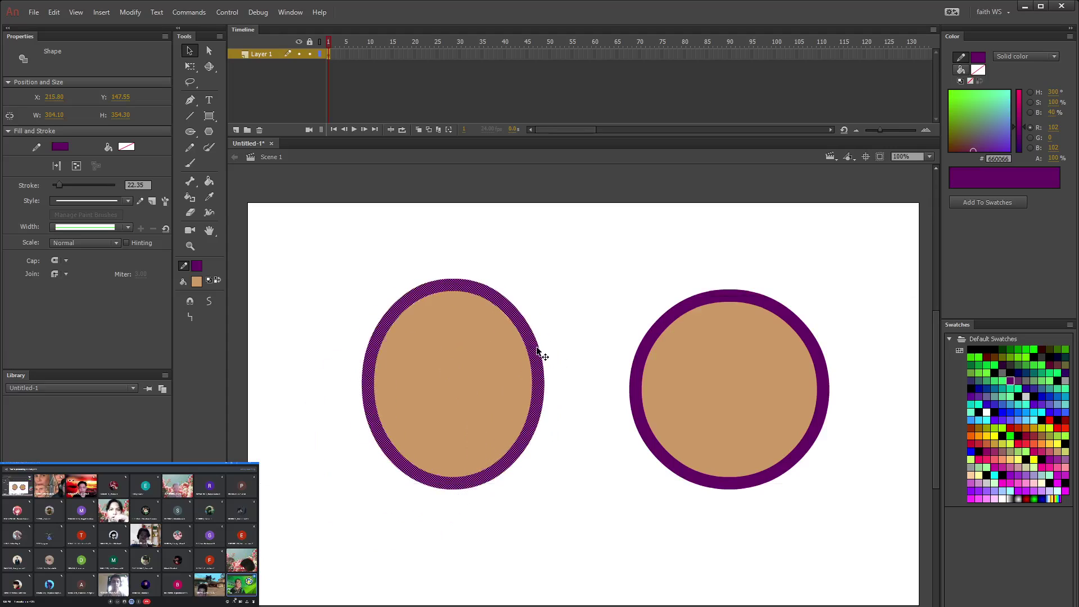
key(ctrl+z)
key(ctrl+z)
key(ctrl+y)
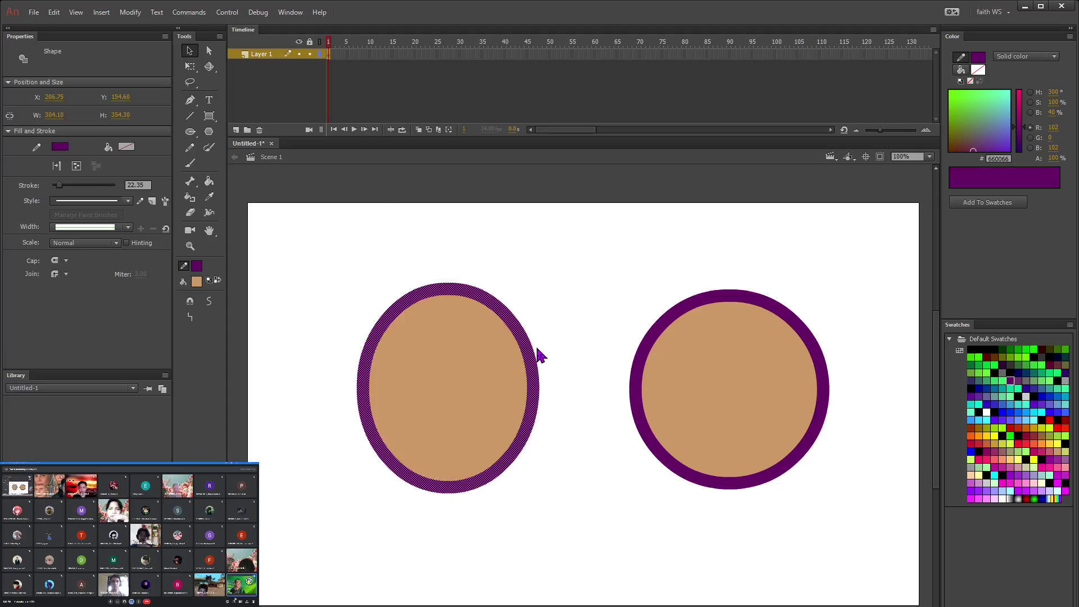
Step: Reshape the ordinary oval with Subselection: pull its right anchor inward, its left anchor outward, and both left diagonal anchors toward the middle
click(209, 51)
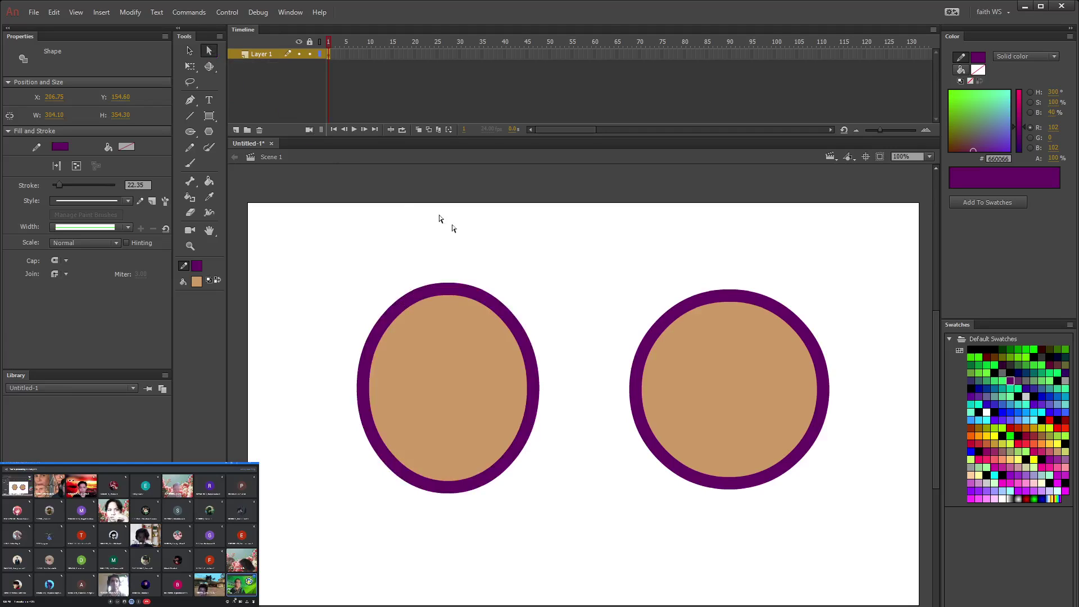
click(500, 306)
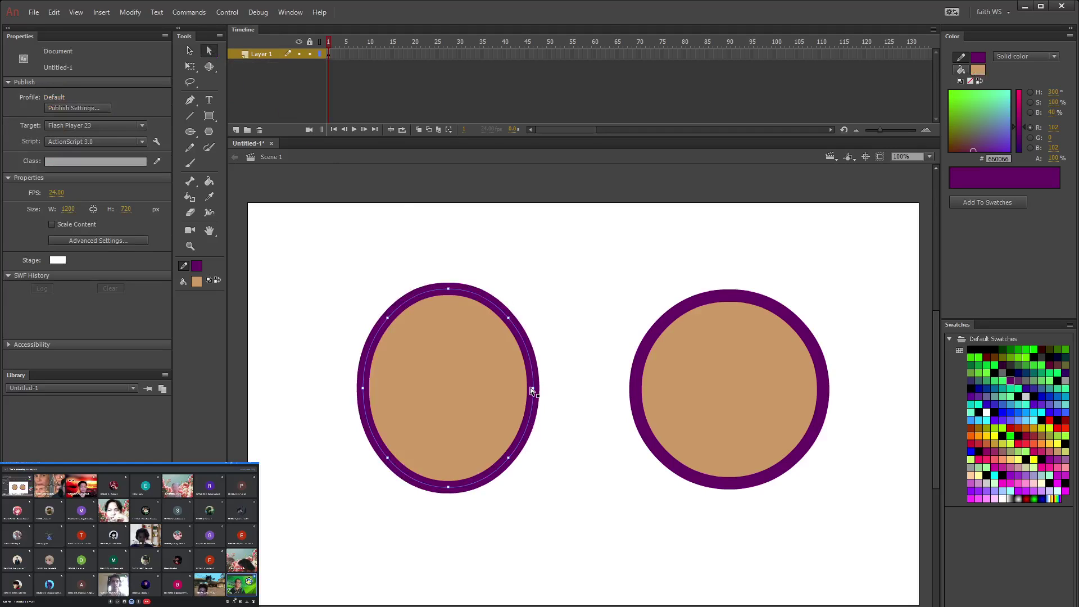
drag(534, 389, 433, 382)
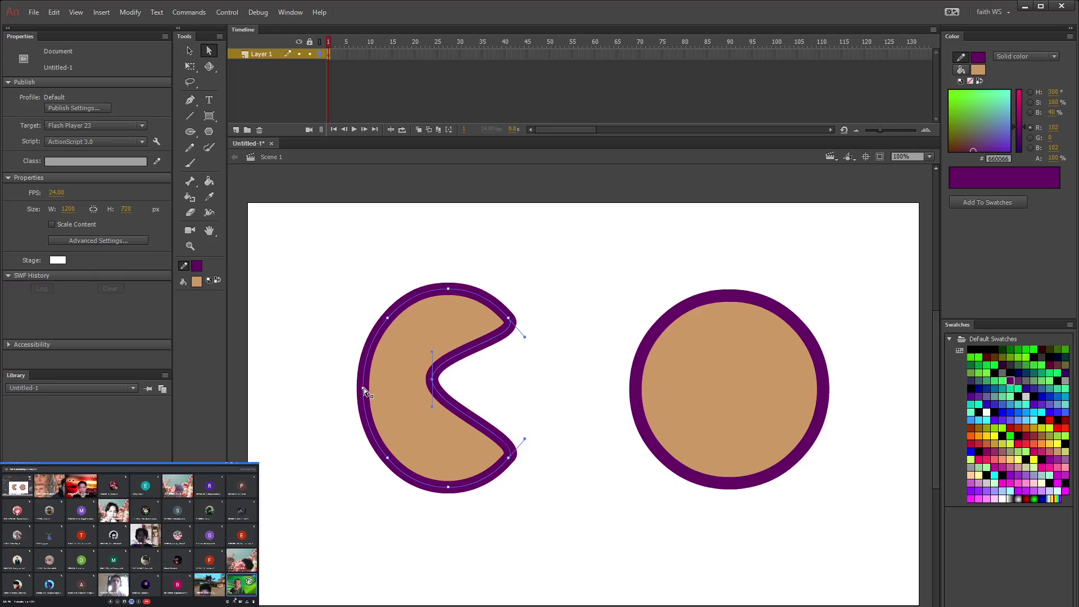
drag(363, 388, 292, 374)
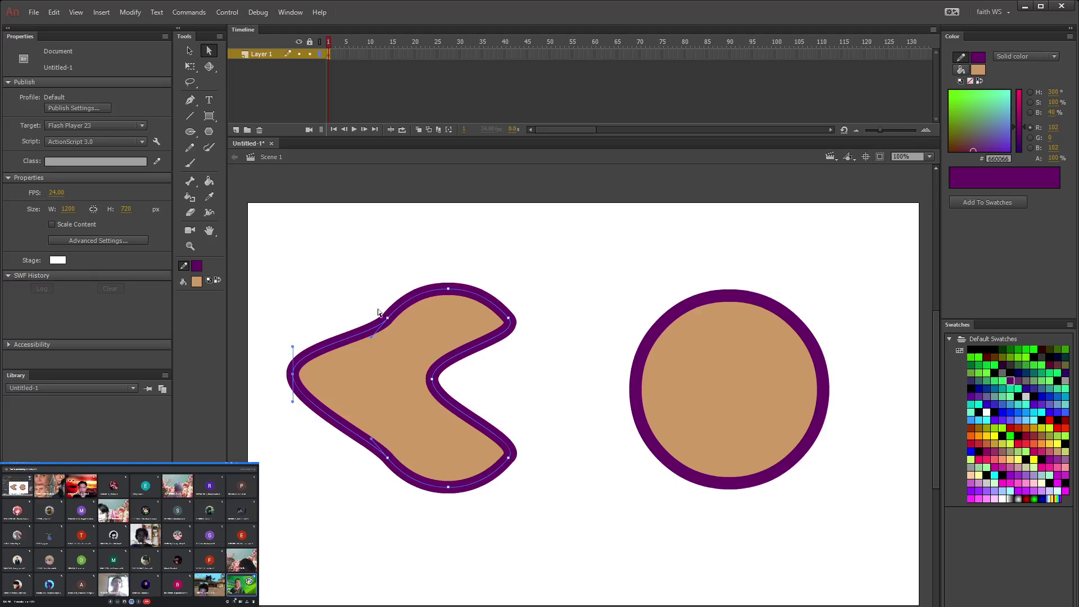
drag(389, 319, 400, 340)
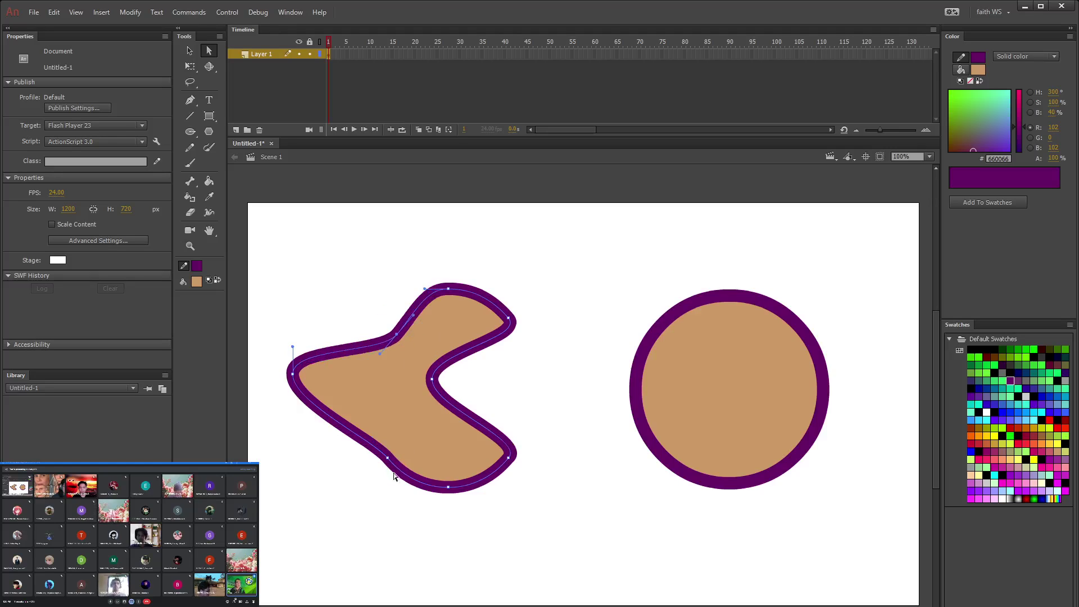
drag(388, 458, 373, 416)
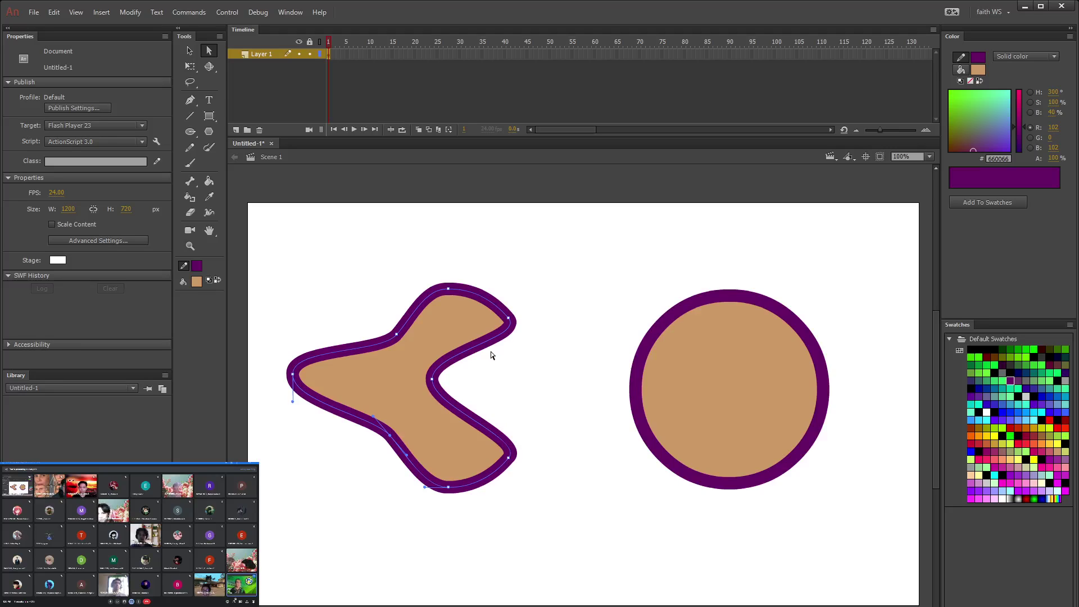
Step: Move the reshaped oval's tan fill down and left, out of its purple outline
click(190, 50)
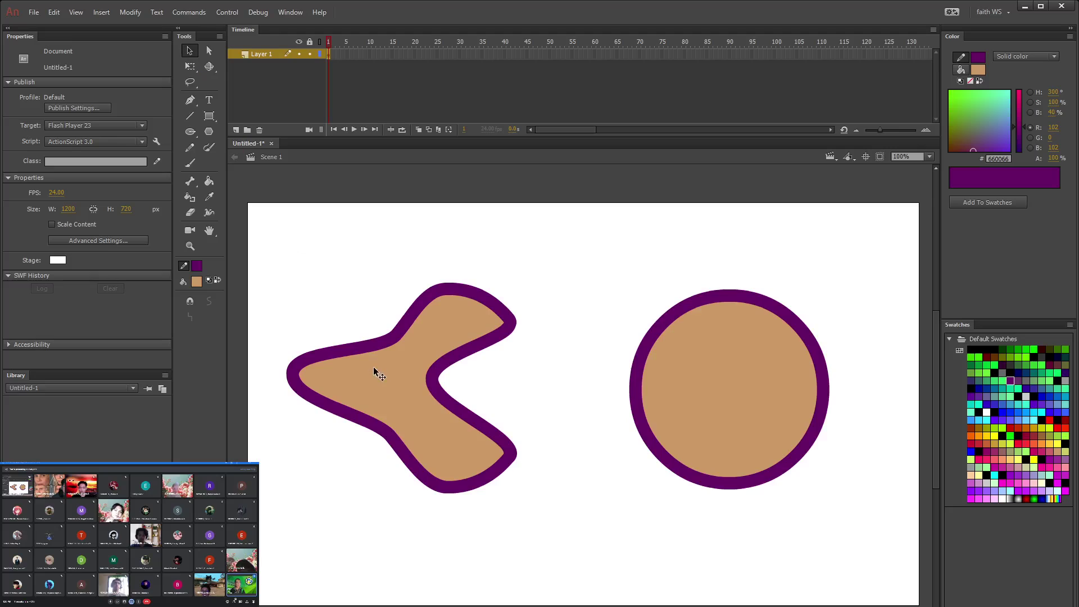
click(380, 389)
drag(381, 389, 356, 445)
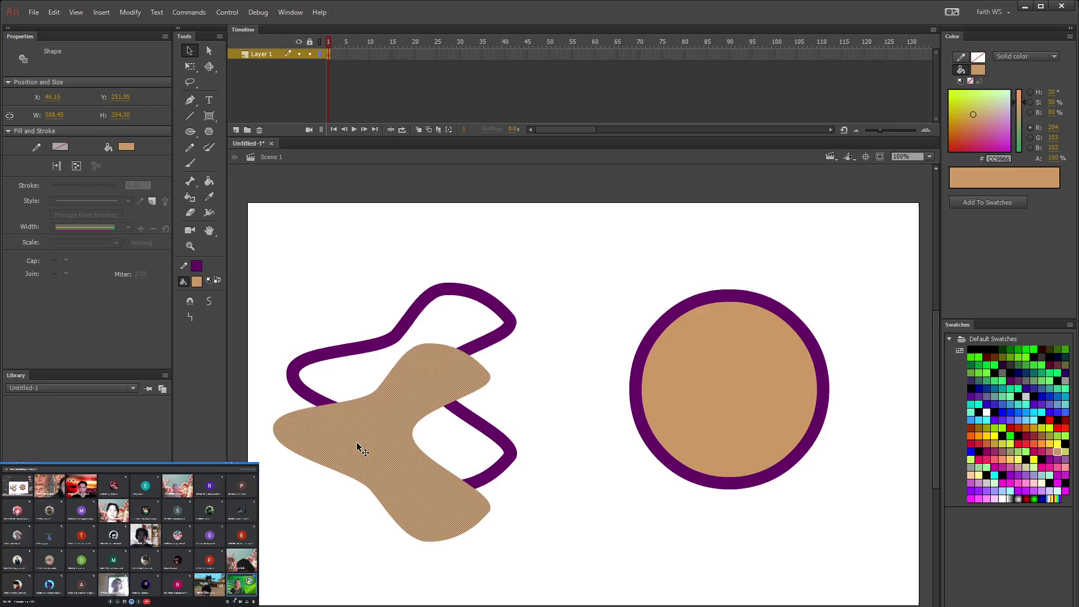
Step: Open a wedge in the oval primitive's upper right using Subselection, giving it an end angle of 313
click(709, 372)
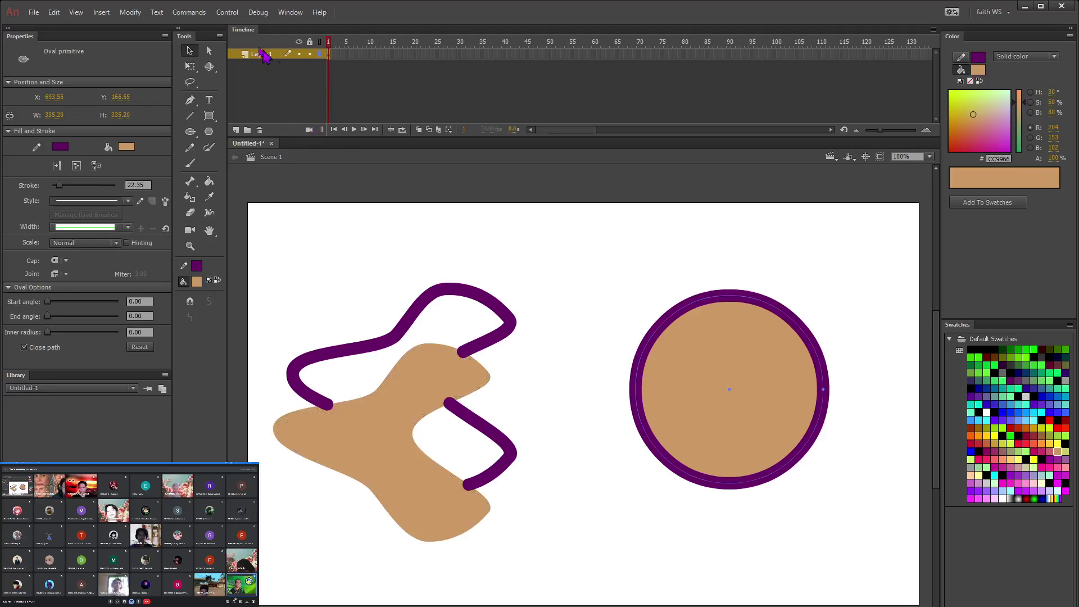
key(a)
click(740, 295)
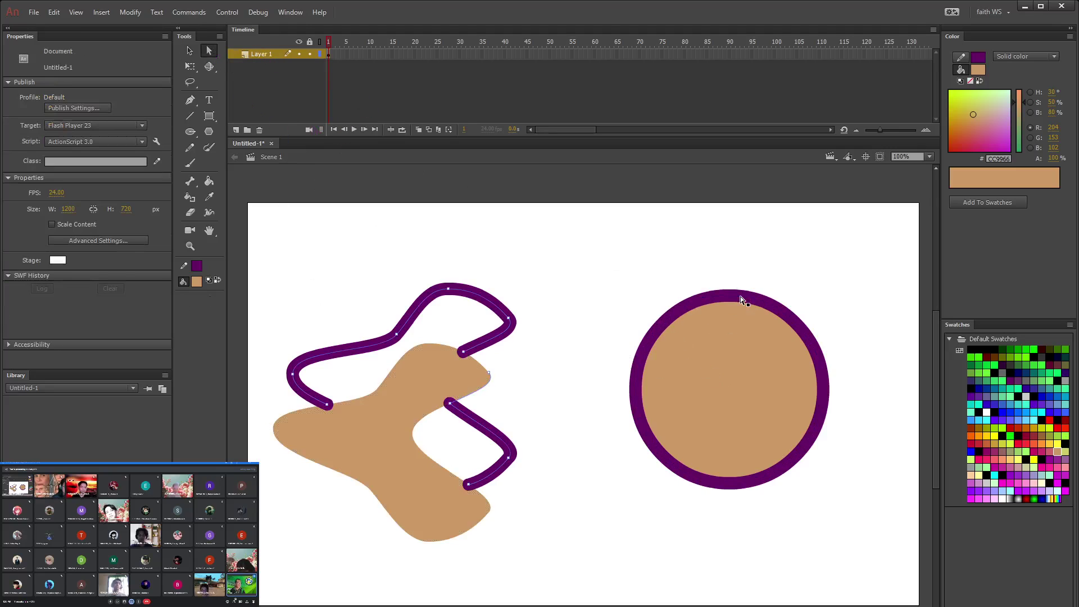
click(733, 322)
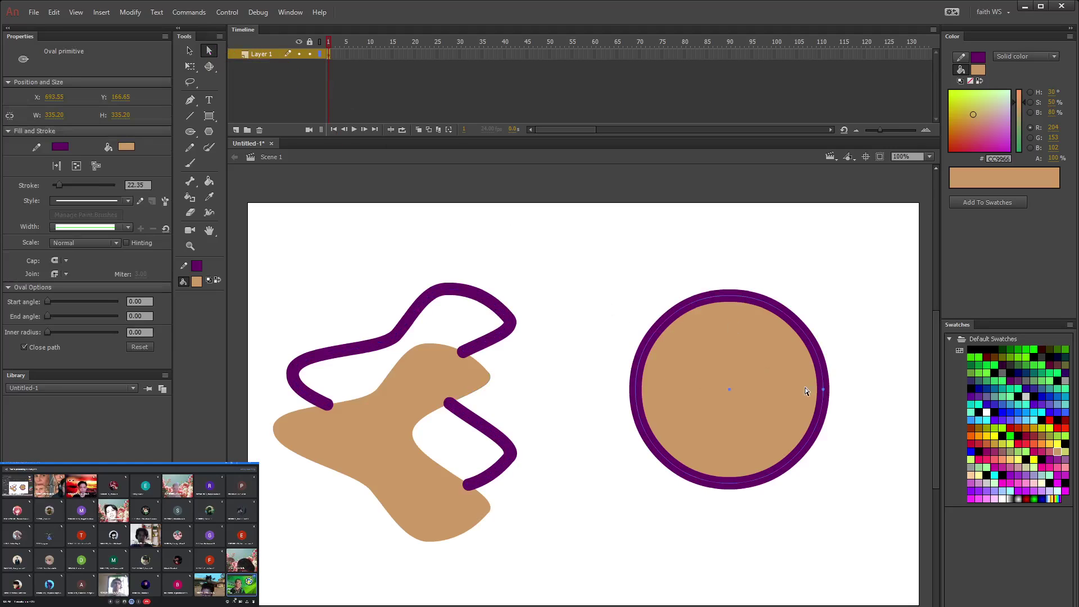
drag(823, 389, 815, 321)
drag(720, 285, 816, 313)
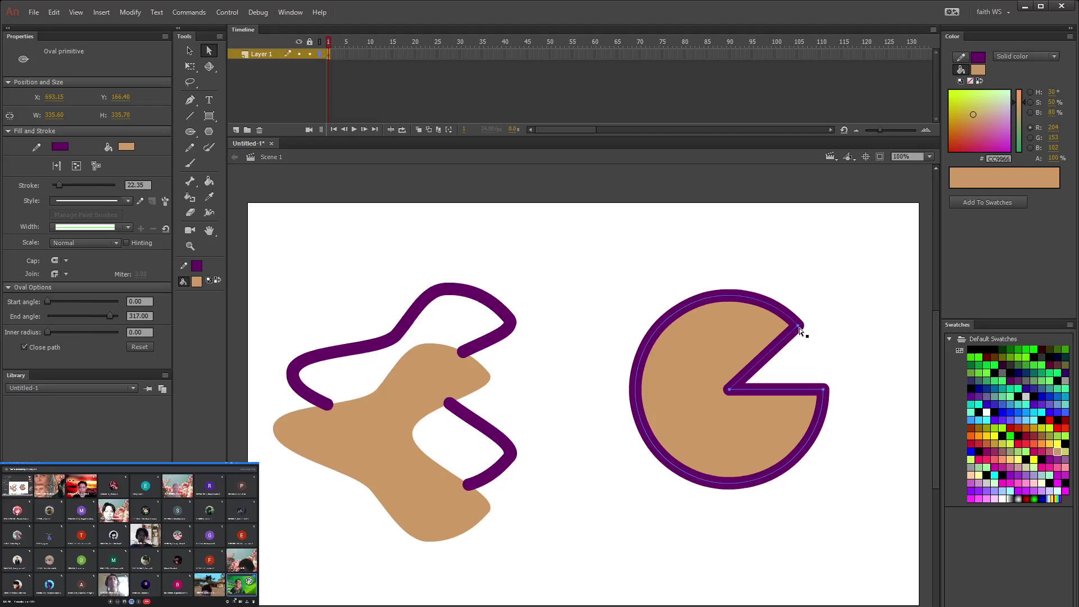
drag(800, 329, 812, 306)
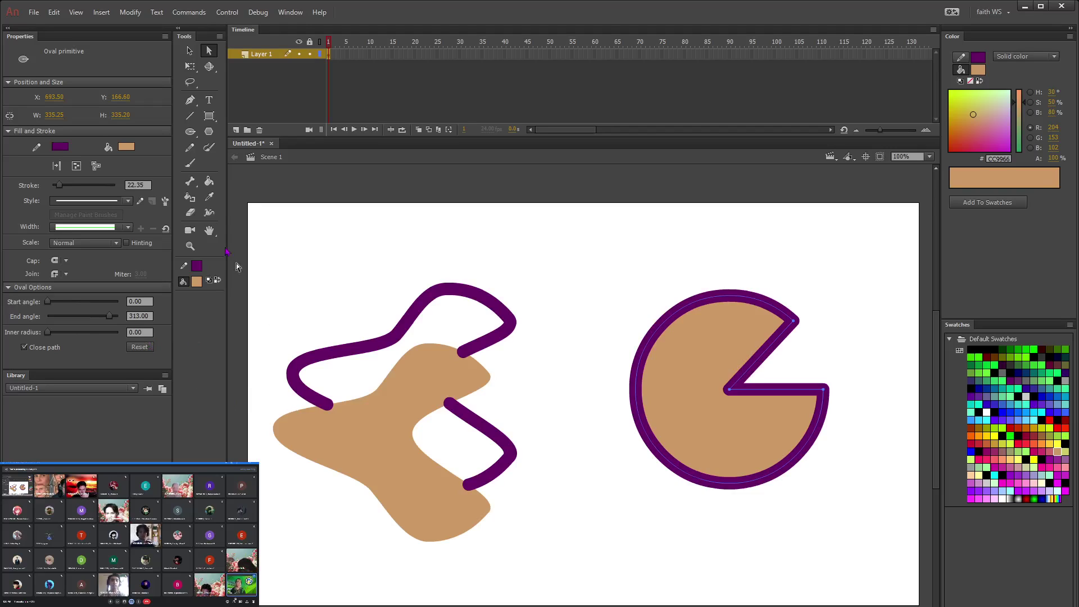
Step: Select the reshaped oval's pieces and the oval primitive, and delete them along with the leftover sliver
click(194, 53)
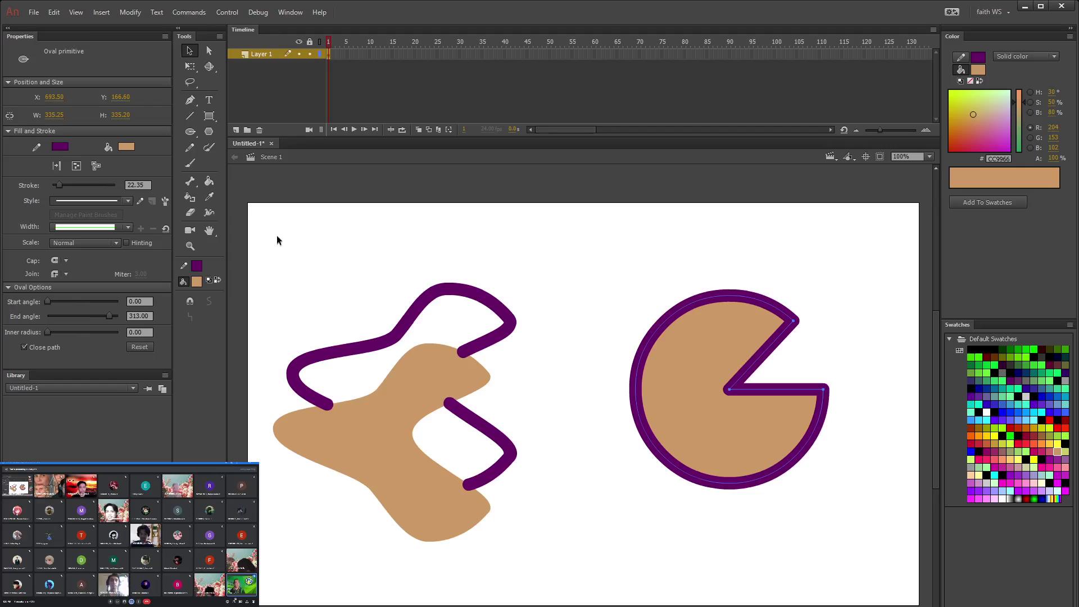
mouse_move(277, 240)
mouse_down()
mouse_move(631, 568)
mouse_move(843, 598)
mouse_move(687, 590)
mouse_up()
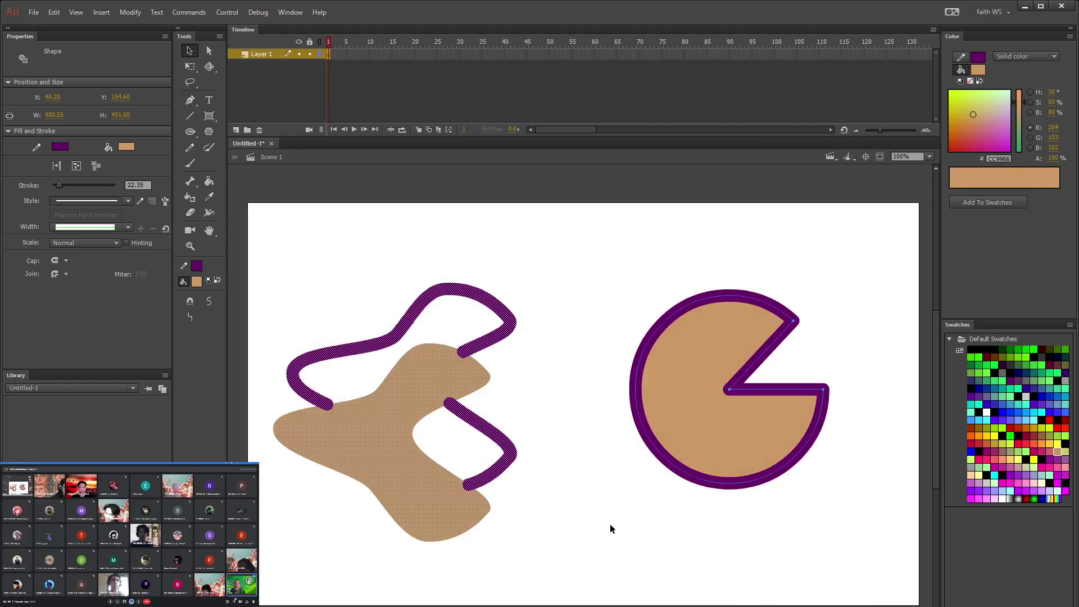
key(Delete)
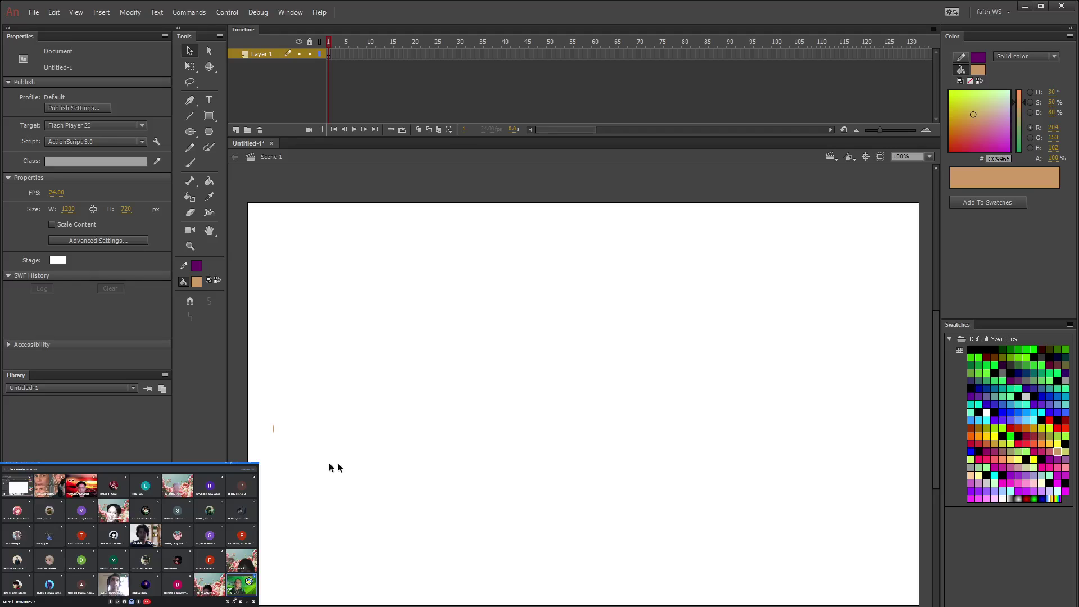
drag(271, 412, 309, 528)
key(Delete)
Step: Activate the Paint Brush tool, and open the Brush Library over the lower right of the stage
click(211, 151)
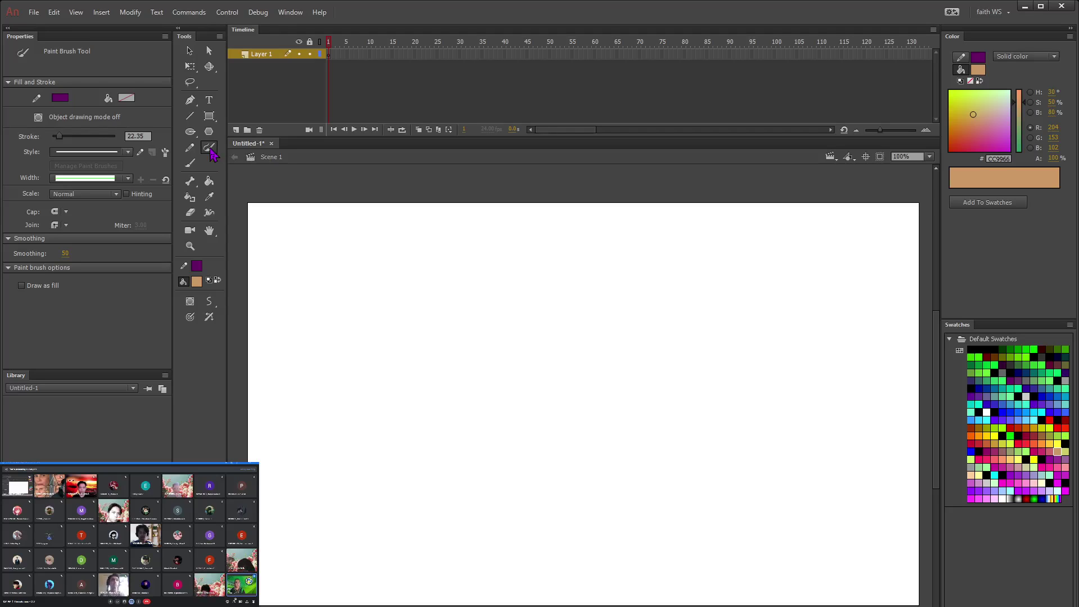
click(291, 12)
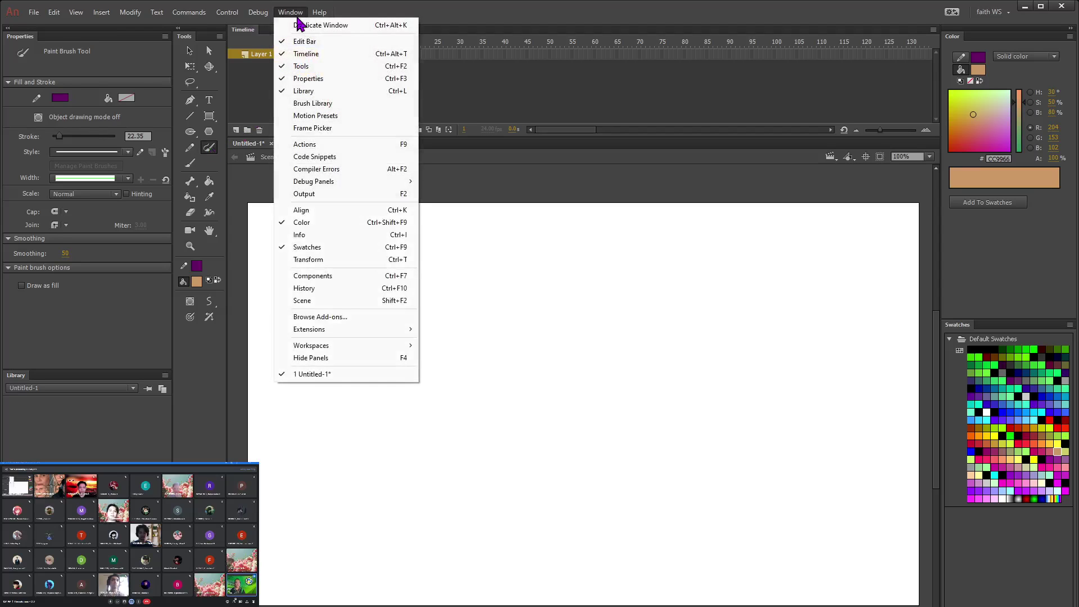
click(313, 104)
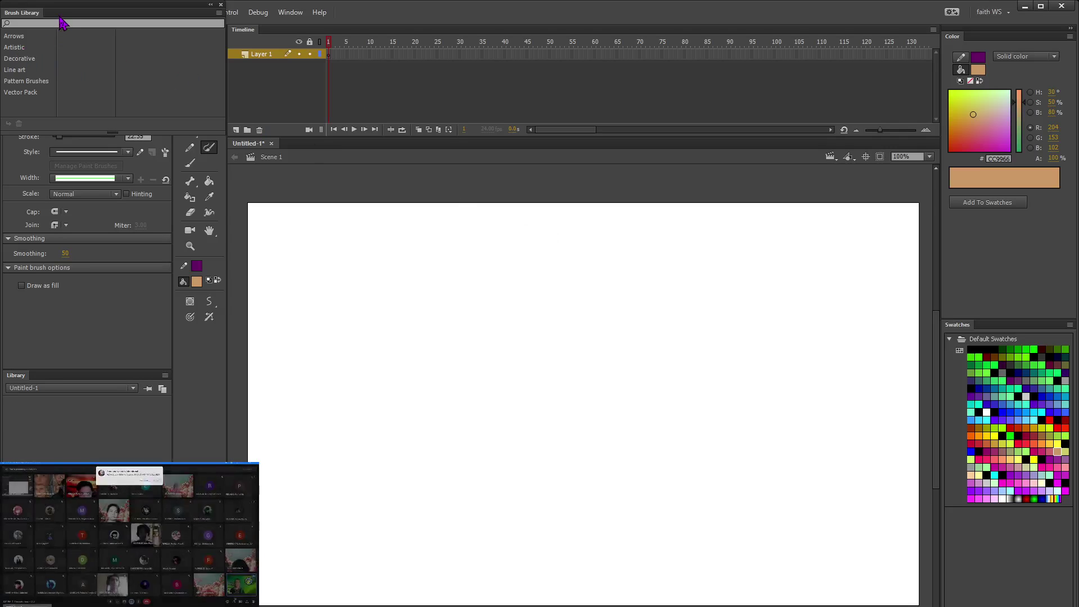
mouse_move(60, 14)
mouse_down()
mouse_move(104, 51)
mouse_move(477, 245)
mouse_move(663, 475)
mouse_move(725, 480)
mouse_move(714, 427)
mouse_up()
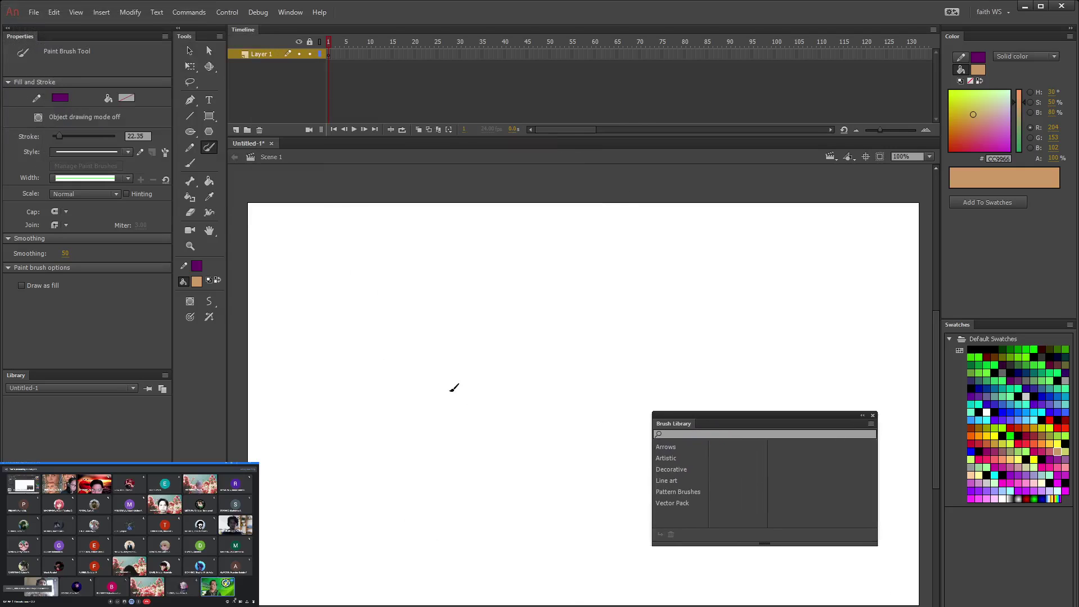
Step: Apply the Arrow 2.01 brush from Arrows Special and paint a horizontal purple arrow across the upper part of the stage
click(666, 447)
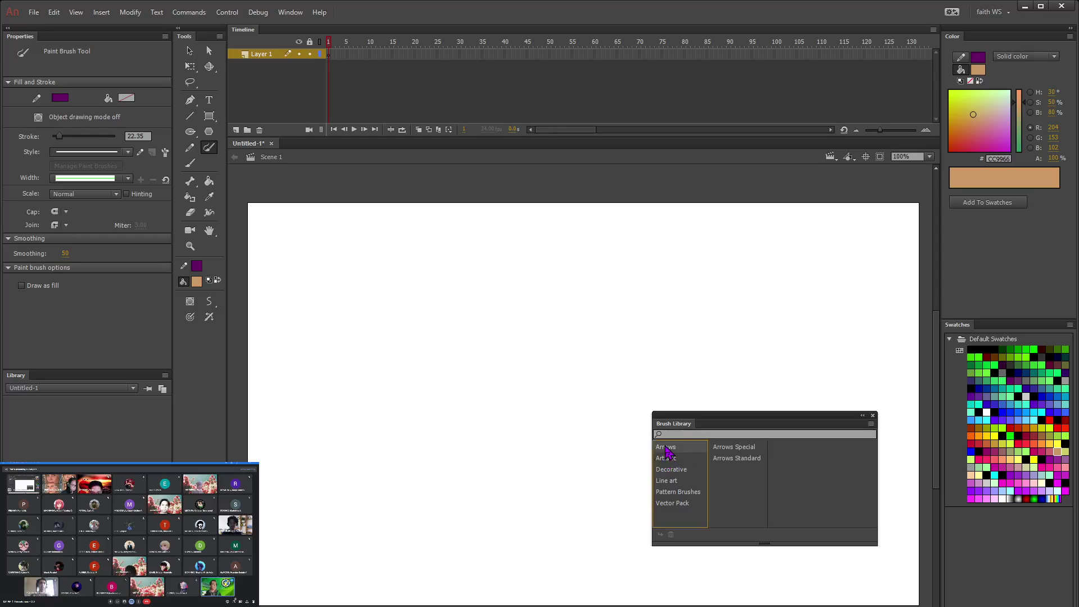
click(743, 449)
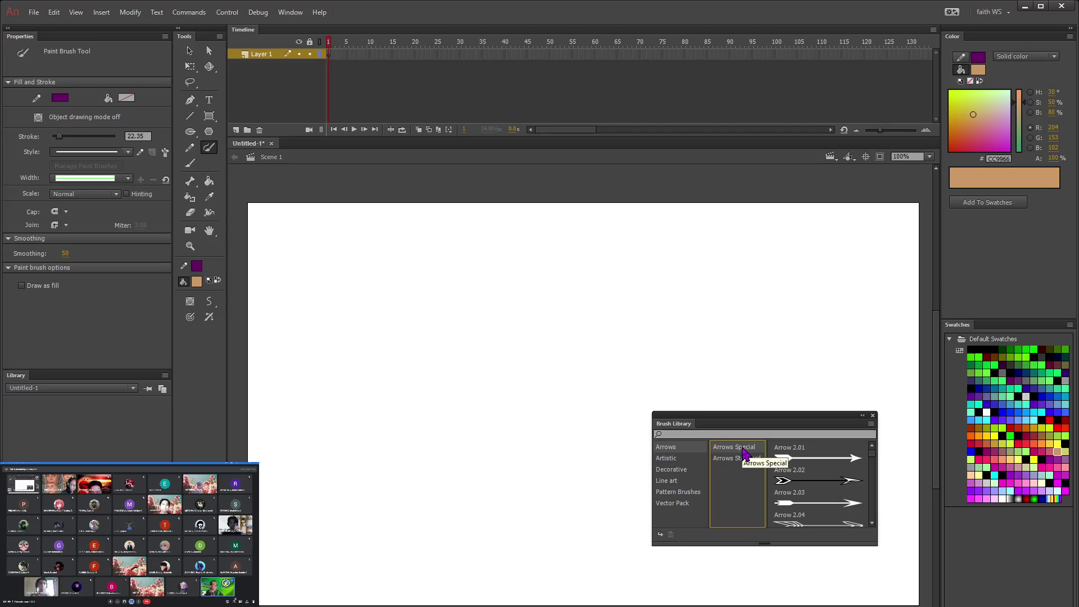
double_click(793, 462)
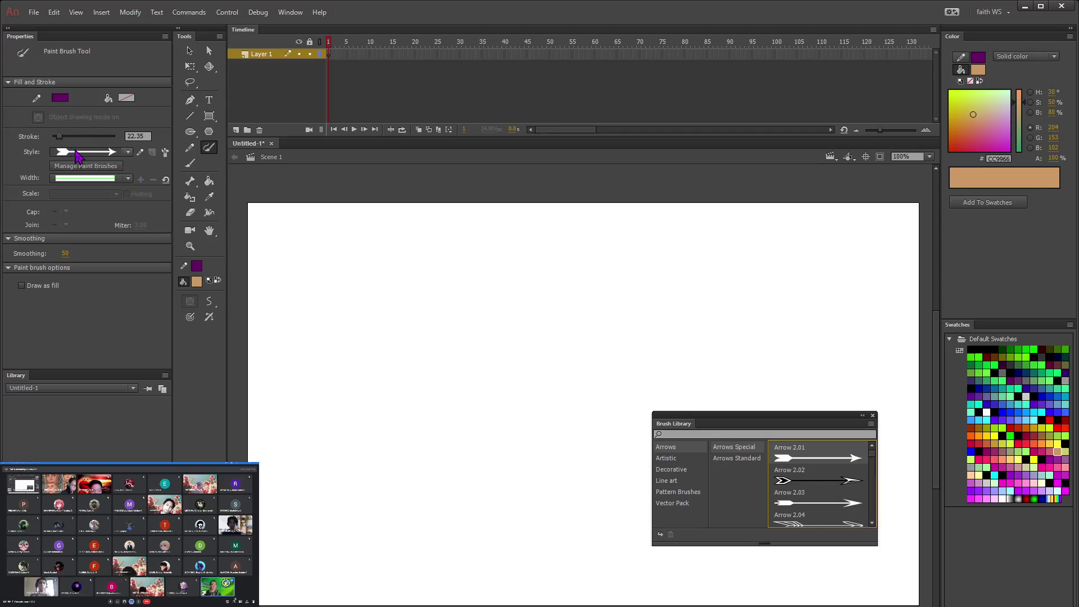
drag(367, 299, 588, 299)
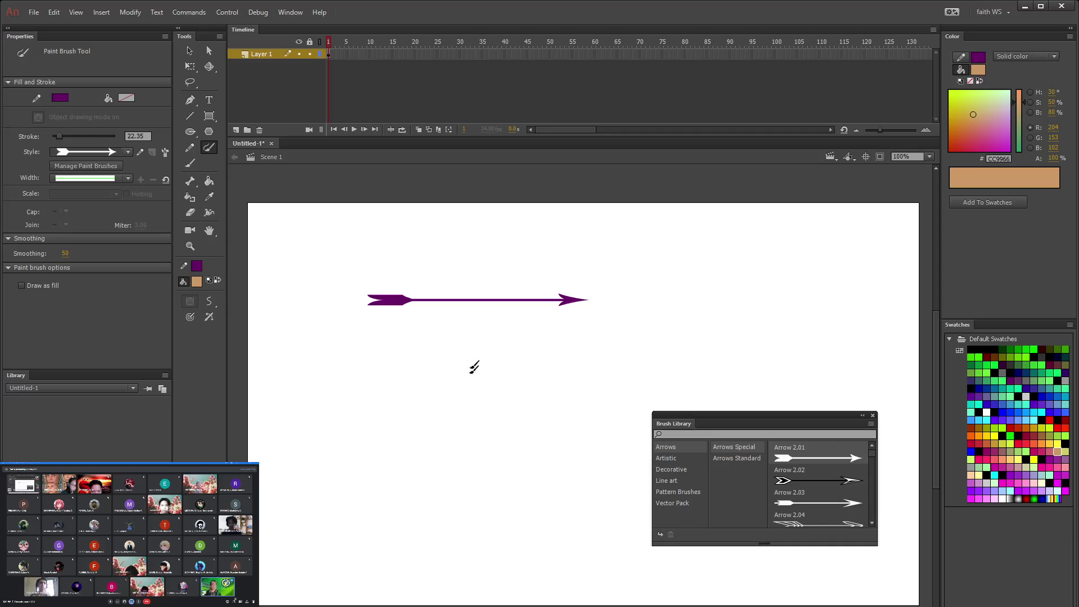
Step: Browse more arrow brushes, and switch the brush style to Cloudy Full from the Decorative group's elegant curl brushes
scroll(818, 493, down, 3)
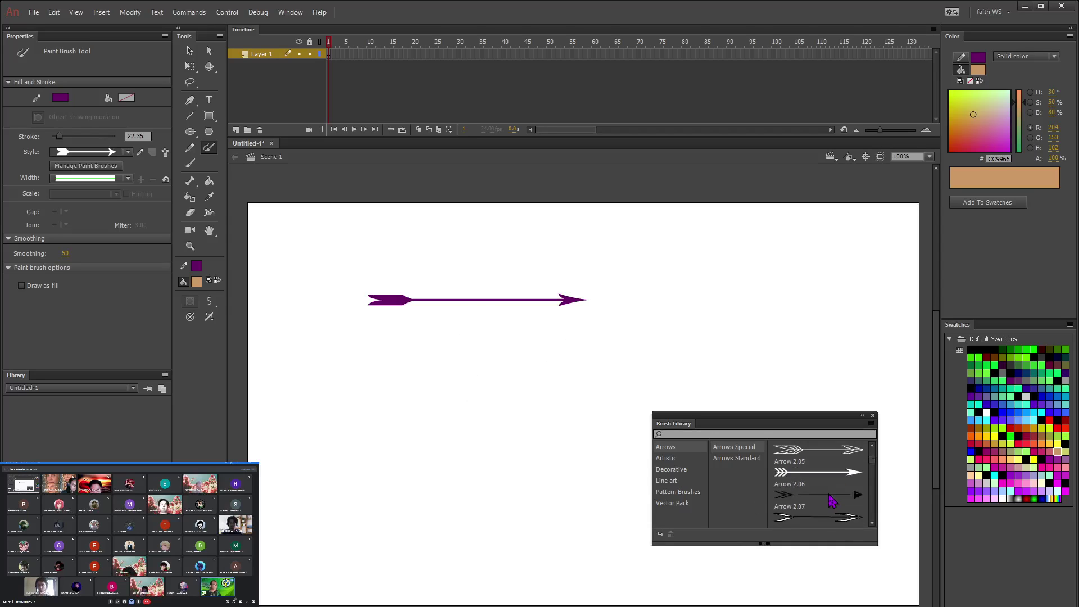
click(670, 470)
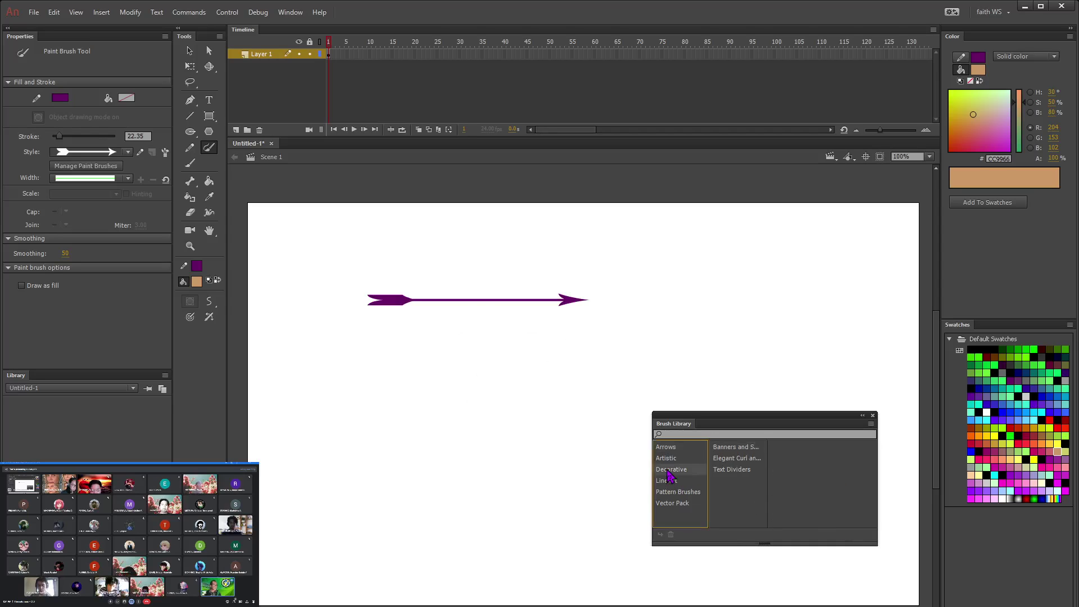
click(734, 448)
click(729, 458)
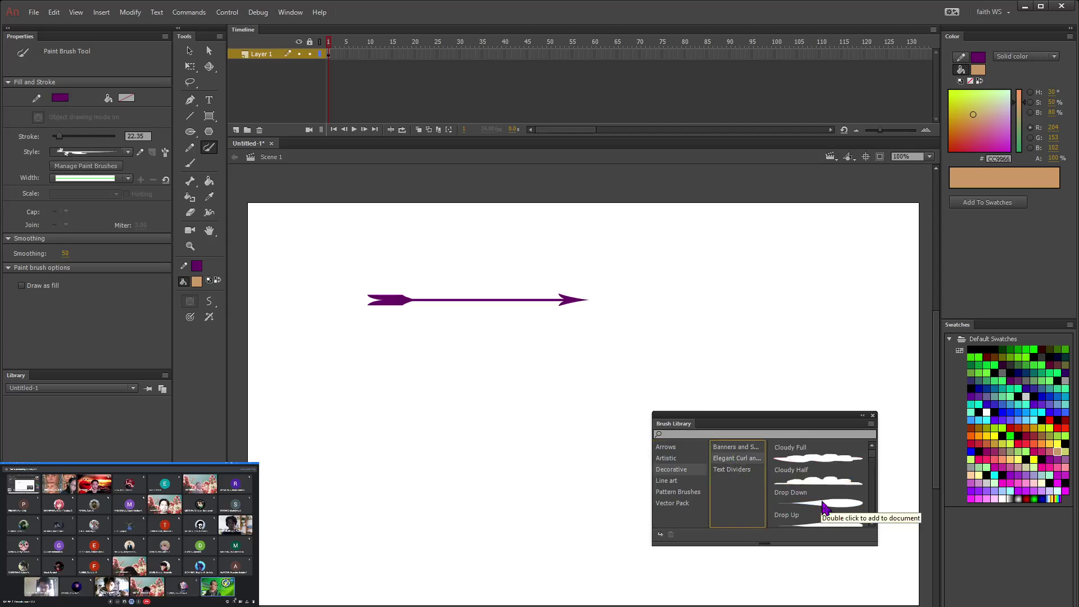
click(819, 458)
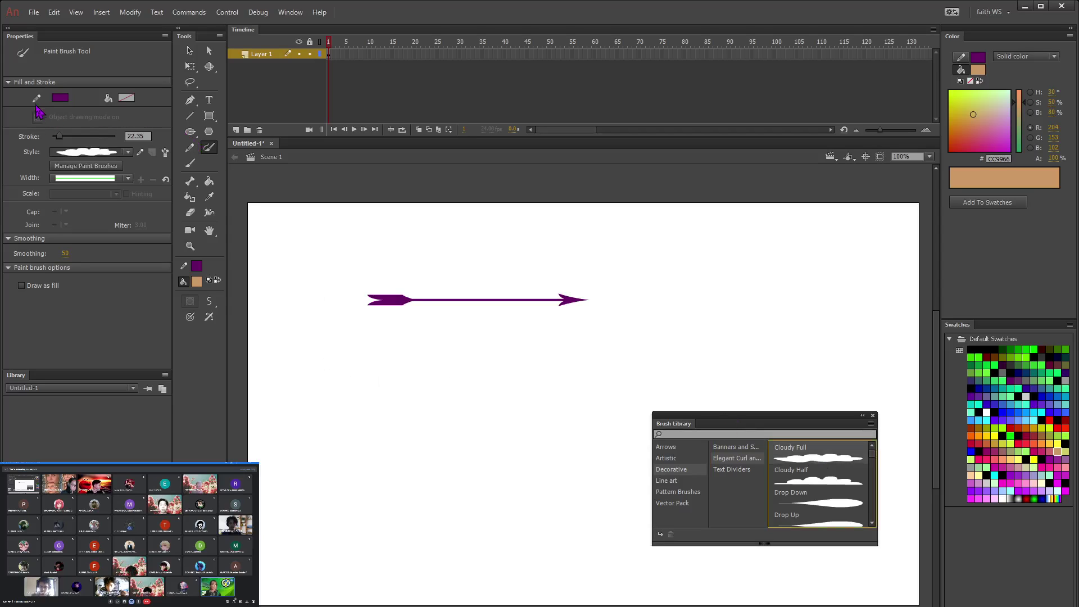
Step: Set the stroke color to blue and paint two horizontal Cloudy Full strokes below the purple arrow
click(60, 98)
click(125, 163)
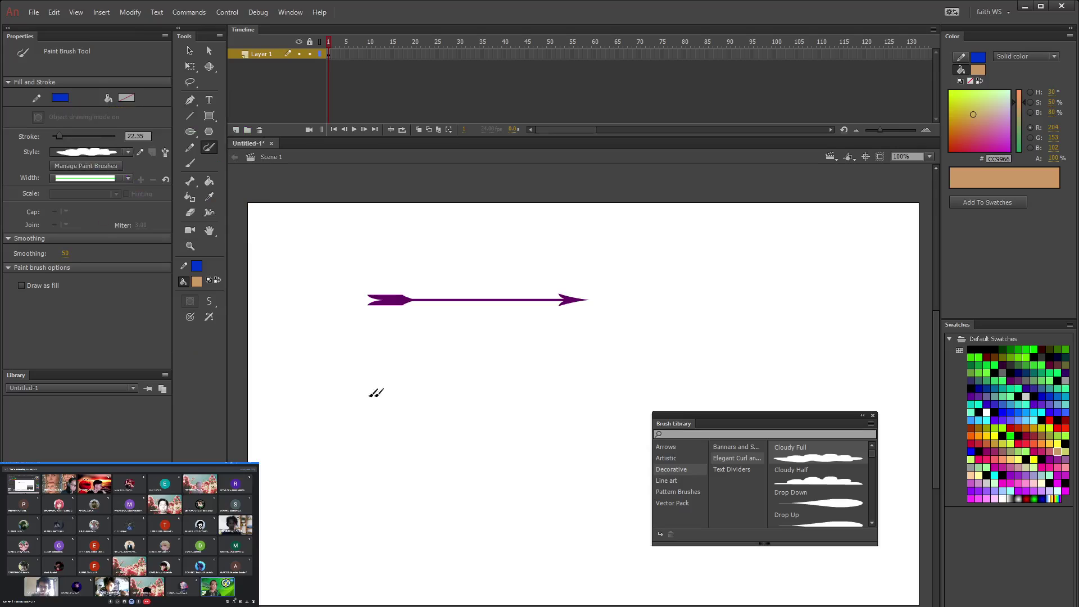
drag(315, 366, 537, 367)
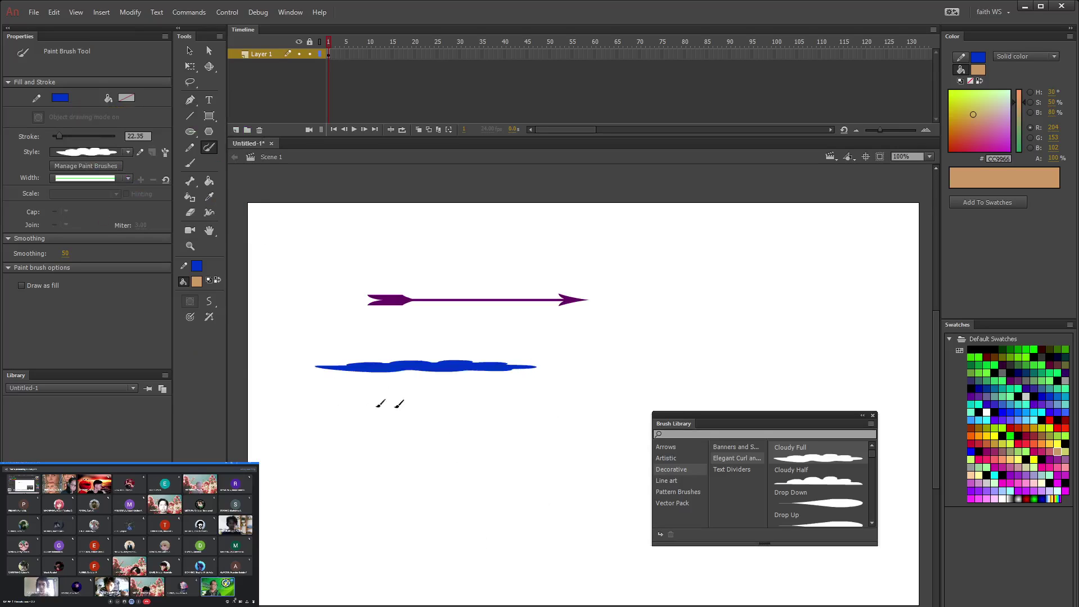
drag(344, 404, 543, 404)
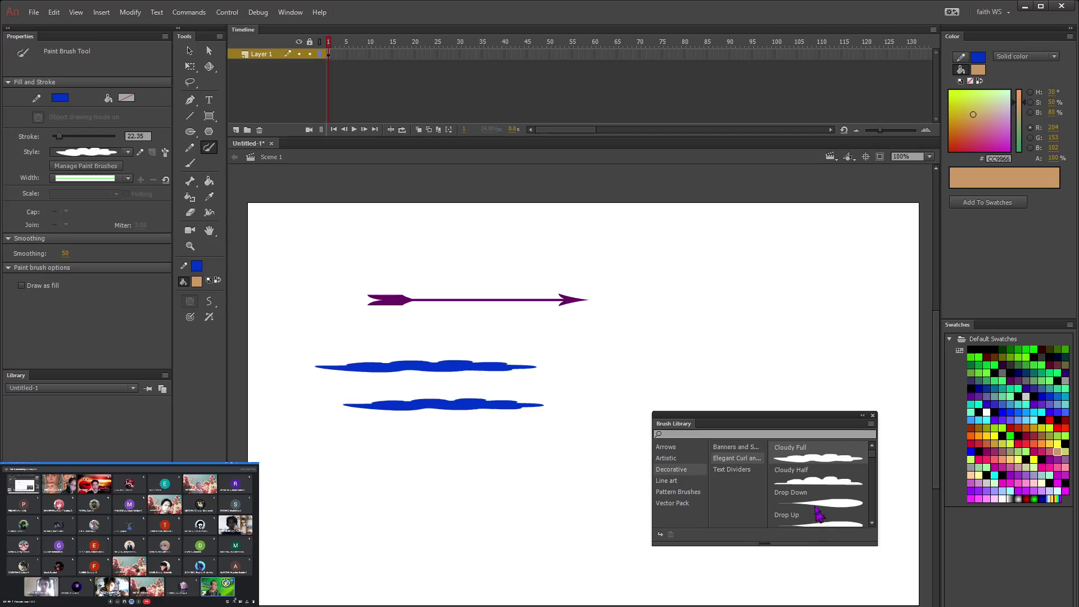
Step: Switch to the Cloudy Half brush and paint two horizontal strokes across the upper right of the stage
click(824, 485)
drag(564, 252, 781, 253)
drag(594, 319, 808, 318)
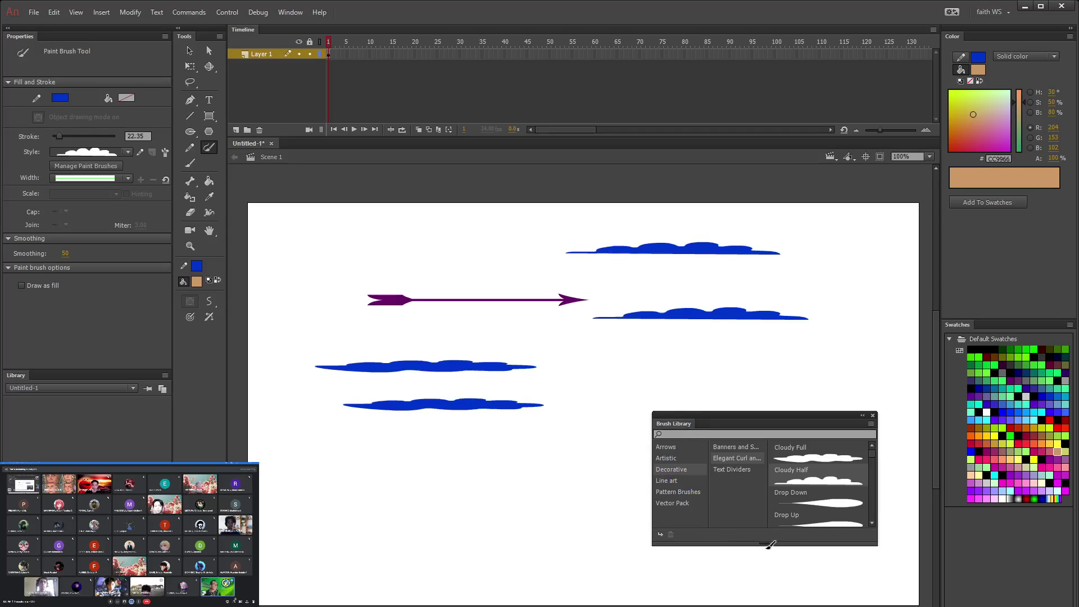
Step: Enlarge the Brush Library, move it higher over the stage, and apply the Floral Leaves brush from the elegant curl group
drag(762, 544, 762, 605)
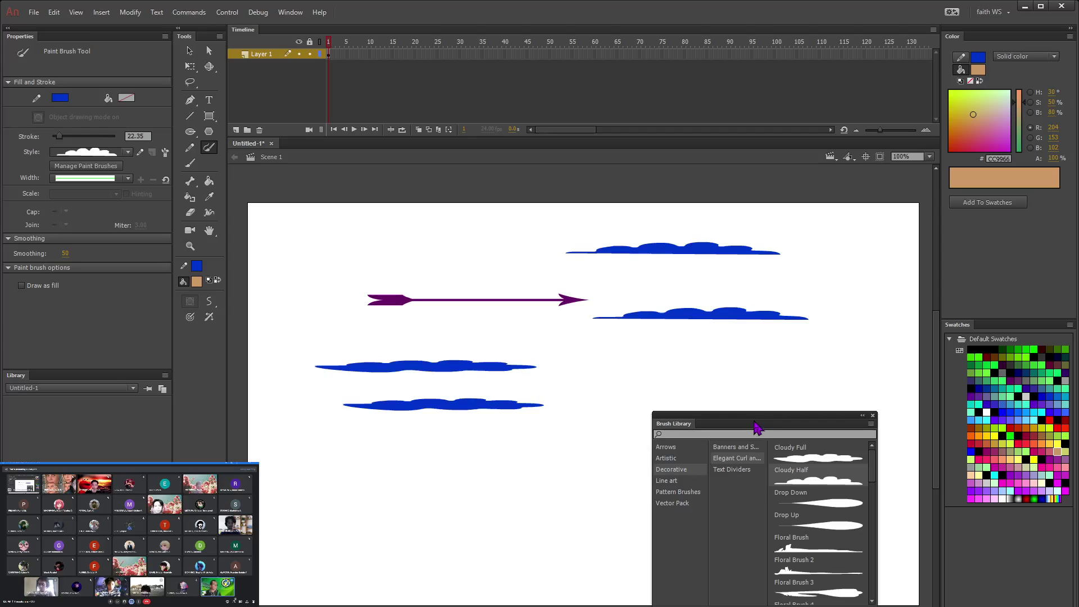
drag(756, 419, 733, 292)
scroll(821, 476, down, 6)
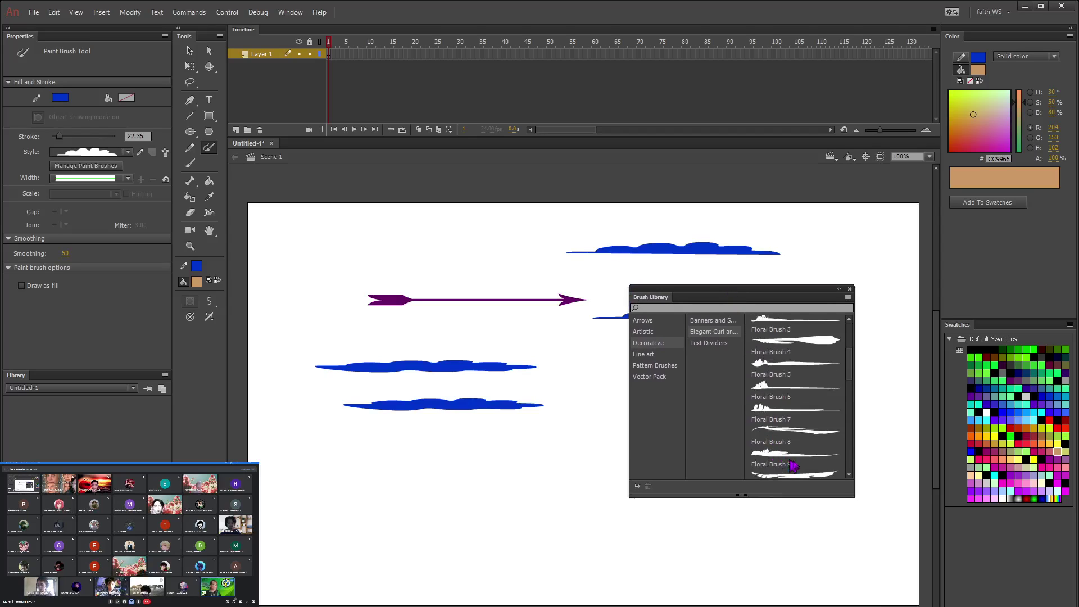
scroll(821, 476, down, 2)
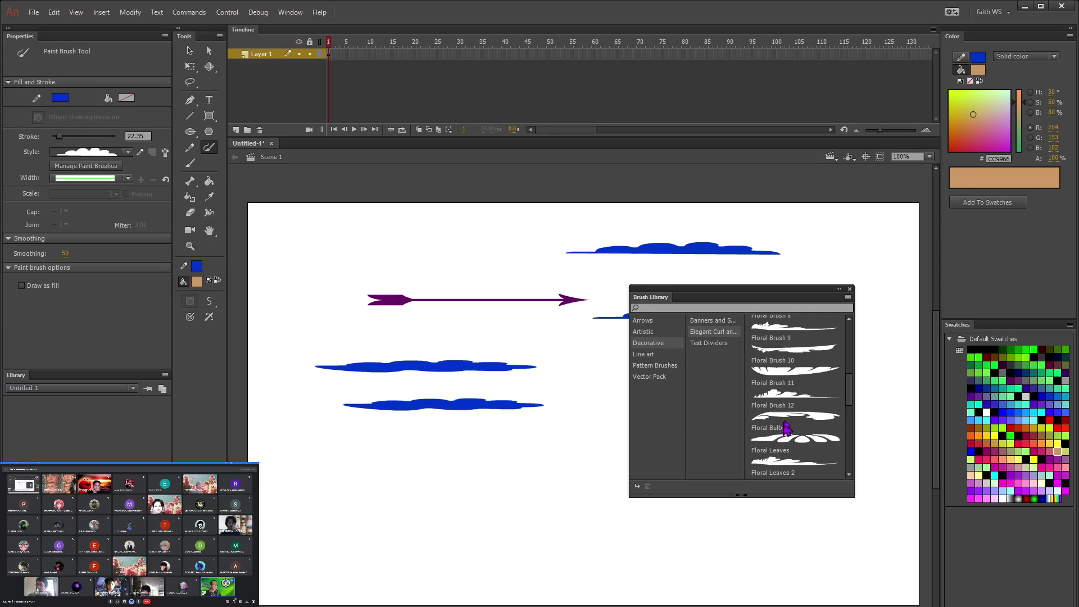
click(773, 461)
double_click(775, 468)
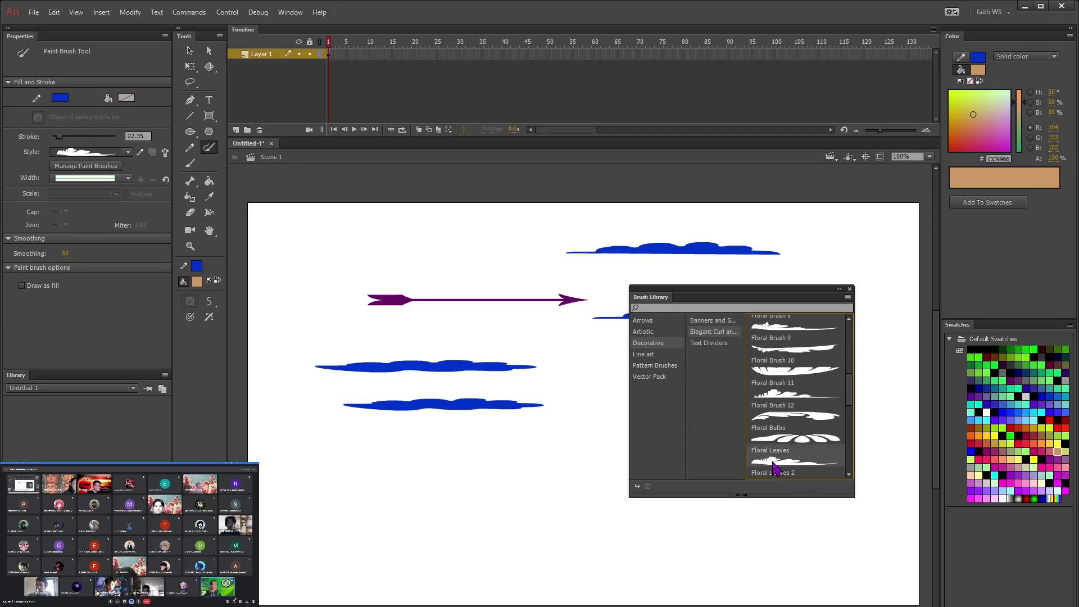
Step: Paint three curved Floral Leaves strokes on the lower left of the stage, below the cloudy strokes
drag(290, 509, 569, 543)
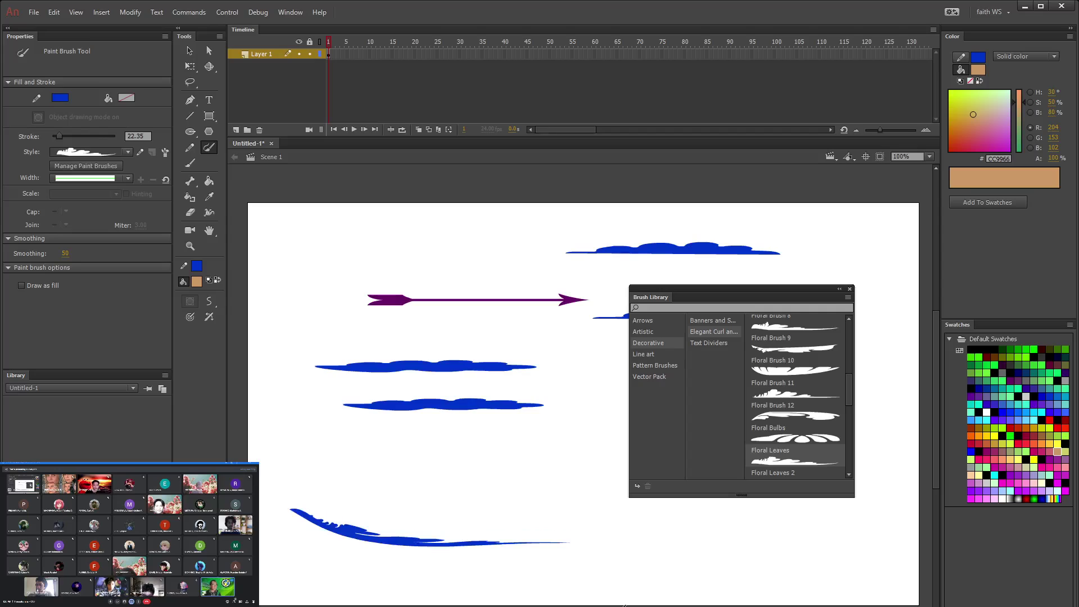
drag(338, 485, 528, 491)
drag(351, 457, 501, 427)
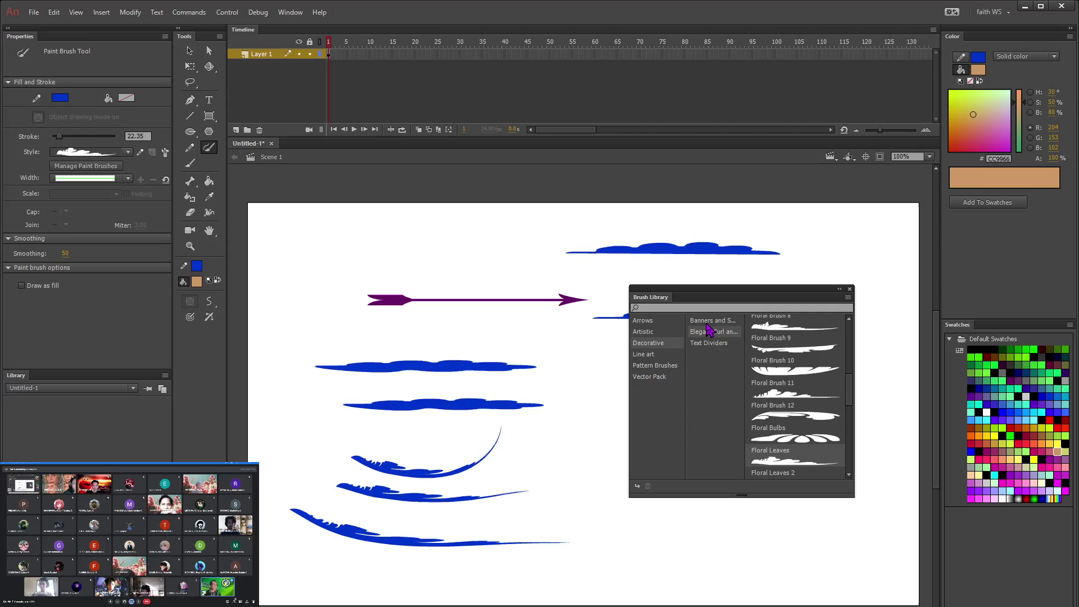
Step: Browse the Basic brushes of Line art, and show the Borders group of the Pattern Brushes
click(645, 357)
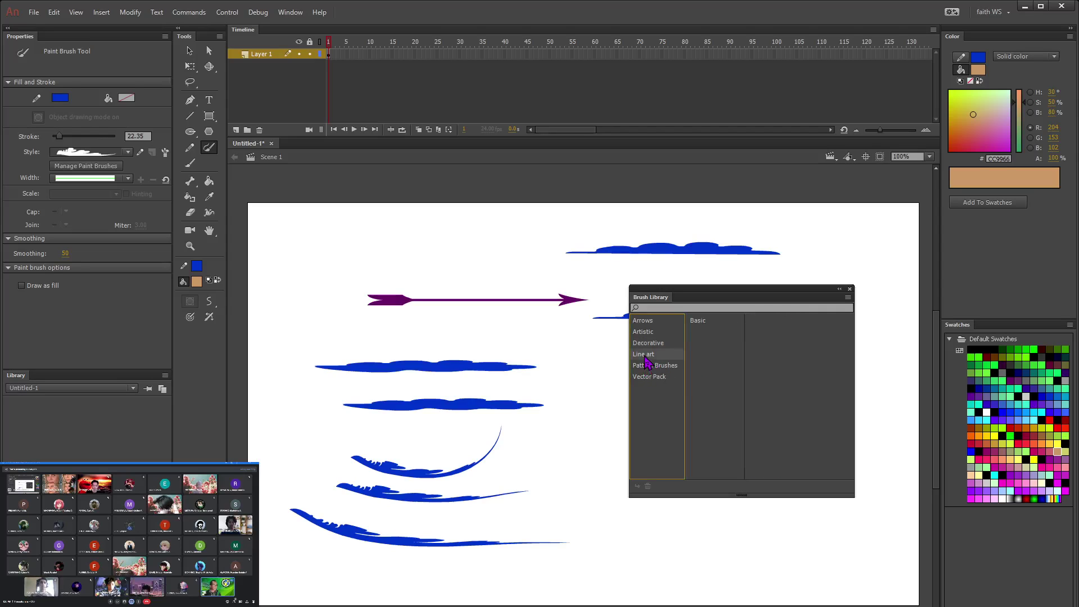
click(698, 325)
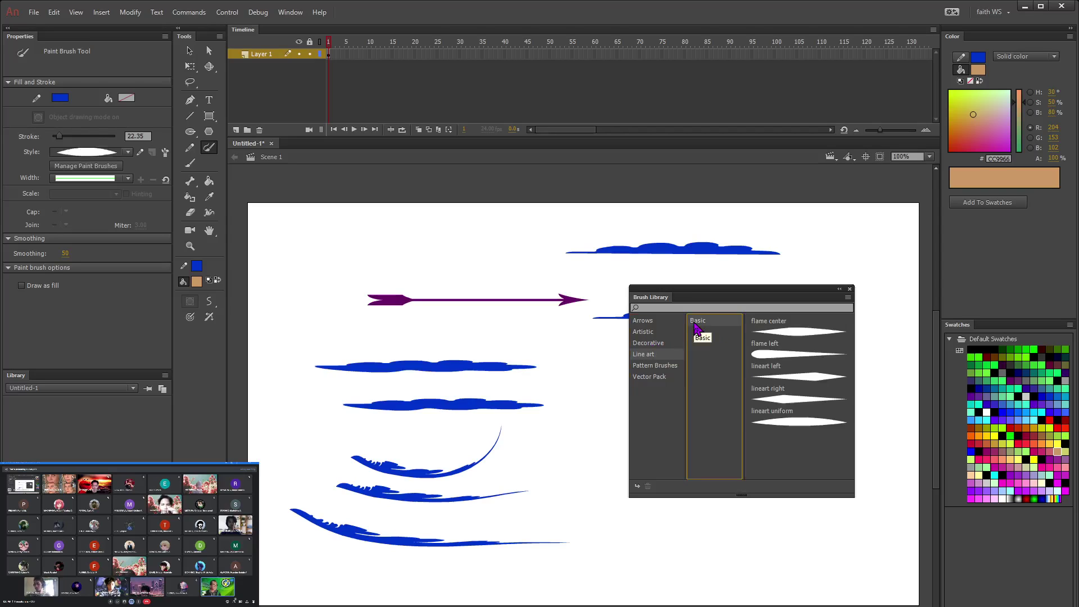
click(653, 372)
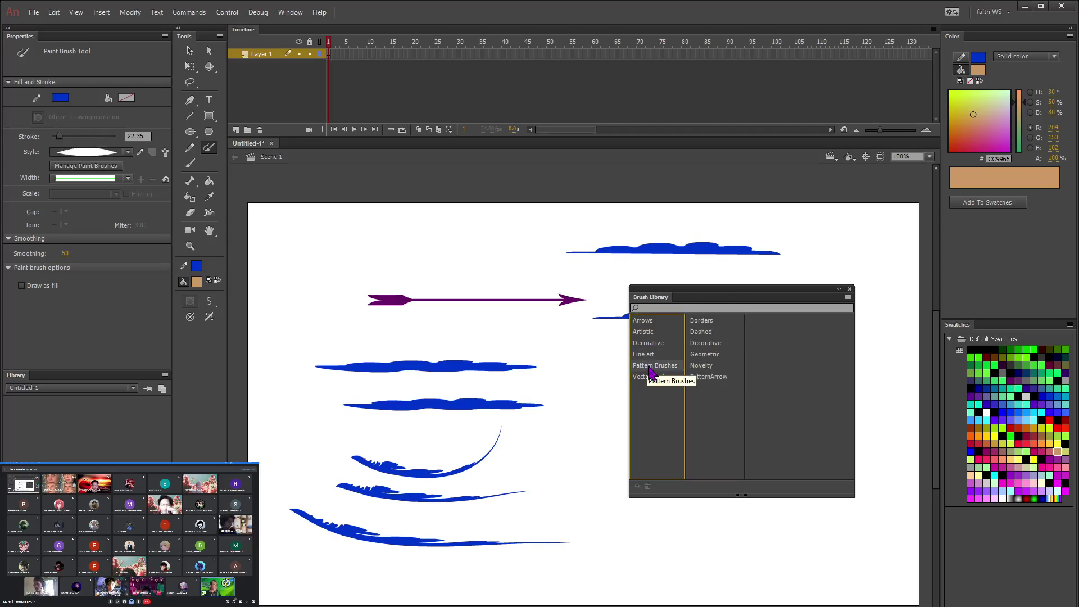
click(711, 320)
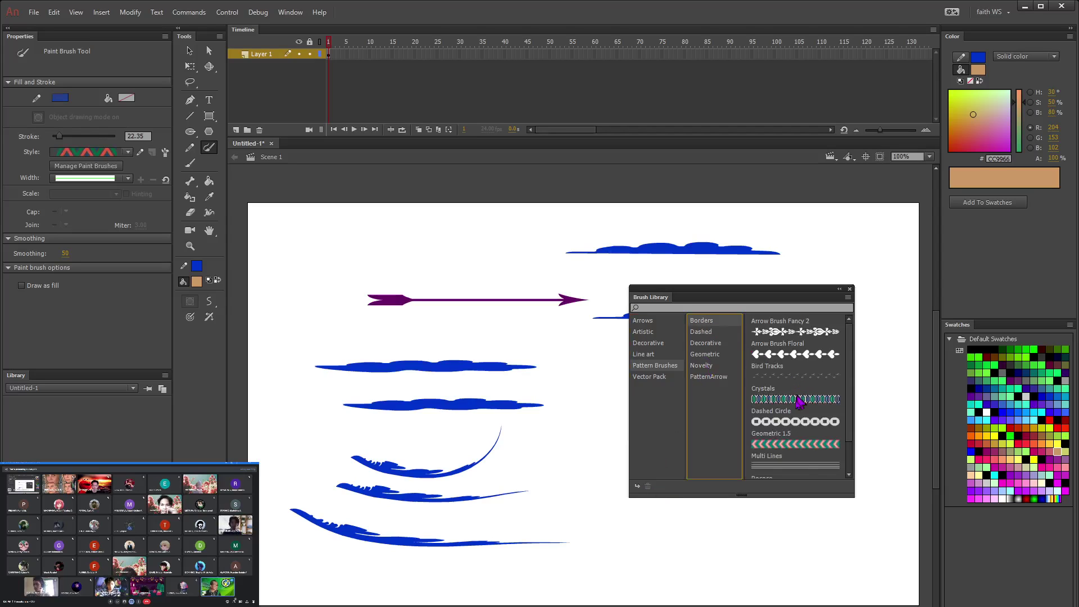
Step: Apply the Arrow Brush Fancy 2 brush and paint blue ornamental borders along the left, upper and right edges of the stage
click(791, 336)
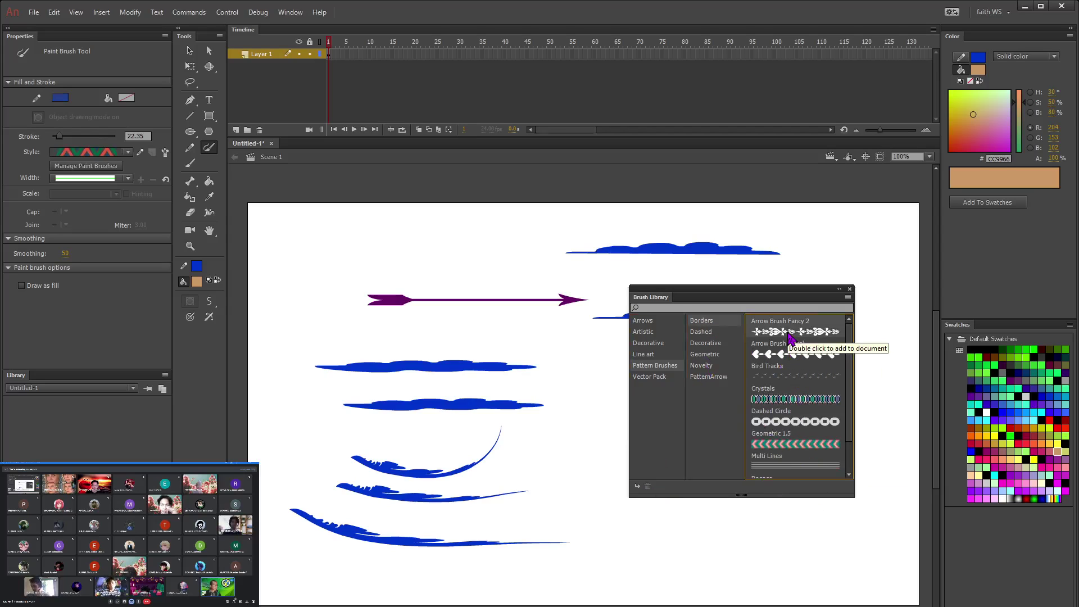
double_click(790, 336)
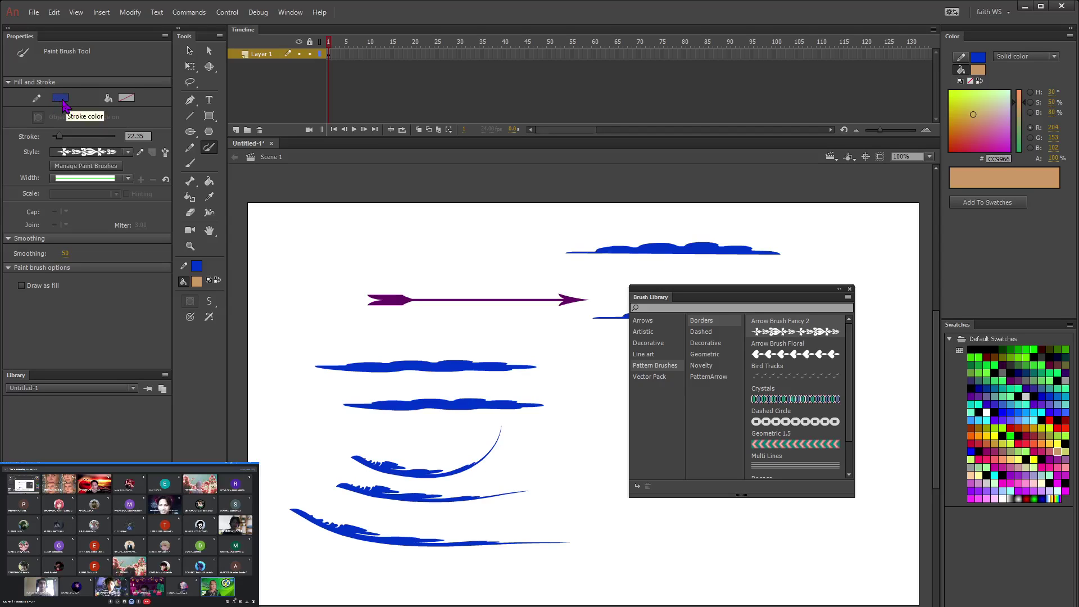
mouse_move(279, 209)
mouse_down()
mouse_move(281, 541)
mouse_move(309, 394)
mouse_up()
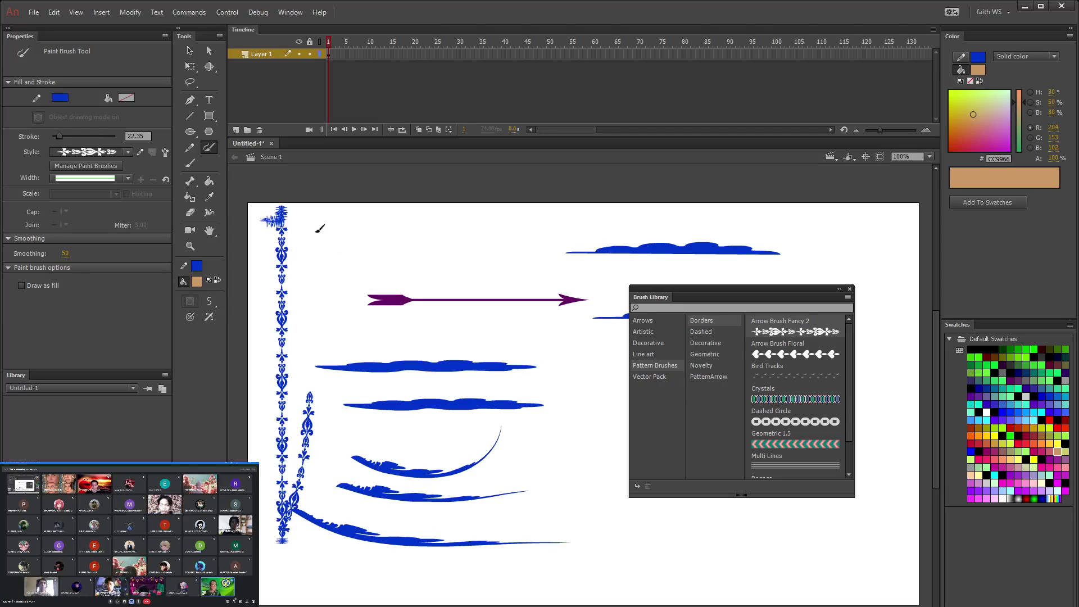
mouse_move(310, 224)
mouse_down()
mouse_move(877, 217)
mouse_move(901, 292)
mouse_move(902, 277)
mouse_move(917, 390)
mouse_move(921, 535)
mouse_move(894, 576)
mouse_up()
Step: Apply the Samoan border brush and paint a horizontal band across the lower edge of the stage
scroll(832, 447, down, 2)
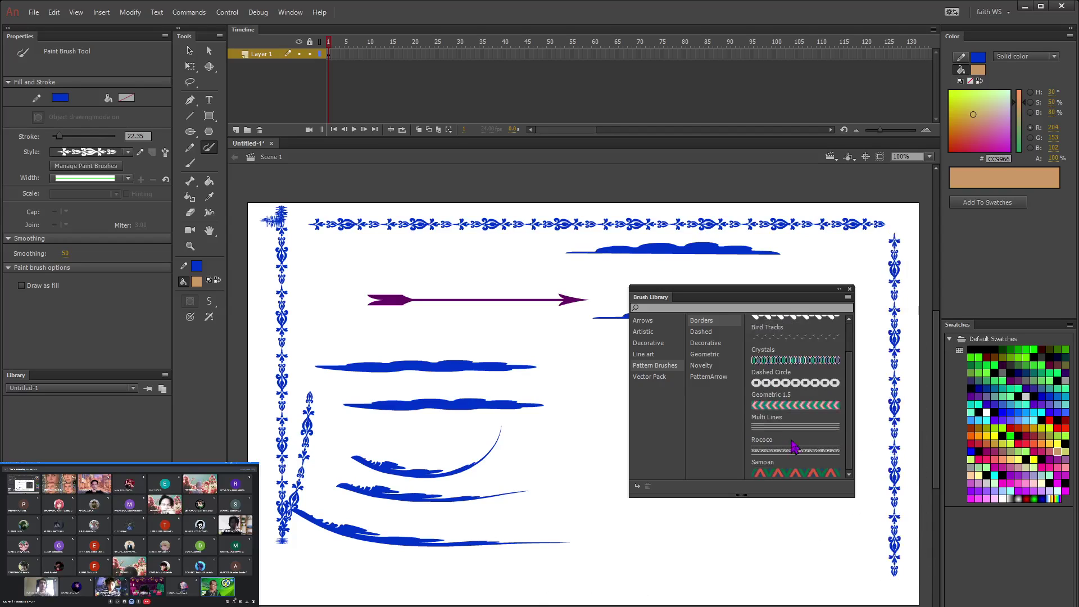
click(795, 475)
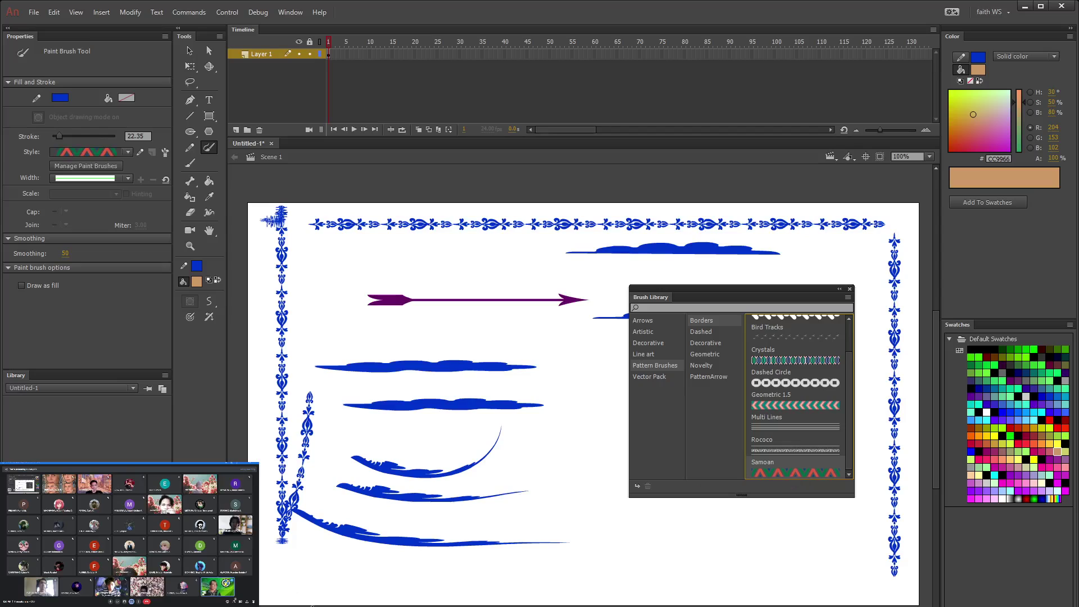
mouse_move(275, 583)
mouse_down()
mouse_move(623, 580)
mouse_move(788, 562)
mouse_move(881, 583)
mouse_up()
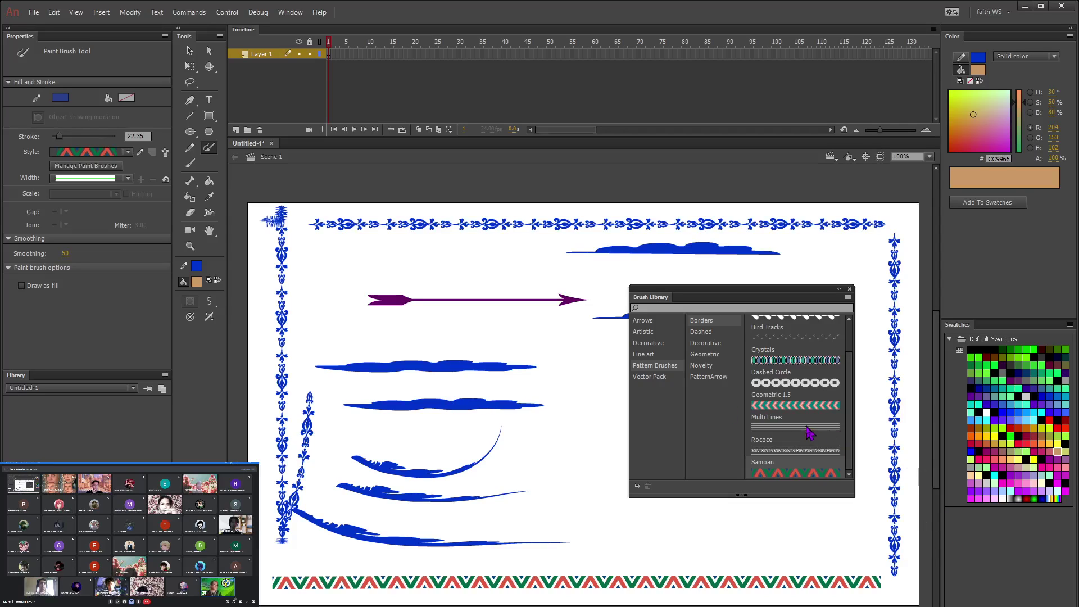
Step: Apply the Rococo border brush and paint a short horizontal stroke above the right part of the Samoan band
double_click(816, 449)
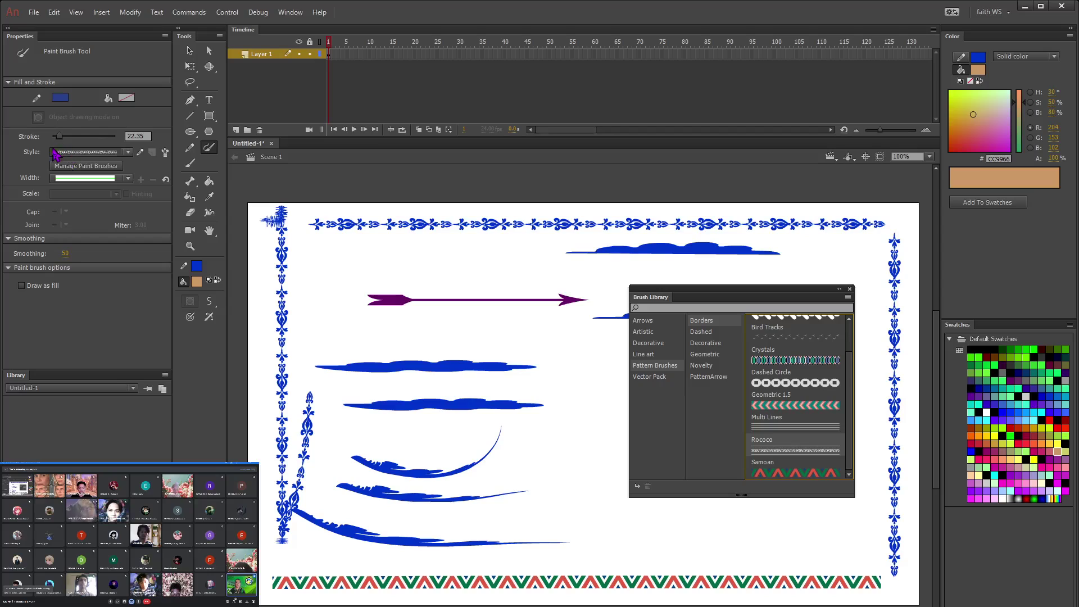
click(128, 178)
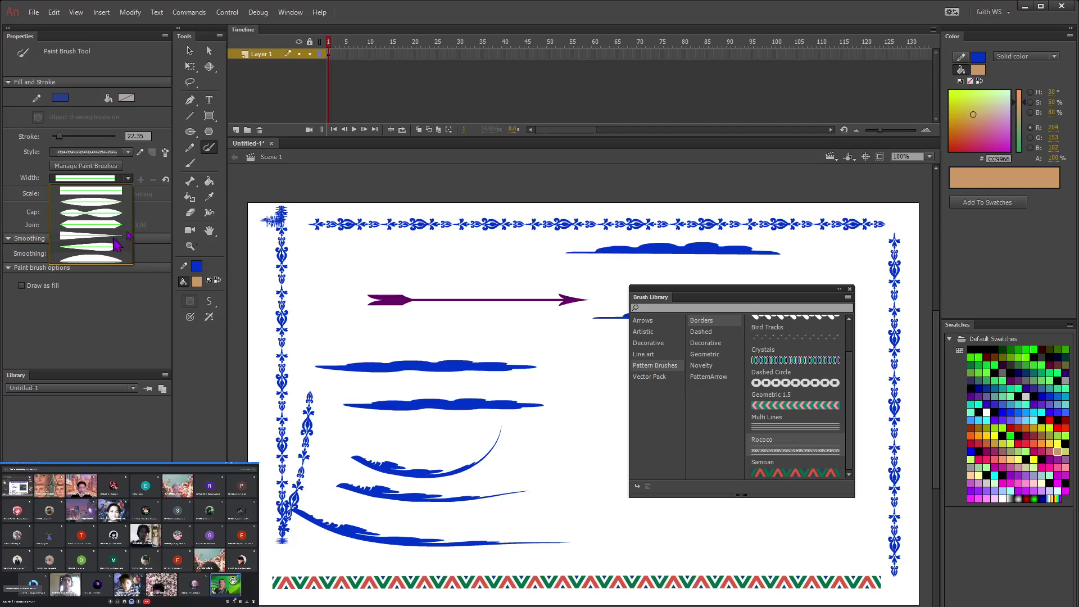
drag(563, 528, 781, 528)
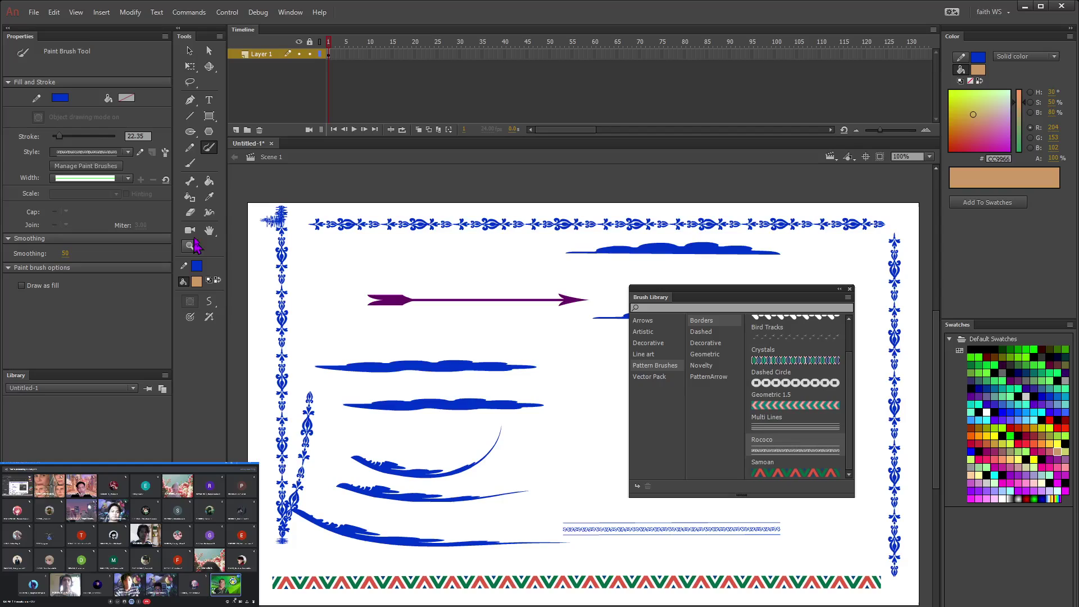
Step: Set the stroke width to the profile tapering to a point, and paint a Rococo stroke above the purple arrow
click(128, 178)
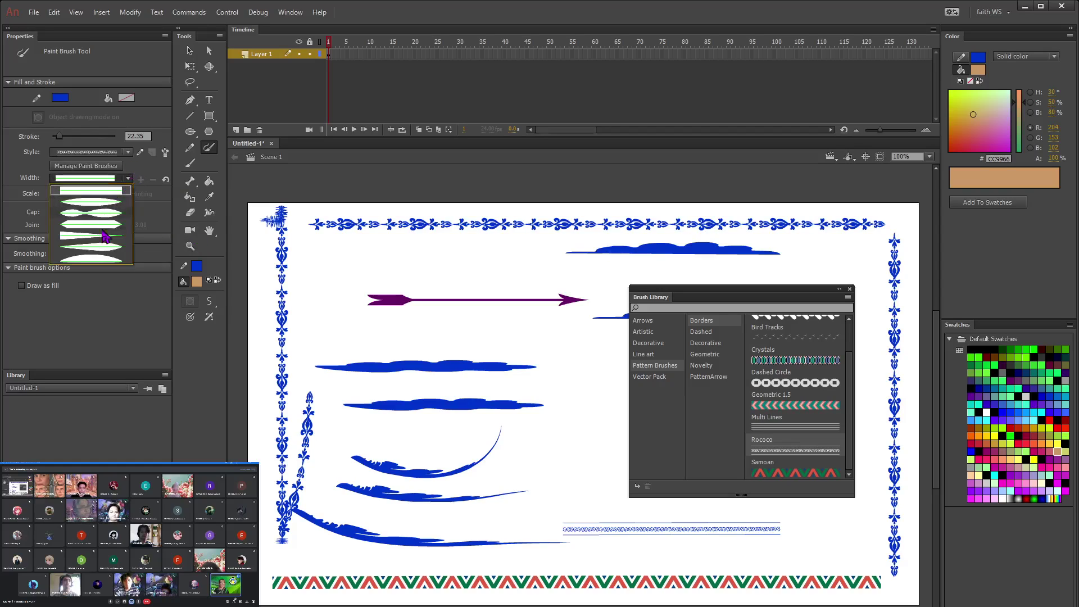
click(79, 235)
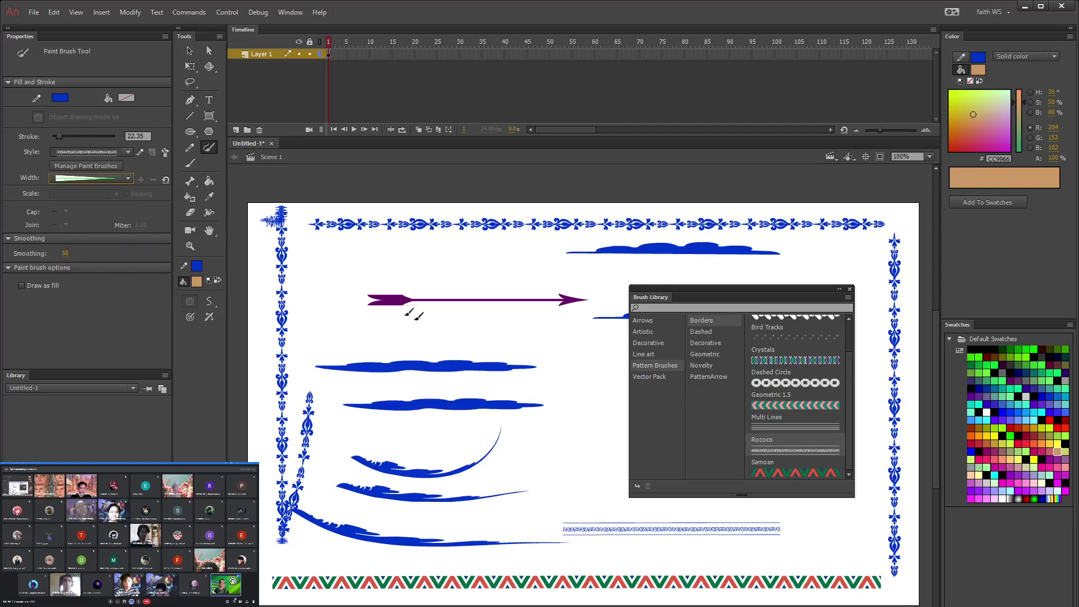
drag(332, 252, 511, 251)
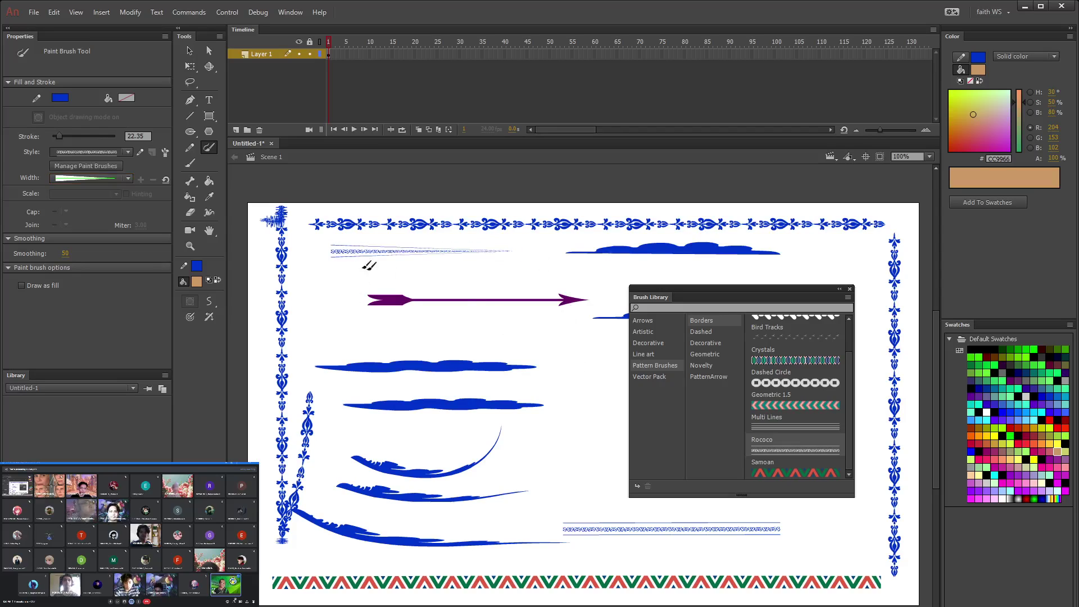
Step: Restore the uniform width profile and paint a horizontal Rococo stroke just below the purple arrow
click(129, 178)
click(93, 190)
drag(325, 319, 542, 320)
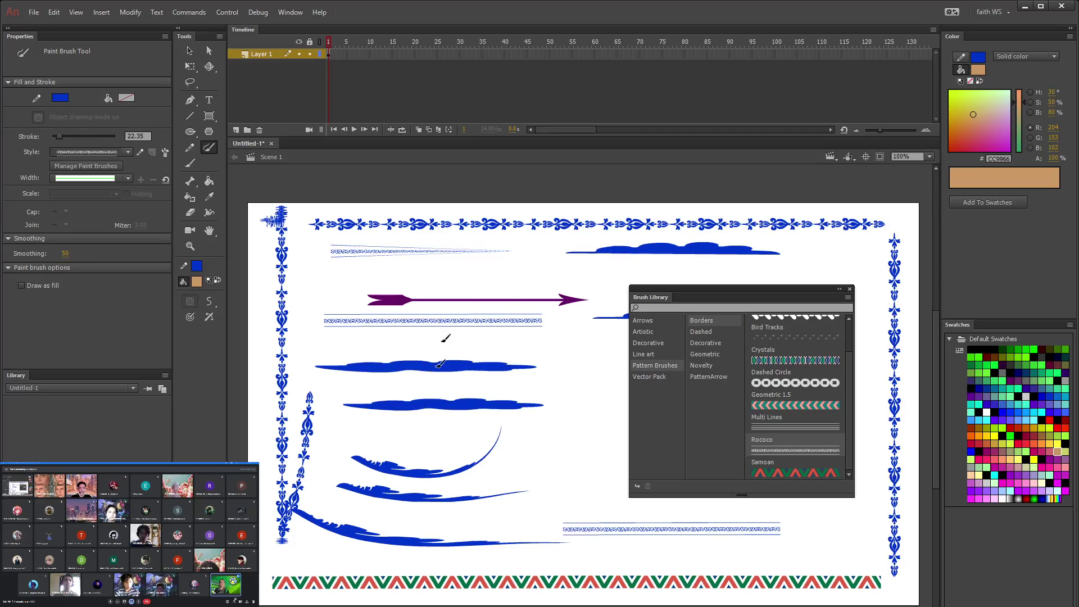
Step: Select all the painted strokes with the Selection tool, delete them, and close the Brush Library
click(213, 305)
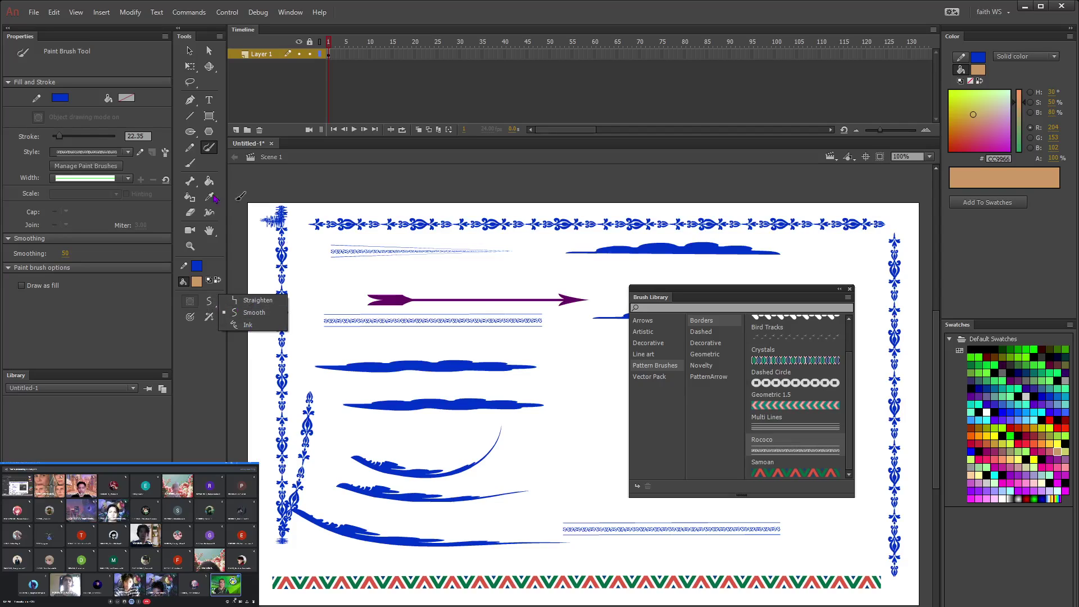
click(190, 164)
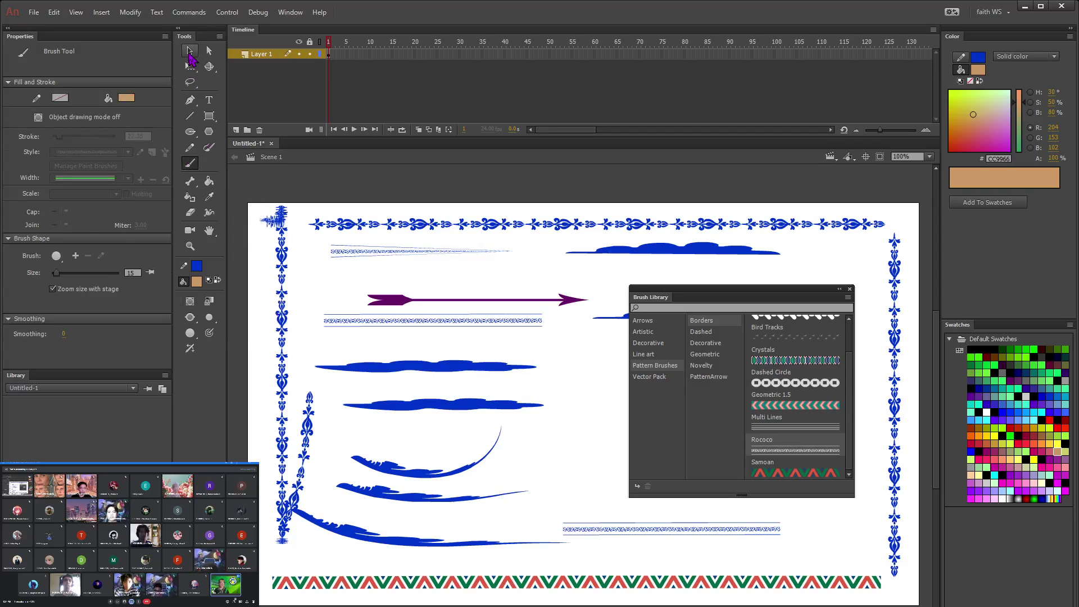
click(189, 50)
drag(259, 208, 896, 588)
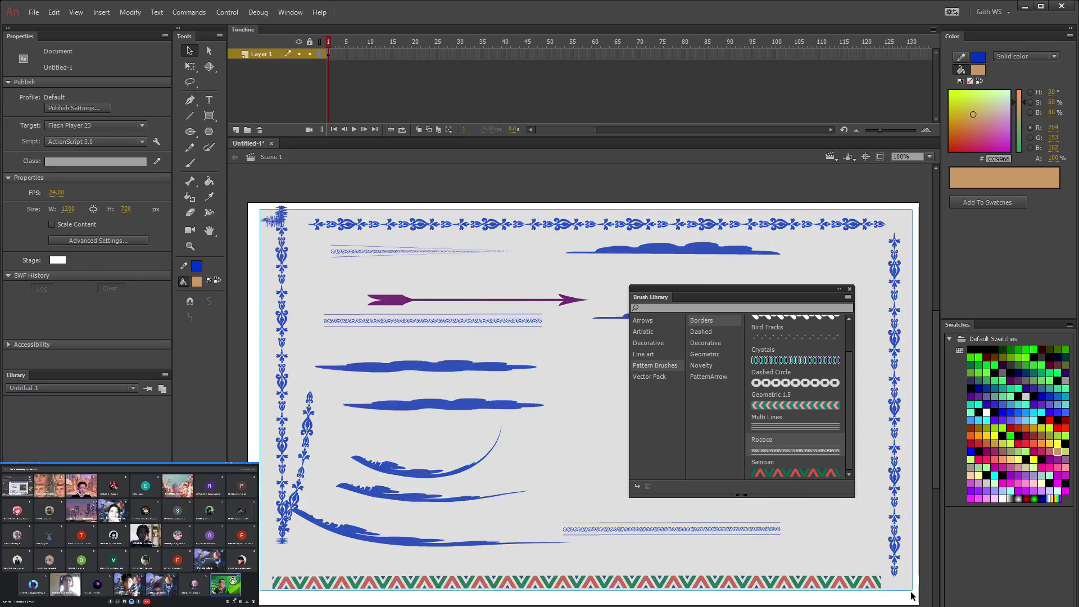
key(Delete)
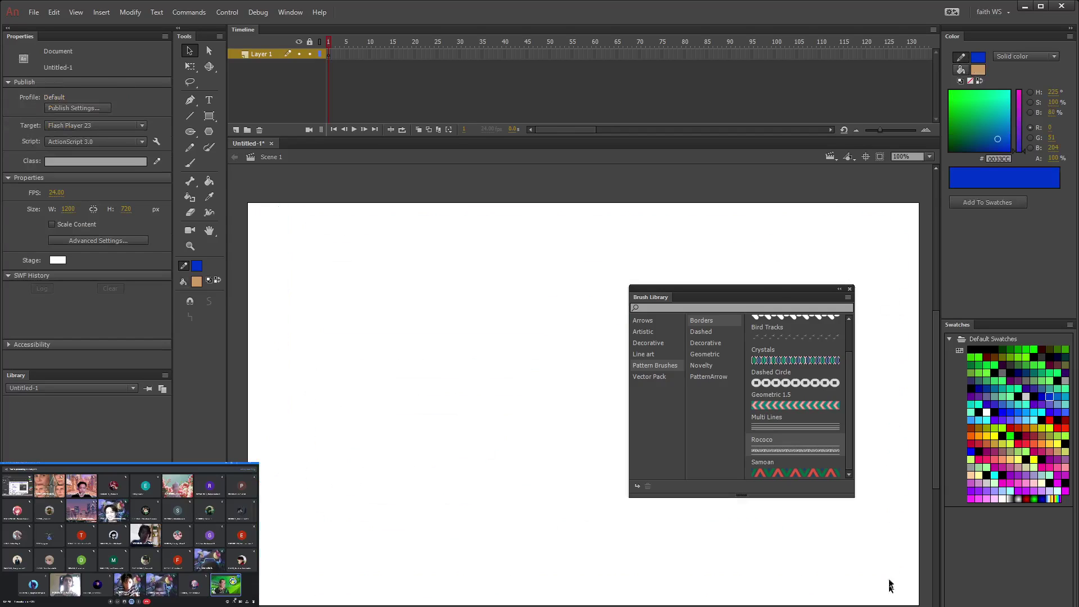
click(850, 289)
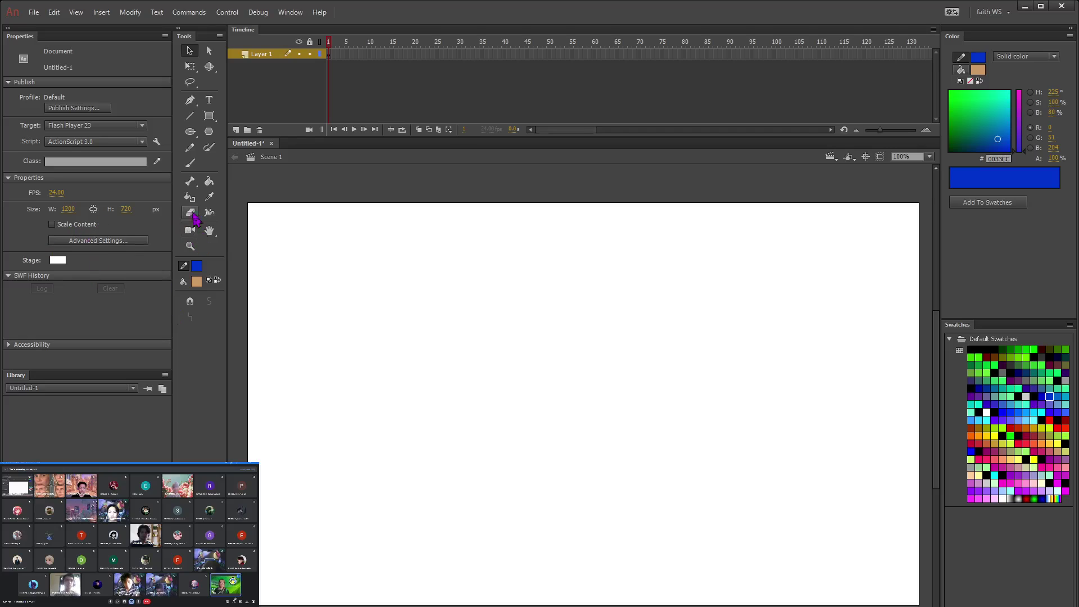
Step: Activate the Brush tool and go through its brush size options
click(190, 166)
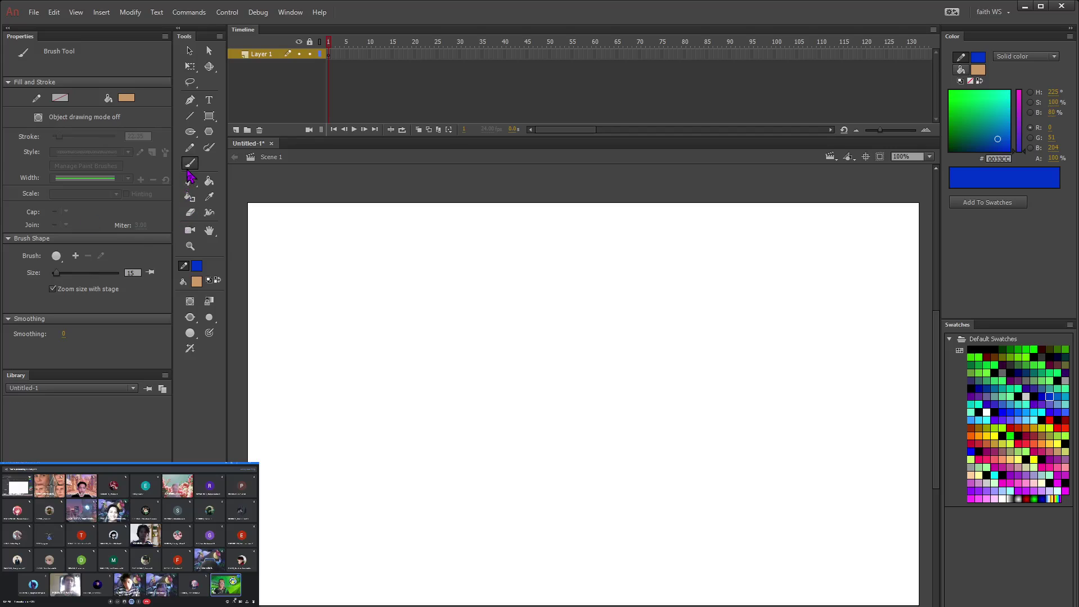
click(191, 334)
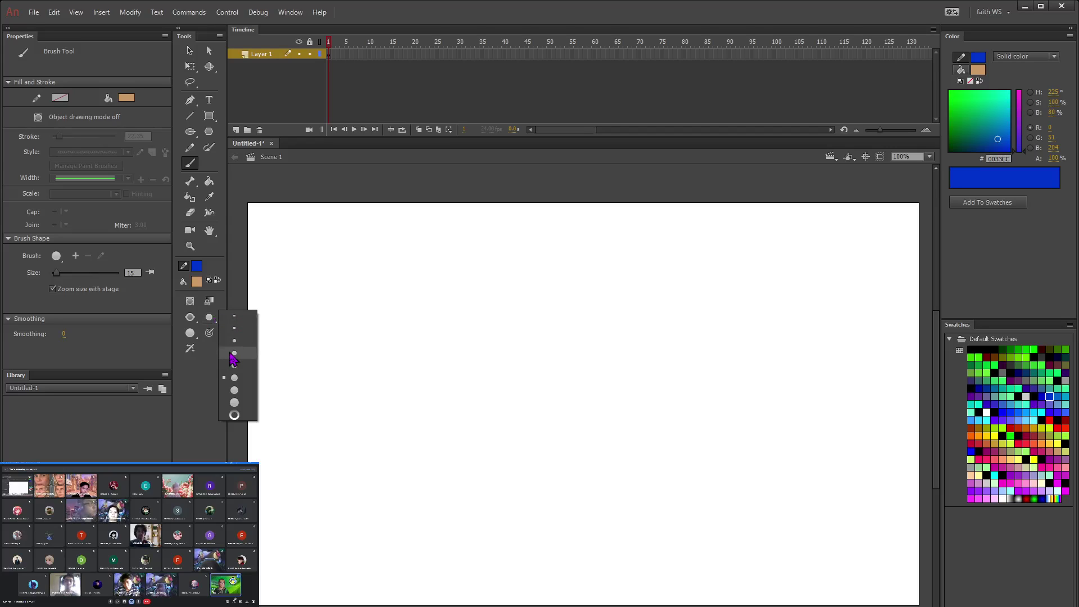
click(235, 390)
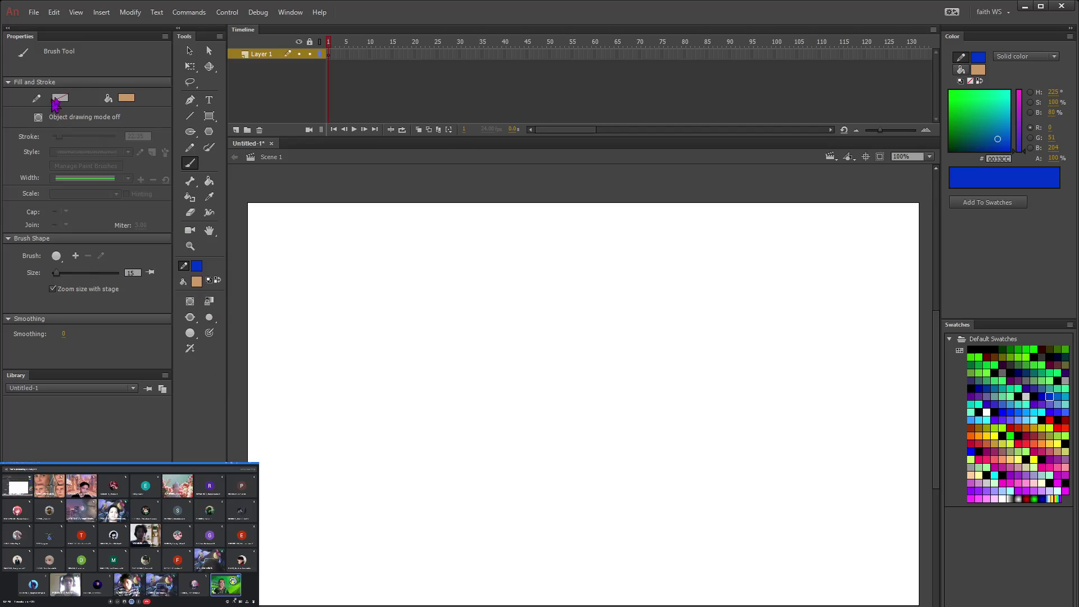
Step: Set the Brush tool's fill color to light blue #0099FF and paint a stepped horizontal stroke across the upper half of the stage
click(127, 98)
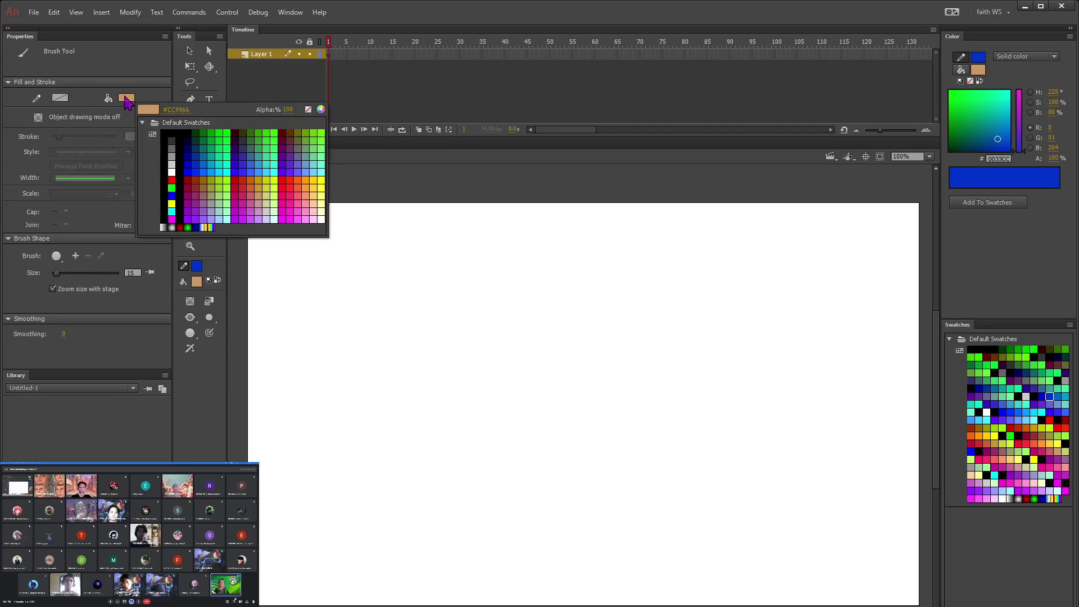
click(194, 165)
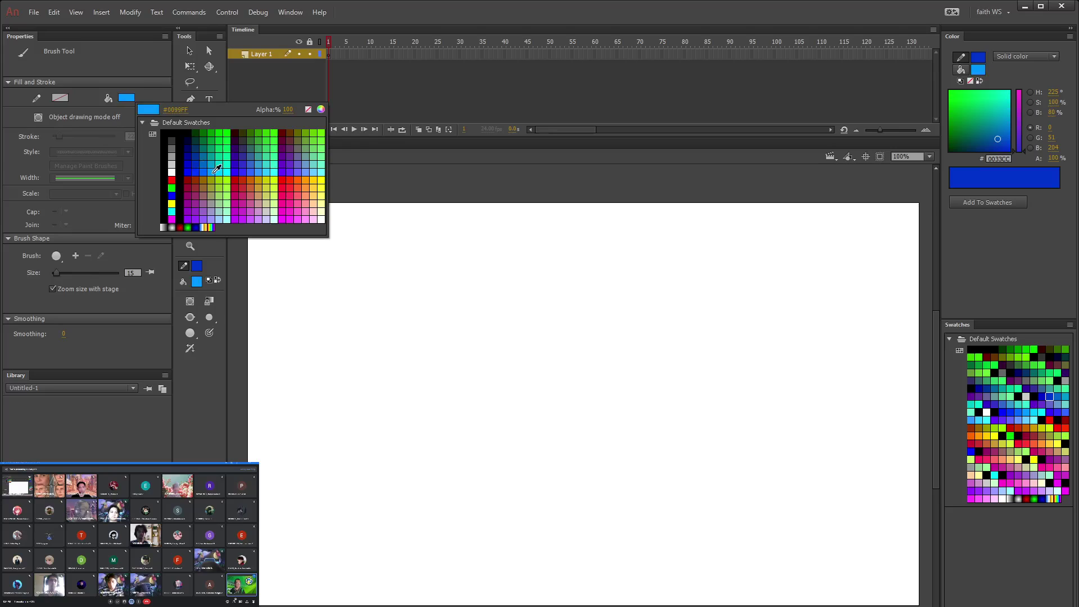
click(216, 169)
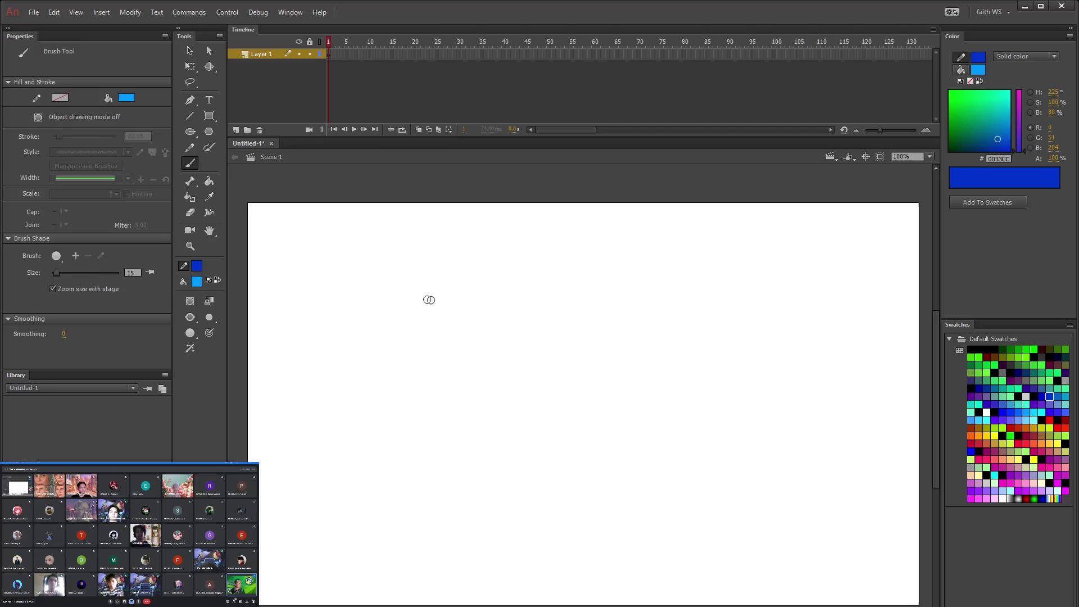
mouse_move(392, 309)
mouse_down()
mouse_move(744, 312)
mouse_move(827, 289)
mouse_up()
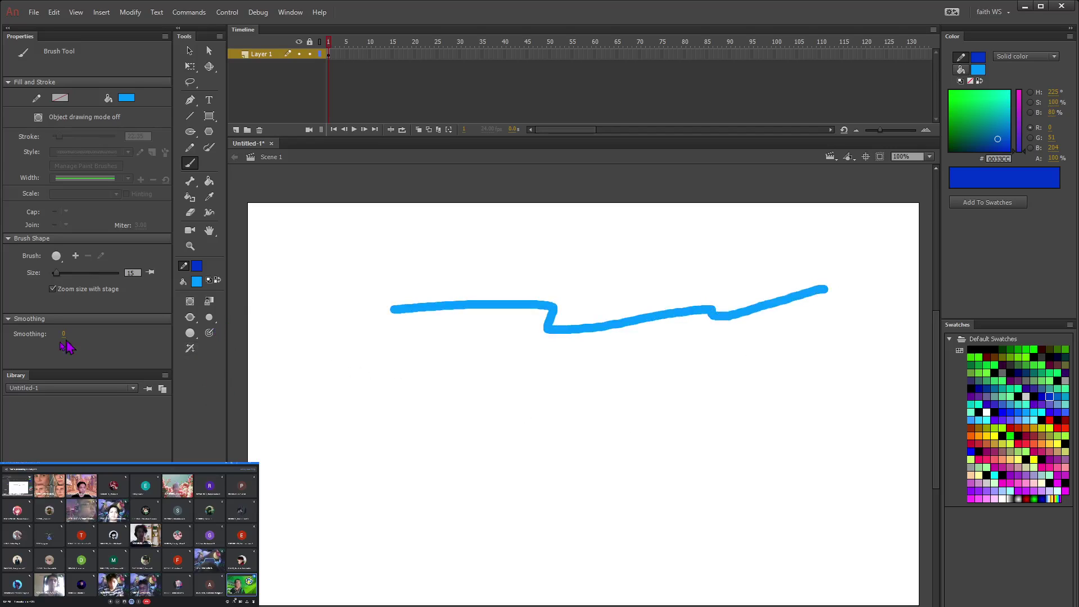
Step: Select the light blue stroke with the Selection tool and delete it
click(189, 50)
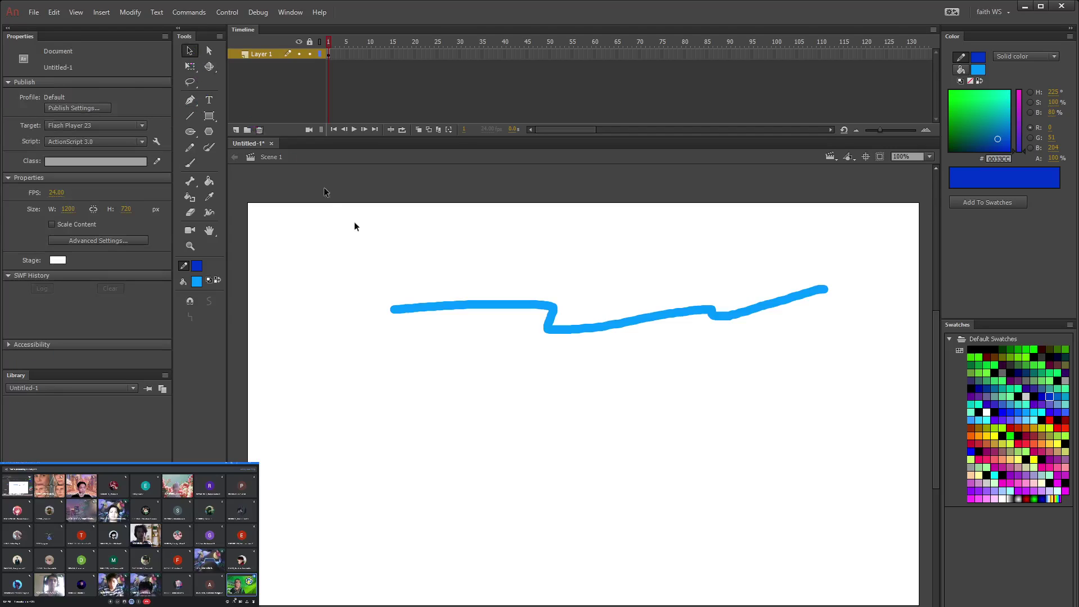
mouse_move(354, 250)
mouse_down()
mouse_move(645, 367)
mouse_move(870, 385)
mouse_up()
key(Delete)
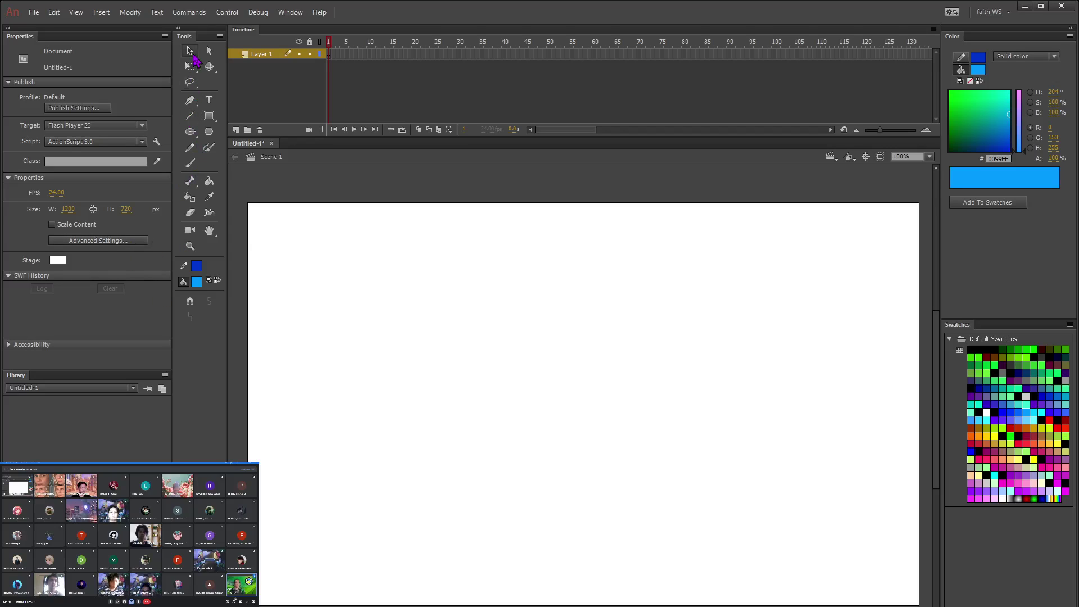
Step: Set the Brush tool's smoothing to 100 and paint a wavy stepped stroke across the upper half of the stage
click(190, 163)
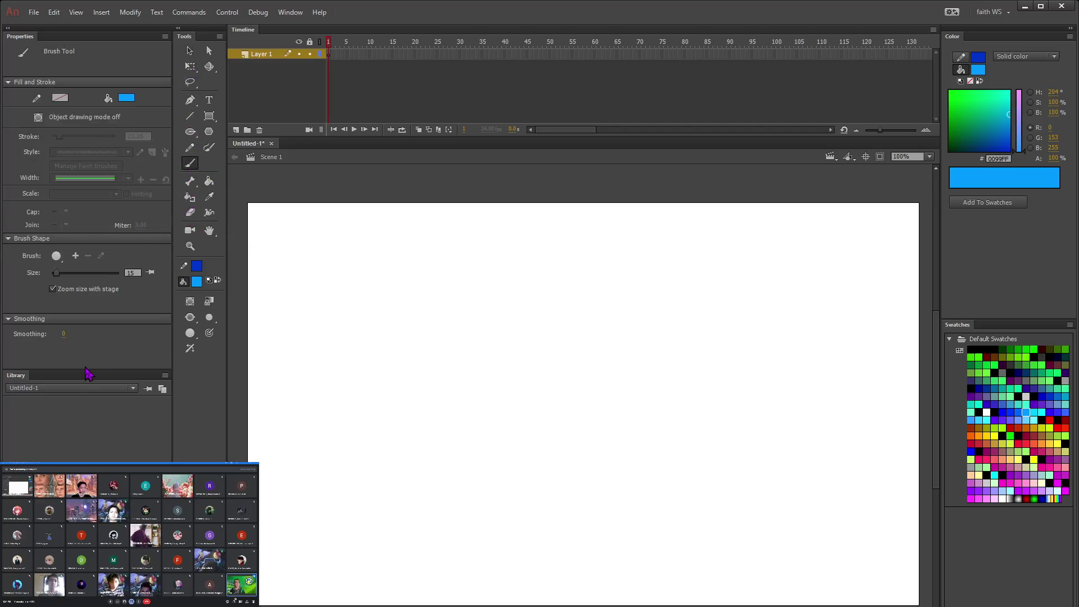
click(65, 334)
text(1)
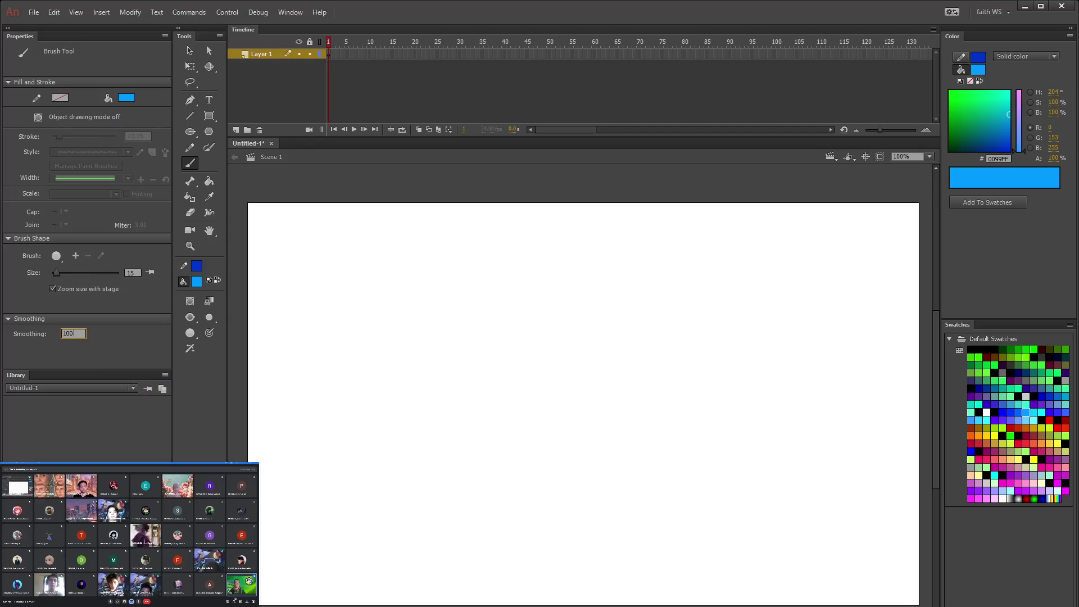
text(00)
key(Return)
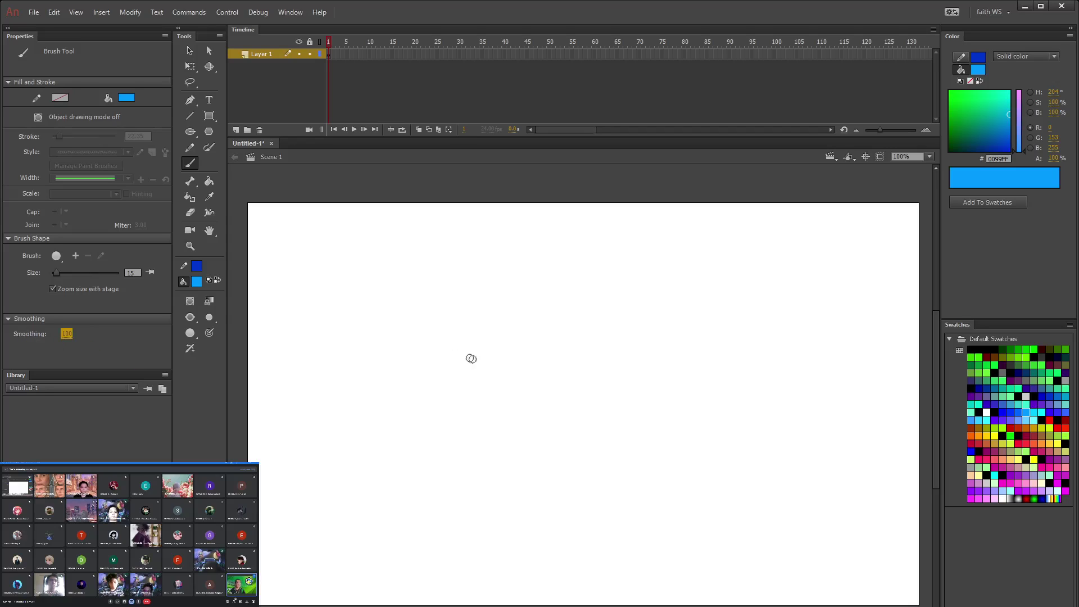
drag(343, 316, 843, 321)
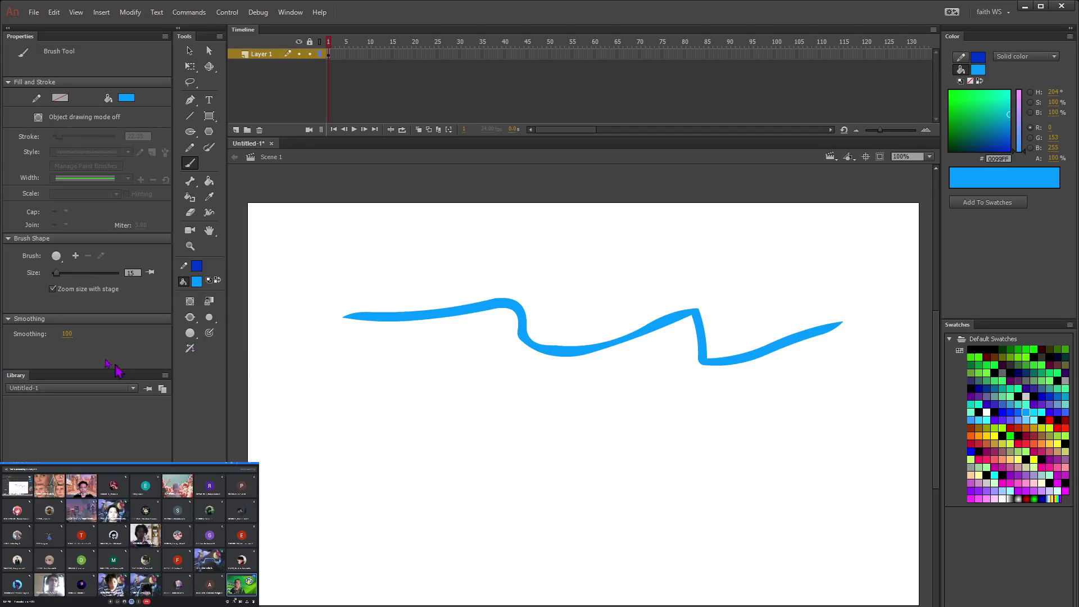
Step: Set the brush smoothing to 50 and paint a similar stepped stroke below the first one
click(66, 334)
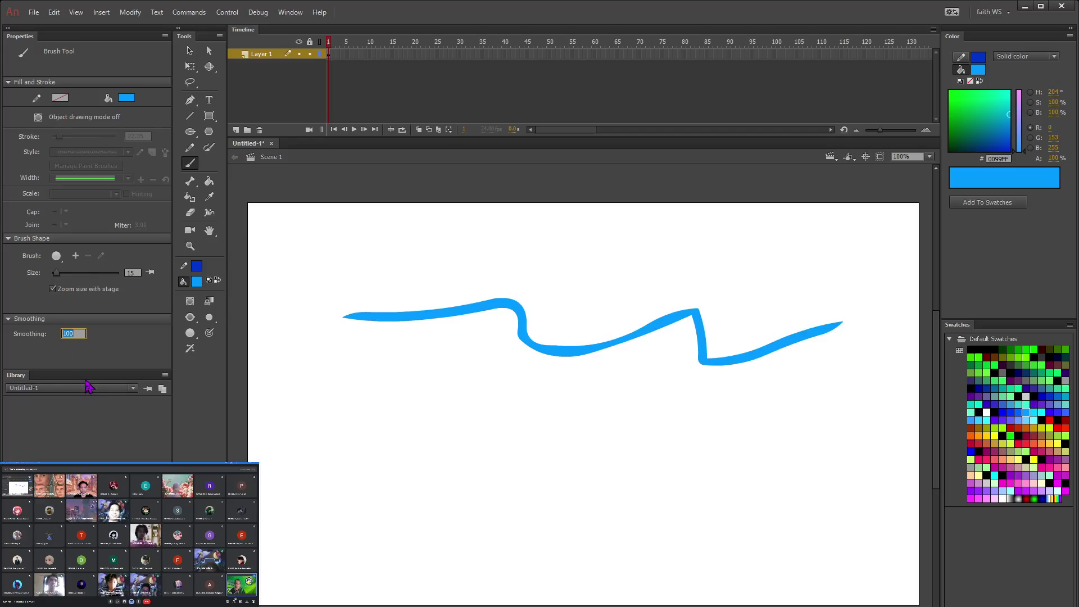
text(50)
key(Return)
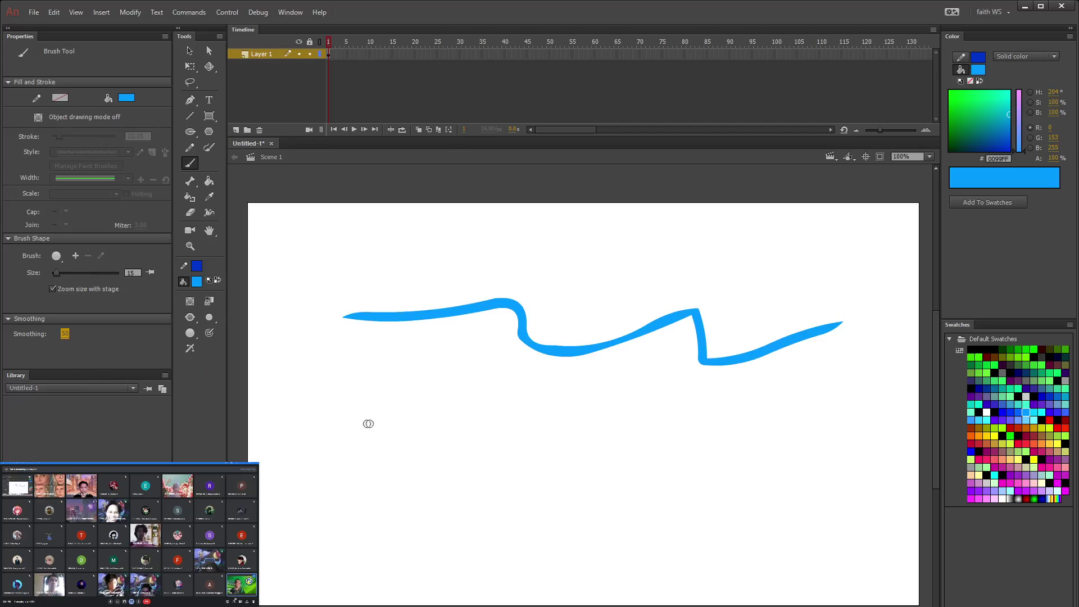
mouse_move(366, 440)
mouse_down()
mouse_move(529, 463)
mouse_move(838, 434)
mouse_up()
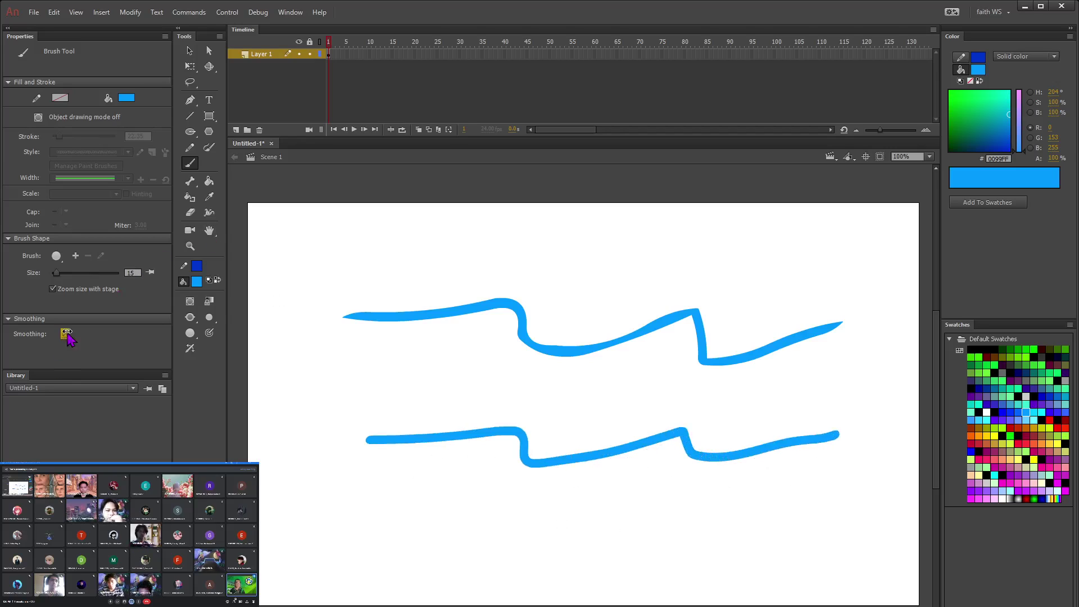
Step: Set the brush smoothing to 0 and paint a third stepped stroke below the other two
click(66, 333)
text(0)
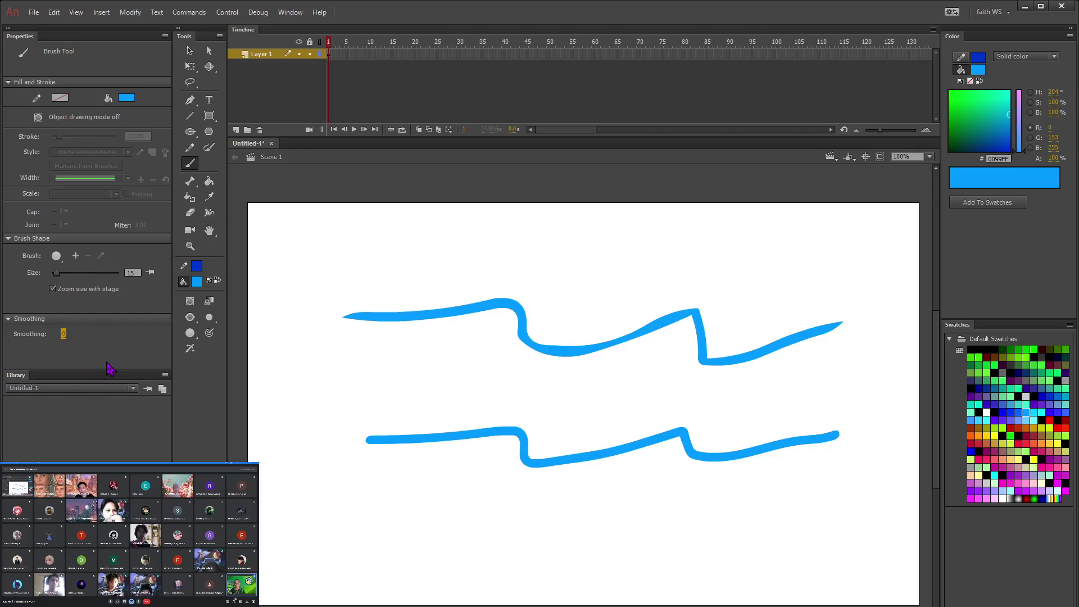
drag(388, 556, 887, 538)
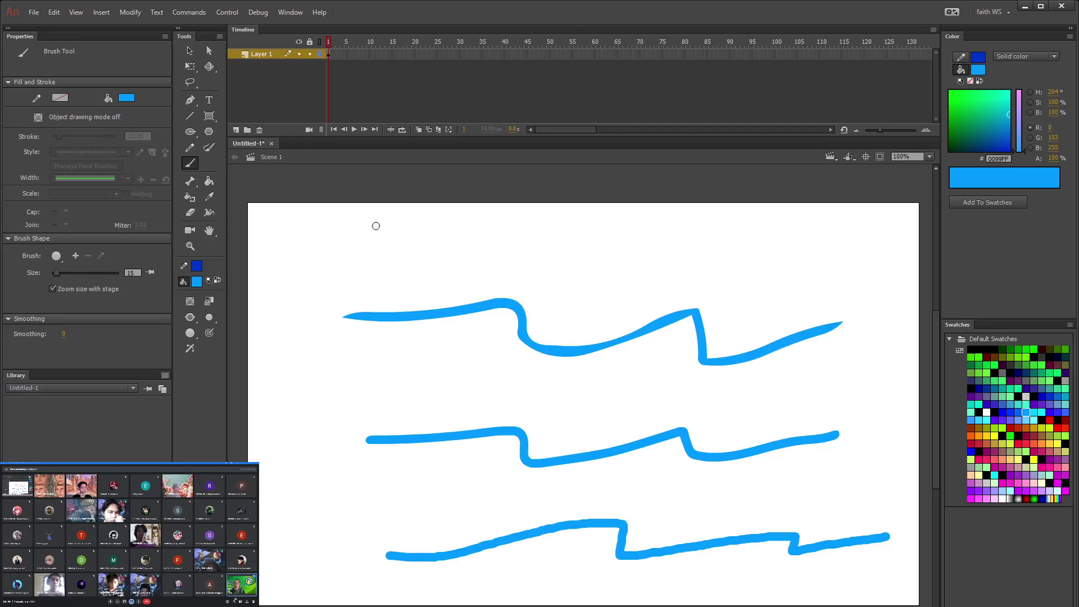
click(209, 51)
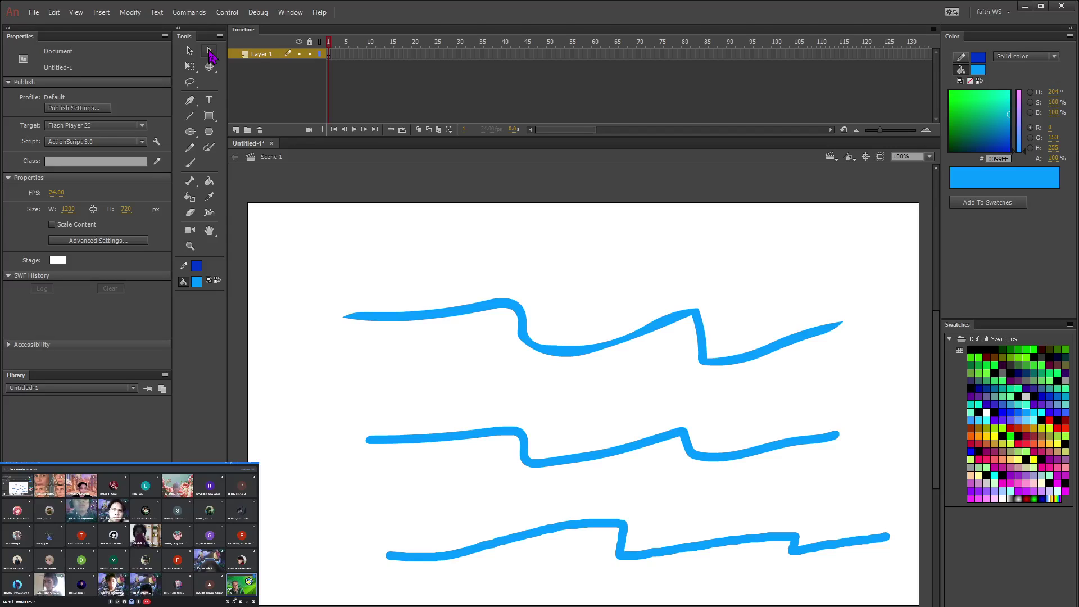
key(XF86AudioRaiseVolume)
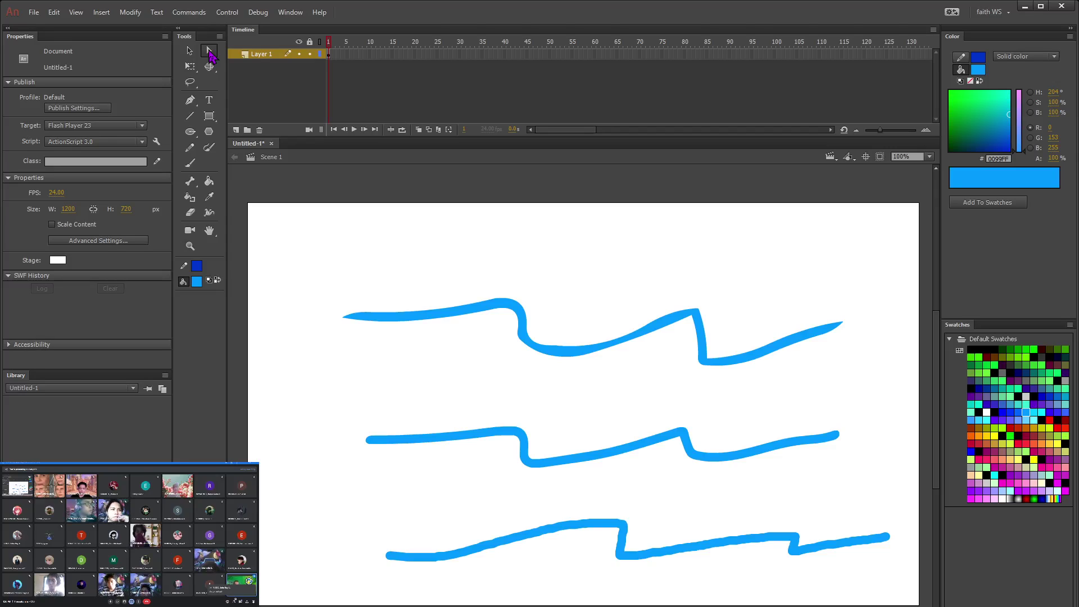
click(209, 53)
click(239, 603)
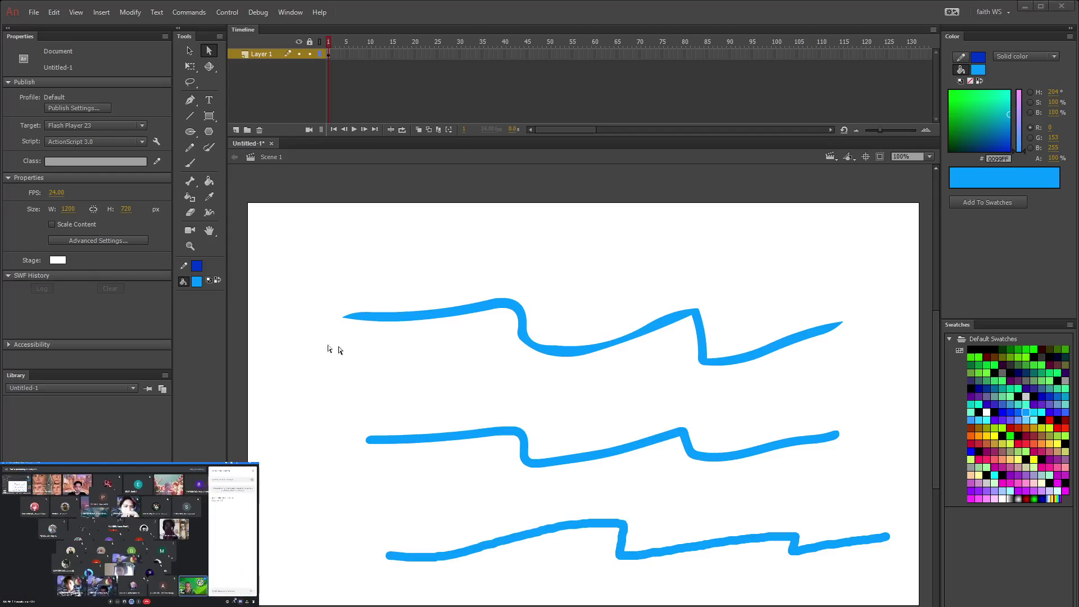
click(213, 55)
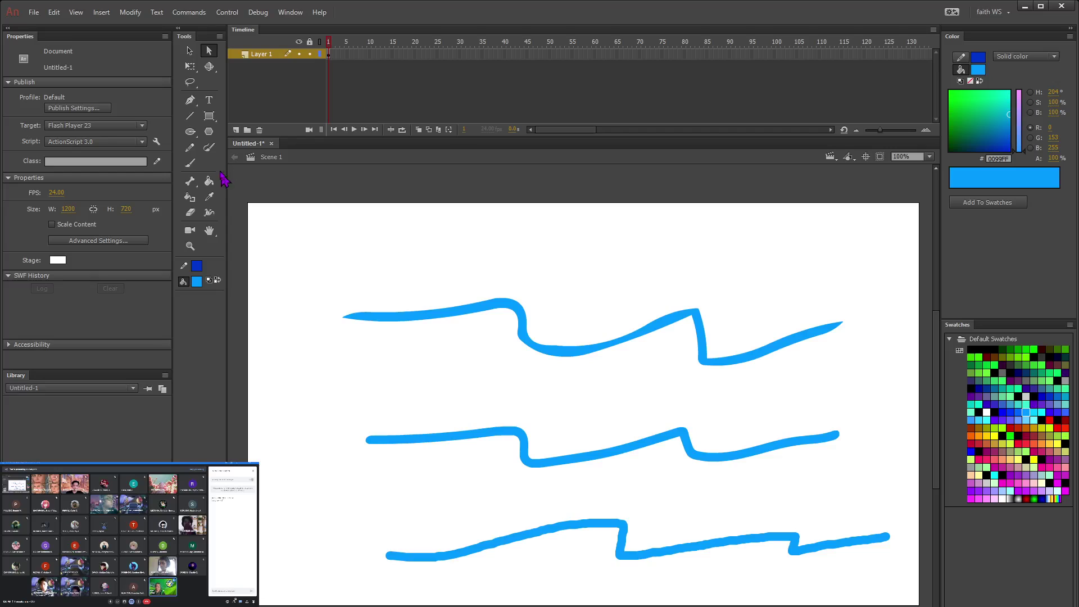
Step: Select all three strokes with the Selection tool, and inspect their anchor points with the Subselection tool
click(189, 50)
mouse_move(318, 231)
mouse_down()
mouse_move(584, 496)
mouse_move(899, 593)
mouse_up()
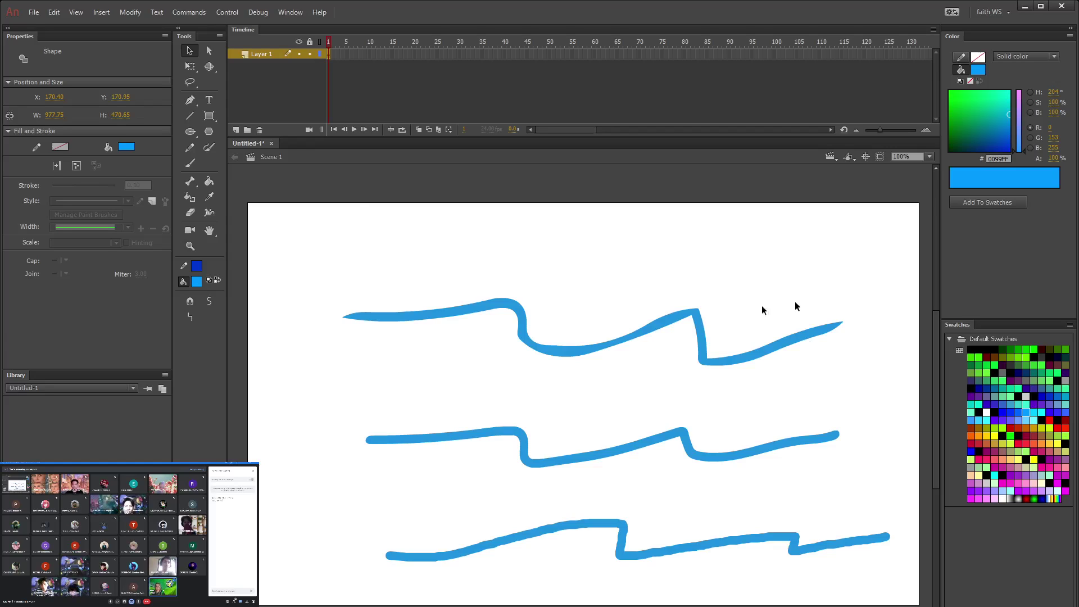
click(209, 51)
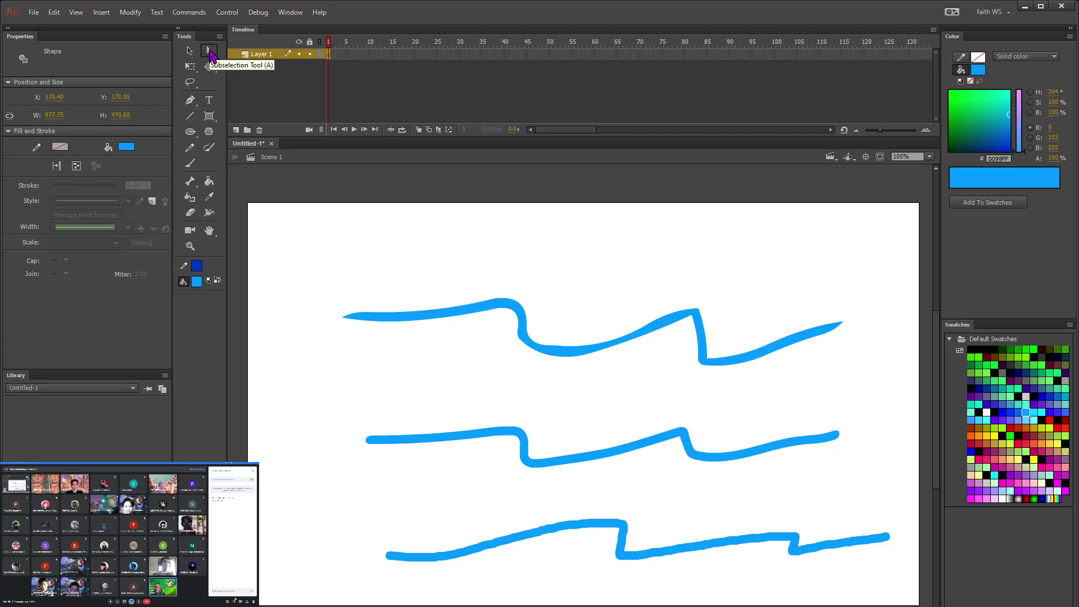
mouse_move(298, 243)
mouse_down()
mouse_move(703, 573)
mouse_move(904, 595)
mouse_up()
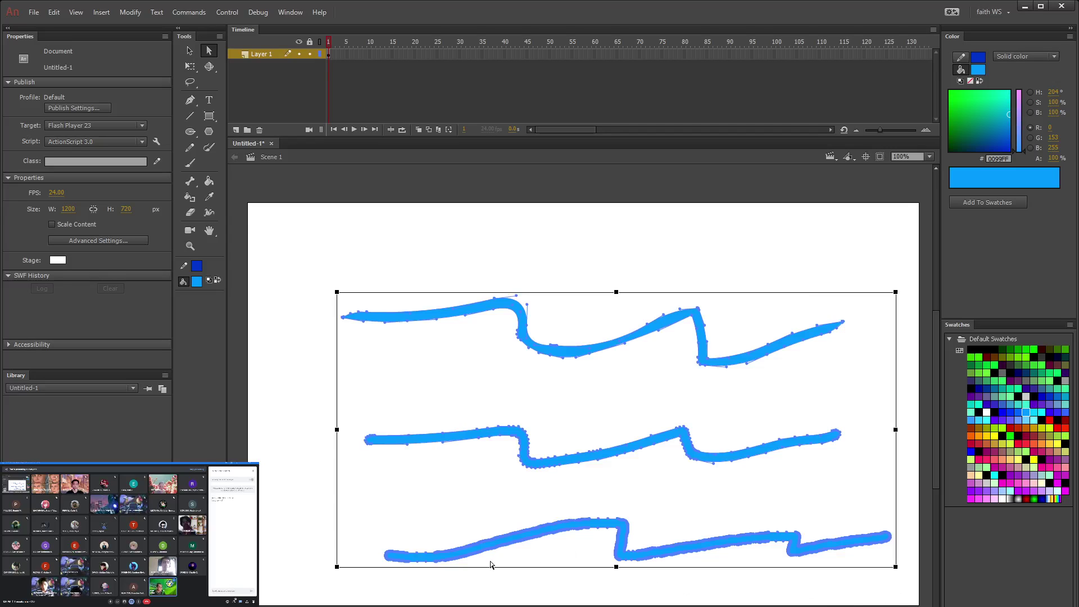
scroll(490, 564, up, 2)
scroll(504, 558, up, 5)
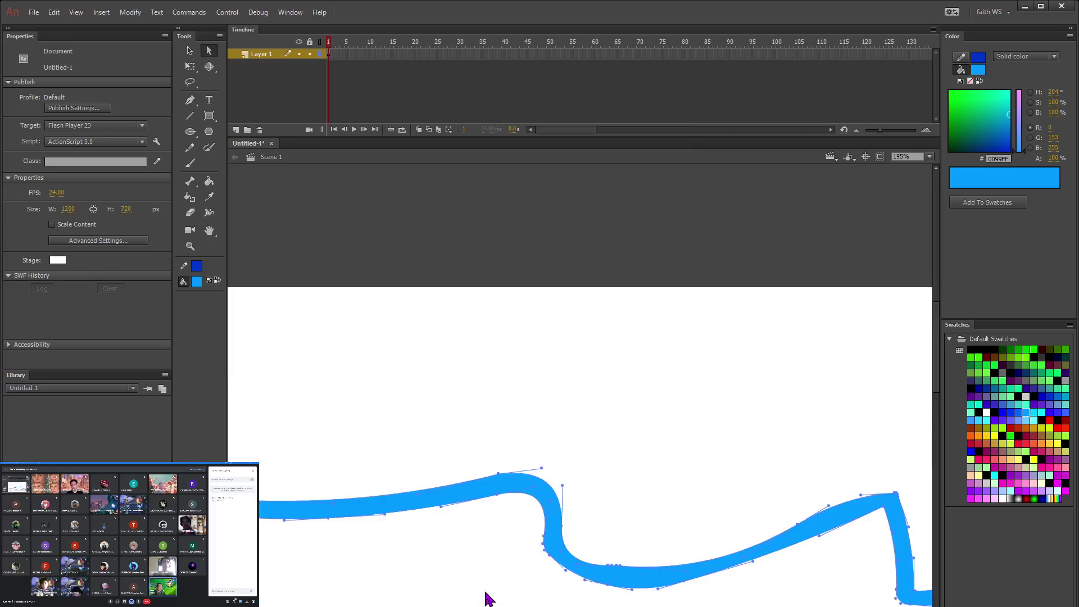
scroll(488, 596, down, 2)
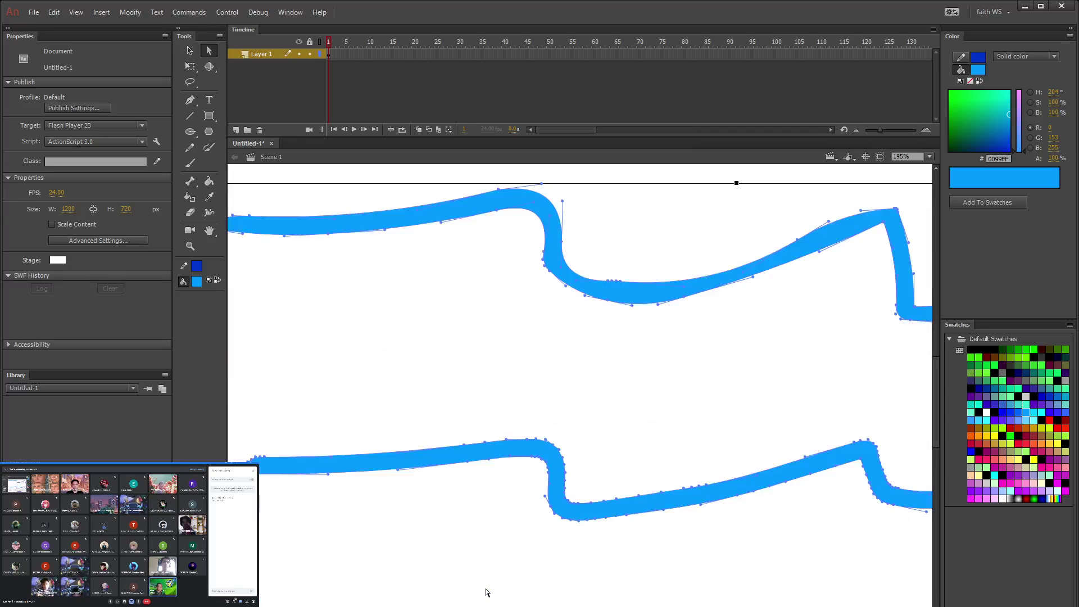
Step: Move all three strokes slightly upward with the Subselection tool
key(ctrl+a)
key(ctrl+1)
click(880, 167)
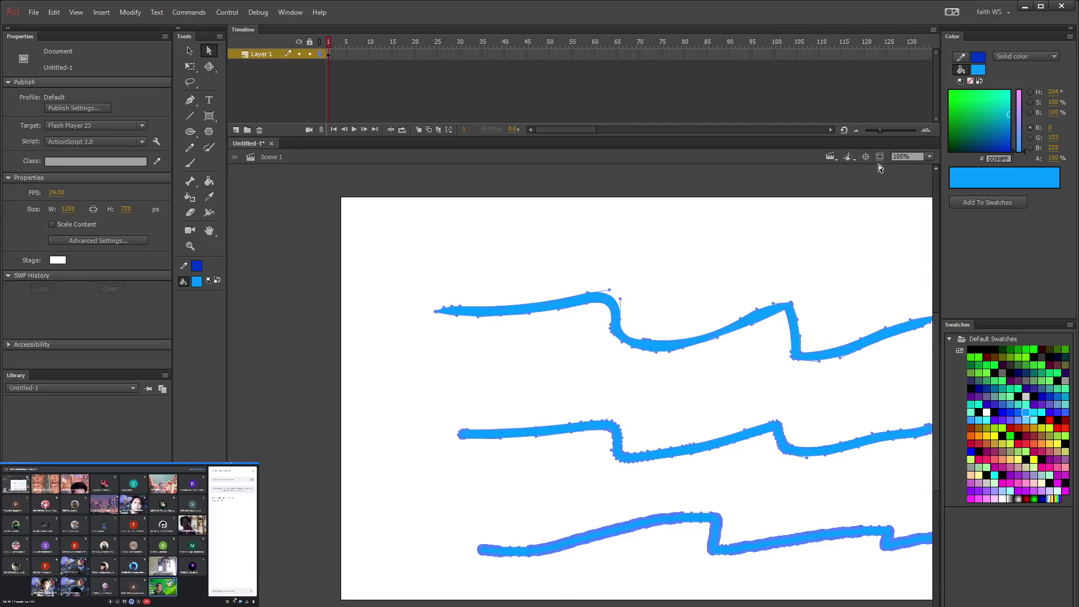
click(929, 157)
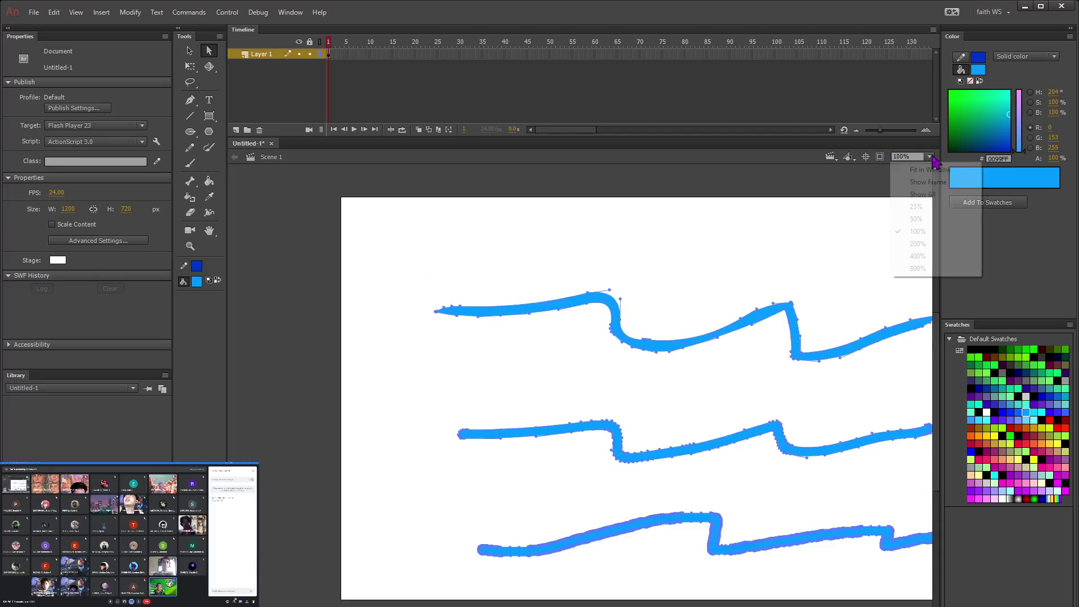
click(922, 170)
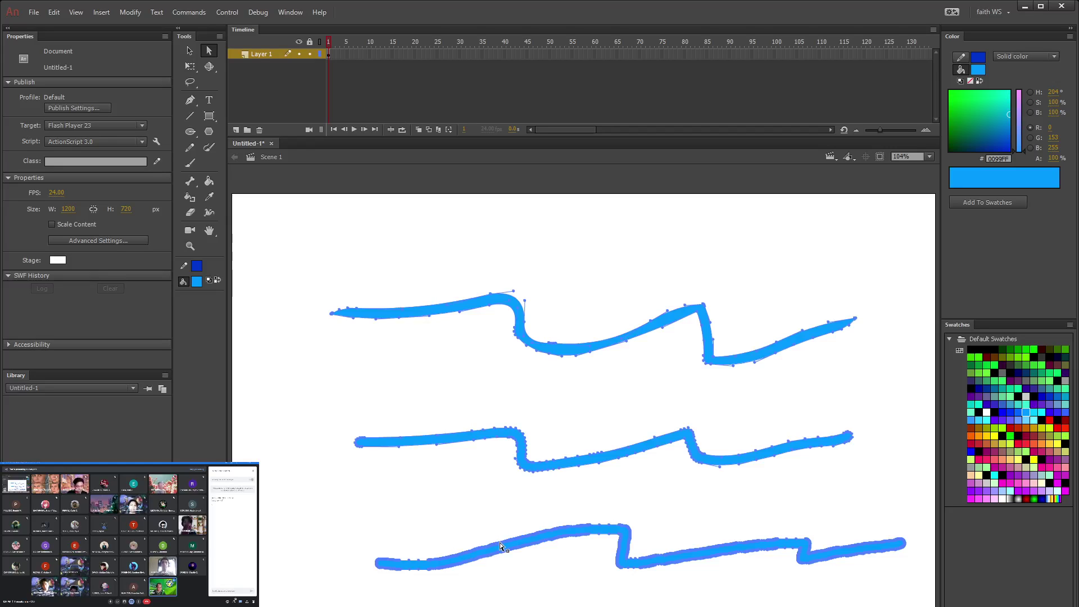
drag(500, 542, 503, 533)
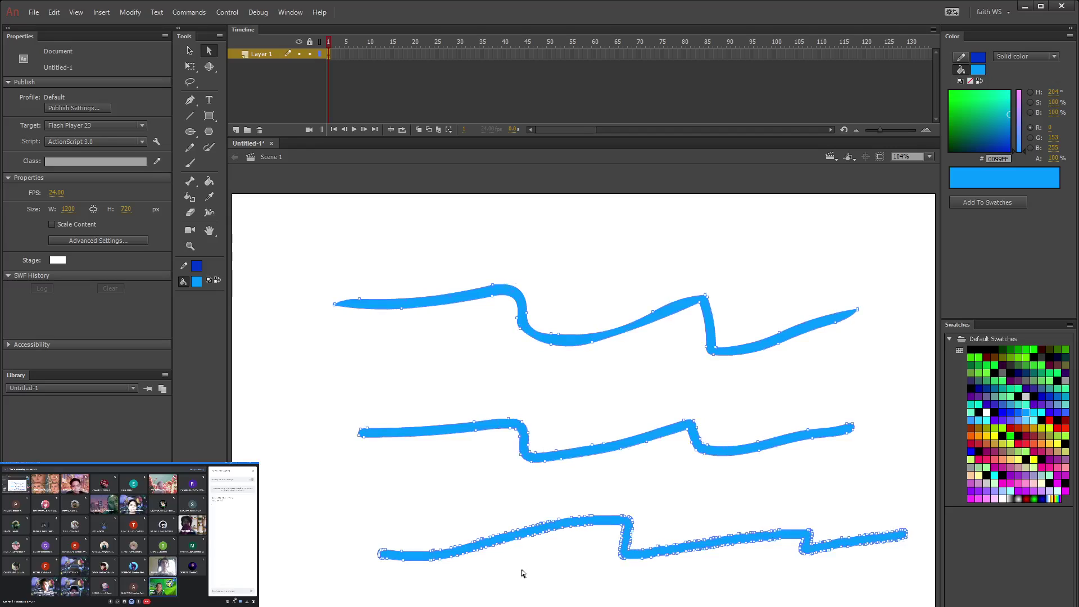
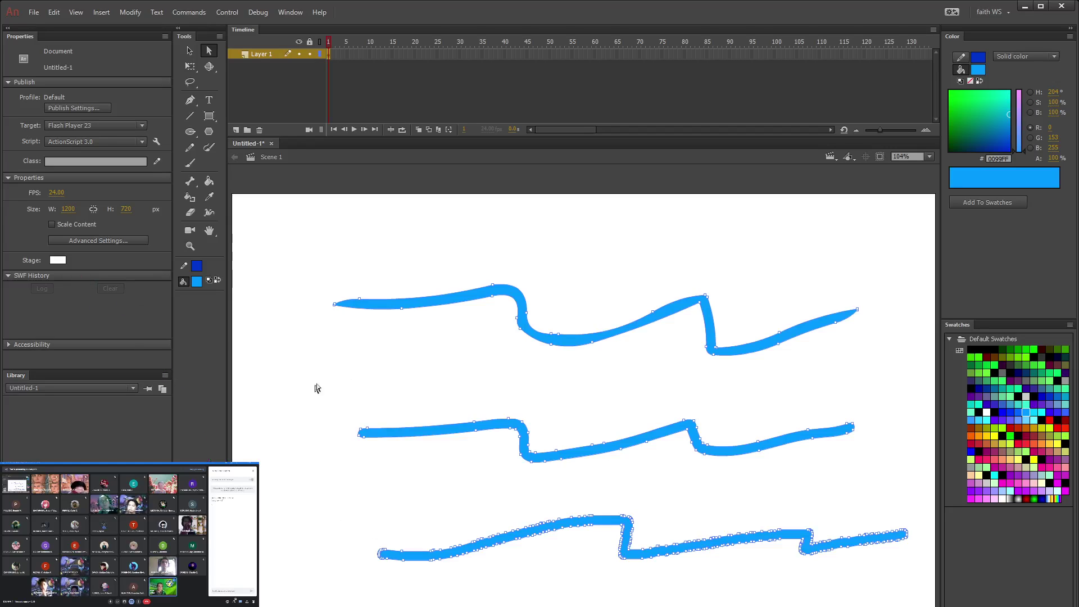
Step: Compare the anchor points of the middle, upper and lower strokes by selecting each one separately with the Subselection tool
drag(502, 453, 903, 470)
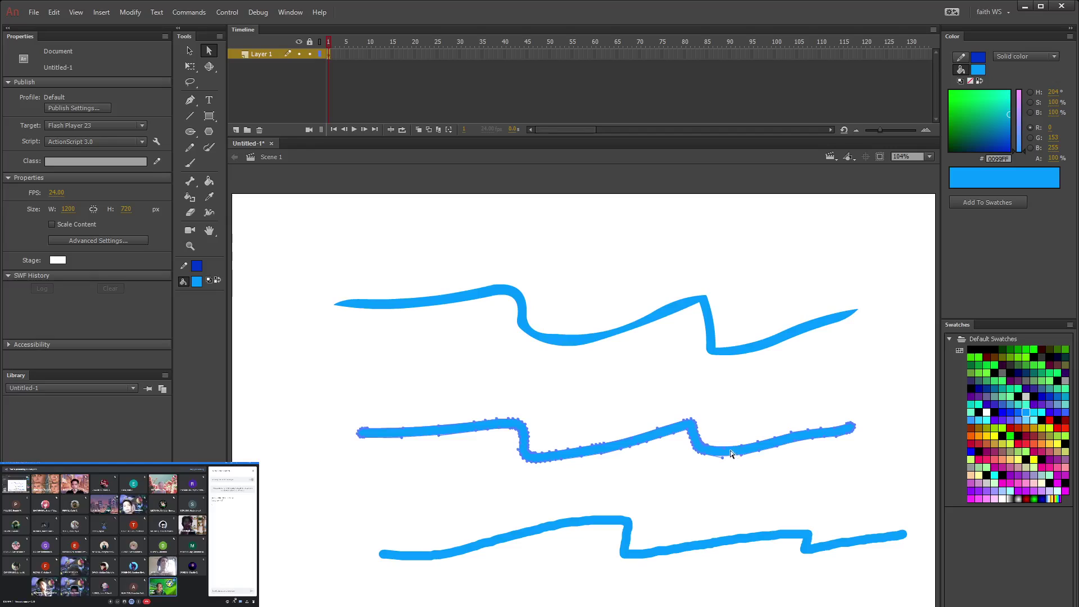
click(725, 419)
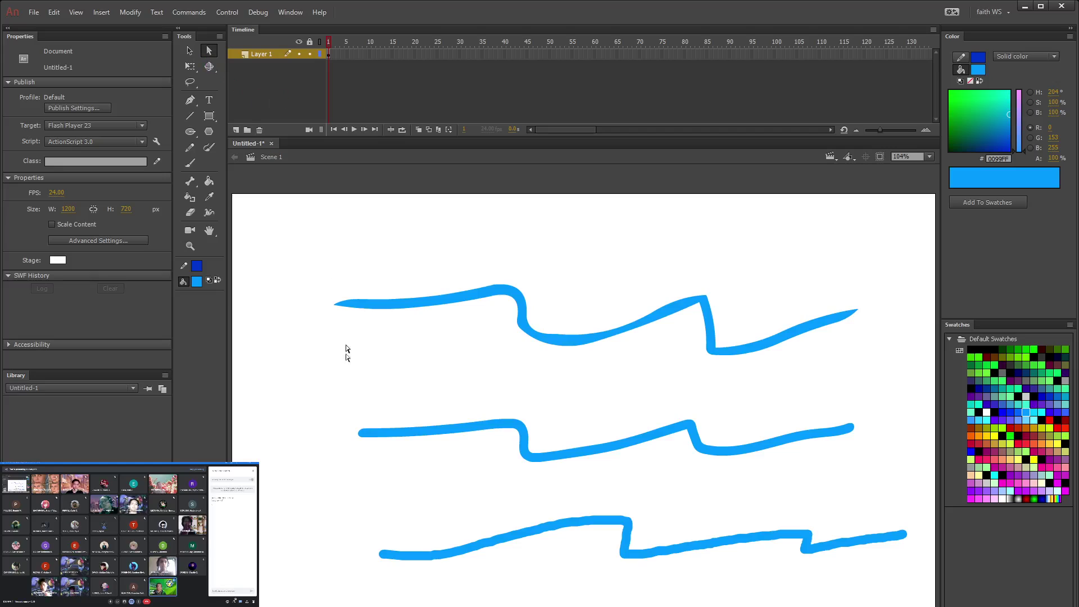
drag(348, 416, 873, 482)
drag(289, 277, 871, 380)
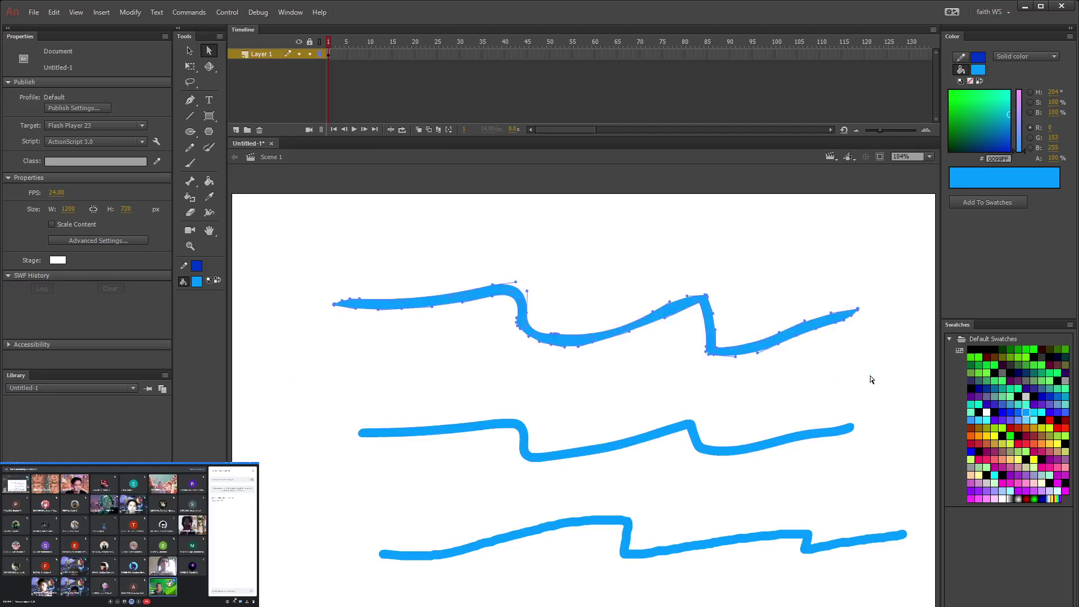
mouse_move(318, 490)
mouse_down()
mouse_move(600, 561)
mouse_move(905, 591)
mouse_up()
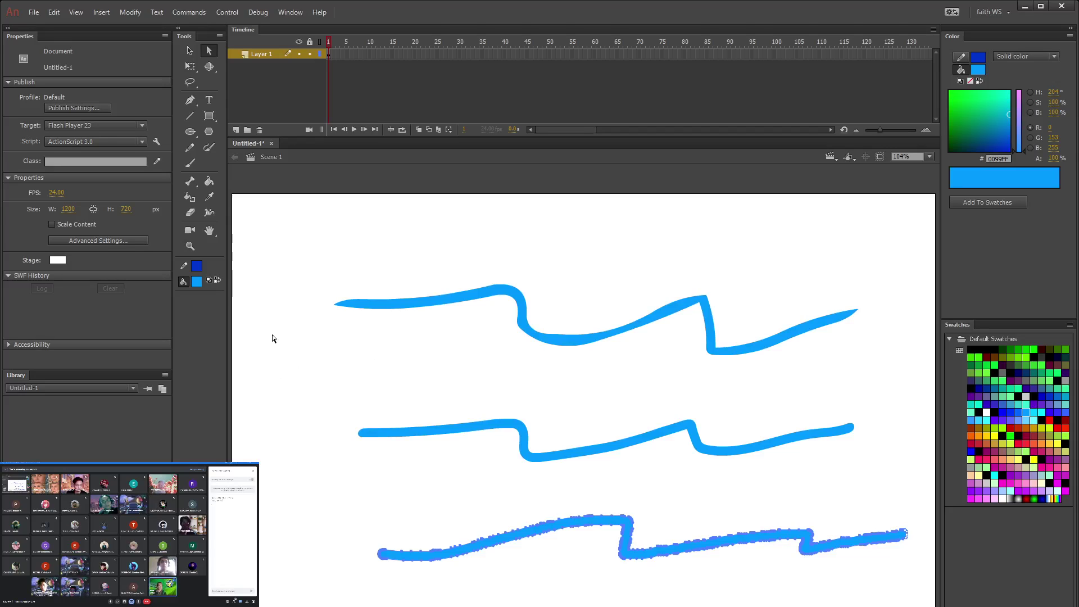
Step: Select all three blue strokes on the stage with the Selection tool and delete them
click(190, 52)
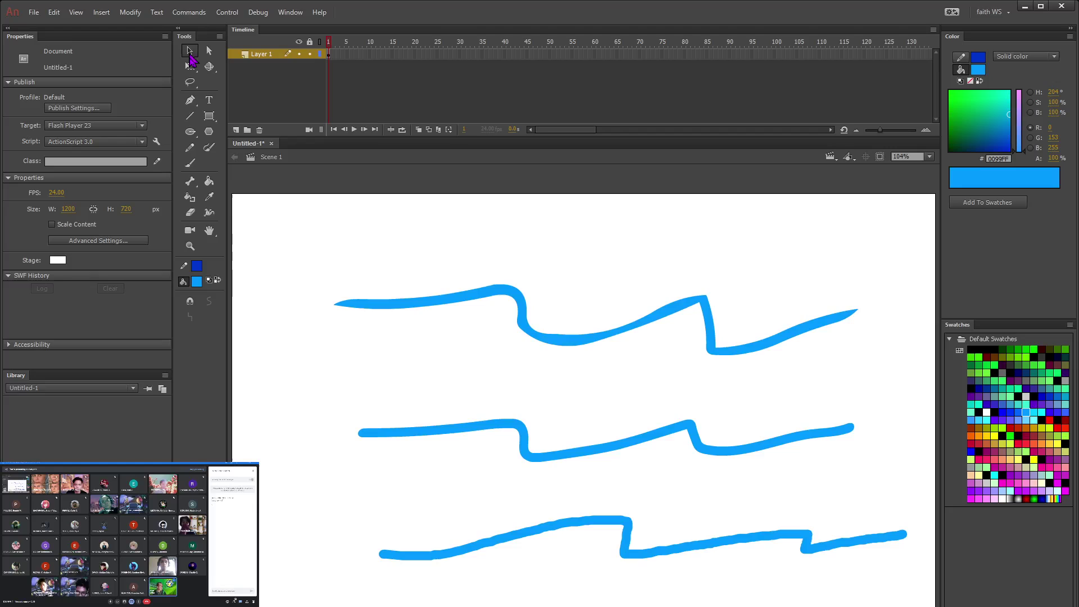
mouse_move(300, 236)
mouse_down()
mouse_move(699, 508)
mouse_move(908, 590)
mouse_up()
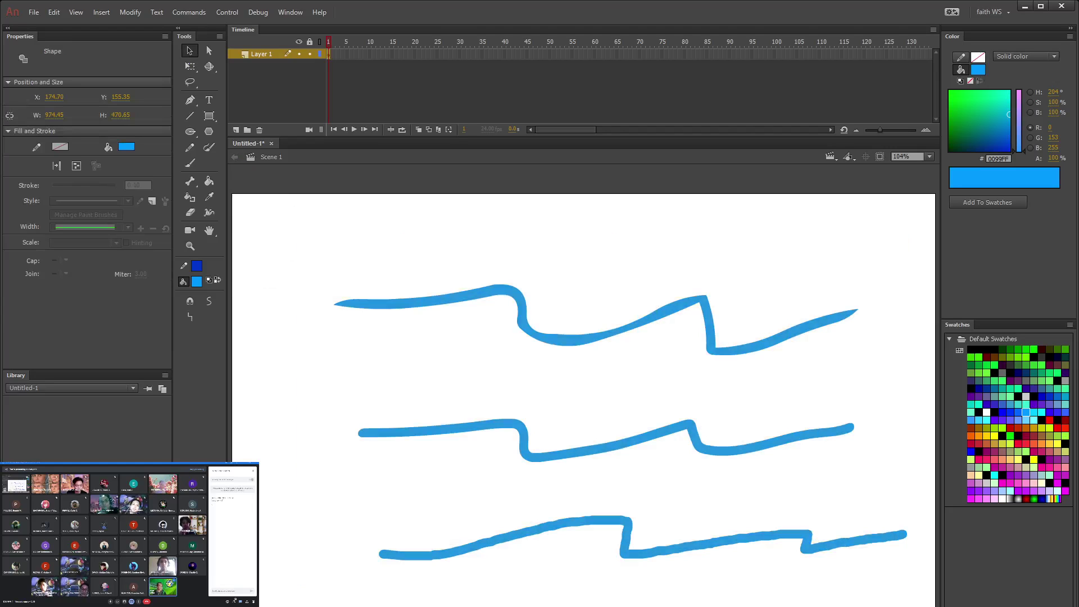
key(Delete)
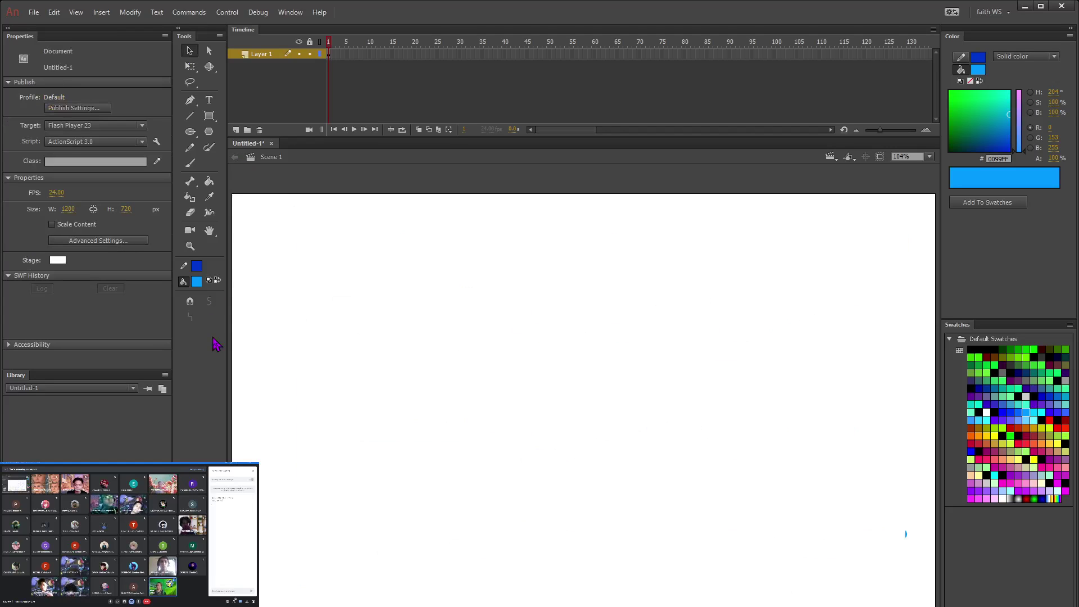
Step: Set the Brush tool to size 18 and paint a short horizontal blue stroke in the stage's upper-left area
click(190, 164)
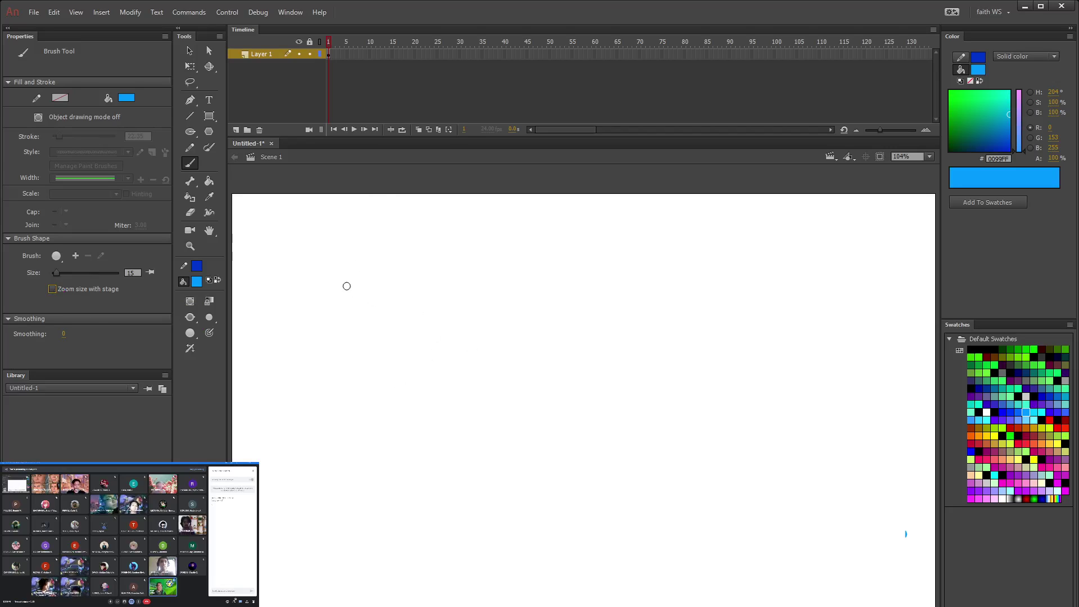
click(194, 336)
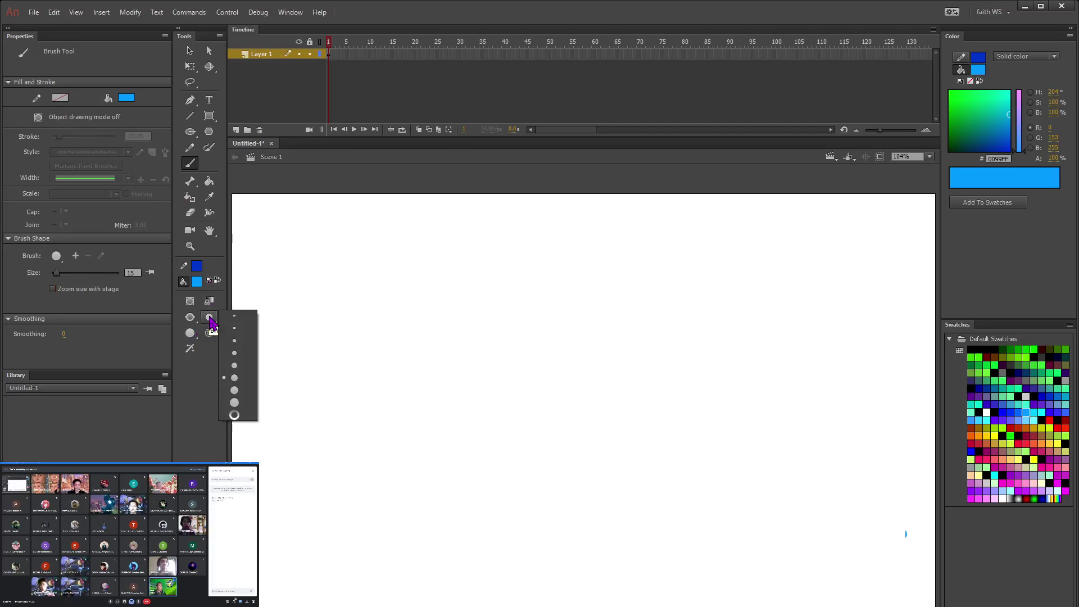
click(232, 392)
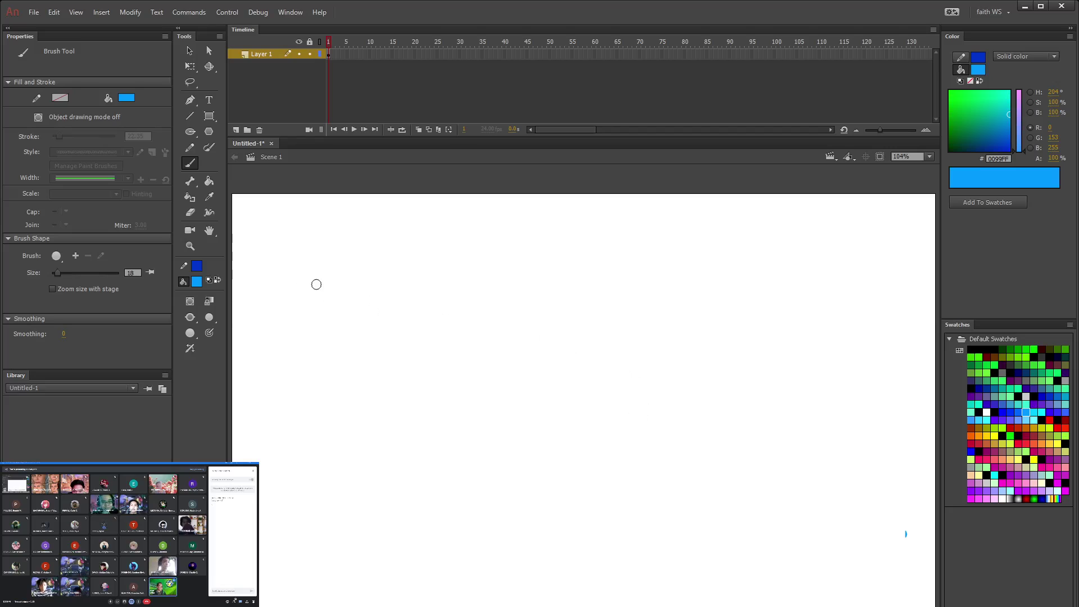
drag(305, 282, 412, 287)
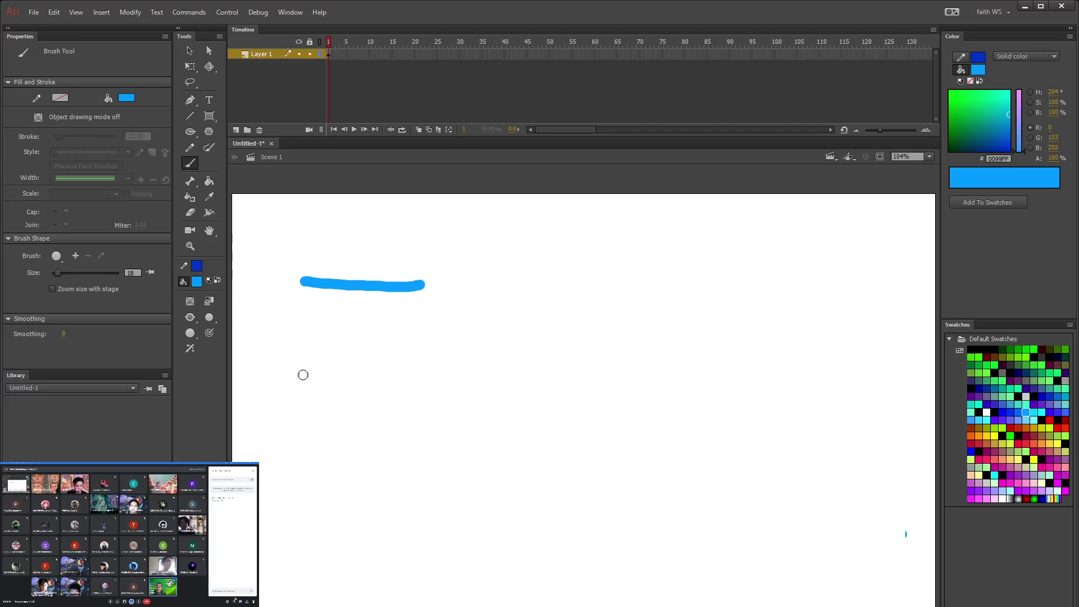
Step: Paint four more short blue strokes stepping down below the first, each at a higher zoom level, with Zoom size with stage off
key(ctrl+=)
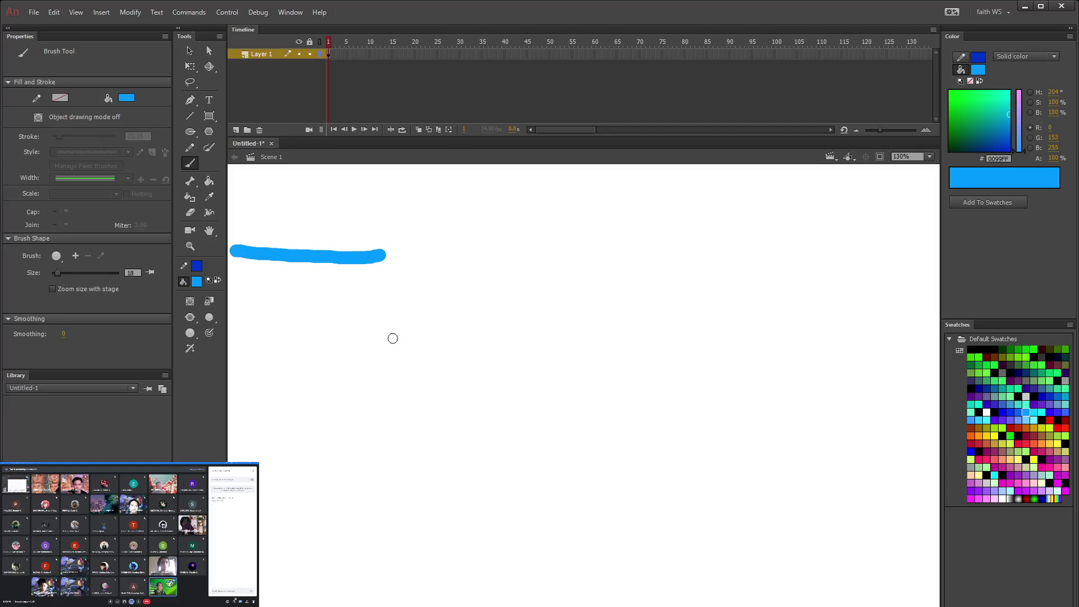
drag(290, 284, 405, 288)
key(ctrl+equal)
key(ctrl+equal)
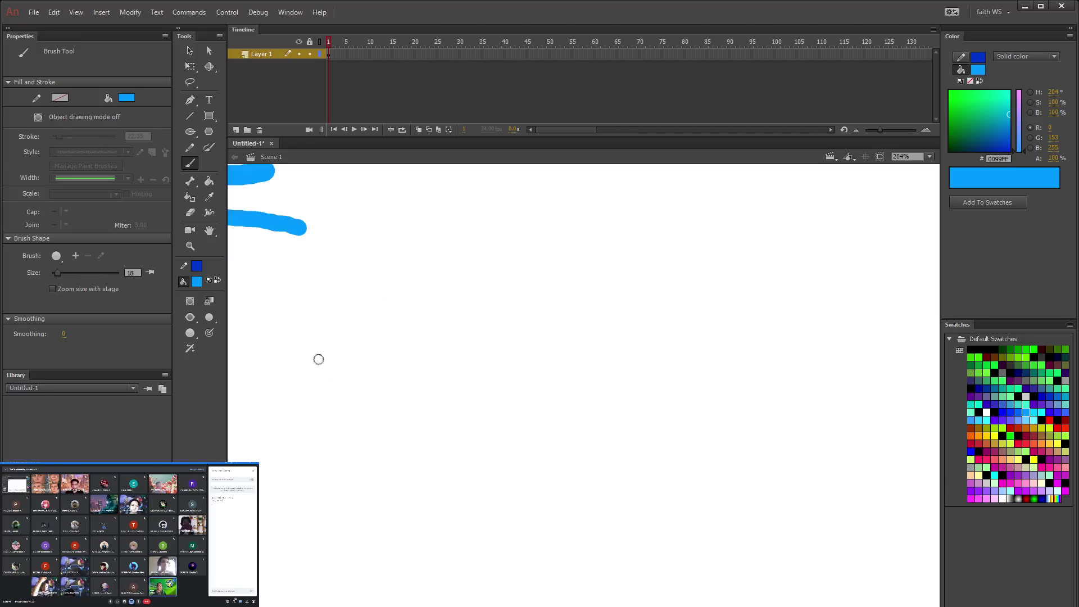
drag(242, 254, 364, 264)
key(ctrl+equal)
key(ctrl+equal)
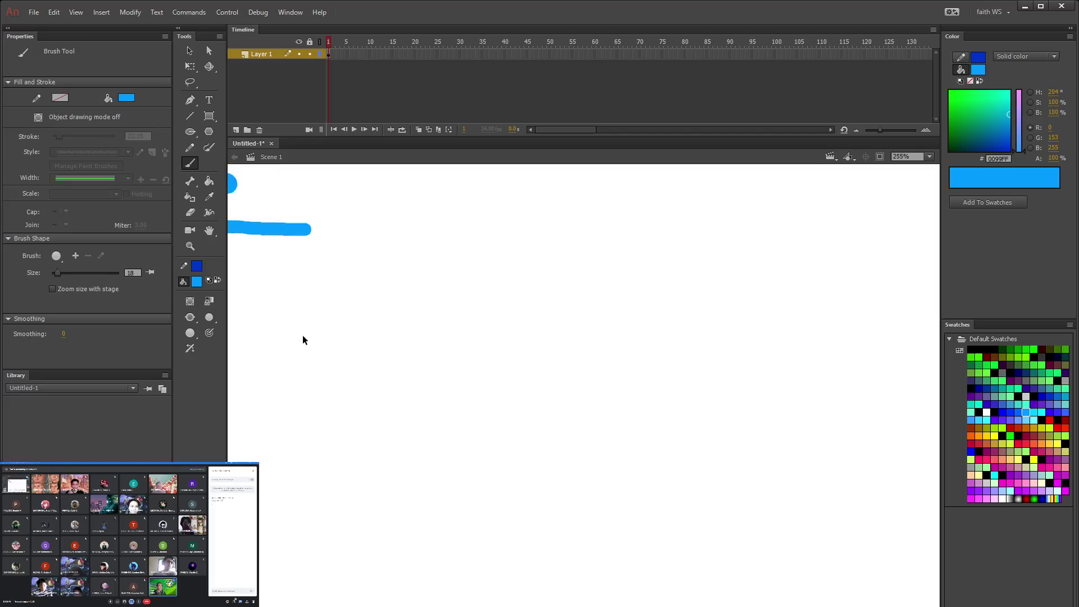
key(ctrl+minus)
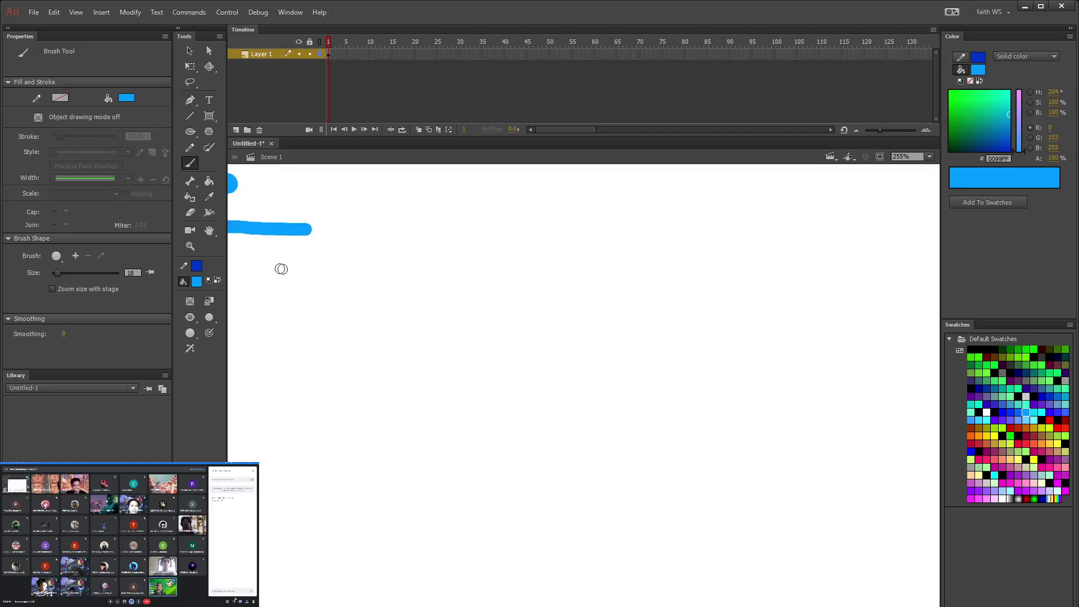
drag(264, 257, 383, 268)
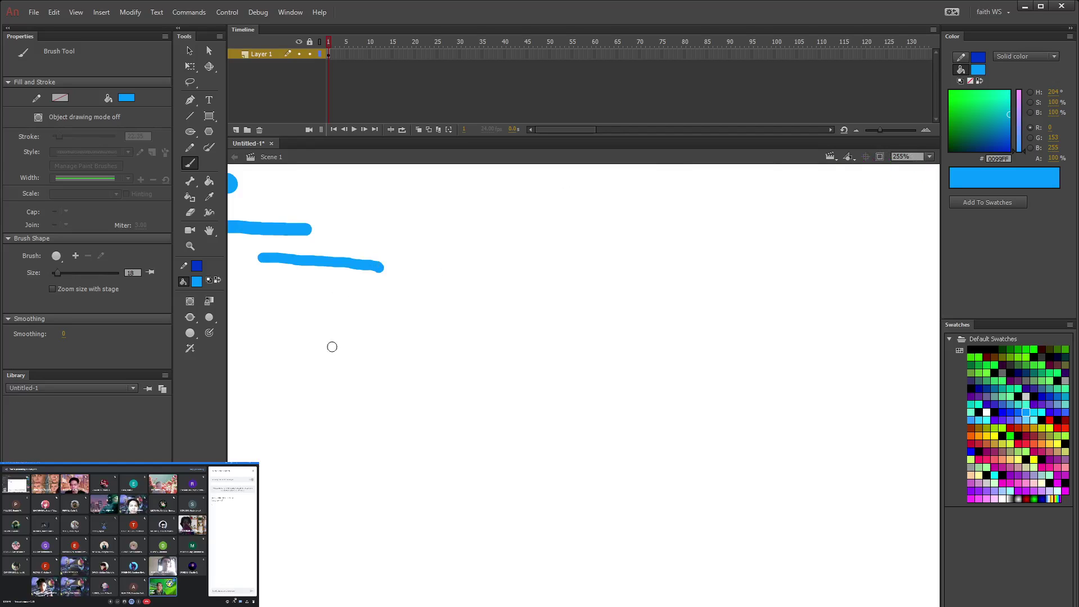
key(ctrl+z)
key(ctrl+equal)
drag(266, 269, 365, 275)
Step: Enable Zoom size with stage for the brush and paint a short horizontal stroke in the stage's upper-right area
key(ctrl+minus)
key(ctrl+minus)
key(ctrl+minus)
key(ctrl+minus)
key(ctrl+minus)
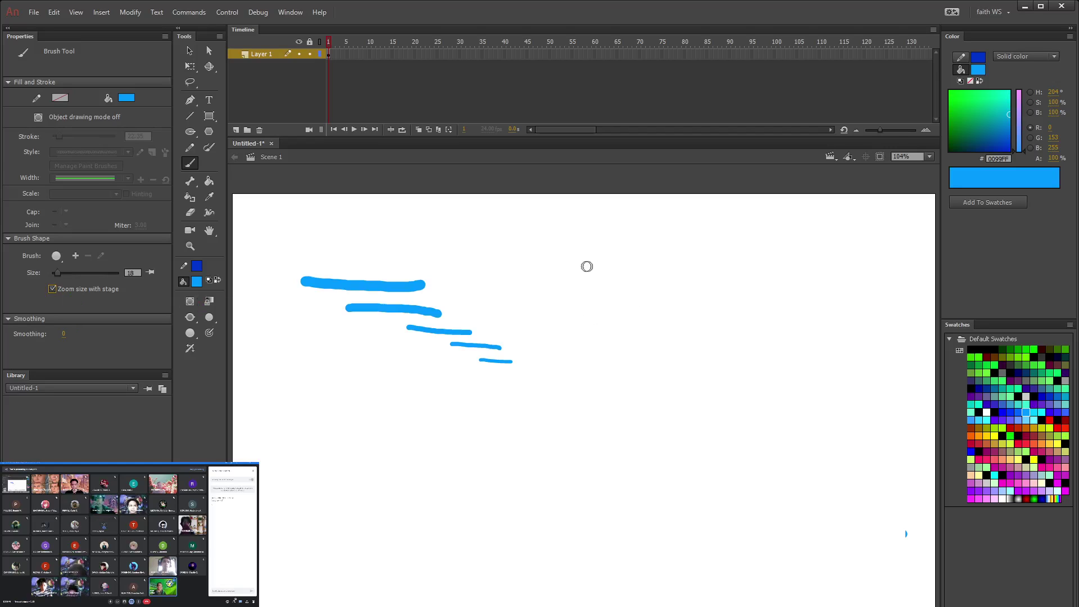
drag(587, 284, 698, 281)
Step: Paint four more short strokes staggered below the upper-right one at progressively higher zoom levels, with Zoom size with stage enabled
key(ctrl+equal)
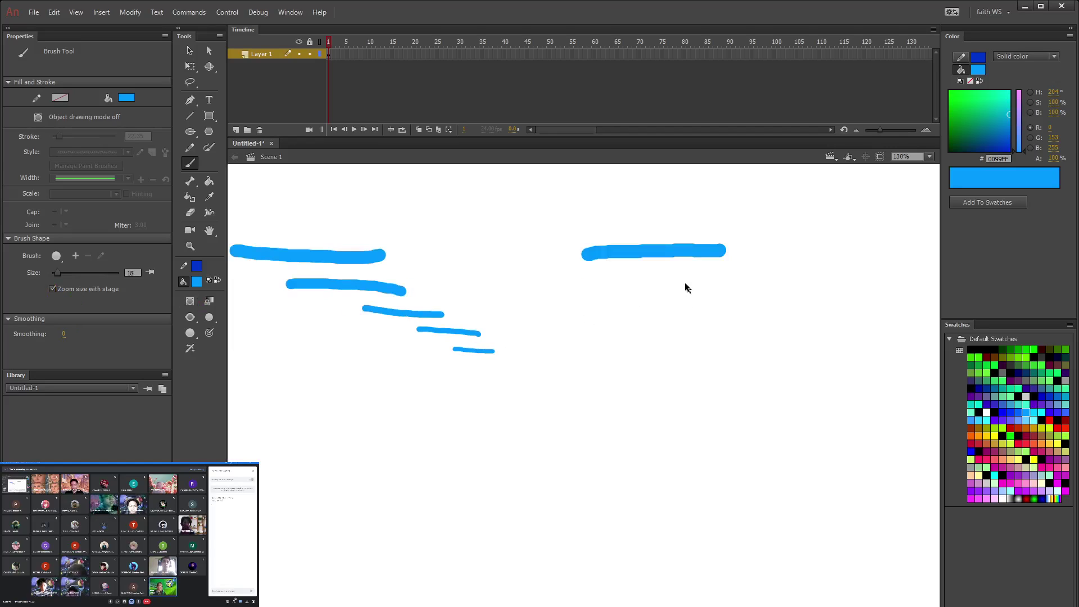
scroll(680, 275, down, 2)
drag(654, 248, 800, 238)
key(ctrl+equal)
mouse_move(727, 252)
mouse_down()
mouse_move(899, 248)
mouse_move(731, 233)
mouse_up()
key(ctrl+equal)
scroll(812, 352, down, 2)
key(ctrl+equal)
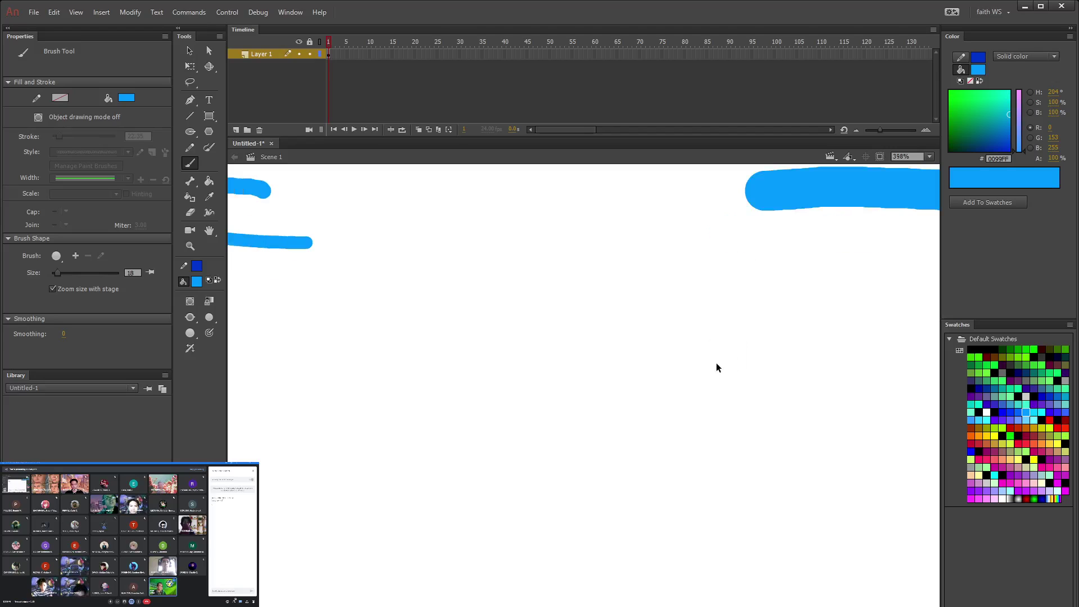
drag(844, 284, 641, 289)
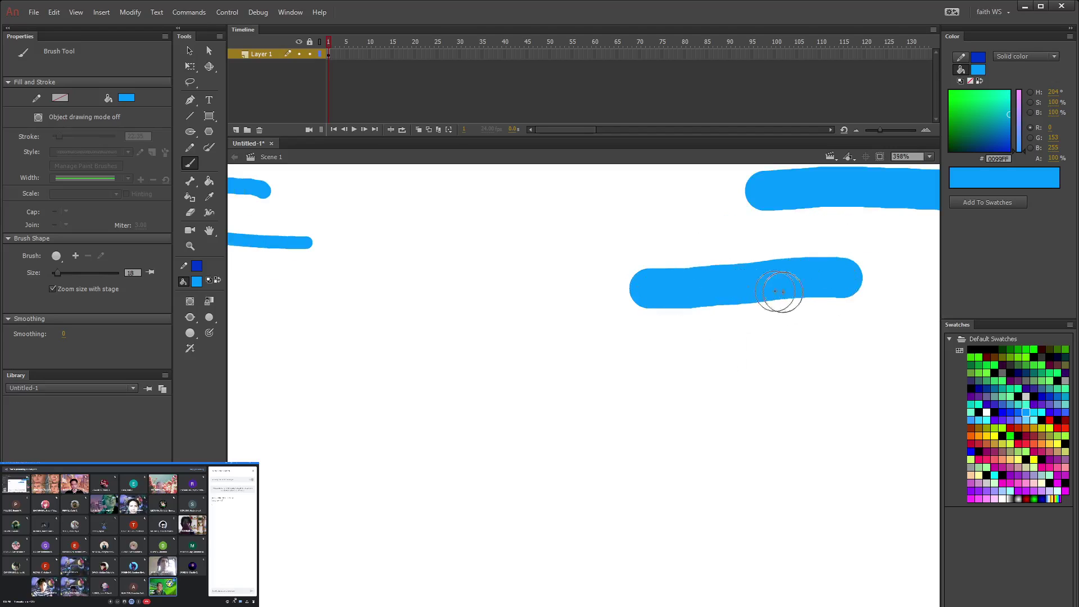
key(ctrl+minus)
key(ctrl+minus)
key(ctrl+minus)
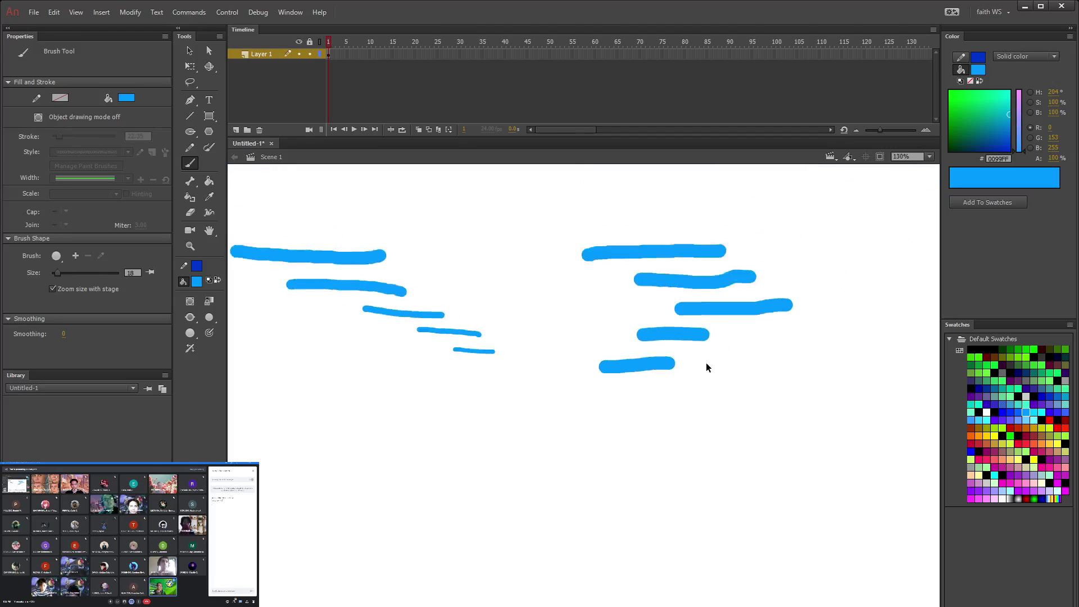
click(930, 157)
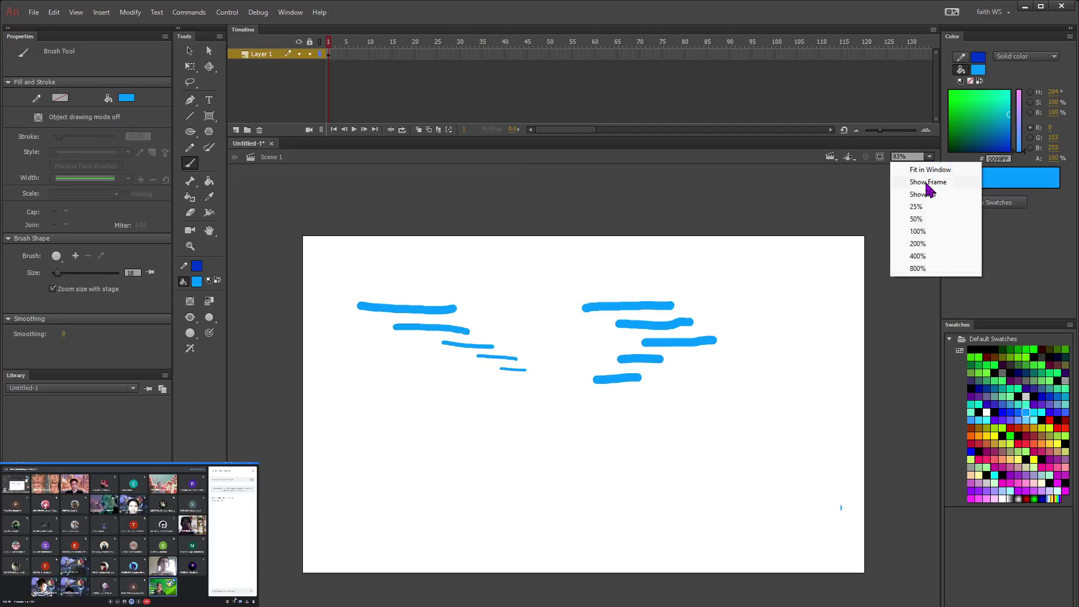
click(924, 172)
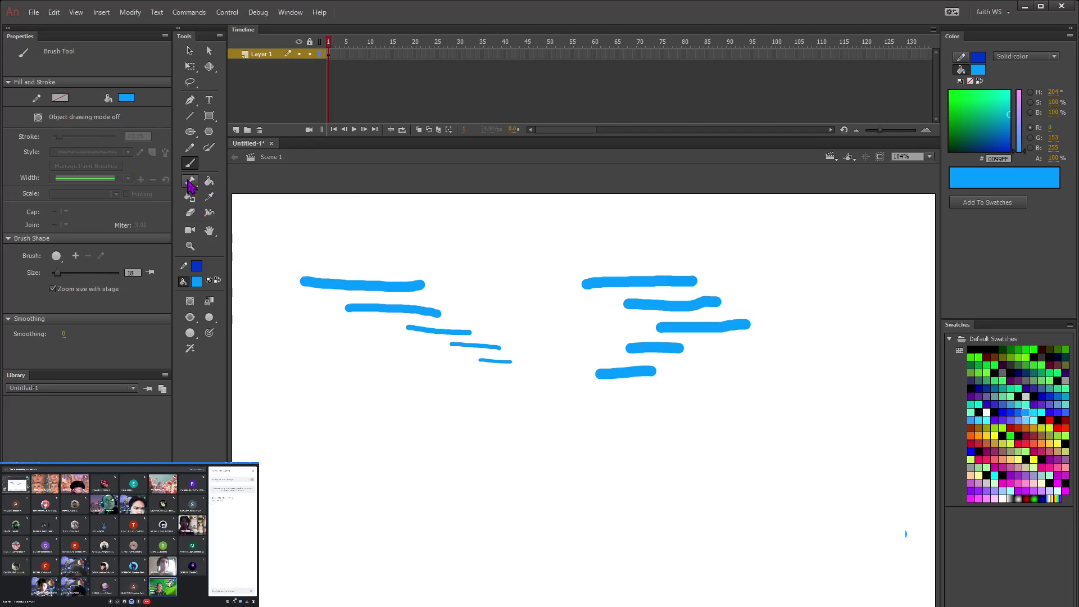
Step: Switch Zoom size with stage off and back on, and paint two slanted strokes crossing the two topmost strokes on the stage's left half
click(52, 288)
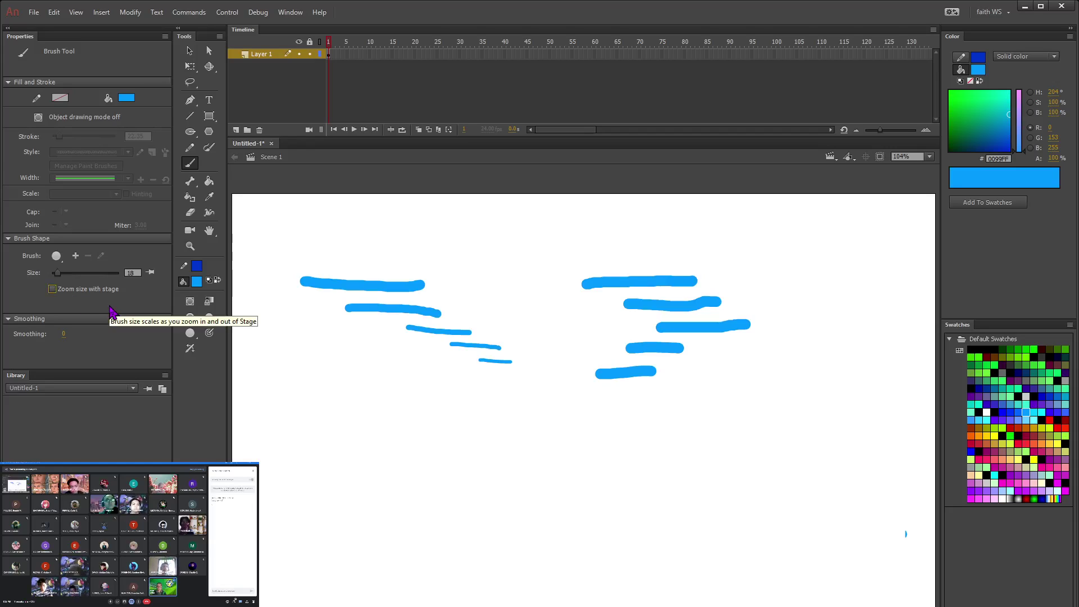
click(53, 288)
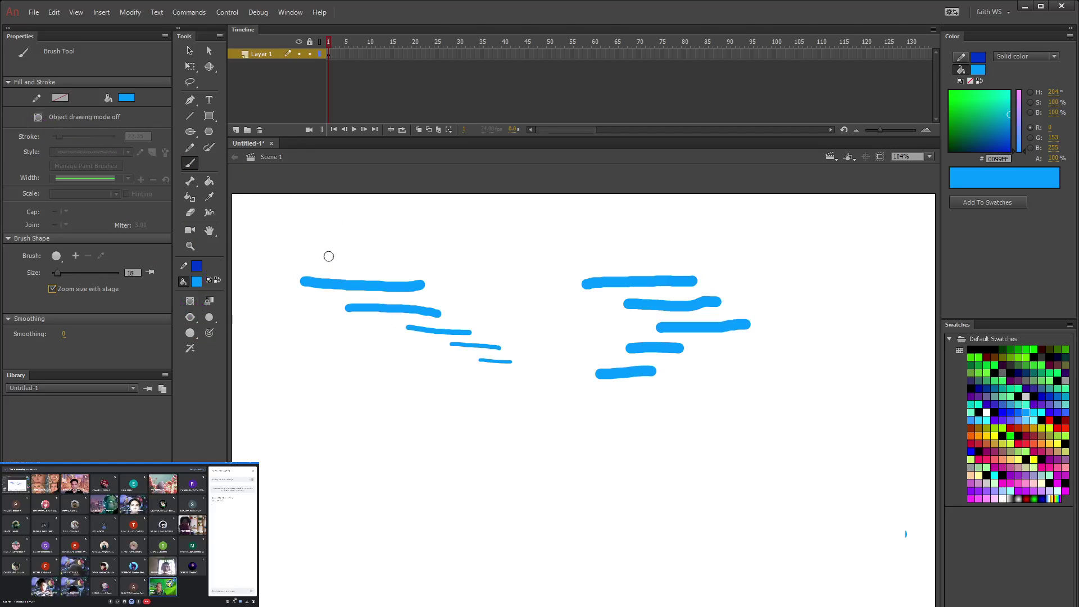
drag(328, 251, 354, 349)
drag(386, 241, 425, 356)
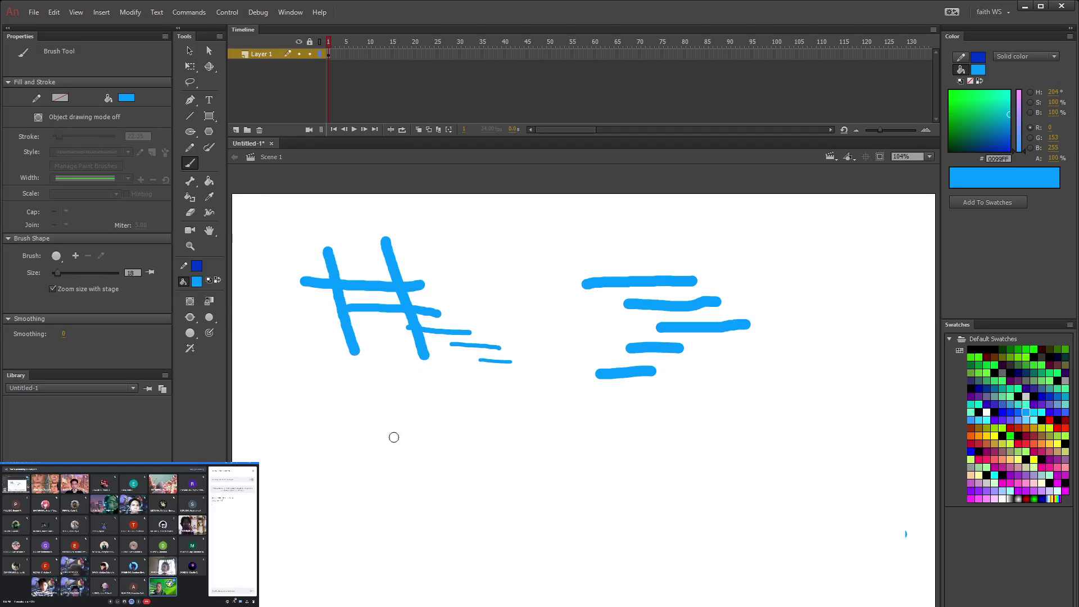
Step: Fill the enclosed area between the crossing blue strokes with teal 00CCCC using the Paint Bucket tool
click(214, 185)
click(355, 292)
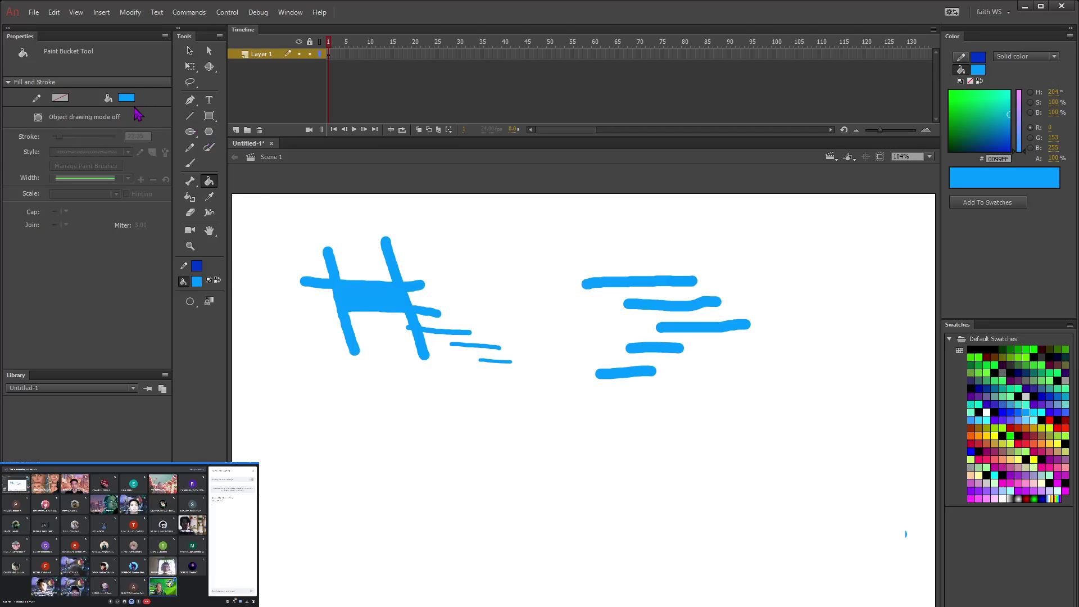
key(ctrl+z)
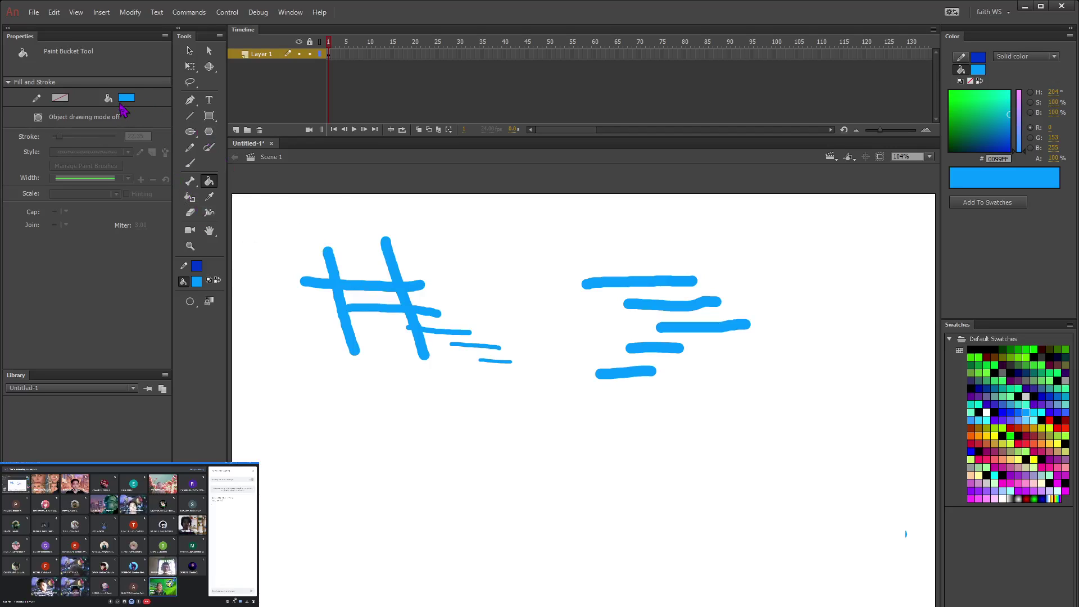
click(128, 101)
click(207, 175)
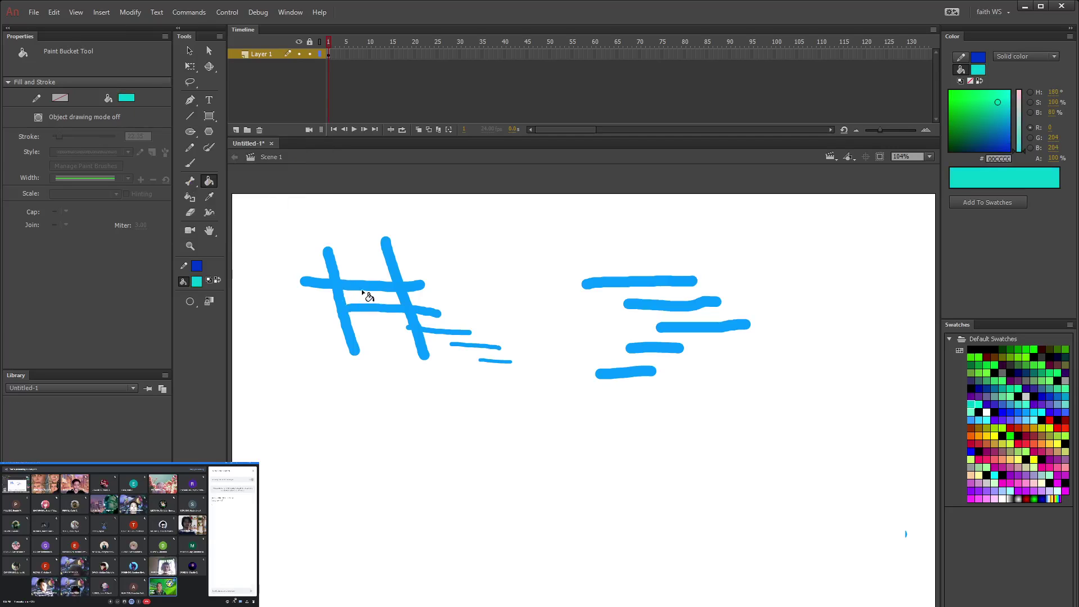
click(363, 289)
key(ctrl+z)
click(380, 303)
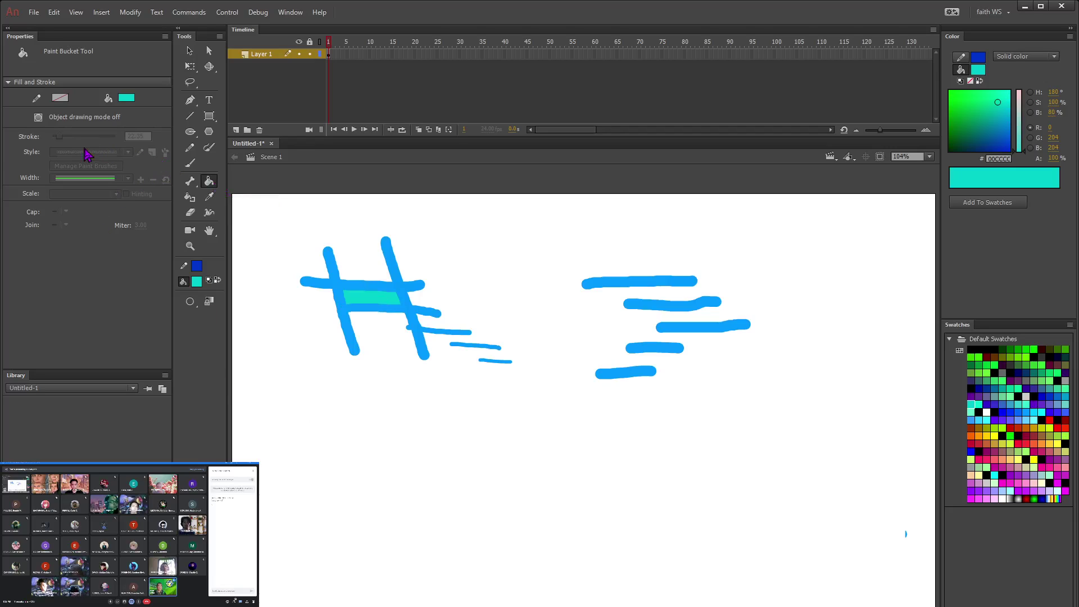
Step: Turn on object drawing mode for the Brush tool and paint a teal grid of two horizontal and two slanted strokes in the lower middle
click(190, 163)
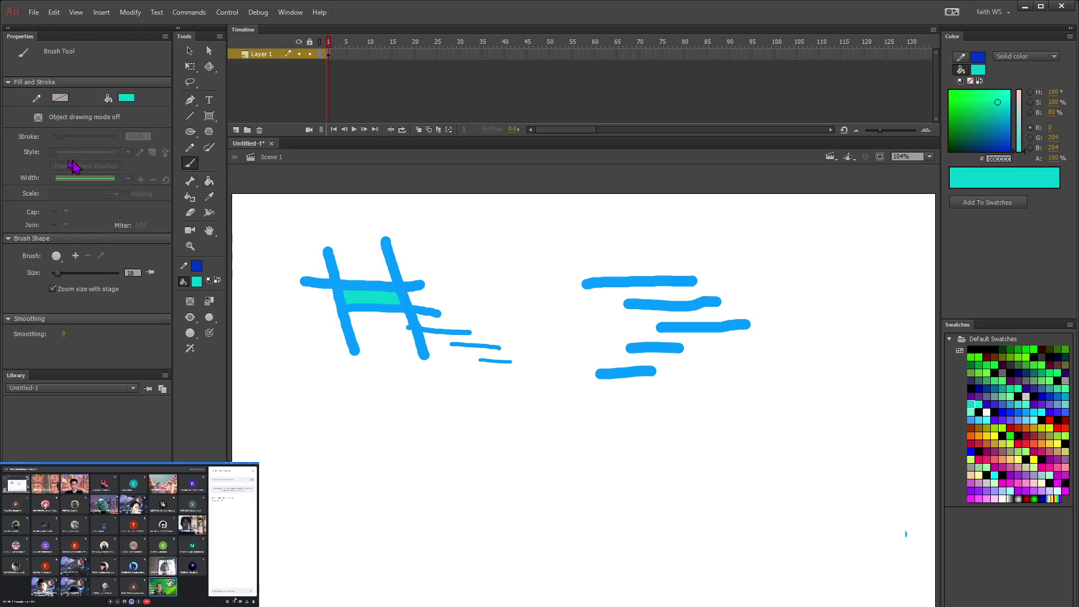
click(39, 118)
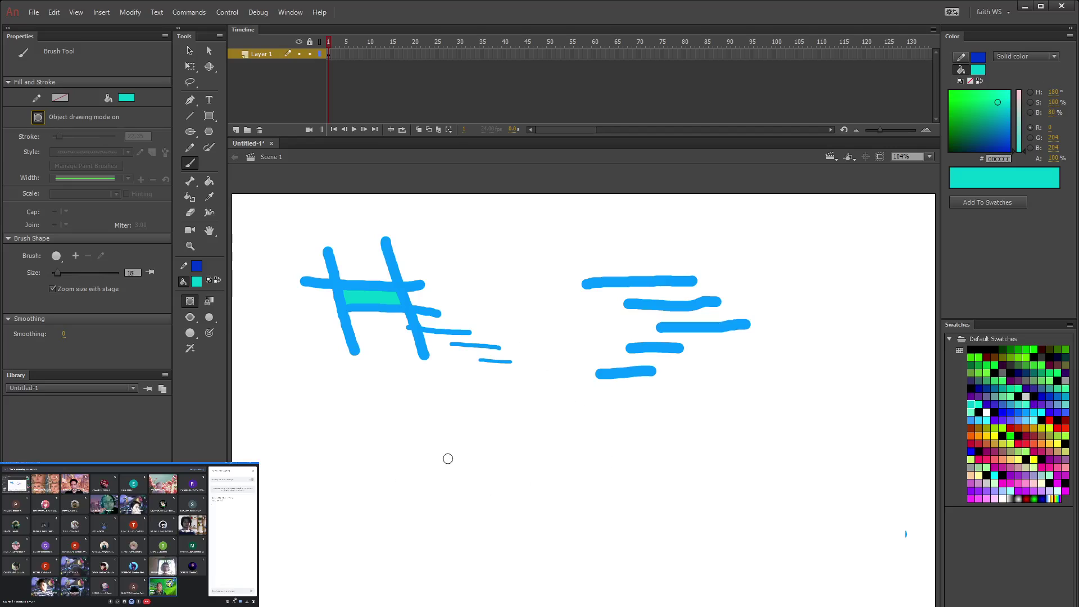
drag(422, 441, 690, 447)
drag(434, 504, 656, 509)
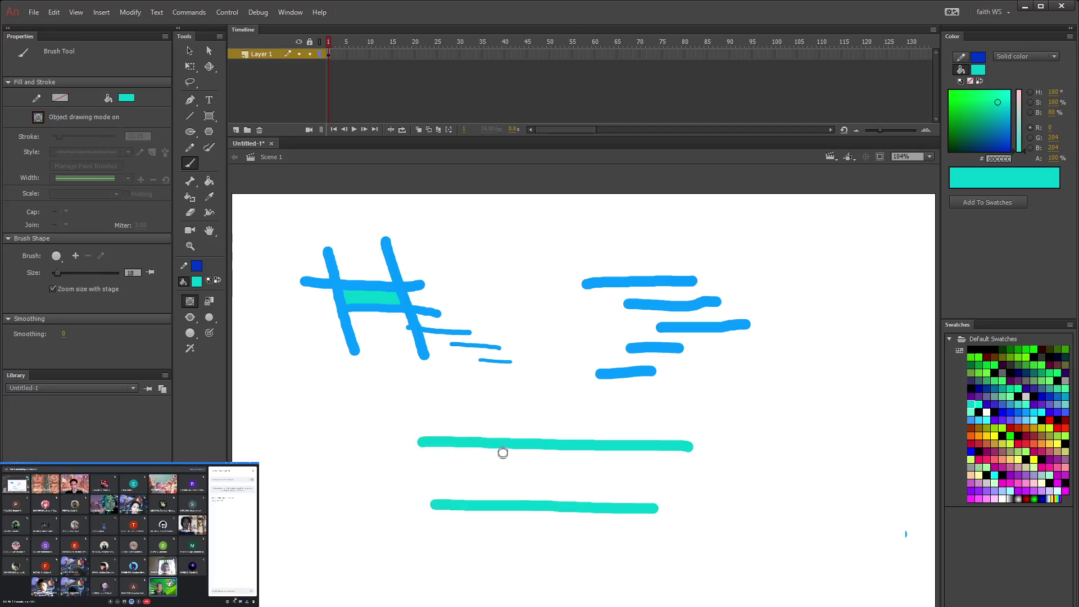
drag(476, 404, 502, 566)
drag(563, 387, 592, 565)
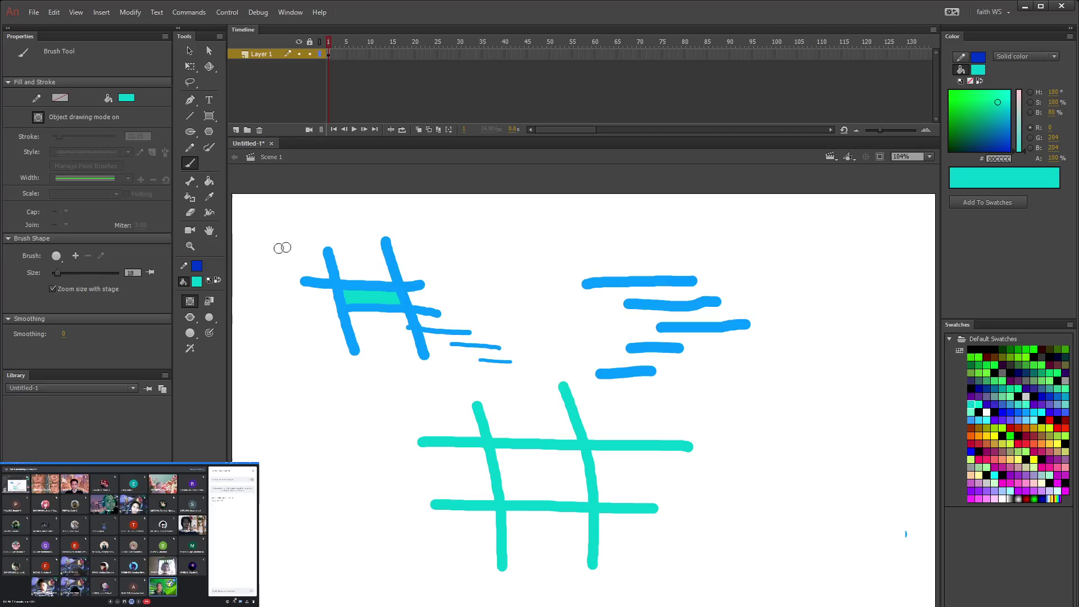
Step: Fill the center cell of the teal grid with light green 33FF99 using the Paint Bucket tool
click(209, 183)
click(127, 97)
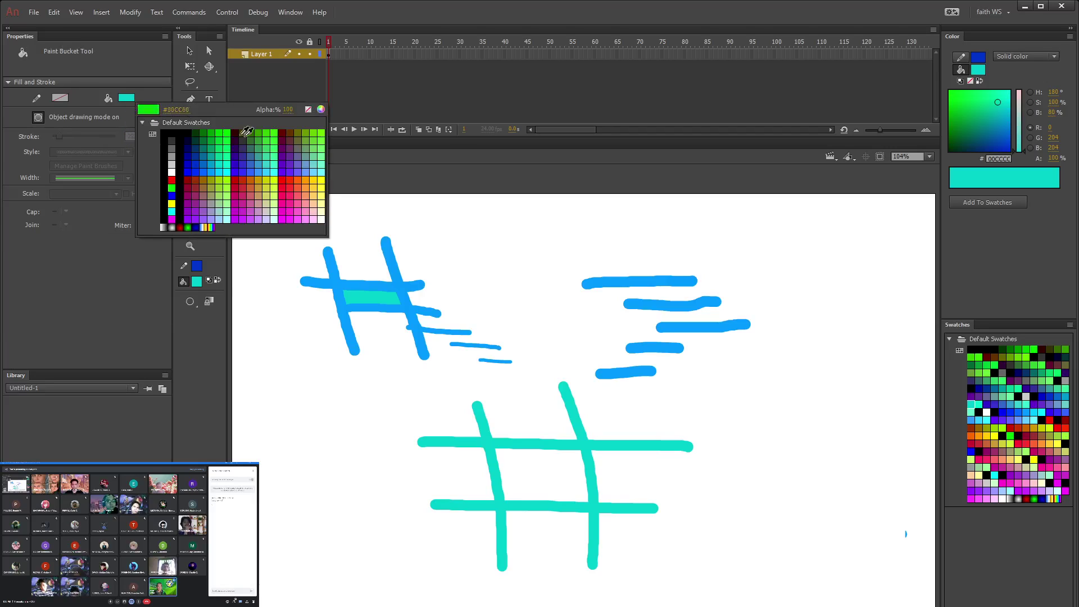
click(273, 153)
click(528, 468)
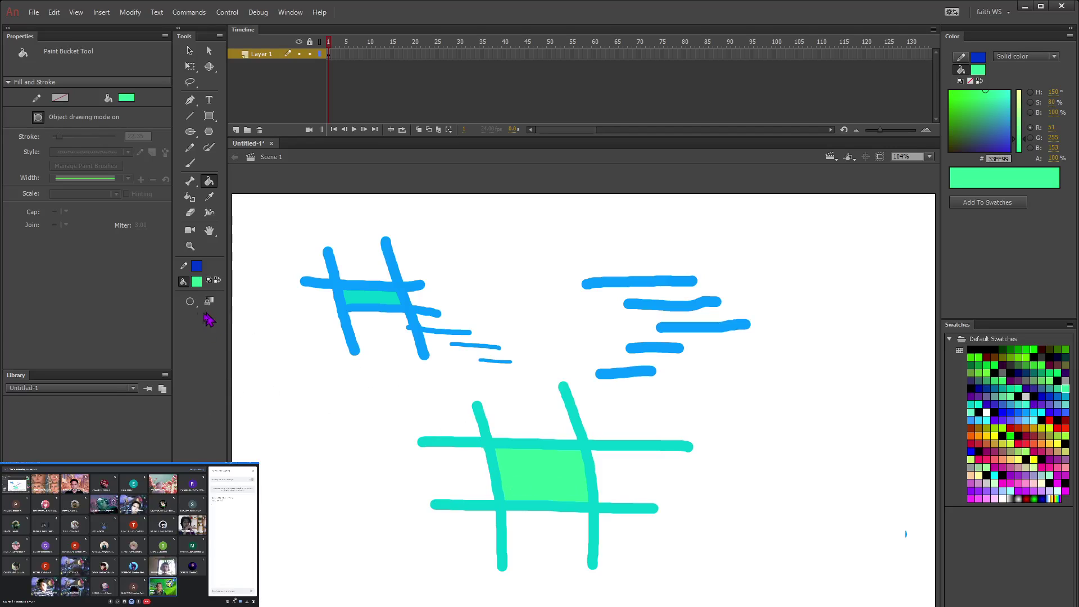
Step: Examine the Brush tool's painting modes, such as Paint Normal, Paint Fills and Paint Behind
click(189, 161)
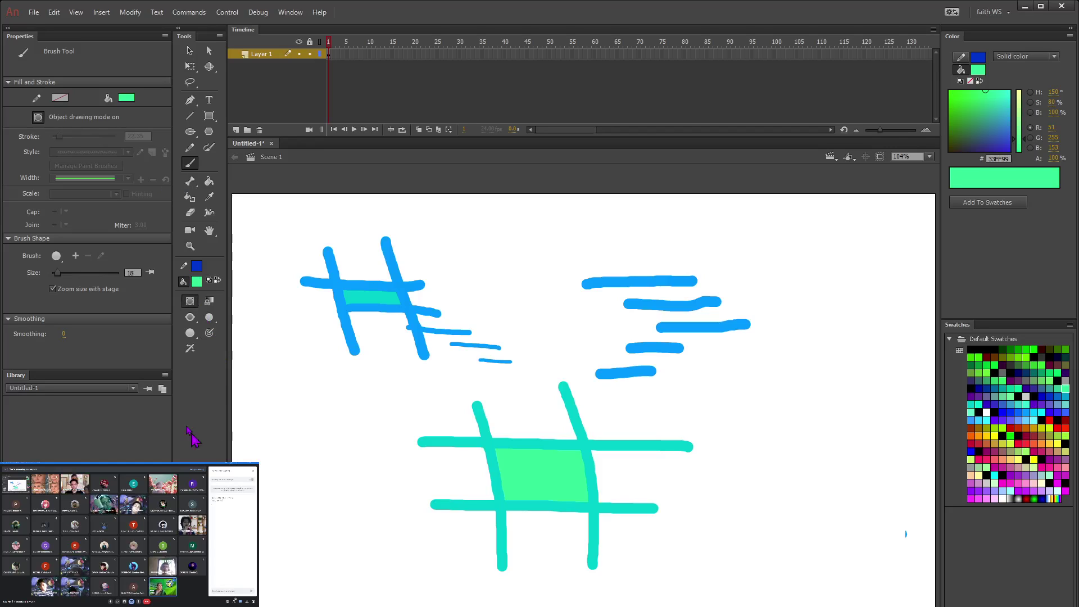
click(191, 317)
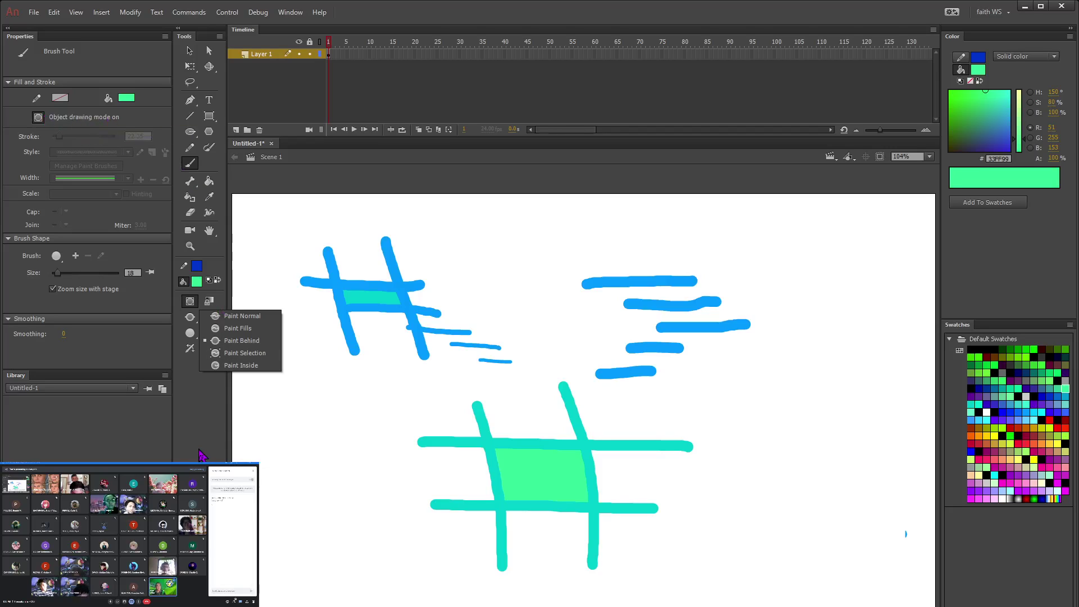
click(209, 430)
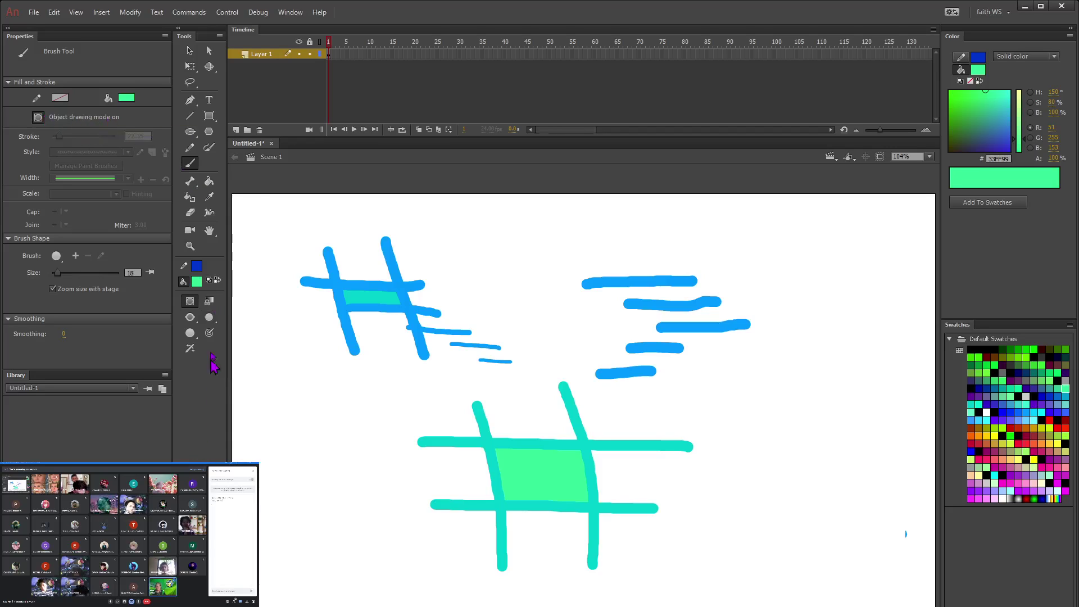
Step: Move the teal and blue grids rightward off their fills with the Selection tool, and pull a thin spike from the teal grid's upper-left stroke
click(190, 54)
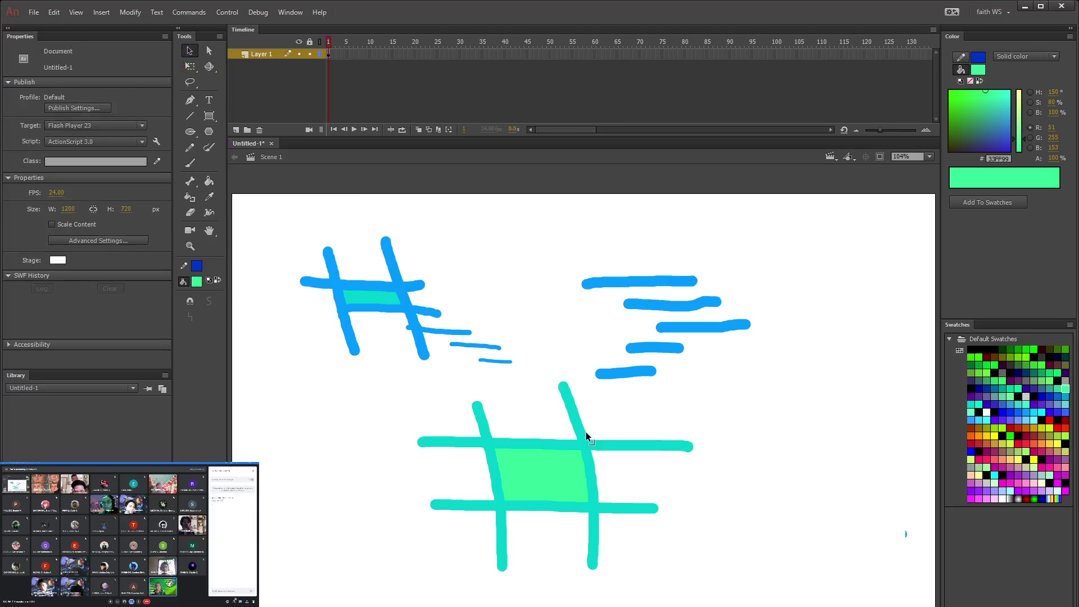
mouse_move(582, 442)
mouse_down()
mouse_move(645, 436)
mouse_move(632, 450)
mouse_move(645, 458)
mouse_move(769, 420)
mouse_move(760, 434)
mouse_up()
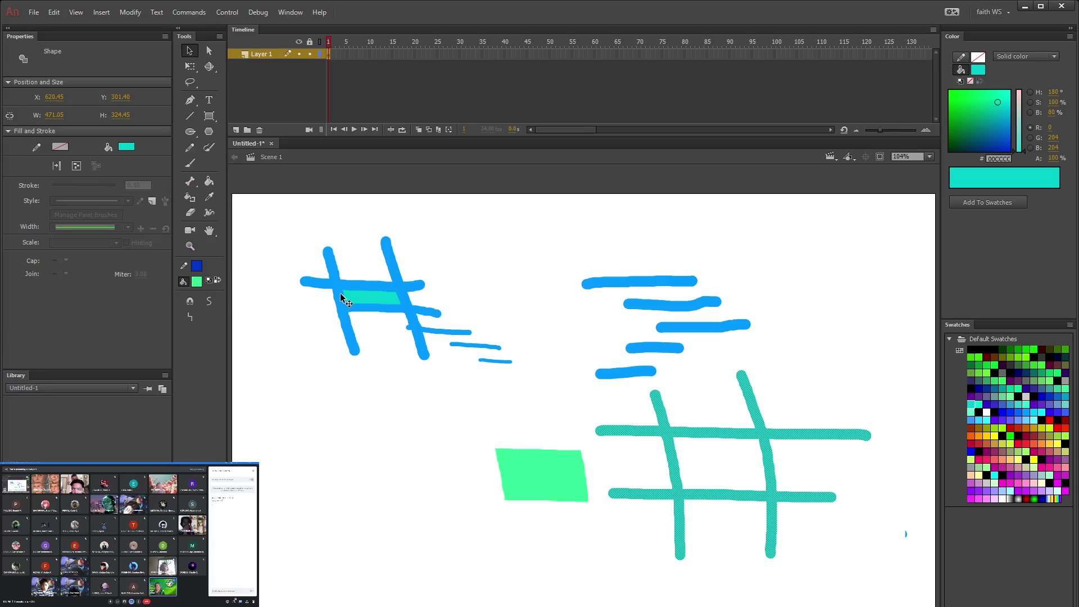
mouse_move(342, 297)
mouse_down()
mouse_move(348, 278)
mouse_move(332, 308)
mouse_move(397, 290)
mouse_move(330, 296)
mouse_up()
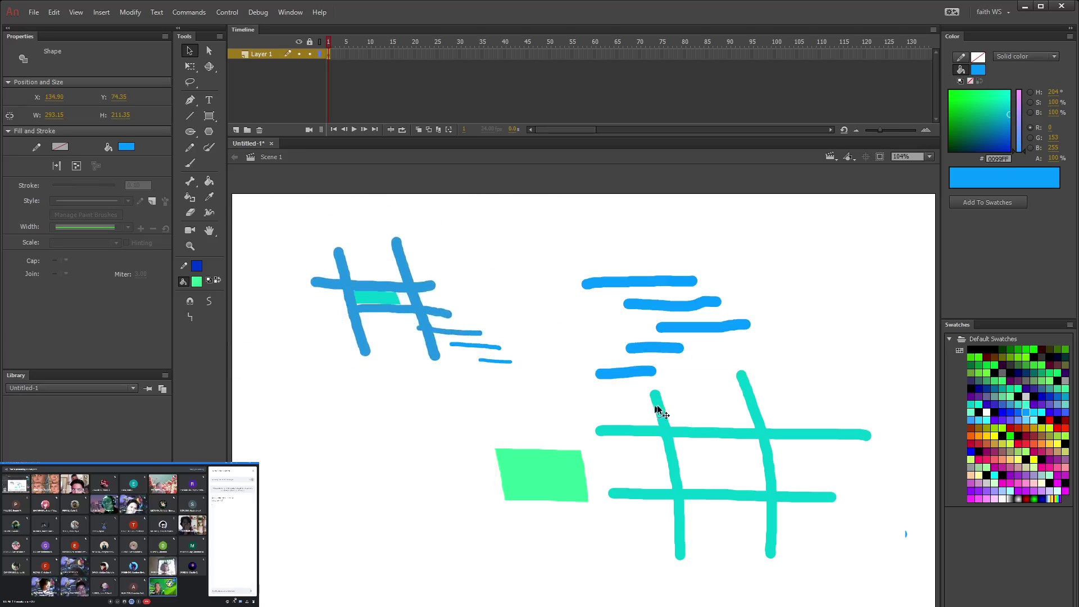
drag(650, 404, 613, 411)
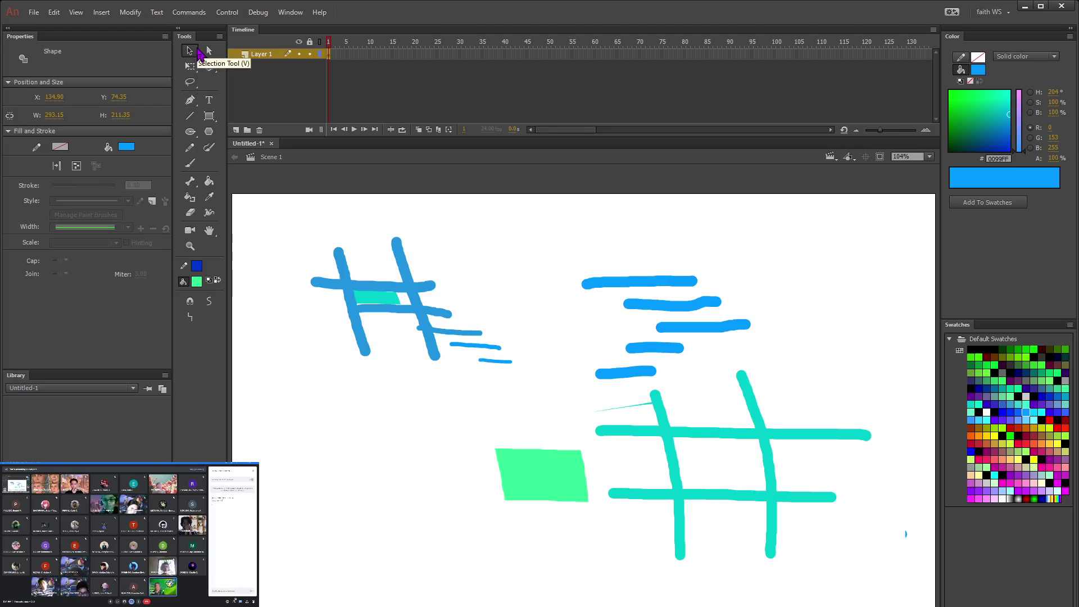
Step: Use the Selection tool to move the turquoise grid and the blue grid to new places on the stage
click(196, 52)
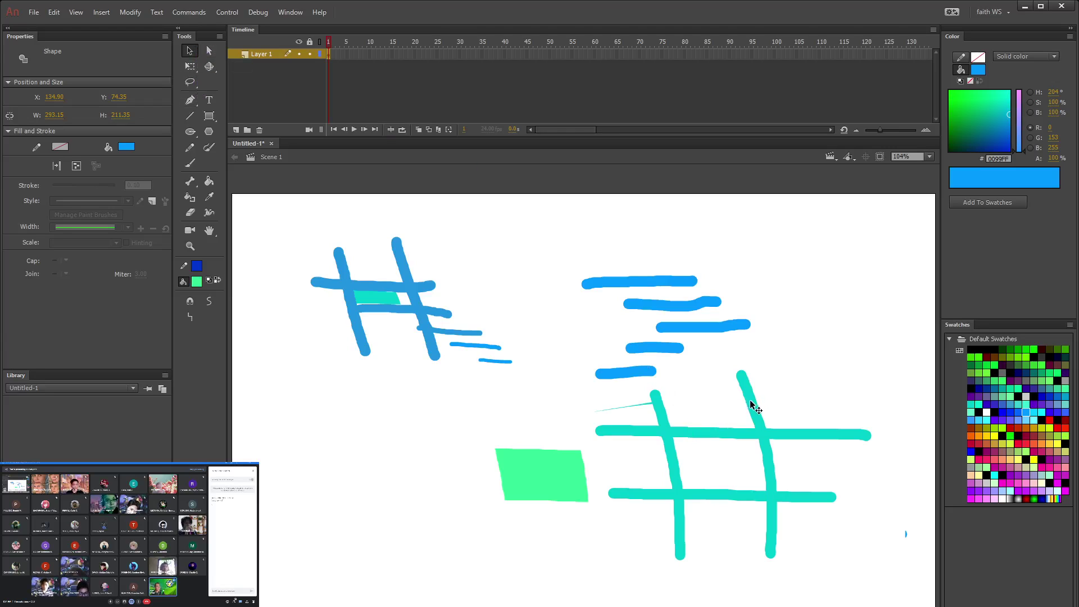
mouse_move(752, 403)
mouse_down()
mouse_move(706, 380)
mouse_move(448, 381)
mouse_move(499, 373)
mouse_move(444, 427)
mouse_up()
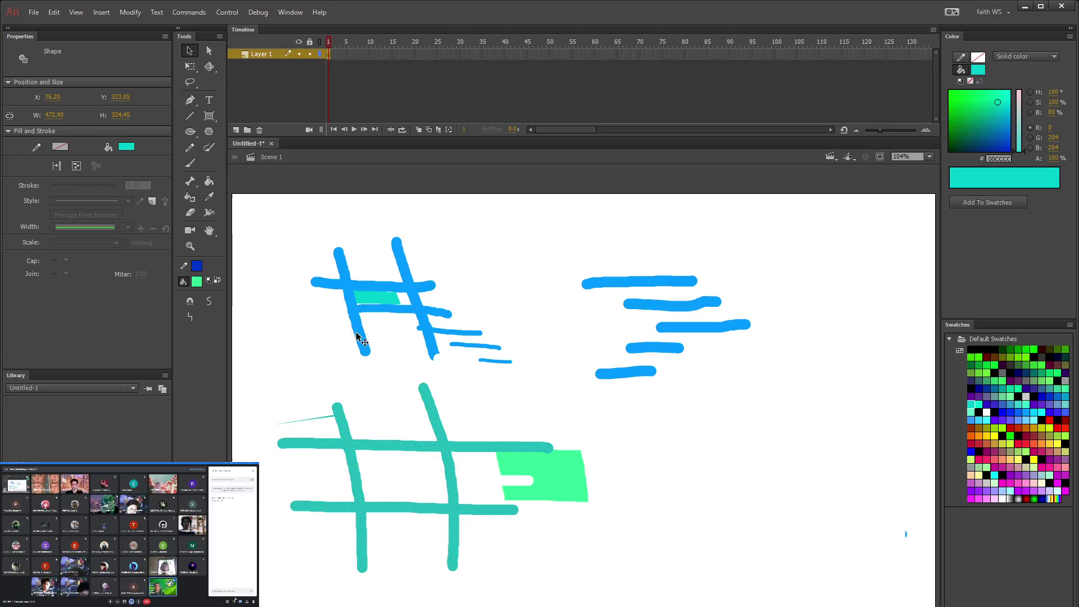
drag(363, 341, 321, 353)
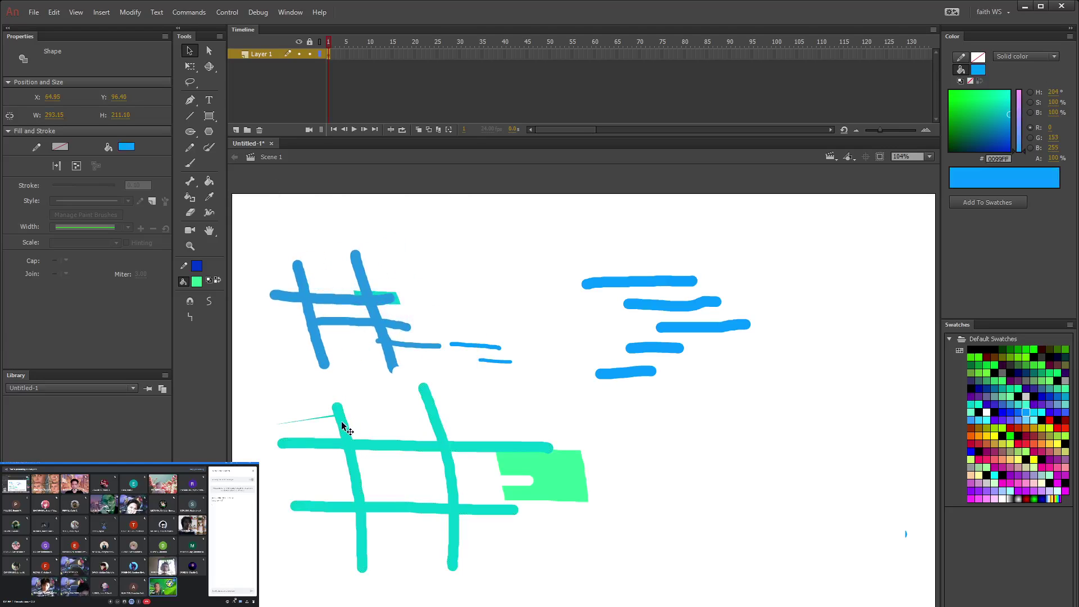
mouse_move(344, 428)
mouse_down()
mouse_move(371, 419)
mouse_move(369, 403)
mouse_up()
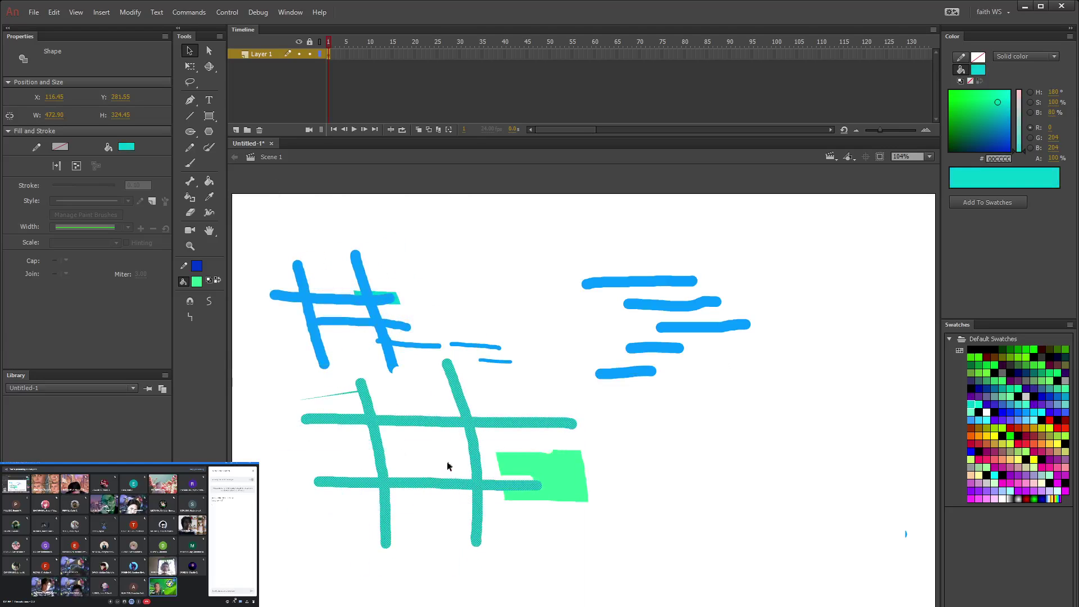
Step: Split the turquoise grid by moving part of it across the stage, and paint a curved green brush stroke over the artwork
drag(404, 453, 481, 503)
drag(469, 429, 789, 428)
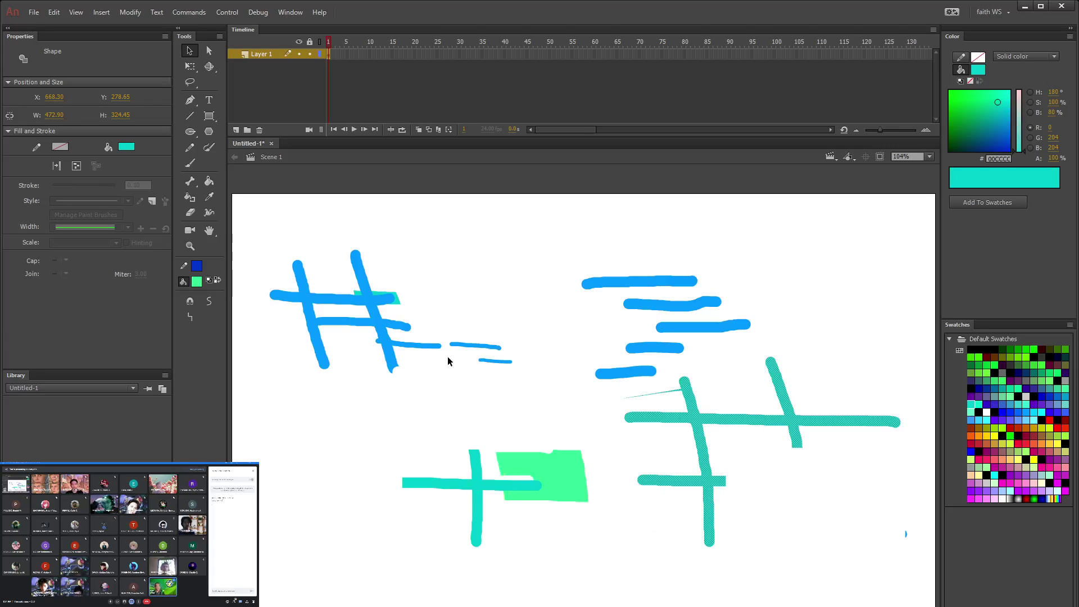
click(190, 164)
mouse_move(252, 209)
mouse_down()
mouse_move(248, 248)
mouse_move(488, 479)
mouse_up()
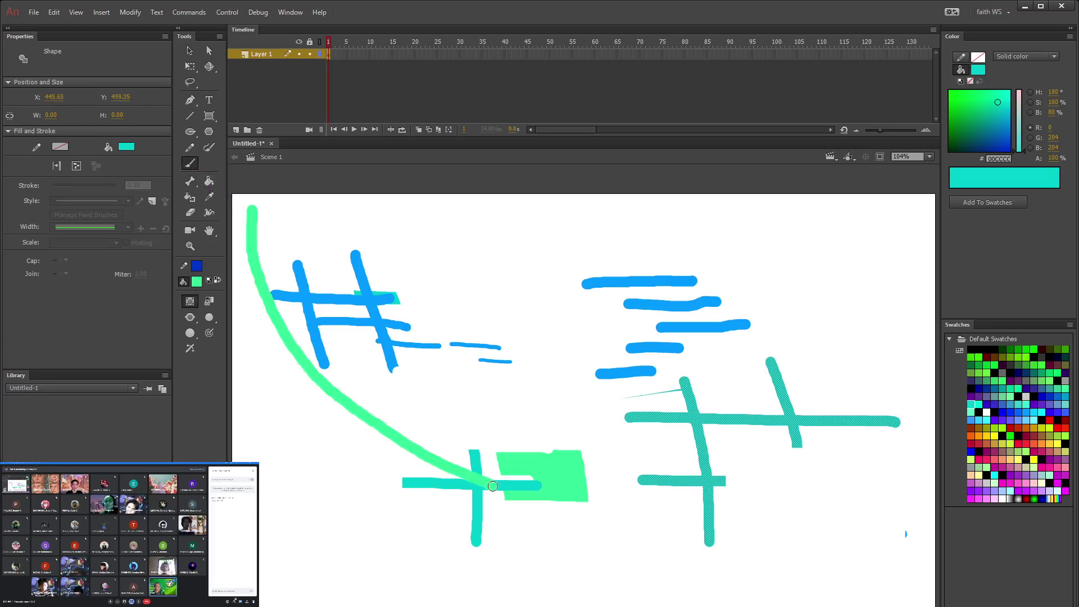
Step: Delete all the artwork on the stage and undock the Timeline panel so it floats over the canvas
click(190, 51)
mouse_move(239, 201)
mouse_down()
mouse_move(376, 438)
mouse_move(916, 604)
mouse_move(847, 596)
mouse_up()
key(Delete)
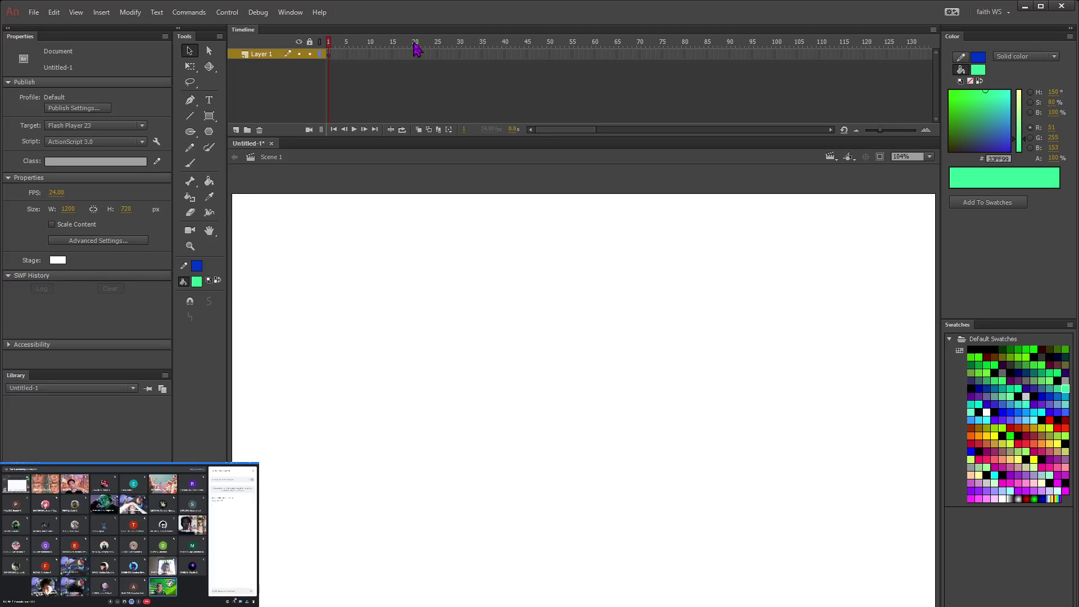
drag(427, 38, 494, 247)
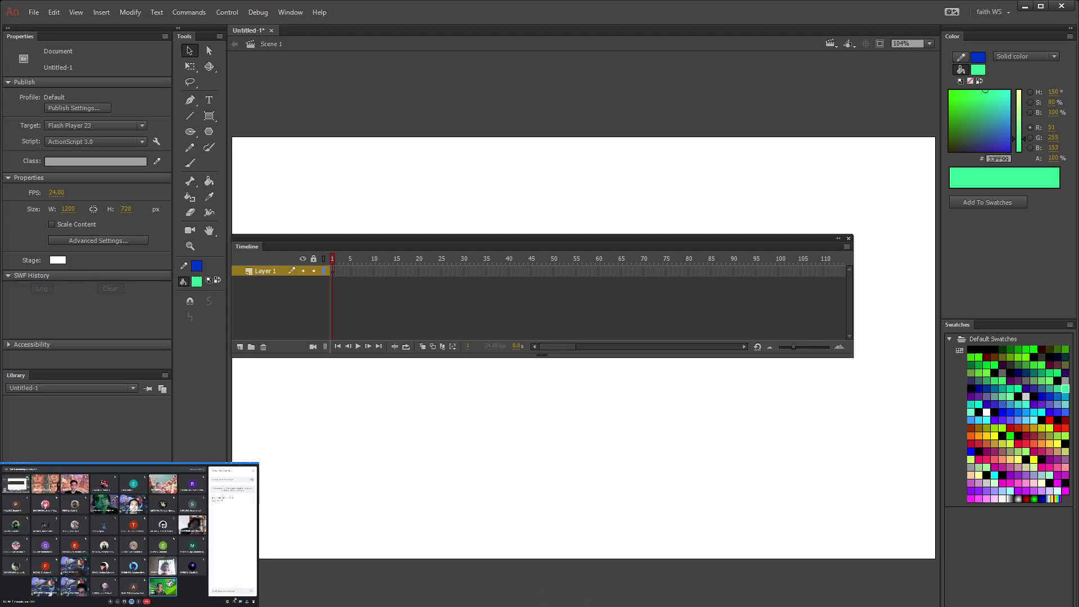
Step: Switch to the ADOBE ANIMATE CC slides in Chrome, review the Timeline and keyframe slides, and return to Adobe Animate
click(427, 606)
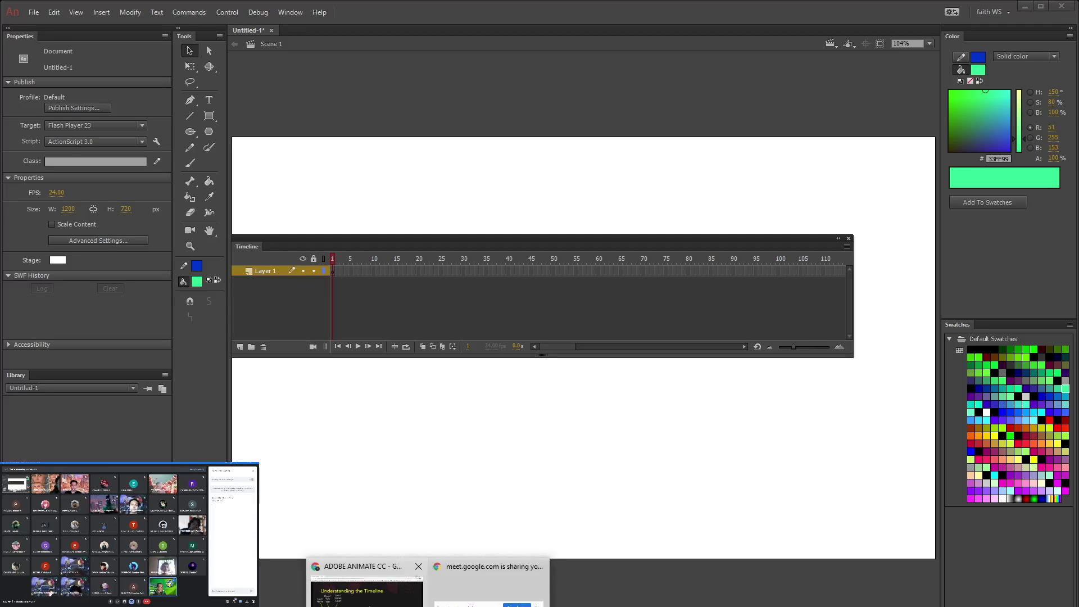
click(366, 587)
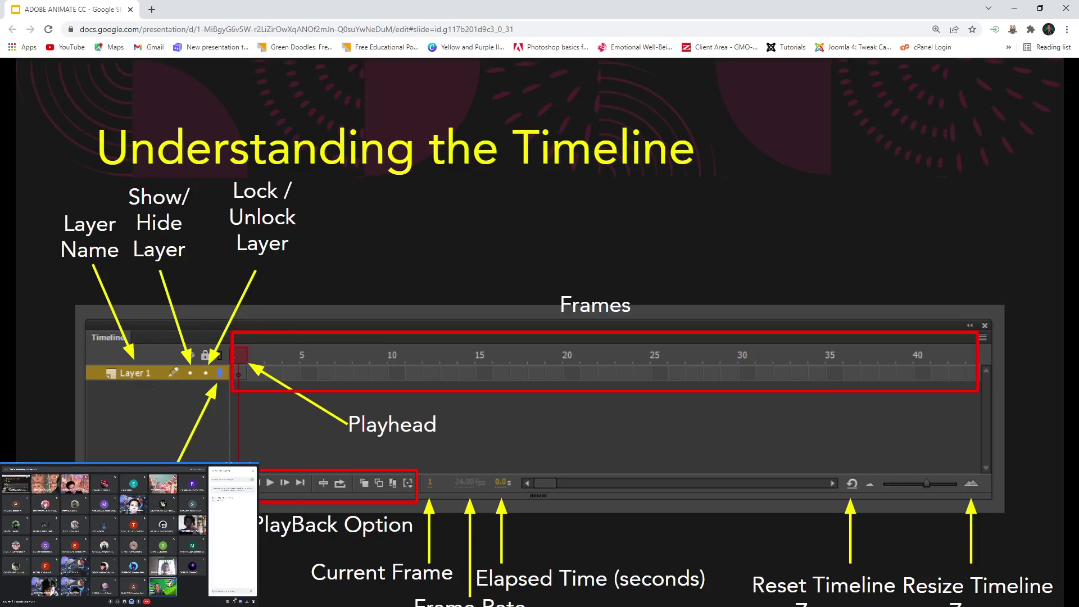
click(193, 522)
click(152, 443)
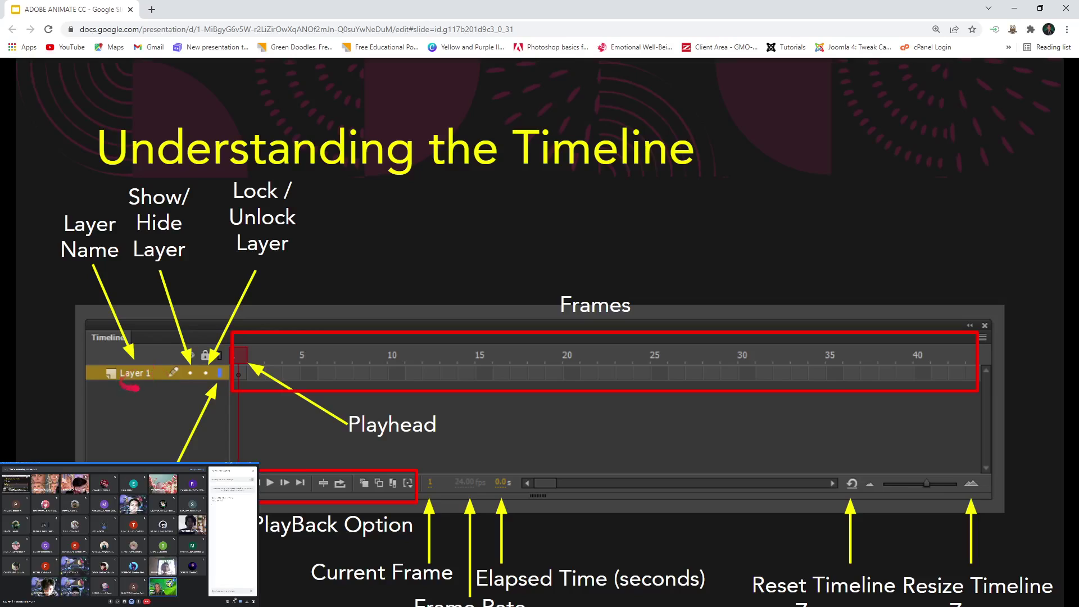
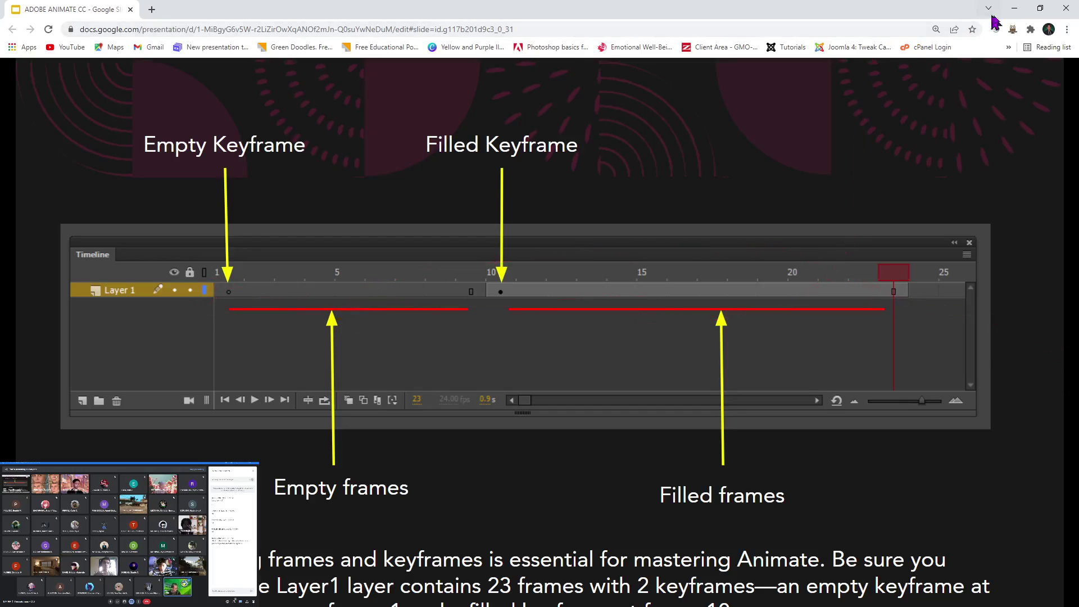
click(1015, 9)
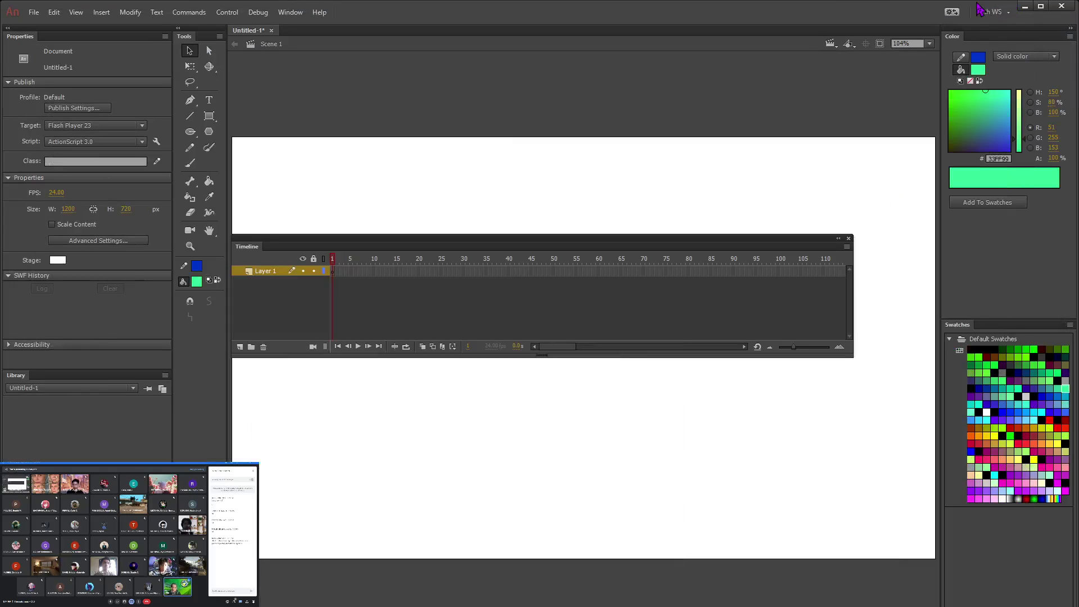
Step: Reposition the floating Timeline panel slightly and add three new layers above Layer 1
drag(524, 247, 566, 250)
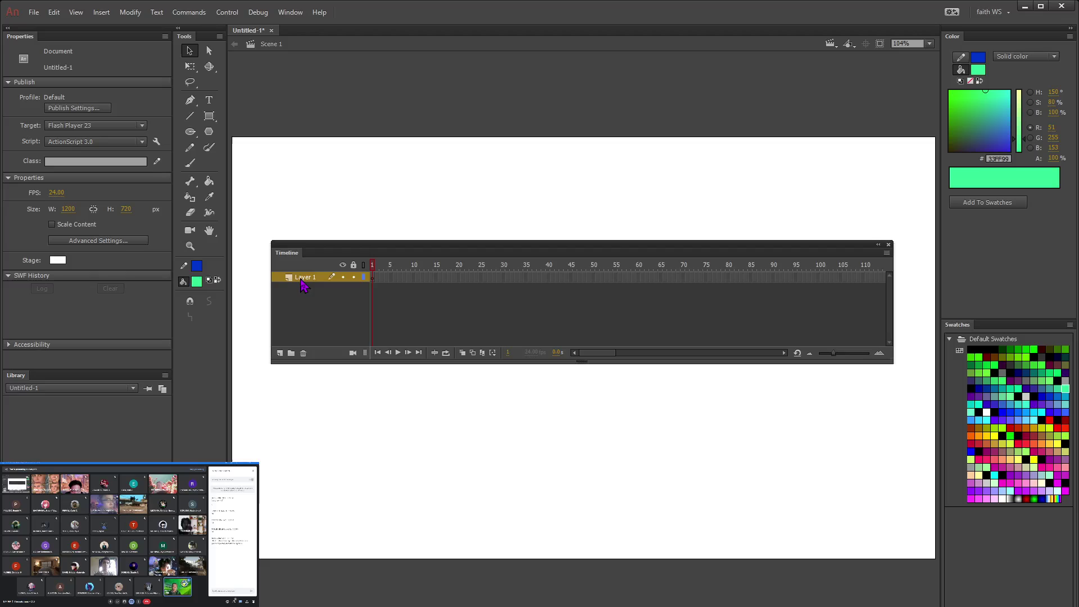
click(280, 353)
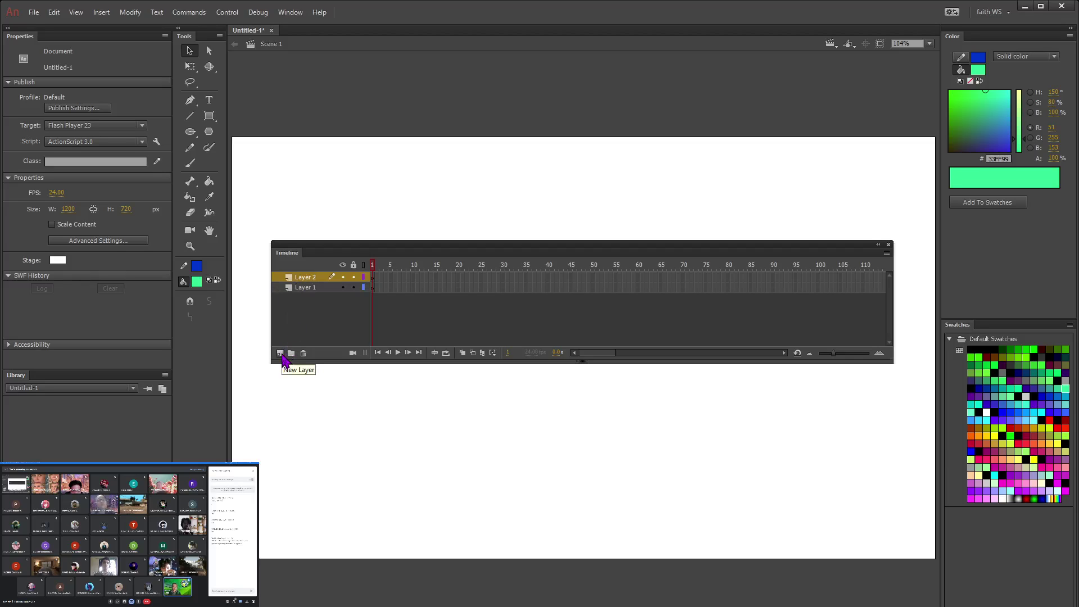
click(281, 356)
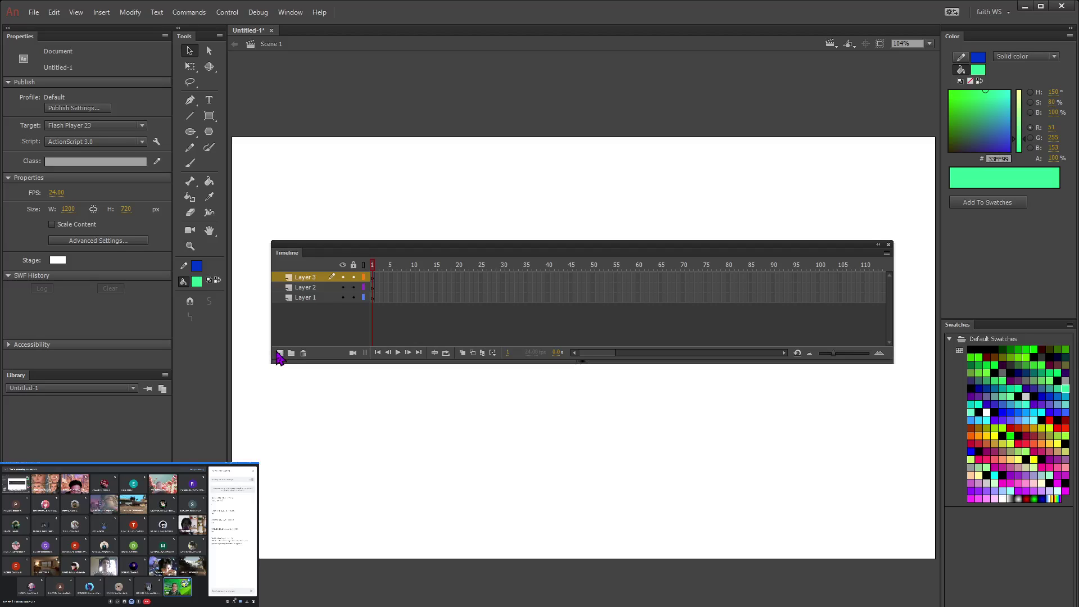
click(280, 353)
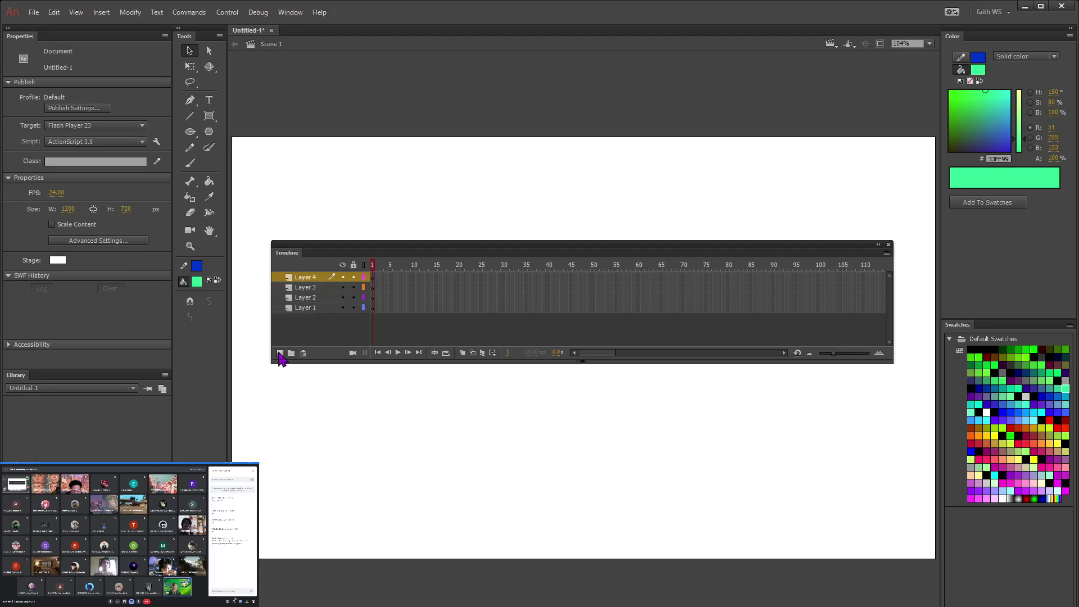
Step: Rename Layer 1 as "Background"
click(305, 306)
double_click(306, 306)
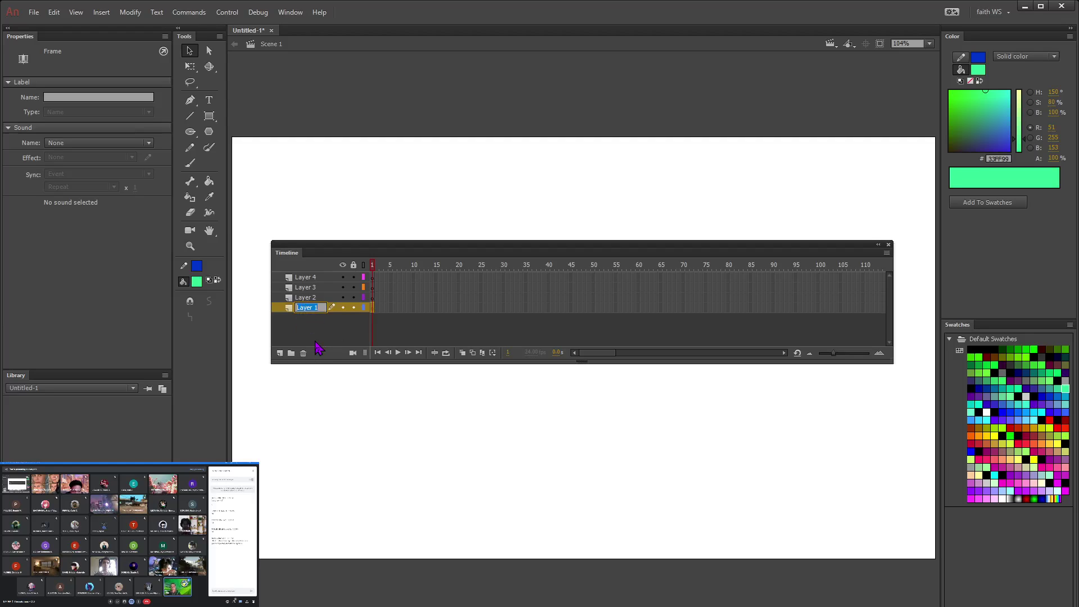
text(Back)
click(324, 337)
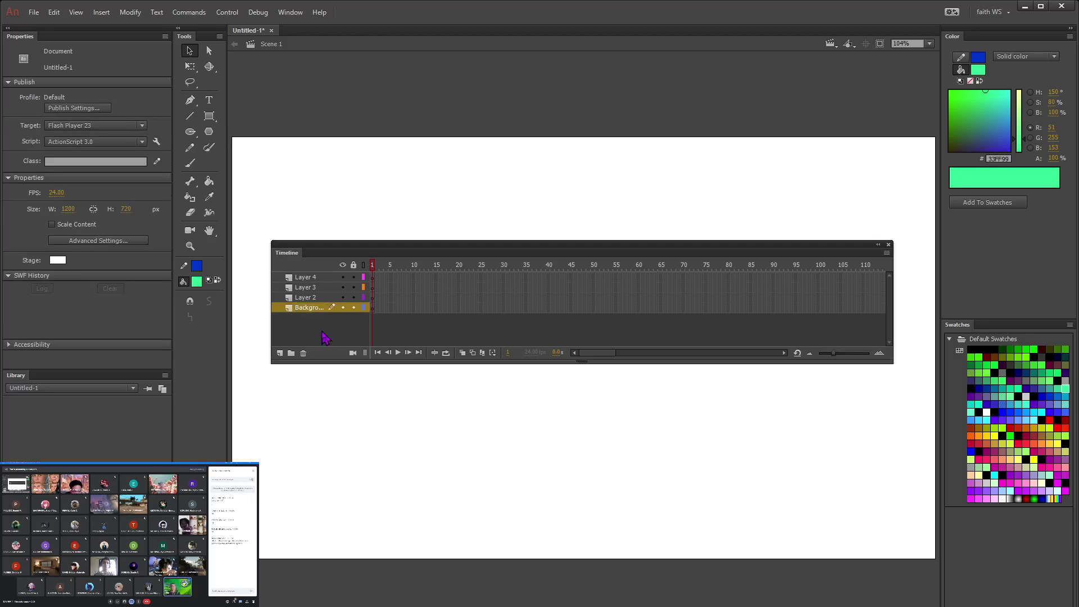
Step: Rename Layer 2 as "Blue Circle"
double_click(305, 298)
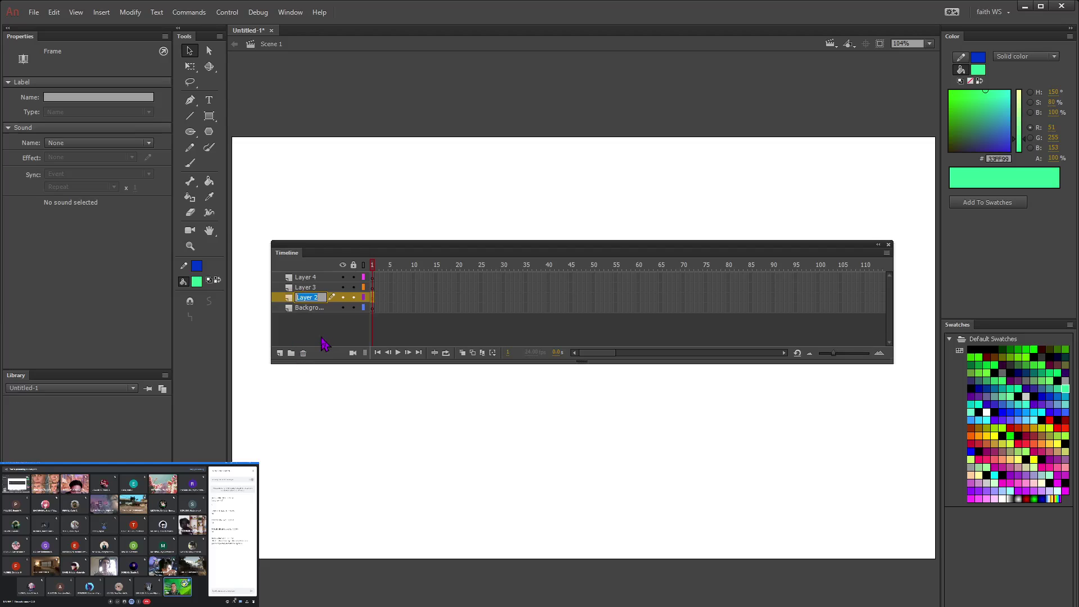
text(B)
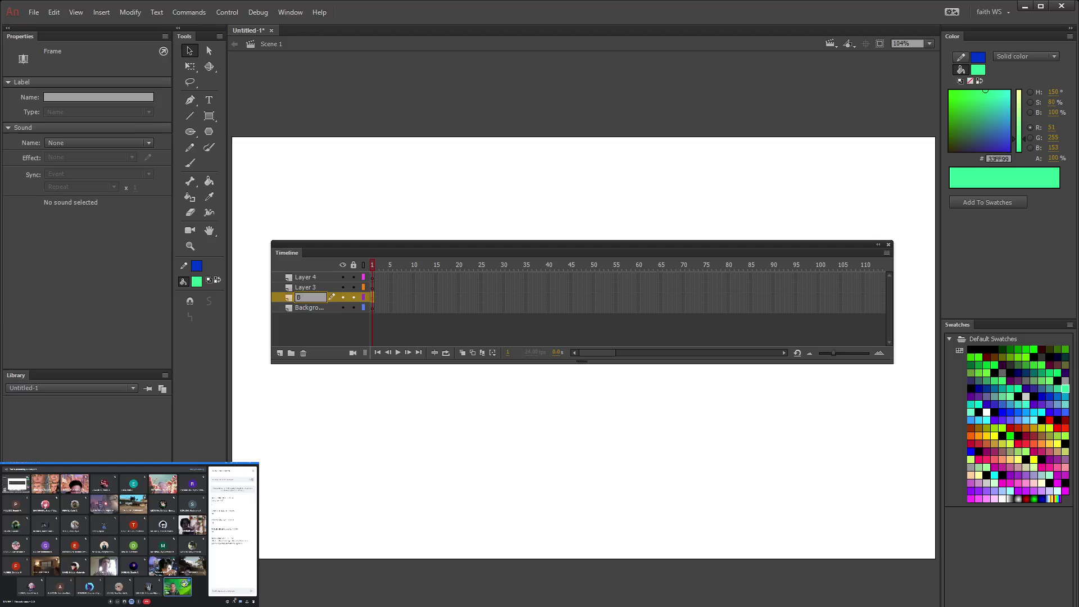
text(kue Circle)
click(311, 426)
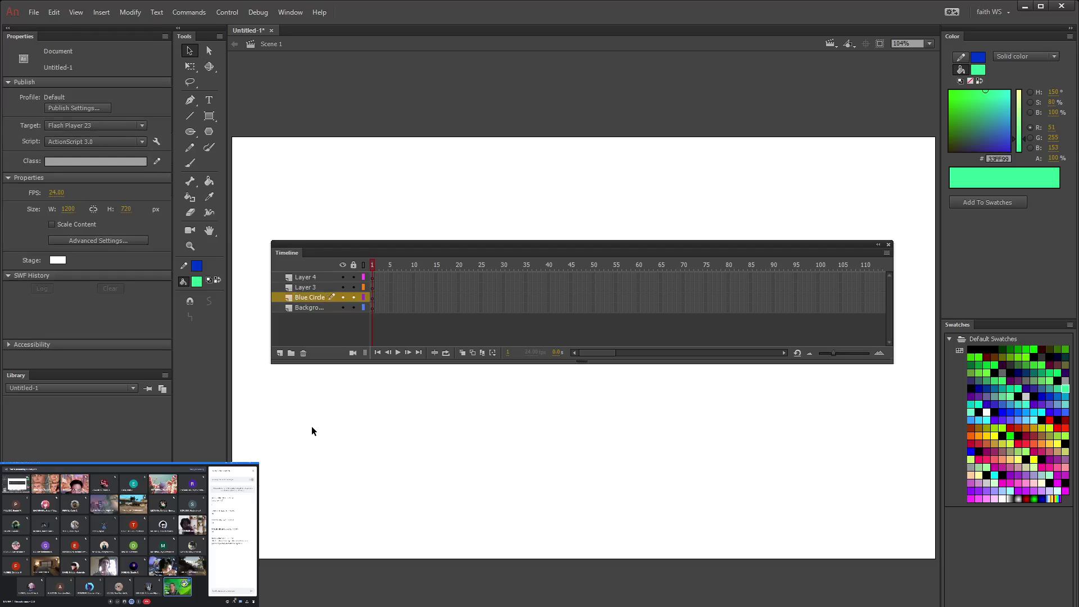
Step: Rename Layer 3 as "Res Triangle"
click(309, 290)
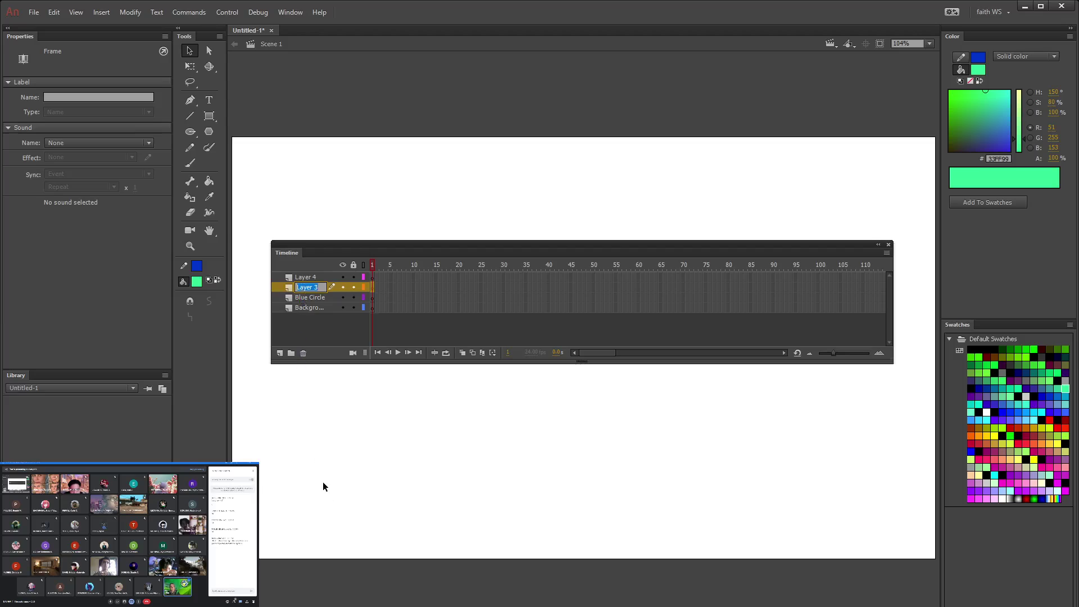
text(Res T)
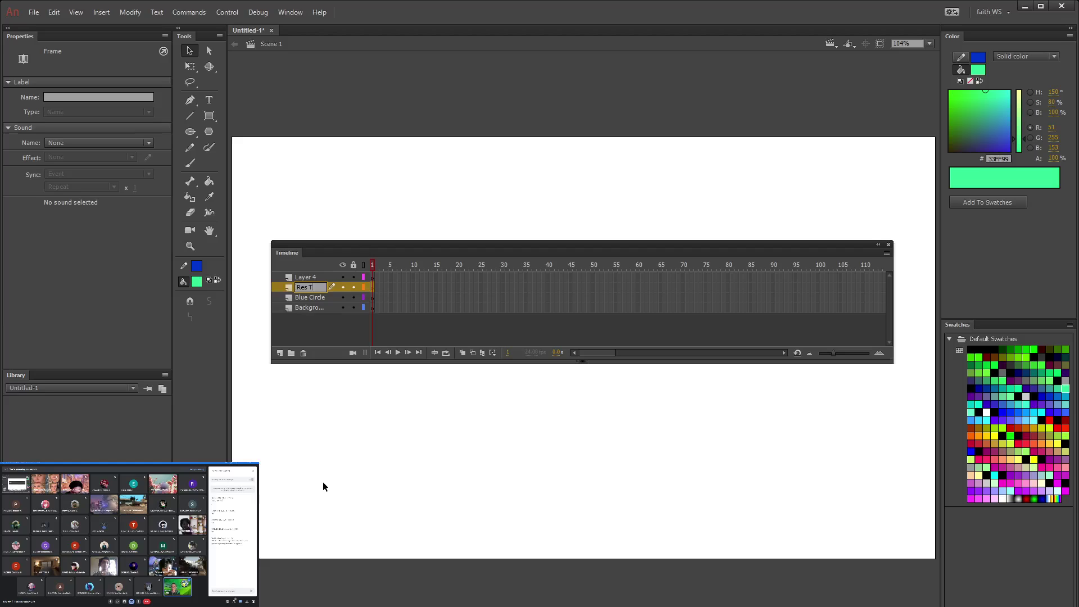
text(riangle)
click(326, 438)
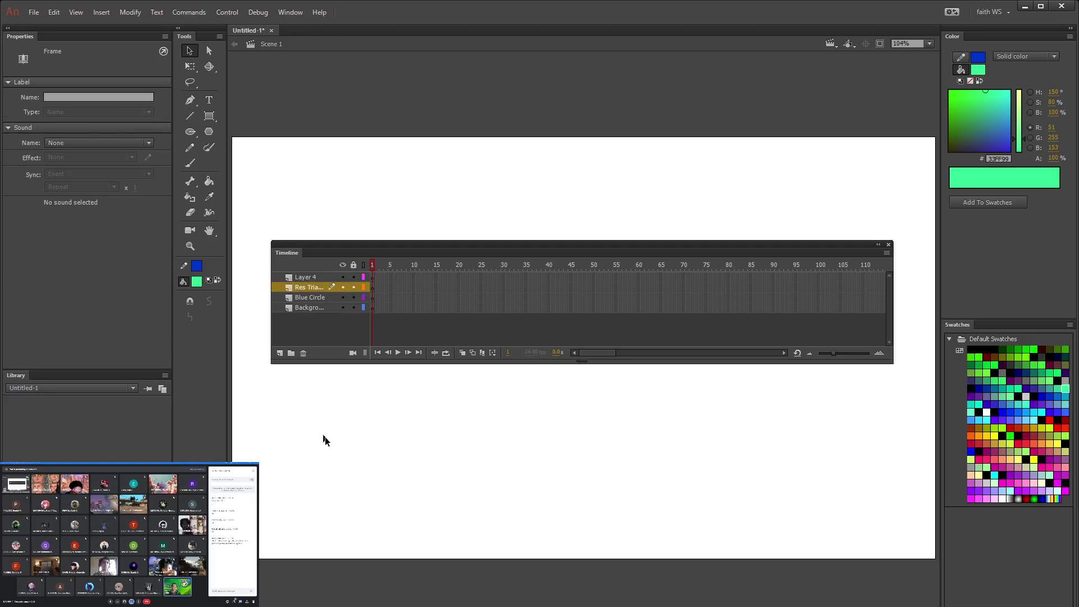
Step: Rename Layer 4 as "Purple Box"
click(306, 279)
double_click(307, 279)
text(Purple)
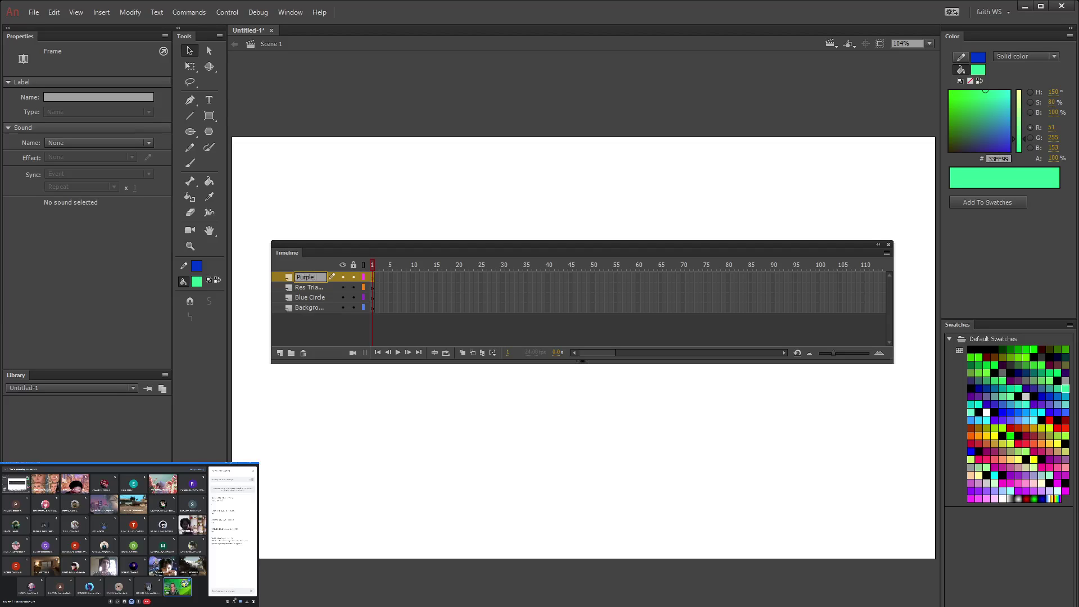
text( Box)
click(336, 446)
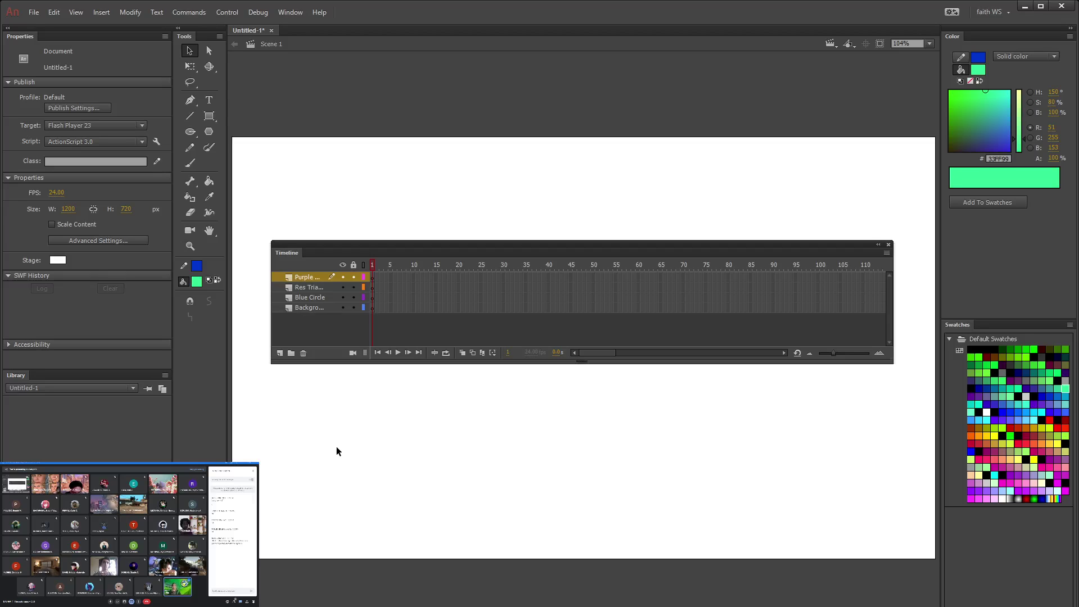
Step: Correct the misspelled "Res Triangle" layer name to "Red Triangle"
double_click(304, 287)
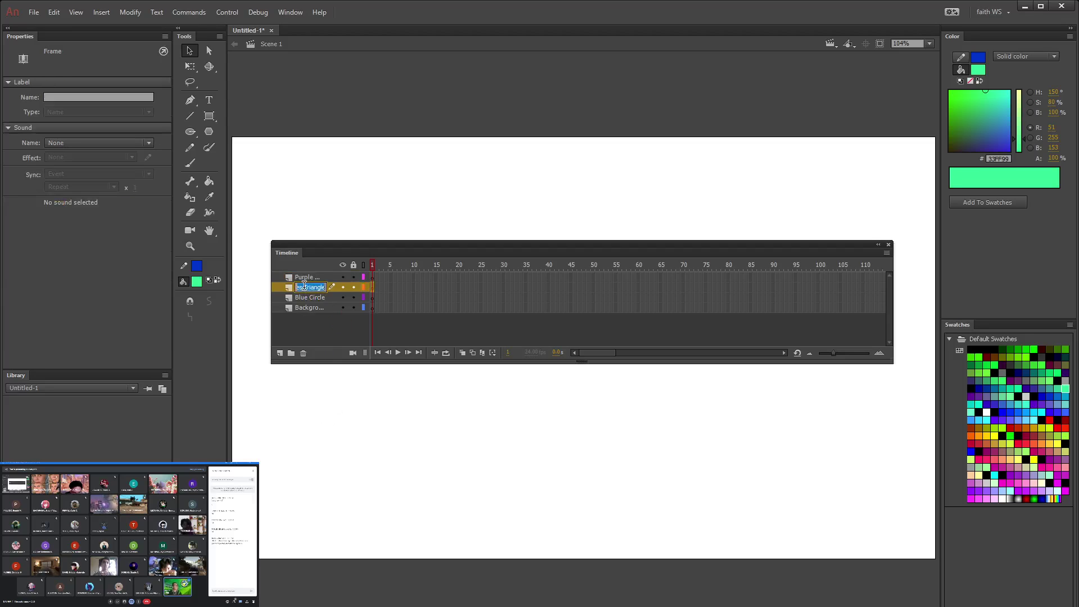
click(304, 286)
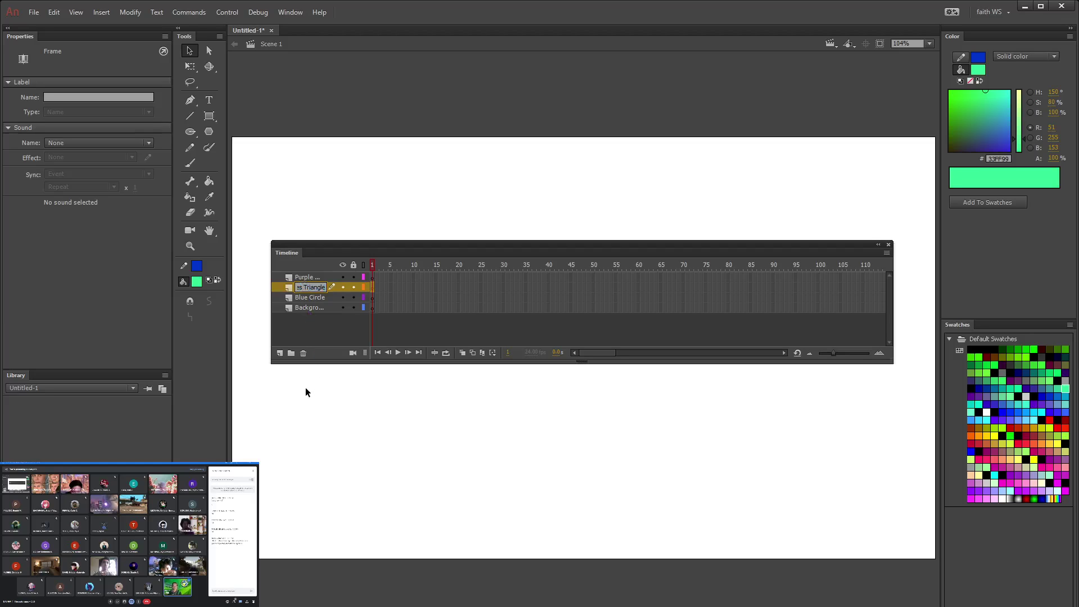
text(d)
click(329, 424)
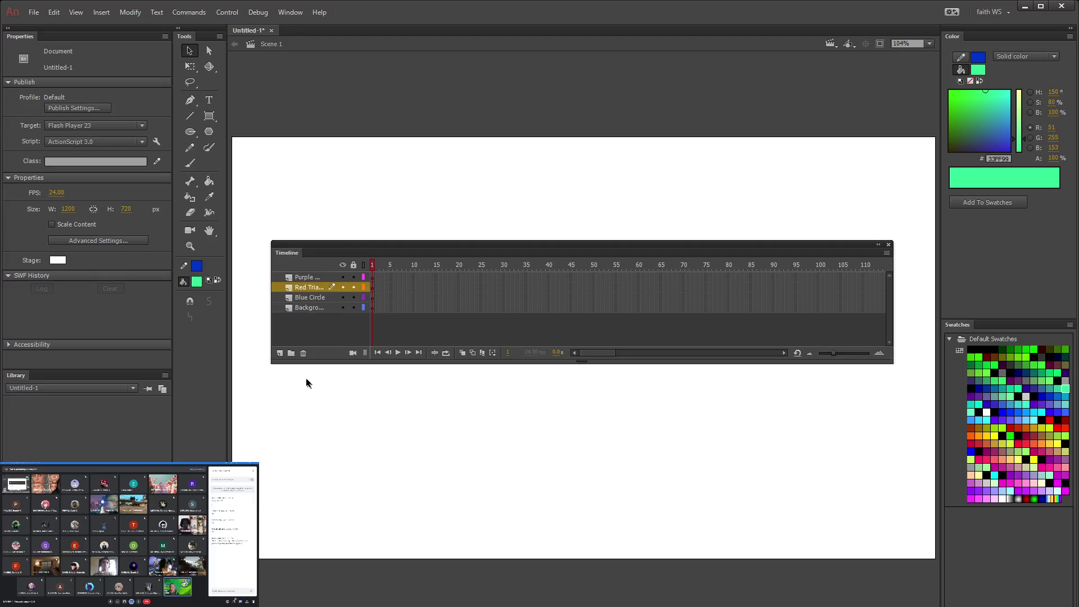
Step: Make Purple Box the active layer and lock the Red Triangle, Blue Circle and Background layers
click(317, 277)
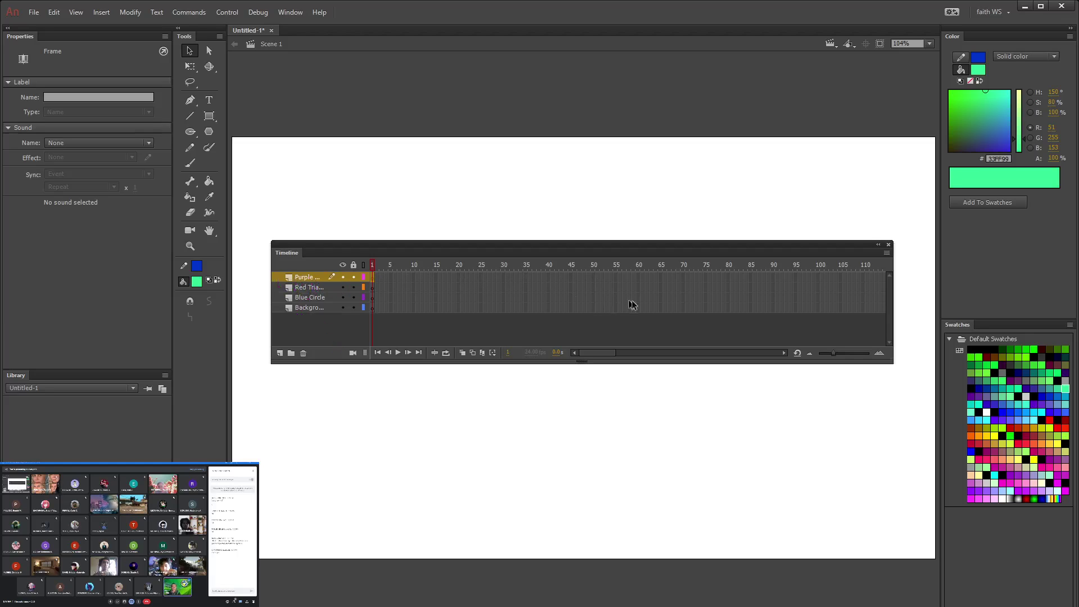
click(353, 287)
click(353, 297)
click(353, 307)
Step: Hide the Red Triangle and Blue Circle layers, and show both again
click(342, 287)
click(342, 298)
click(342, 297)
click(342, 287)
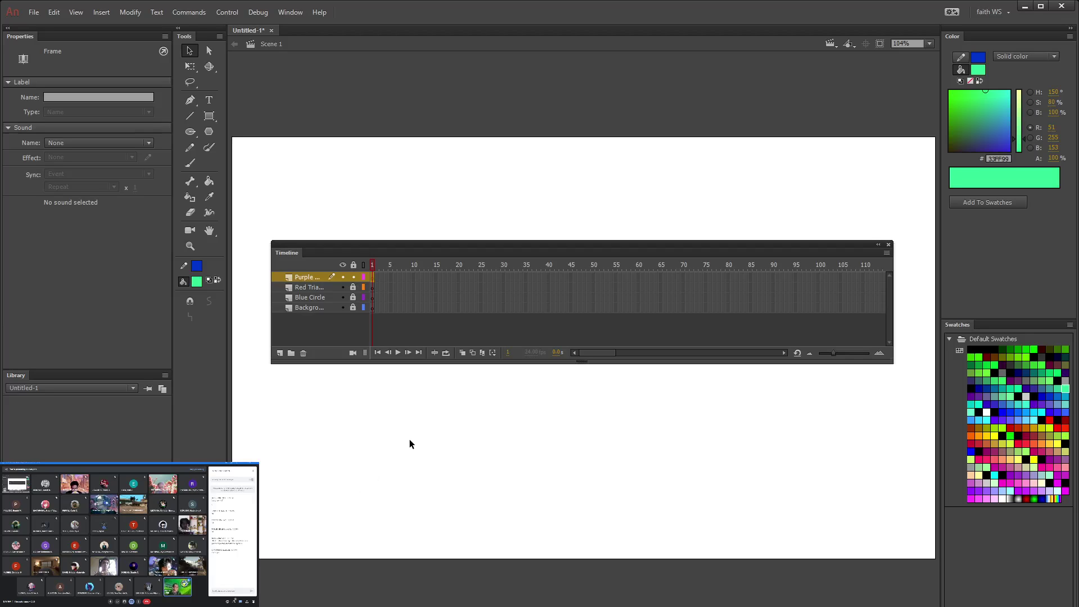
Step: Extend the Purple Box layer's frames to frame 20
click(457, 276)
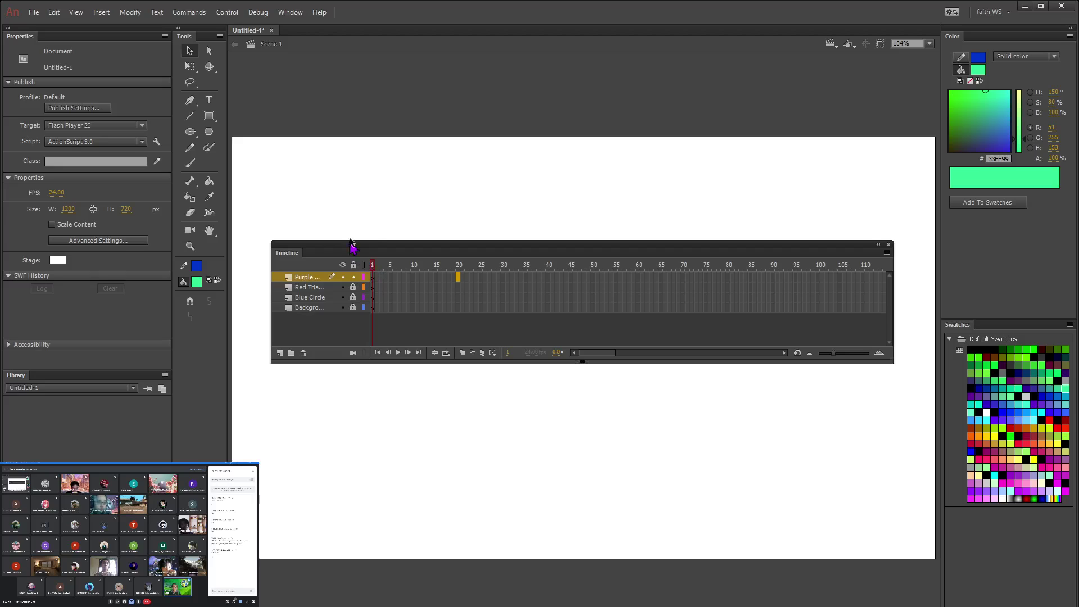
click(373, 265)
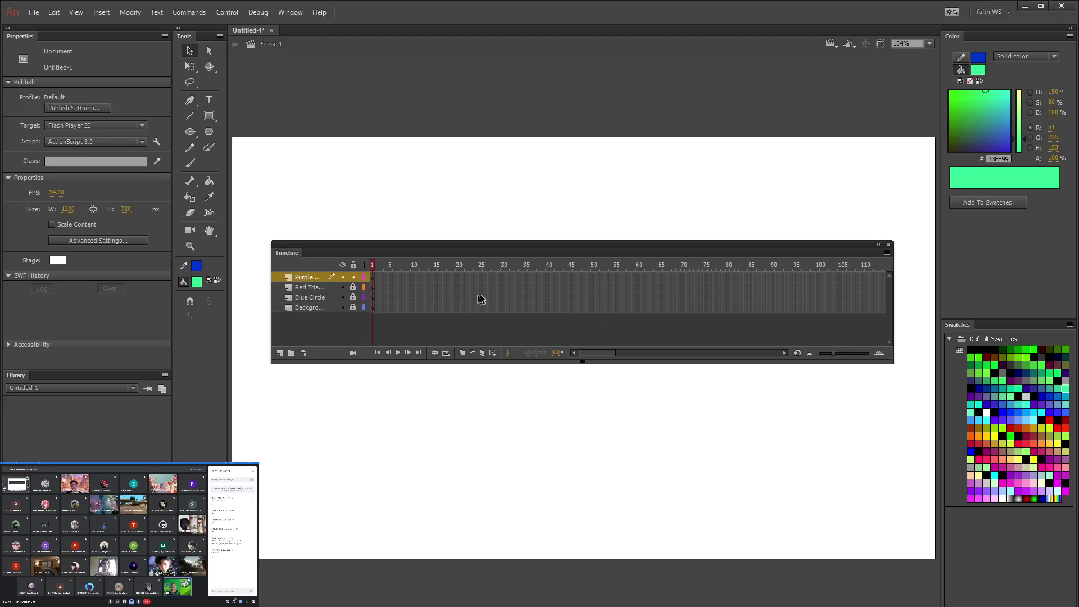
click(458, 276)
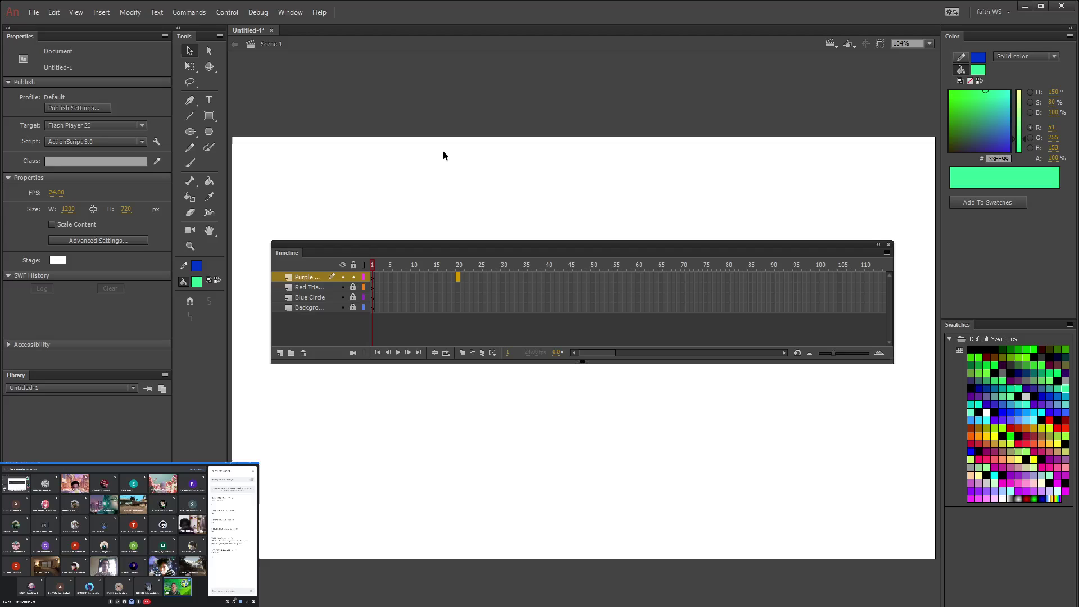
key(shift+period)
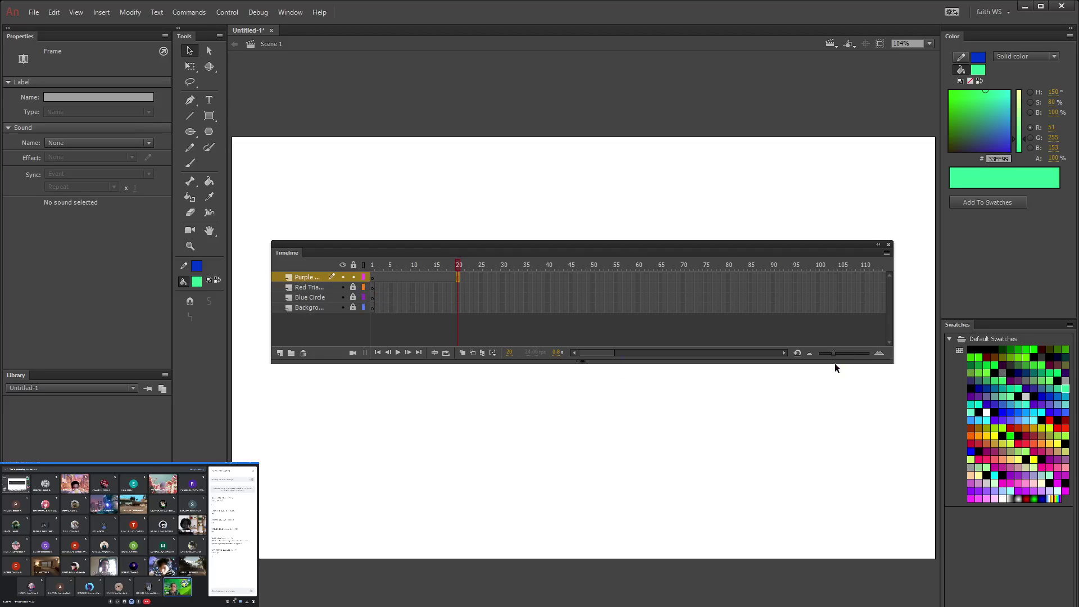
Step: Scrub the playhead back from frame 20 to frame 8 and return it to frame 20
click(879, 353)
click(880, 353)
click(879, 353)
click(879, 353)
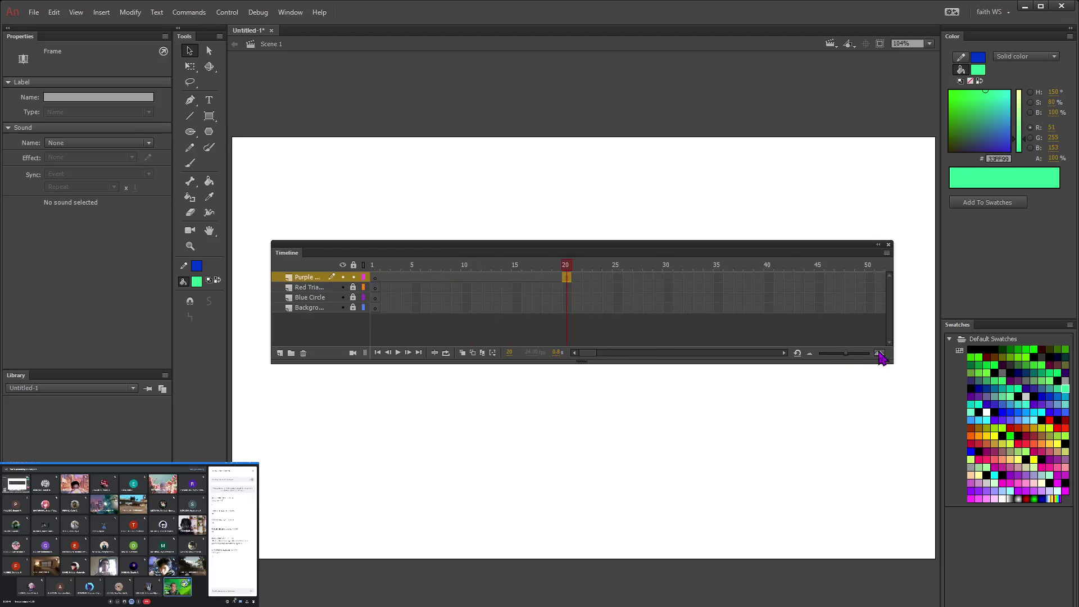
click(810, 354)
click(810, 353)
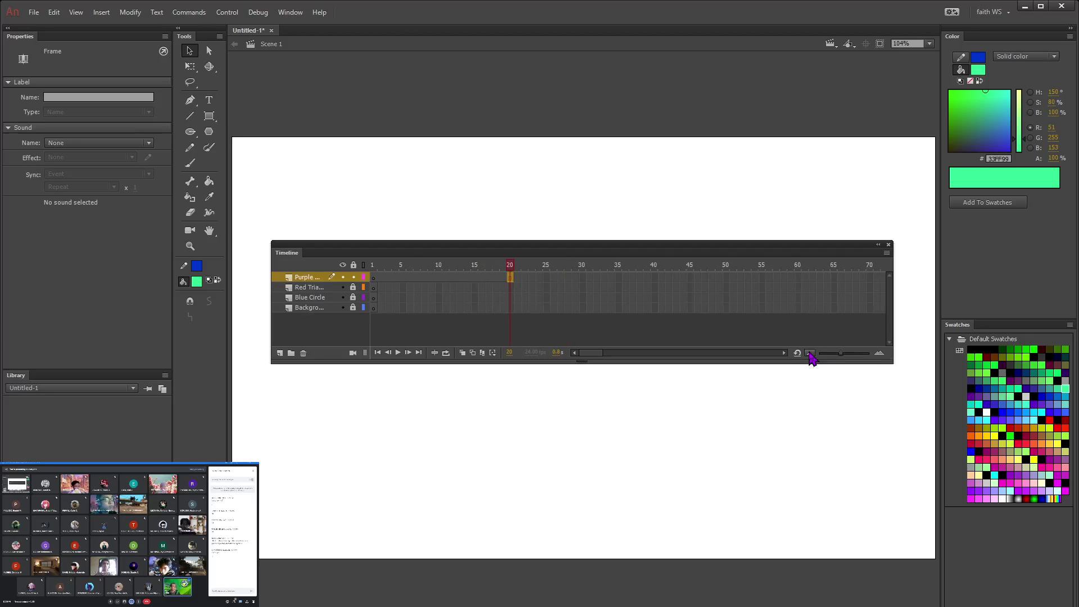
click(880, 353)
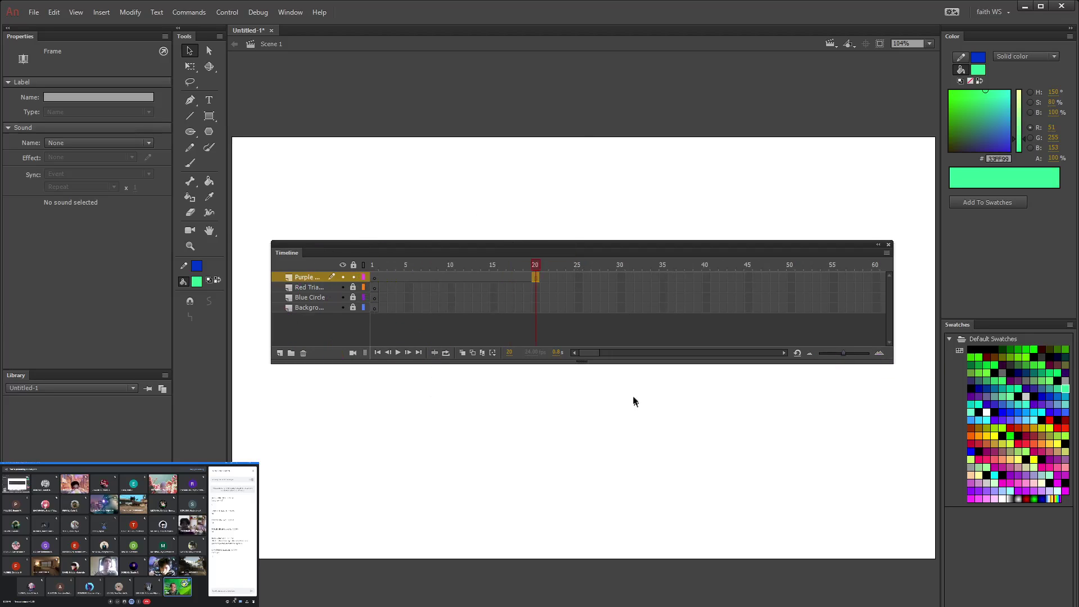
mouse_move(581, 361)
mouse_down()
mouse_move(574, 470)
mouse_move(572, 368)
mouse_up()
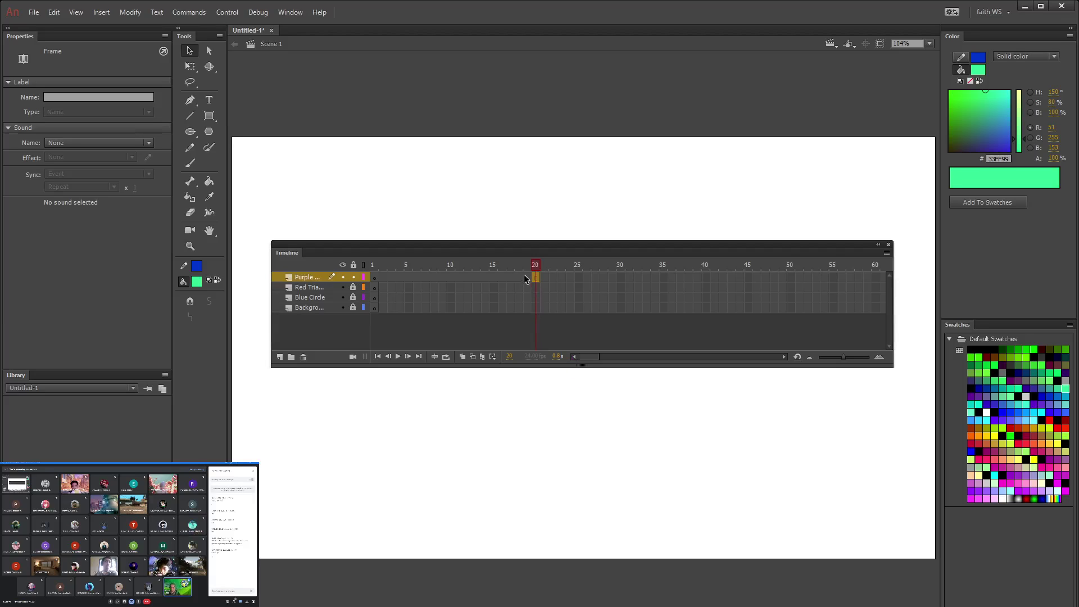
drag(535, 266, 433, 281)
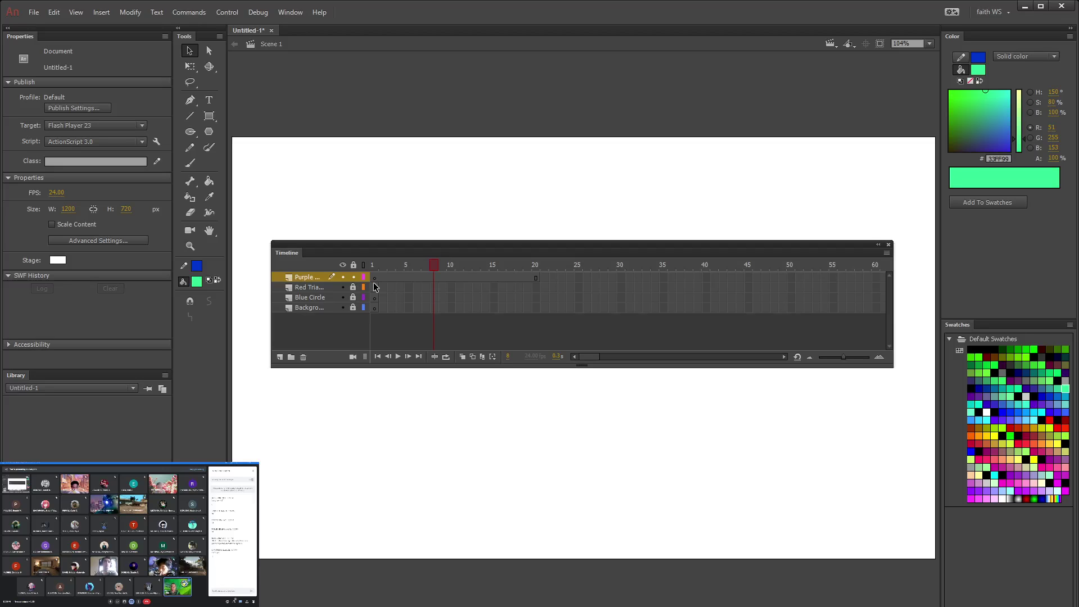
drag(435, 265, 537, 271)
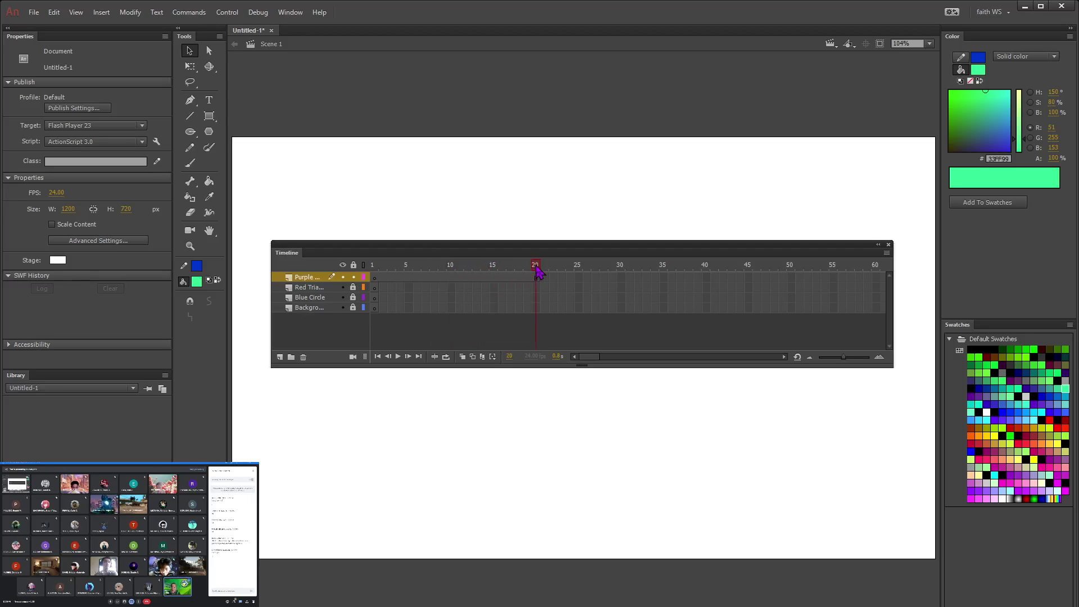
Step: Insert a keyframe at frame 21 of the Purple Box layer and extend its frames to frame 35
click(544, 278)
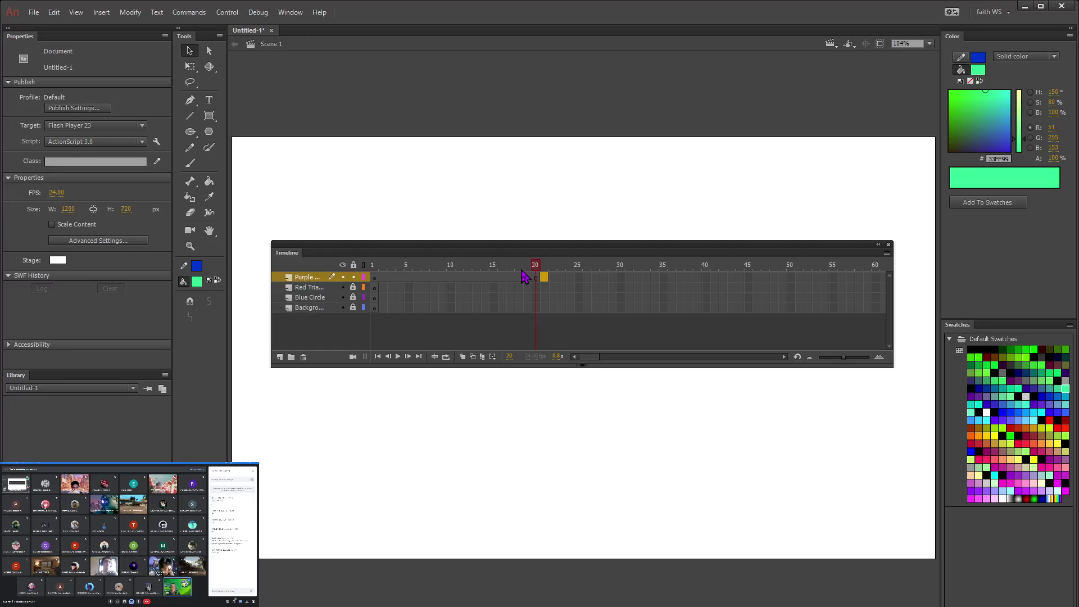
click(538, 274)
click(543, 278)
key(F6)
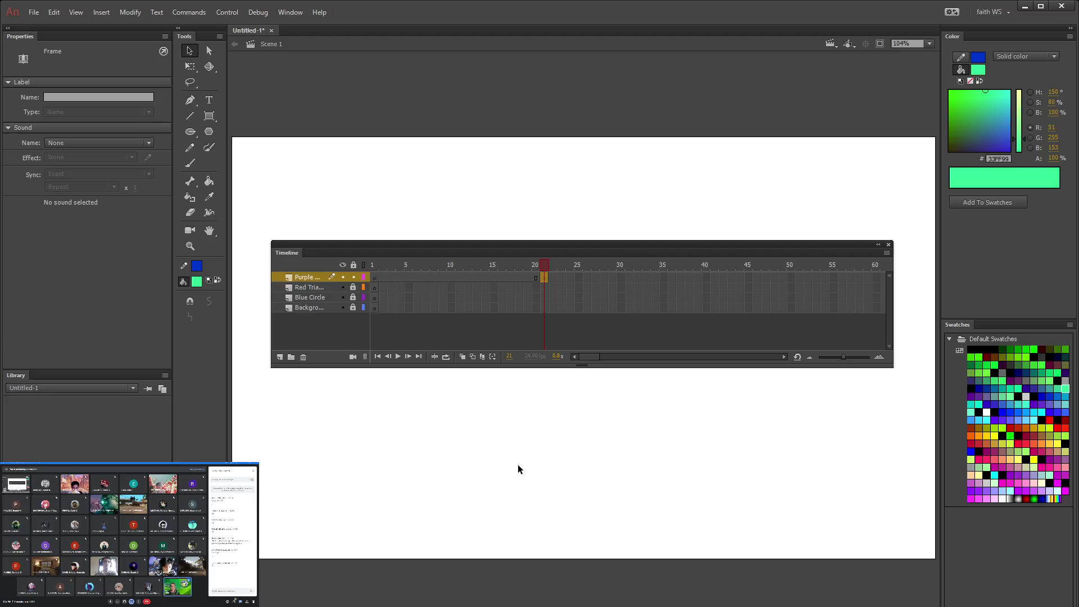
click(572, 272)
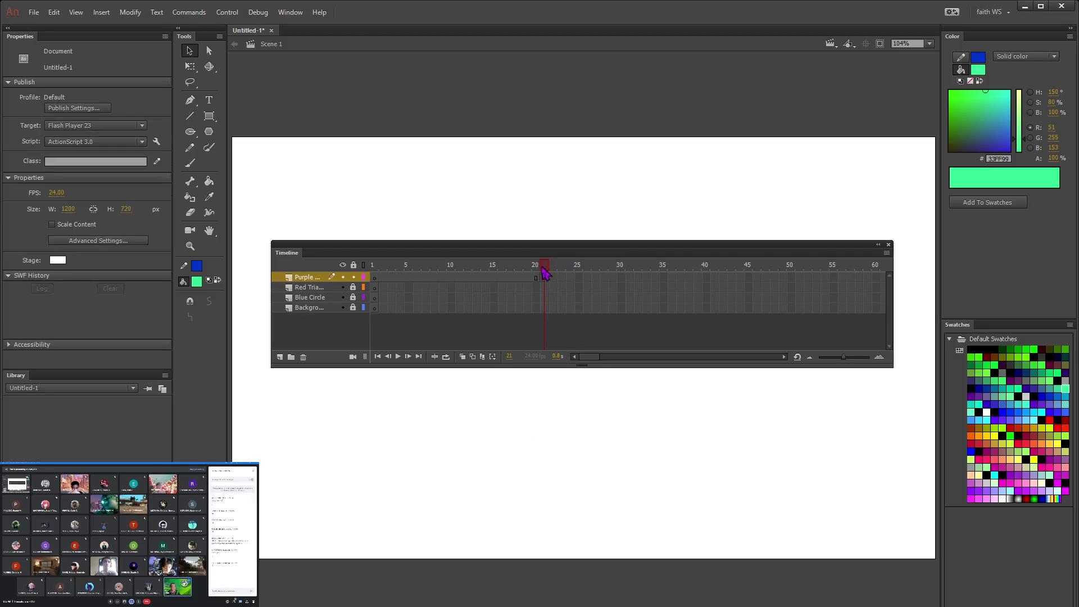
click(663, 277)
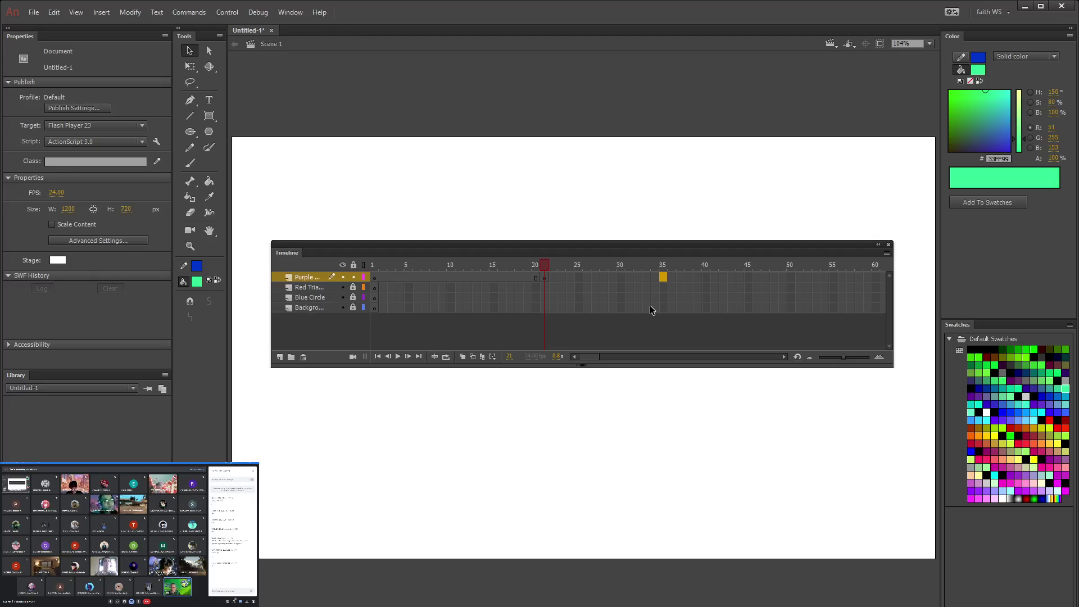
mouse_move(664, 278)
mouse_down()
mouse_move(675, 277)
mouse_move(566, 277)
mouse_move(665, 277)
mouse_up()
Step: Insert a keyframe at frame 36 of the Purple Box layer and extend its frames to frame 48
click(672, 279)
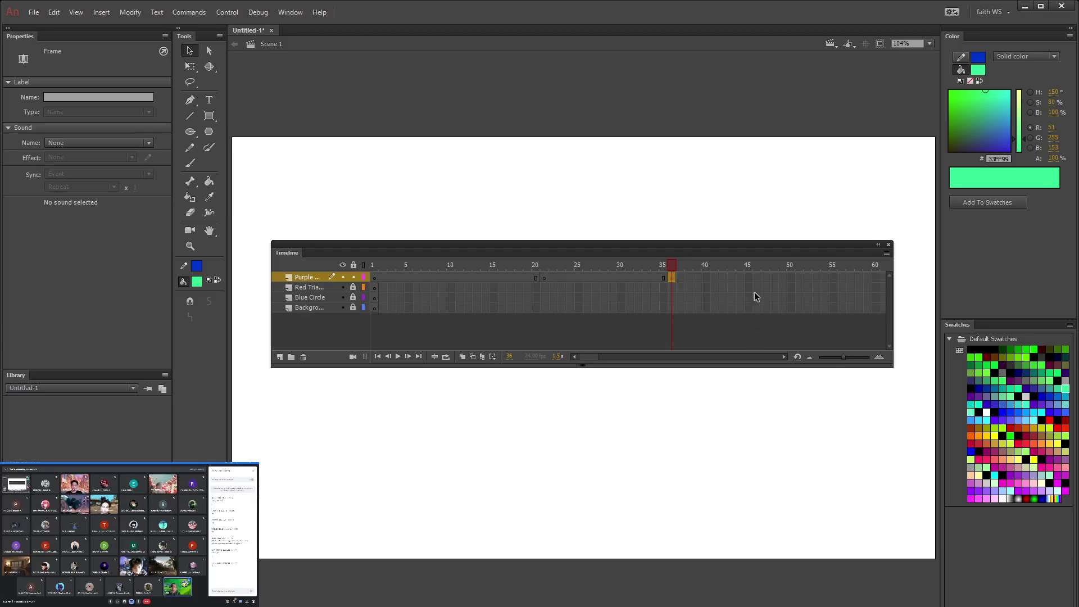
click(774, 277)
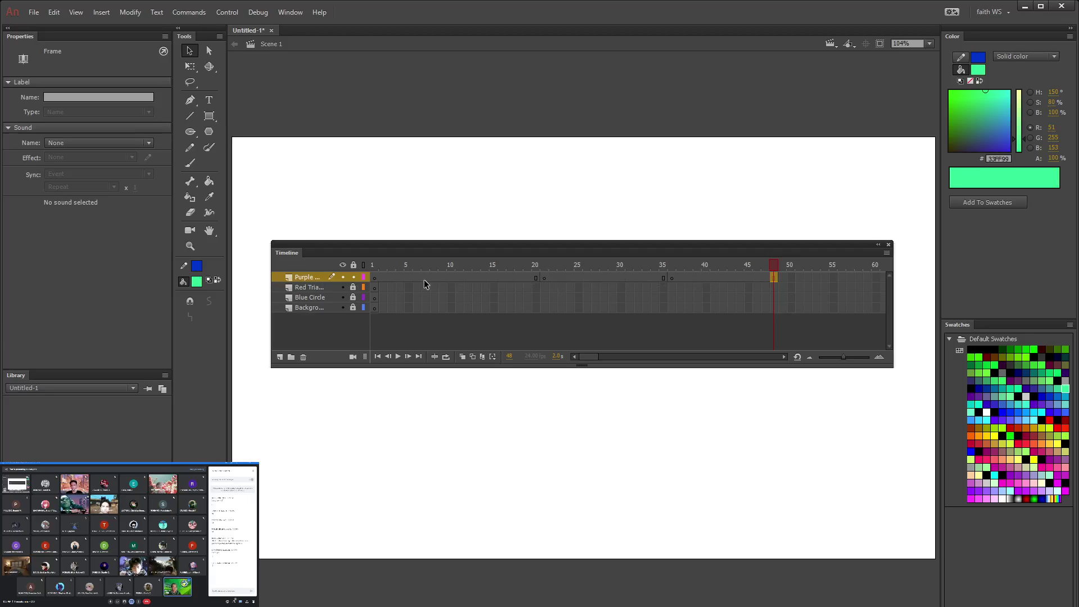
Step: Review the Purple Box layer's keyframes at frames 1, 21 and 36, and step the playhead from frame 20 to 21
click(443, 279)
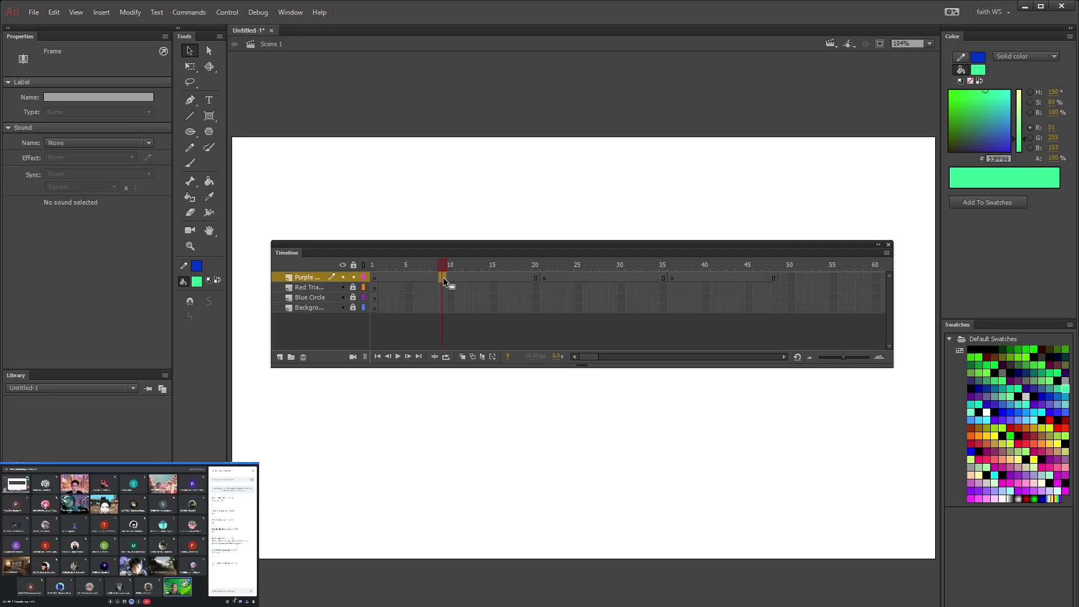
click(375, 279)
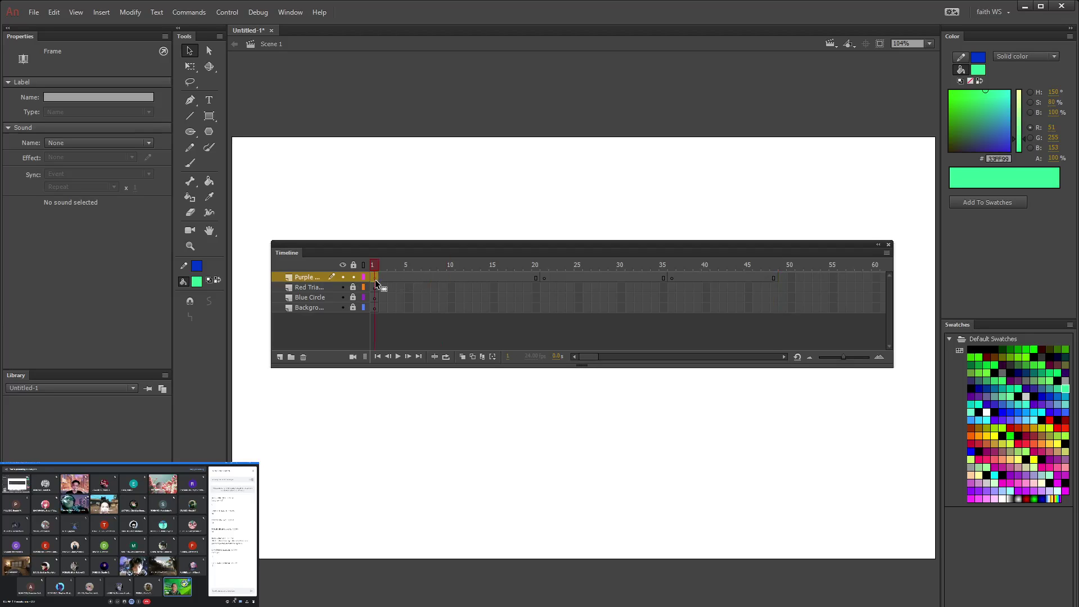
click(544, 278)
click(671, 279)
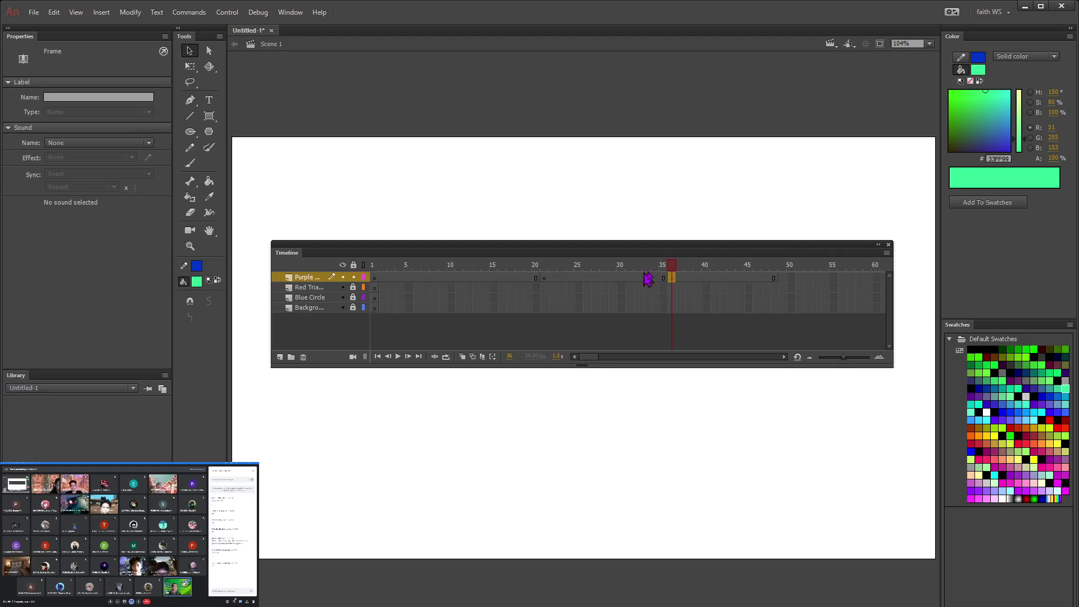
click(544, 278)
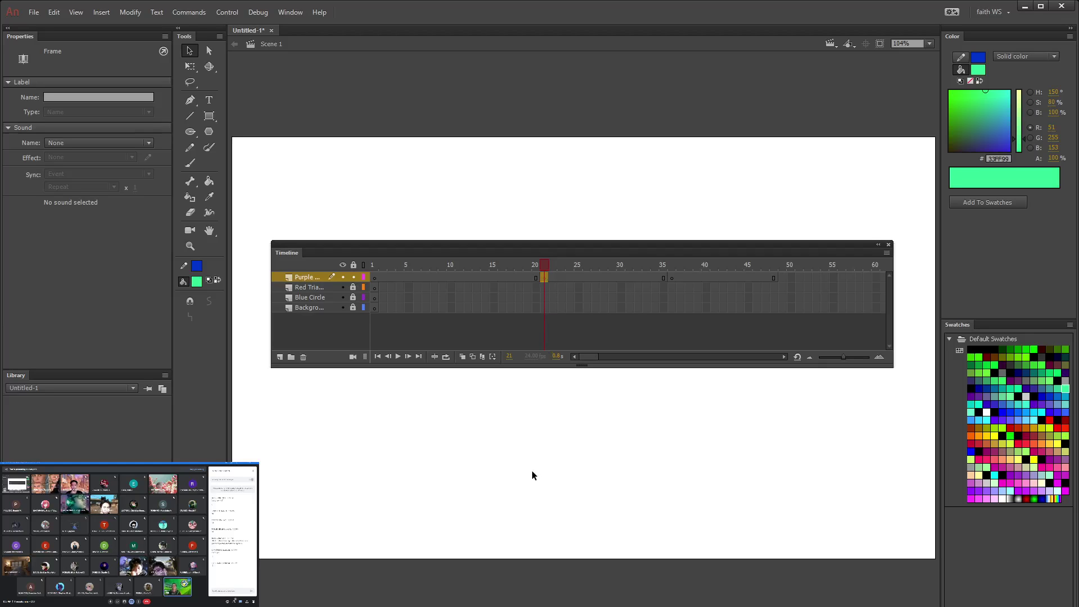
click(533, 266)
mouse_move(535, 269)
mouse_down()
mouse_move(514, 269)
mouse_move(544, 269)
mouse_up()
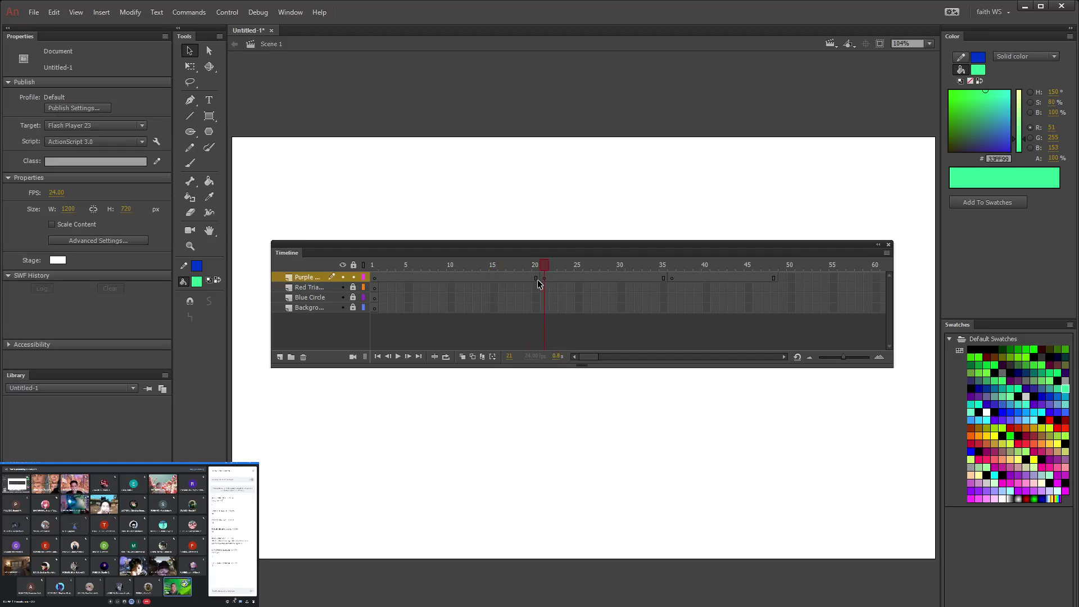
Step: At frame 21 of Purple Box, set the Rectangle Primitive tool to a #660066 purple fill and a black stroke of size 15.10
click(543, 278)
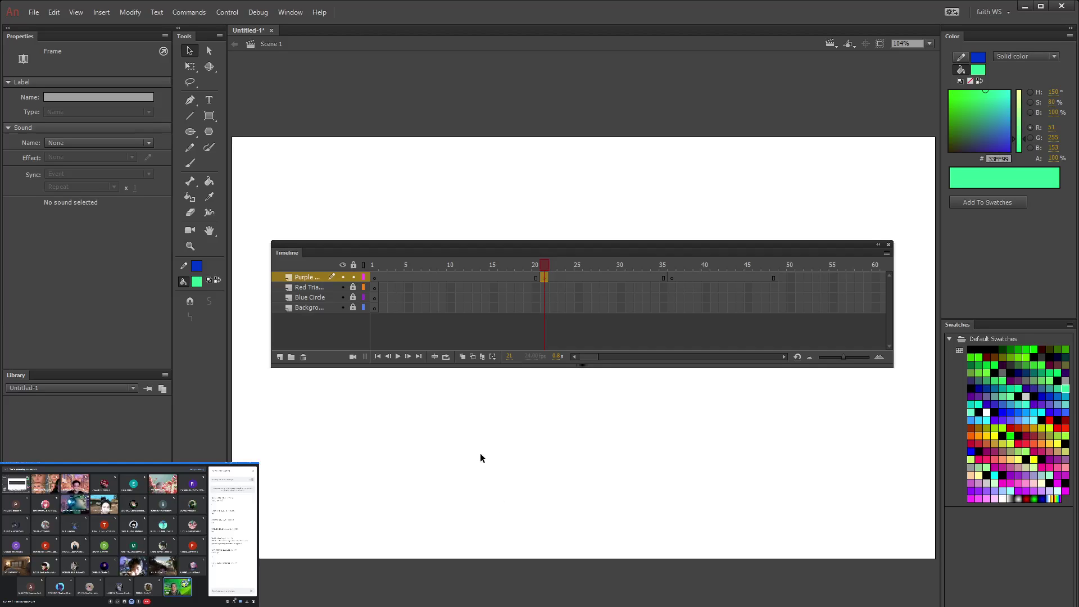
drag(576, 248, 579, 164)
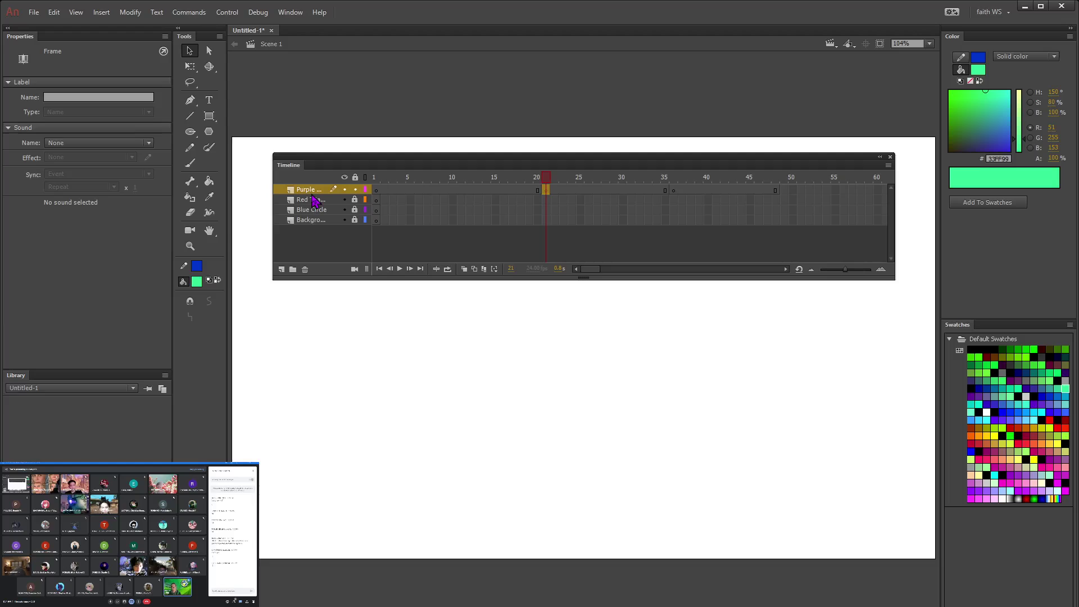
click(211, 123)
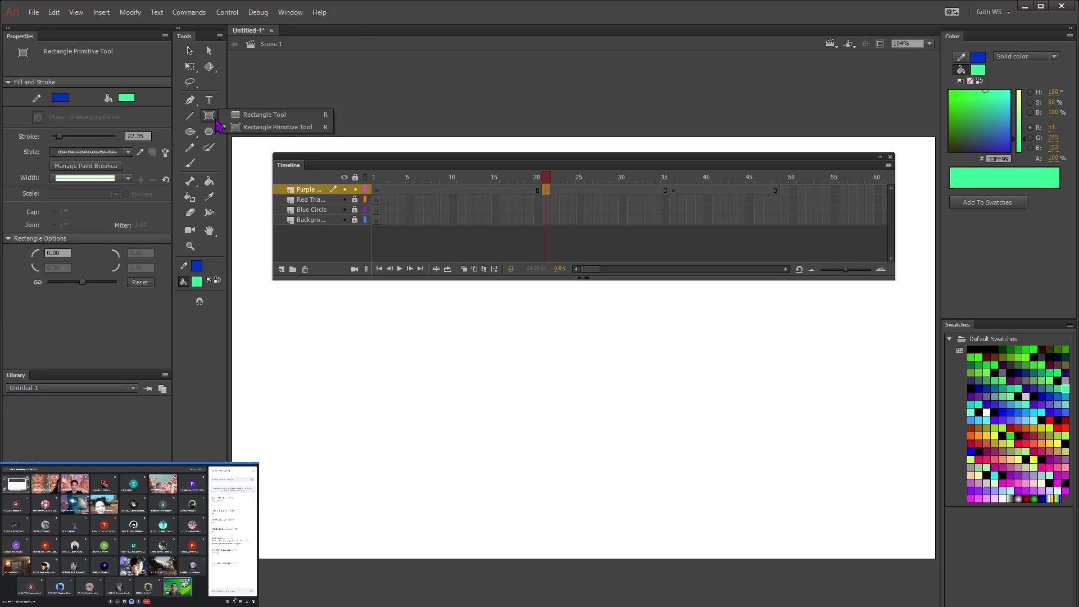
click(265, 128)
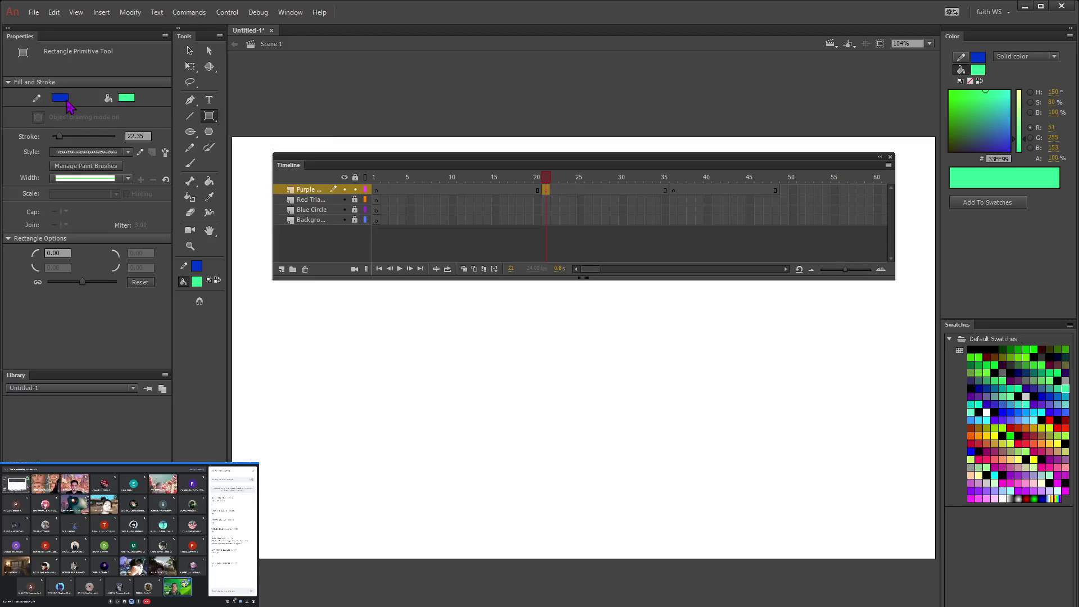
click(132, 101)
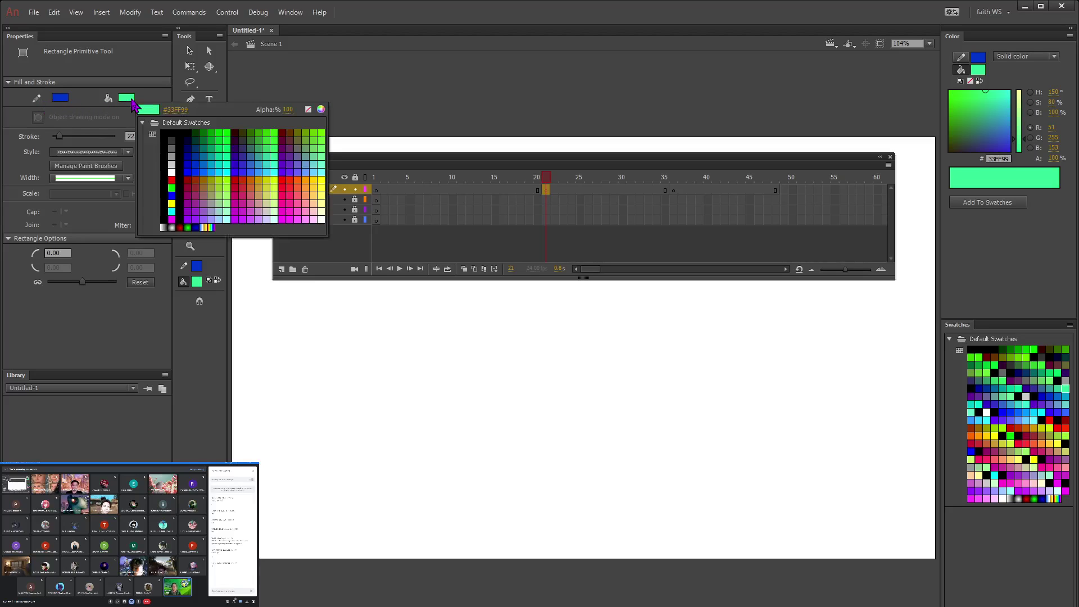
click(284, 149)
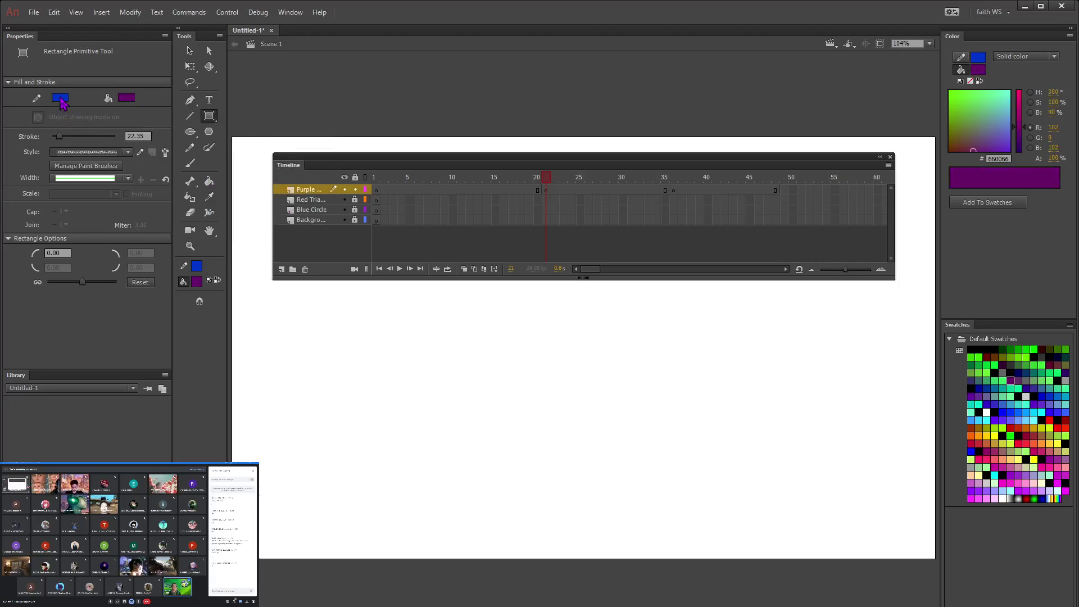
click(61, 99)
click(105, 134)
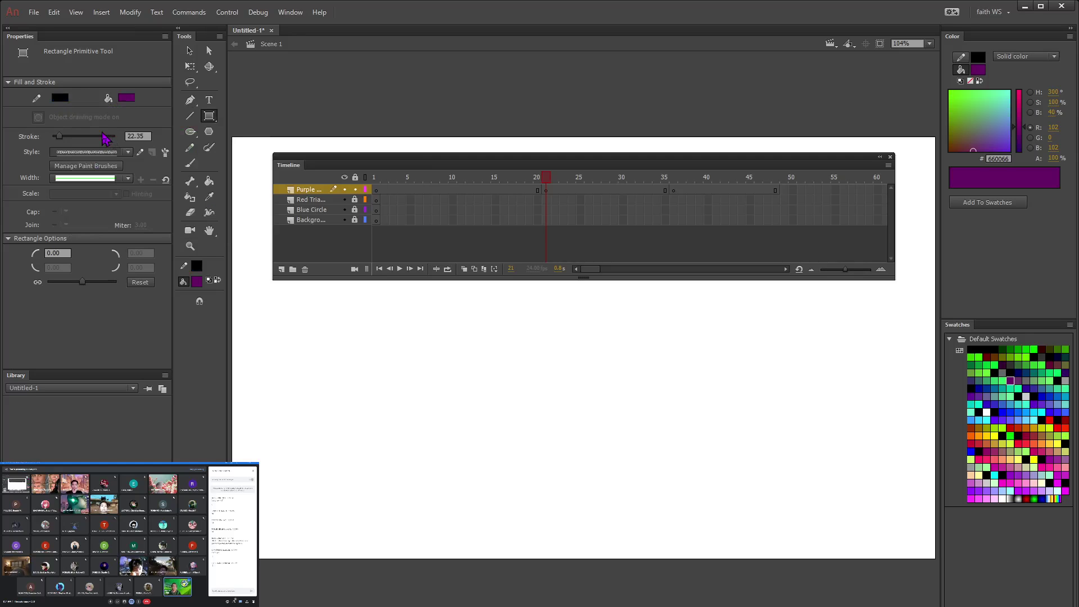
drag(59, 137, 58, 141)
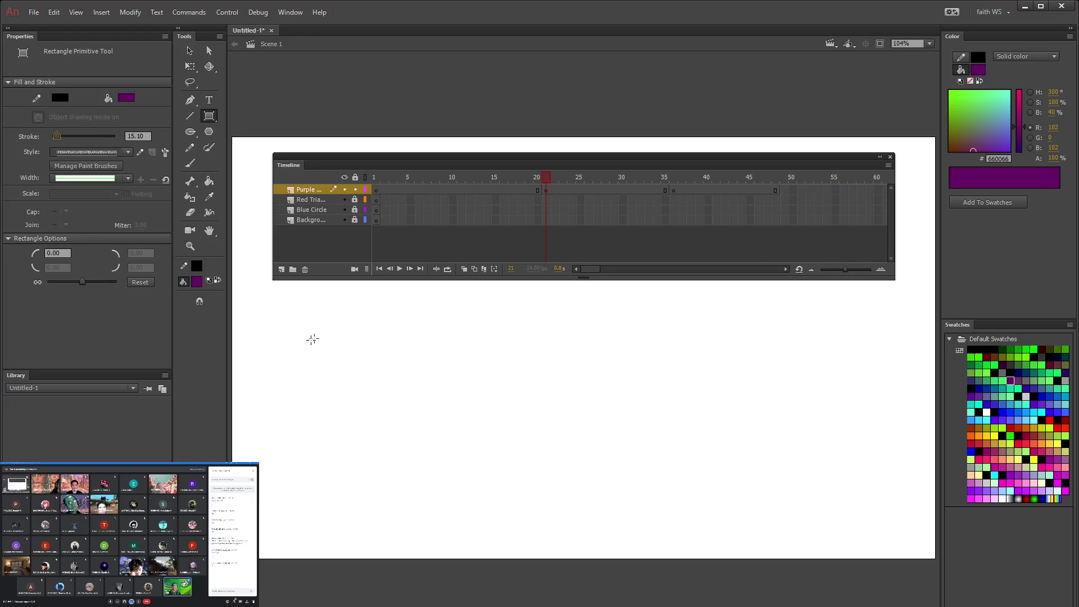
Step: Try drawing a purple rectangle about 343 by 192 px on the left half of the stage, and undo it
drag(306, 320, 508, 432)
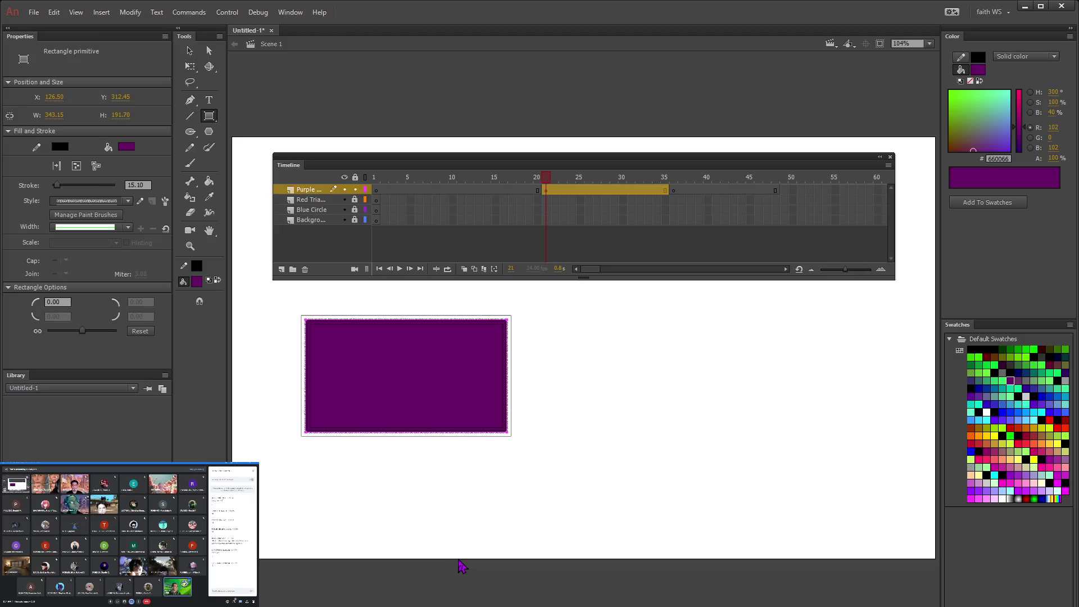
key(ctrl+z)
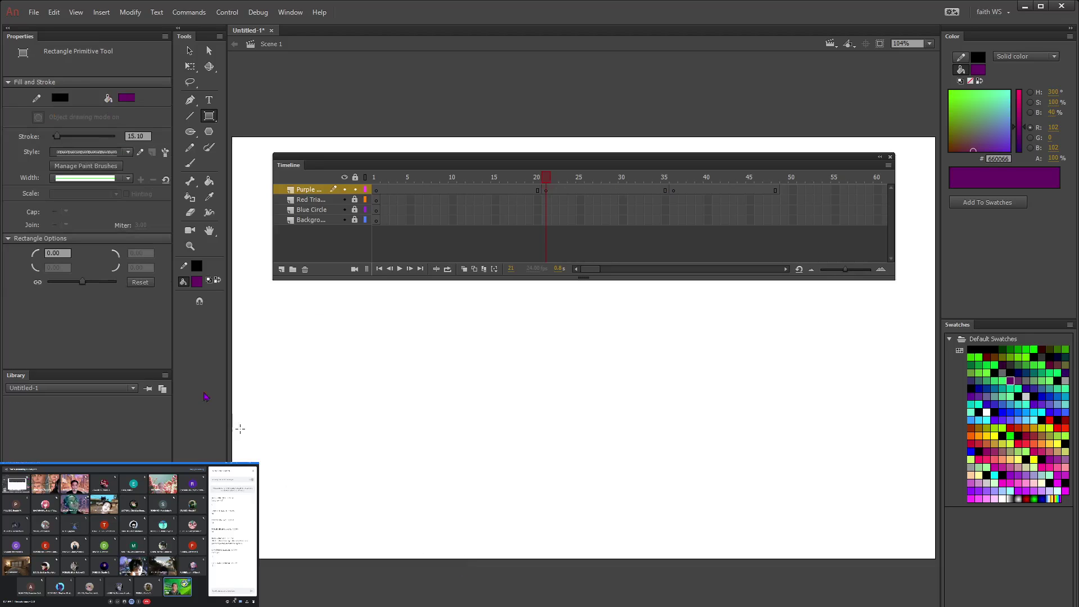
Step: Browse the available stroke styles for the Rectangle Primitive tool and the Paint Brush tool
click(129, 153)
scroll(165, 449, up, 10)
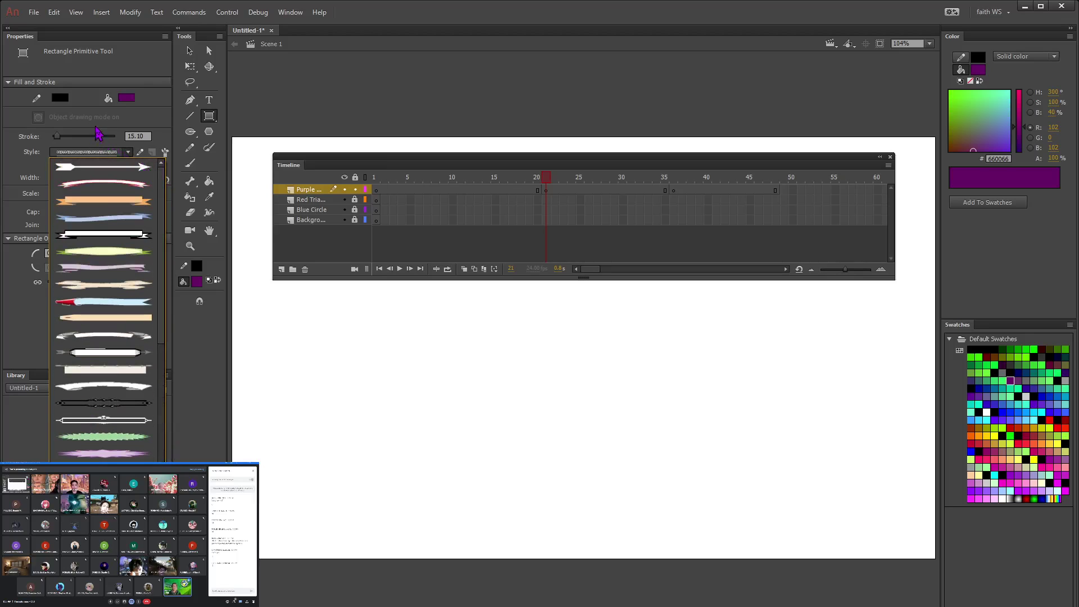
click(148, 122)
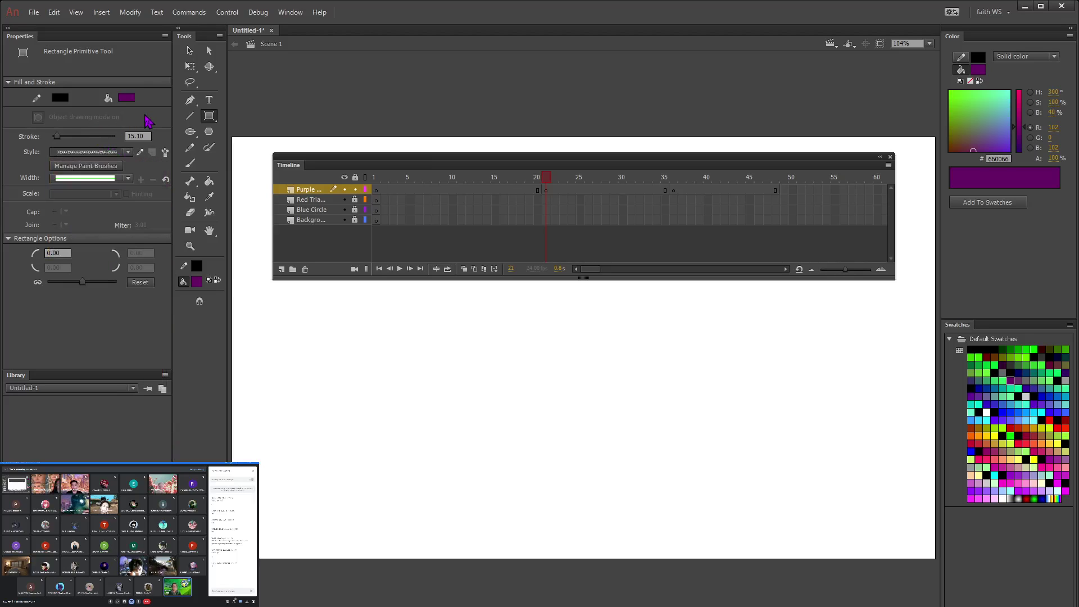
click(128, 152)
click(128, 154)
click(128, 152)
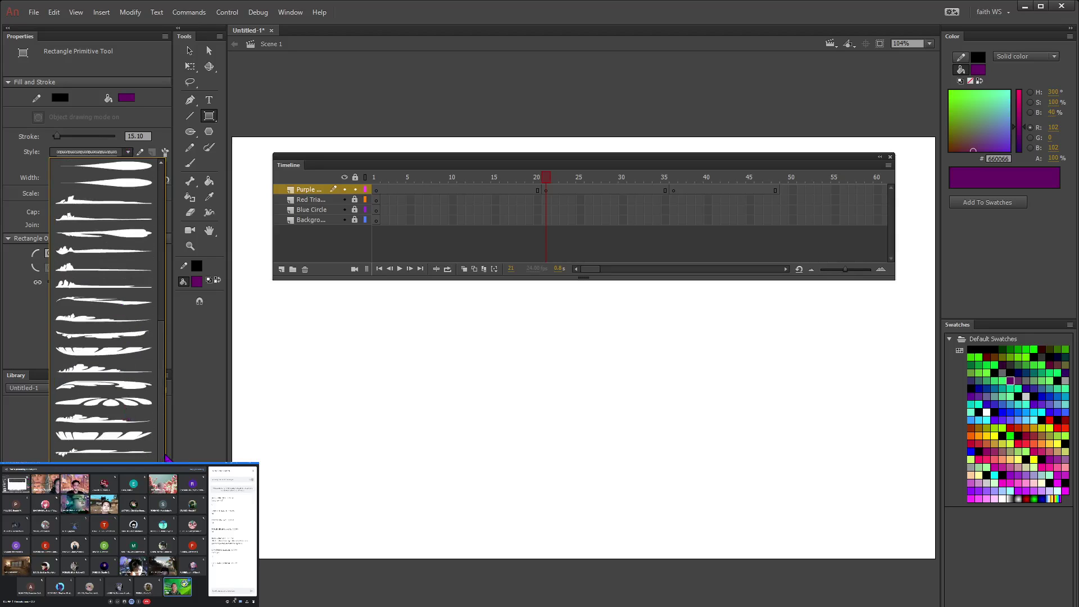
scroll(161, 366, up, 5)
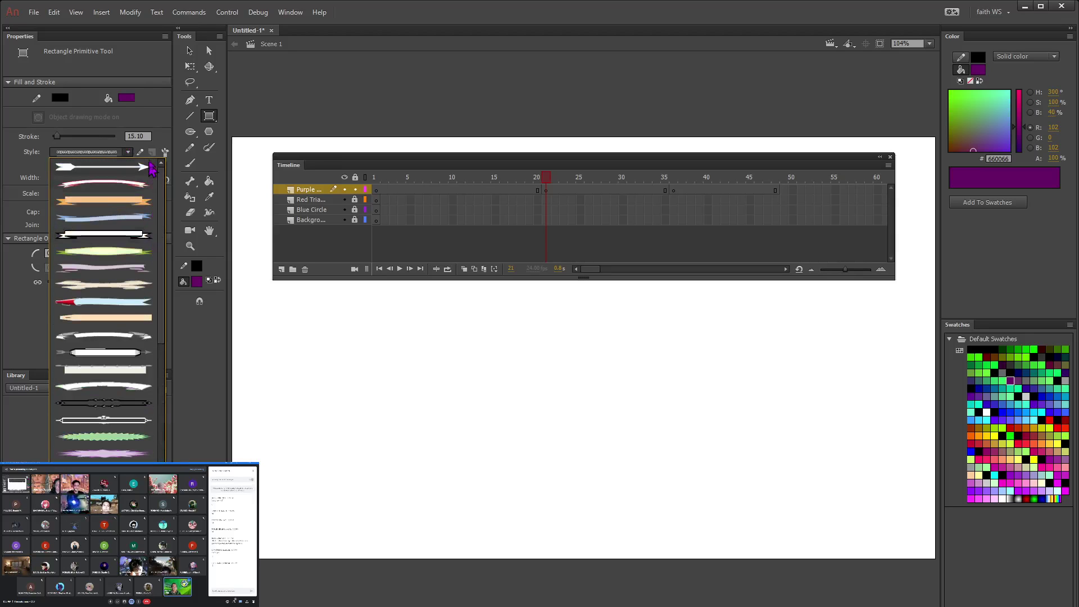
scroll(145, 224, down, 2)
scroll(103, 310, up, 2)
click(209, 149)
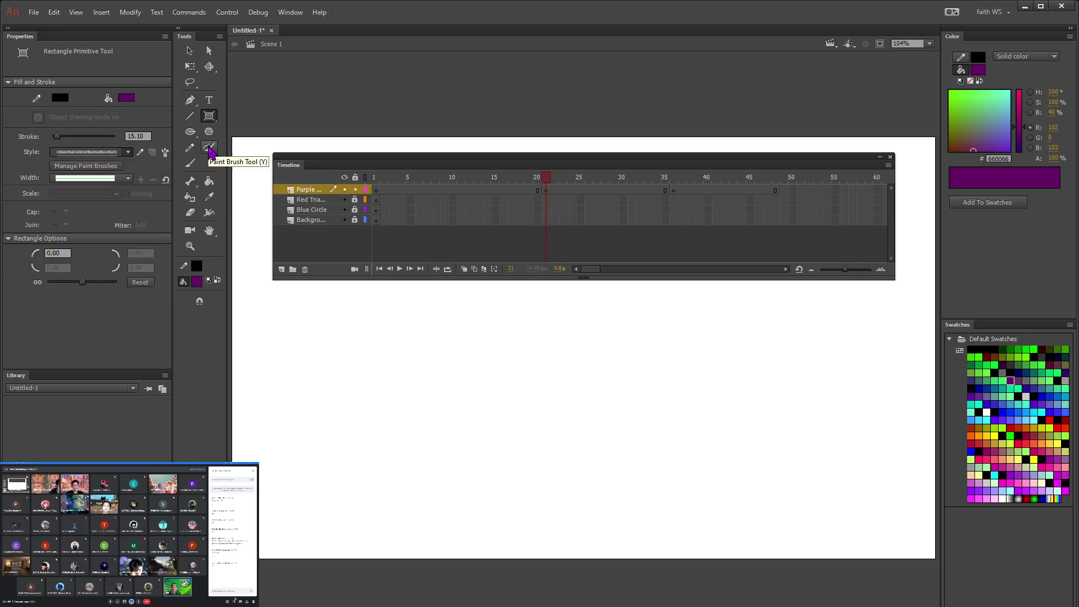
click(209, 149)
click(128, 152)
scroll(135, 343, up, 2)
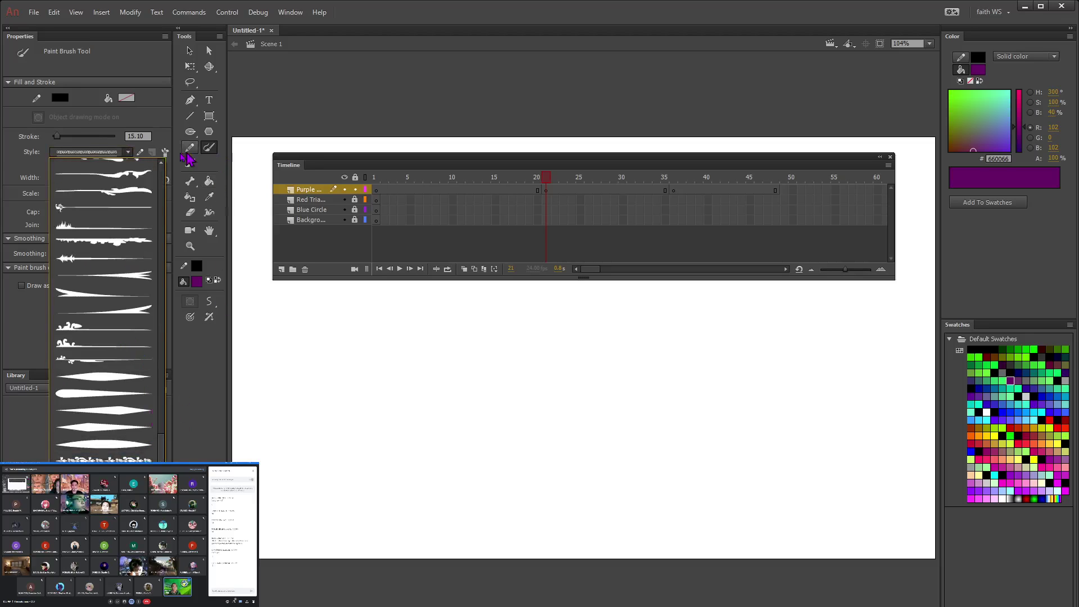
scroll(104, 309, up, 5)
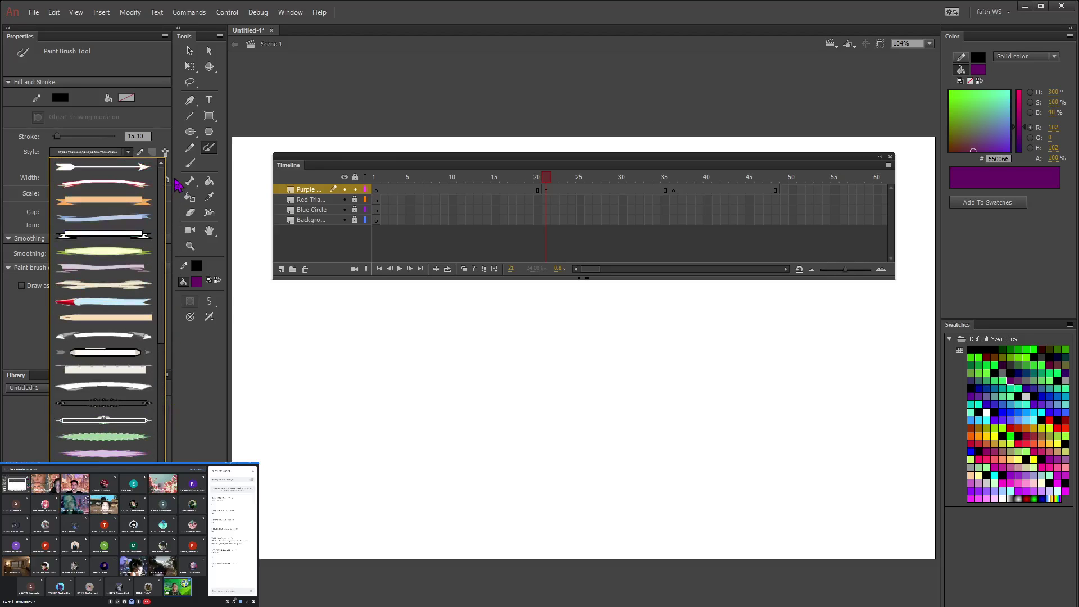
click(189, 173)
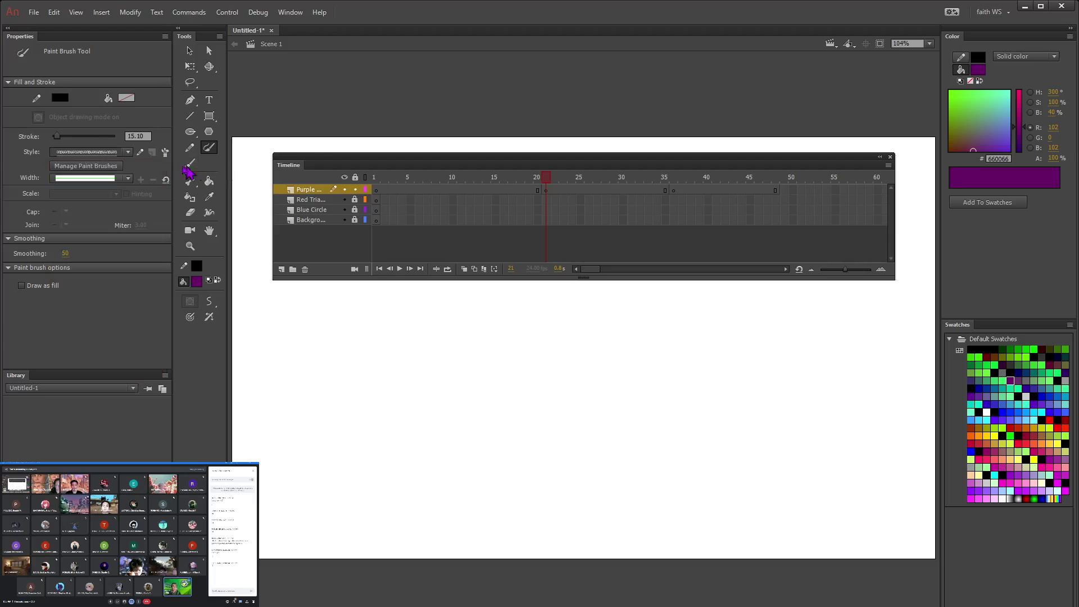
Step: Examine the Rococo pattern brush's options and the stroke width profiles, keeping the Uniform profile
click(141, 153)
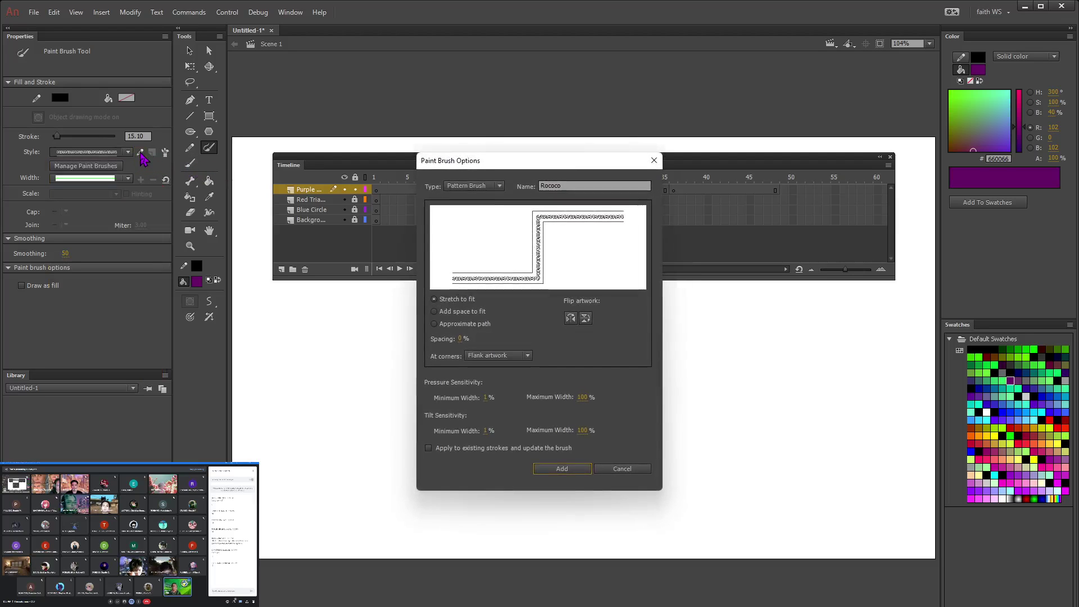
click(654, 160)
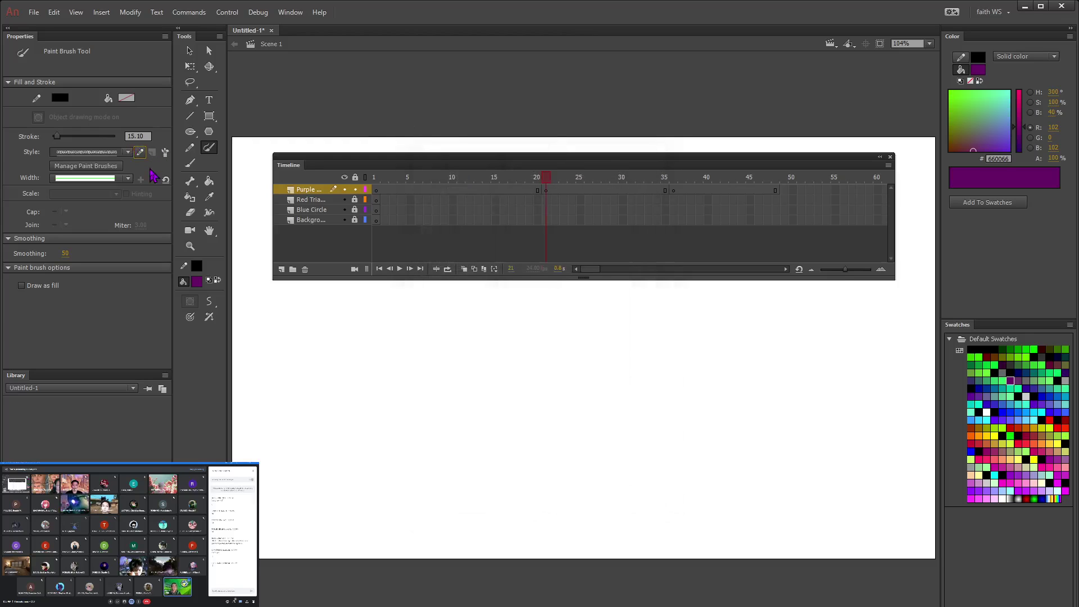
click(129, 179)
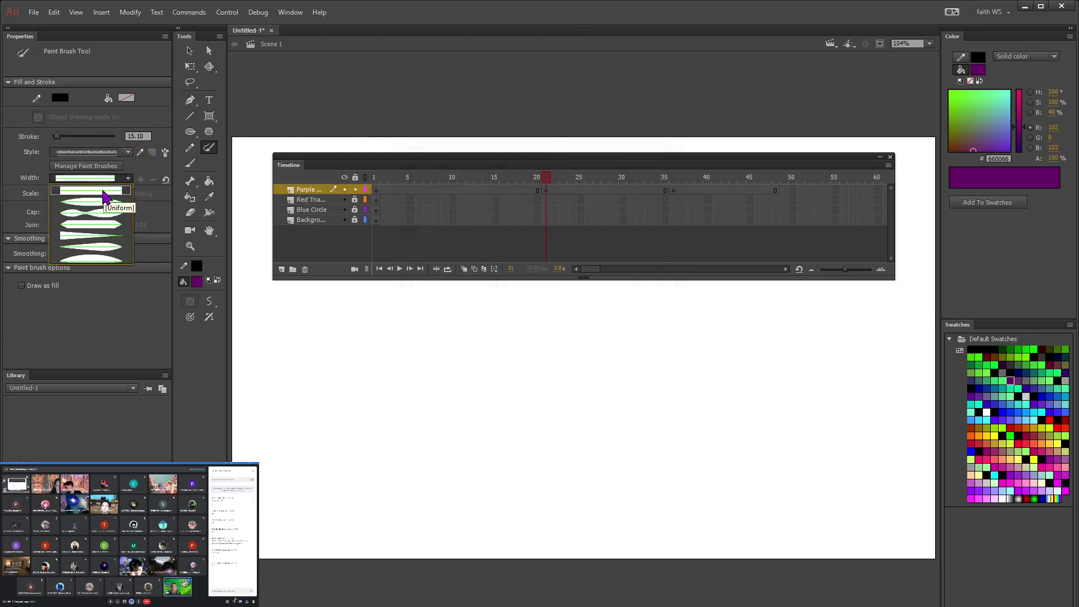
click(104, 191)
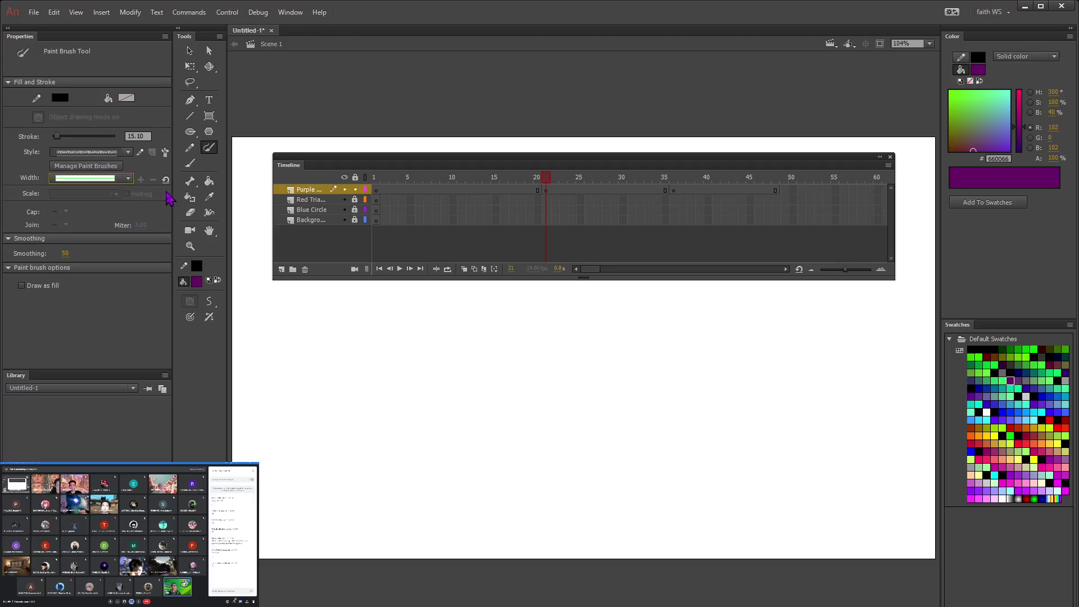
click(140, 154)
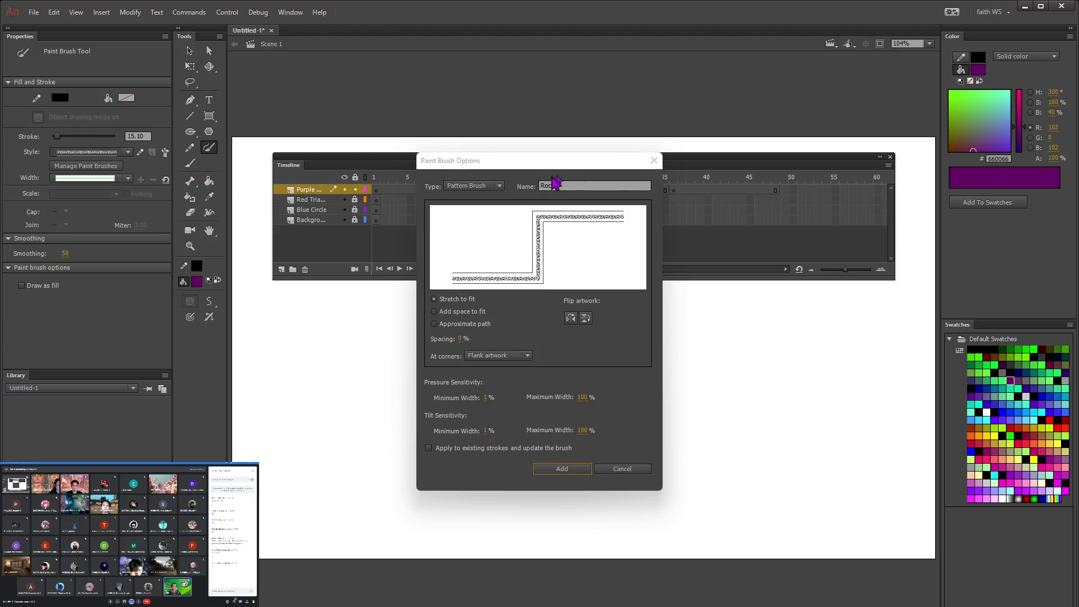
click(654, 161)
Step: Browse the Brush Library's categories and apply Brush 2 from Artistic > PaintBrush as the stroke style
click(165, 152)
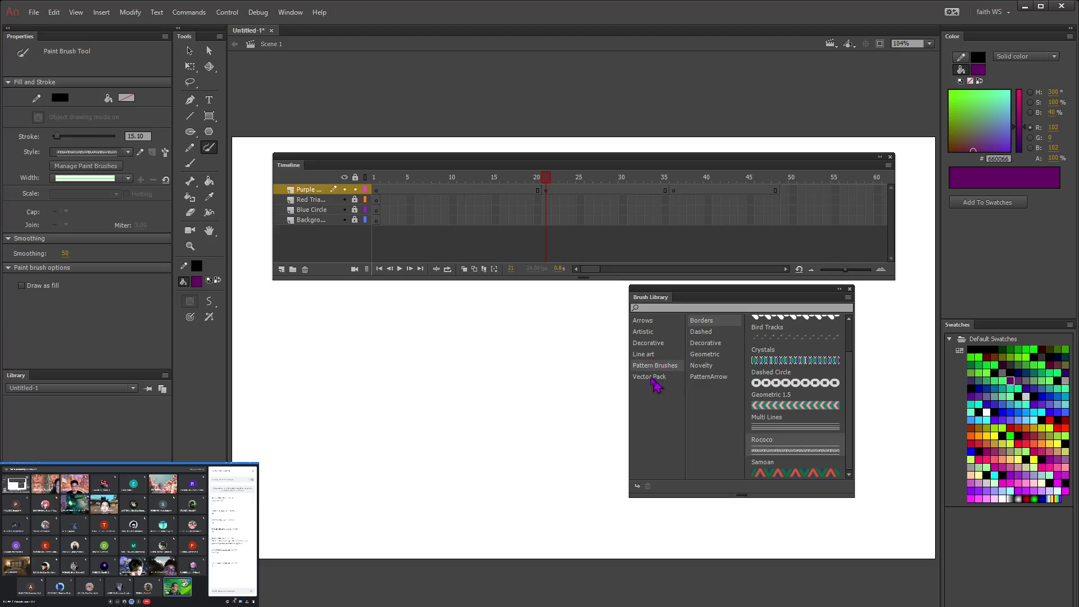
click(644, 355)
click(699, 326)
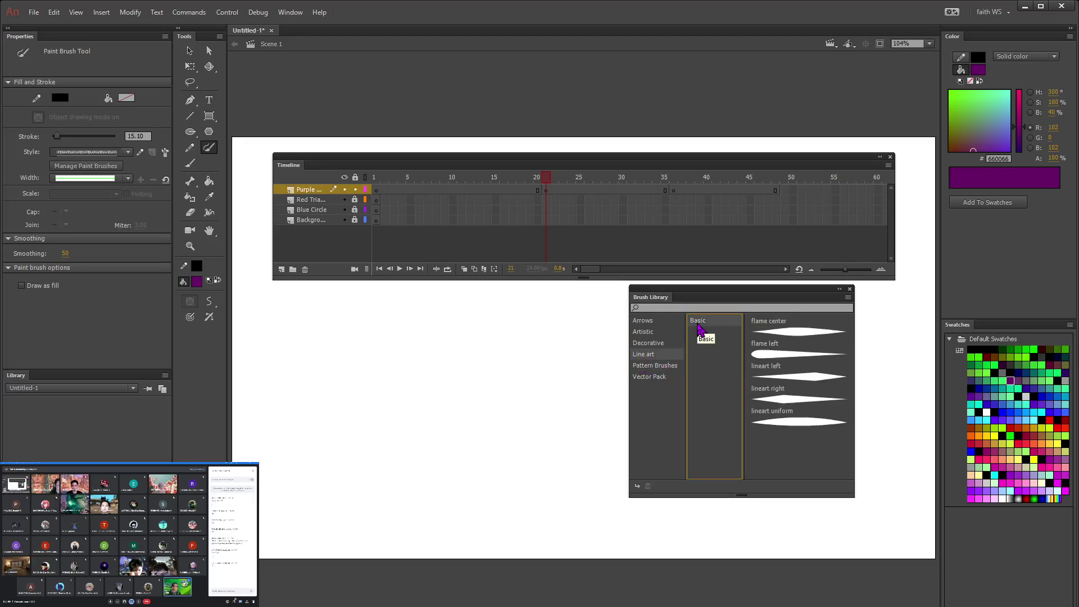
click(654, 378)
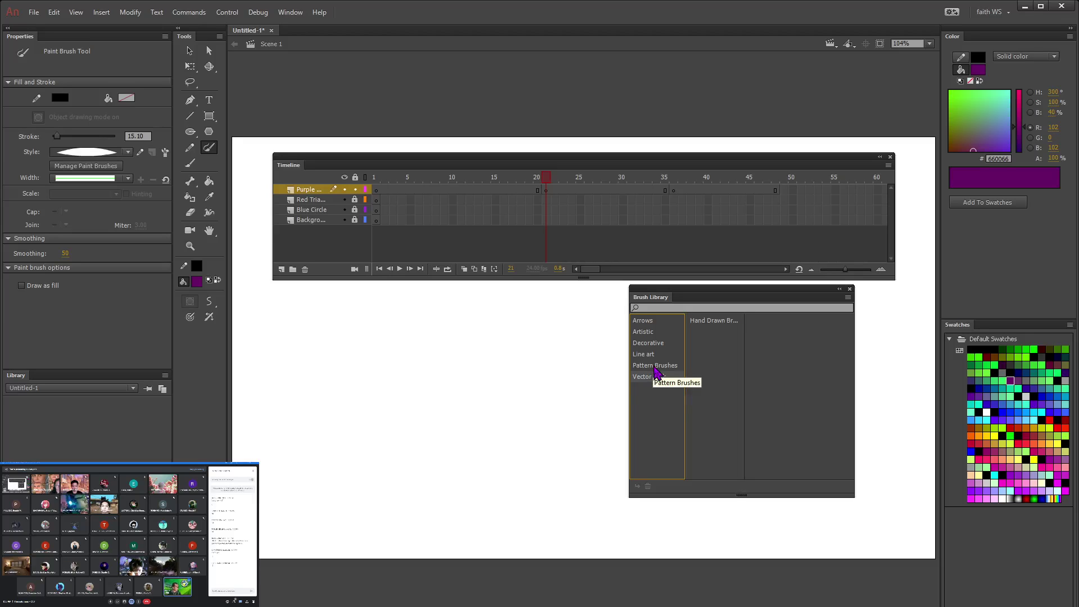
click(655, 367)
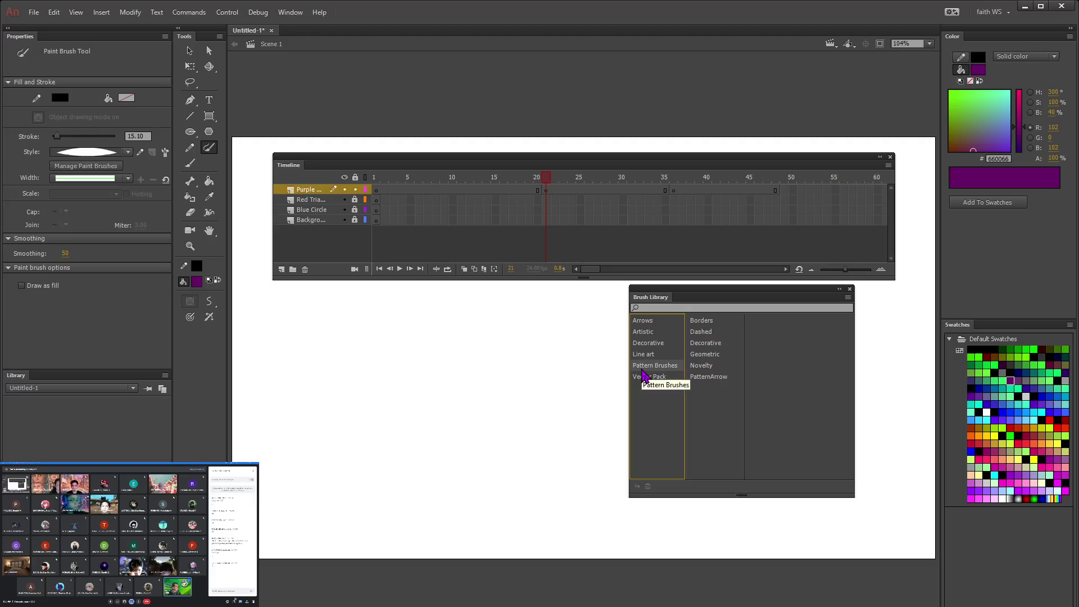
click(701, 324)
click(648, 333)
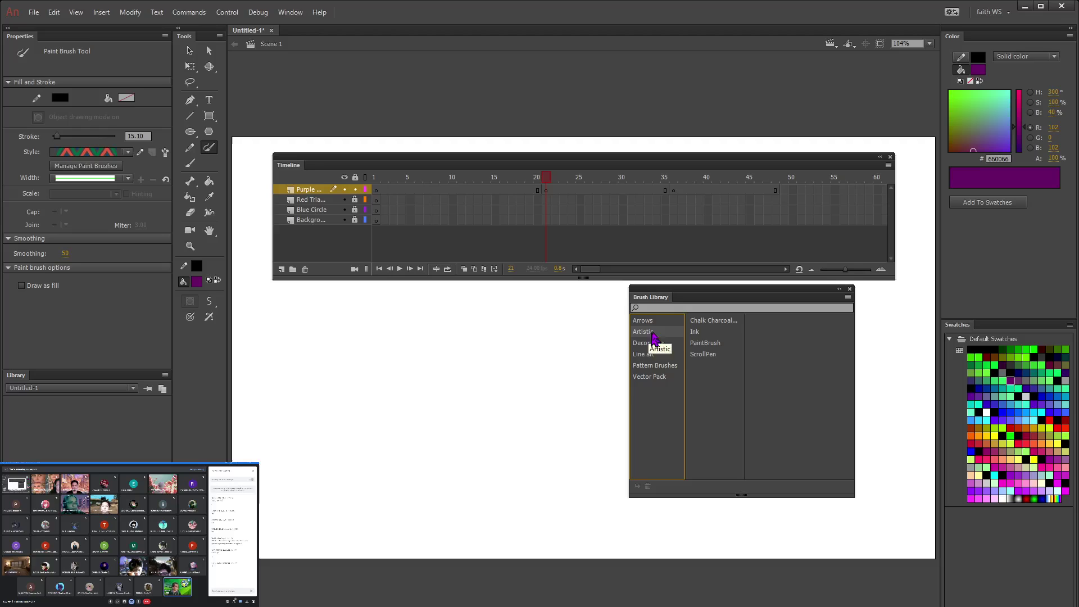
click(703, 344)
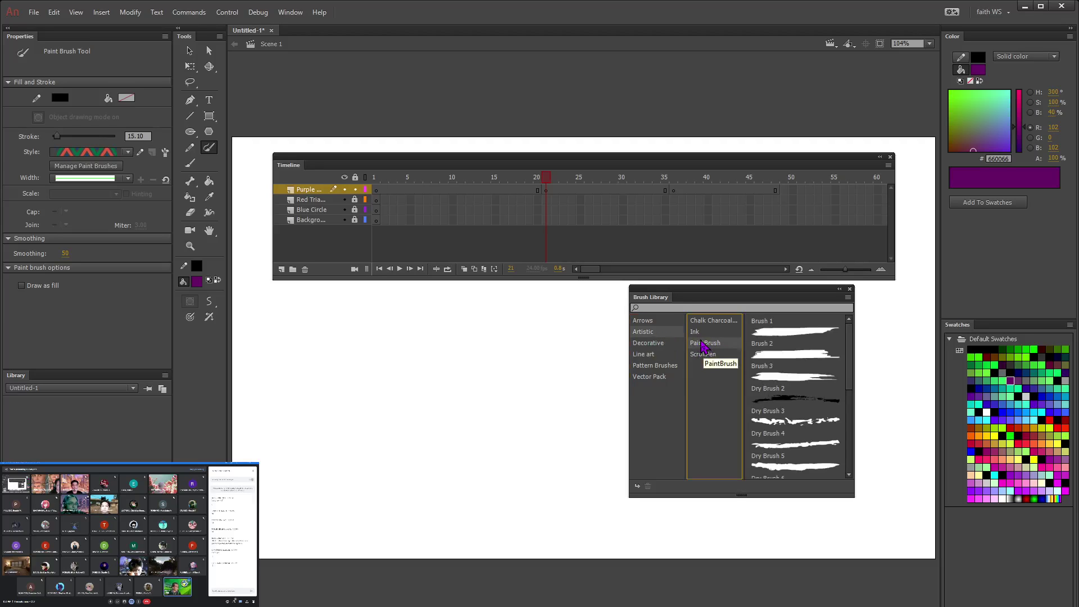
double_click(781, 360)
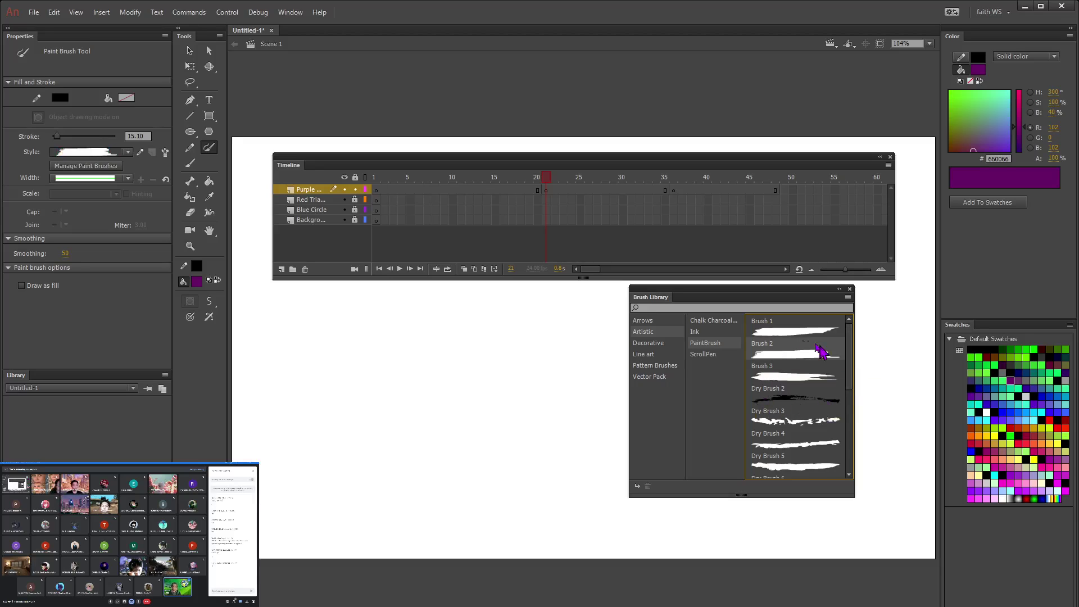
click(850, 290)
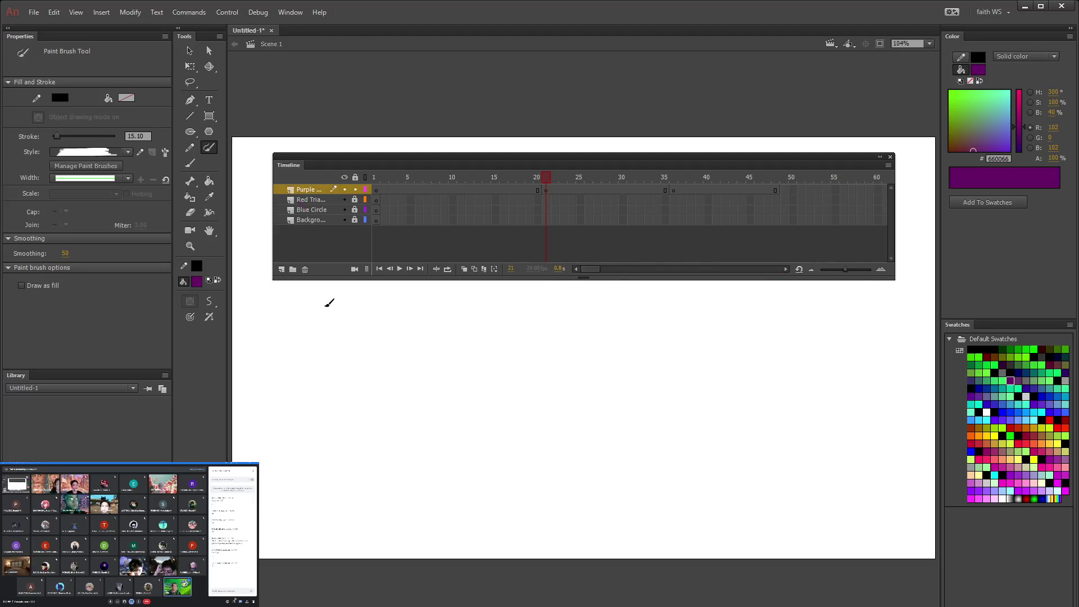
Step: Draw a purple rectangle primitive about 259 by 242 px on the stage's lower left at frame 21, and activate the Selection tool
click(209, 117)
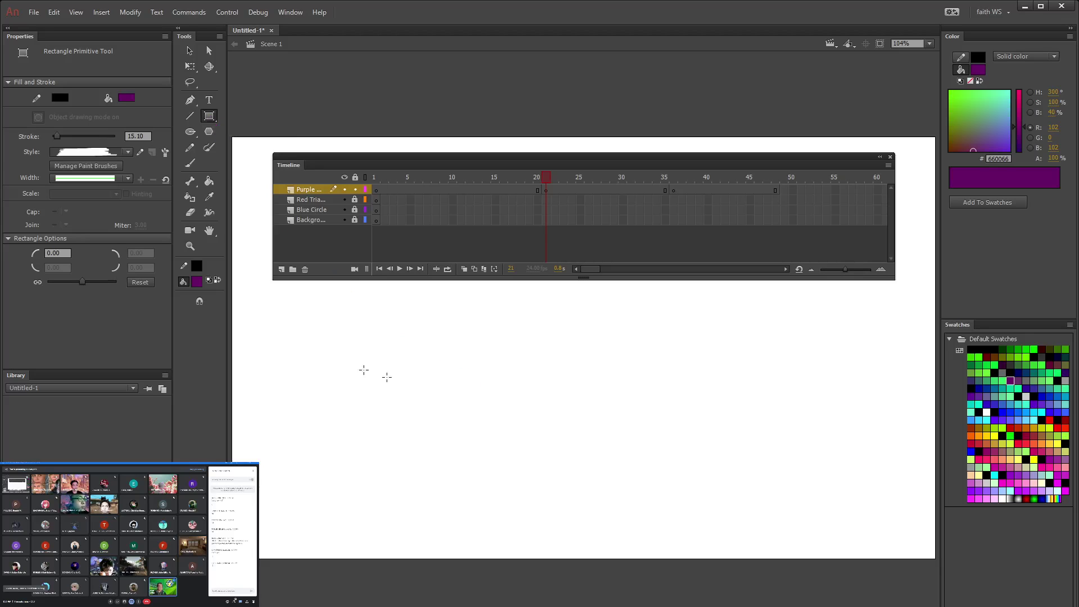
mouse_move(285, 324)
mouse_down()
mouse_move(349, 424)
mouse_move(448, 462)
mouse_move(438, 471)
mouse_up()
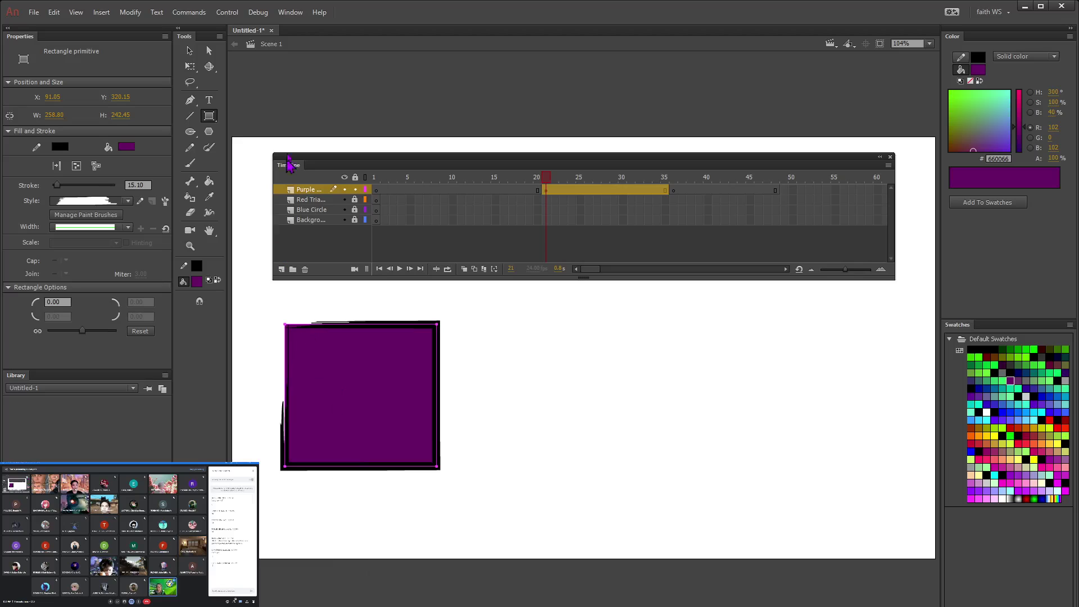
click(190, 50)
Step: Scrub between frames 16 and 36 to compare the stage before, during and after the box's span, ending on the frame 21 keyframe
drag(546, 180, 503, 188)
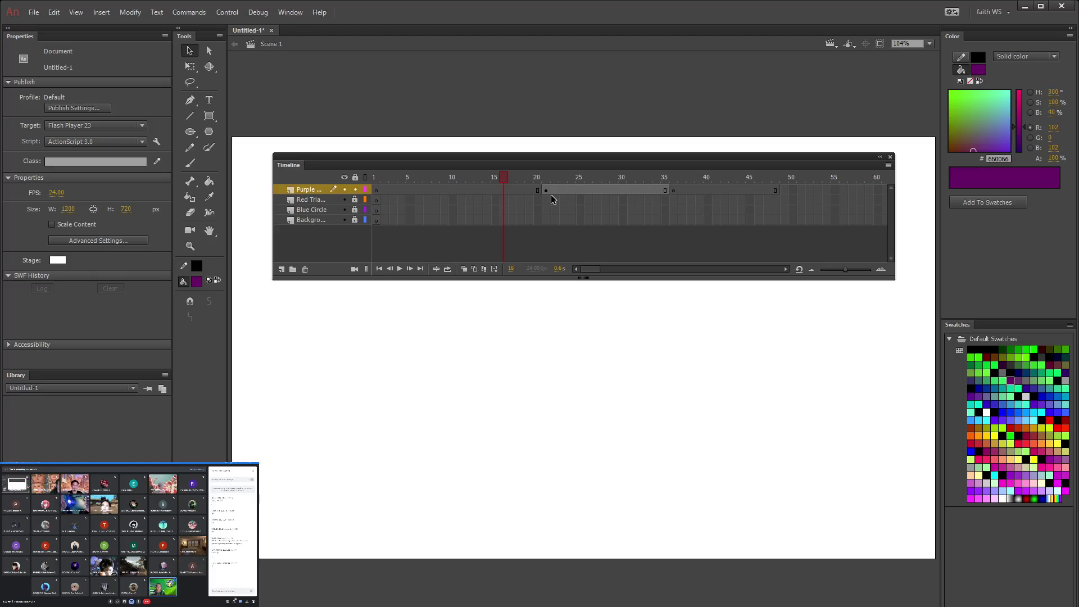
drag(508, 182, 652, 184)
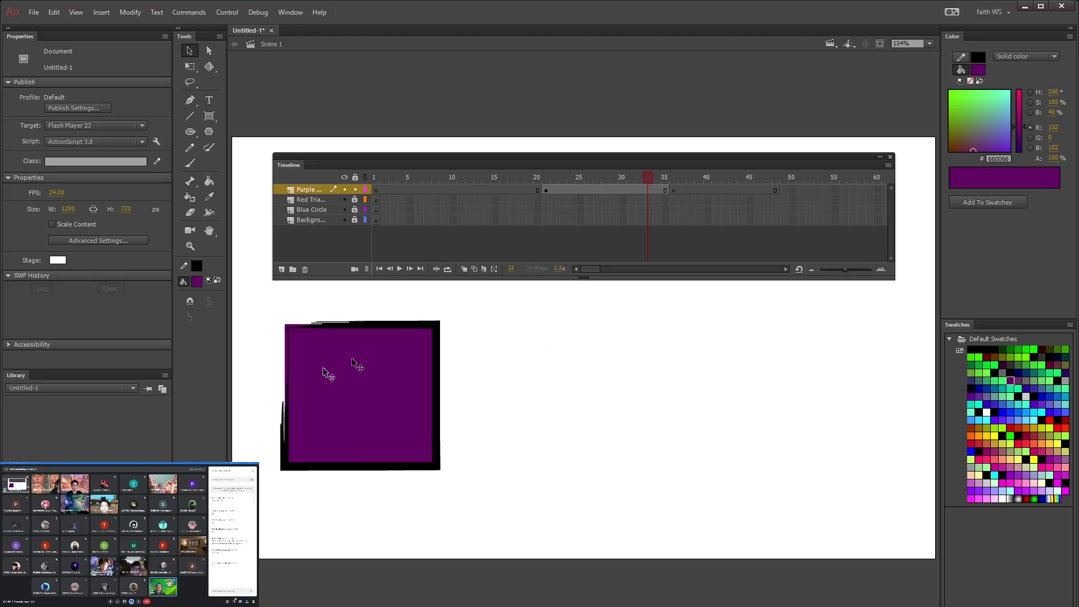
click(656, 177)
click(664, 177)
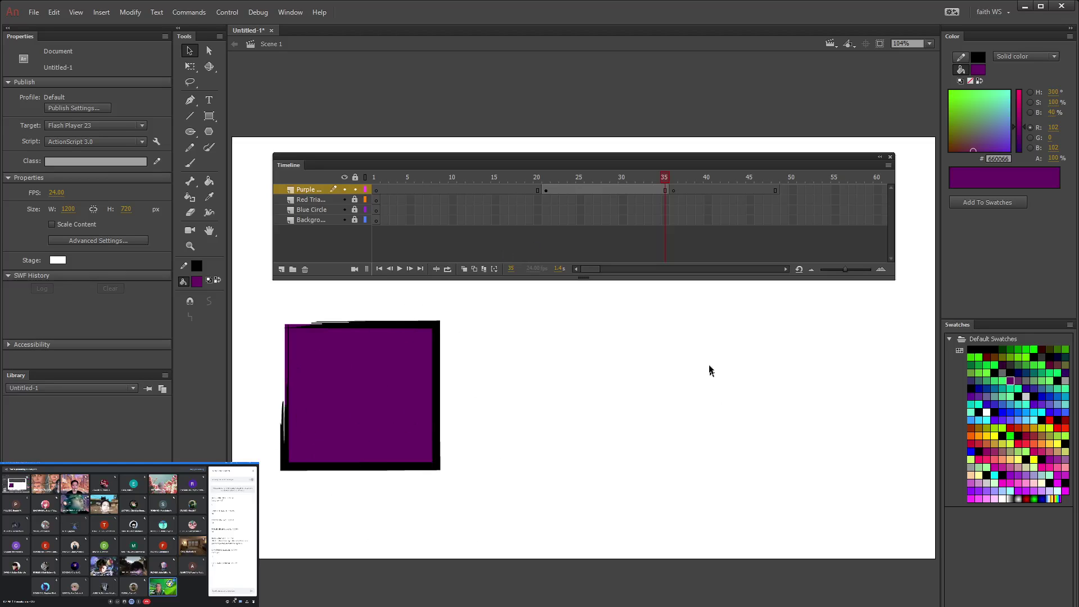
key(.)
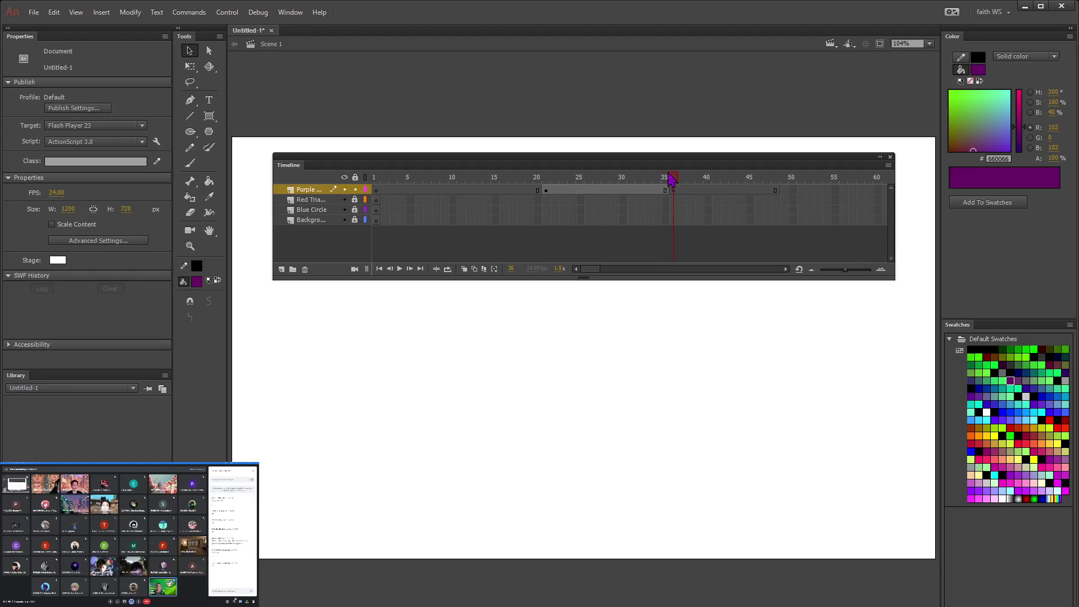
click(665, 178)
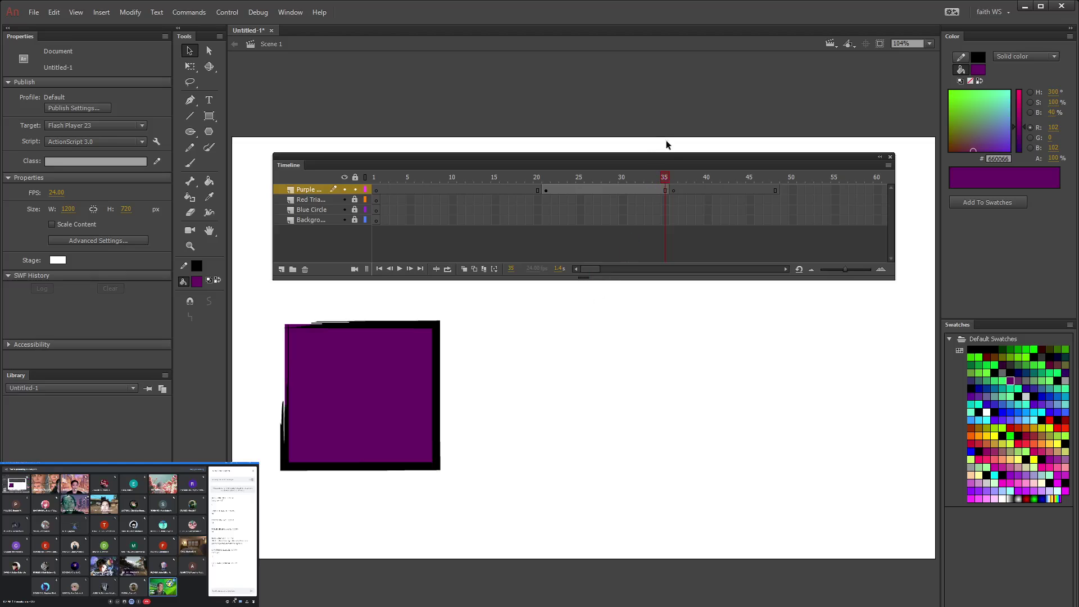
drag(665, 178, 550, 192)
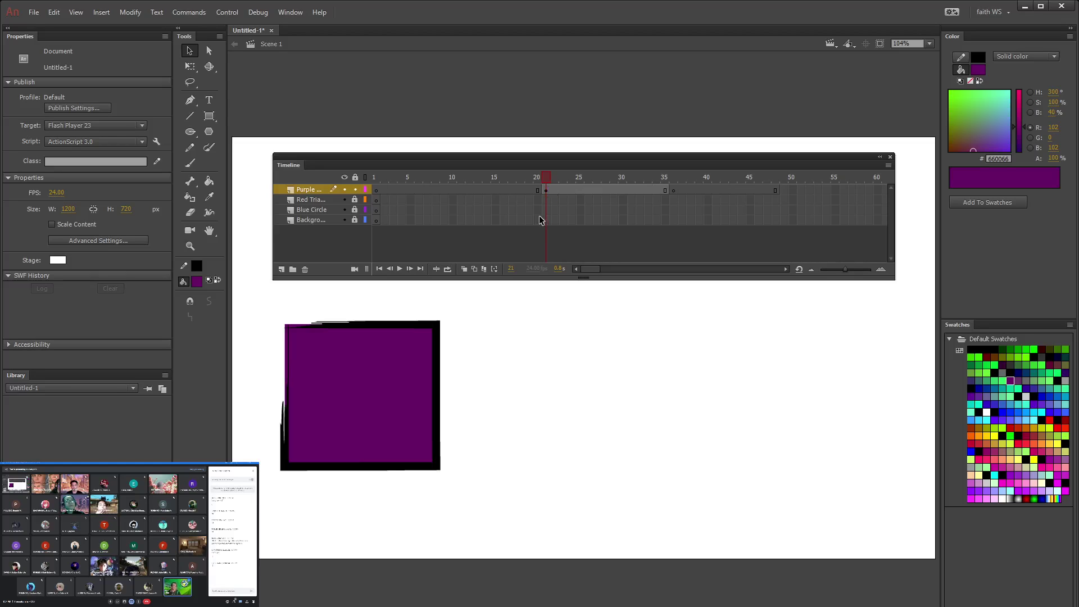
click(546, 191)
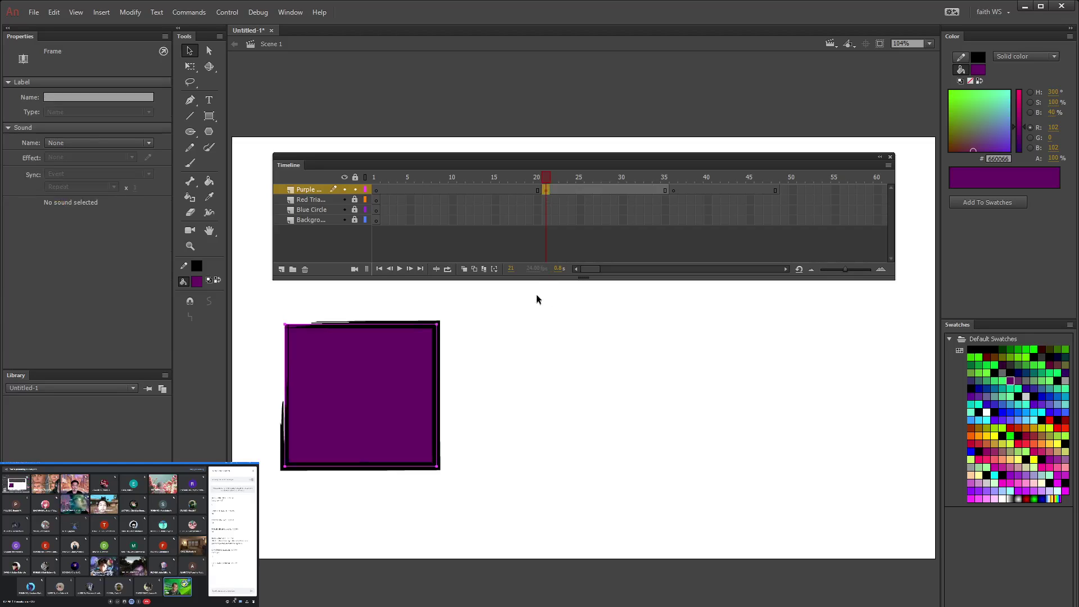
Step: At frame 30, move the purple box to the right side of the stage, at about X 753, Y 317
drag(550, 179, 625, 183)
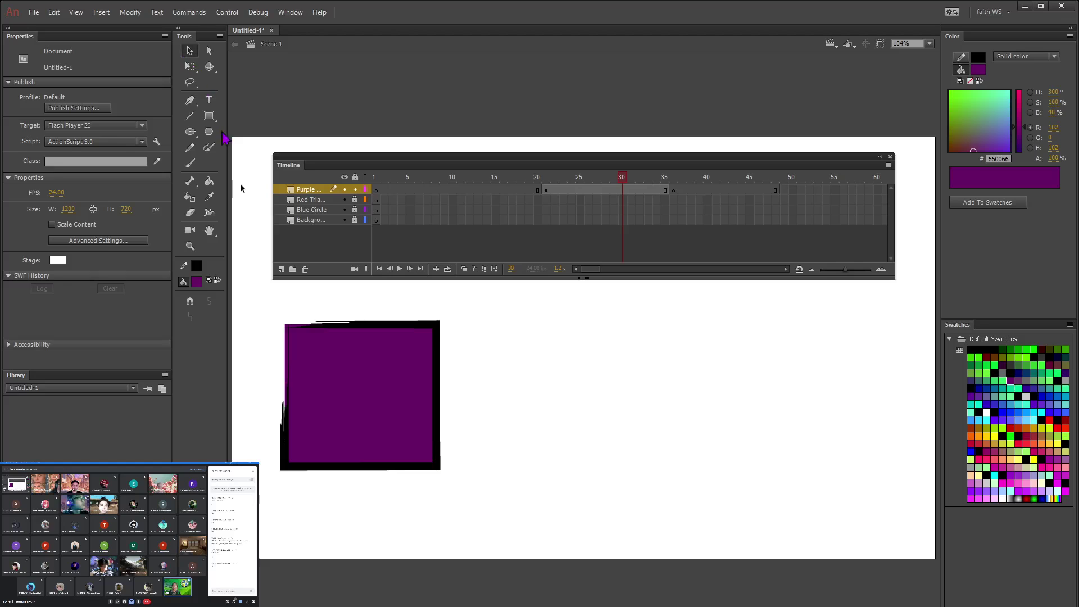
click(360, 376)
drag(371, 414, 759, 414)
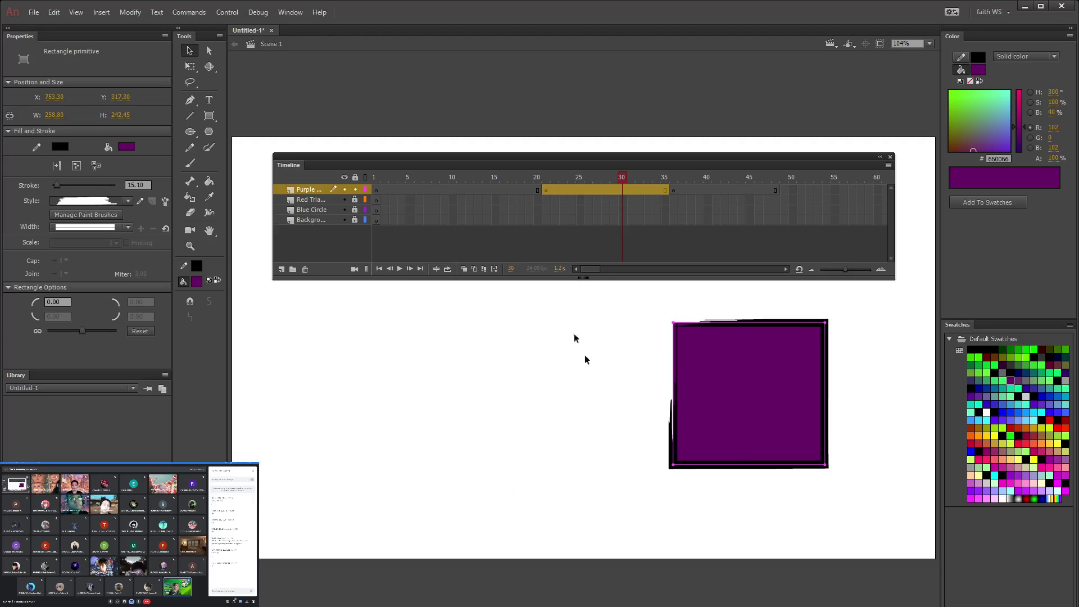
Step: Check the moved box's position at frames 30 and 29 and at the frame 21 keyframe
mouse_move(628, 181)
mouse_down()
mouse_move(543, 191)
mouse_move(643, 185)
mouse_move(576, 194)
mouse_move(573, 176)
mouse_move(625, 185)
mouse_up()
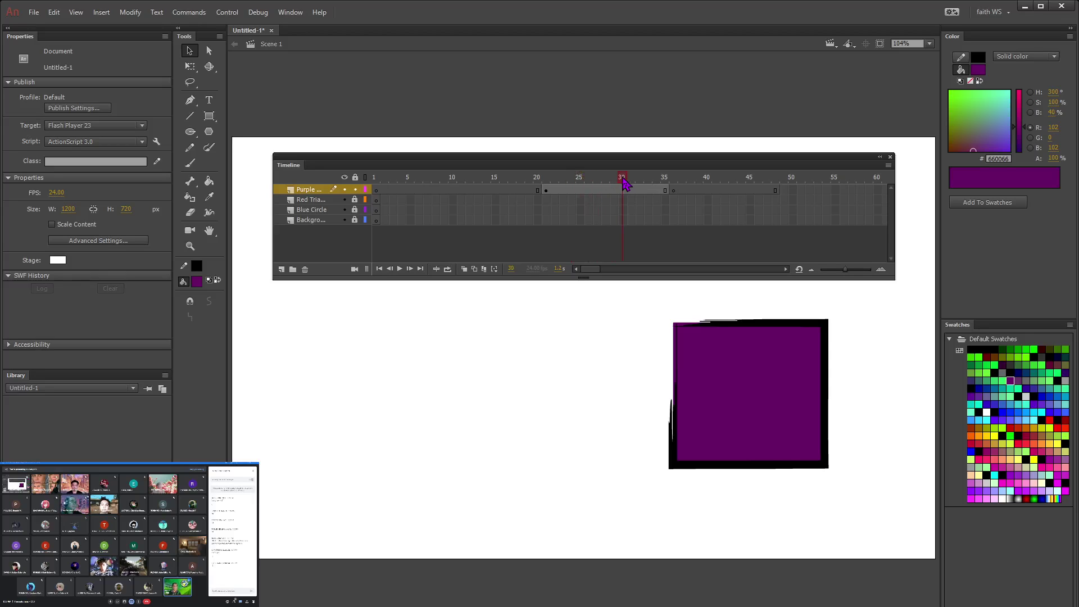
mouse_move(626, 185)
mouse_down()
mouse_move(592, 178)
mouse_move(614, 185)
mouse_up()
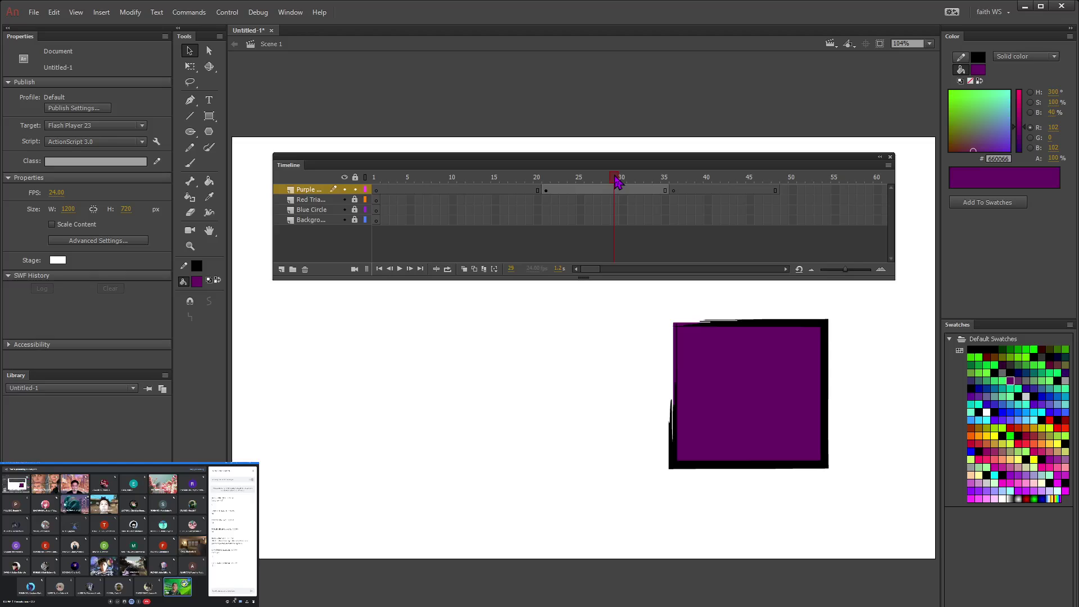
click(547, 191)
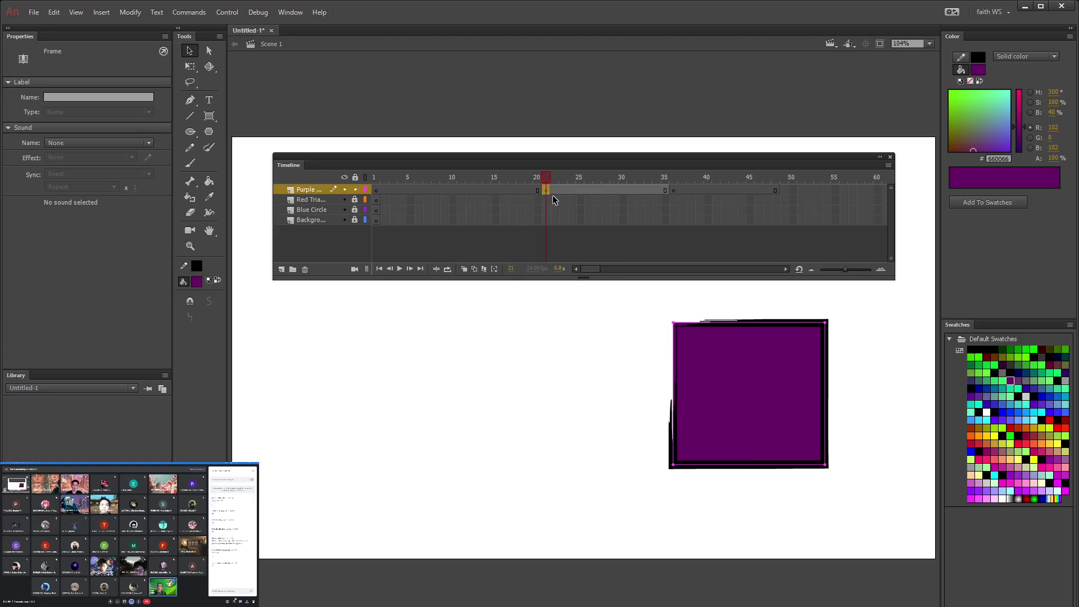
Step: At the frame 21 keyframe, move the purple box back to the stage's left side, at about X 103, Y 313
drag(731, 416, 376, 418)
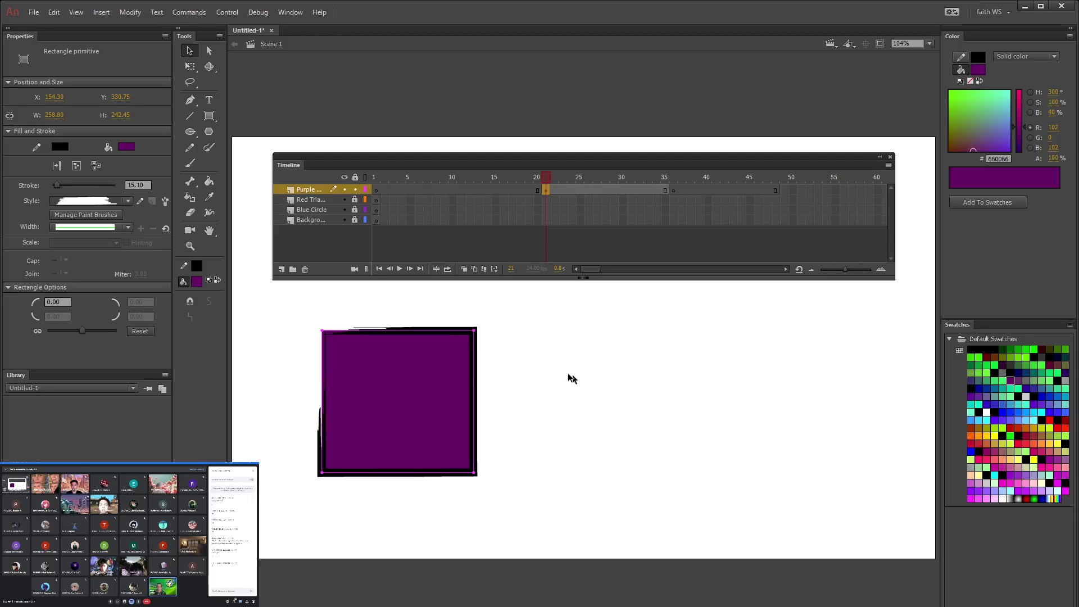
drag(395, 414, 364, 403)
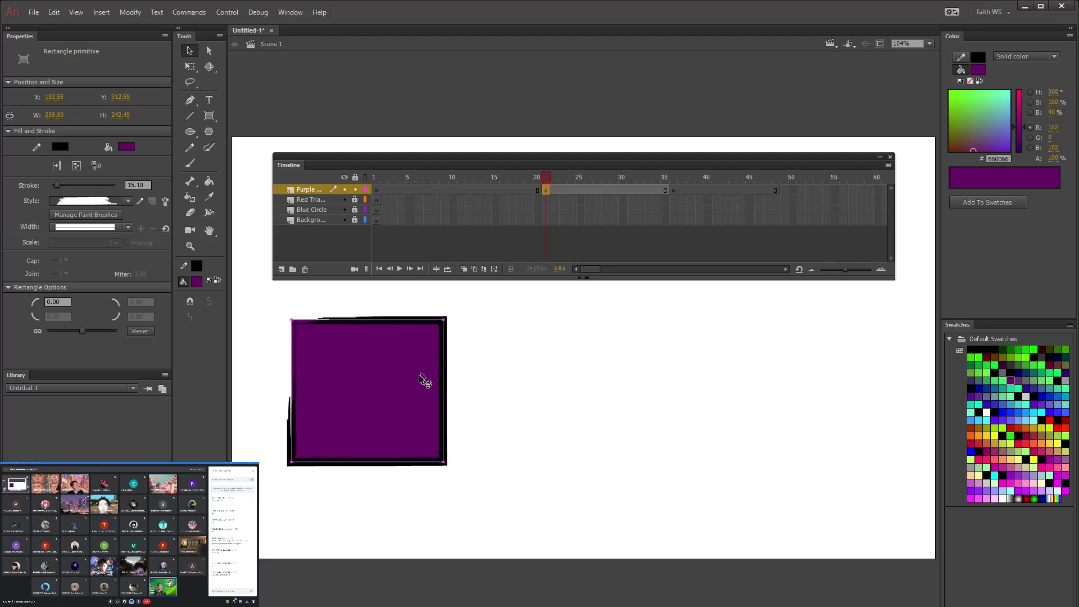
Step: At frame 36, turn on onion skin outlines and draw a purple rectangle primitive about 255 by 235 px over the previous box's outline
drag(548, 179, 682, 185)
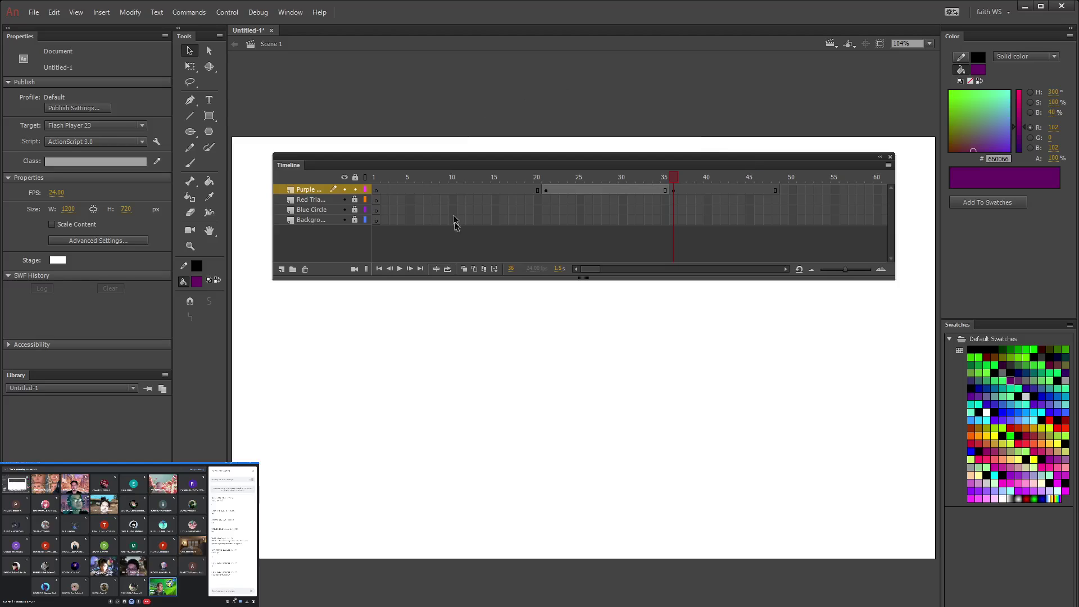
click(475, 270)
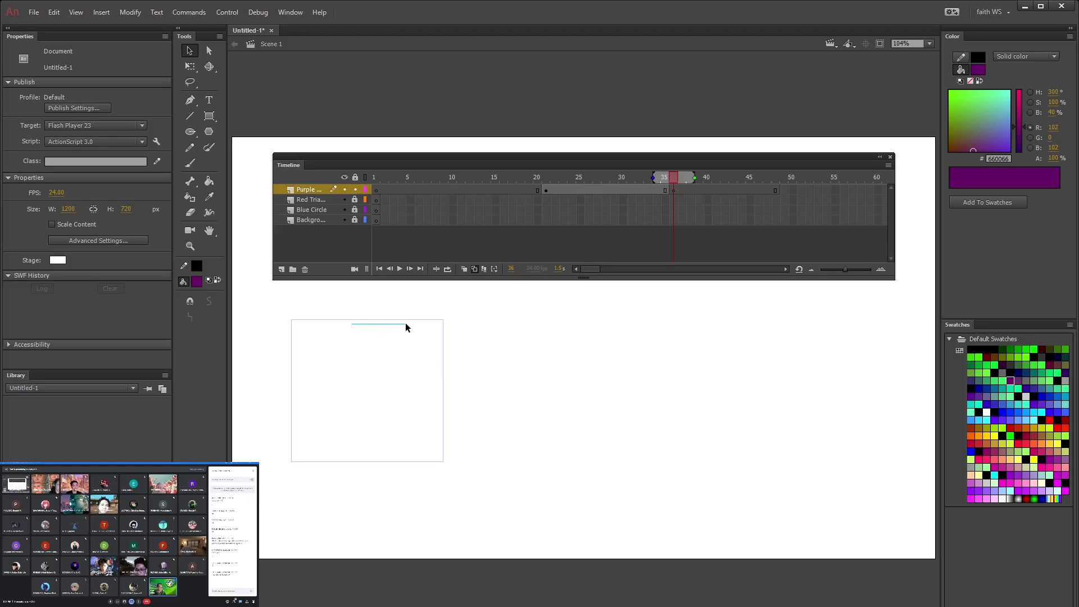
click(209, 116)
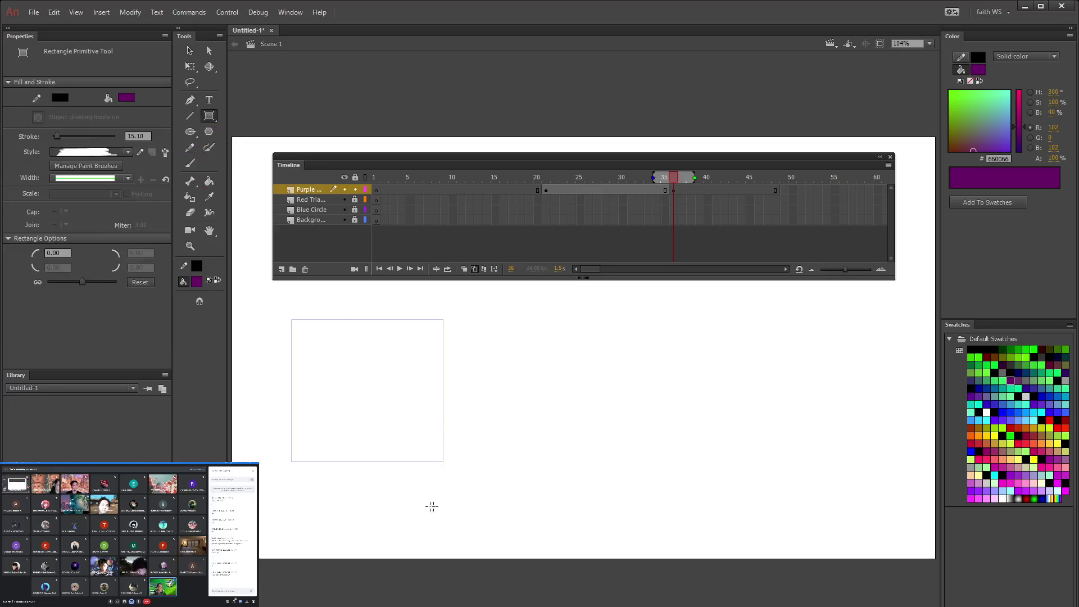
mouse_move(443, 460)
mouse_down()
mouse_move(420, 357)
mouse_move(376, 352)
mouse_move(332, 316)
mouse_move(290, 321)
mouse_up()
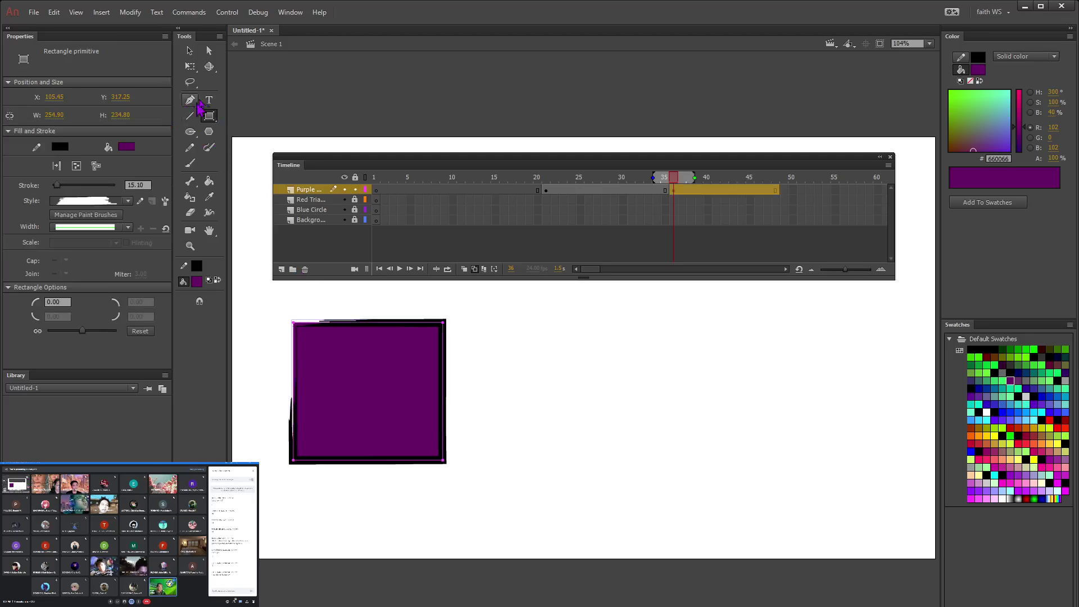
Step: Move the frame 36 box slightly up and to the right of the previous box's onion skin outline, and deselect it
click(189, 51)
drag(406, 355, 362, 393)
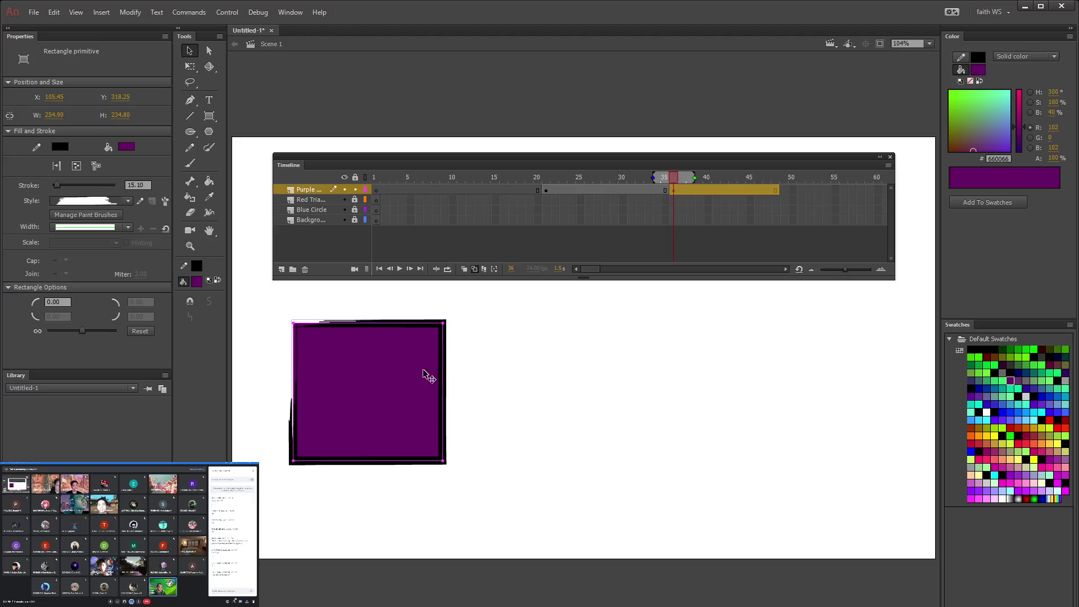
key(ctrl+t)
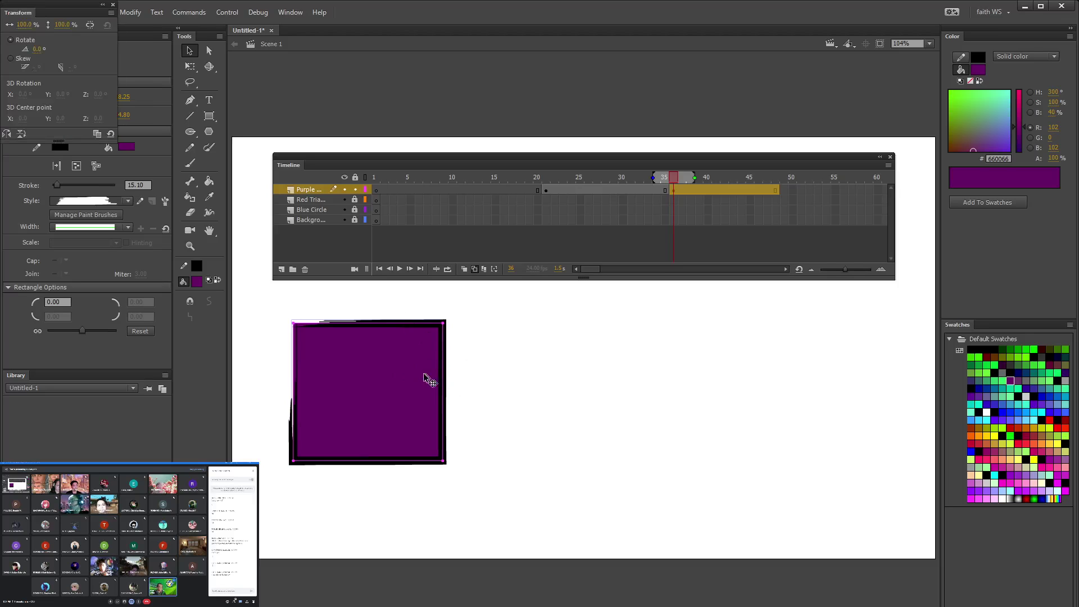
drag(403, 417, 439, 390)
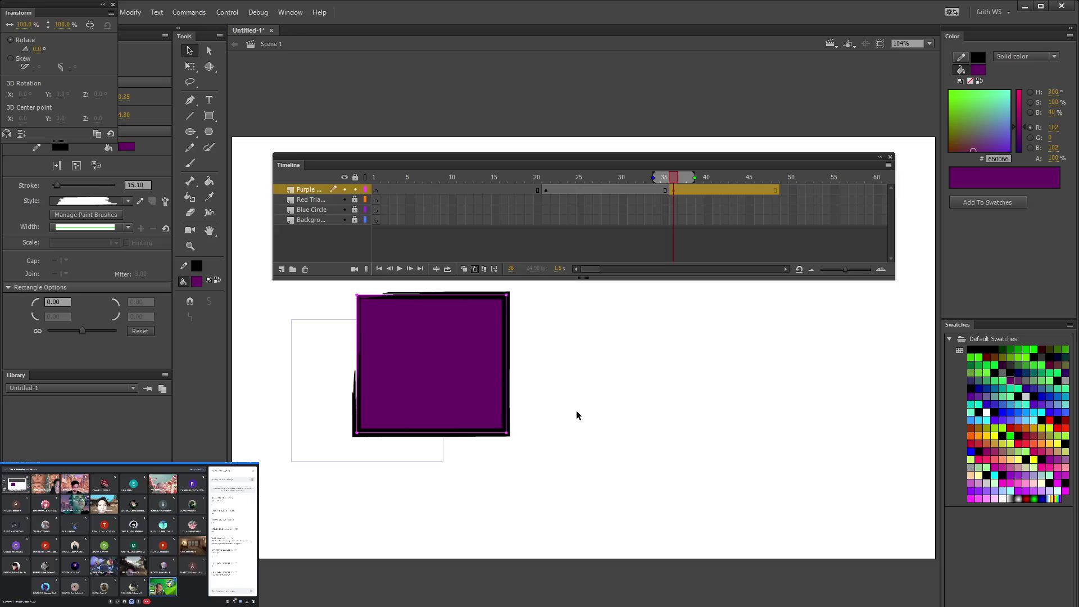
mouse_move(421, 385)
mouse_down()
mouse_move(395, 393)
mouse_move(403, 386)
mouse_up()
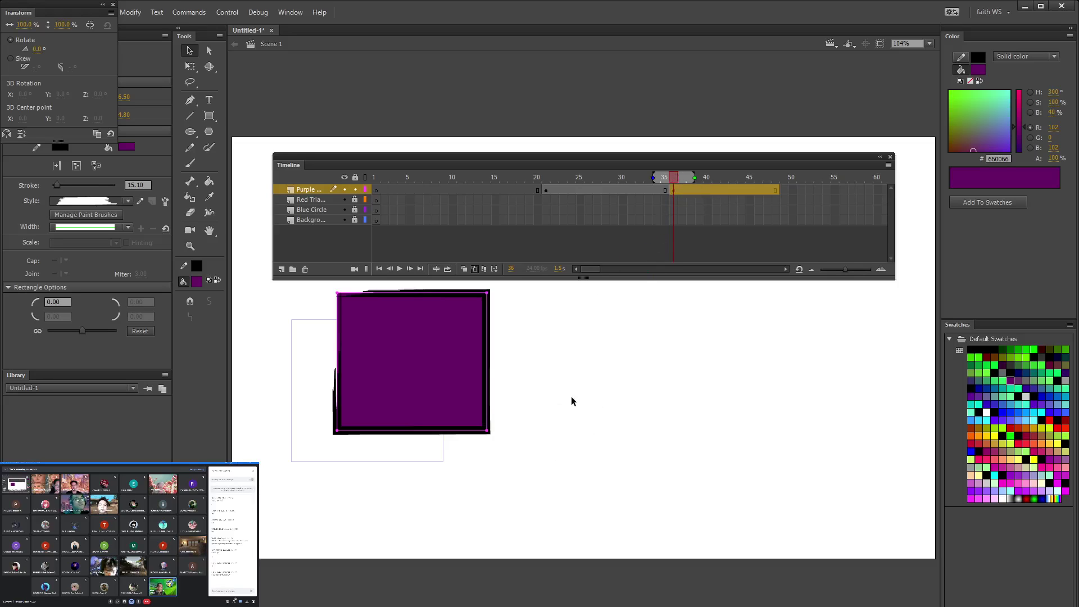
click(589, 335)
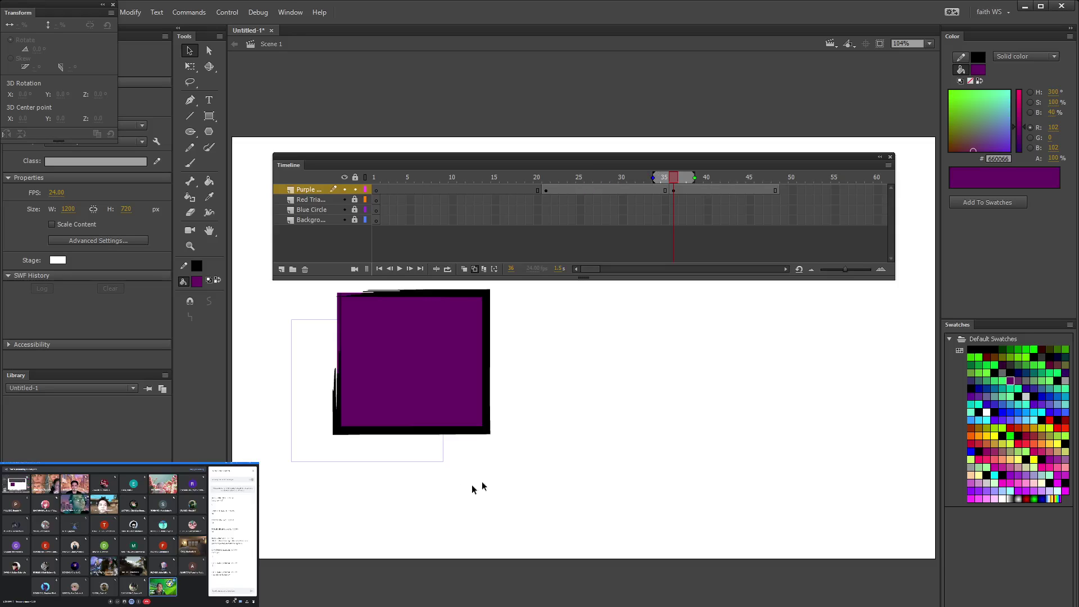
Step: Insert a frame 40 keyframe with the purple box right of the stage's centre, and move the frame 36 box back to the left
drag(679, 181, 710, 181)
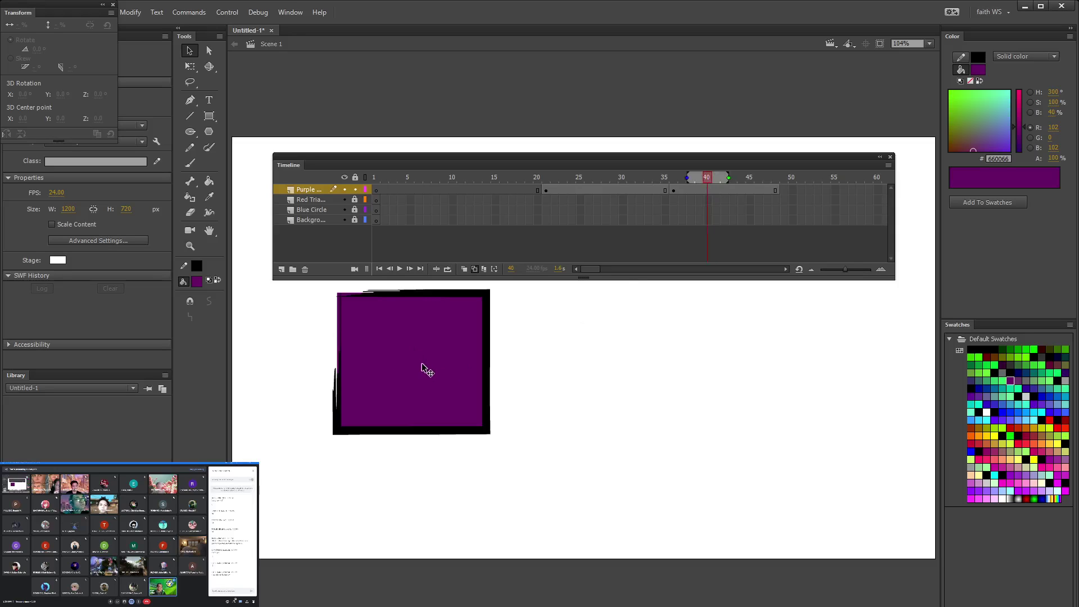
drag(429, 369, 655, 369)
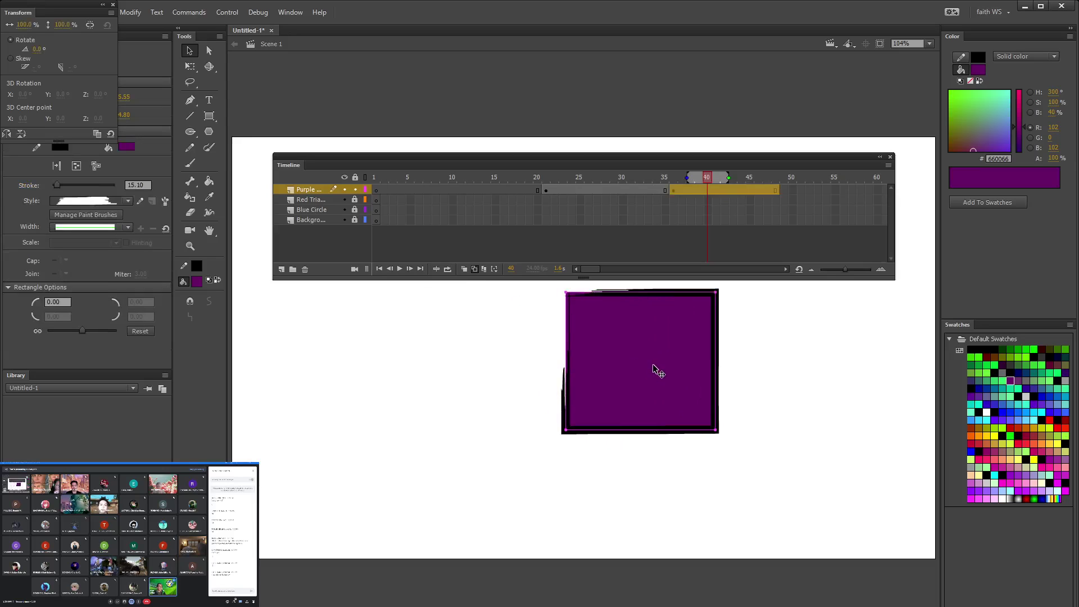
key(F6)
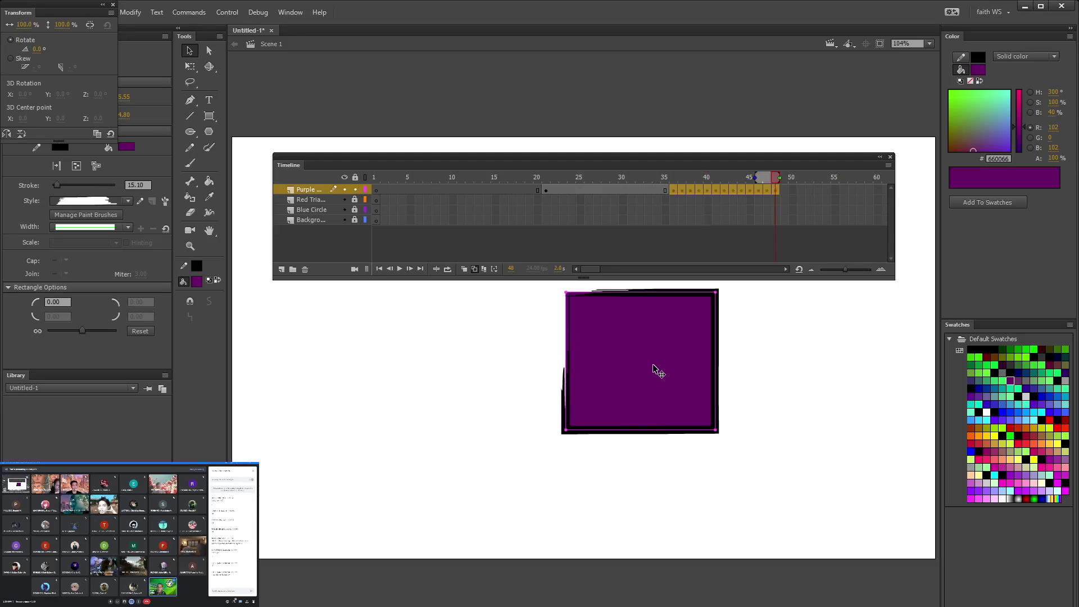
key(ctrl+z)
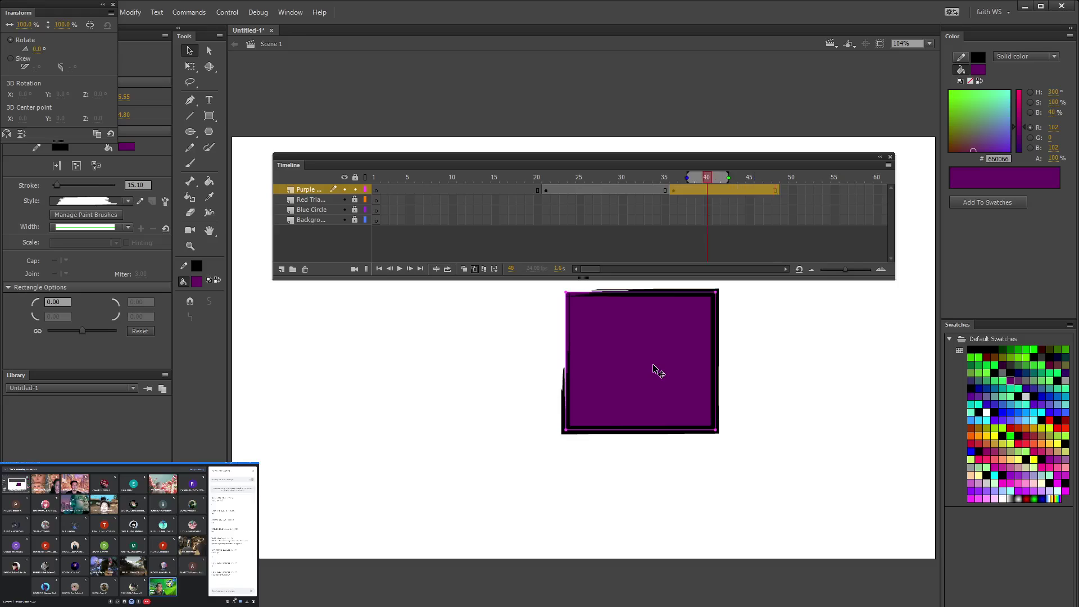
click(708, 190)
key(F6)
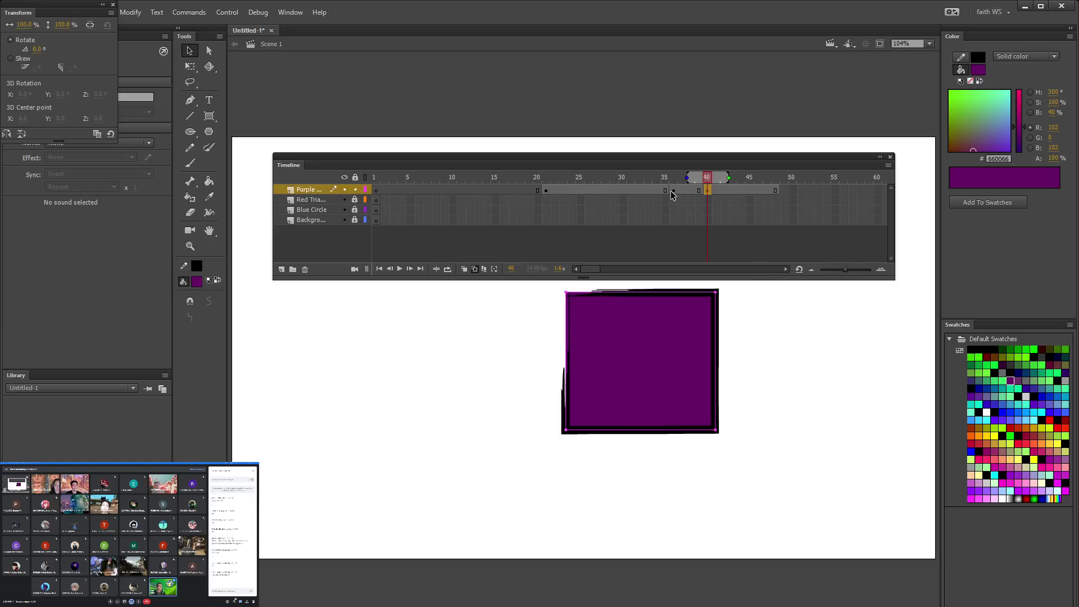
click(673, 190)
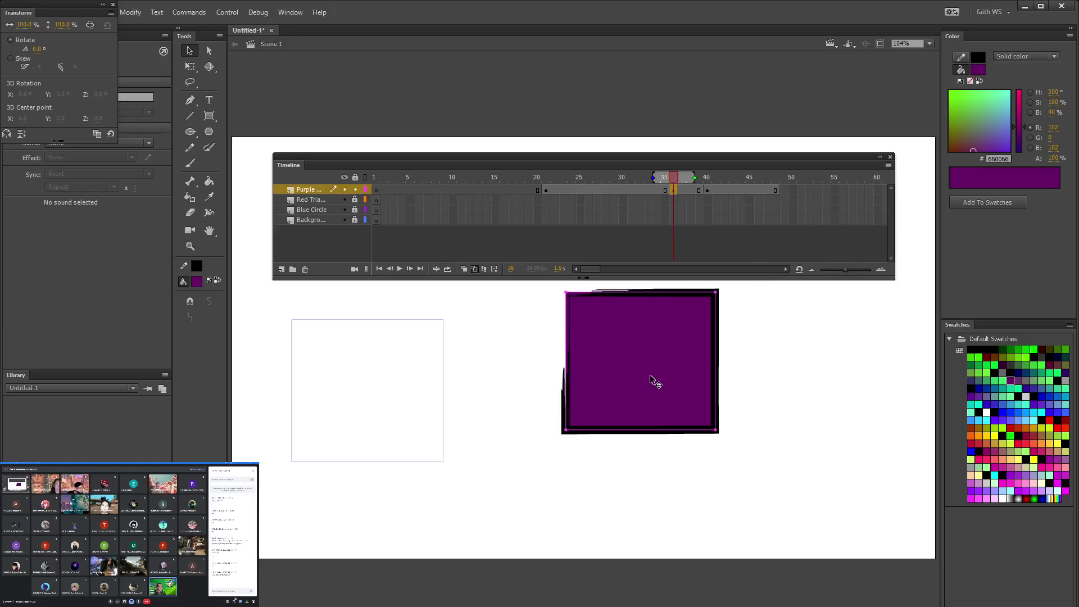
drag(639, 390, 437, 396)
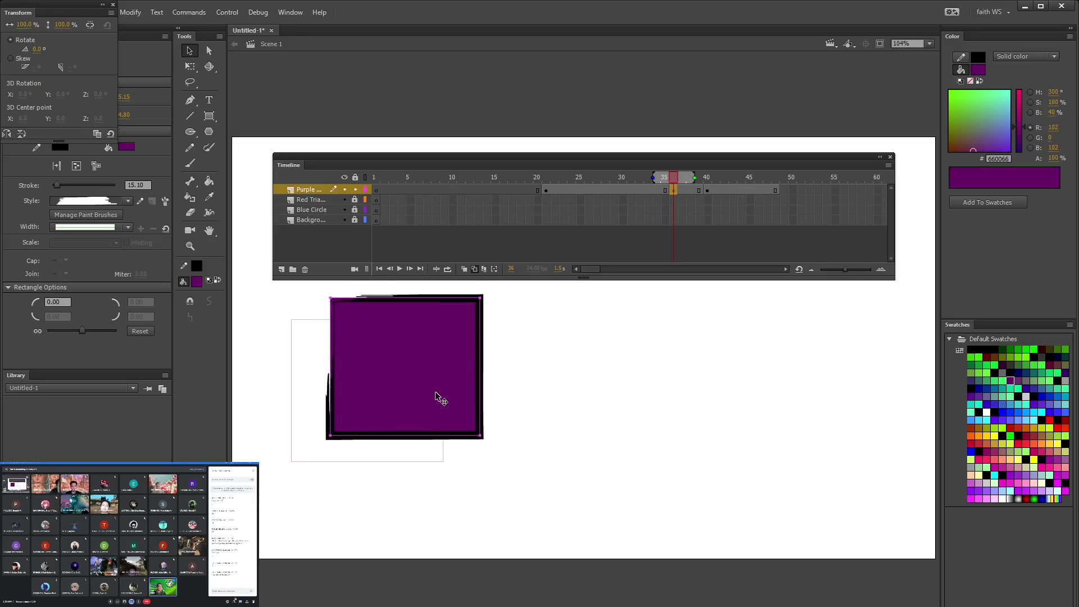
Step: Insert a frame 44 keyframe with the purple box at the stage's far right, and move the frame 40 box back near the middle
drag(681, 179, 714, 188)
key(alt+shift+o)
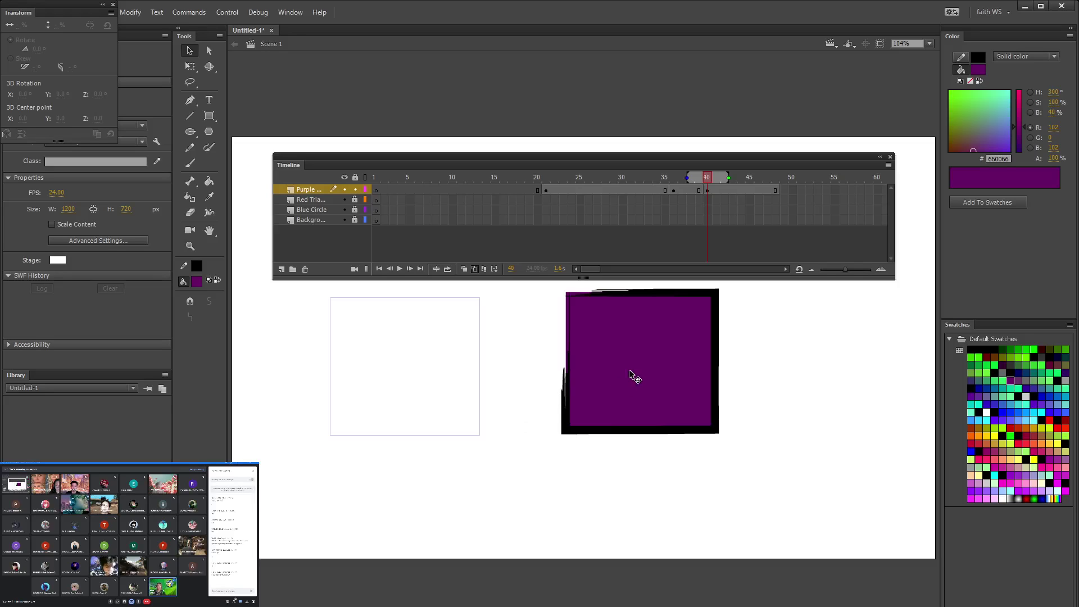
drag(631, 375, 809, 422)
drag(710, 185, 743, 194)
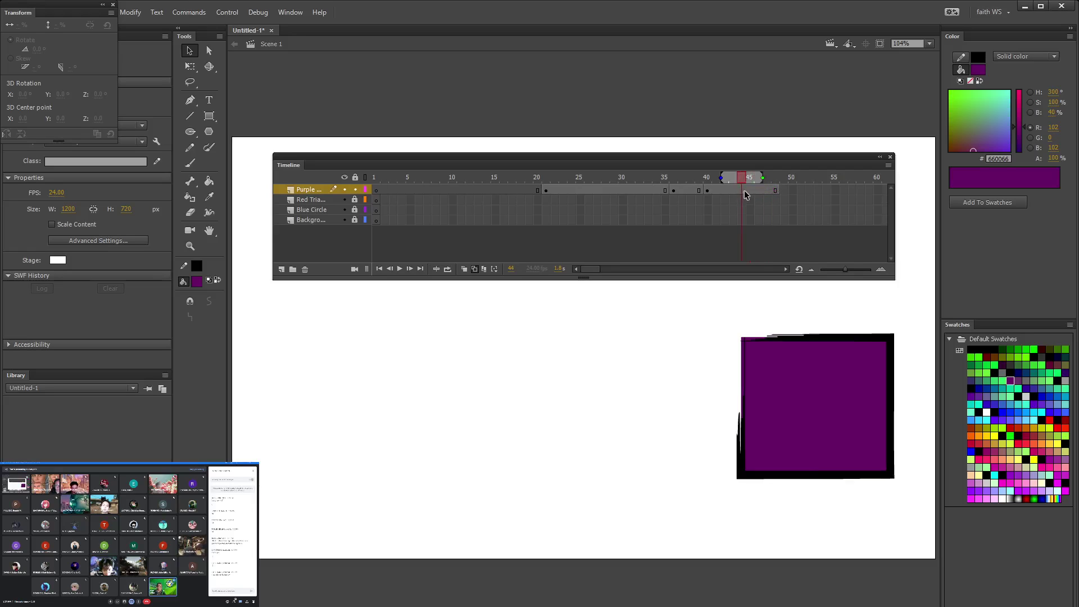
click(743, 191)
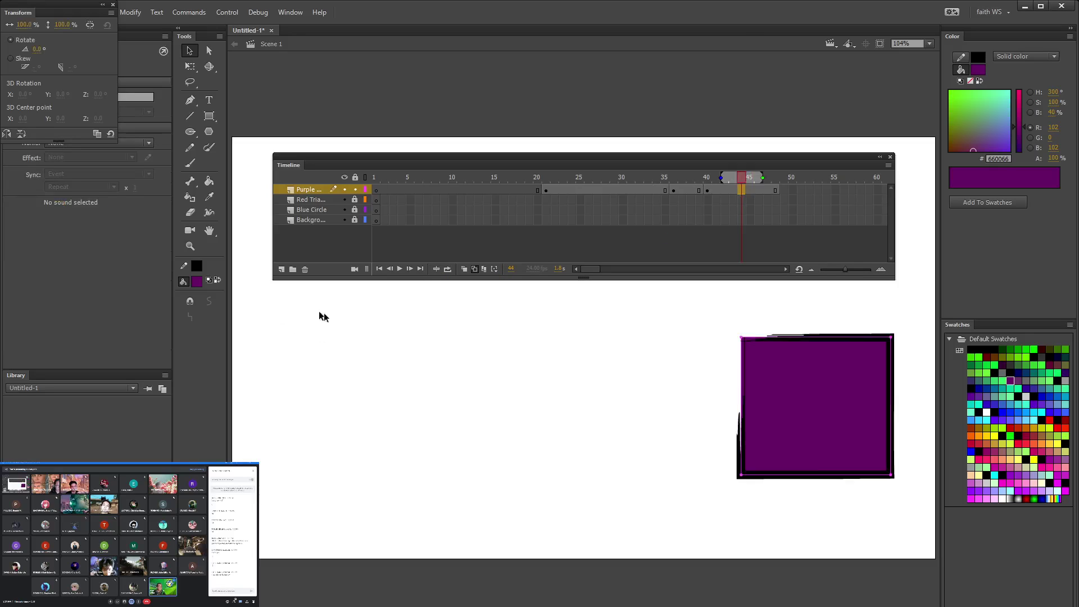
key(F6)
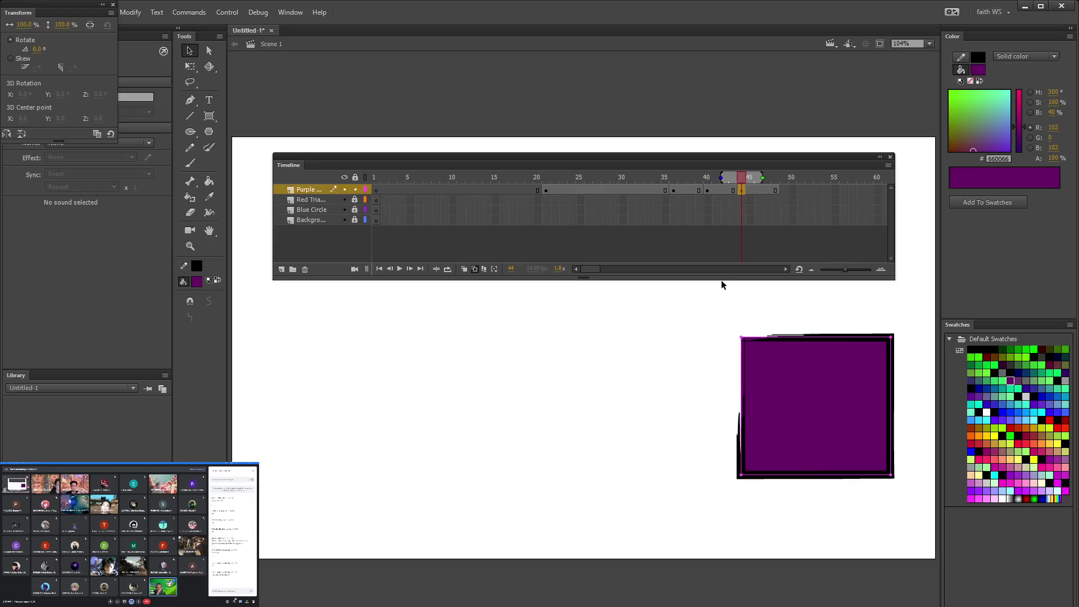
click(707, 191)
drag(823, 402, 633, 364)
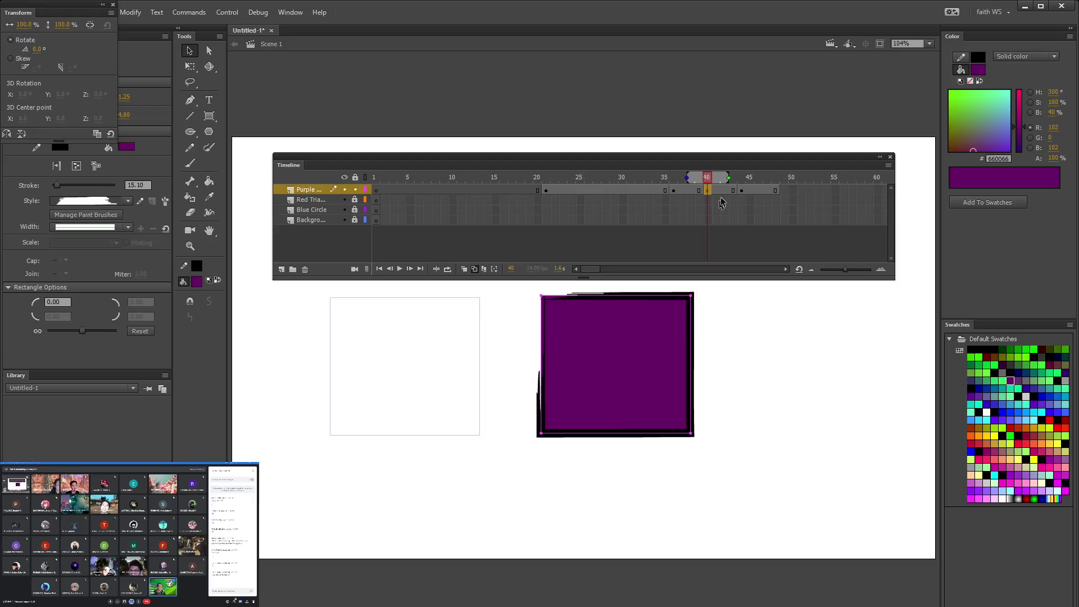
Step: Return to frame 1, set loop playback over frames 1 to 48 with onion skinning off, and preview the box animation
drag(715, 190, 674, 185)
mouse_move(540, 184)
mouse_down()
mouse_move(651, 185)
mouse_move(383, 193)
mouse_up()
key(alt+shift+o)
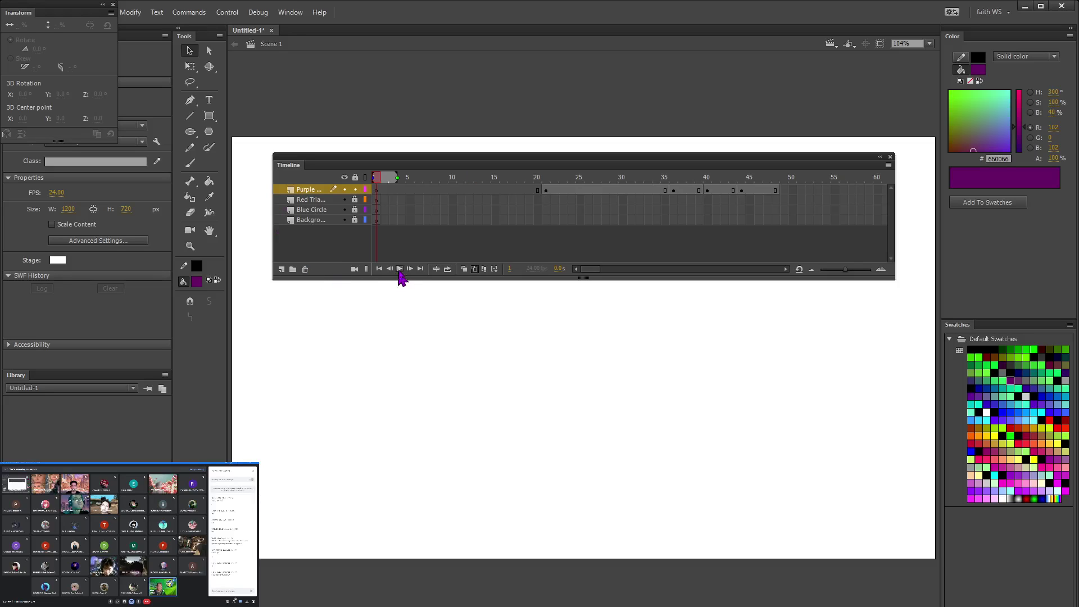
click(448, 270)
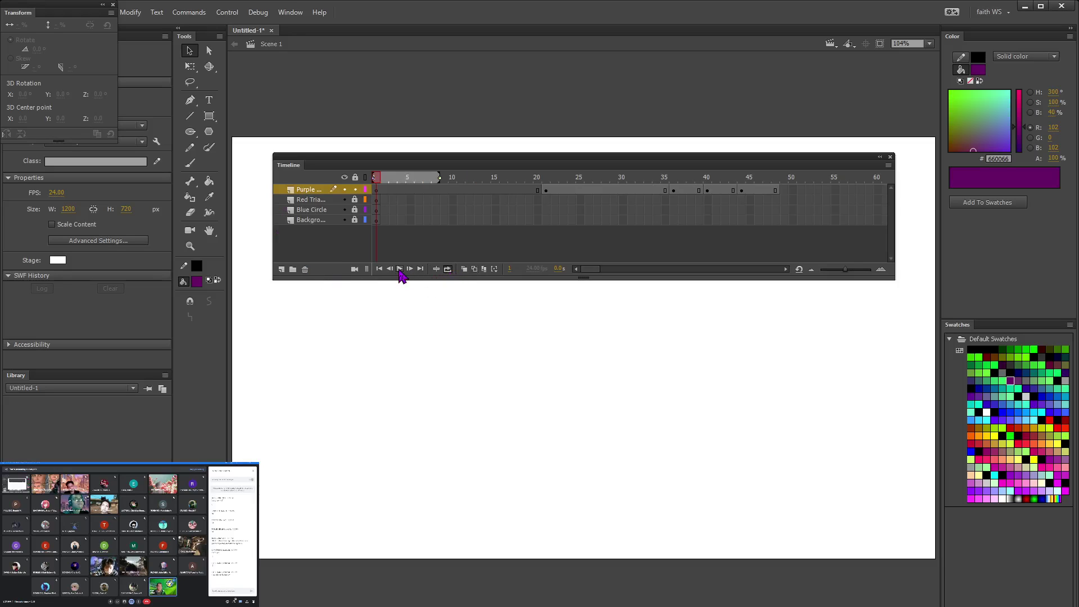
drag(440, 179, 781, 178)
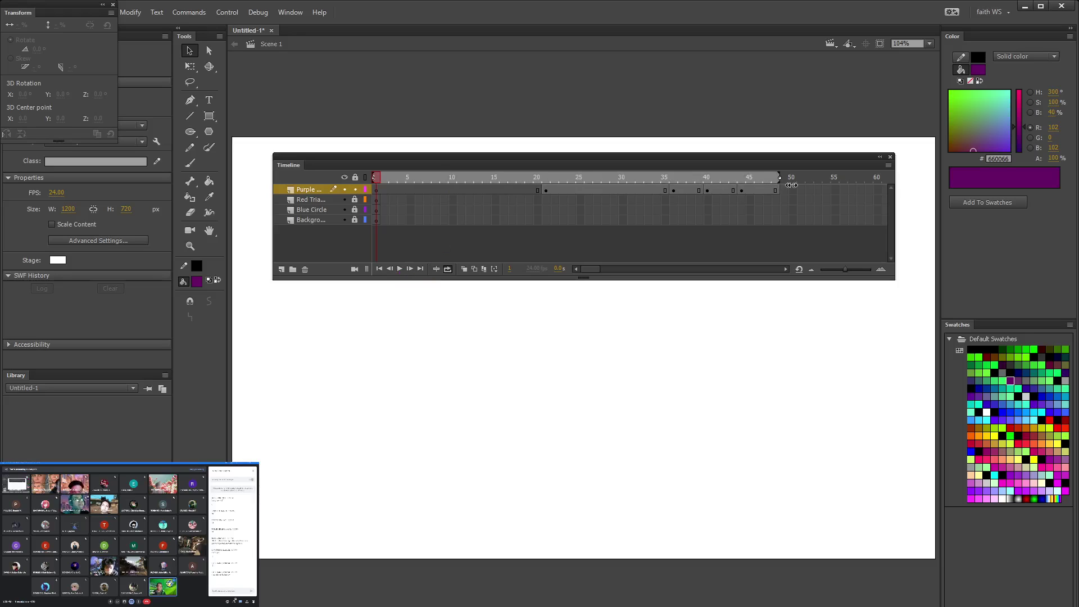
click(400, 269)
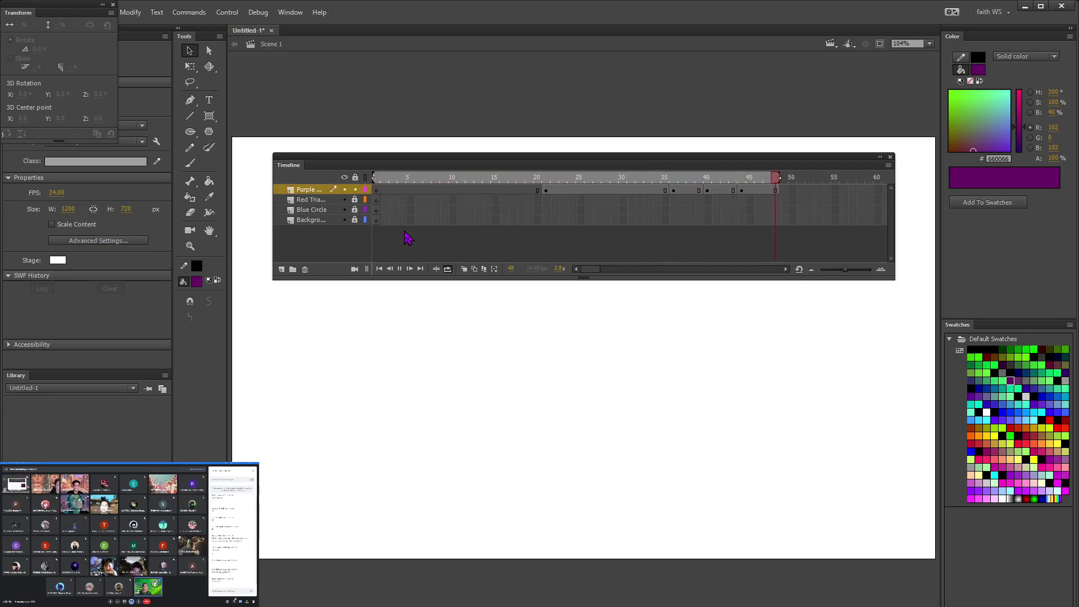
click(399, 269)
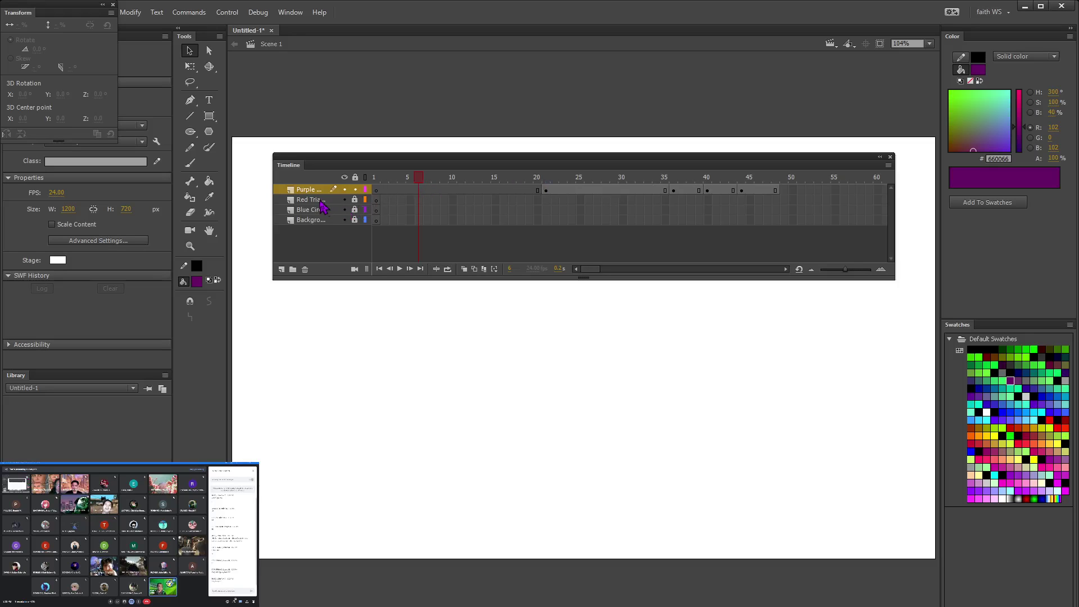
Step: Select the Red Triangle layer at frame 1 and close the transform settings
click(376, 200)
drag(420, 178, 374, 200)
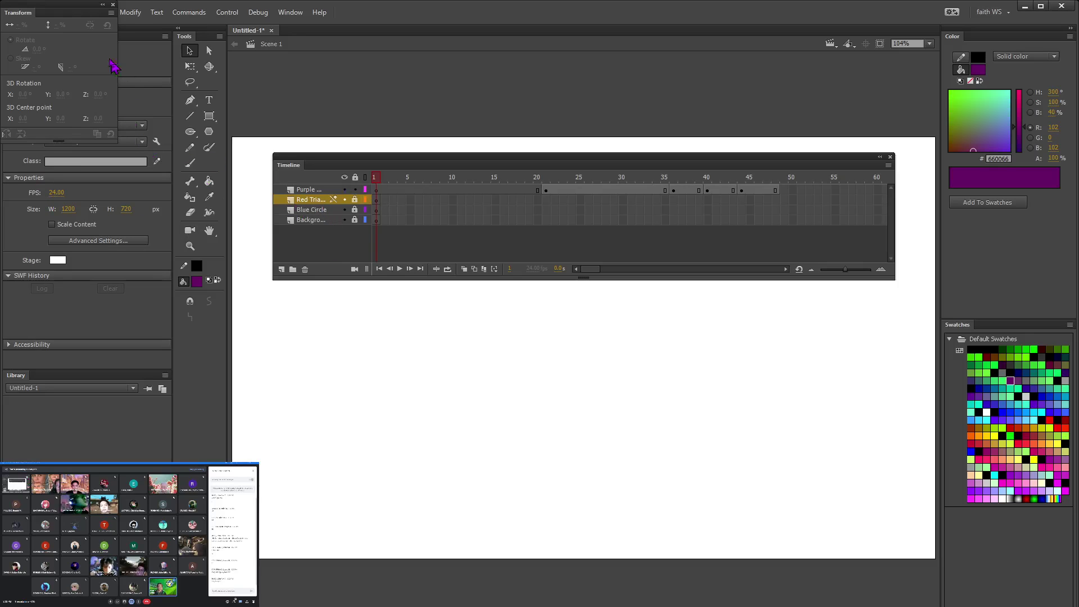
click(113, 4)
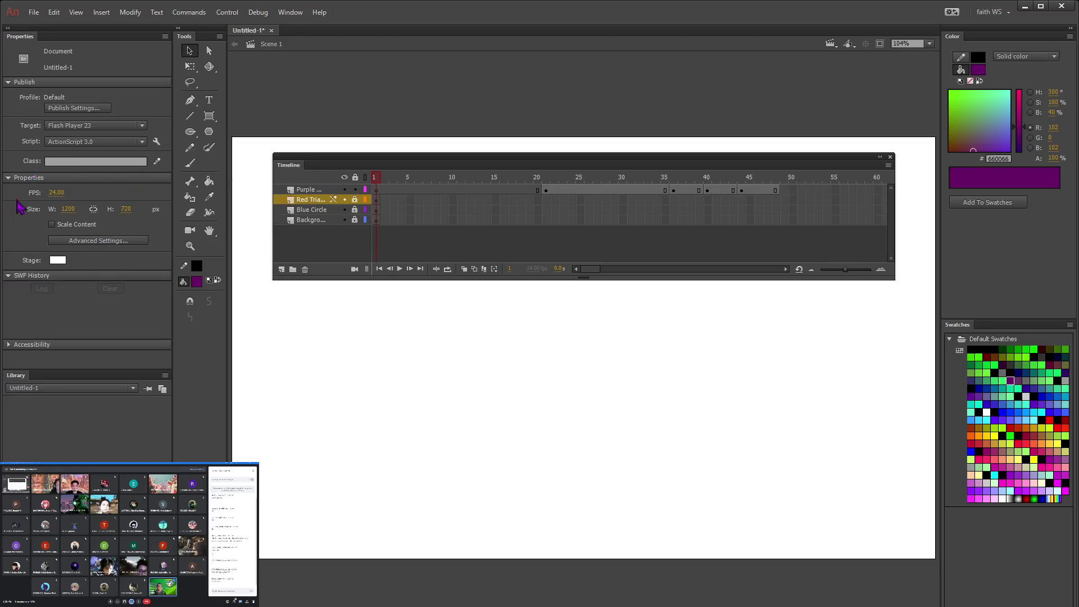
Step: Activate the Line tool with a plain solid stroke style and object drawing mode on
click(190, 116)
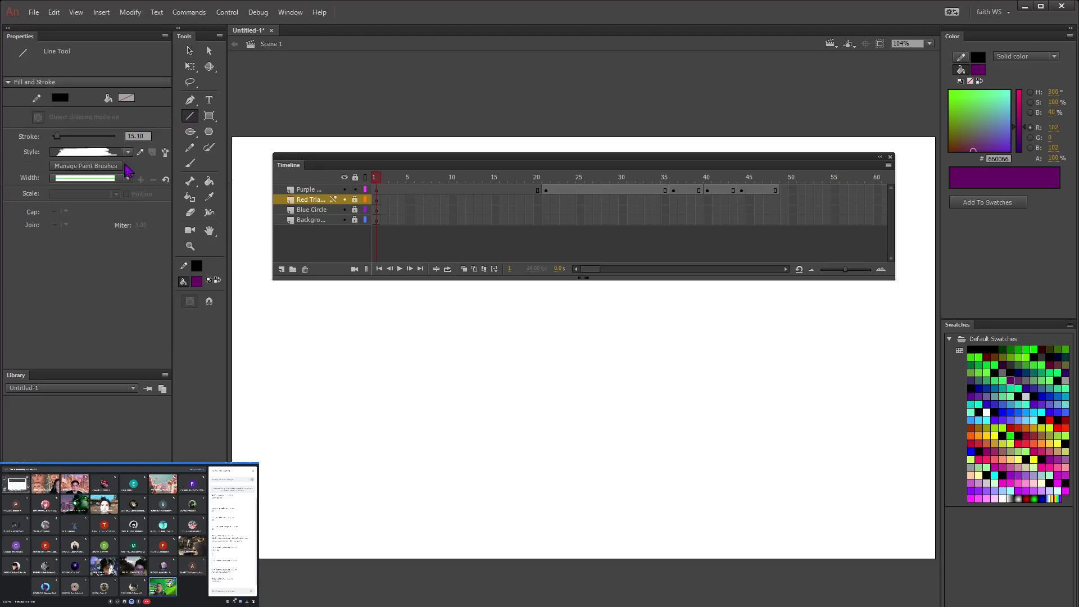
click(68, 153)
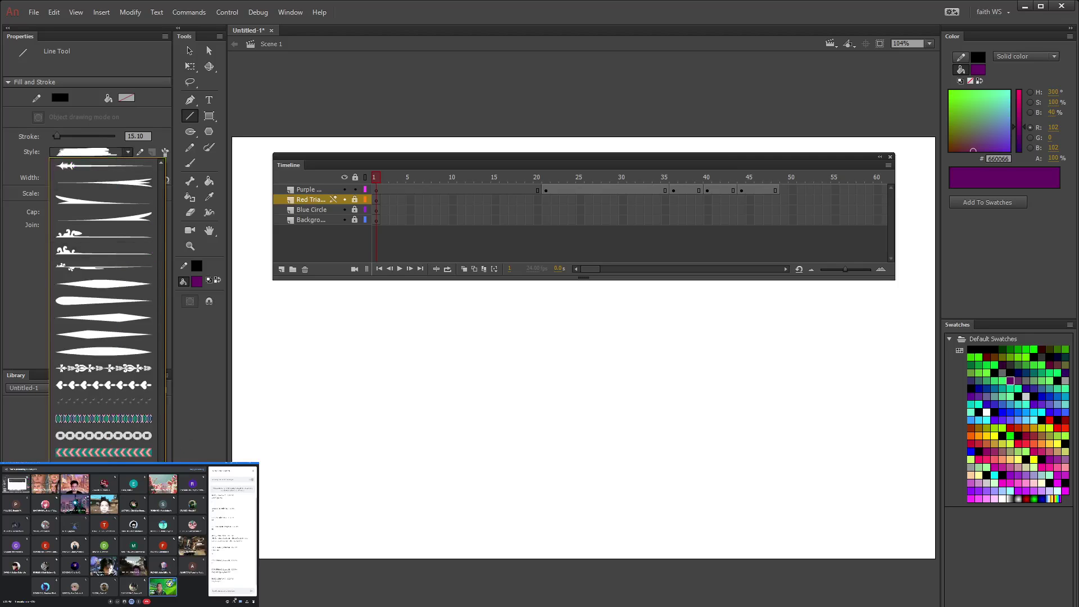
click(60, 317)
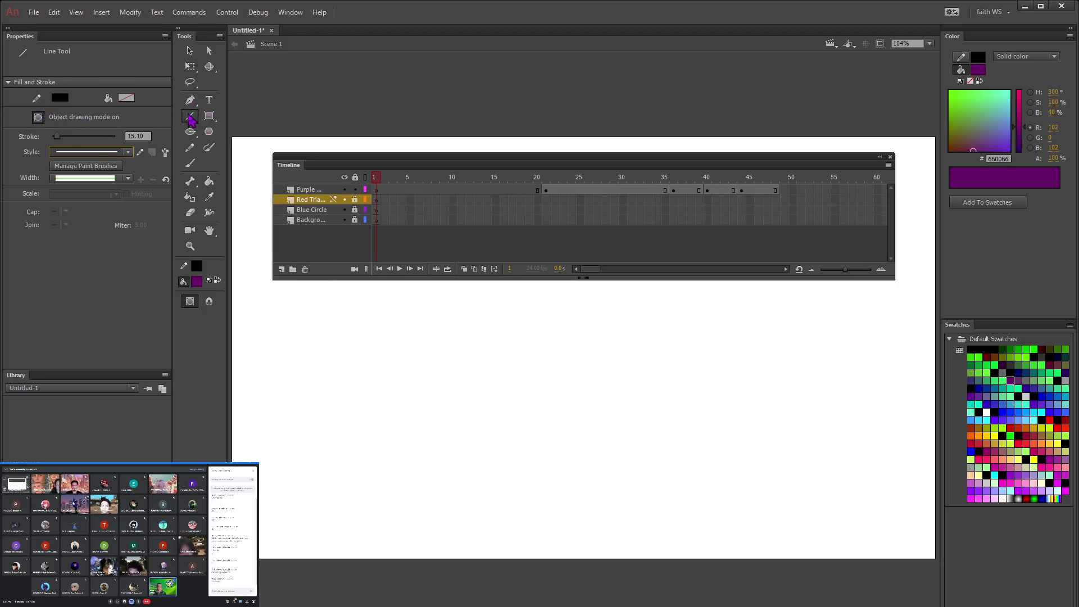
click(39, 117)
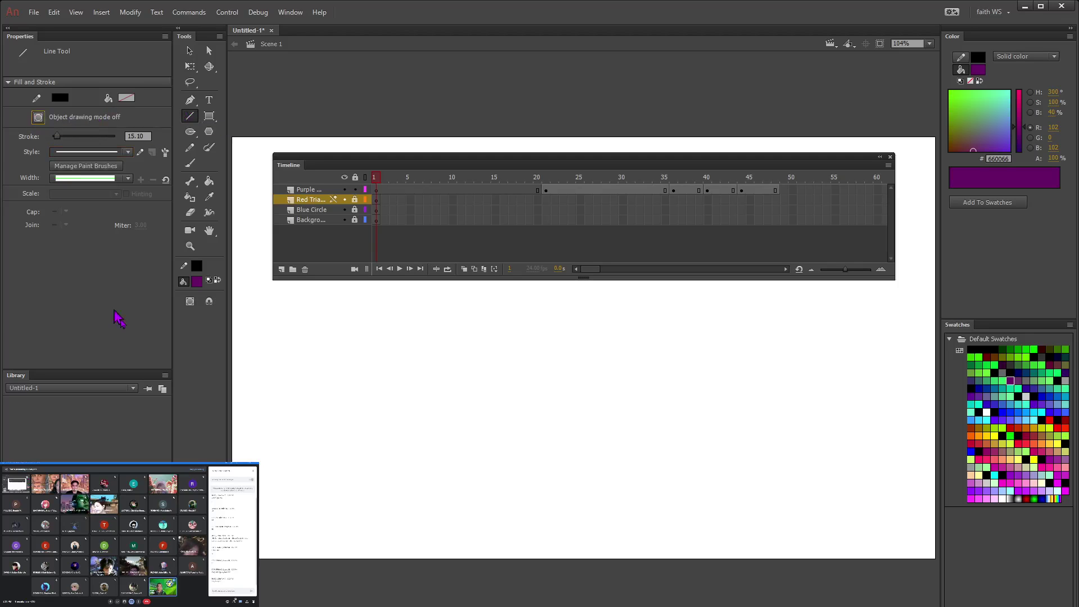
click(37, 118)
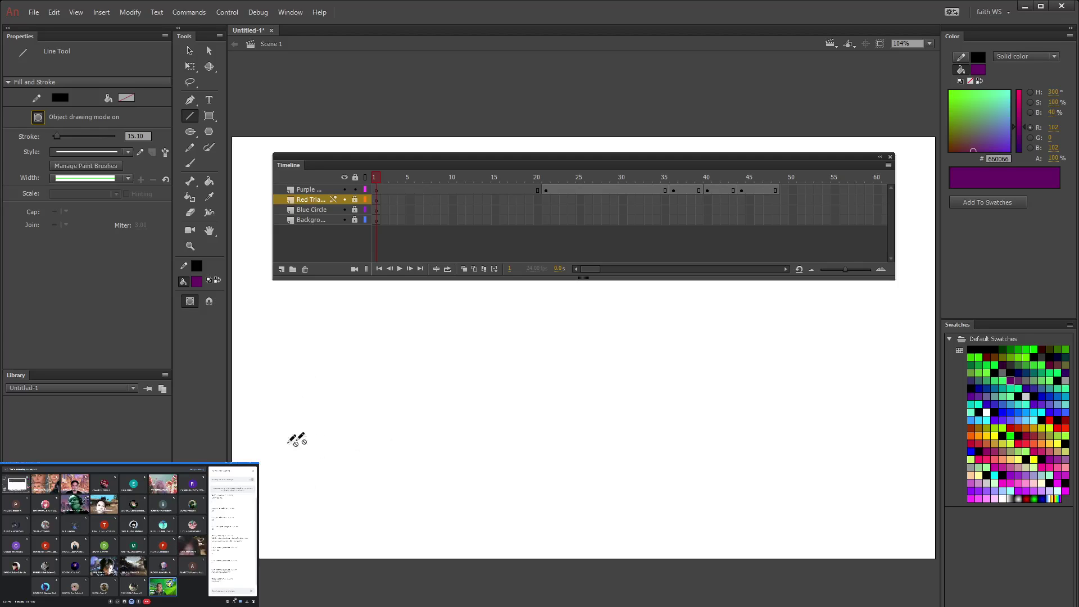
Step: Unlock and show the Red Triangle layer so it can be drawn on
click(292, 388)
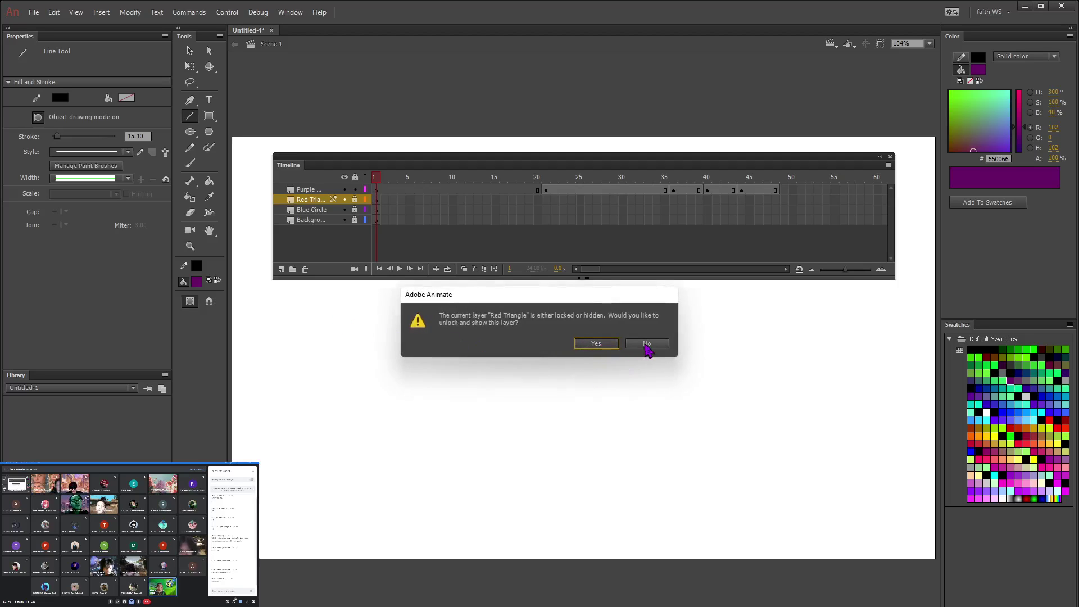
click(598, 345)
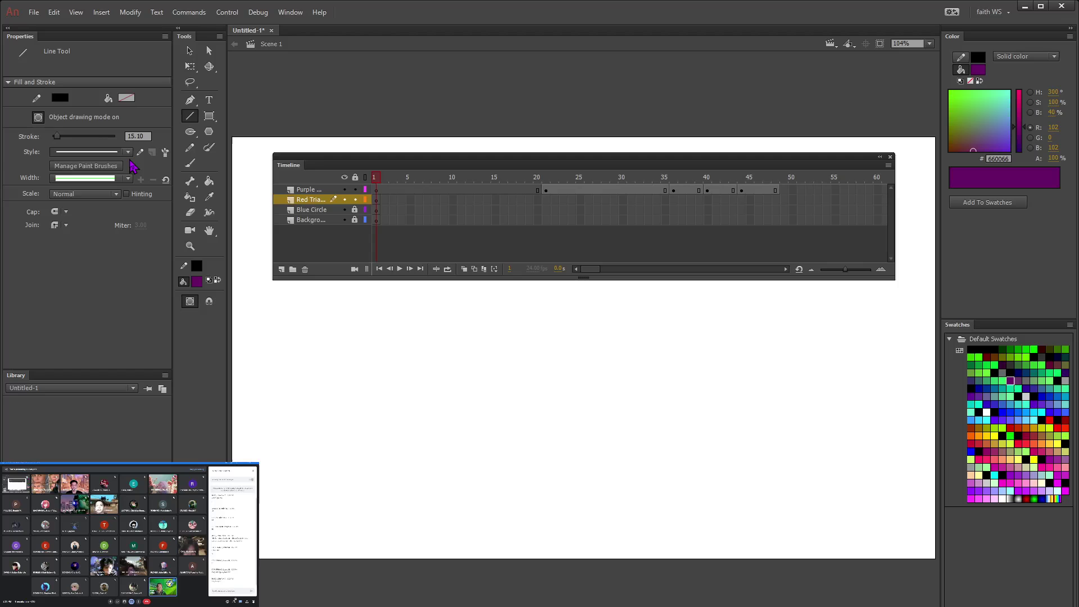
Step: Draw a triangle outline from three black lines below the timeline with the uniform stroke width profile
click(129, 179)
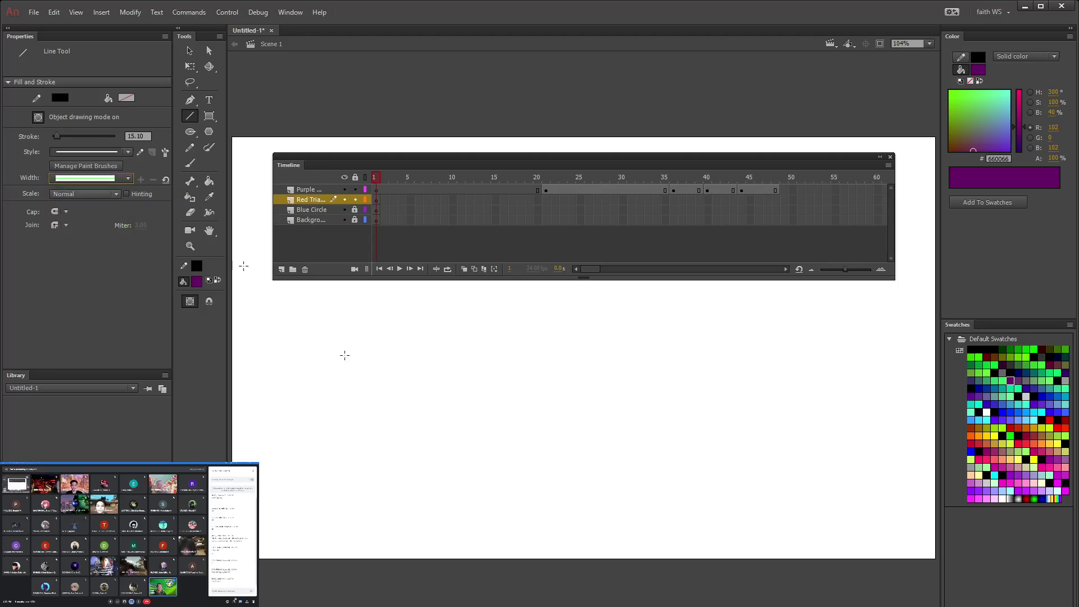
mouse_move(279, 431)
mouse_down()
mouse_move(348, 319)
mouse_move(410, 432)
mouse_up()
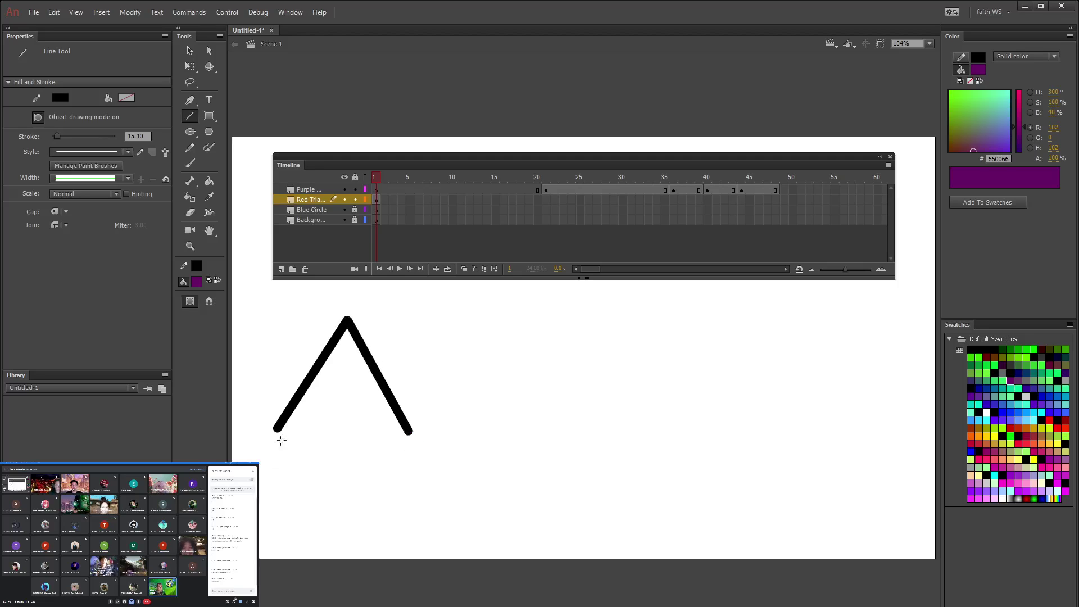
drag(278, 431, 409, 436)
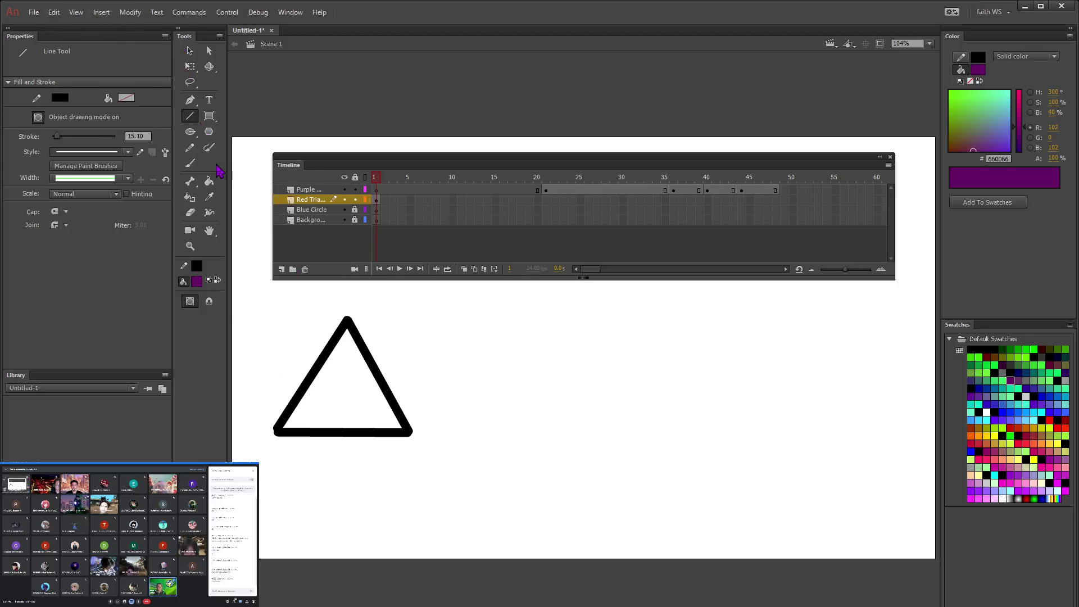
Step: Activate the Paint Bucket tool with dark red #990000 as the fill colour
click(208, 181)
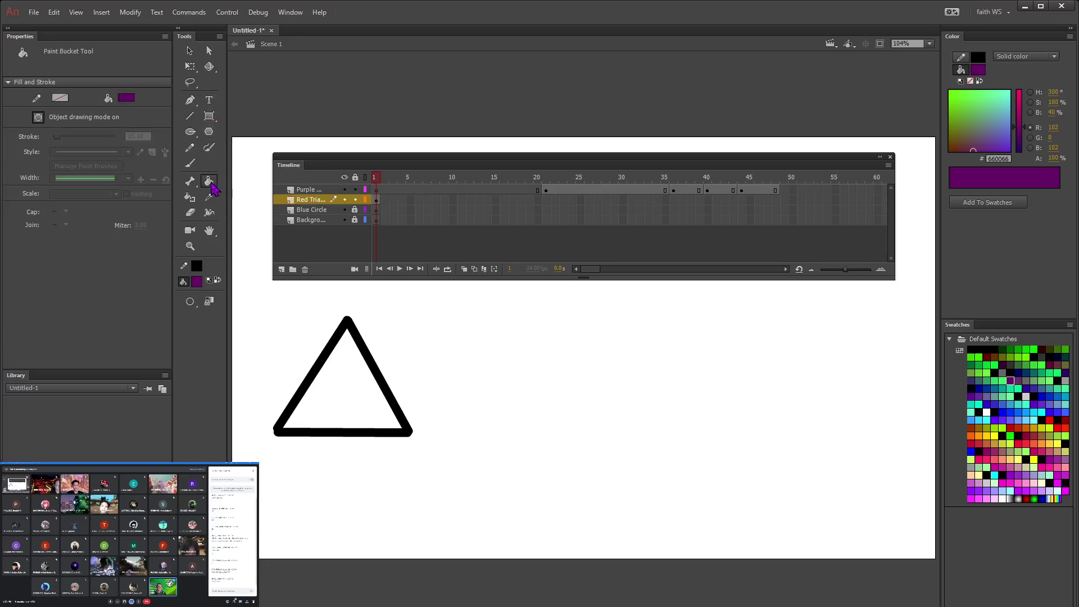
click(127, 99)
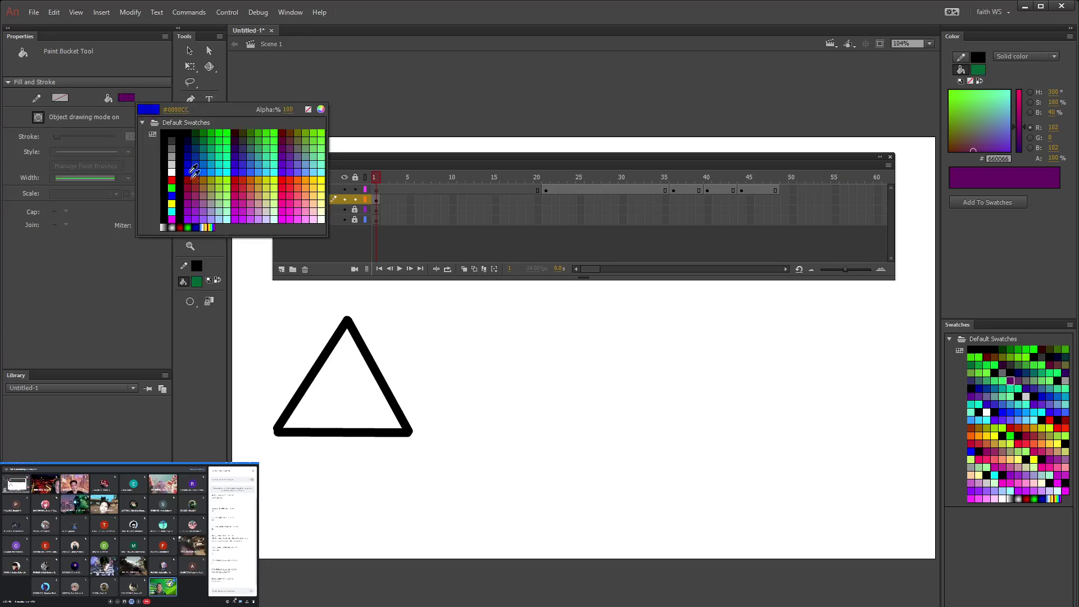
click(193, 177)
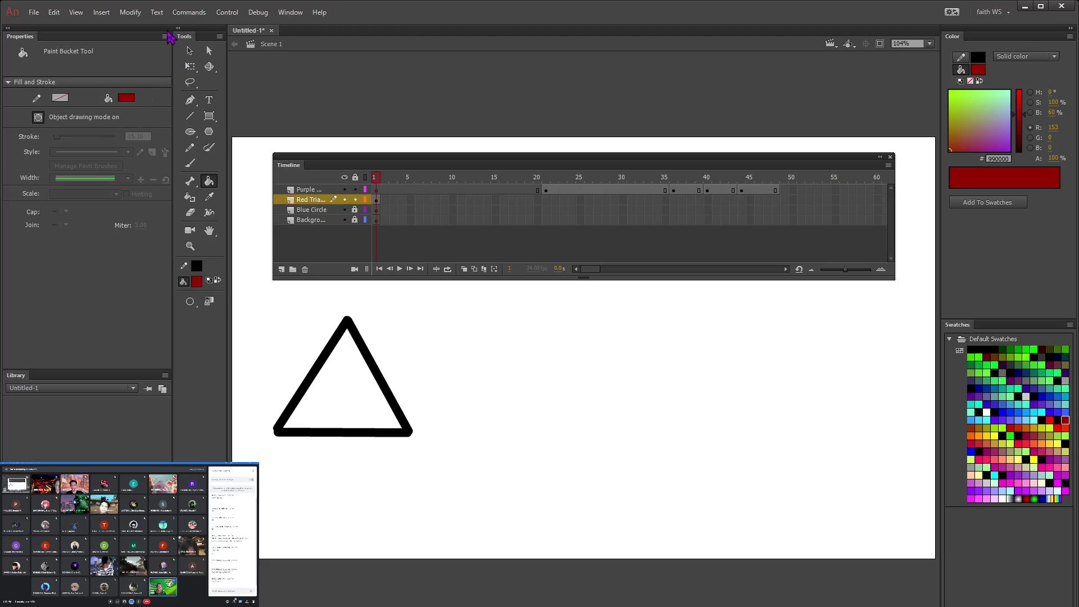
Step: Select all three triangle lines, break them apart into plain shapes and deselect them
click(189, 50)
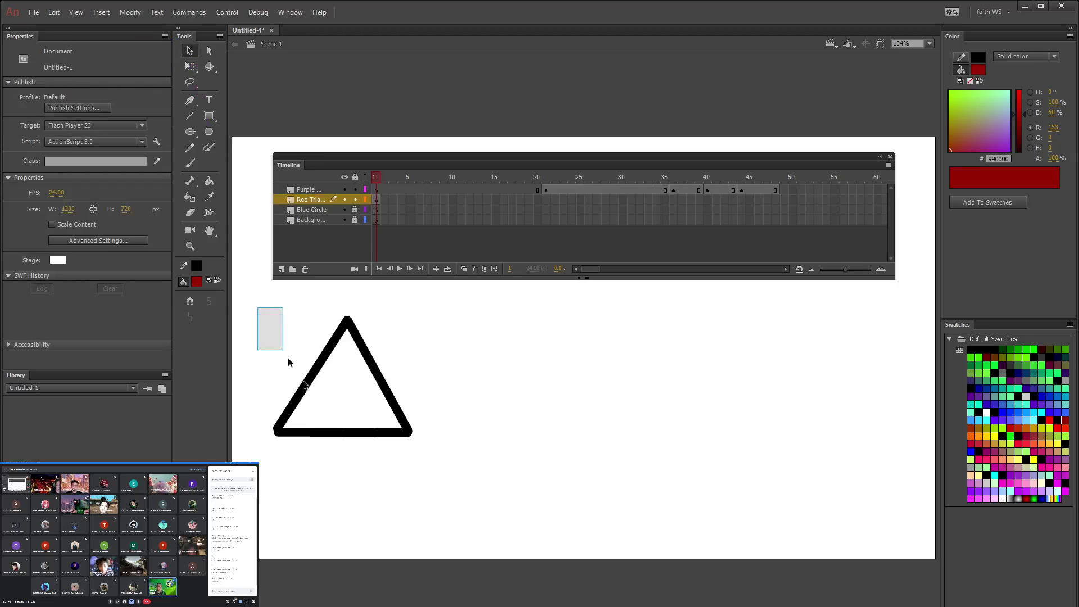
drag(275, 336, 514, 500)
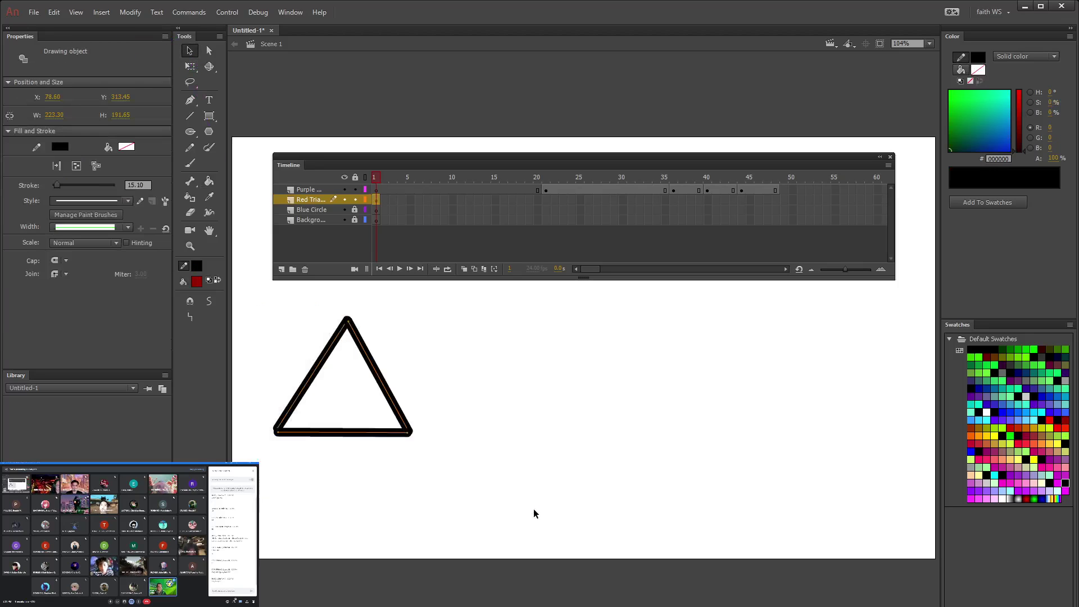
click(130, 12)
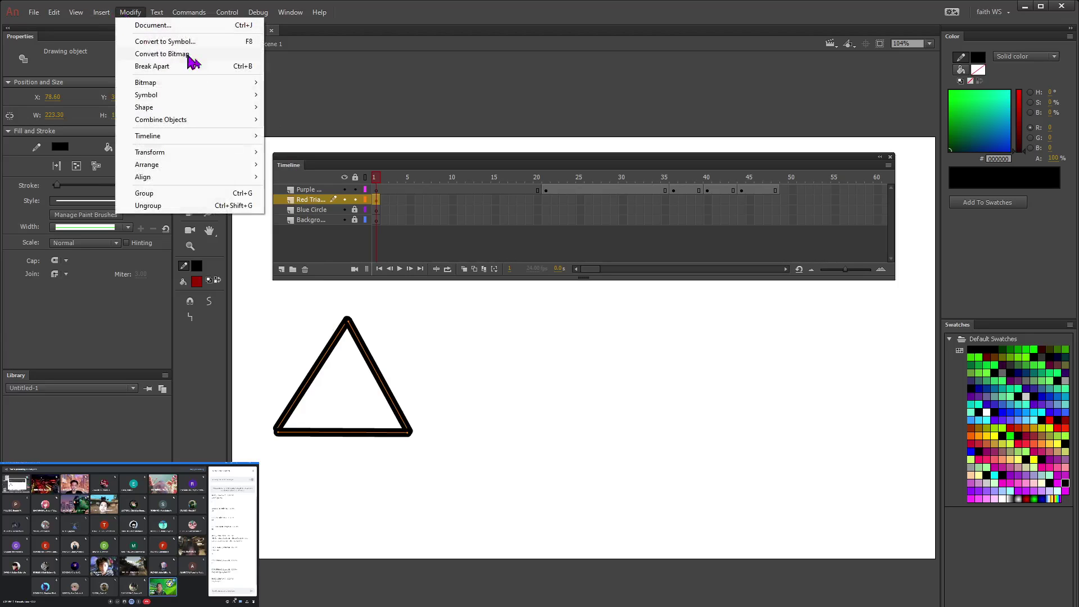
click(153, 66)
click(277, 340)
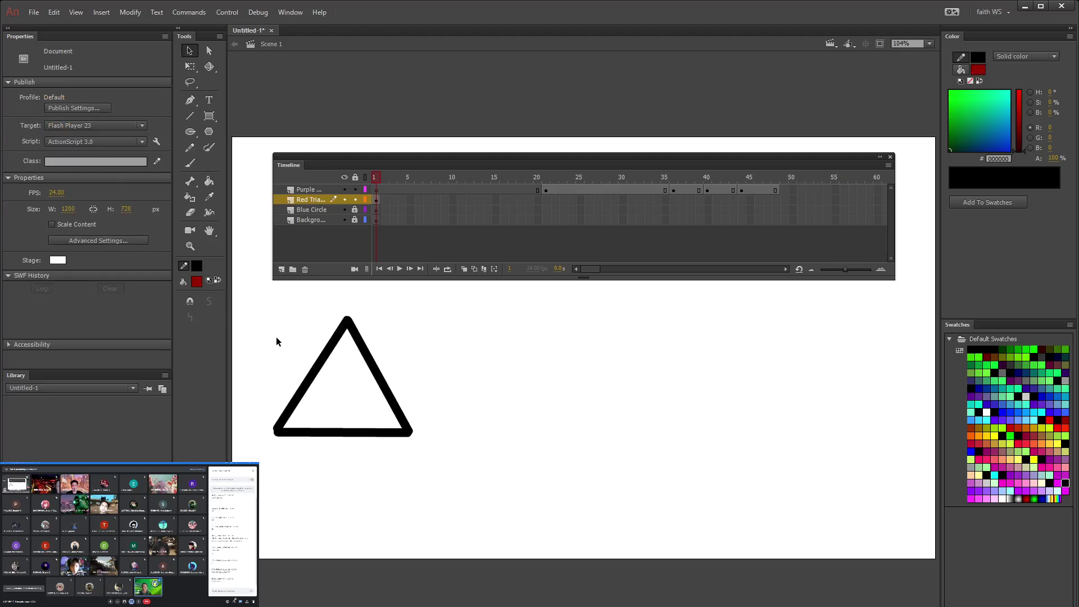
Step: Try to fill the triangle using the Paint Bucket, and set the fill colour to bright red #FF0000
click(209, 180)
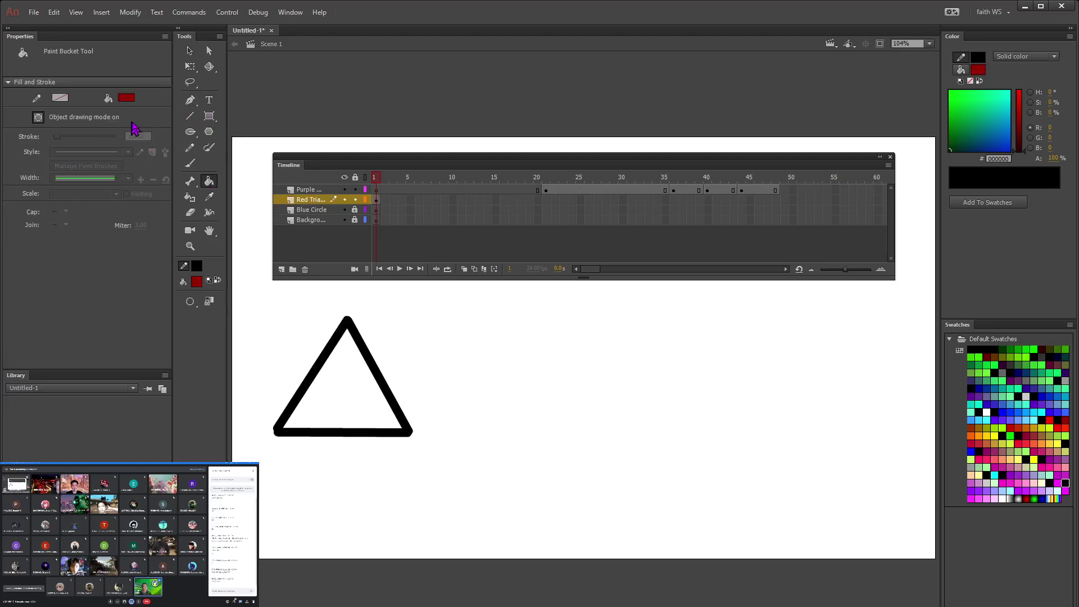
click(126, 97)
click(354, 413)
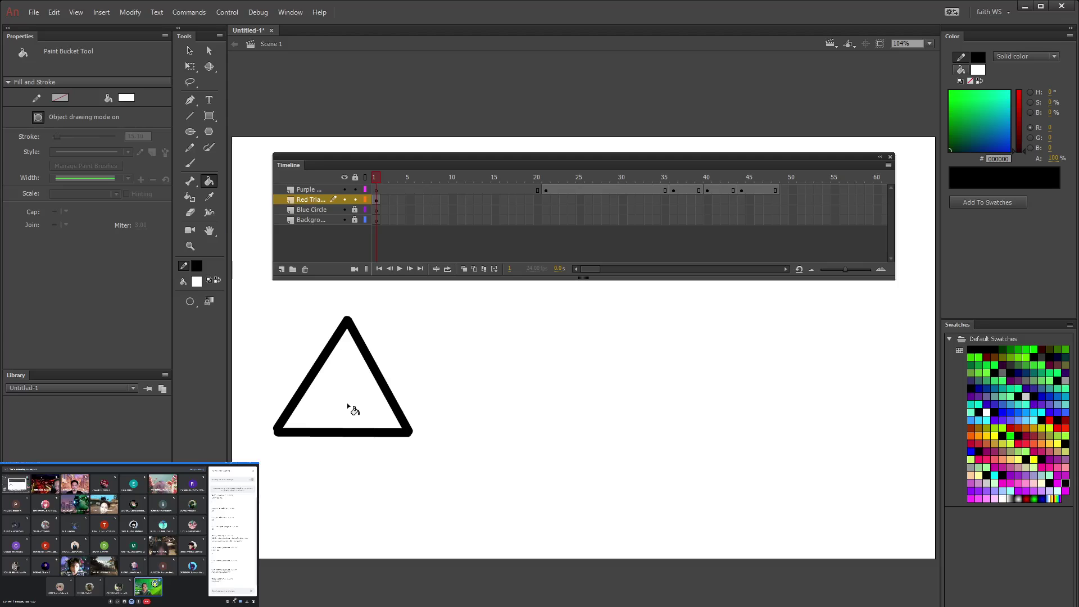
click(127, 98)
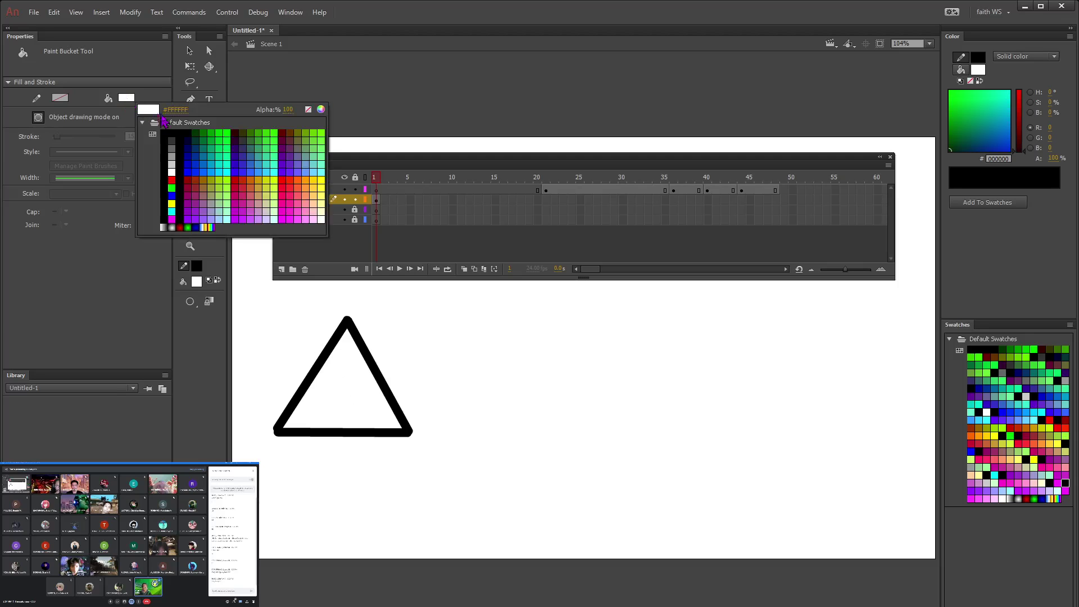
click(171, 179)
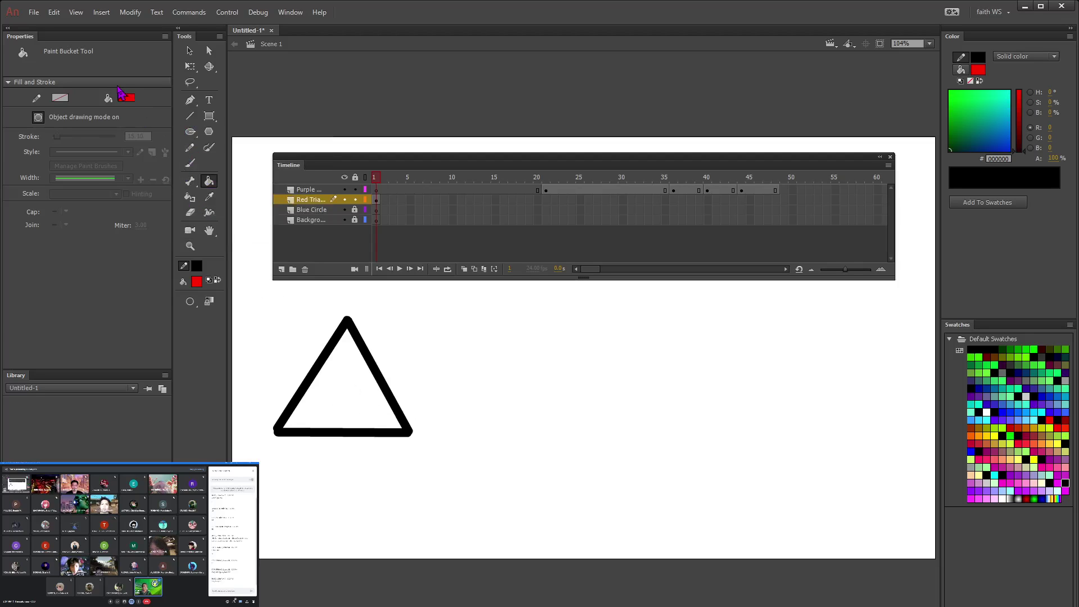
click(127, 99)
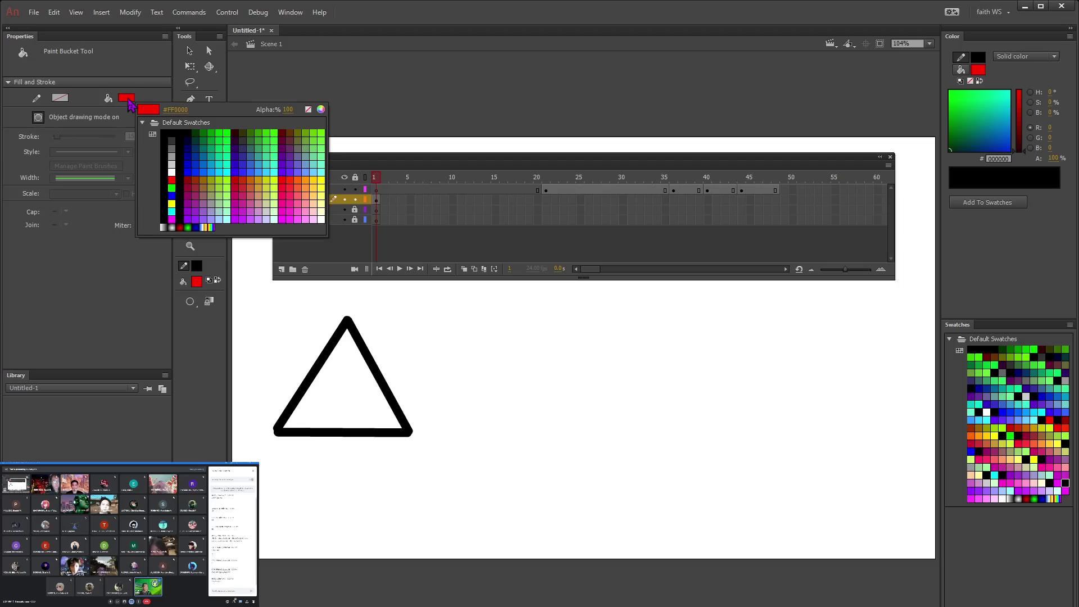
click(172, 180)
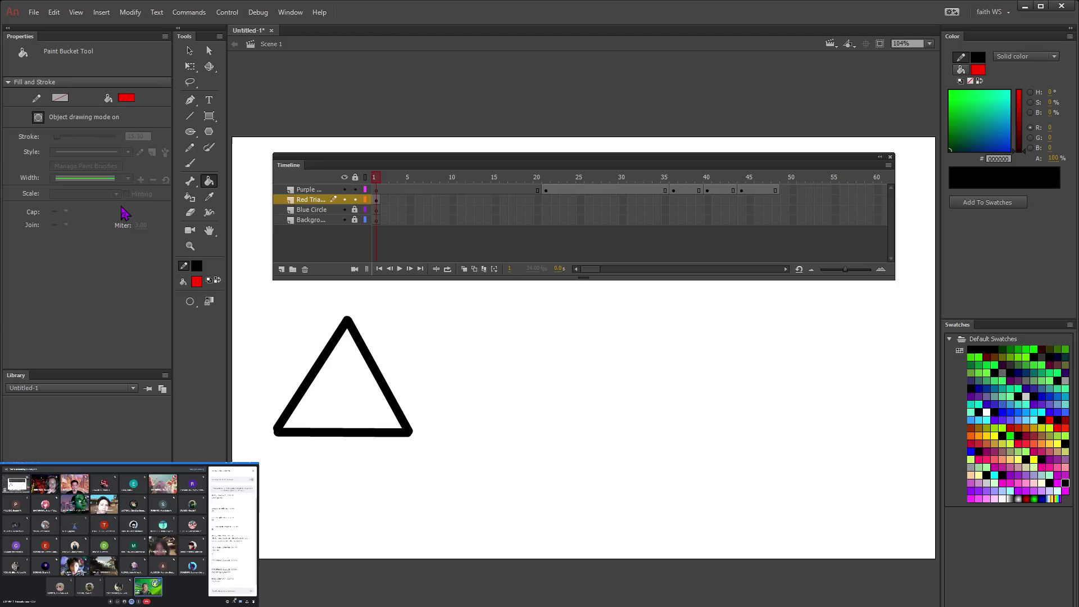
Step: Turn object drawing mode off for the Paint Bucket and sample dark grey #454545 as the fill colour
click(38, 117)
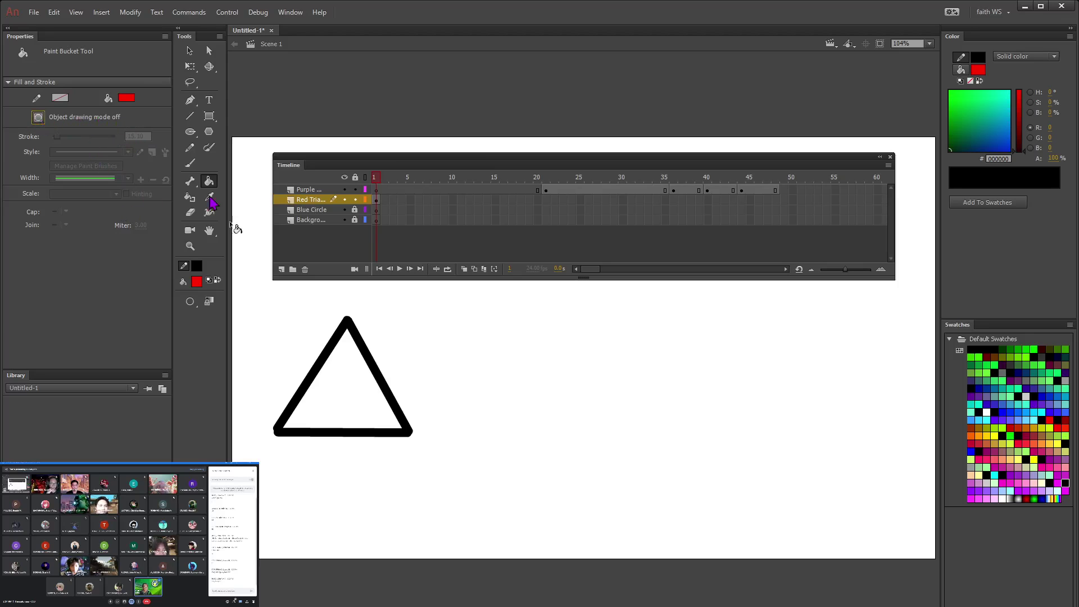
click(127, 99)
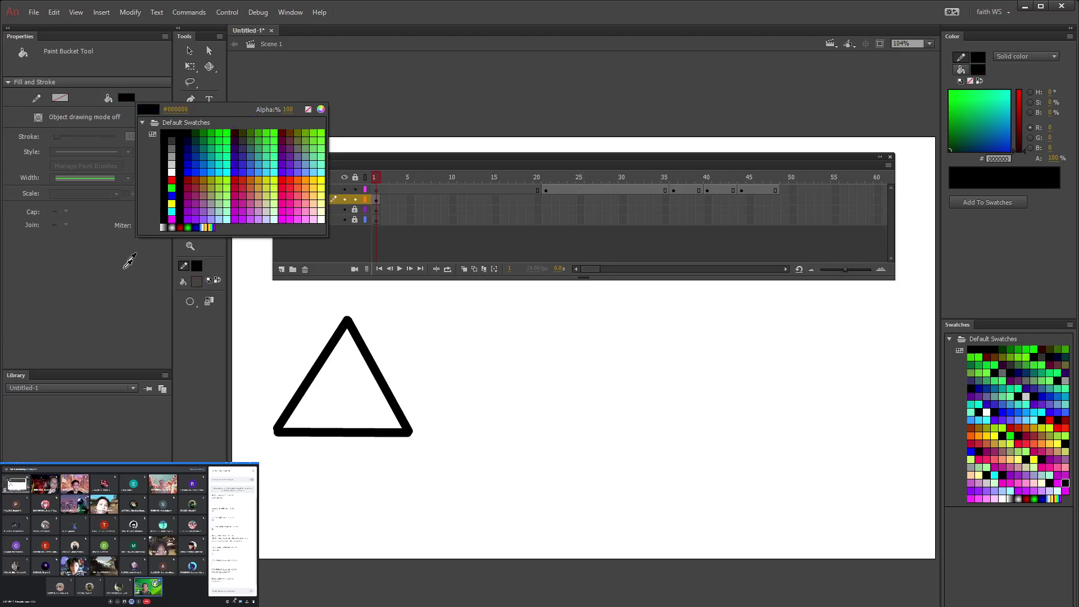
click(240, 89)
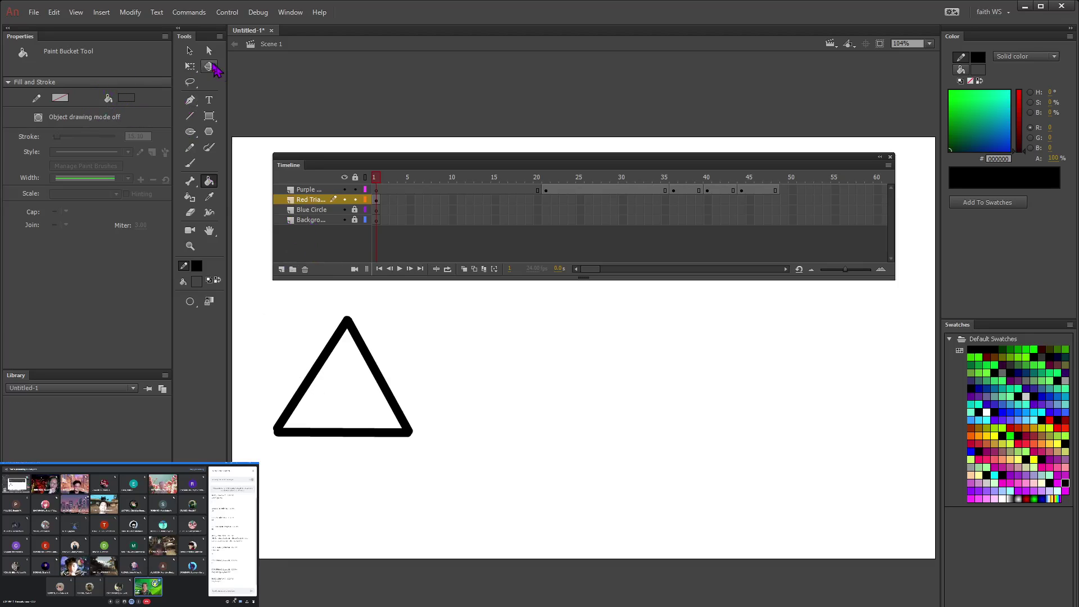
Step: Select the whole triangle outline and delete it from the stage
click(189, 50)
drag(247, 301, 430, 525)
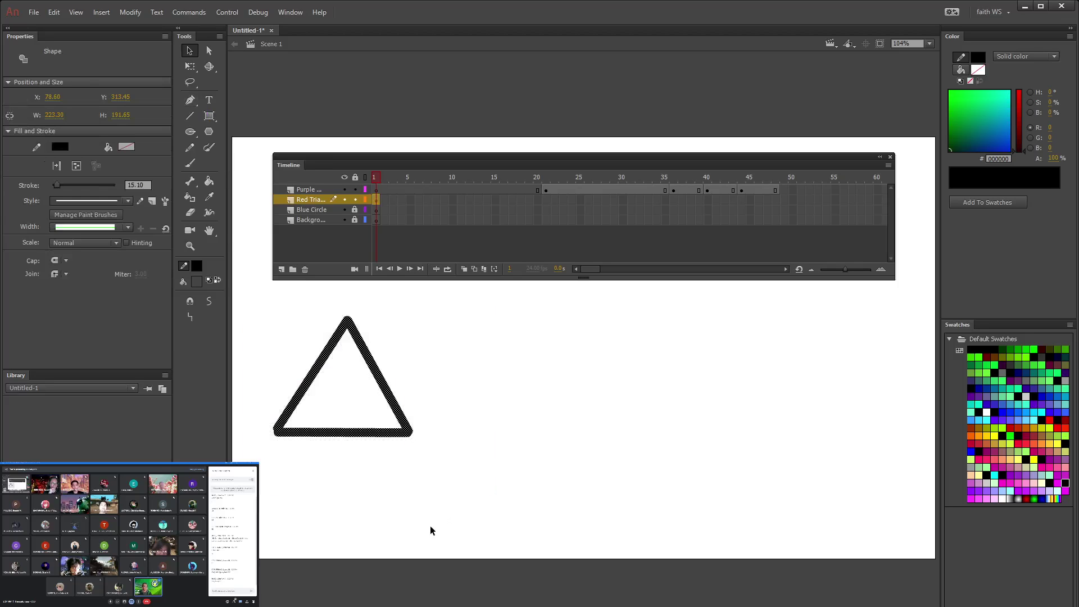
key(Delete)
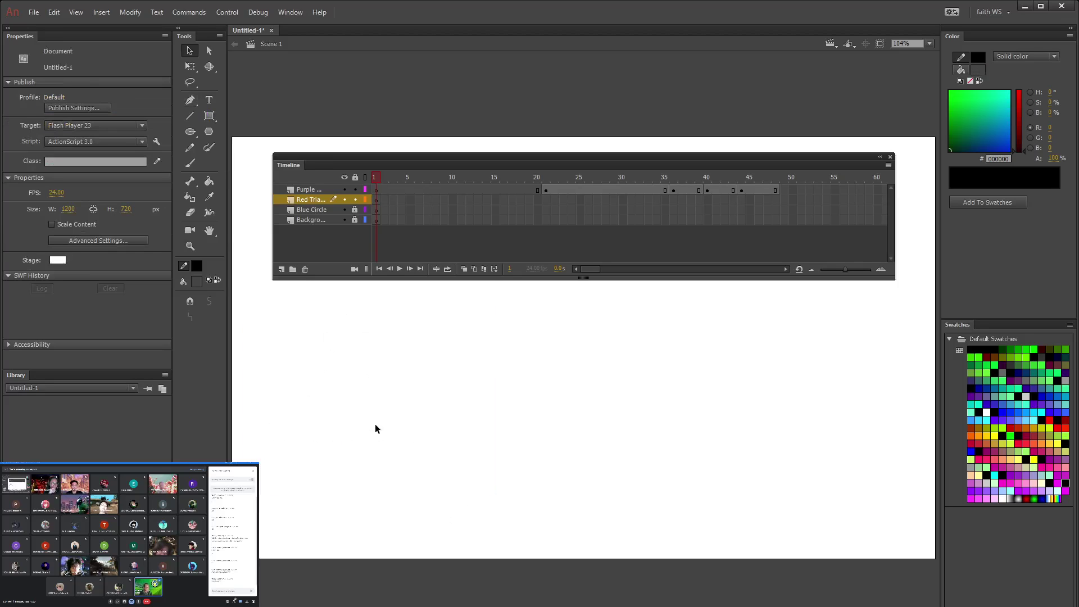
Step: Redraw a slightly larger black triangle outline using the Line tool with object drawing mode off
click(190, 117)
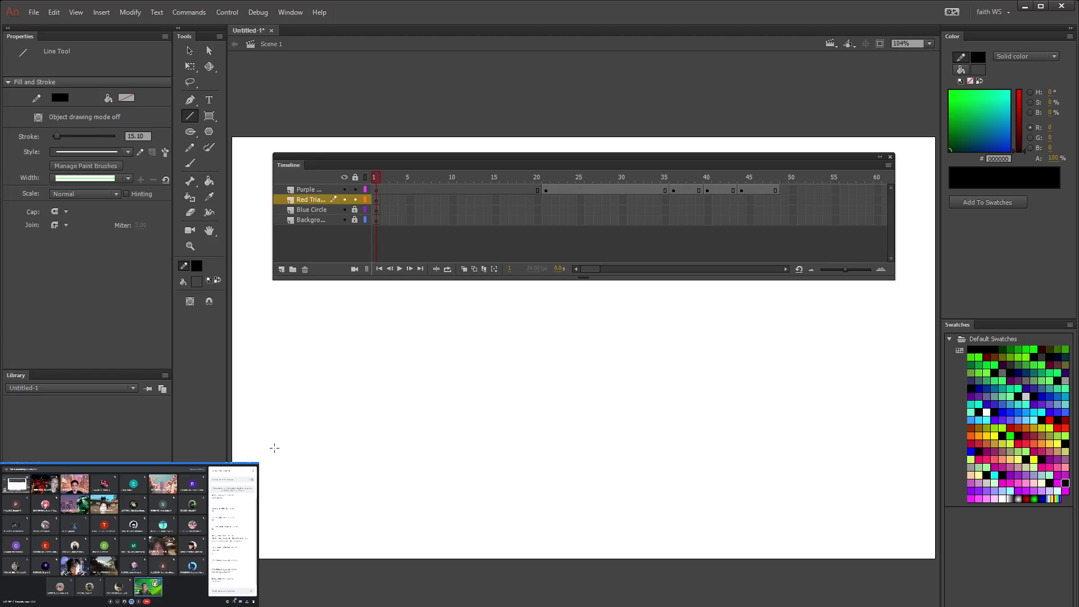
mouse_move(270, 436)
mouse_down()
mouse_move(346, 311)
mouse_move(426, 452)
mouse_up()
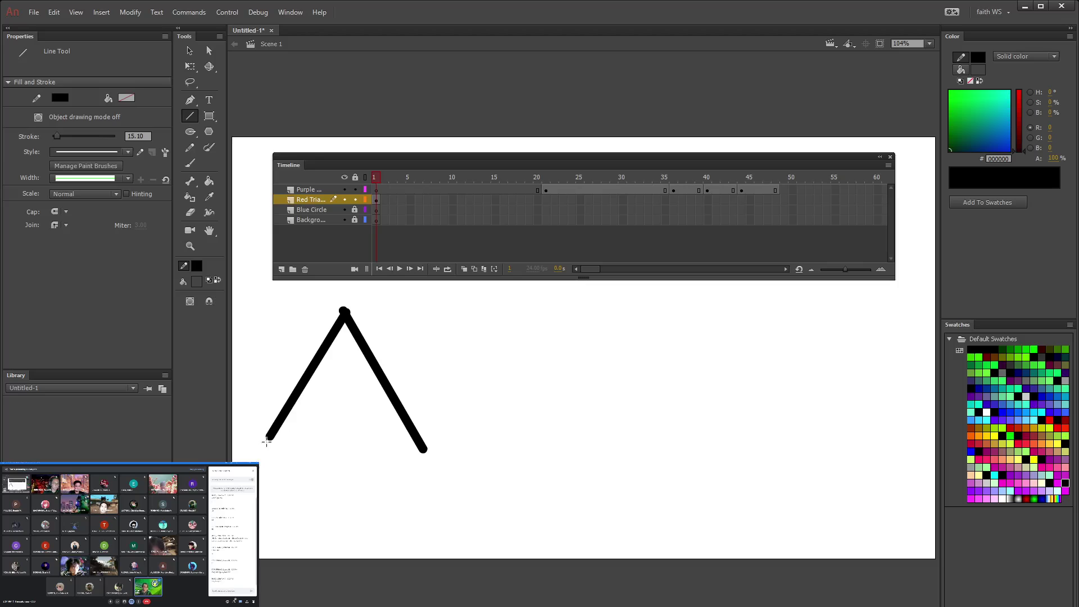
drag(277, 437, 424, 448)
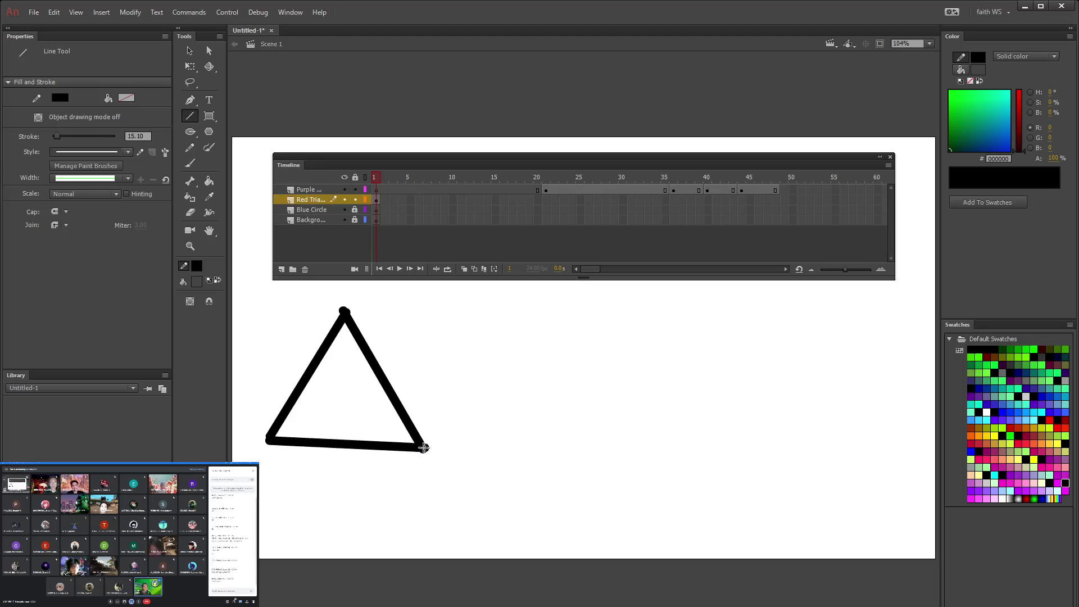
Step: Set the Paint Bucket to bright red #FF0000 with the Close Medium Gaps option
click(208, 181)
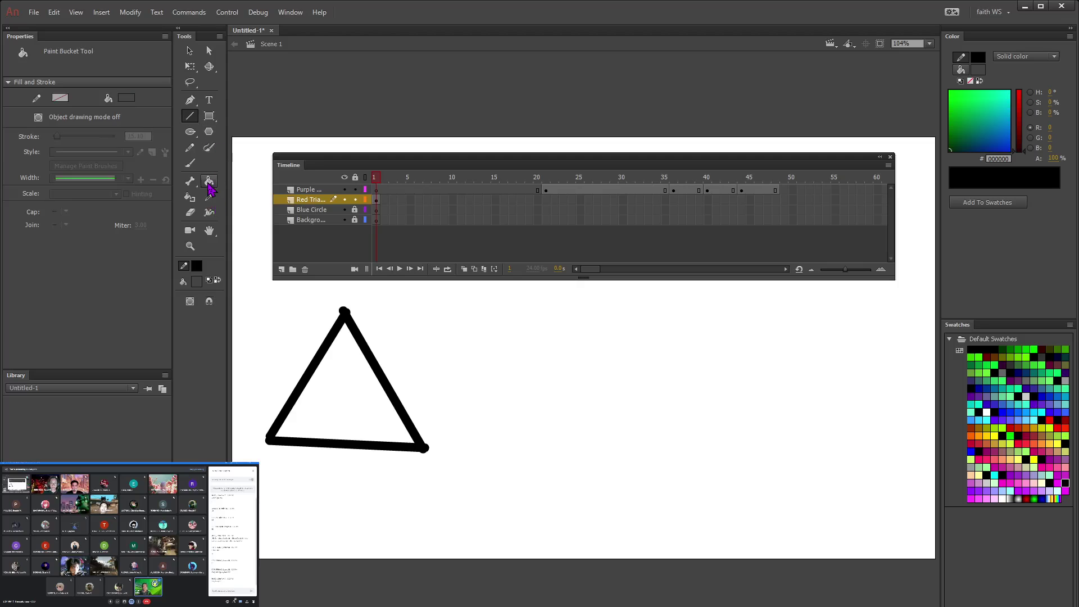
click(127, 97)
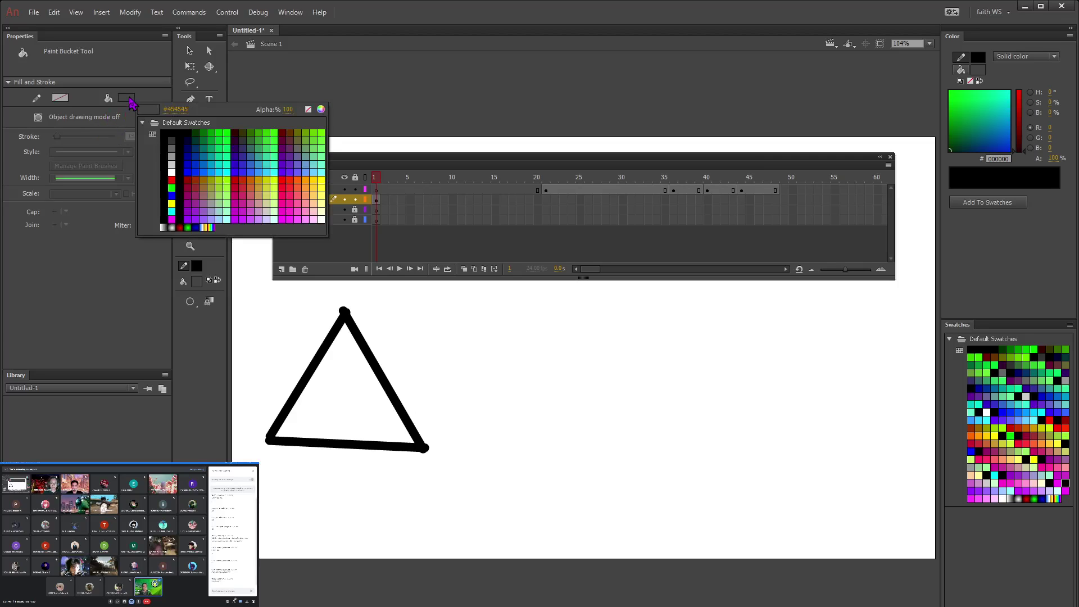
click(171, 180)
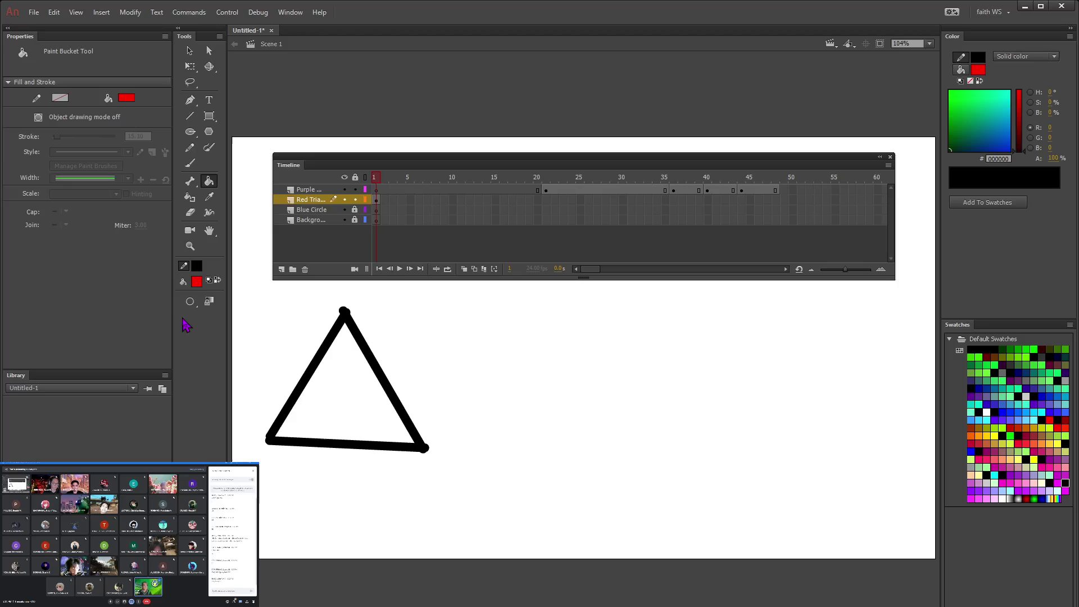
click(190, 302)
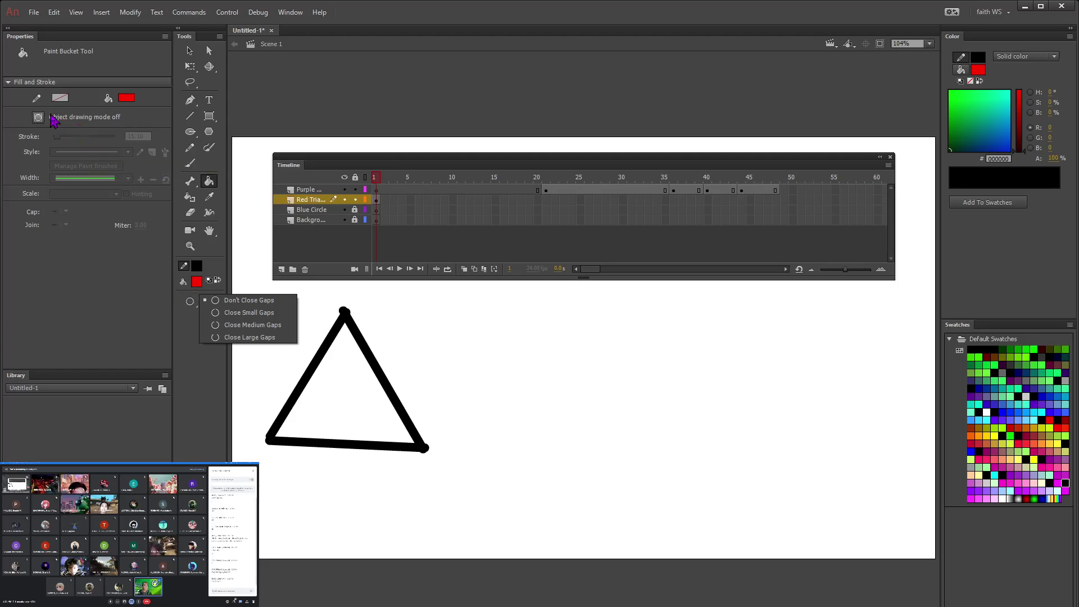
click(248, 328)
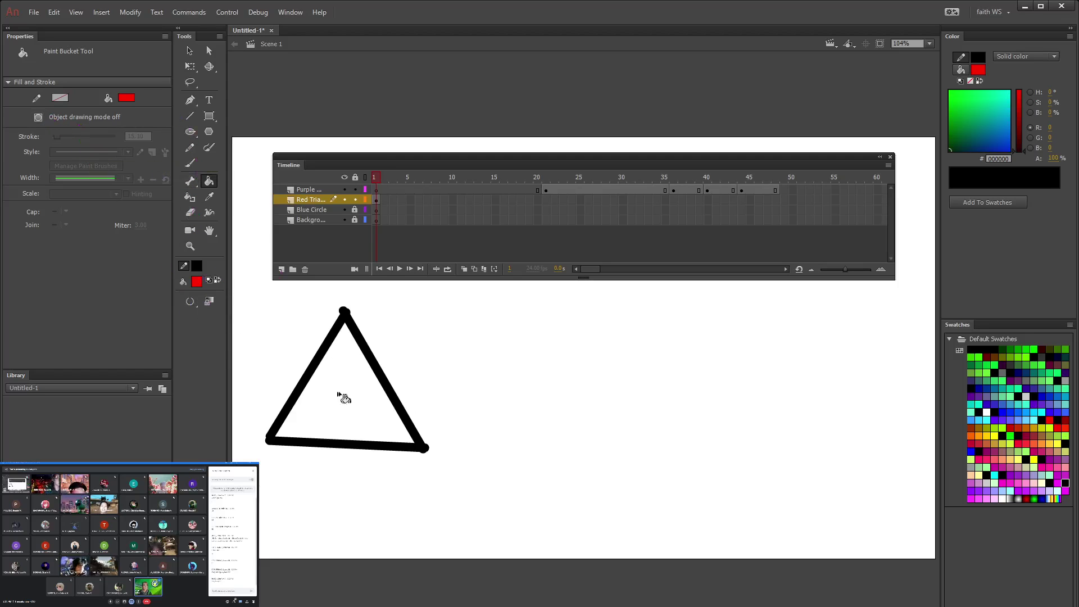
Step: Turn object drawing mode on and delete every line of the redrawn triangle
click(37, 117)
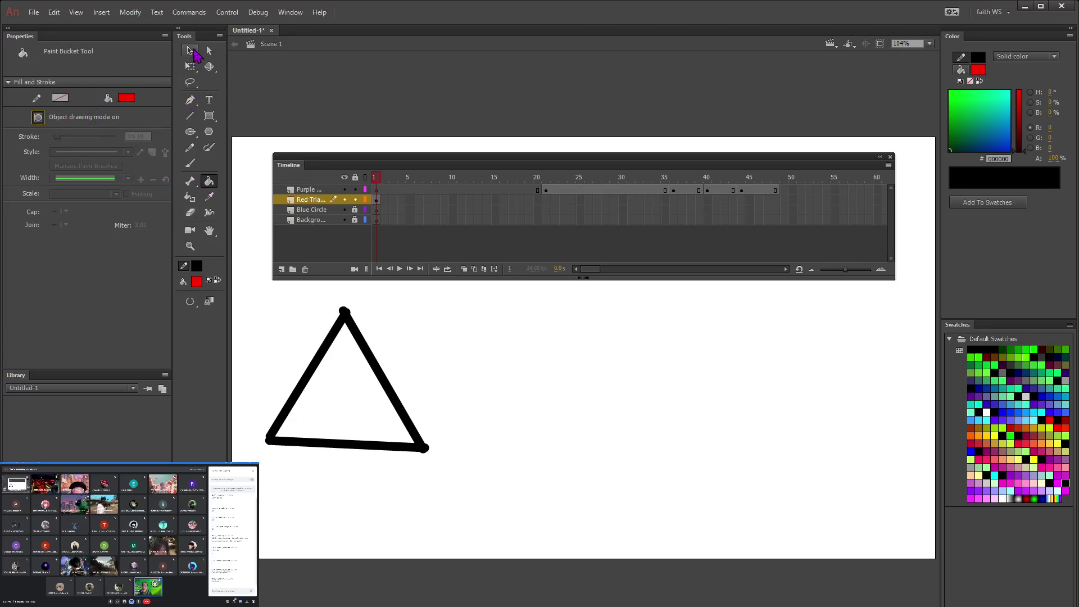
click(190, 50)
drag(267, 313, 502, 534)
key(Delete)
drag(315, 303, 404, 345)
key(Delete)
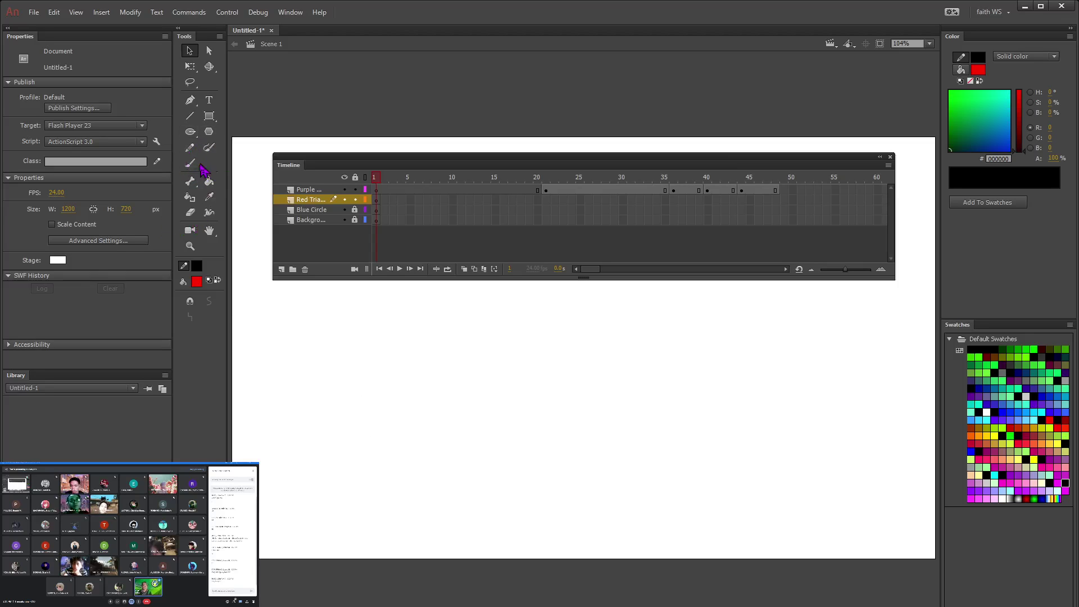
Step: Activate the Line tool and turn object drawing mode off for new lines
click(190, 117)
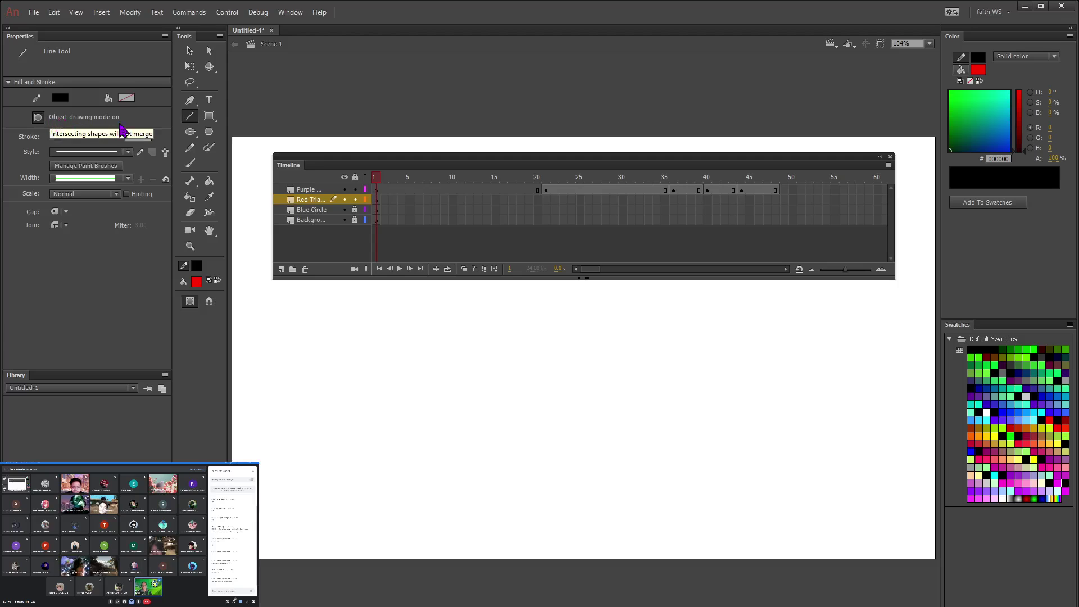
click(40, 117)
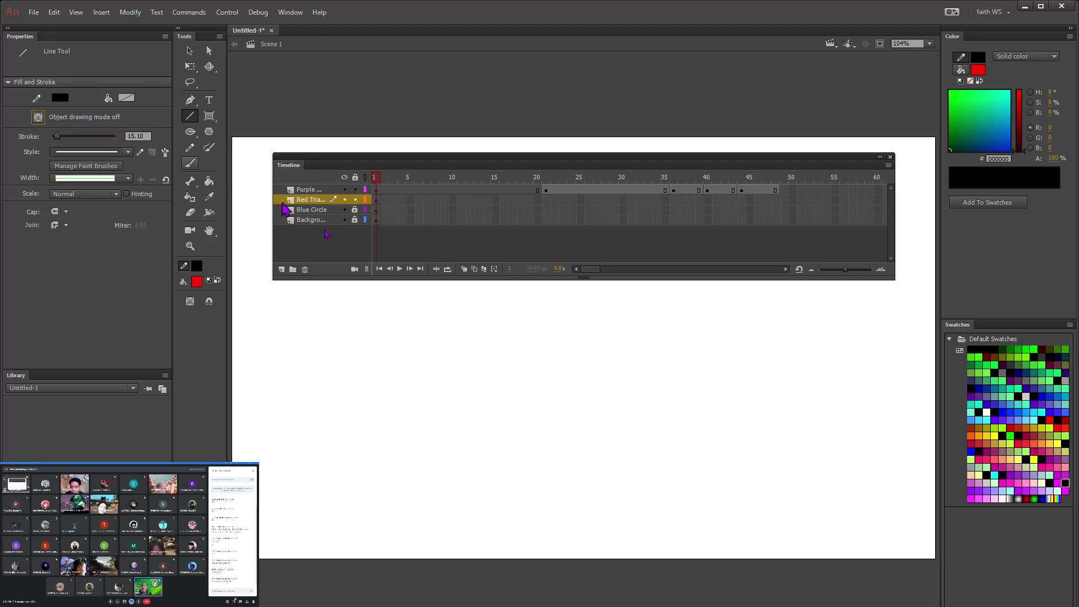
Step: Draw a black triangle outline with overlapping line ends below the timeline, lengthen one apex end, and fill the interior with red
drag(296, 449, 435, 457)
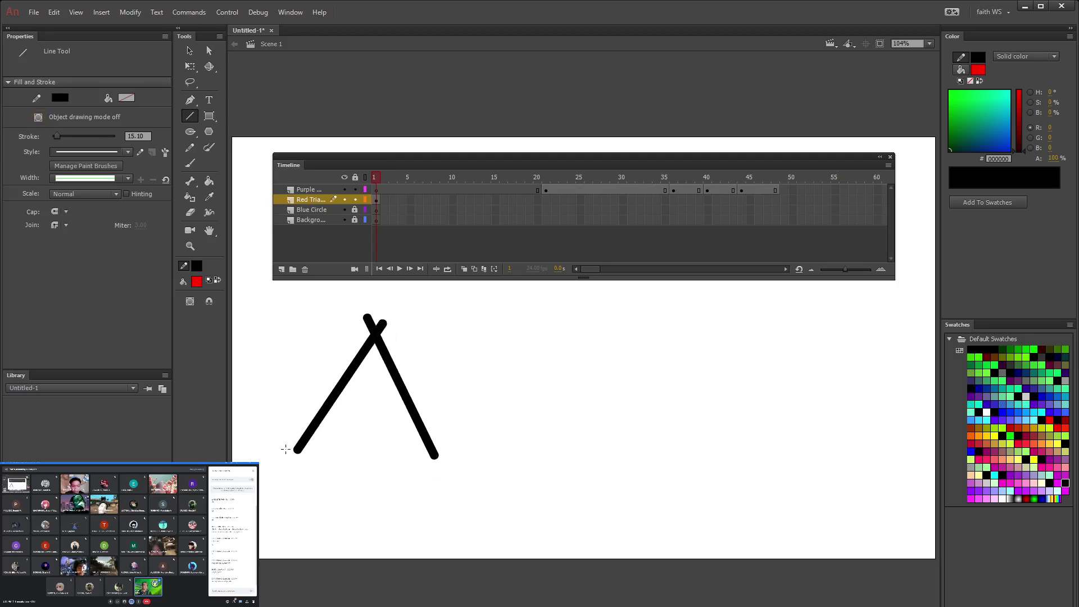
drag(282, 448, 438, 453)
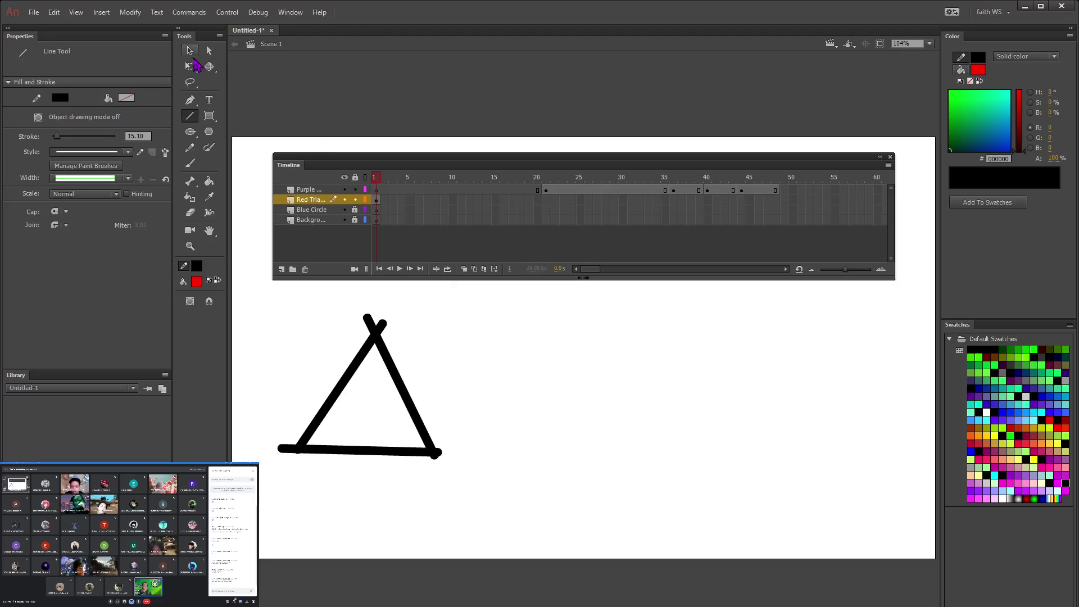
click(190, 52)
mouse_move(382, 325)
mouse_down()
mouse_move(413, 349)
mouse_move(407, 313)
mouse_move(391, 318)
mouse_up()
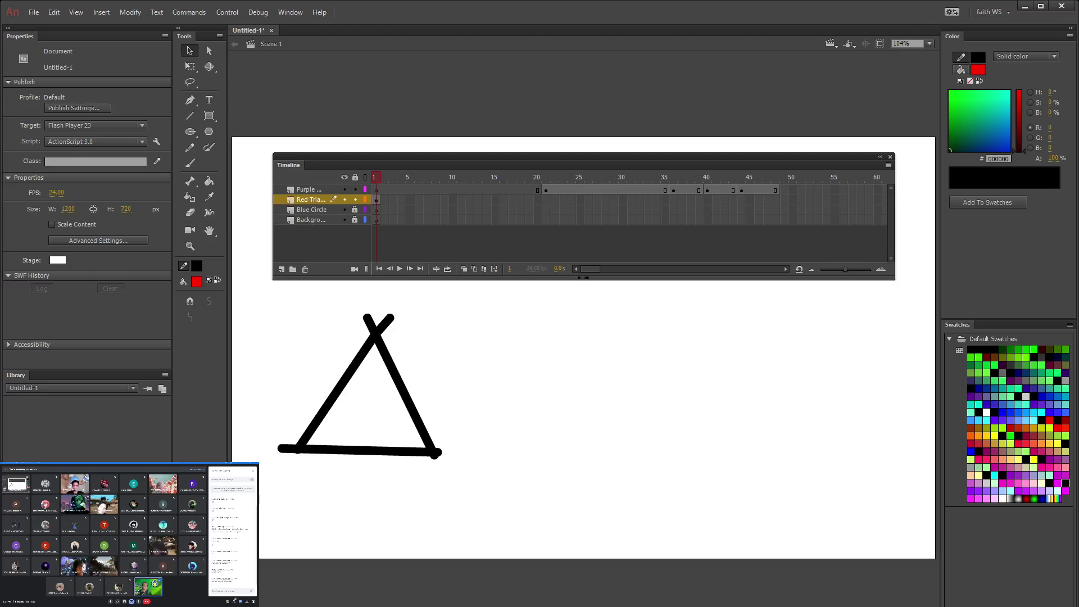
click(208, 181)
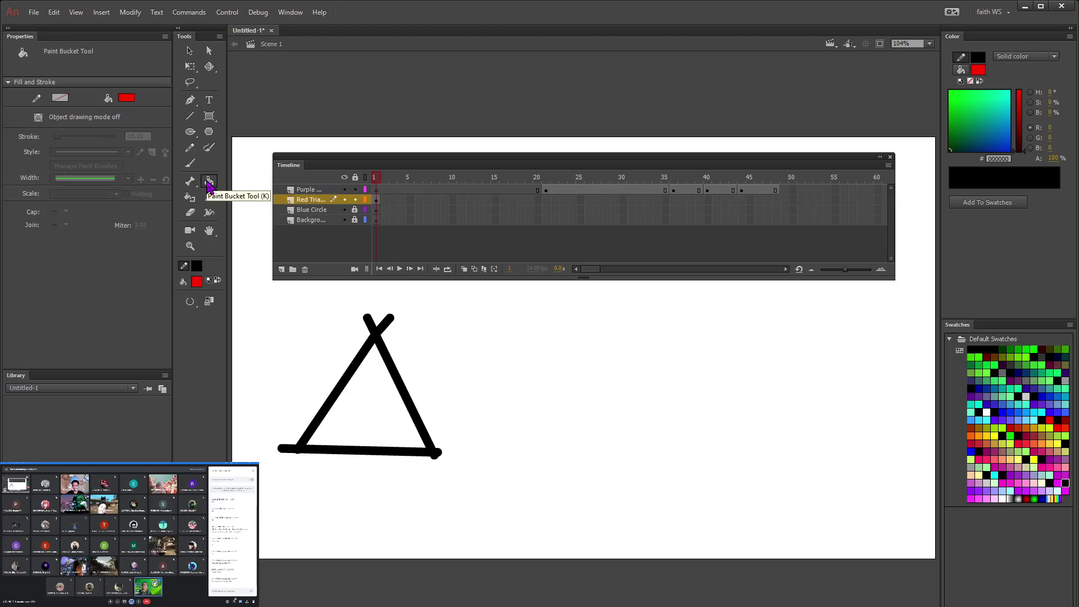
click(364, 399)
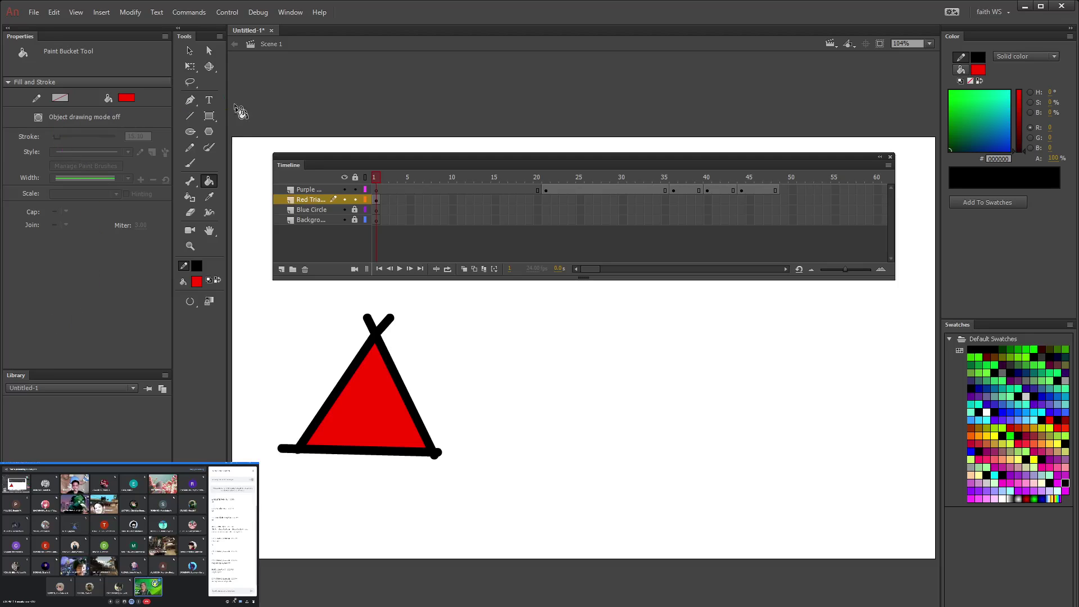
Step: Erase the line ends protruding from the triangle's apex and lower-left corner using the Eraser with the second-largest square shape
click(190, 212)
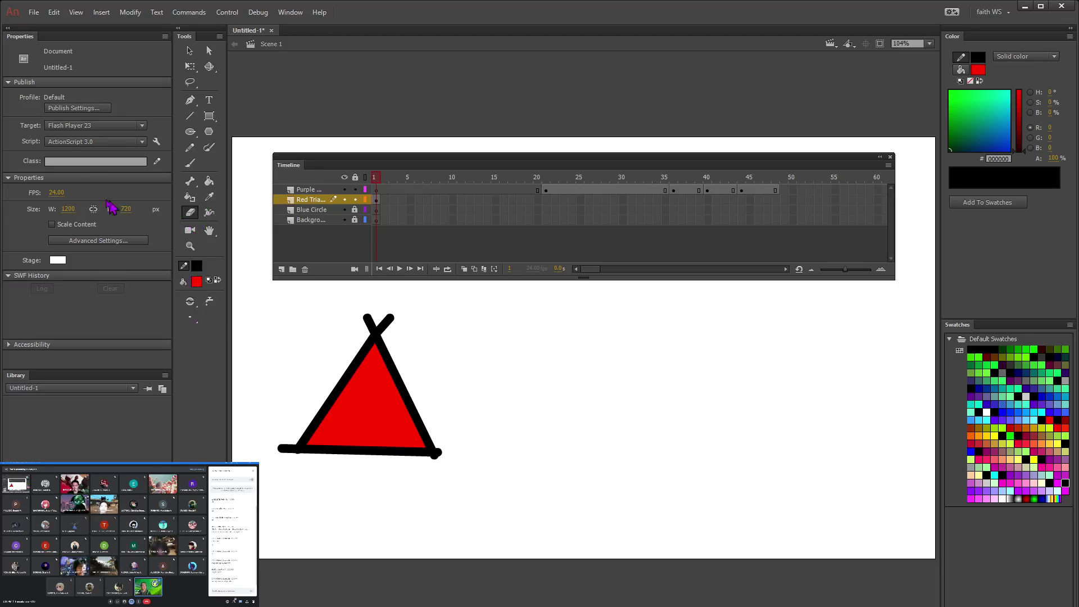
click(190, 117)
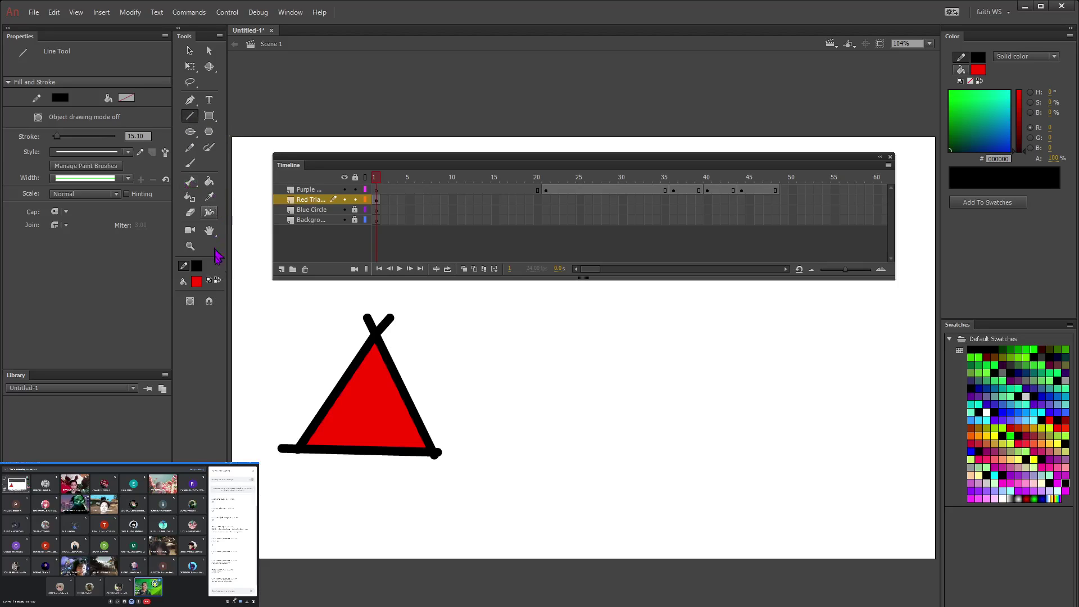
click(191, 214)
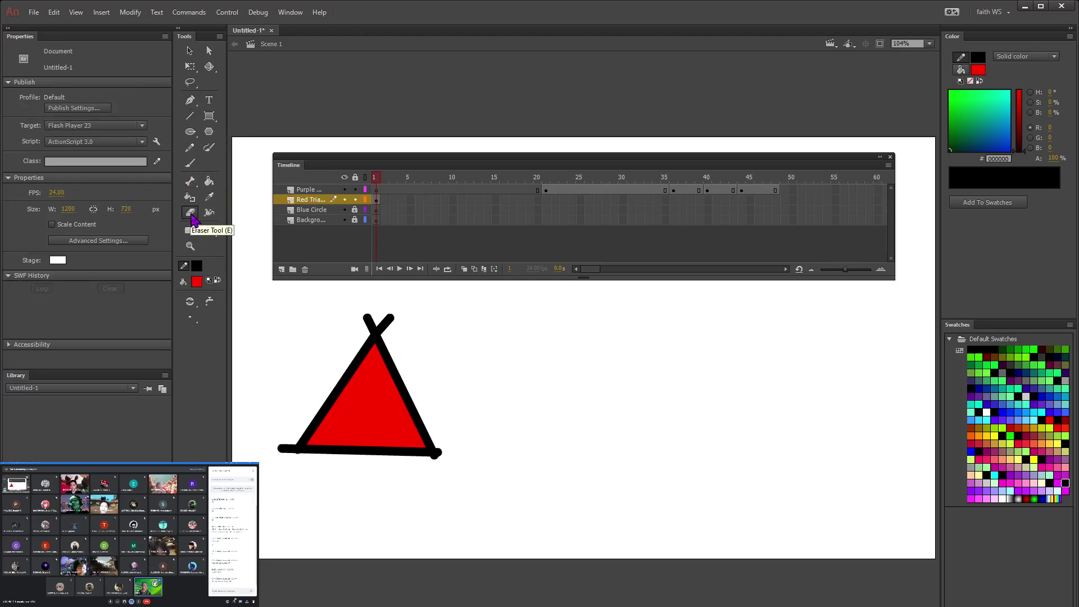
click(190, 316)
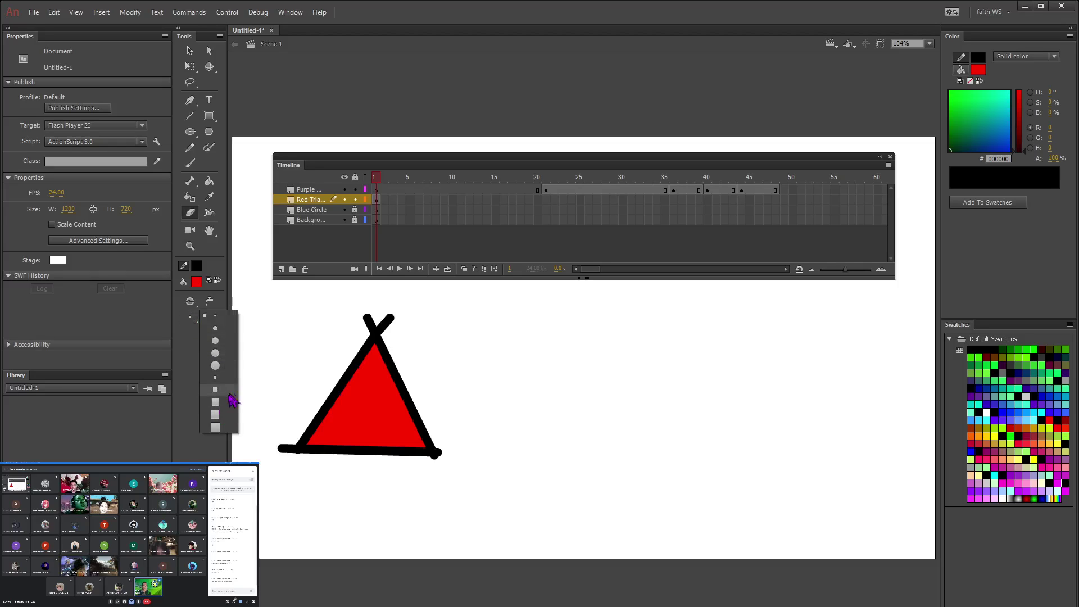
click(215, 414)
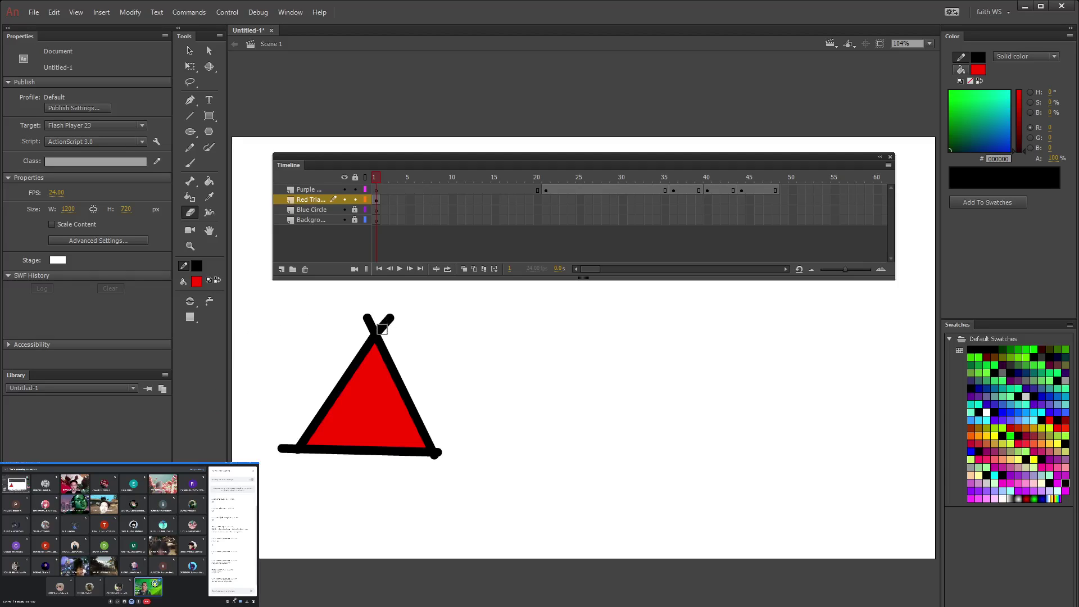
key(alt)
mouse_move(369, 320)
mouse_down()
mouse_move(393, 318)
mouse_move(384, 322)
mouse_move(391, 329)
mouse_move(370, 321)
mouse_up()
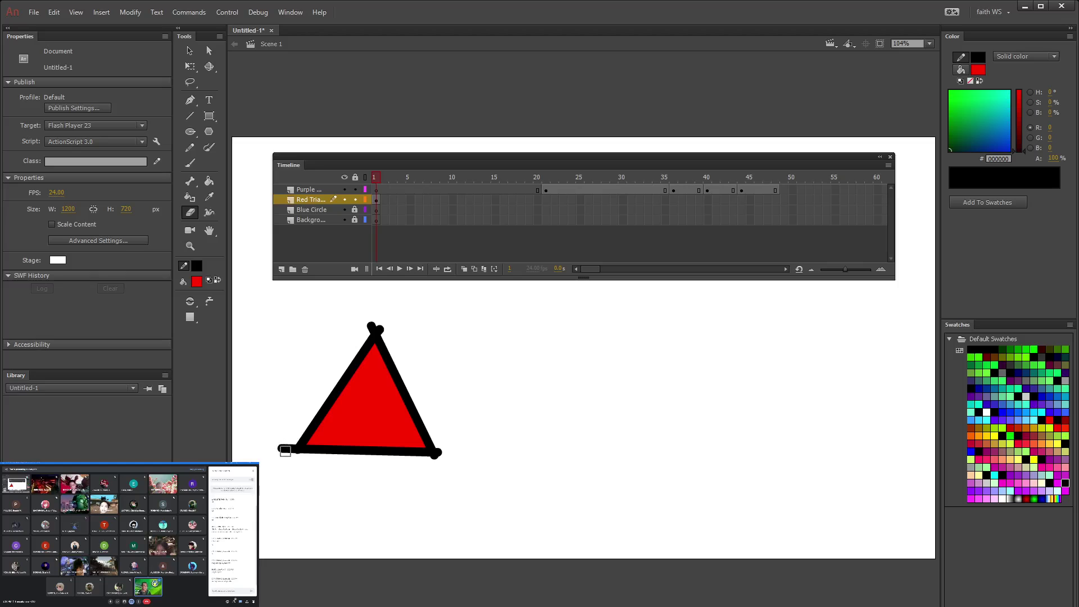
drag(289, 447, 251, 443)
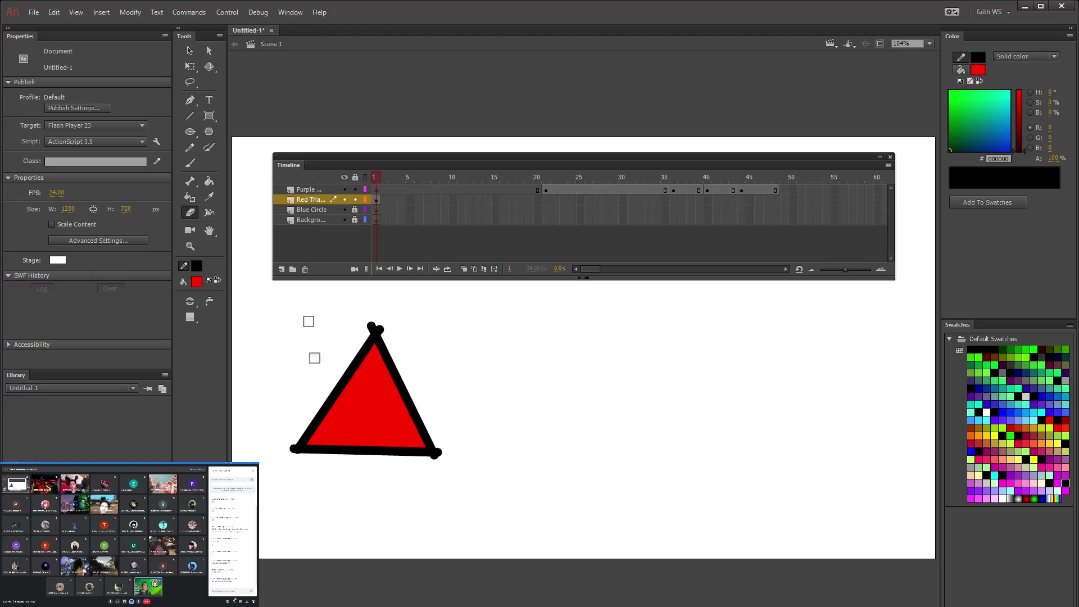
click(370, 324)
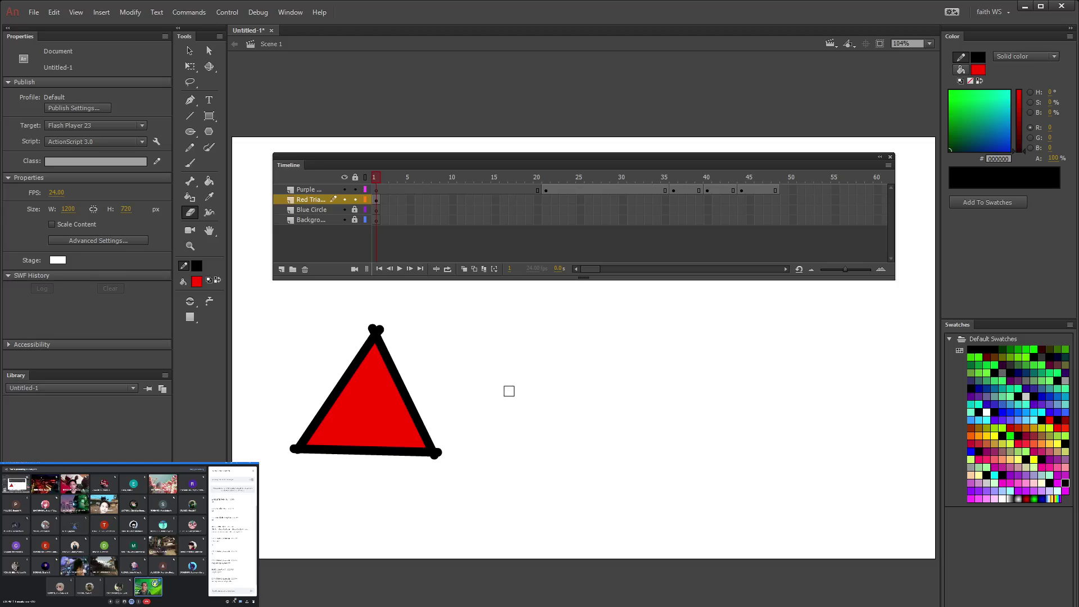
Step: Extend the red triangle layer's frames to frame 22
click(190, 116)
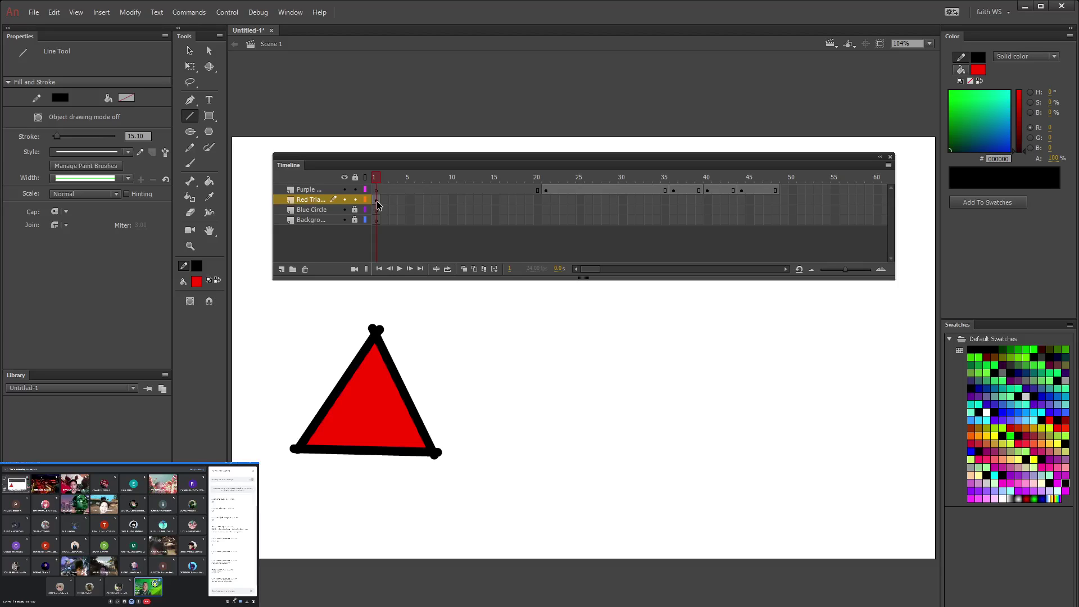
click(555, 204)
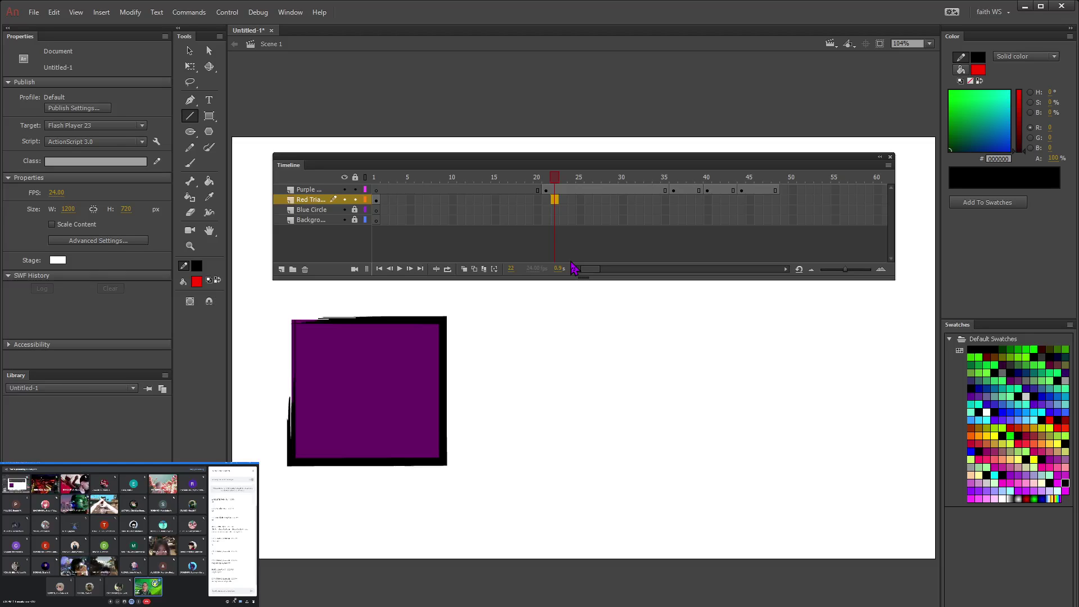
key(F5)
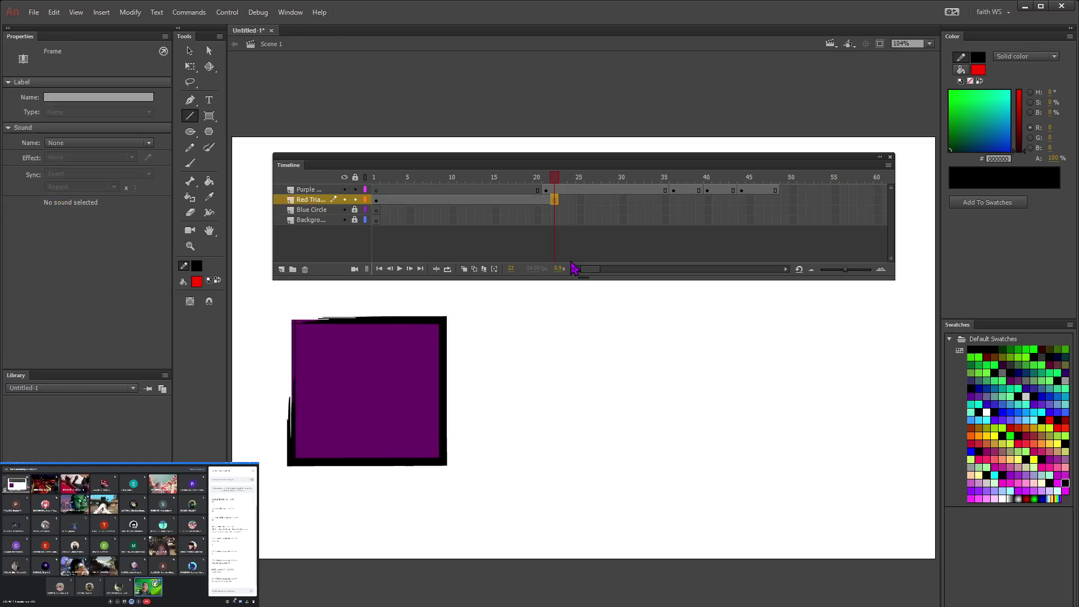
Step: Try moving the triangle's red fill out of its outline on frame 1 and undo the displacement
click(376, 201)
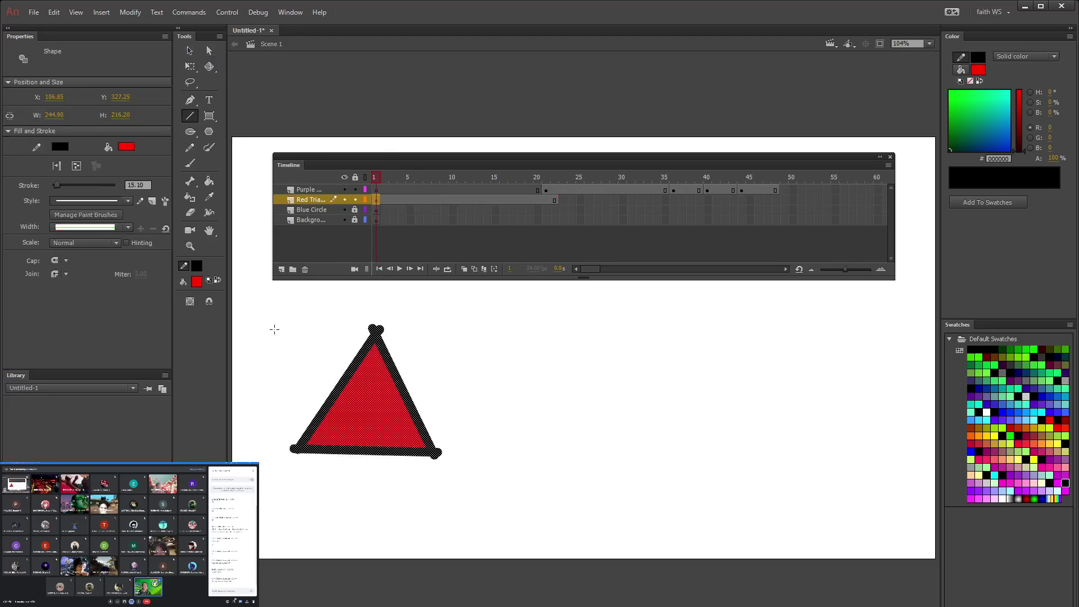
click(190, 50)
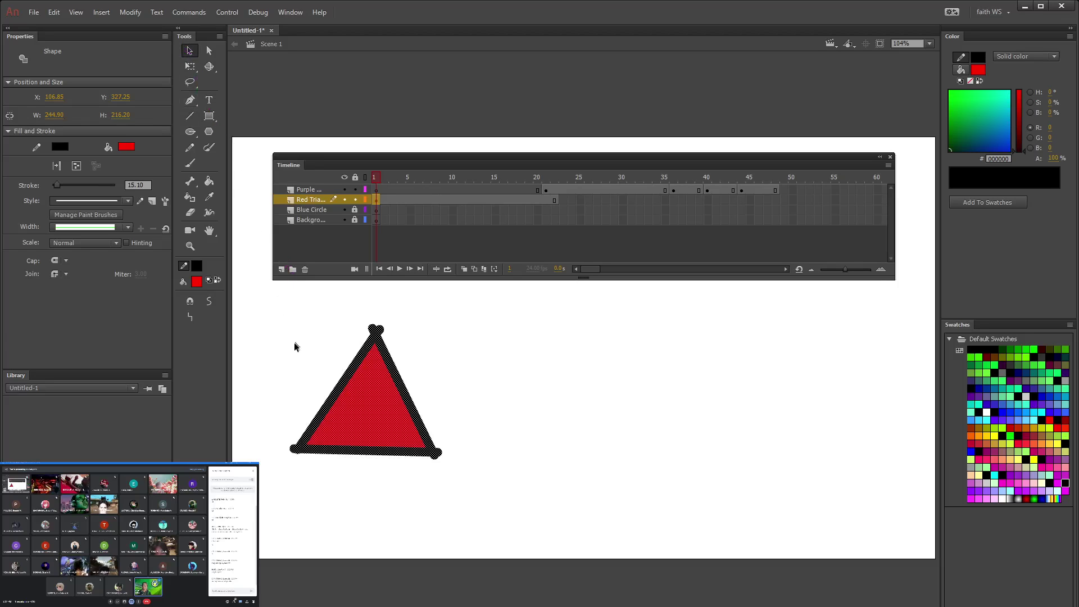
click(293, 344)
drag(369, 441, 380, 476)
key(ctrl+a)
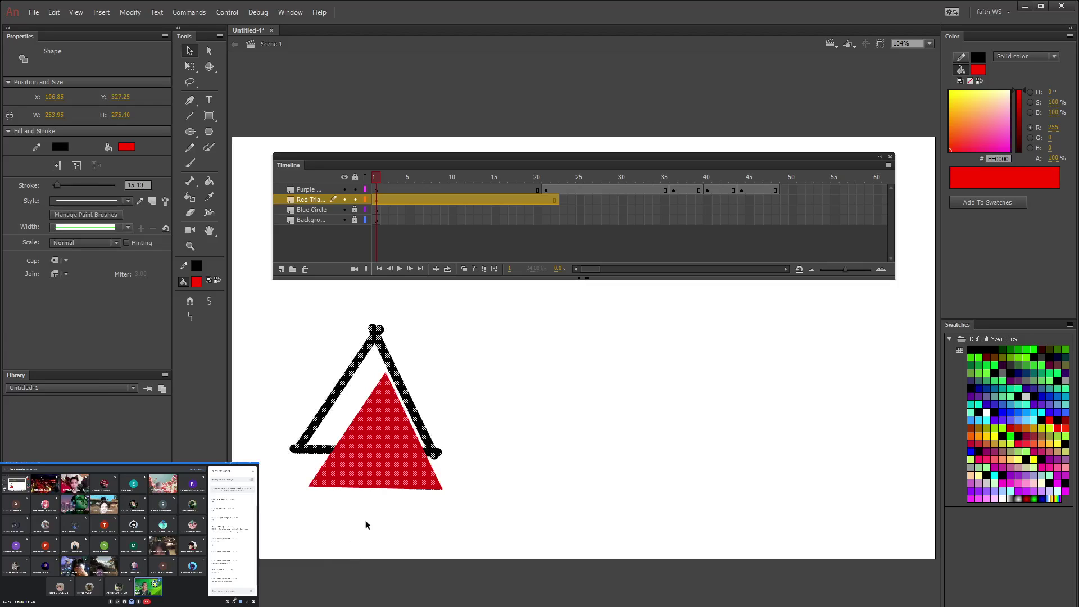
drag(388, 473, 389, 455)
key(ctrl+z)
key(ctrl+z)
key(ctrl+z)
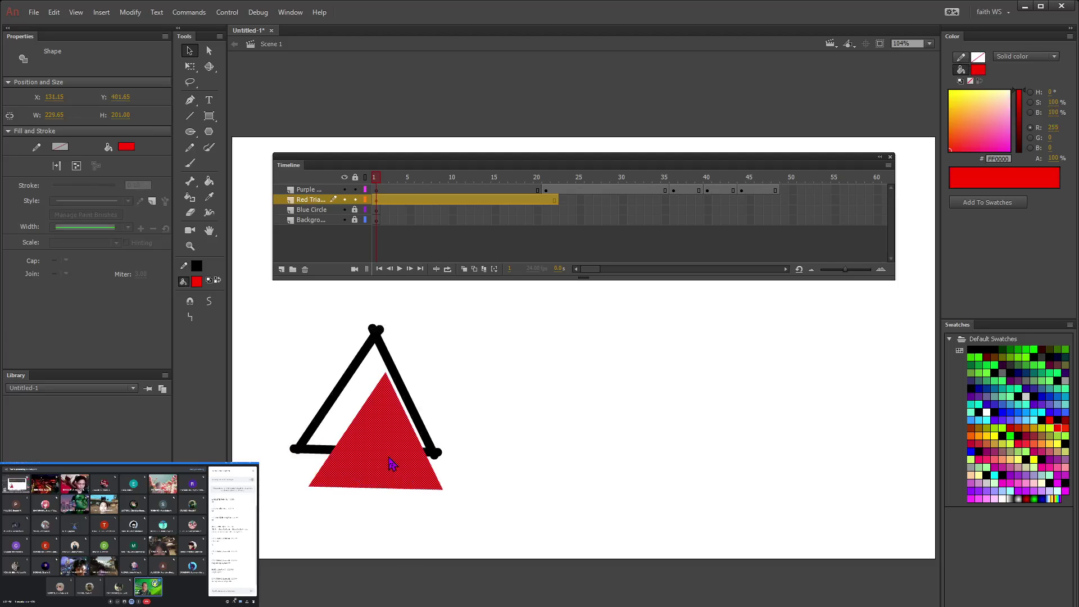
click(254, 343)
drag(258, 301, 509, 497)
right_click(372, 402)
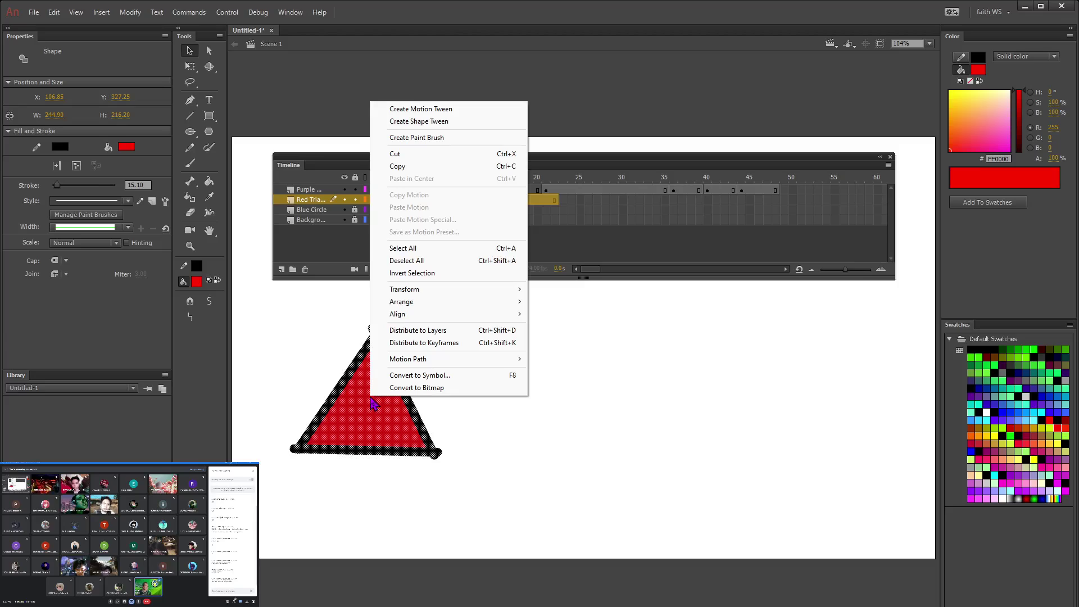
mouse_move(478, 292)
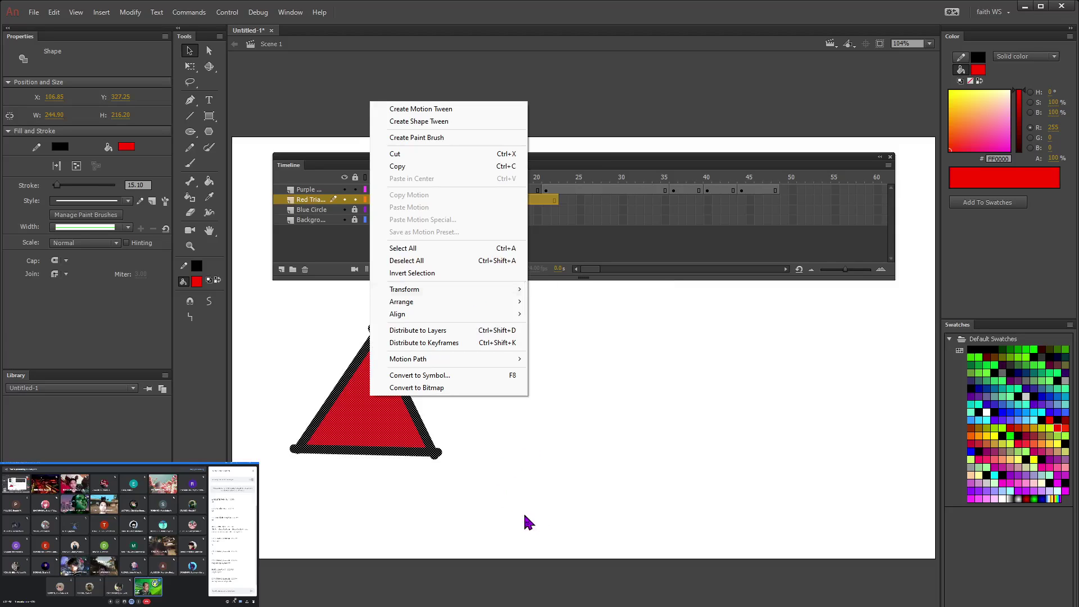
click(444, 375)
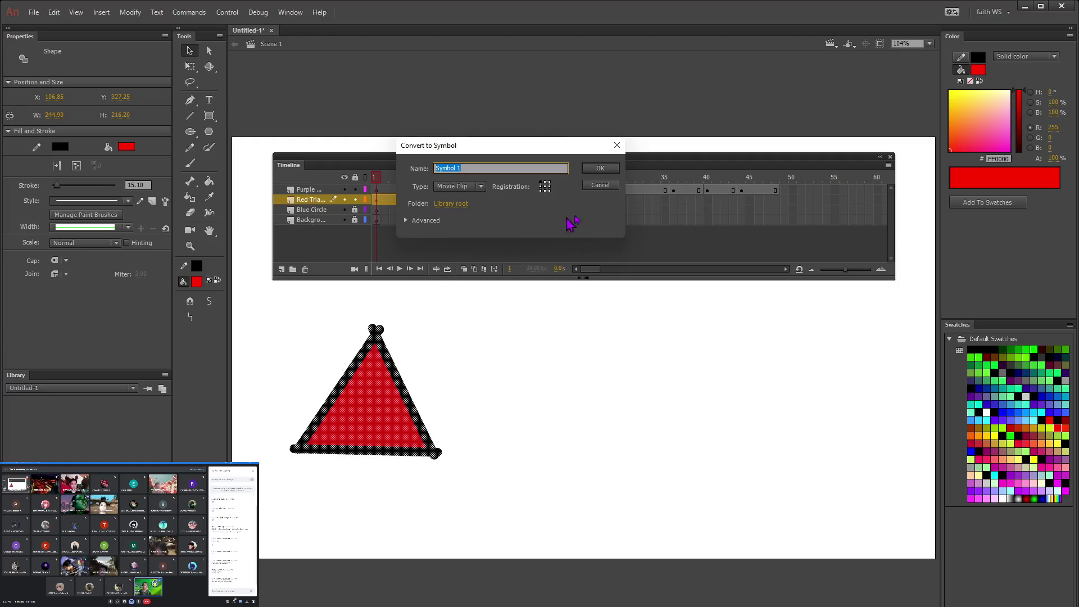
click(604, 184)
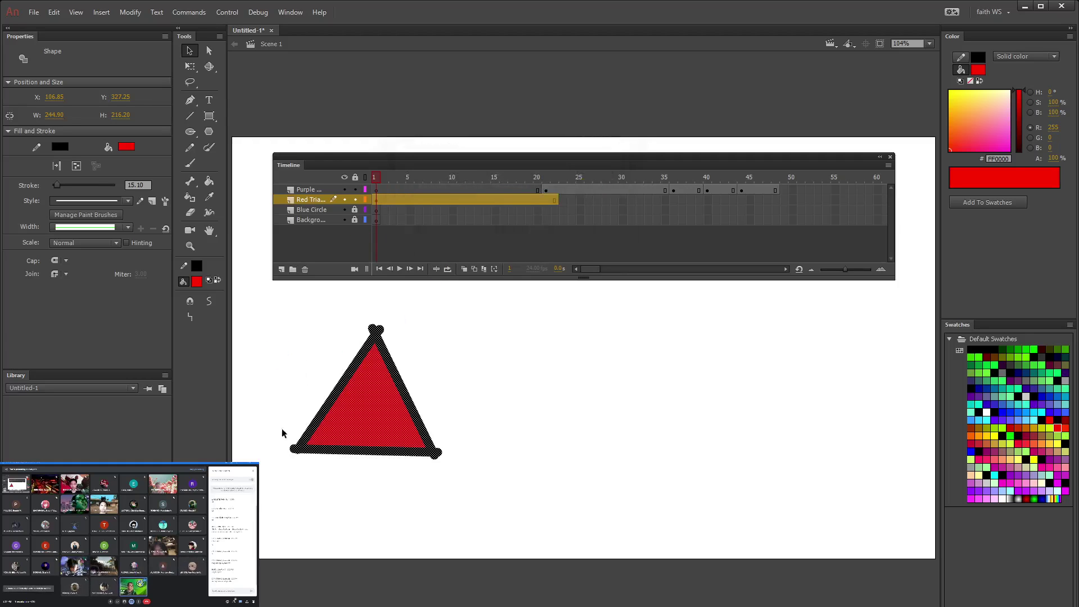
Step: Move the whole triangle, outline and fill together, to about X 354, Y 461 near the stage's lower middle
click(249, 326)
drag(263, 311, 503, 506)
drag(370, 416, 514, 488)
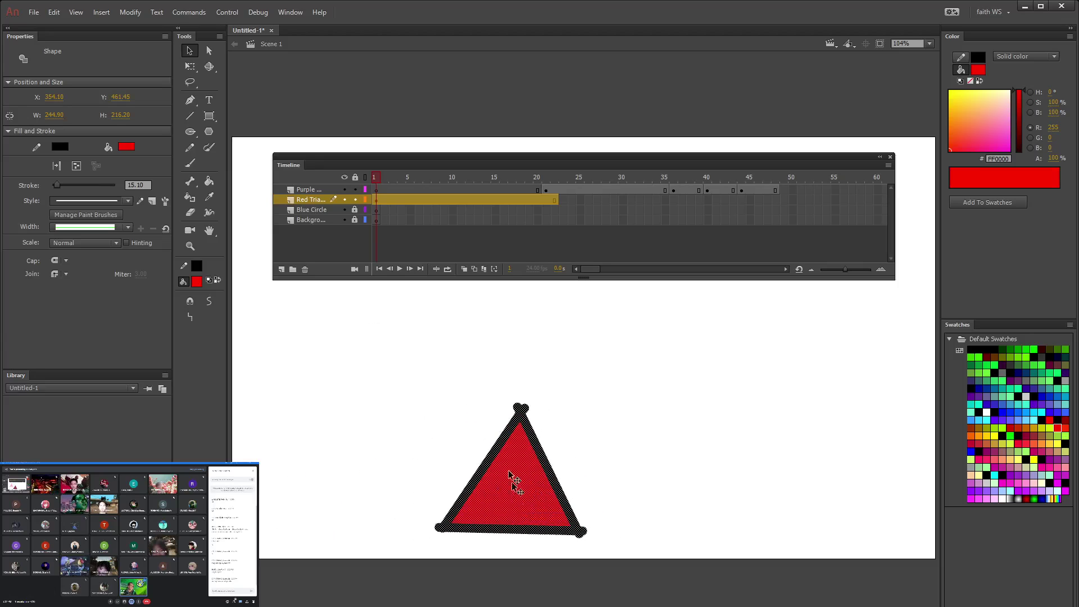
click(463, 364)
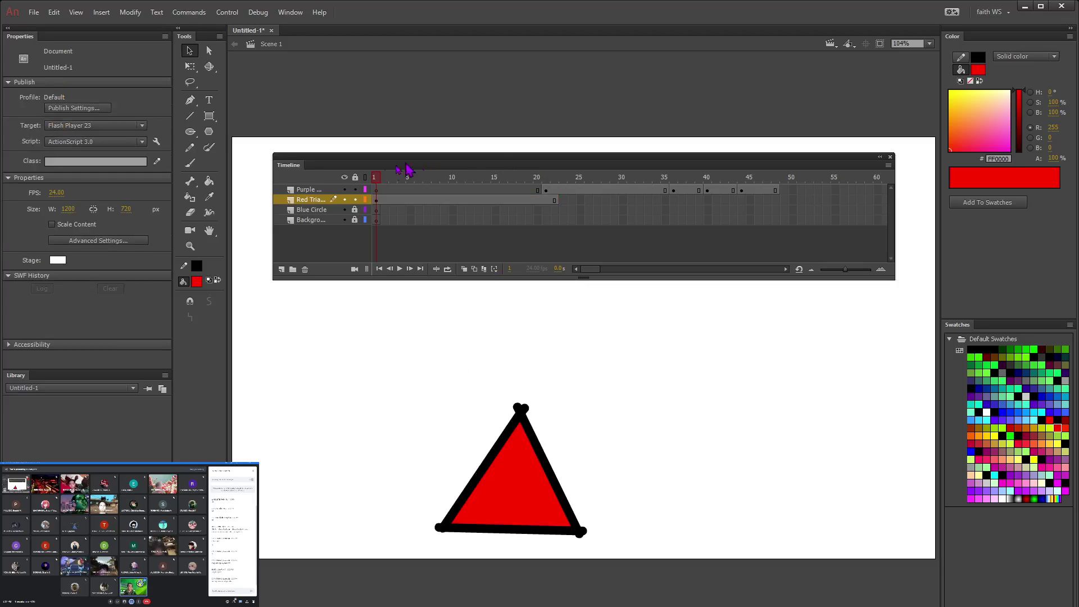
Step: Scrub through the first 23 frames and insert a keyframe at frame 23 on the red triangle layer
drag(379, 183, 559, 185)
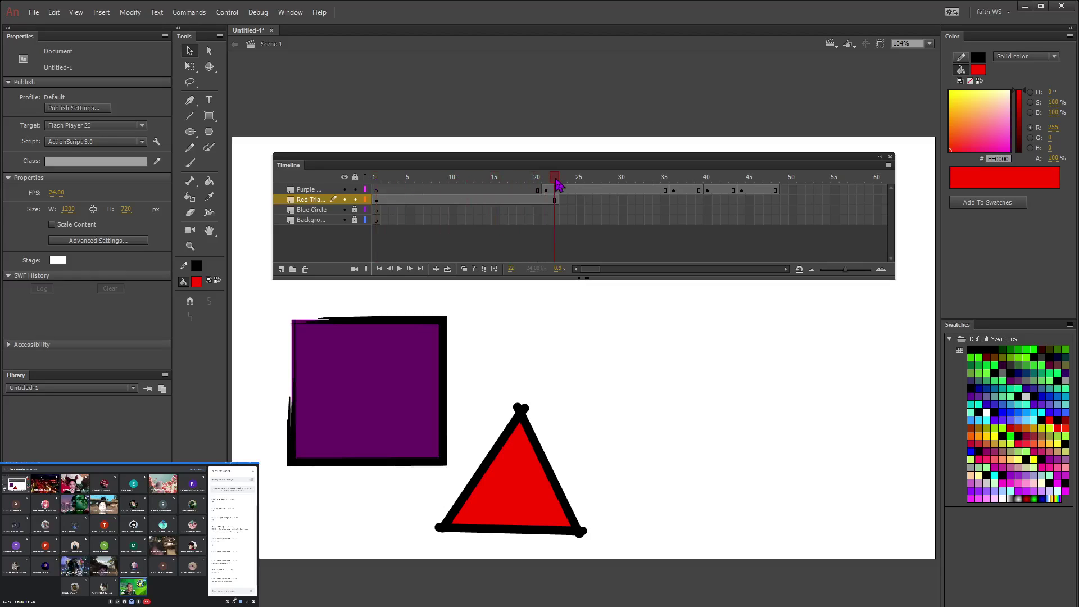
drag(559, 186, 379, 185)
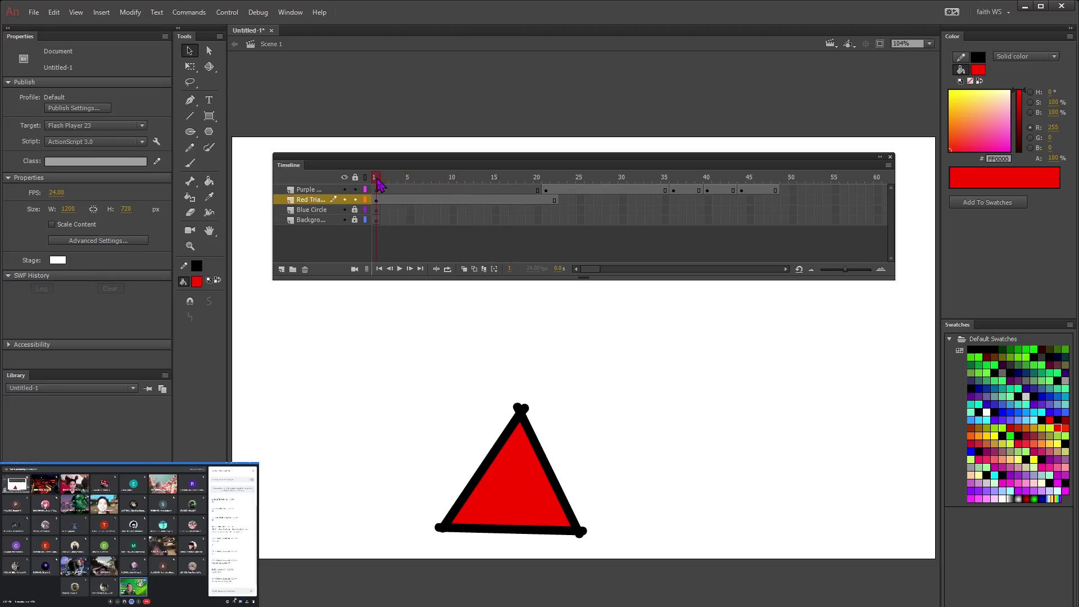
drag(375, 179, 546, 181)
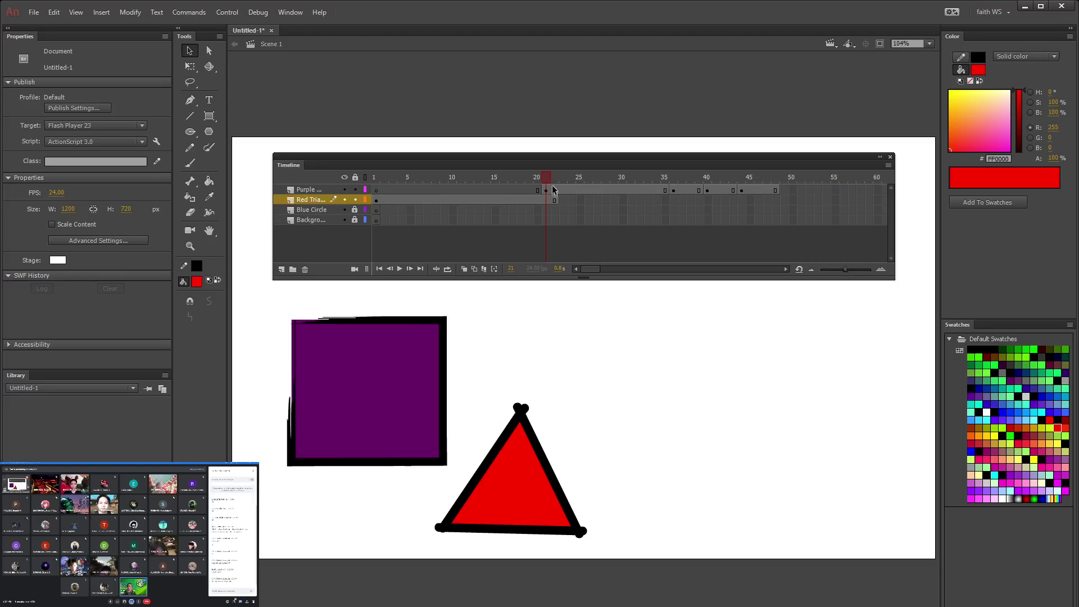
drag(548, 180, 563, 182)
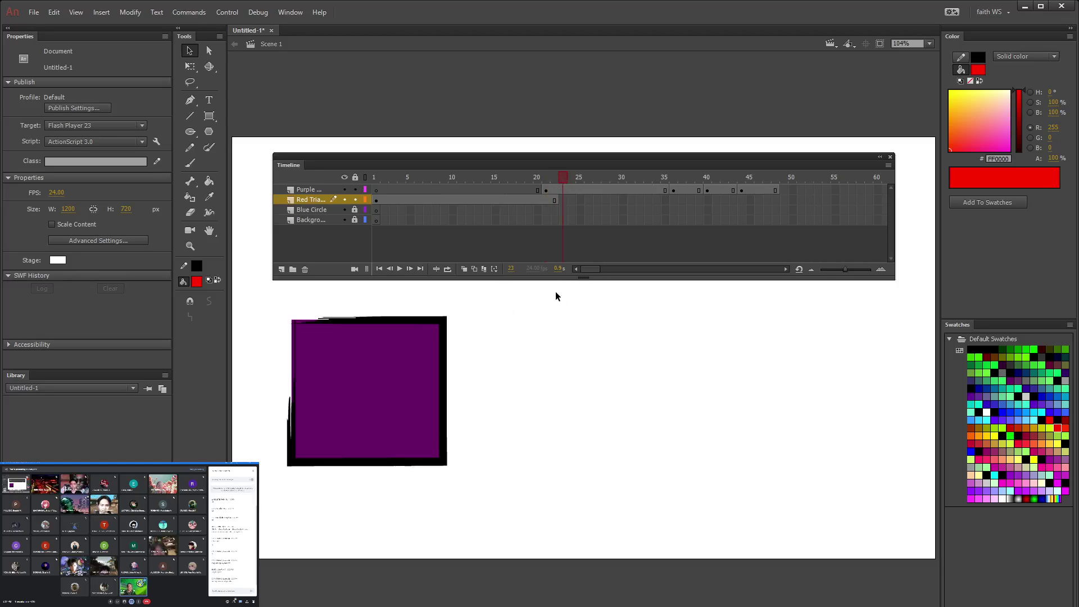
key(F6)
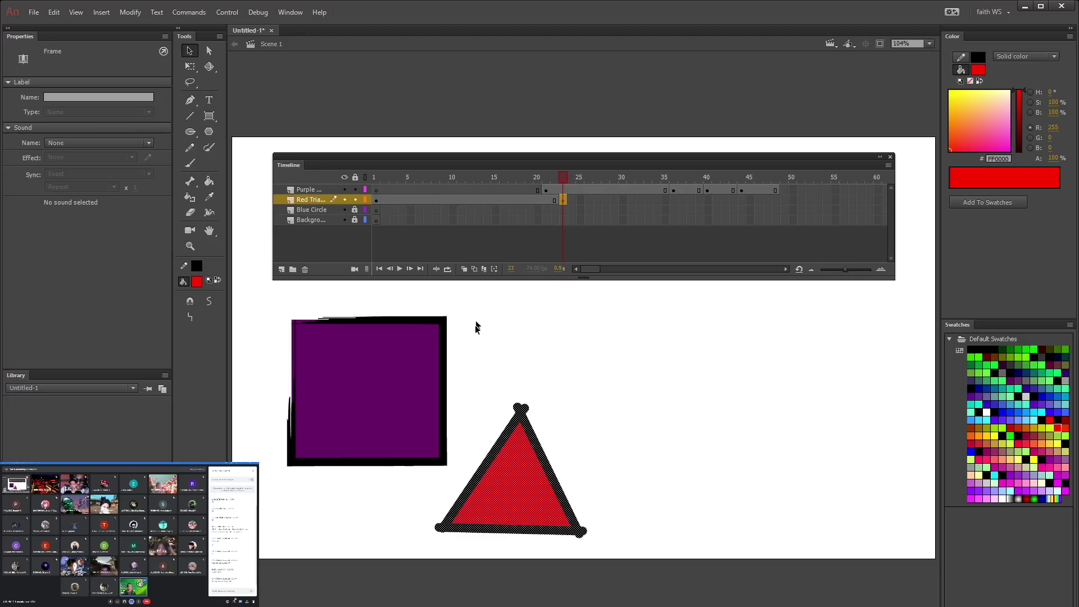
Step: Lock the purple box layer and select the entire triangle at frame 23 on the red triangle layer
click(474, 384)
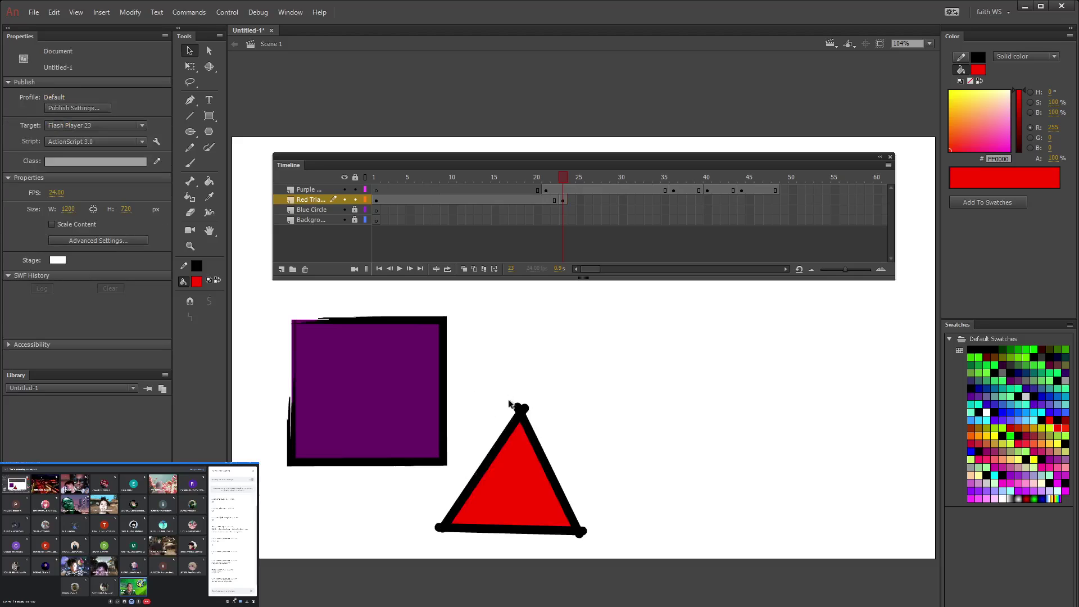
drag(453, 382, 641, 576)
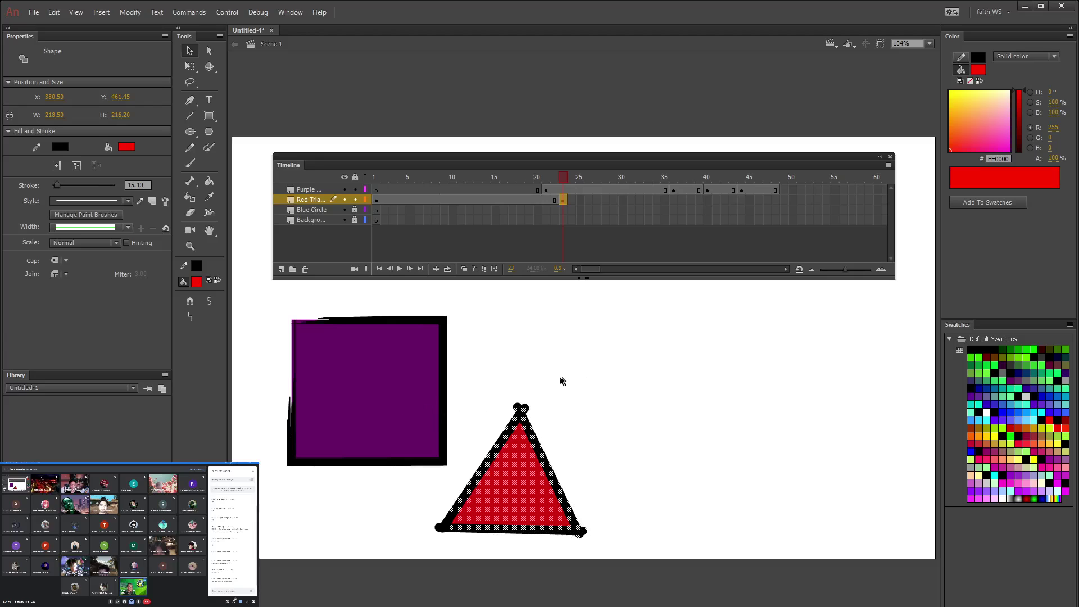
click(354, 191)
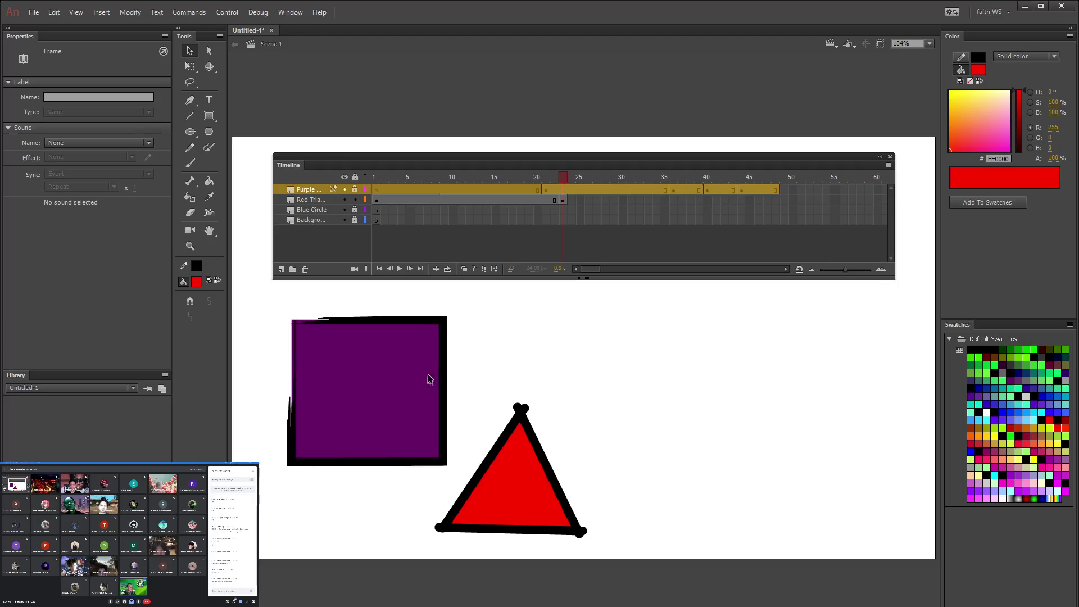
click(562, 203)
drag(409, 356, 657, 560)
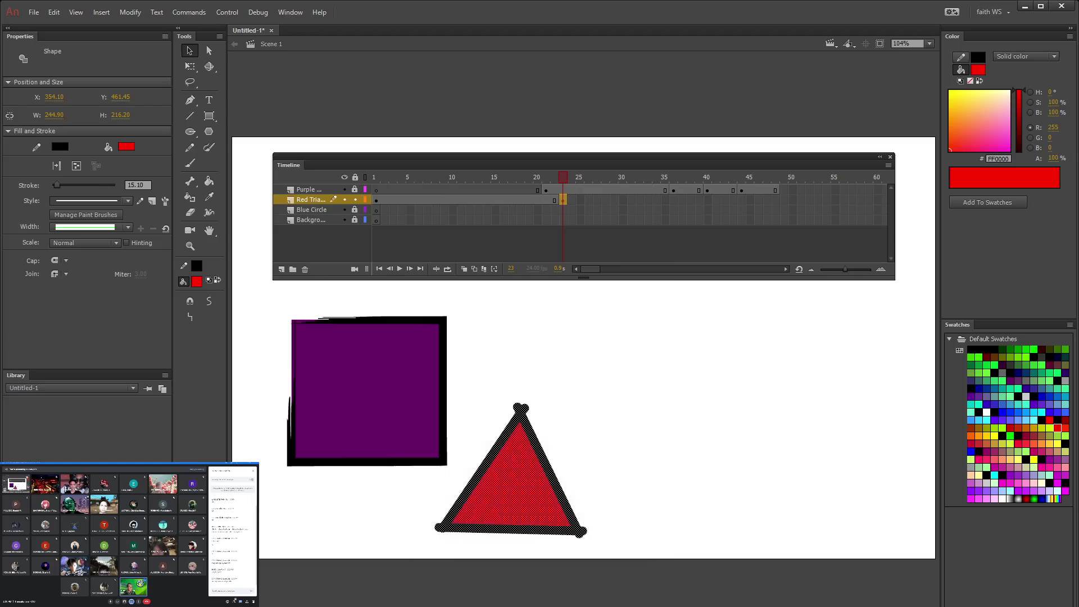
Step: Remove the triangle from frame 23 on the red triangle layer and extend the blank span through frame 33
key(Delete)
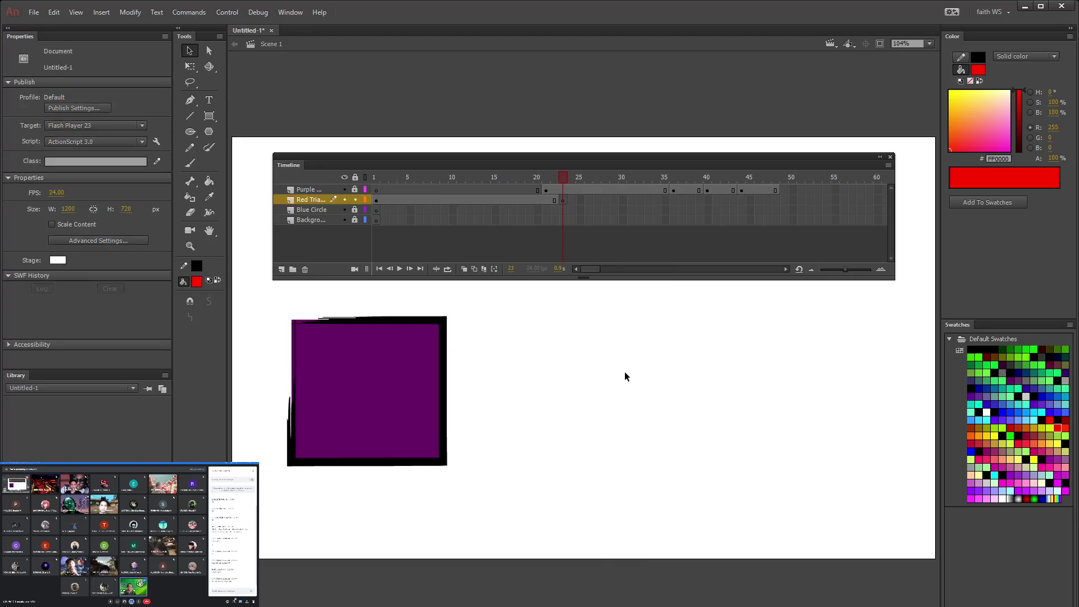
click(648, 200)
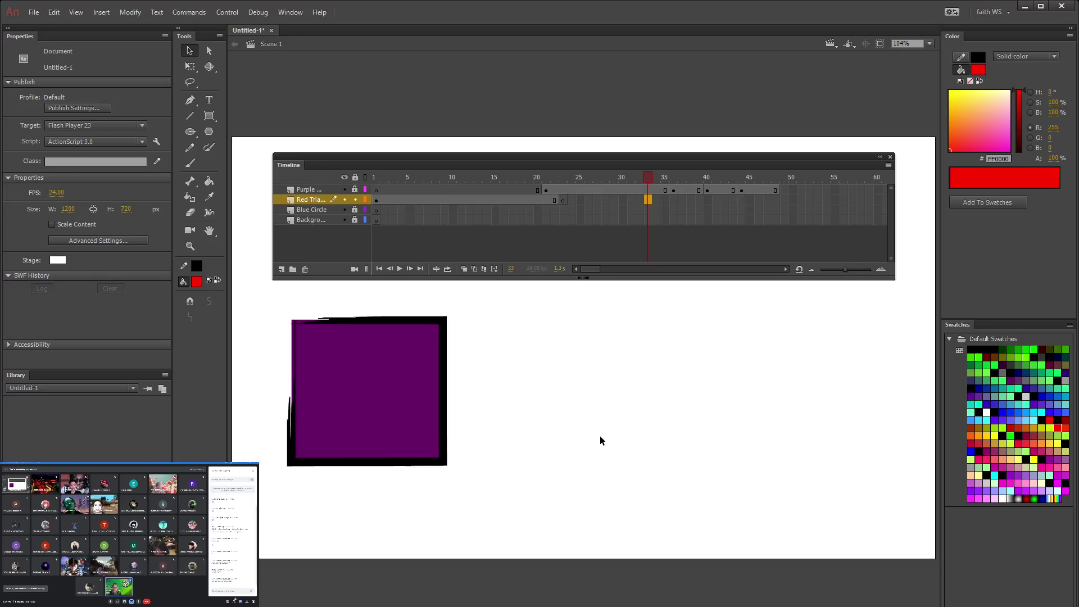
key(F6)
Step: Insert a keyframe at frame 34 on the red triangle layer and extend its span to frame 48
click(656, 200)
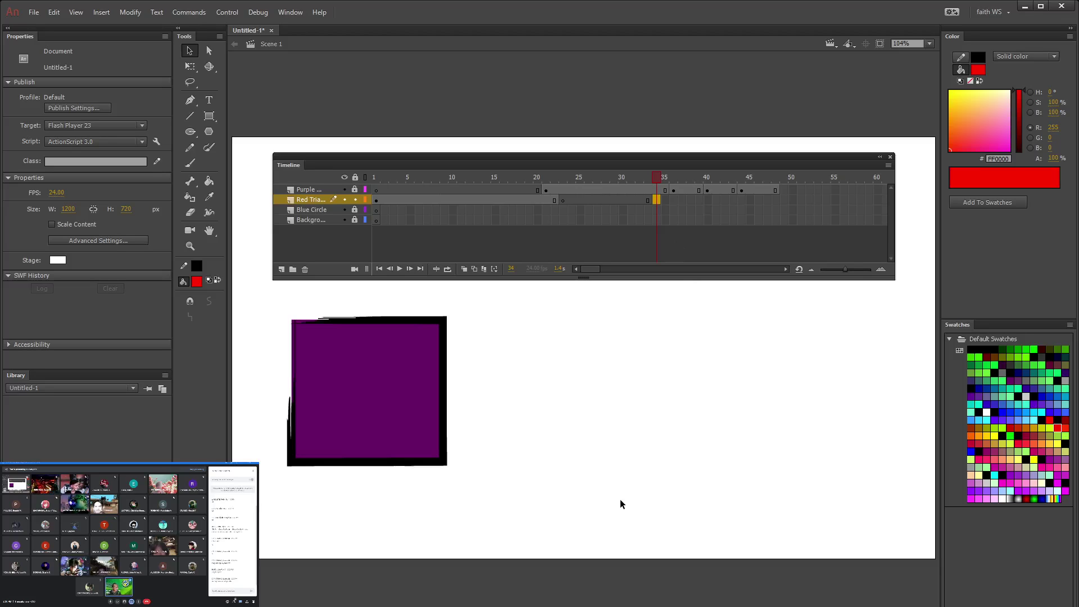
key(F6)
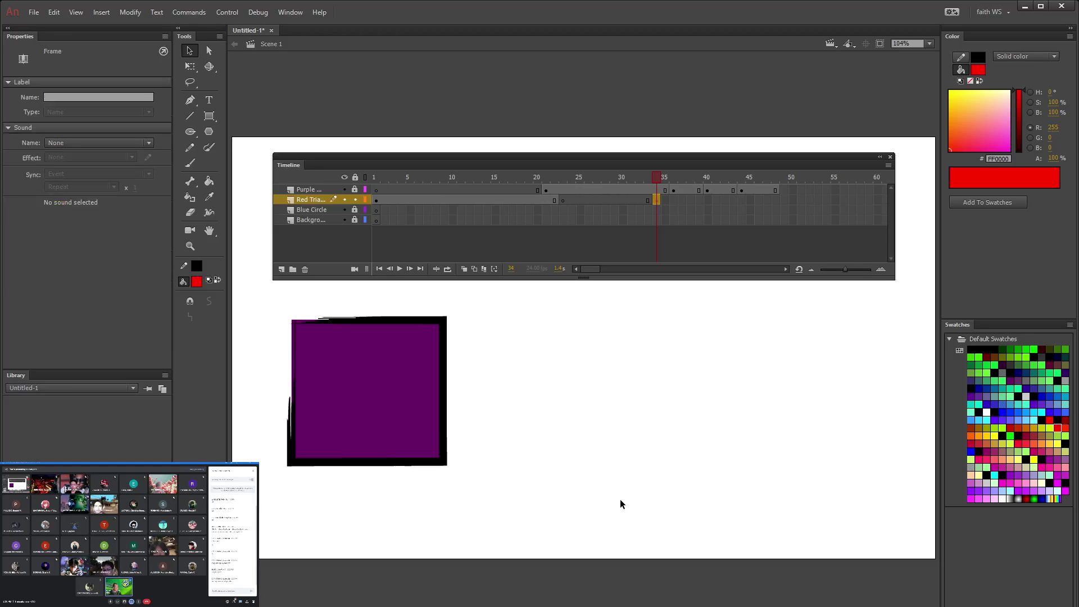
click(775, 202)
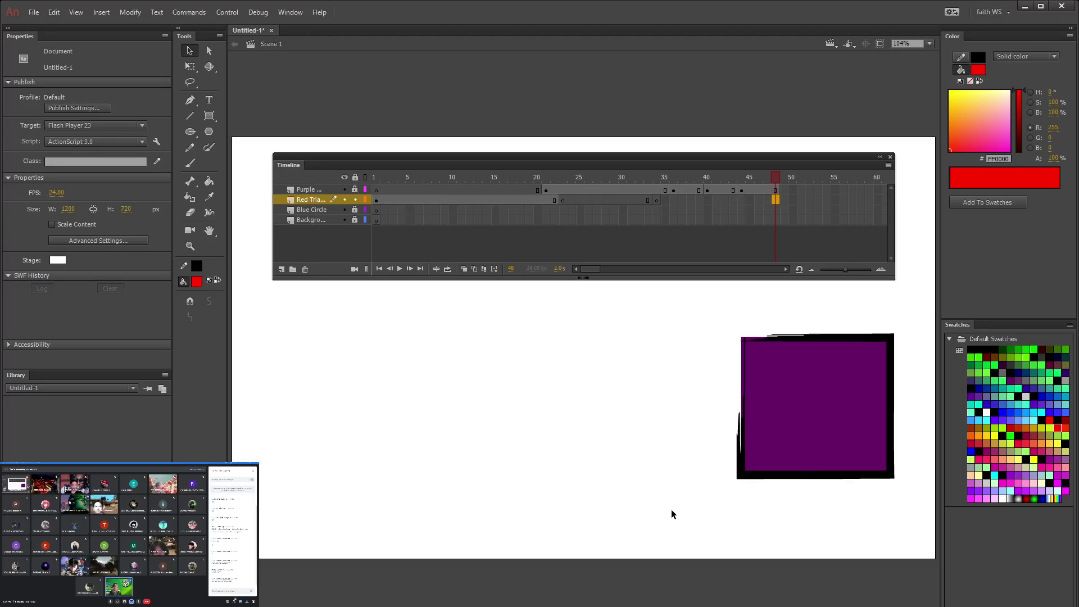
key(F6)
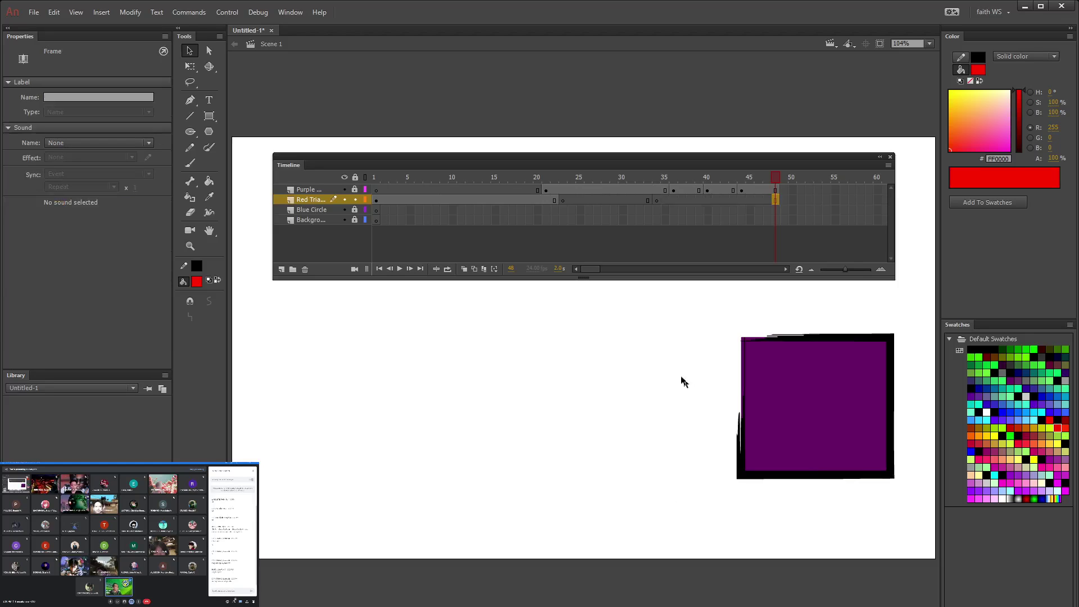
click(649, 413)
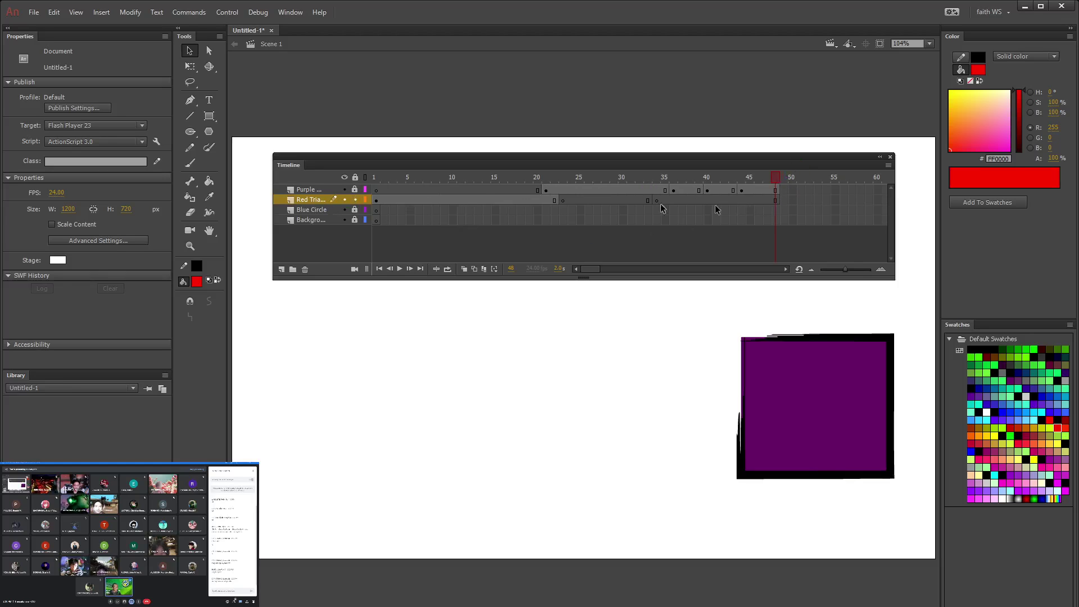
Step: Copy the whole triangle, outline and fill, from frame 22 and paste it into the frame 34 keyframe of its layer
click(577, 205)
click(558, 180)
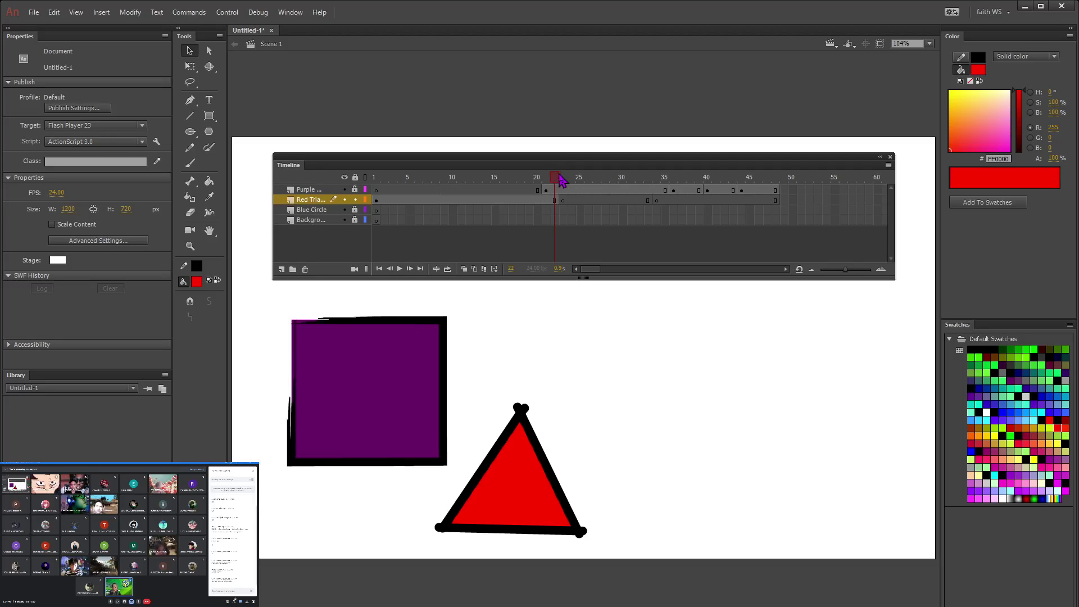
drag(556, 179, 658, 198)
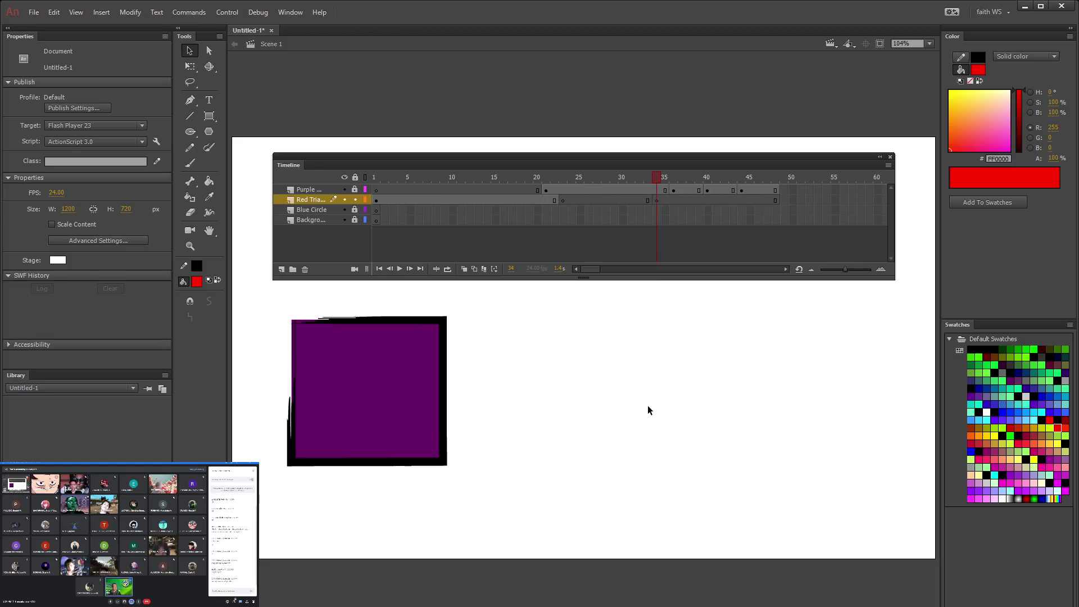
drag(662, 182, 557, 187)
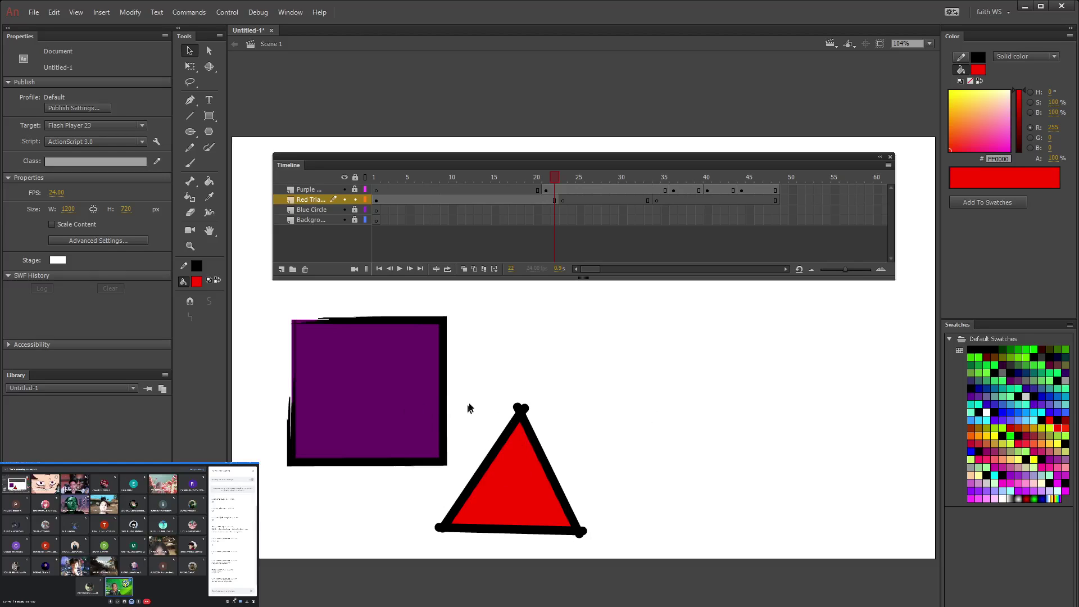
drag(403, 369, 669, 548)
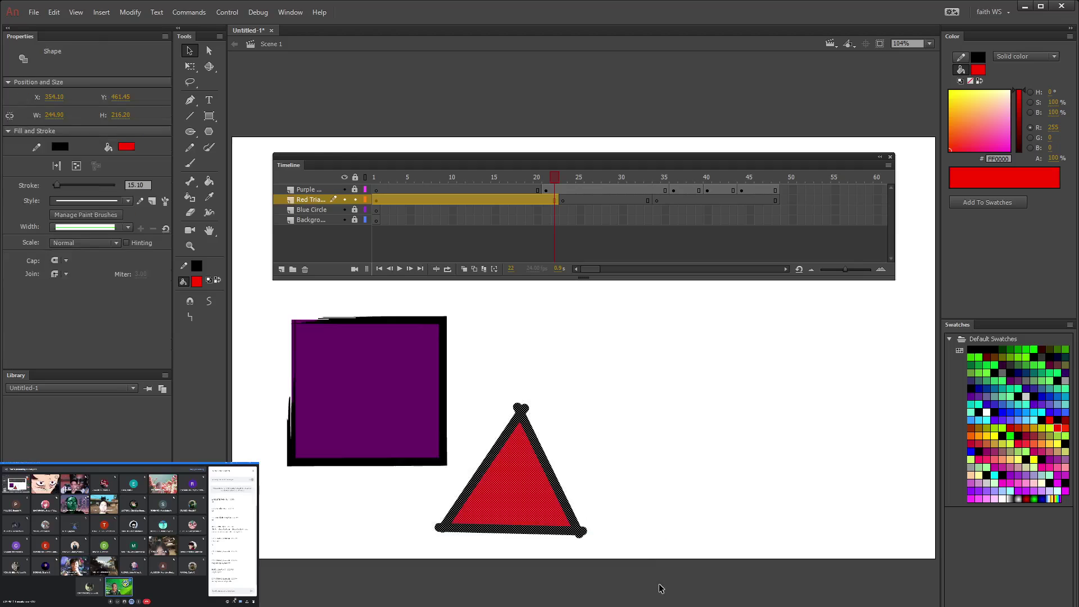
click(596, 365)
click(657, 201)
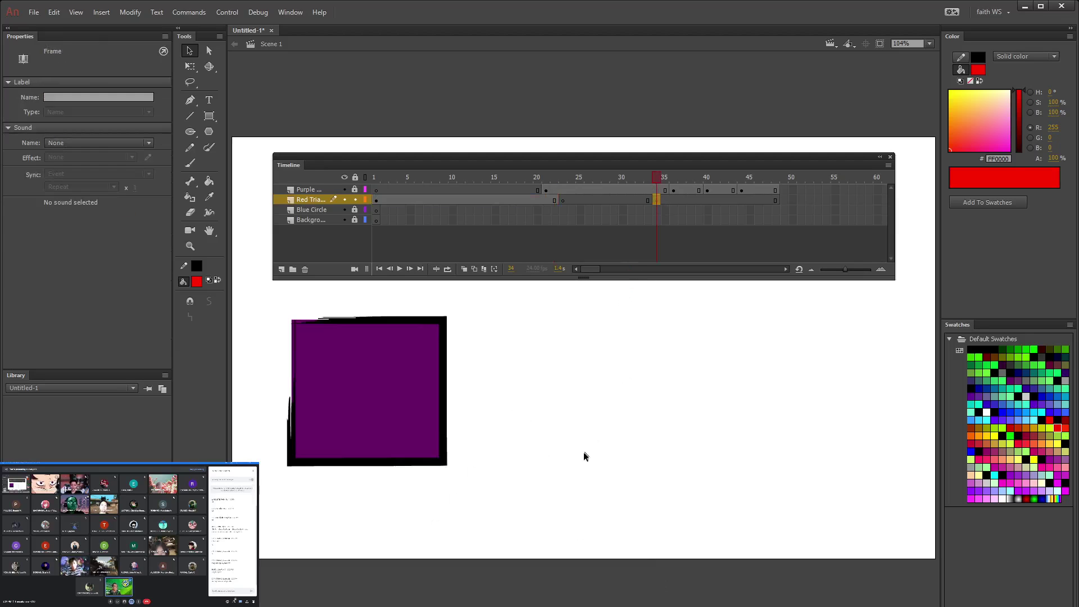
key(ctrl+v)
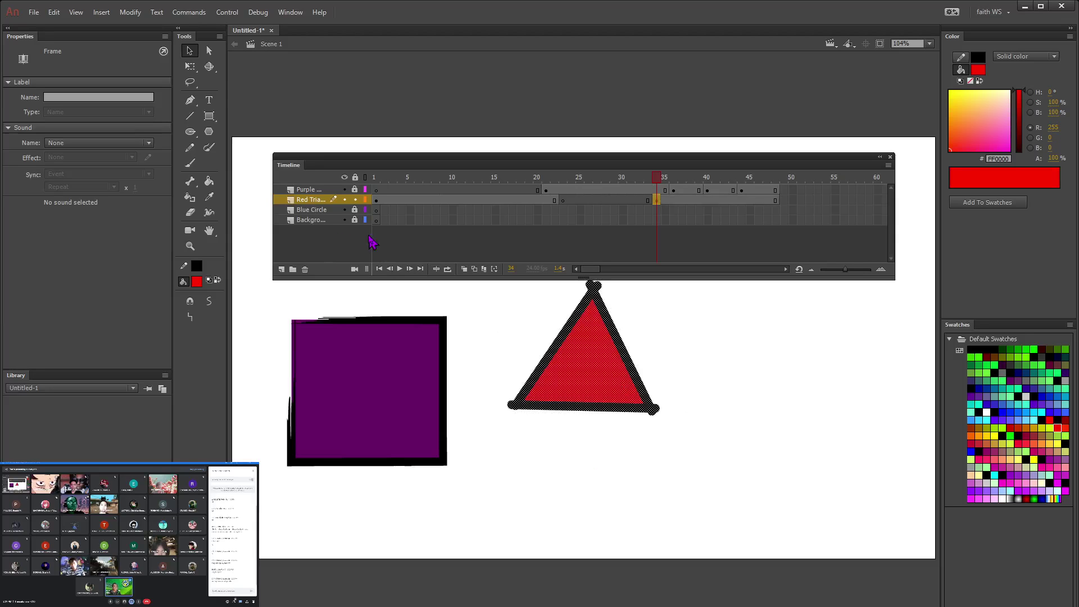
Step: Move the pasted triangle, outline and fill together, to the stage's lower-right area at frame 34
drag(598, 373, 737, 473)
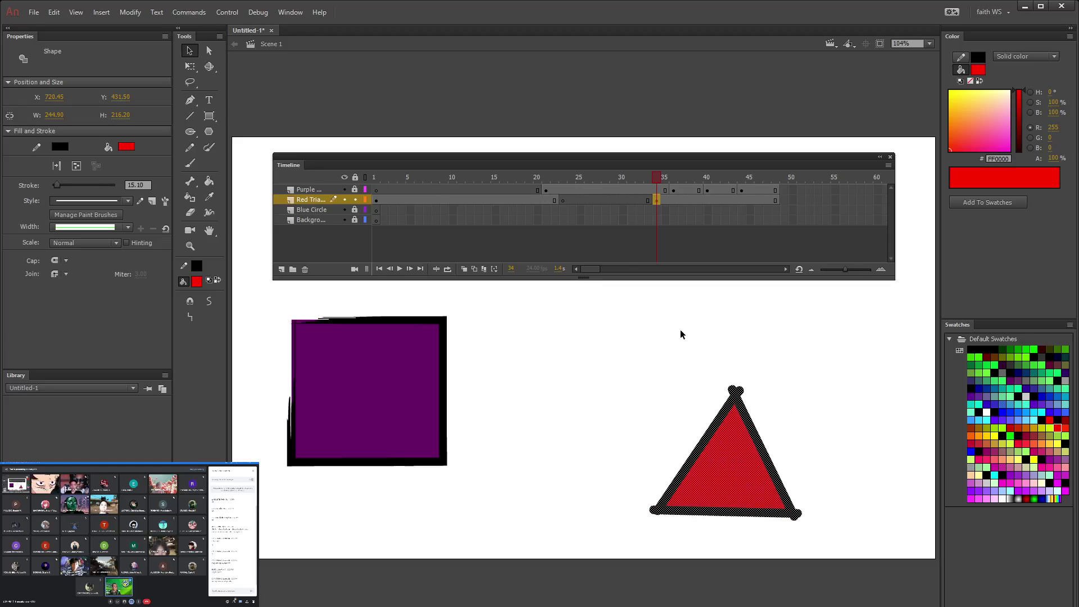
click(680, 329)
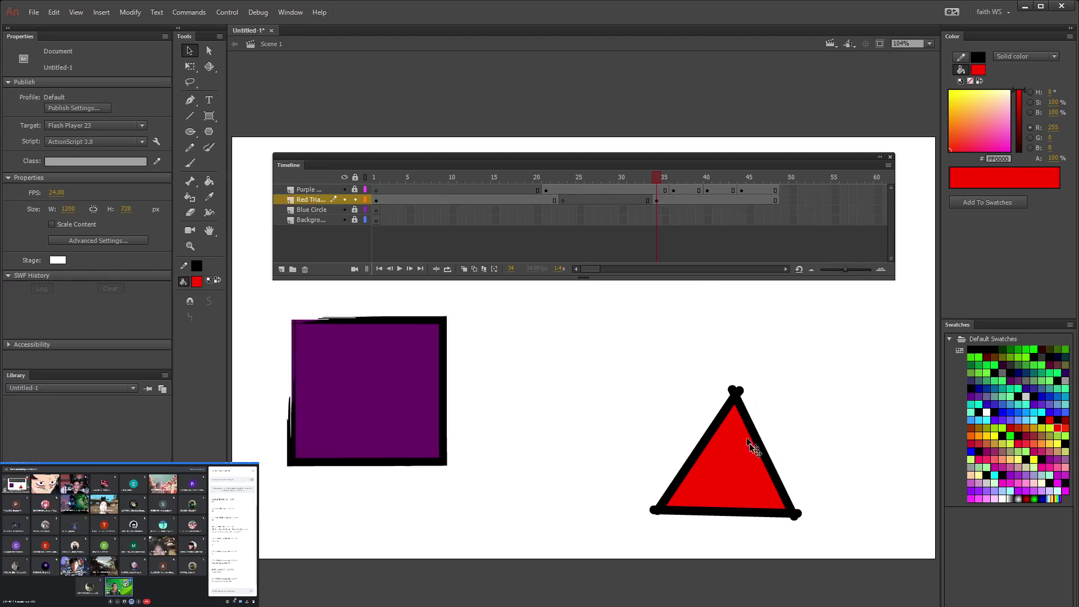
drag(631, 379, 807, 515)
drag(742, 471, 840, 473)
click(630, 372)
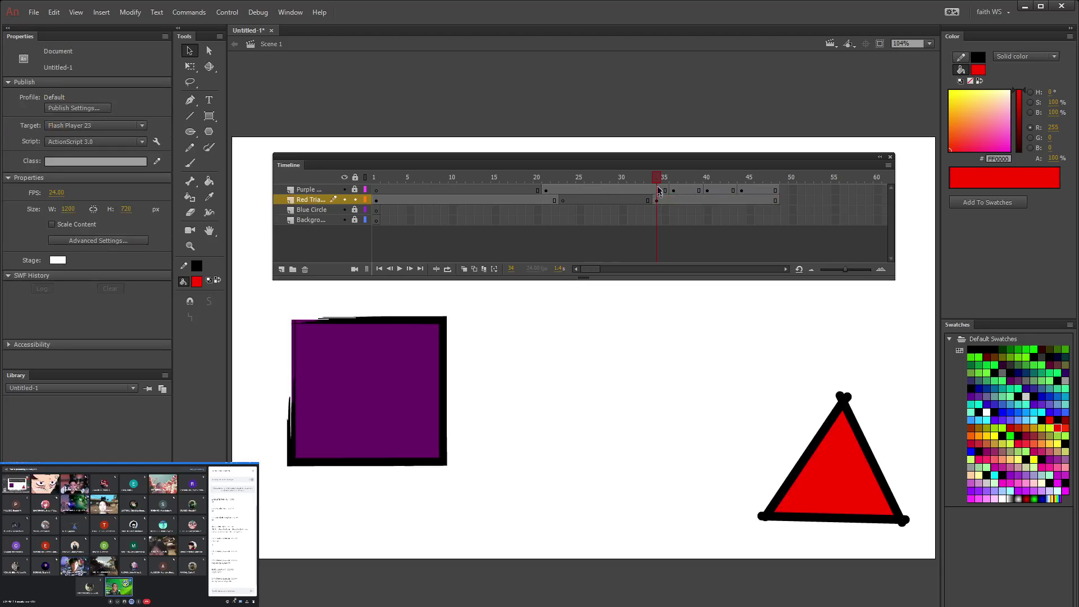
Step: Play the animation from frame 1 with looping enabled over all 48 frames, and turn looping off again
drag(662, 180, 376, 217)
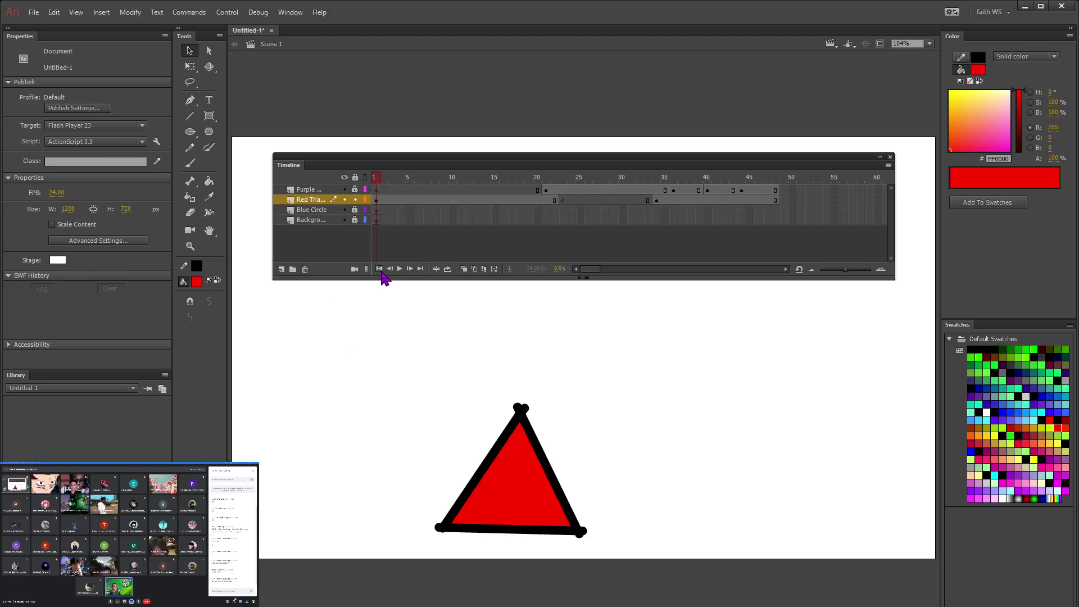
click(448, 269)
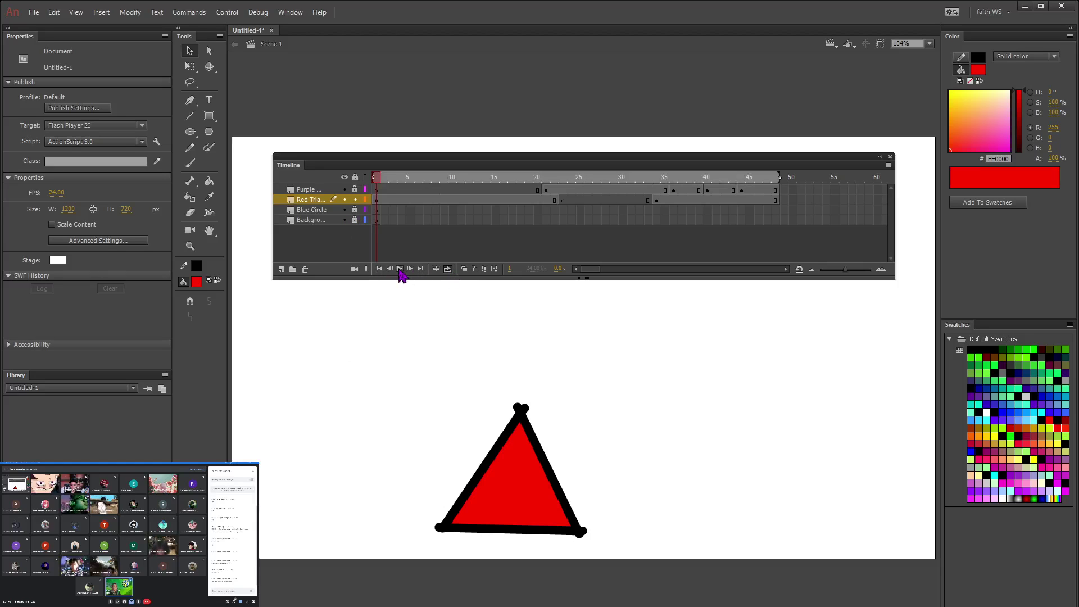
click(400, 269)
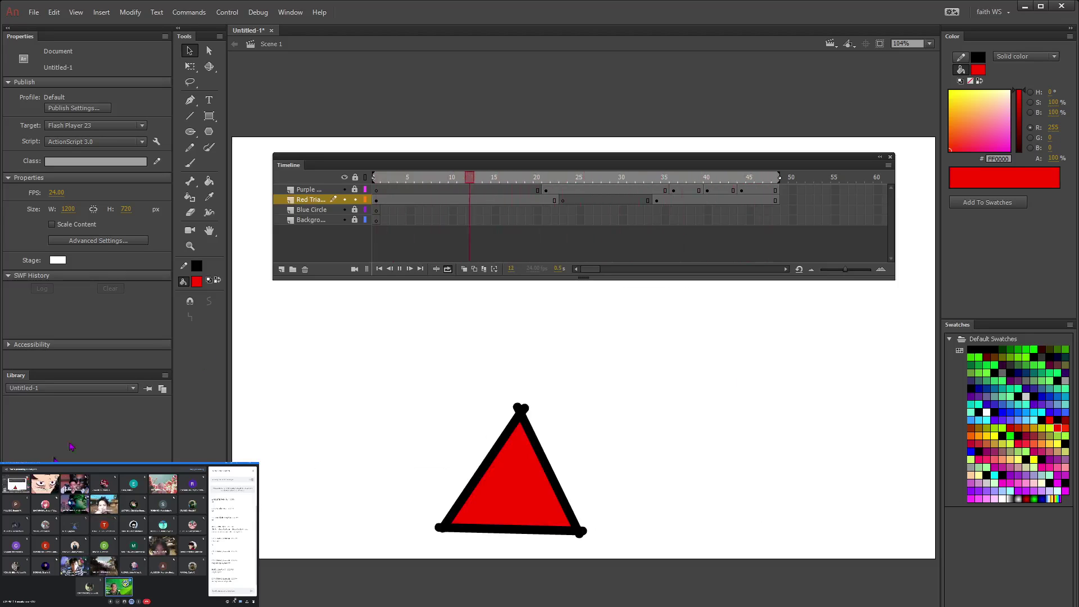
click(448, 269)
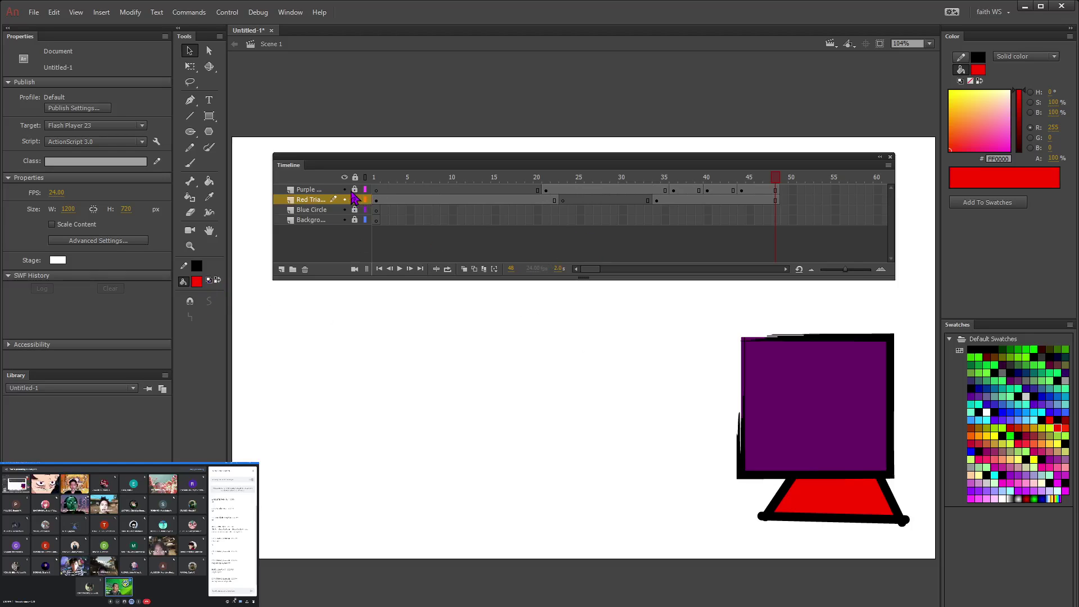
Step: Unlock the purple box layer and move the box up at frame 48 to uncover more of the triangle
drag(704, 312, 939, 493)
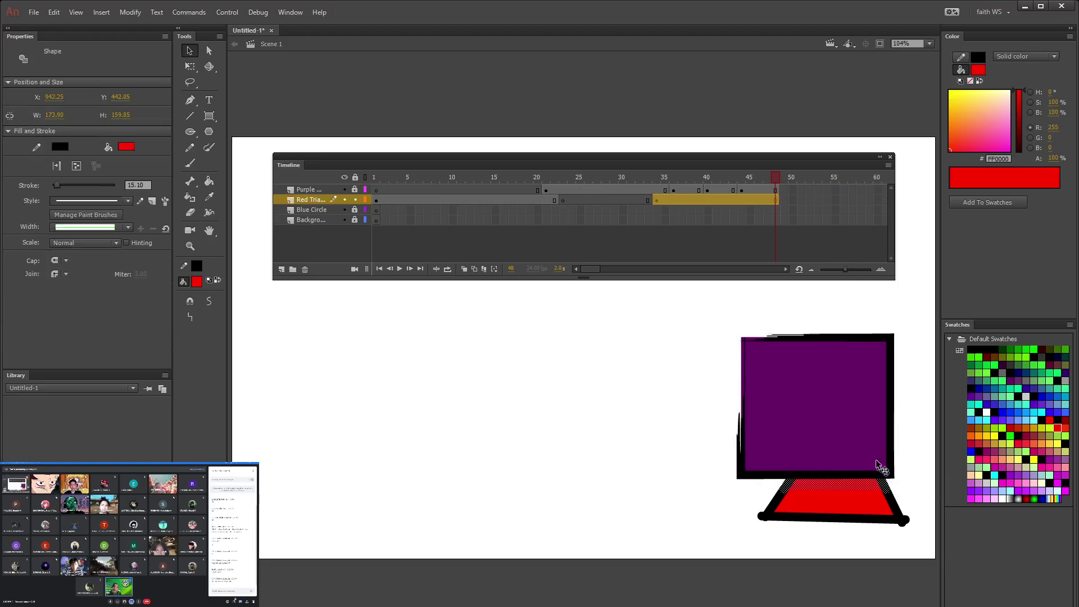
click(646, 378)
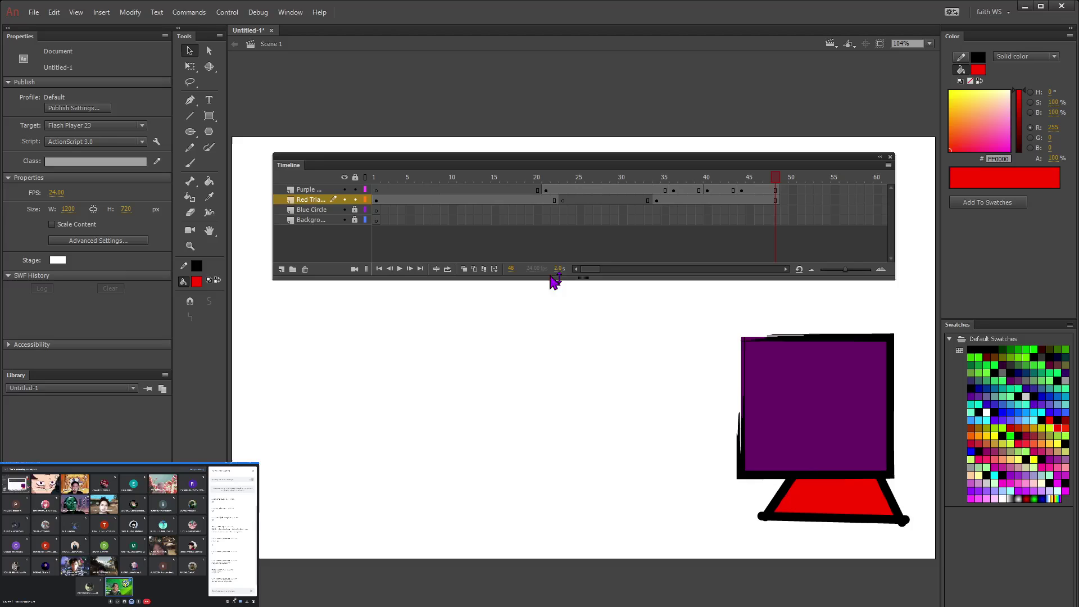
drag(812, 396, 824, 347)
Step: Select the whole triangle at frame 48 and move it to about X 920, Y 480, directly beneath the purple box
mouse_move(740, 536)
mouse_down()
mouse_move(903, 436)
mouse_move(909, 418)
mouse_up()
mouse_move(724, 509)
mouse_down()
mouse_move(798, 551)
mouse_move(921, 542)
mouse_up()
mouse_move(743, 538)
mouse_down()
mouse_move(915, 446)
mouse_move(935, 384)
mouse_up()
mouse_move(842, 456)
mouse_down()
mouse_move(854, 480)
mouse_move(845, 449)
mouse_move(840, 462)
mouse_up()
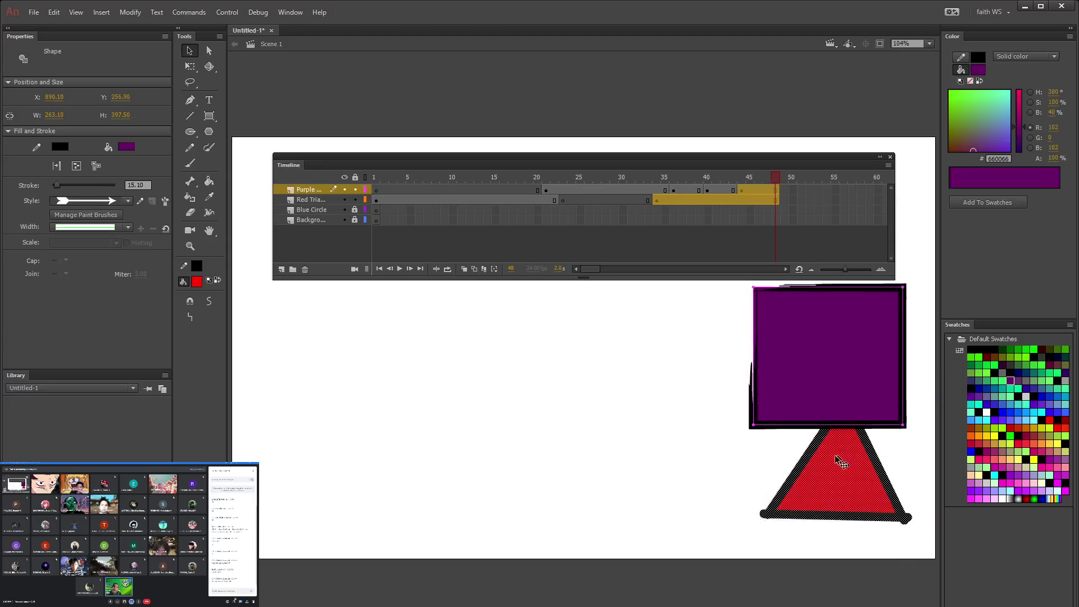
click(774, 201)
drag(852, 487, 856, 505)
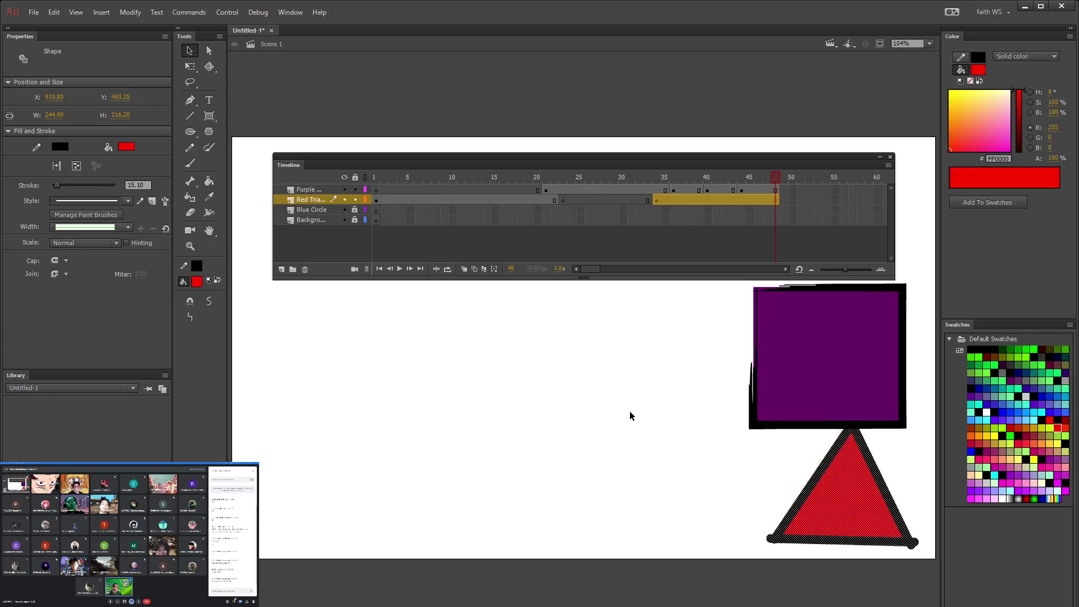
Step: Display the Transform settings, activate the Free Transform tool and nudge the purple box slightly to the right
key(ctrl+t)
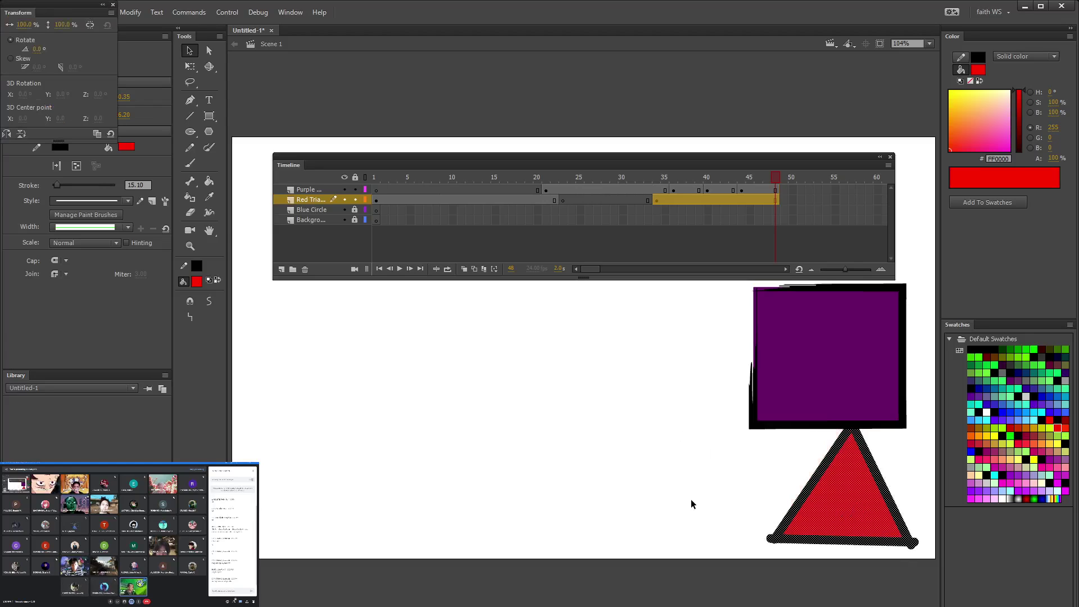
click(692, 503)
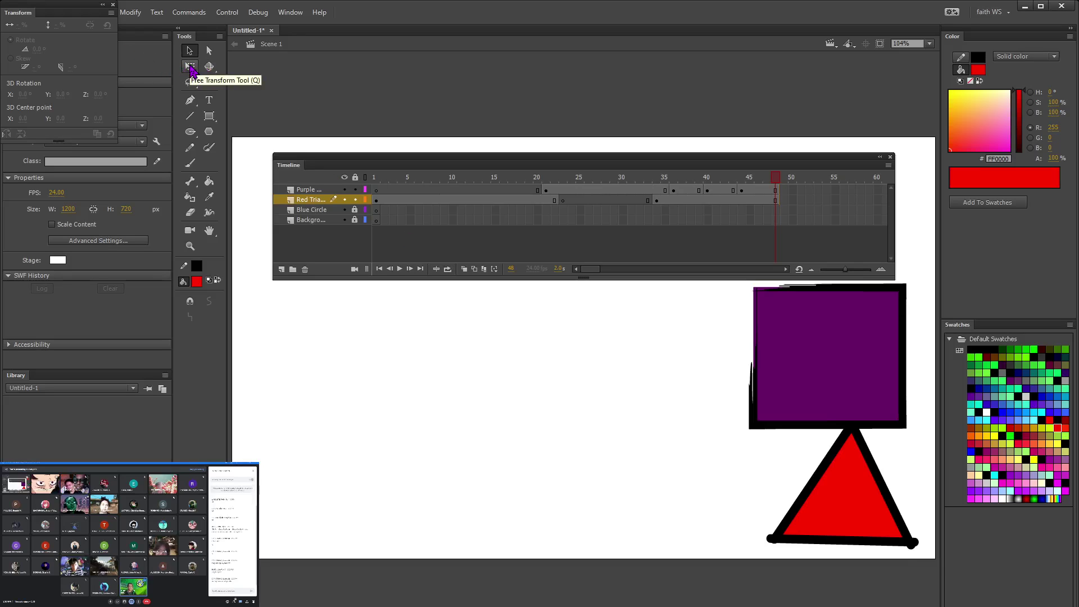
click(190, 66)
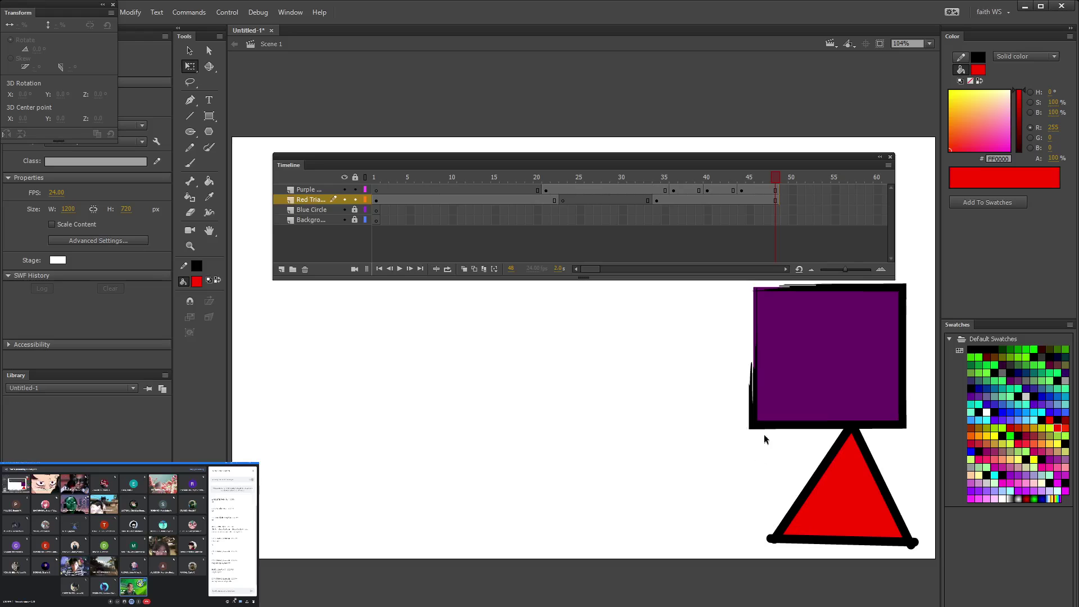
mouse_move(766, 413)
mouse_down()
mouse_move(860, 553)
mouse_move(787, 489)
mouse_move(762, 435)
mouse_move(765, 416)
mouse_up()
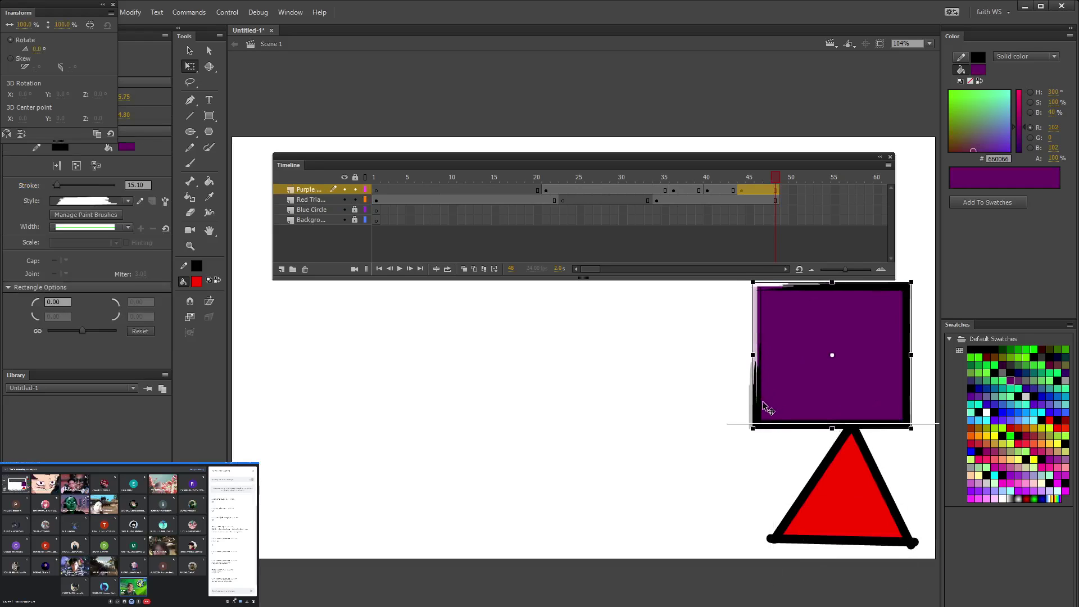
Step: Try shrinking only the triangle's red fill to about 64% width and 78% height, and undo the scaling
click(822, 475)
click(870, 494)
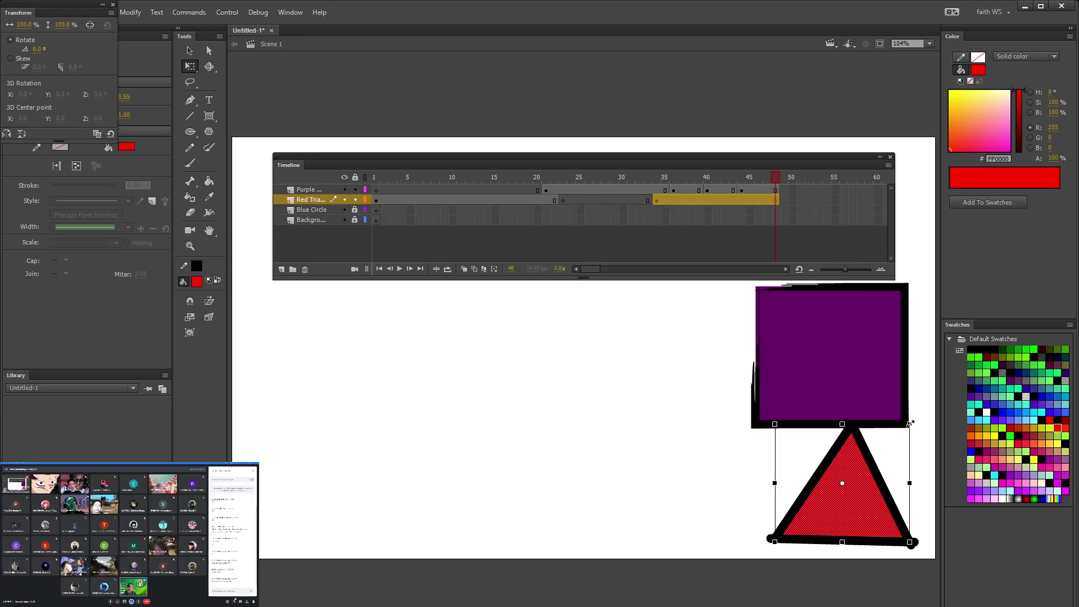
drag(911, 423, 885, 437)
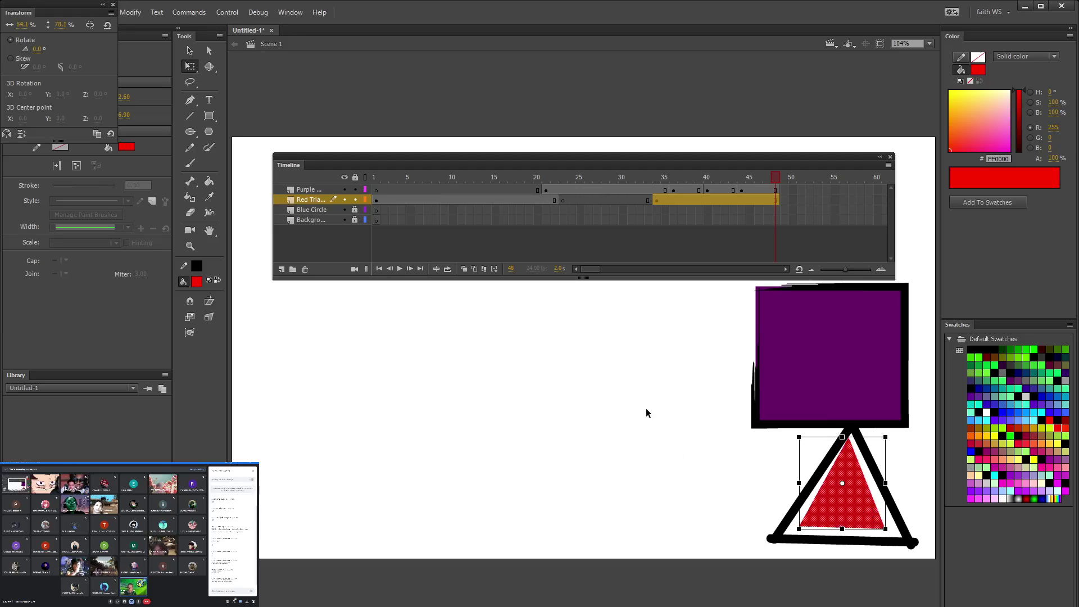
key(ctrl+shift+z)
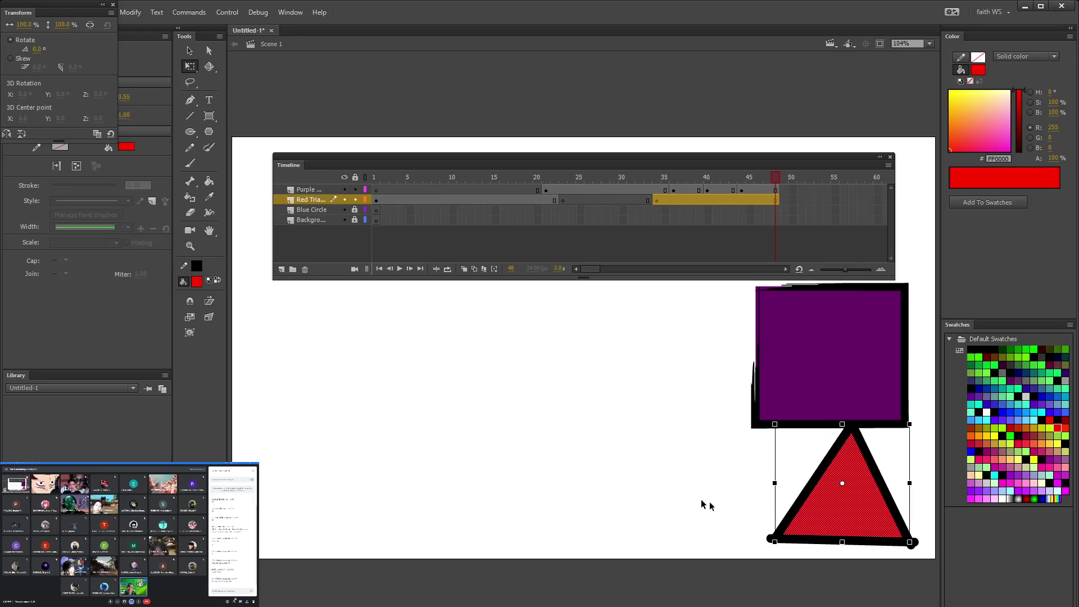
Step: Try stretching only the triangle's left outline stroke horizontally to about 213%, undo the stretch and deselect the stroke
click(811, 486)
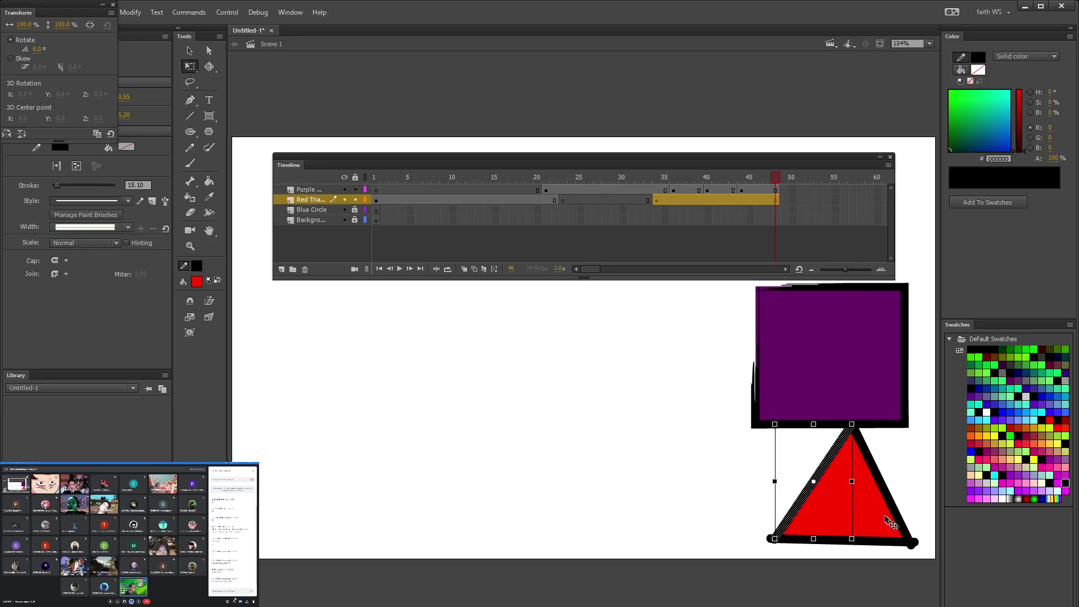
drag(852, 482, 721, 482)
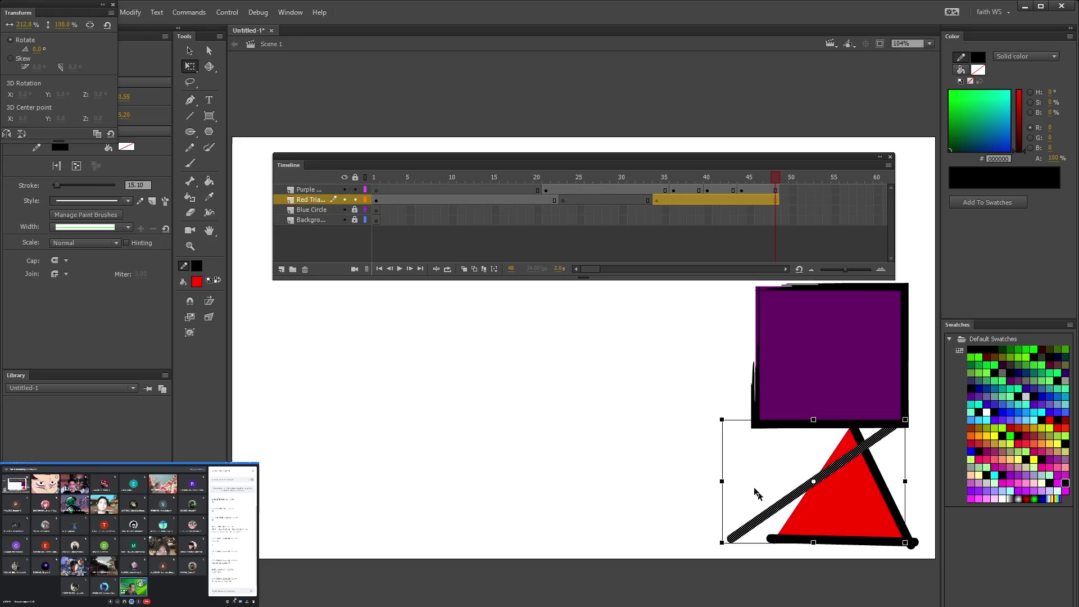
key(ctrl+z)
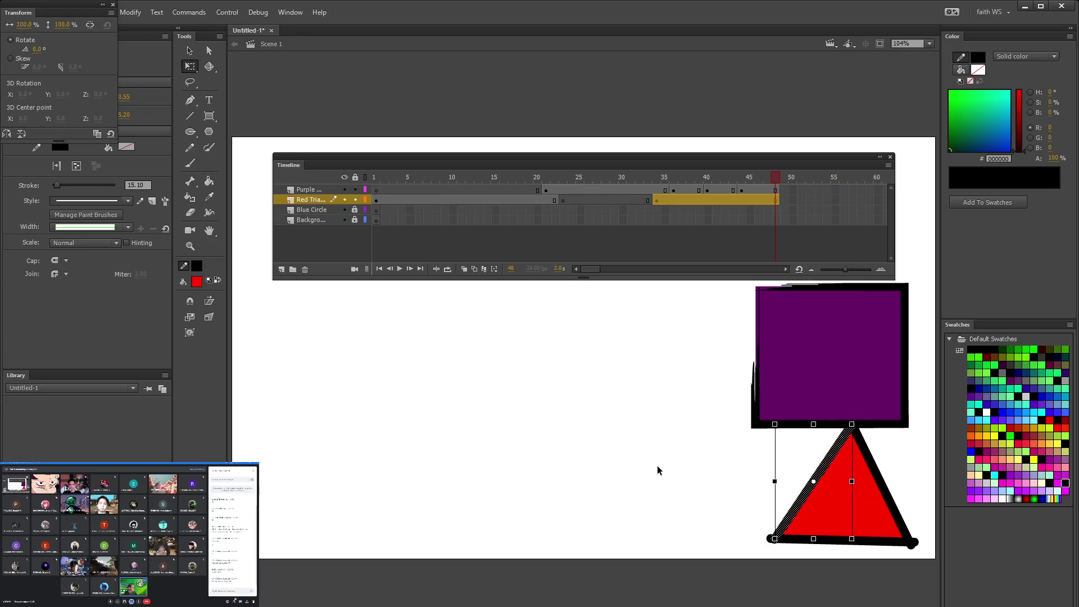
click(659, 472)
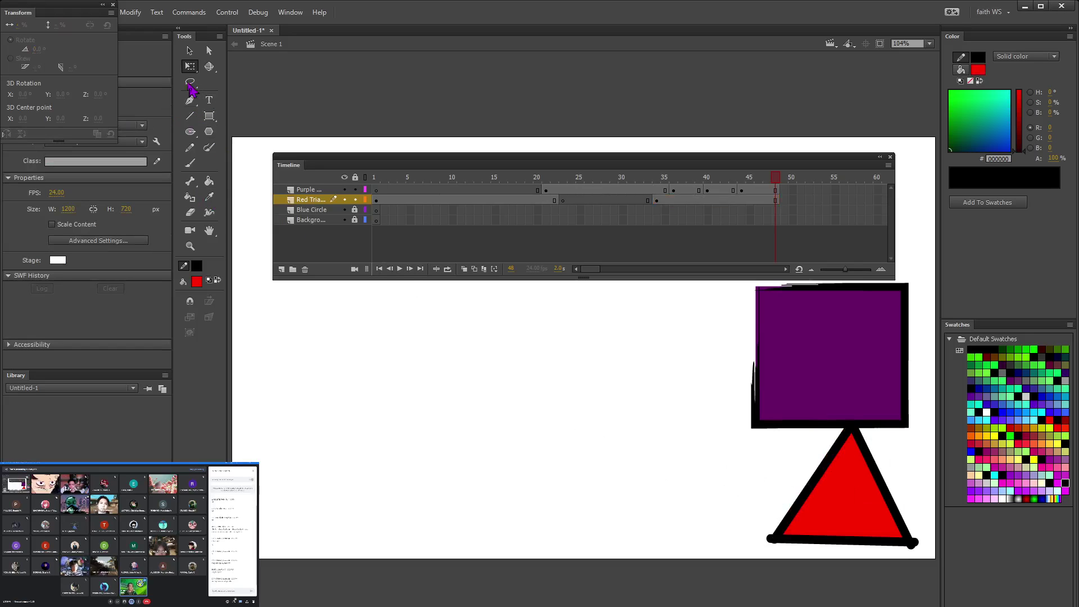
Step: Scale the purple box down to about 70% at frame 48 with Free Transform and position it above the triangle's tip
click(196, 72)
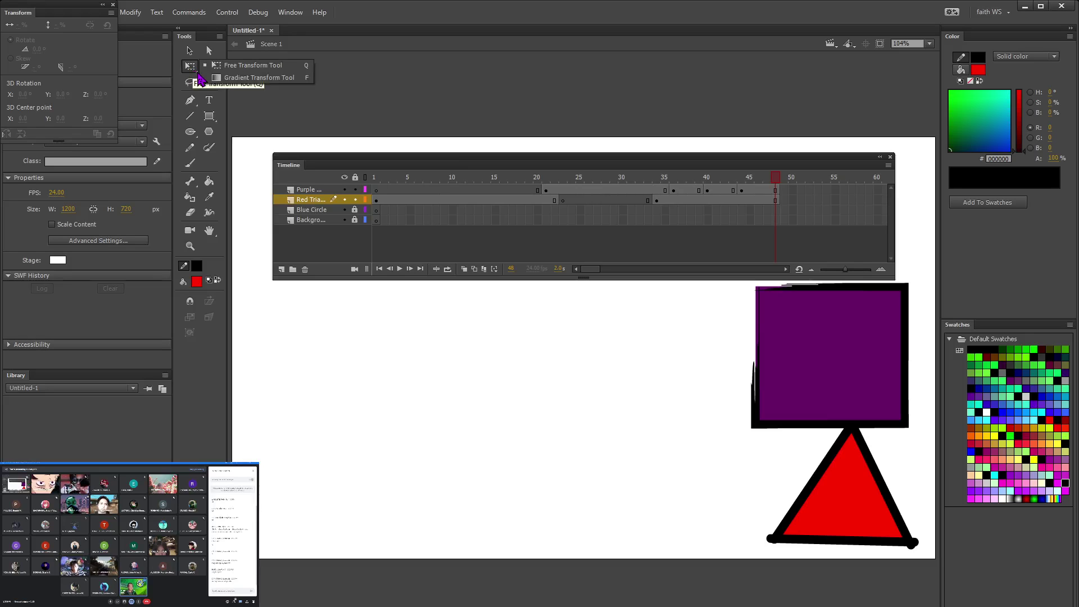
click(319, 357)
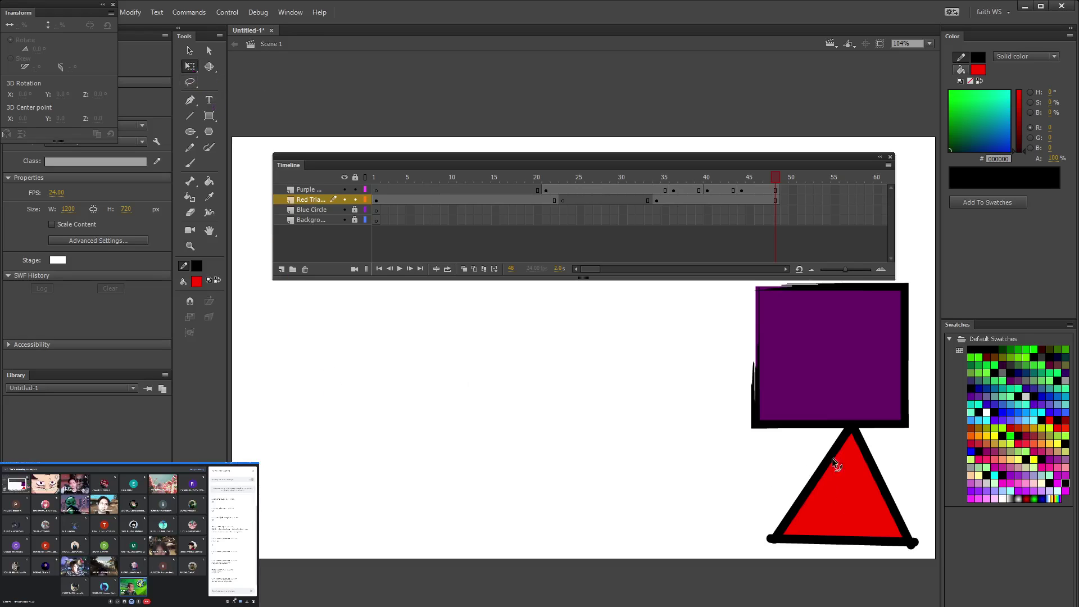
click(835, 359)
drag(754, 427, 777, 414)
drag(851, 377, 874, 378)
click(716, 347)
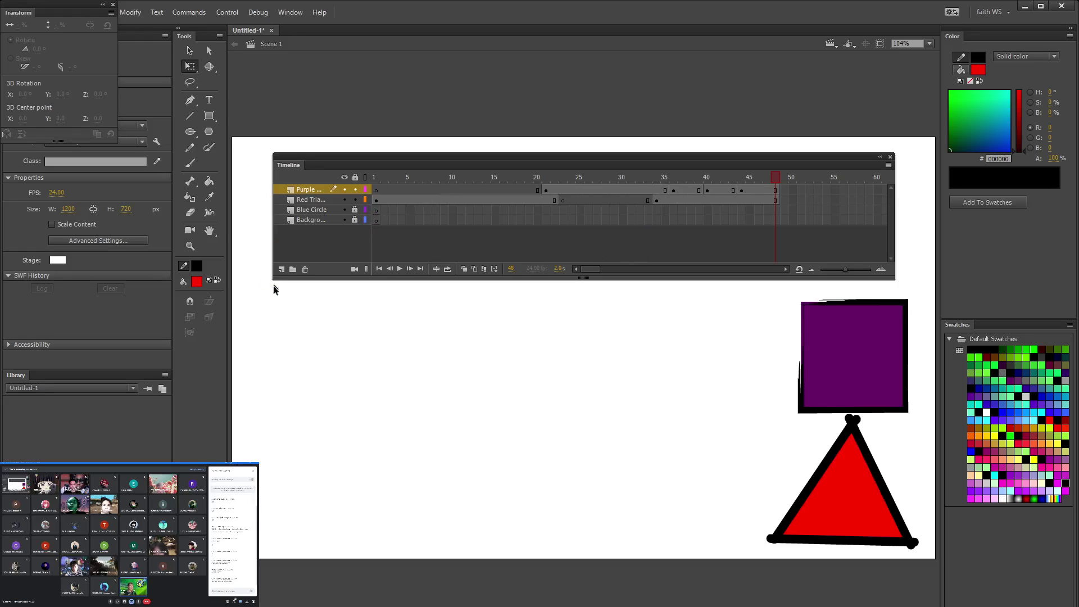
Step: Turn on looping for the animation, play it from frame 1 and stop the playback
drag(775, 177, 363, 199)
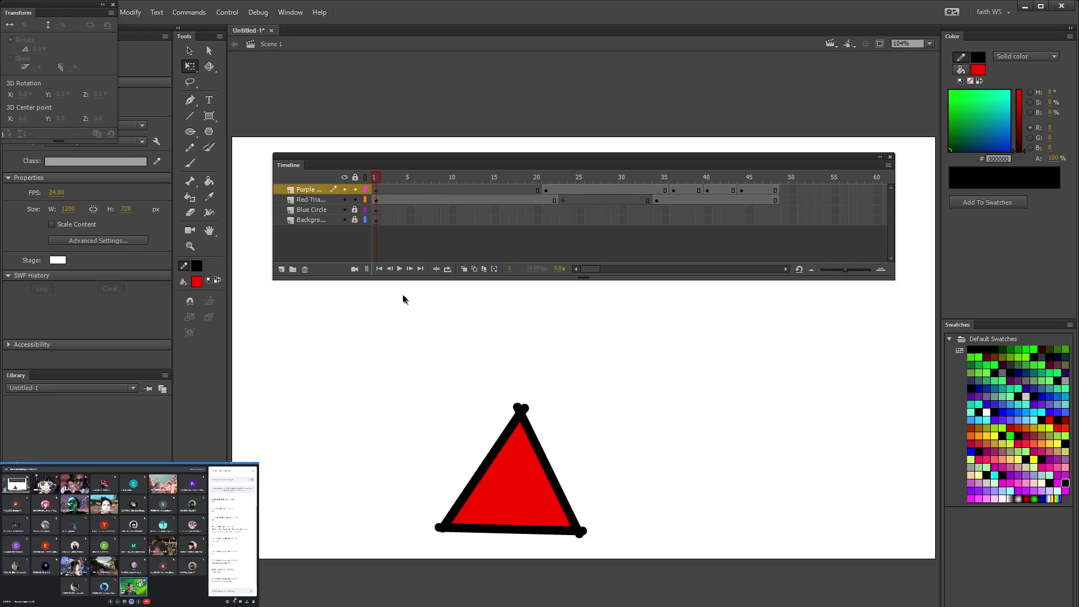
click(448, 269)
click(399, 269)
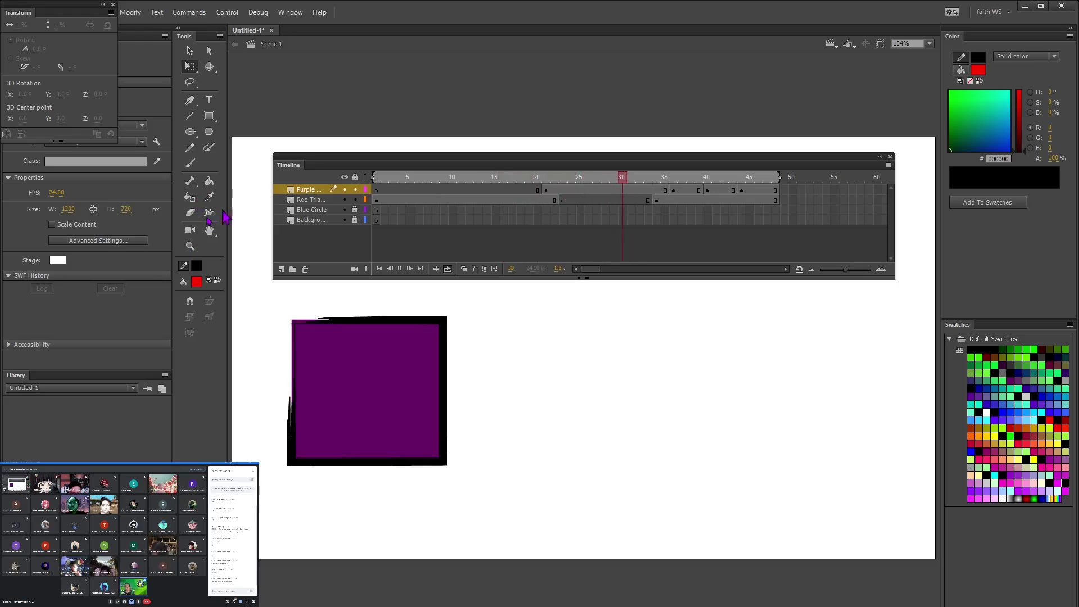
click(401, 270)
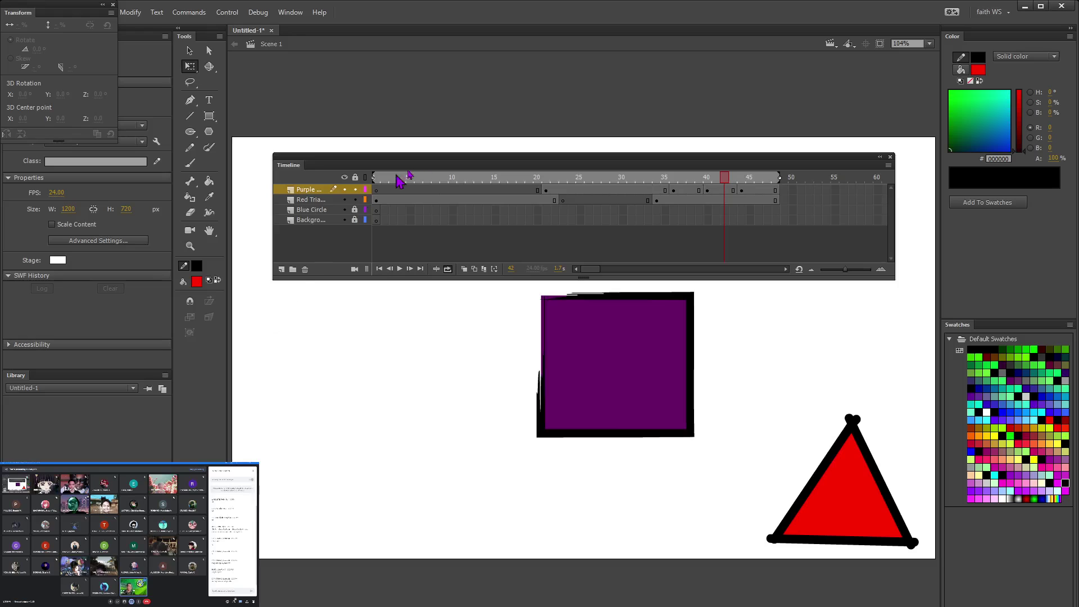
Step: Scrub the playhead between frames 1 and 48 to review the motion of the box and triangle
drag(725, 179, 373, 188)
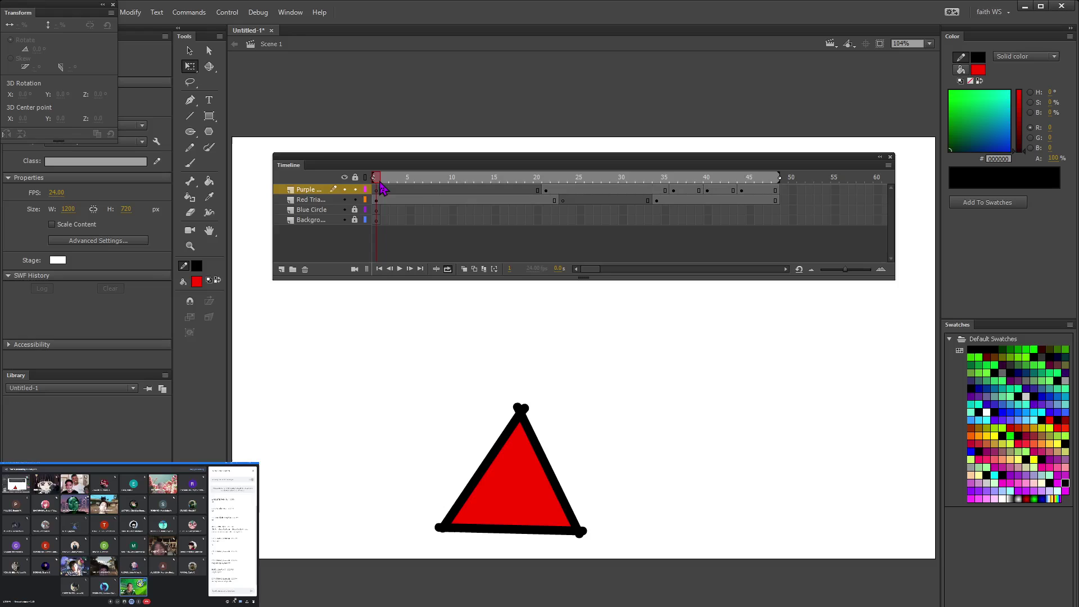
drag(381, 183, 790, 194)
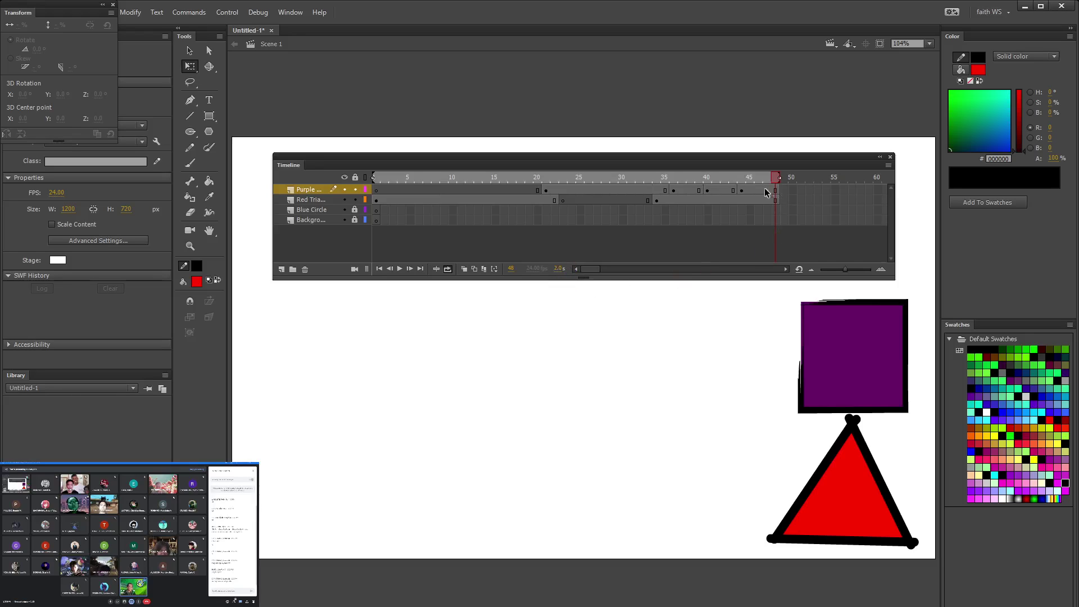
drag(775, 178, 365, 177)
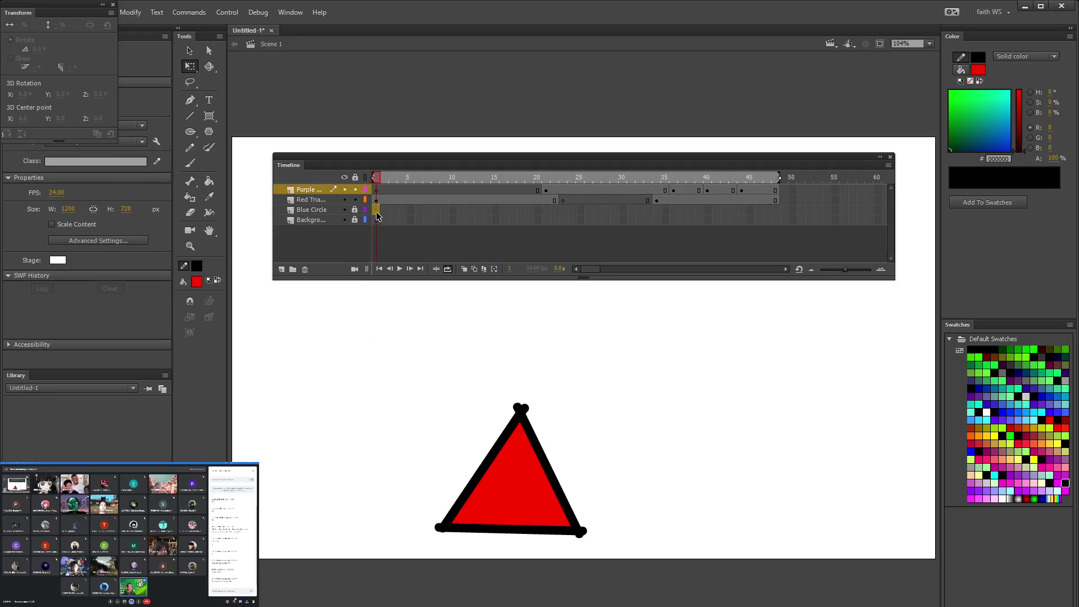
Step: Activate the Oval Primitive tool on frame 1 of the Blue Circle layer, close the Transform settings and choose a dark blue fill
click(376, 212)
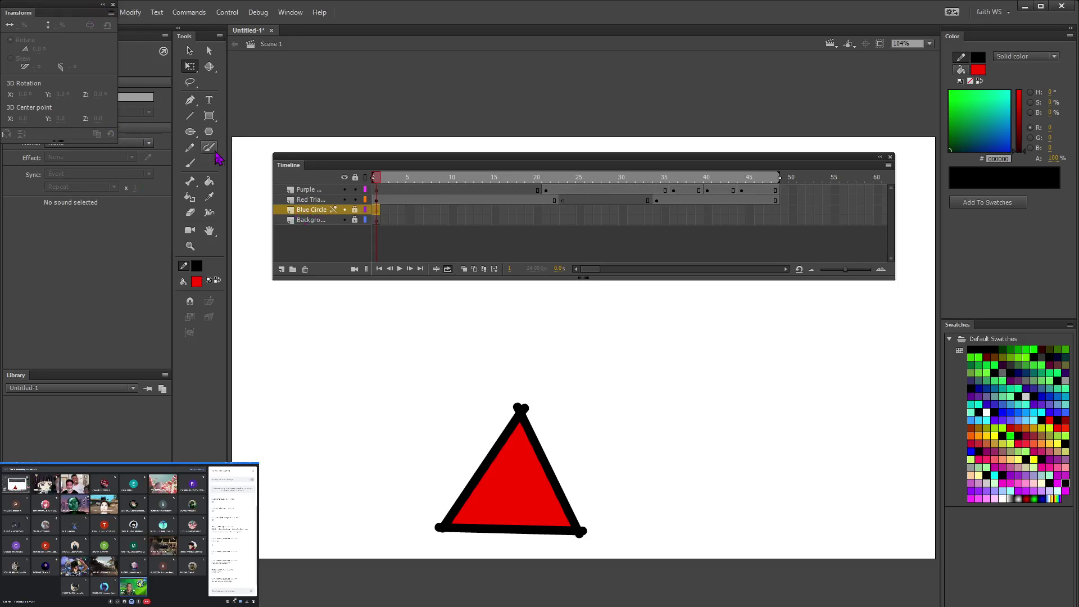
click(191, 133)
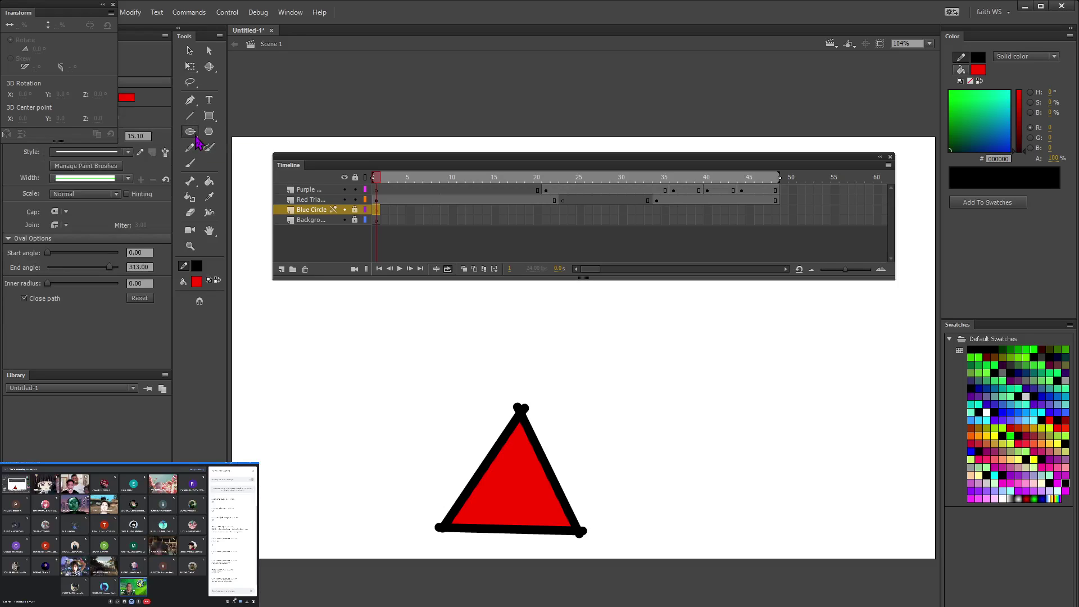
click(196, 138)
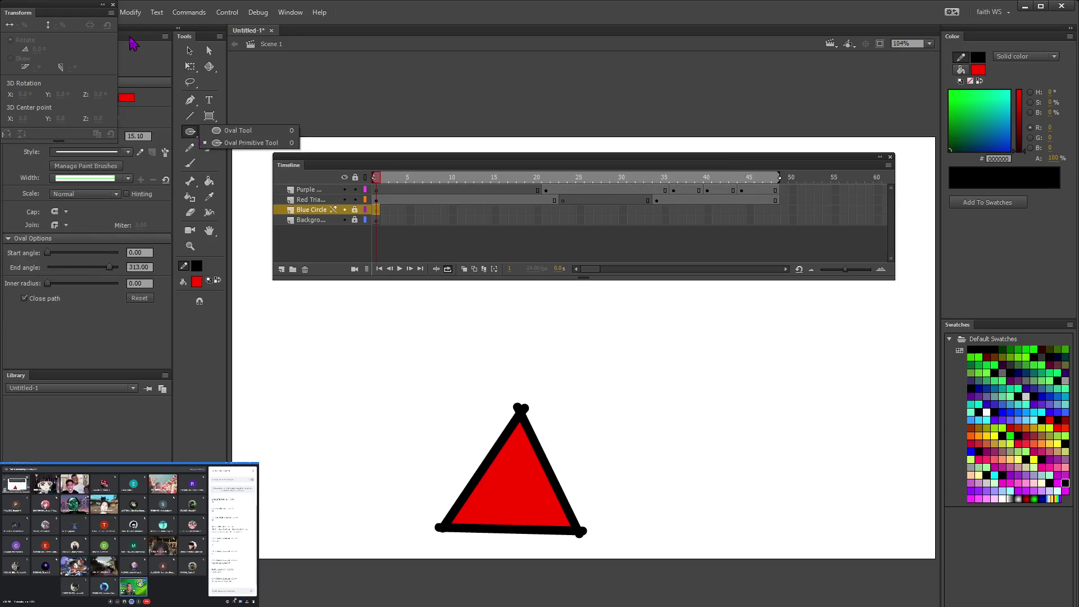
click(113, 3)
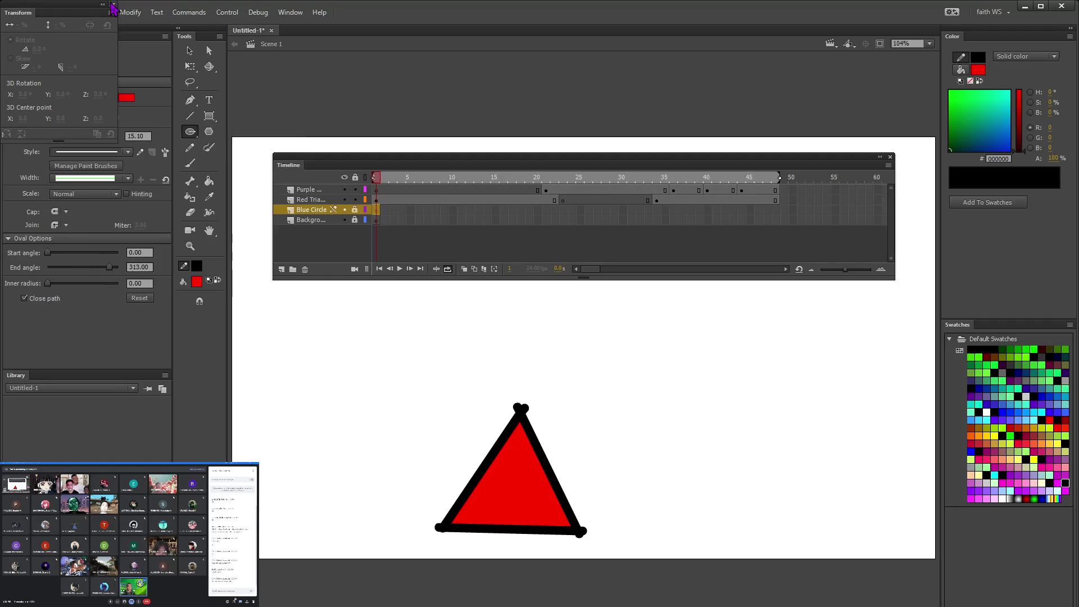
click(113, 7)
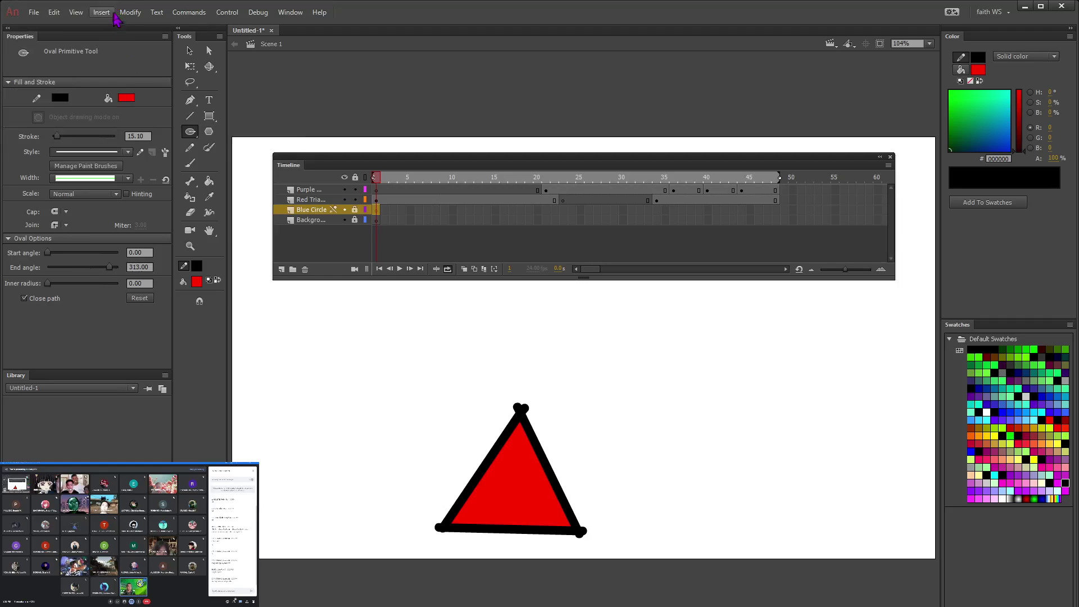
click(126, 99)
click(194, 149)
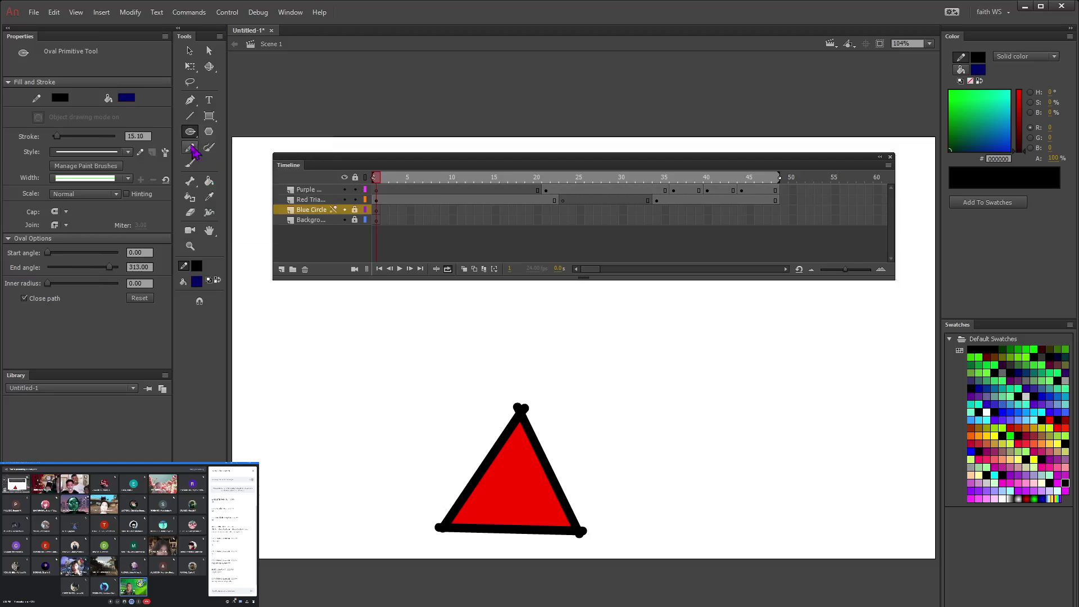
drag(190, 132, 230, 145)
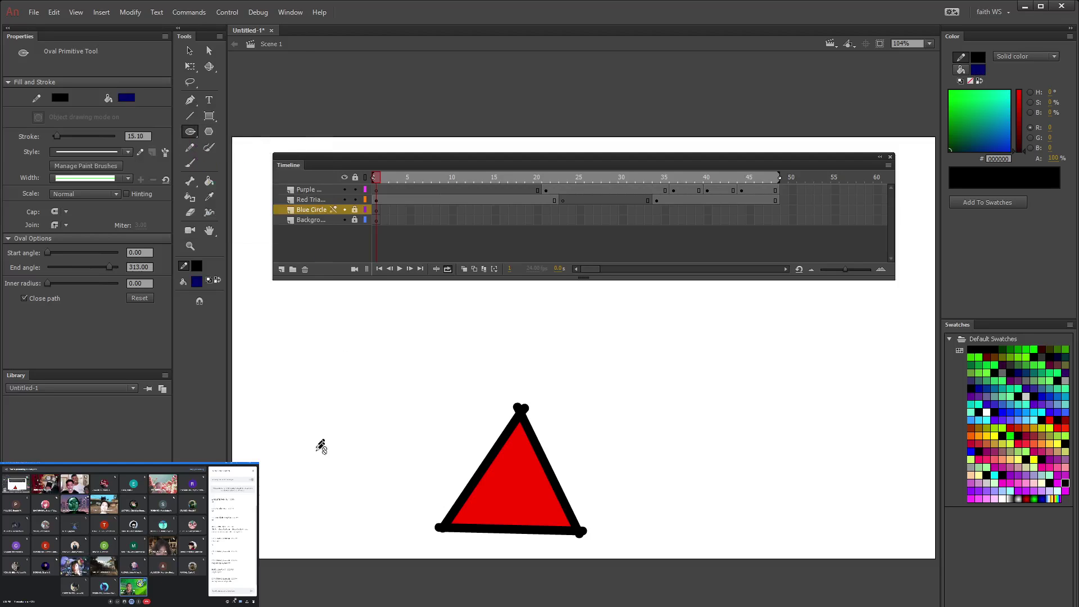
Step: Unlock the Blue Circle layer and draw an oval primitive about 184 by 203 px to the left of the triangle
click(281, 453)
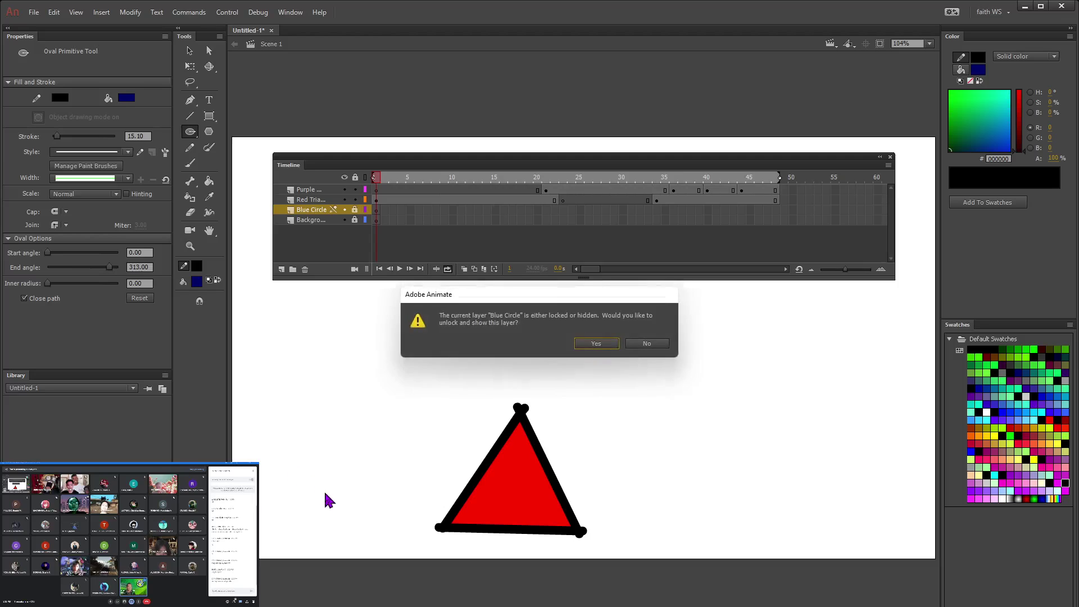
click(607, 344)
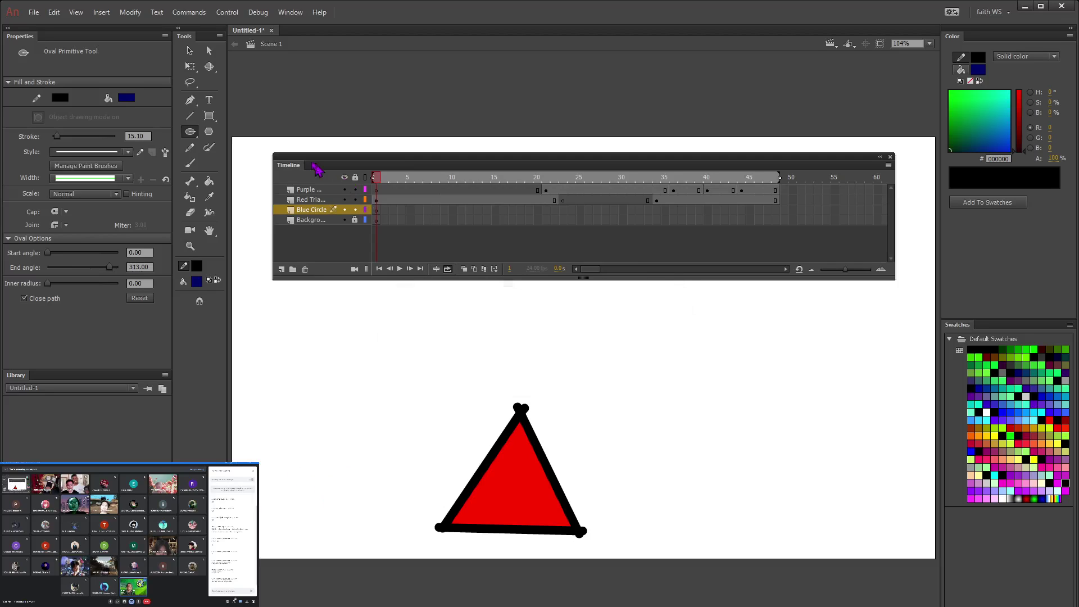
click(360, 225)
mouse_move(258, 422)
mouse_down()
mouse_move(343, 511)
mouse_move(392, 535)
mouse_move(370, 544)
mouse_up()
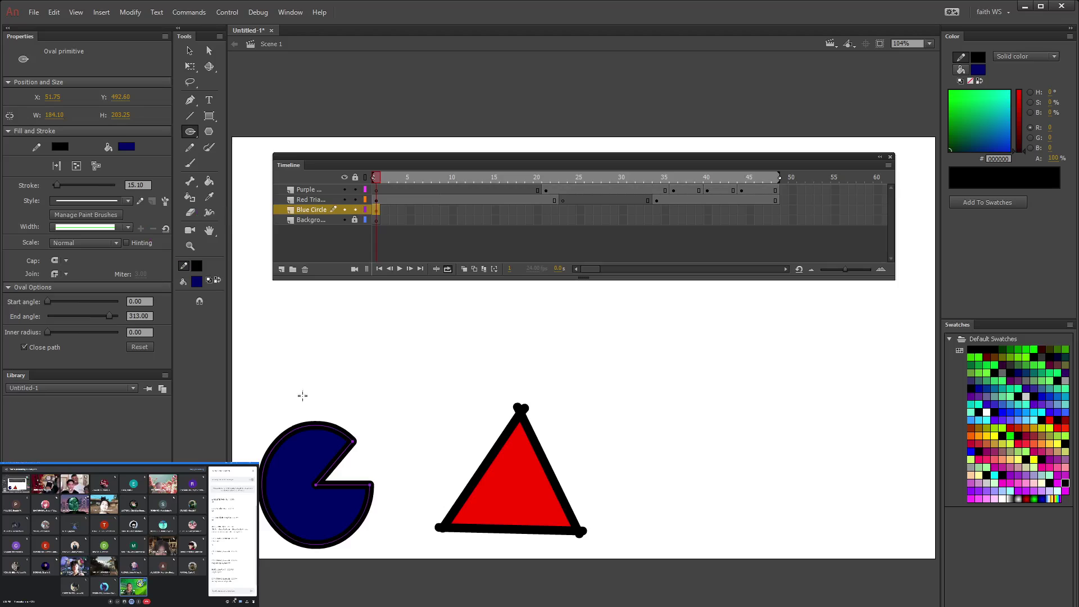
Step: Move the blue circle slightly up and extend the Blue Circle layer's frames to frame 48
click(190, 51)
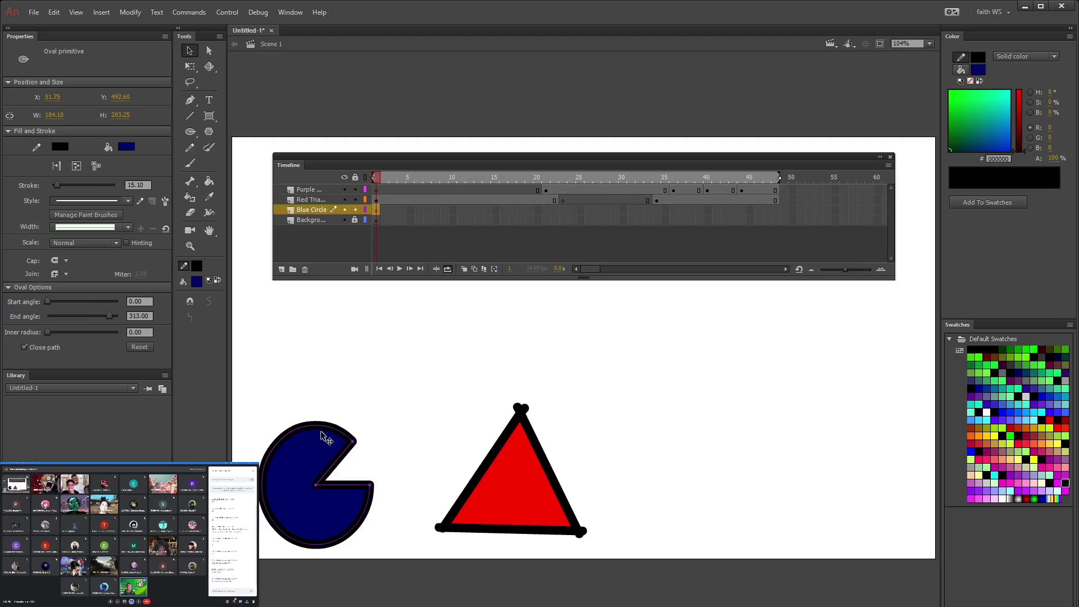
drag(312, 450, 319, 418)
click(422, 420)
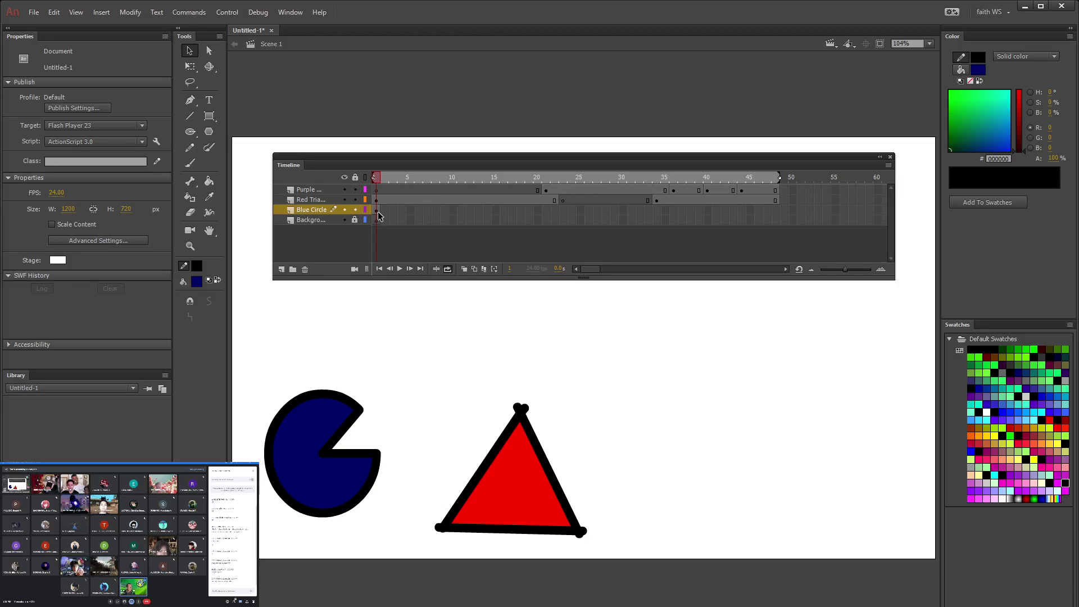
click(775, 210)
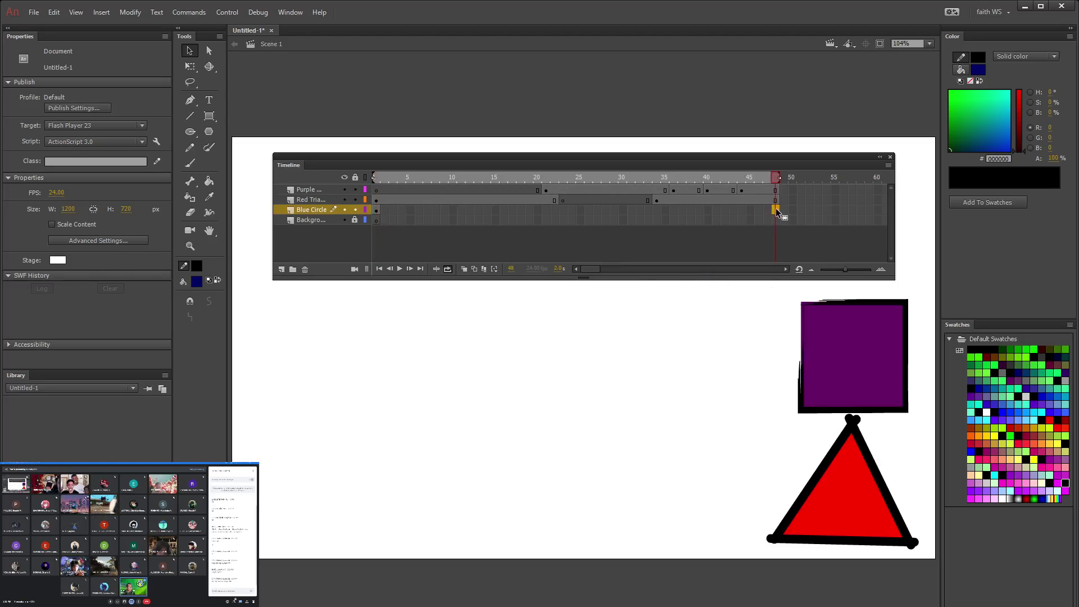
key(F5)
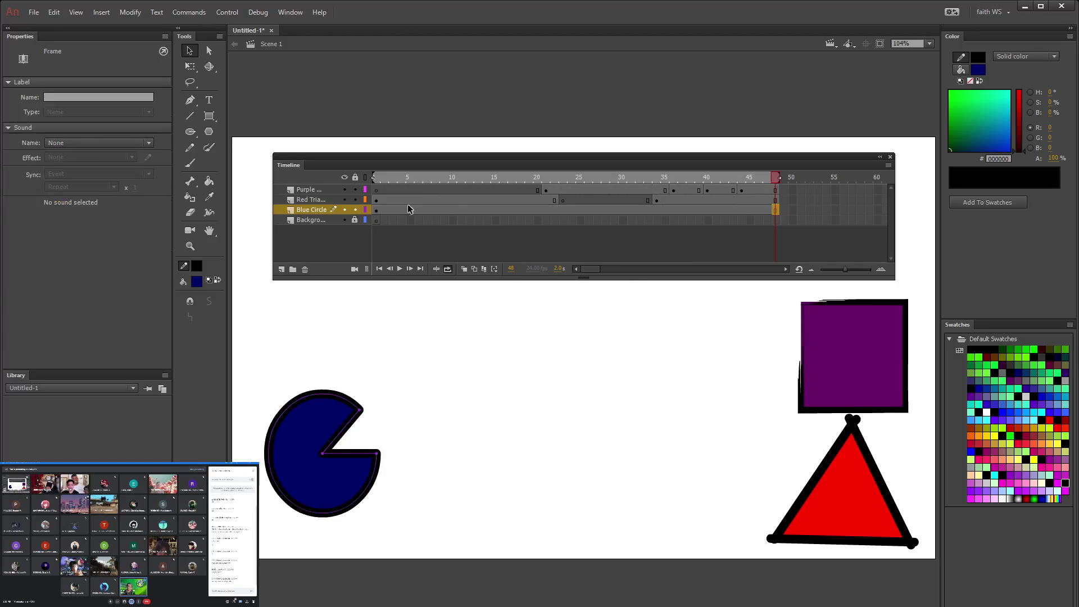
Step: Add a keyframe at frame 22 of the Blue Circle layer and move the circle onto the triangle's tip
drag(776, 177, 555, 174)
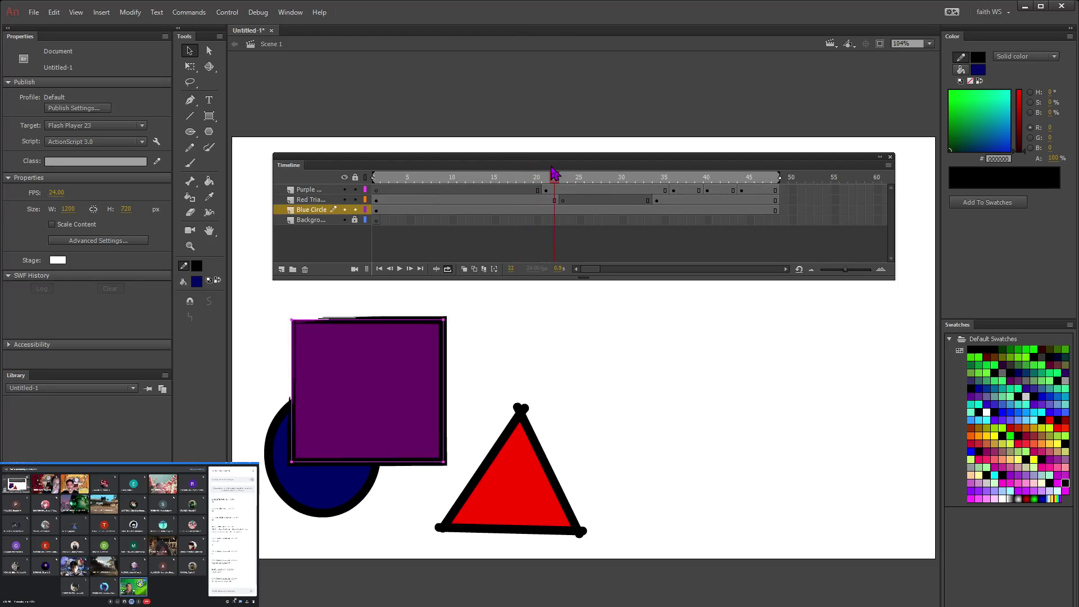
click(555, 174)
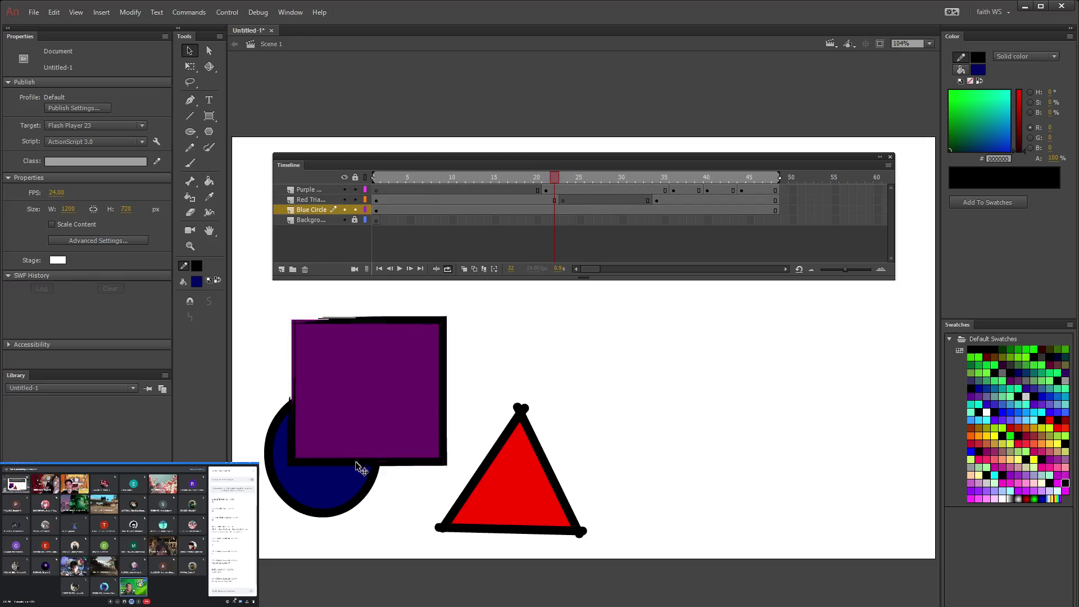
click(555, 210)
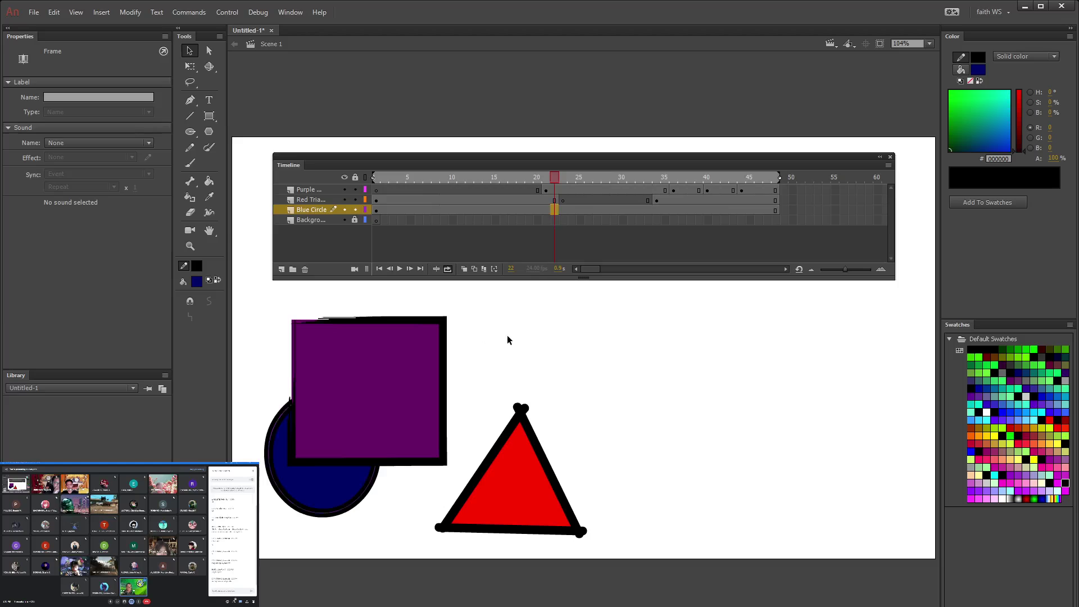
click(335, 507)
drag(335, 507, 529, 394)
Step: Display the Transform settings and scale the blue circle at frame 22 to about 58.6% with Free Transform
key(ctrl+t)
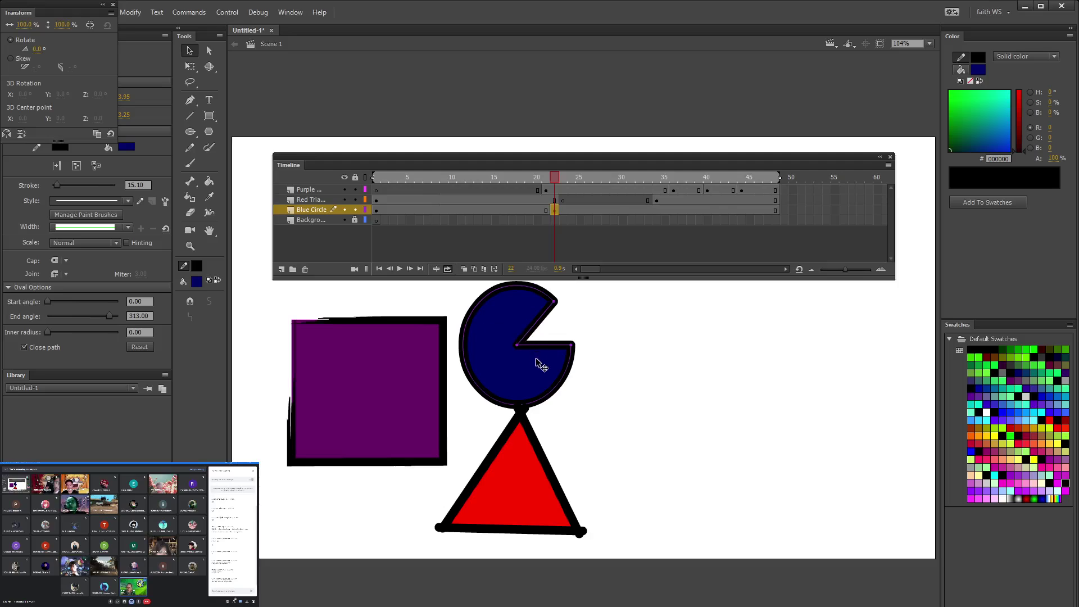
click(630, 391)
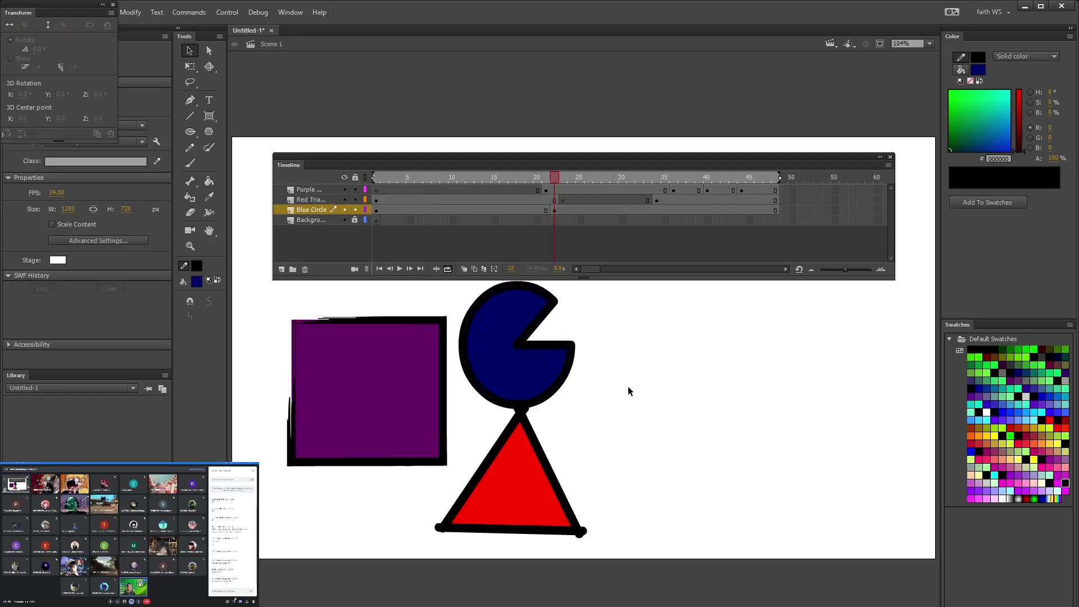
click(191, 66)
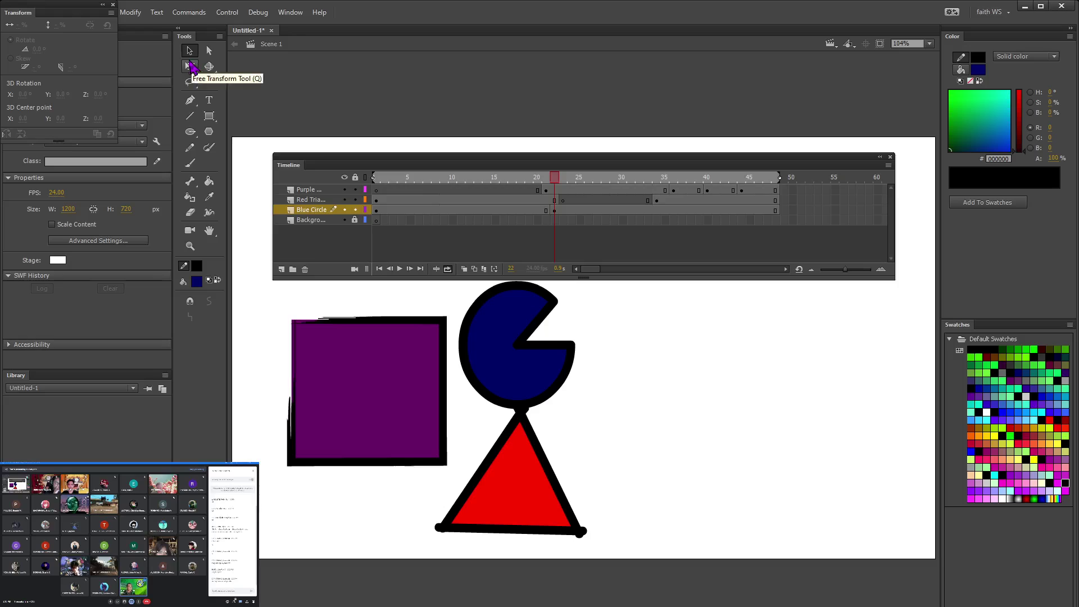
click(513, 330)
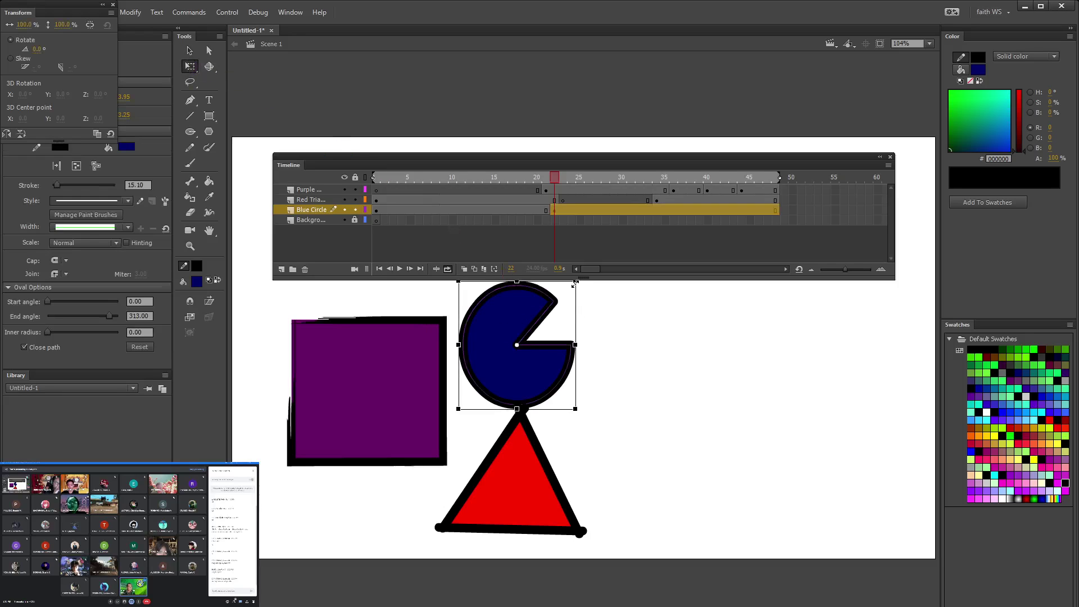
drag(572, 287, 551, 308)
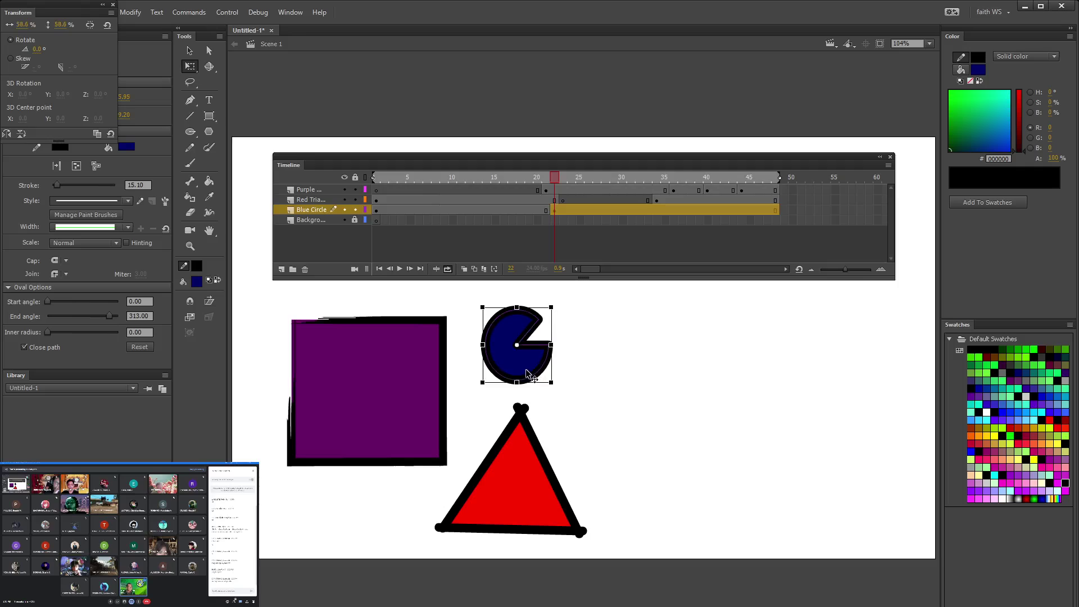
click(612, 411)
Step: Add a Blue Circle keyframe at frame 34, place the circle just left of the triangle and enlarge it to about 116% by 119%
drag(559, 183, 658, 192)
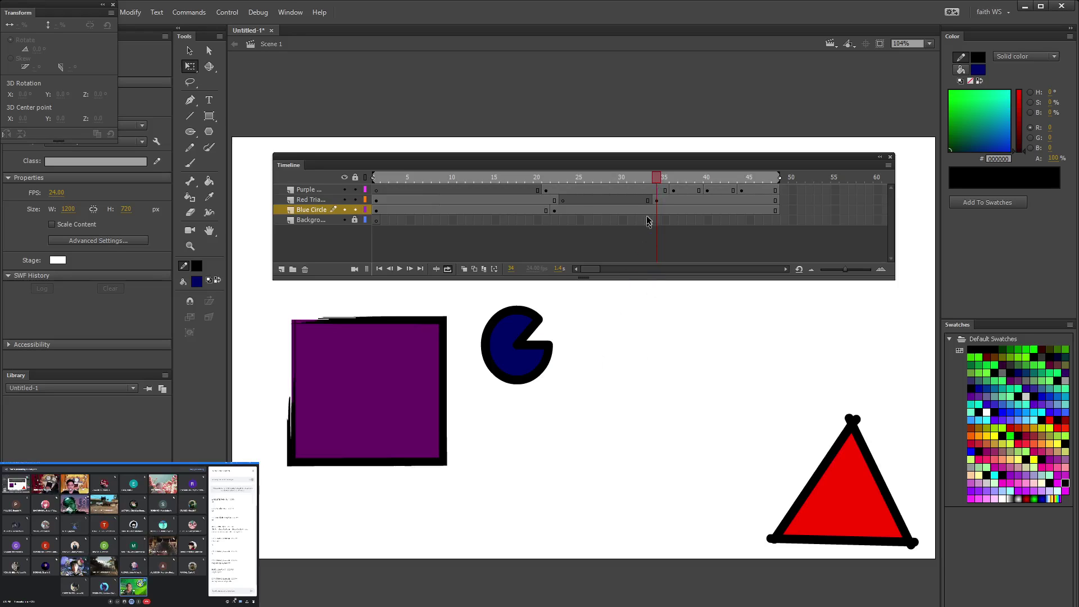
click(658, 211)
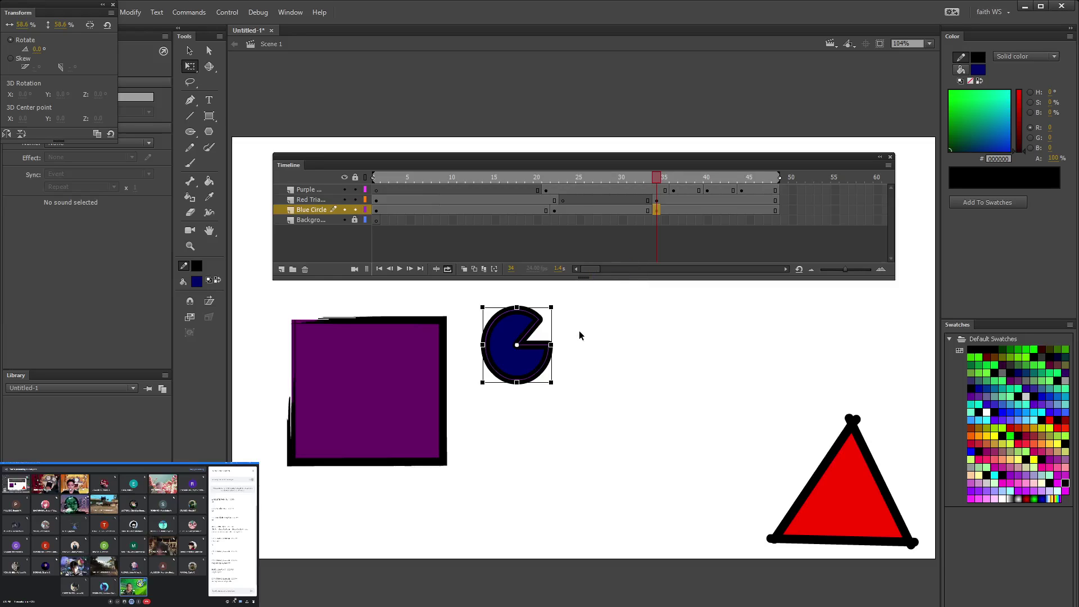
drag(543, 375, 697, 523)
drag(709, 456, 745, 416)
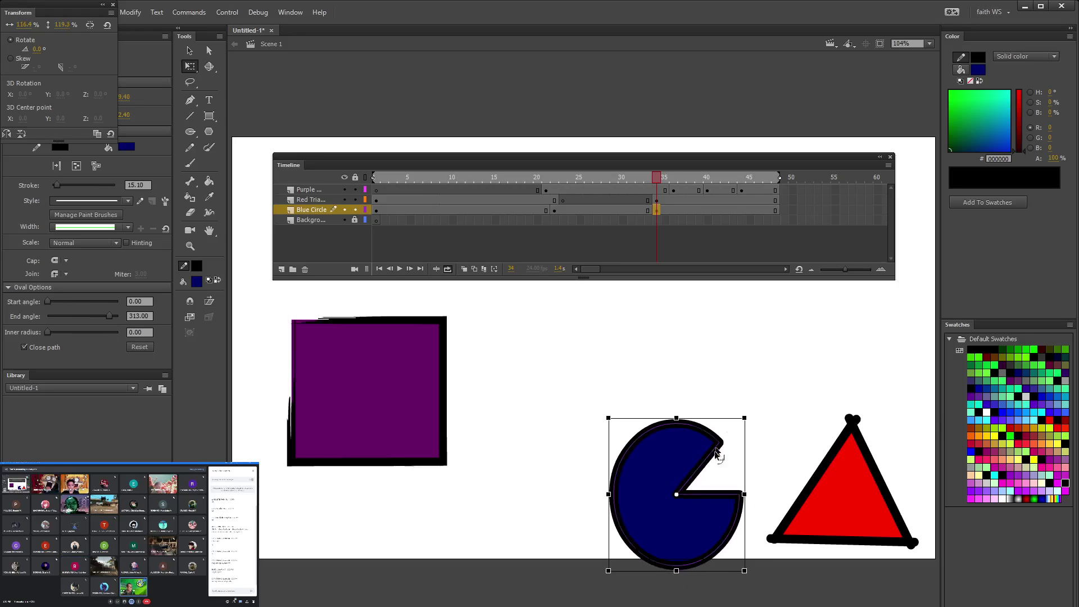
drag(676, 461, 681, 439)
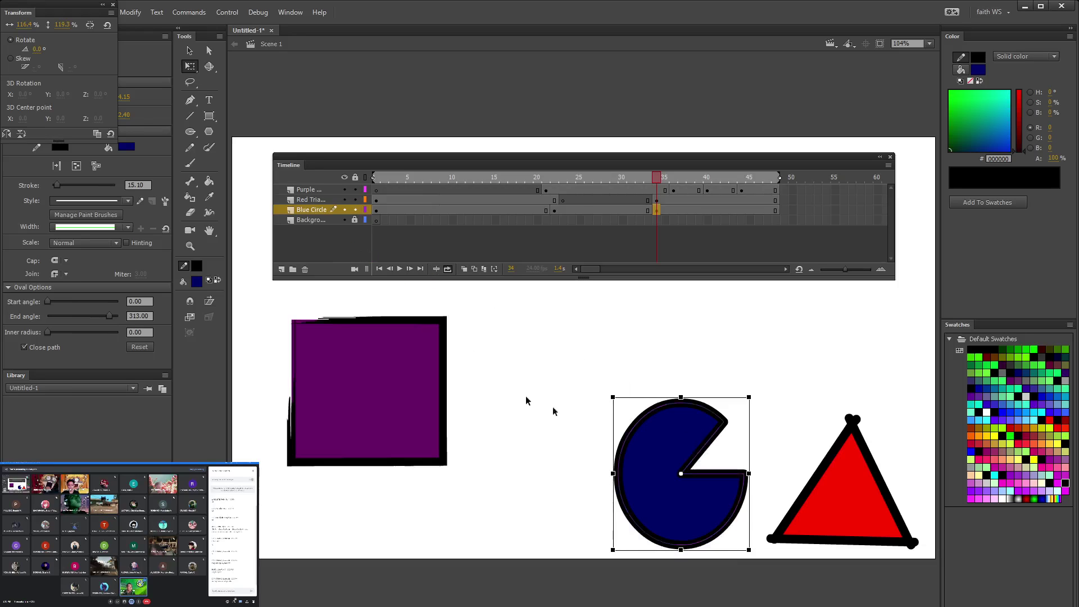
Step: Widen the blue circle's wedge opening at frame 34 to a start angle of about 28 and an end angle of about 260
click(570, 407)
click(210, 51)
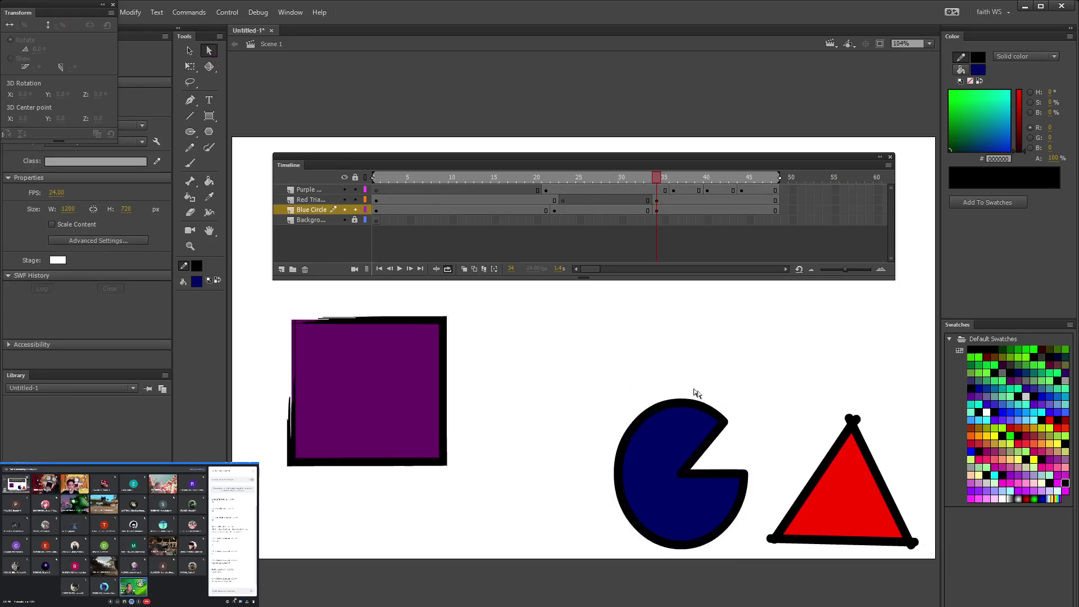
drag(723, 419, 671, 403)
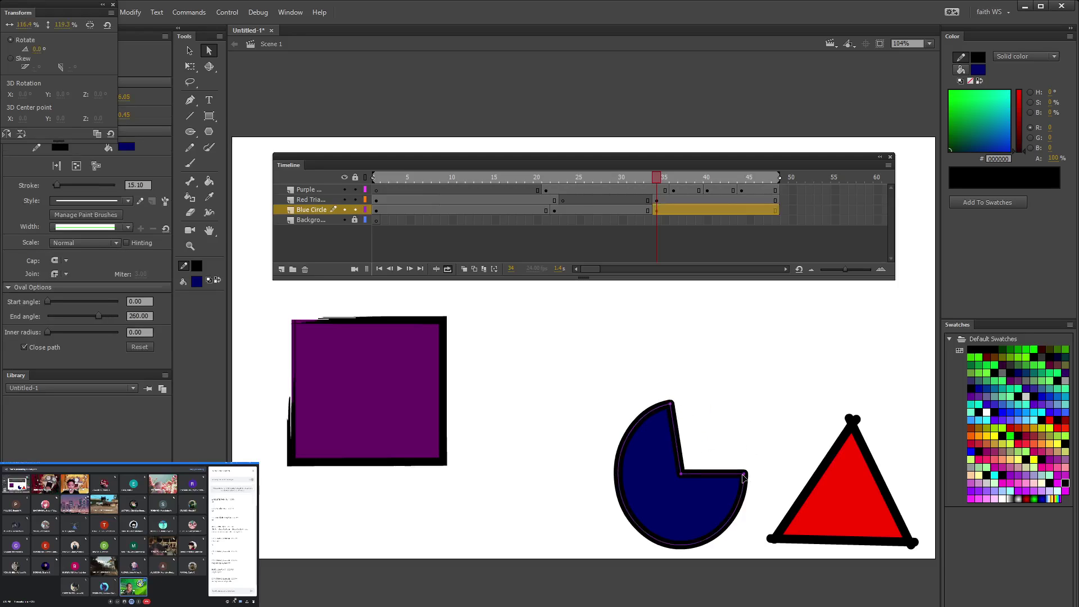
drag(746, 477, 759, 520)
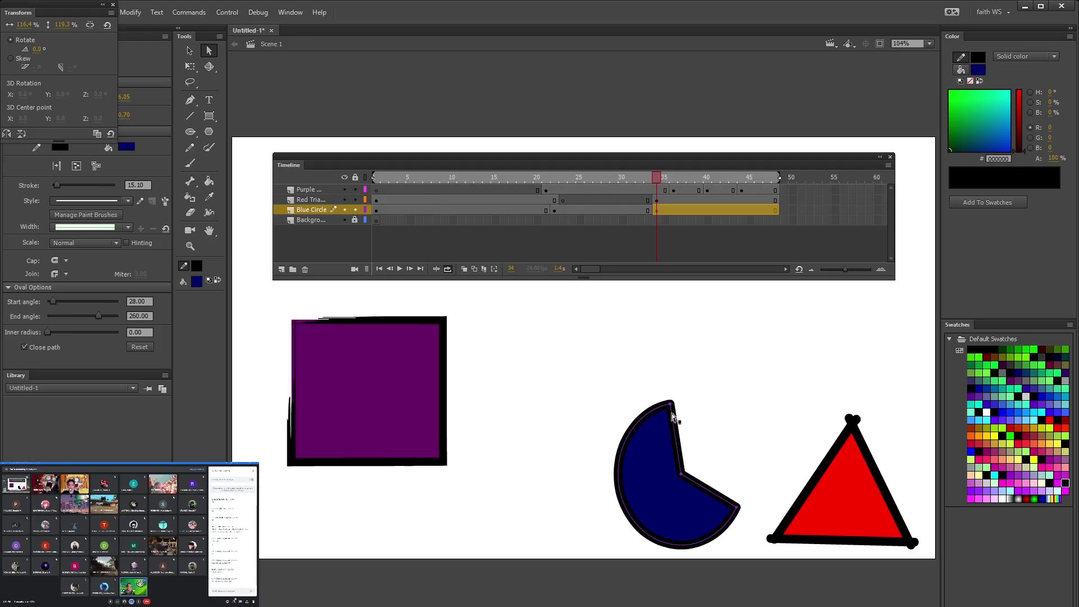
Step: Rotate the opened blue circle at frame 34 clockwise by about 39° with Free Transform, then deselect it
click(190, 66)
click(650, 408)
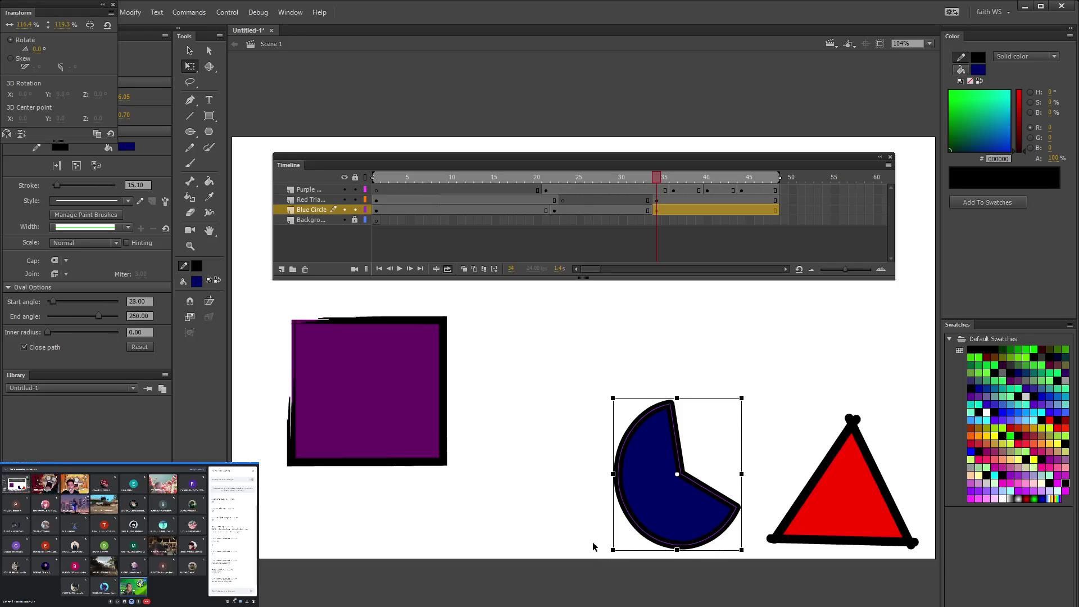
drag(606, 557, 579, 492)
click(566, 414)
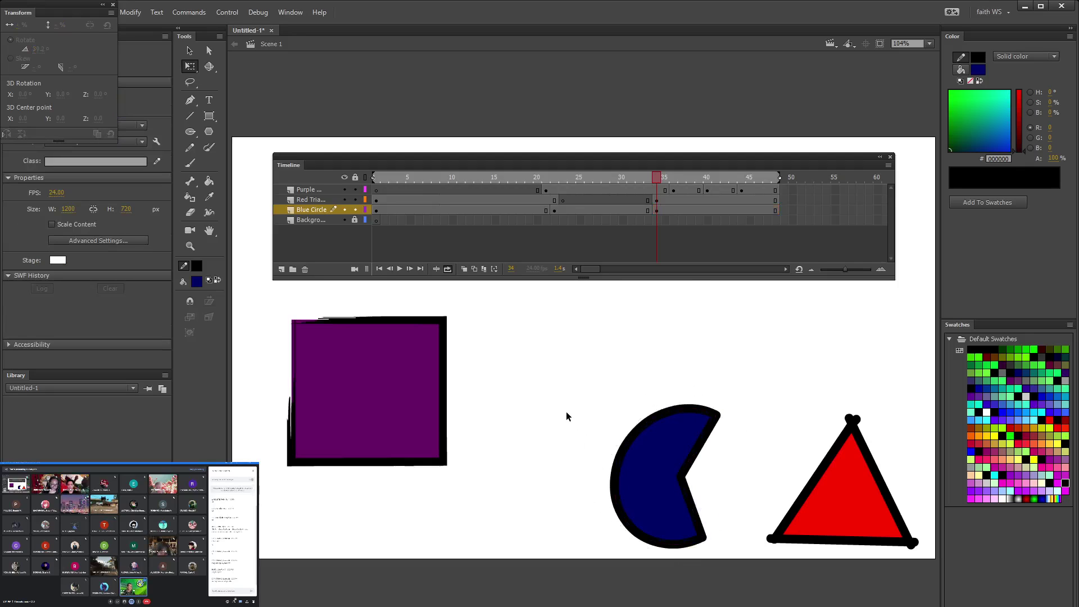
Step: Add a keyframe at frame 44 of the Blue Circle layer and select the circle there for Free Transform
drag(654, 181, 780, 194)
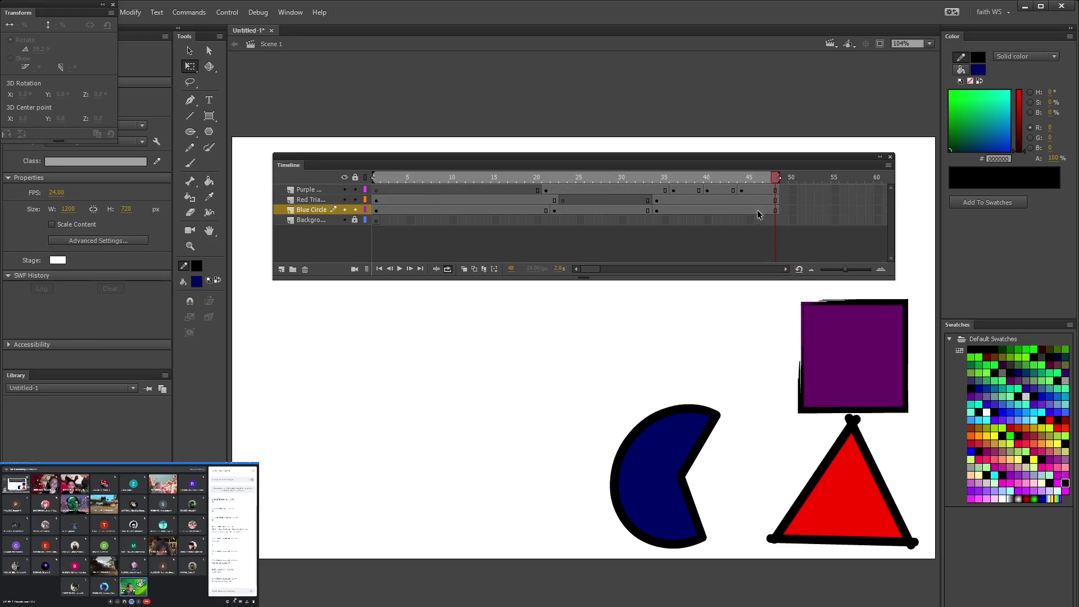
drag(776, 185, 744, 182)
click(741, 211)
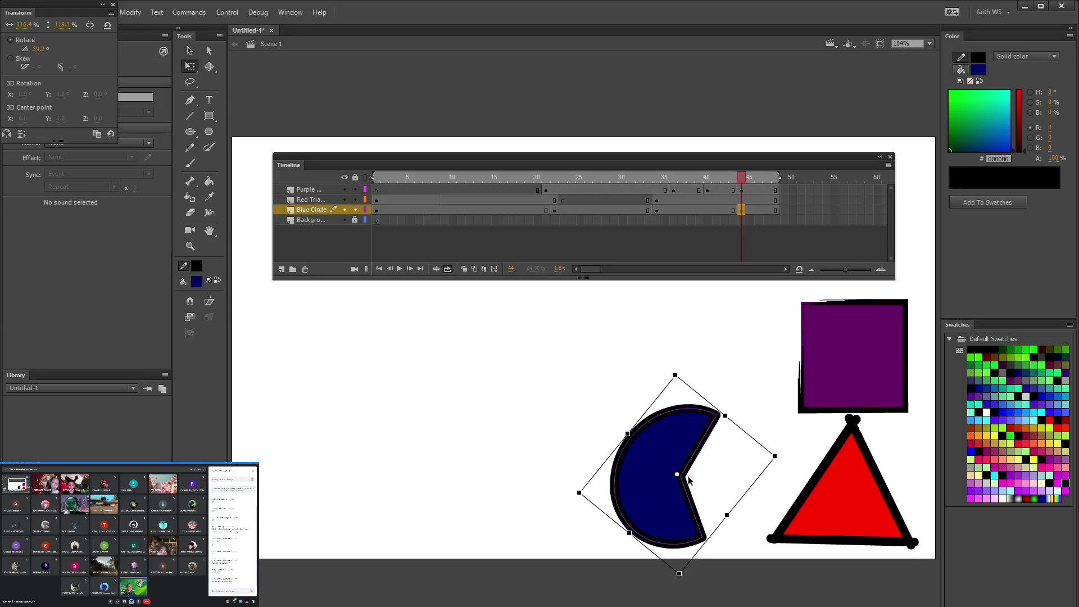
click(568, 445)
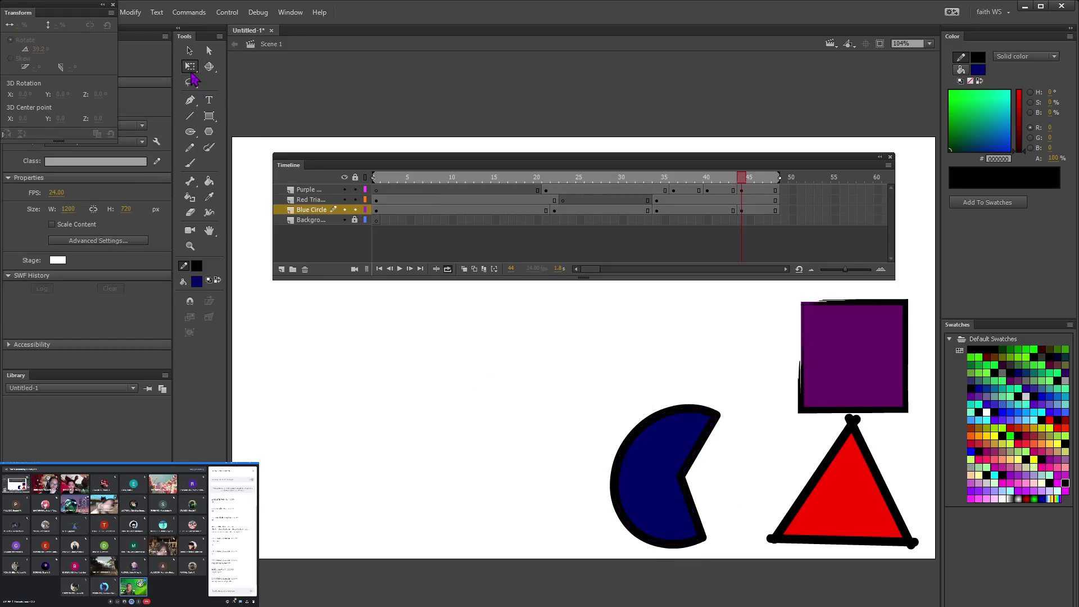
click(670, 450)
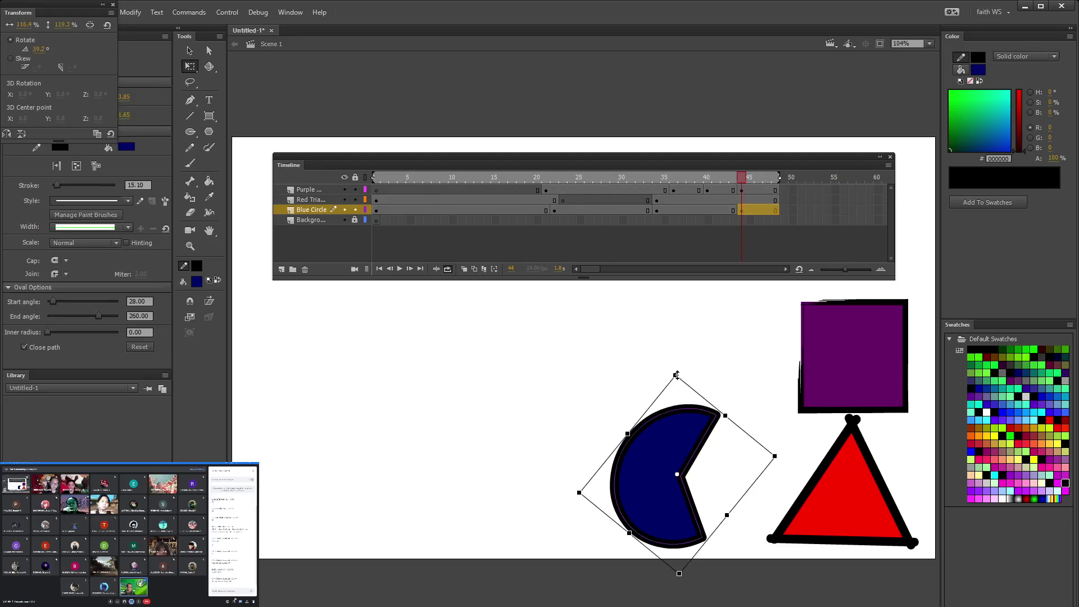
Step: On frame 44, scale the blue circle down to about 41% by 42% and move it inside the red triangle
drag(676, 374, 677, 440)
drag(677, 498, 845, 517)
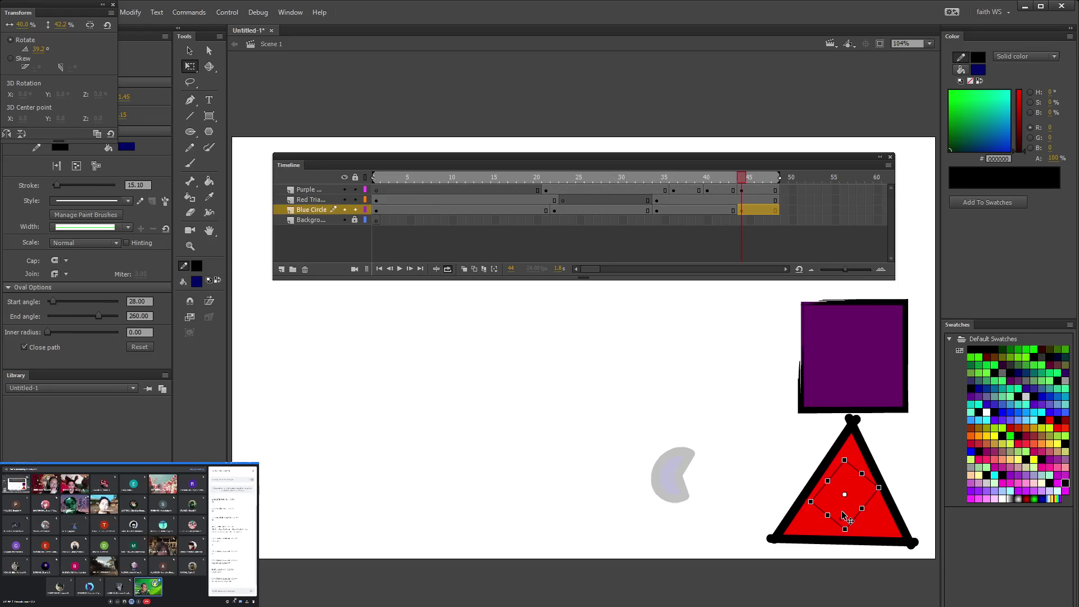
drag(848, 518, 847, 518)
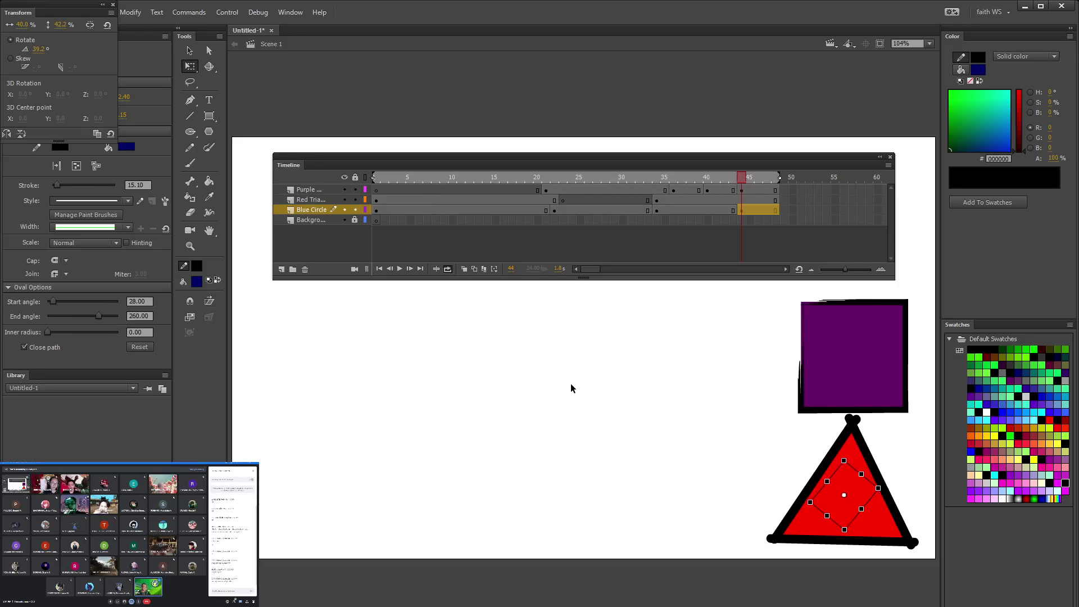
Step: Preview the animation and move the Blue Circle layer above the purple square and red triangle layers
key(Return)
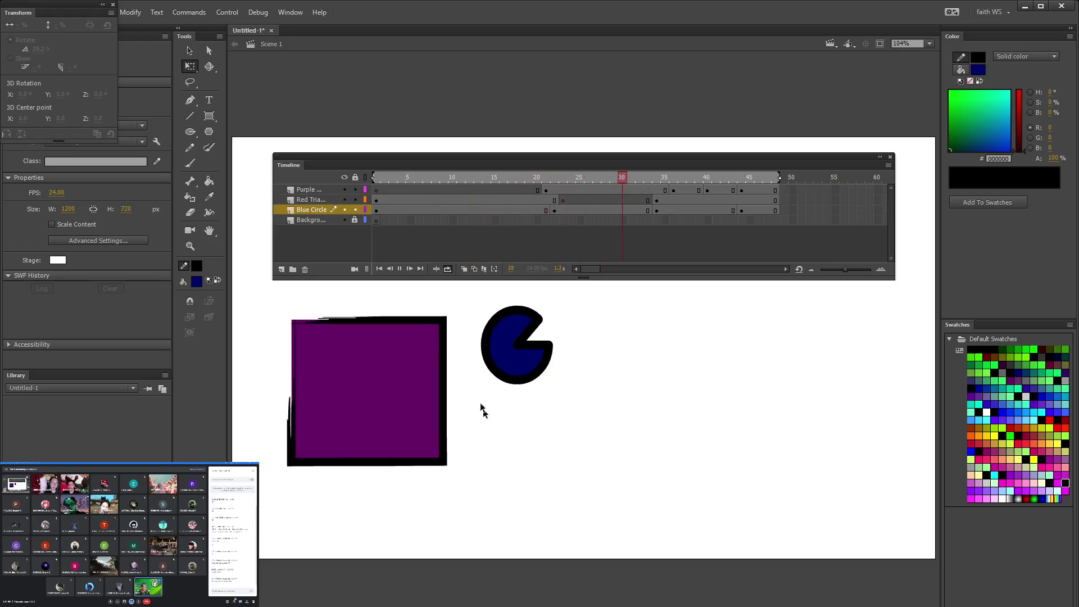
click(400, 269)
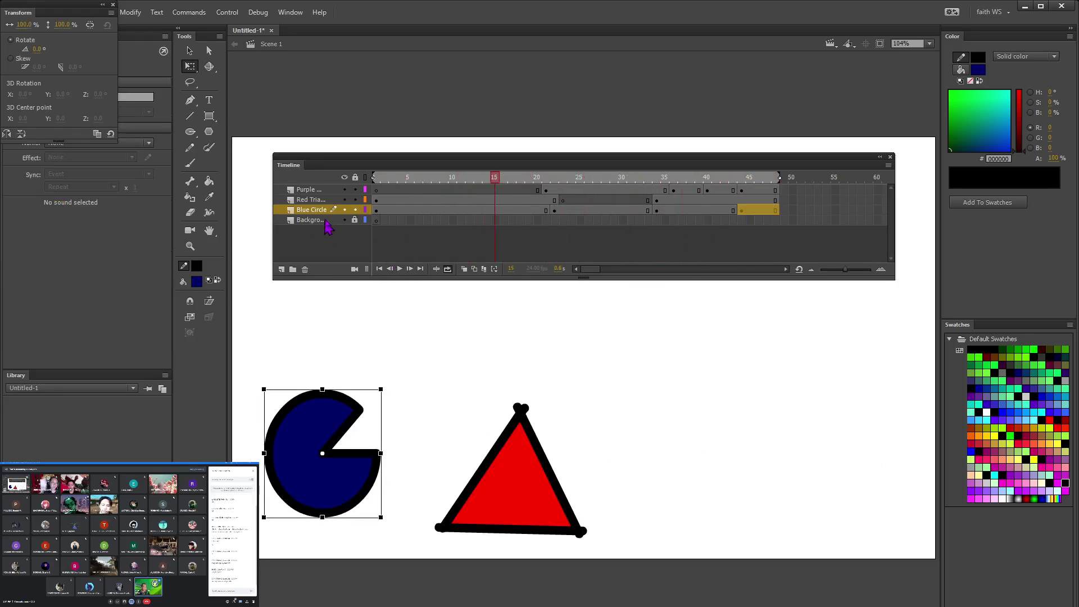
drag(311, 209, 313, 191)
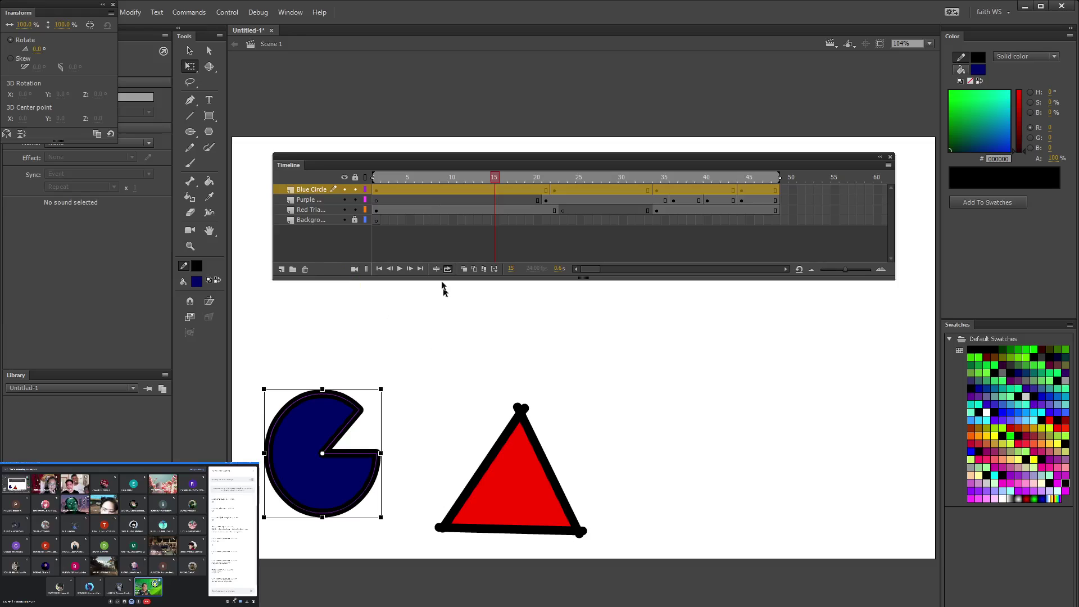
Step: Unlock the Background layer and draw a light green primitive rectangle, about 1184 by 704 px, covering the stage on frame 1
click(377, 220)
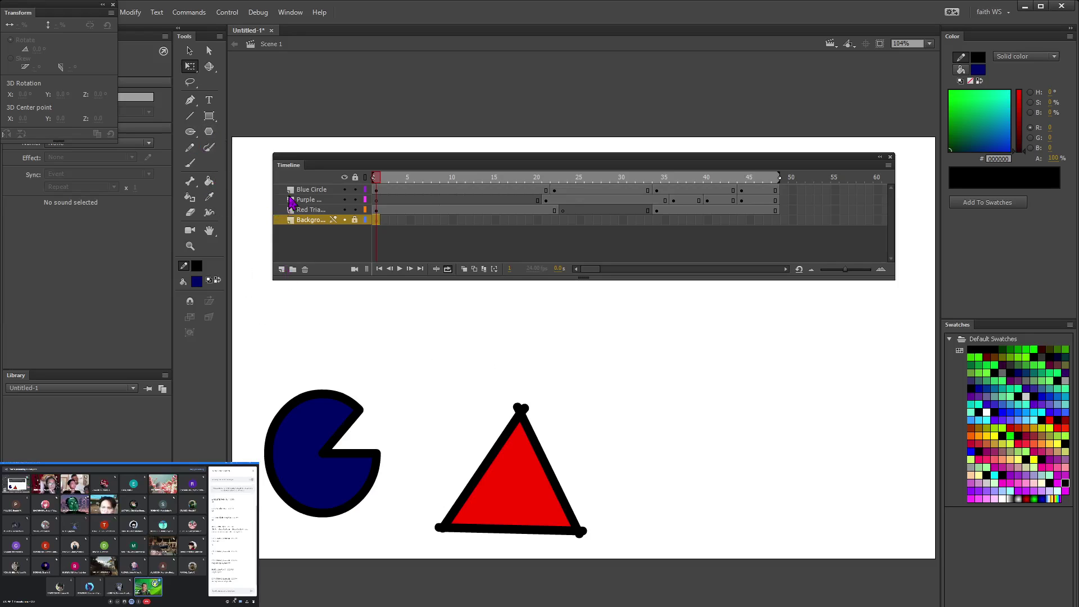
click(216, 123)
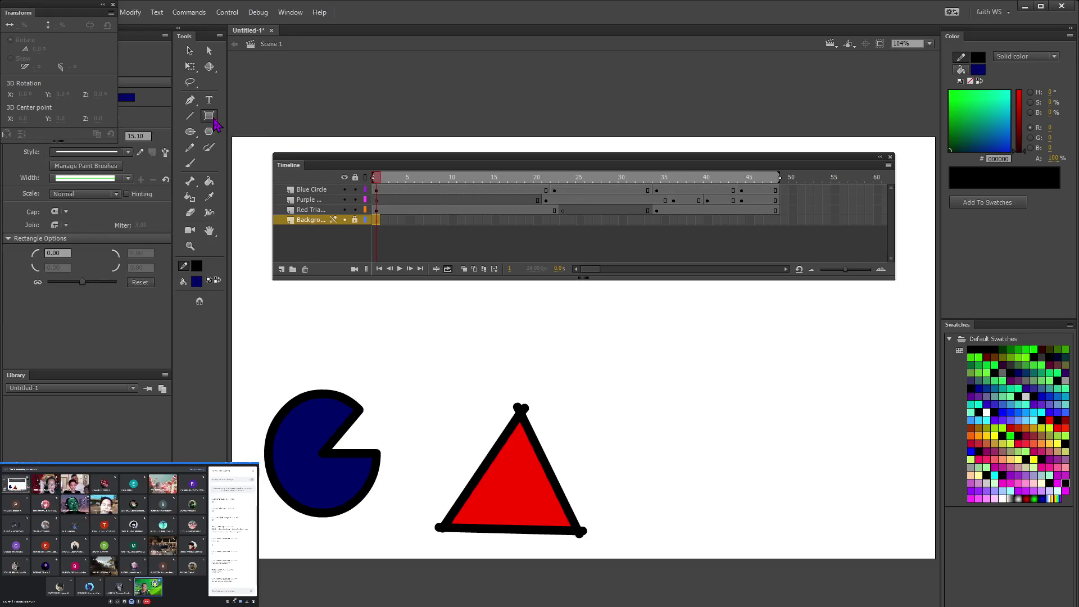
click(217, 125)
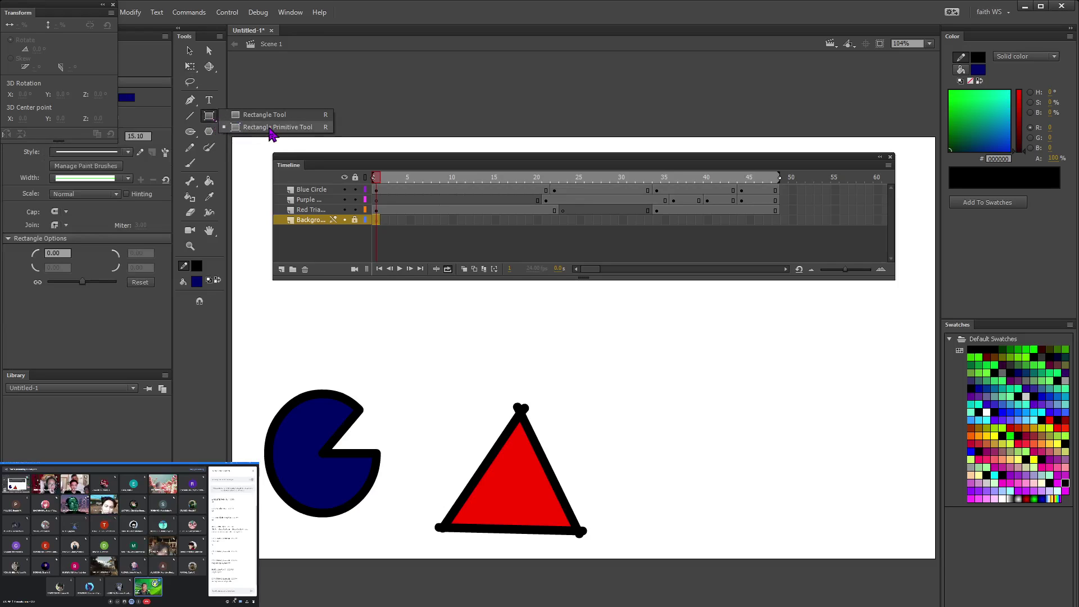
click(270, 128)
click(134, 101)
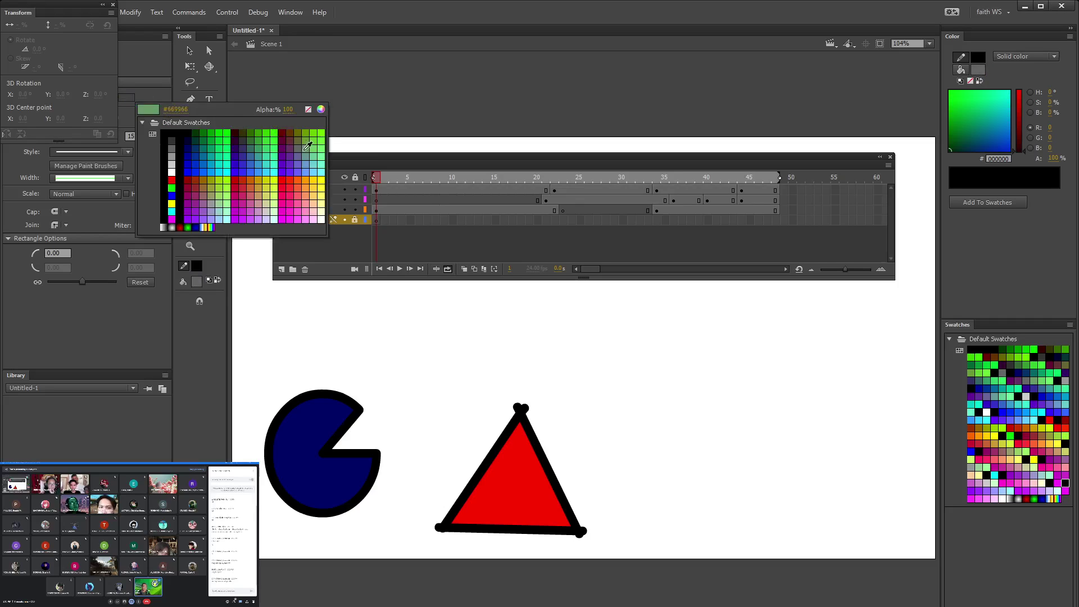
click(324, 145)
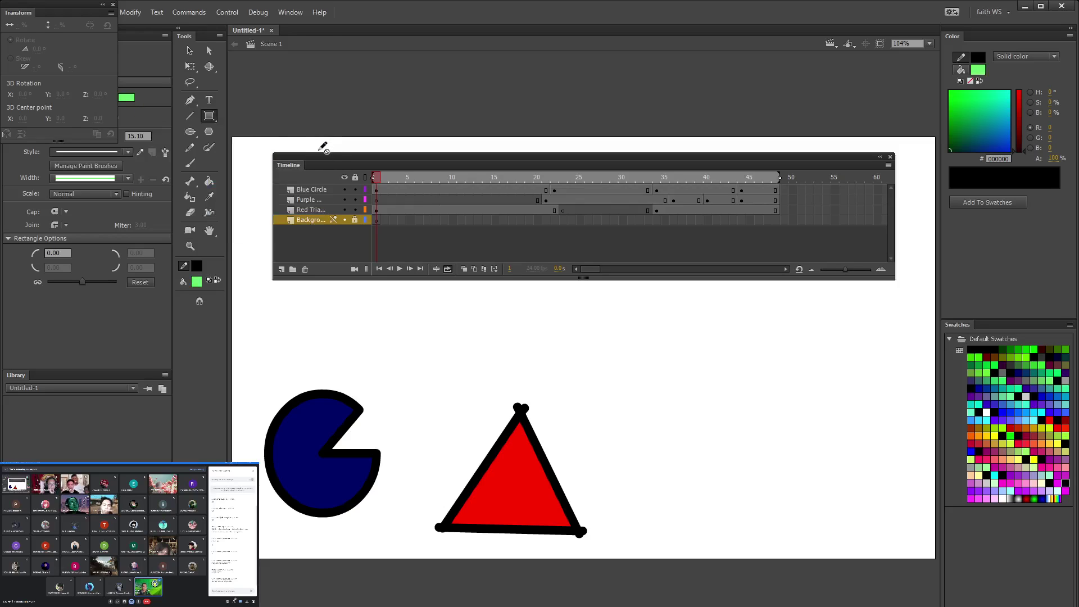
click(241, 139)
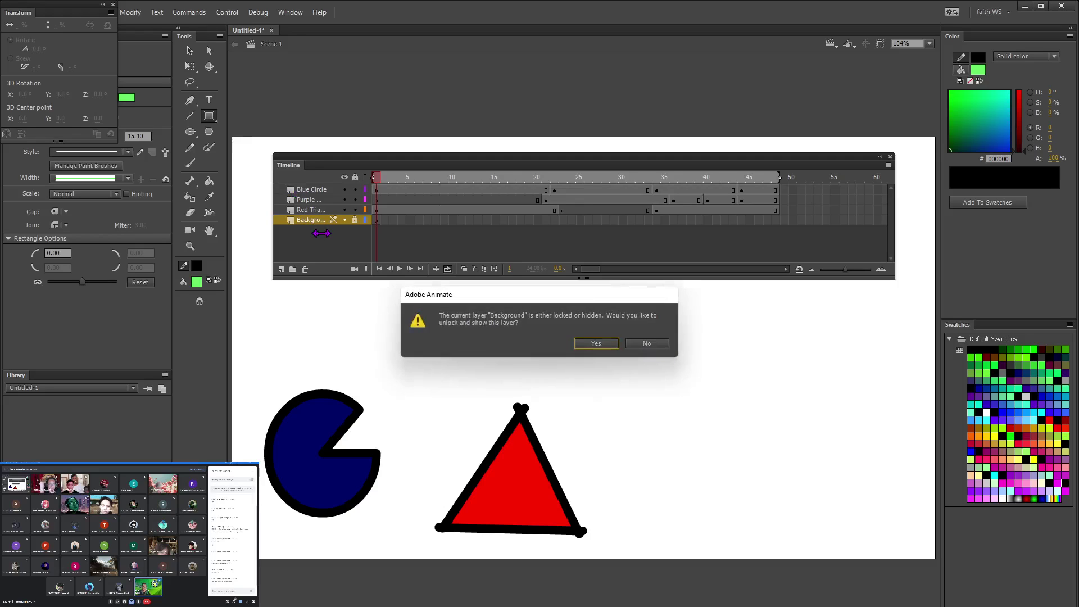
click(604, 344)
mouse_move(235, 141)
mouse_down()
mouse_move(273, 193)
mouse_move(793, 464)
mouse_move(937, 562)
mouse_up()
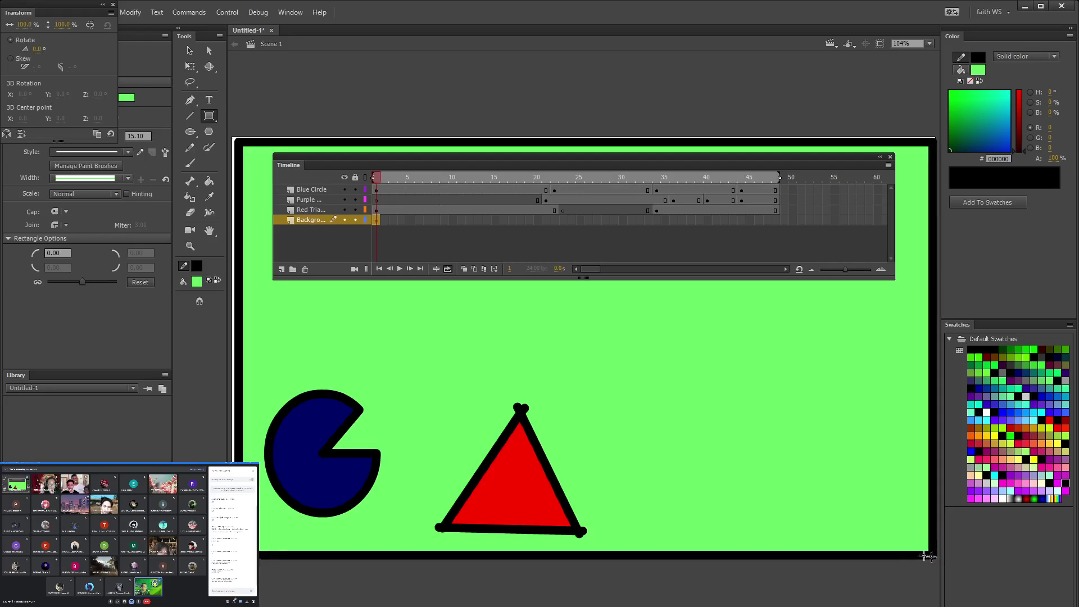
Step: Extend the Background layer's frames to frame 48
click(775, 220)
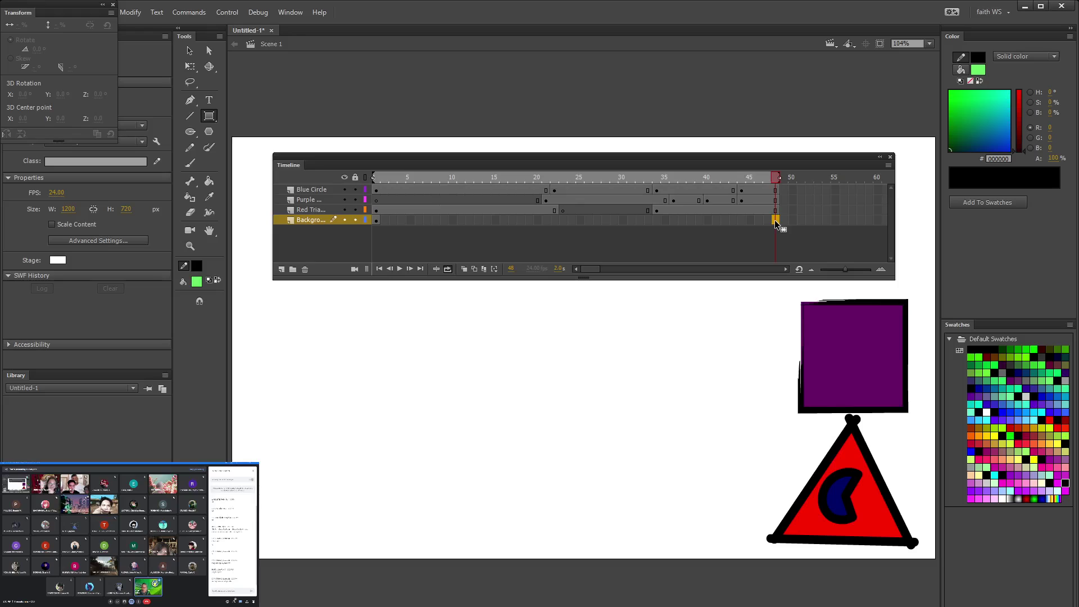
key(F5)
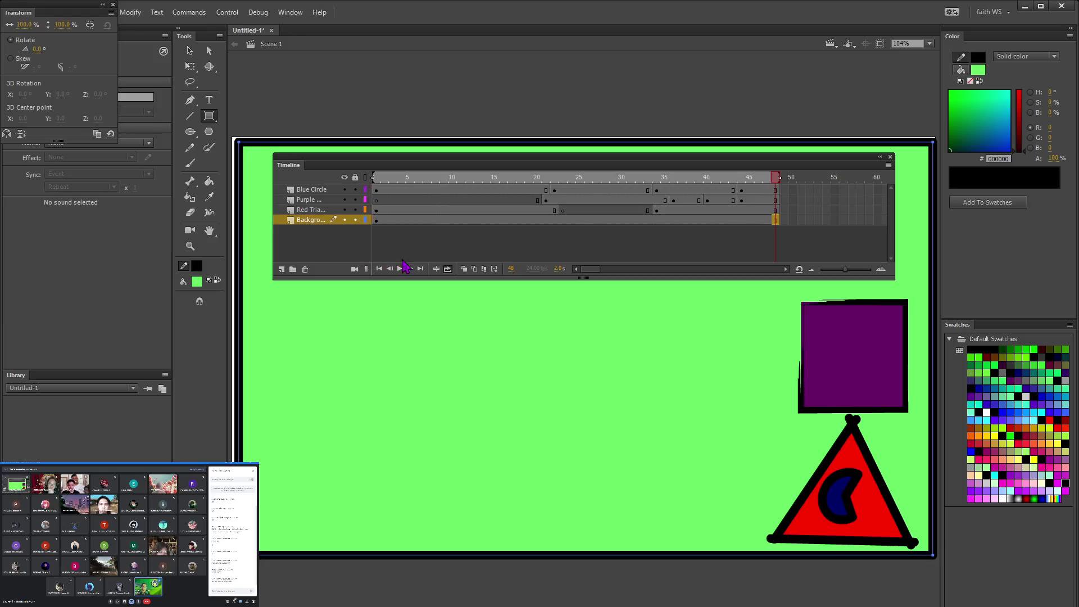
Step: Add a Background keyframe at frame 20 and change the rectangle's fill to light orange
drag(779, 183, 539, 198)
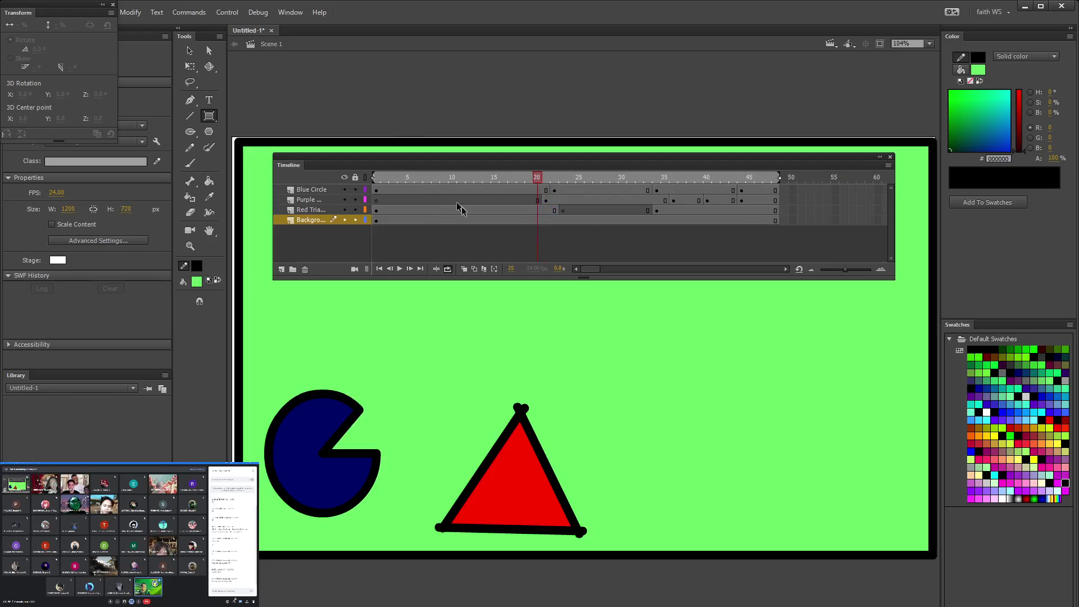
click(537, 220)
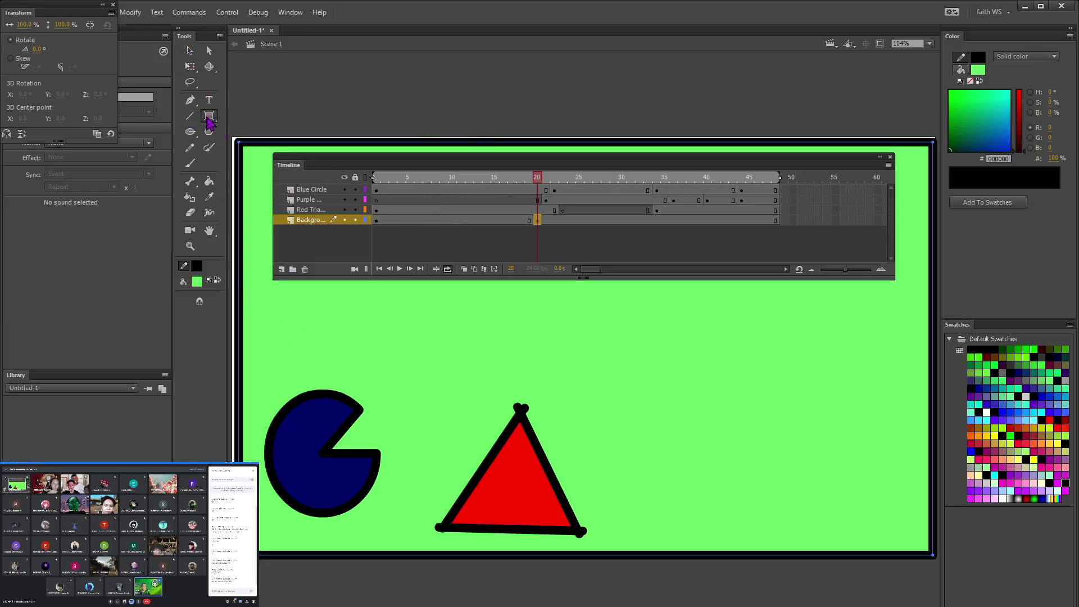
click(113, 6)
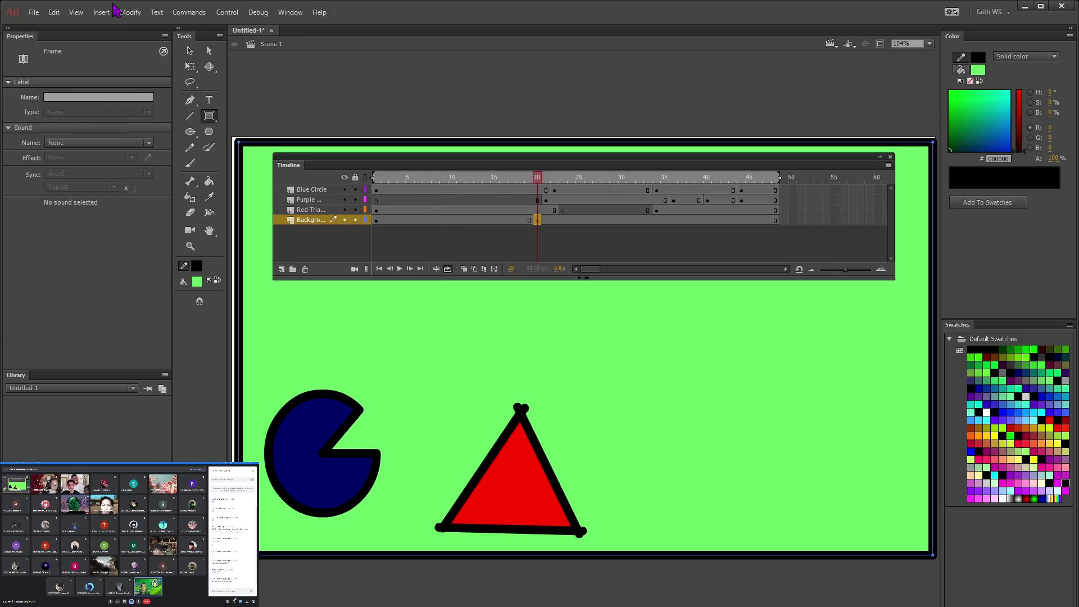
click(189, 50)
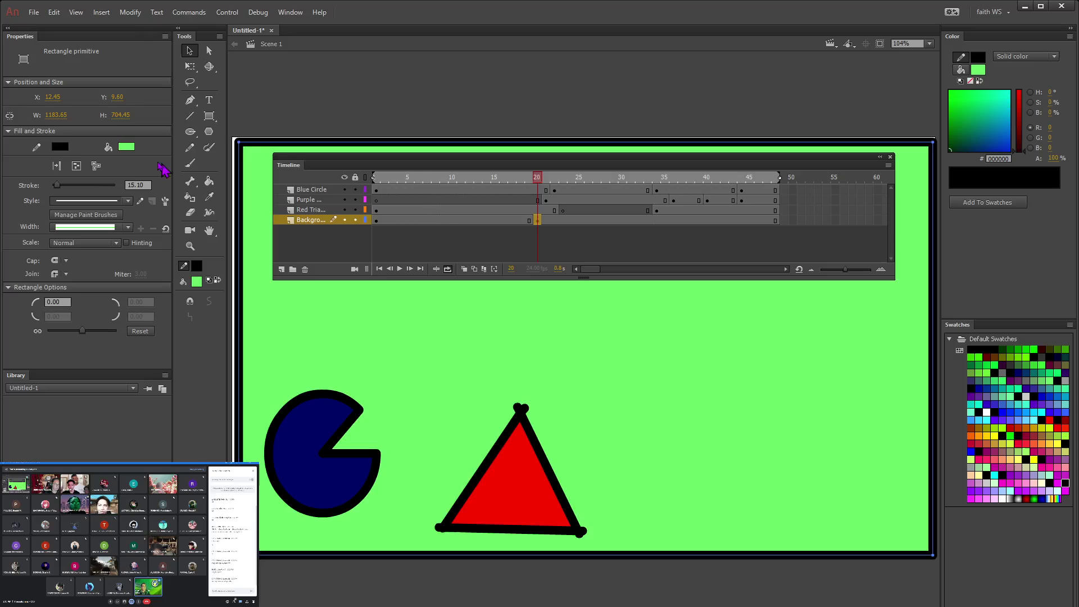
click(131, 145)
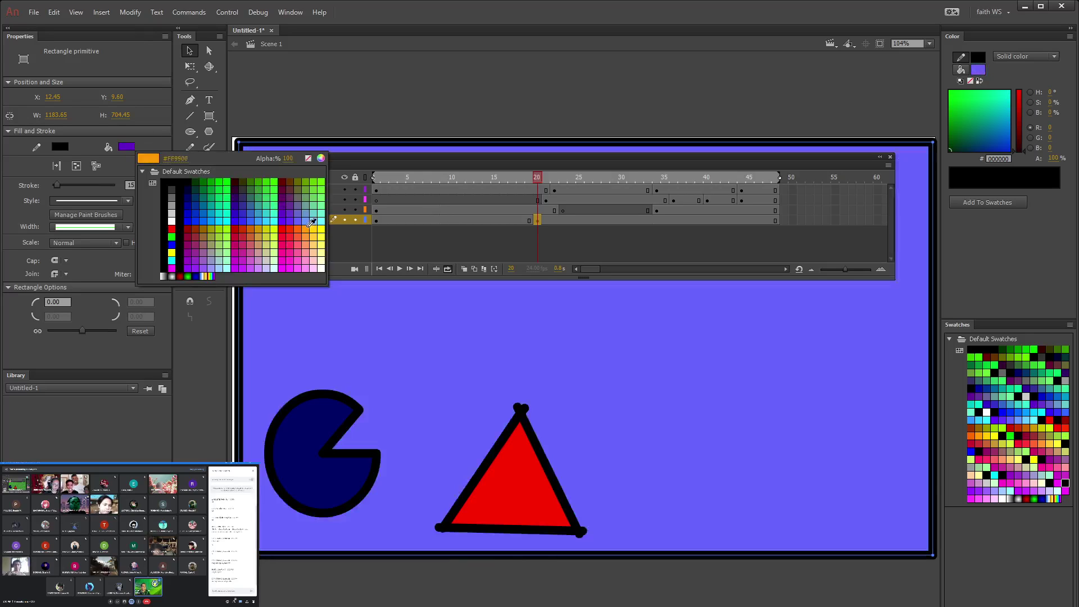
click(306, 245)
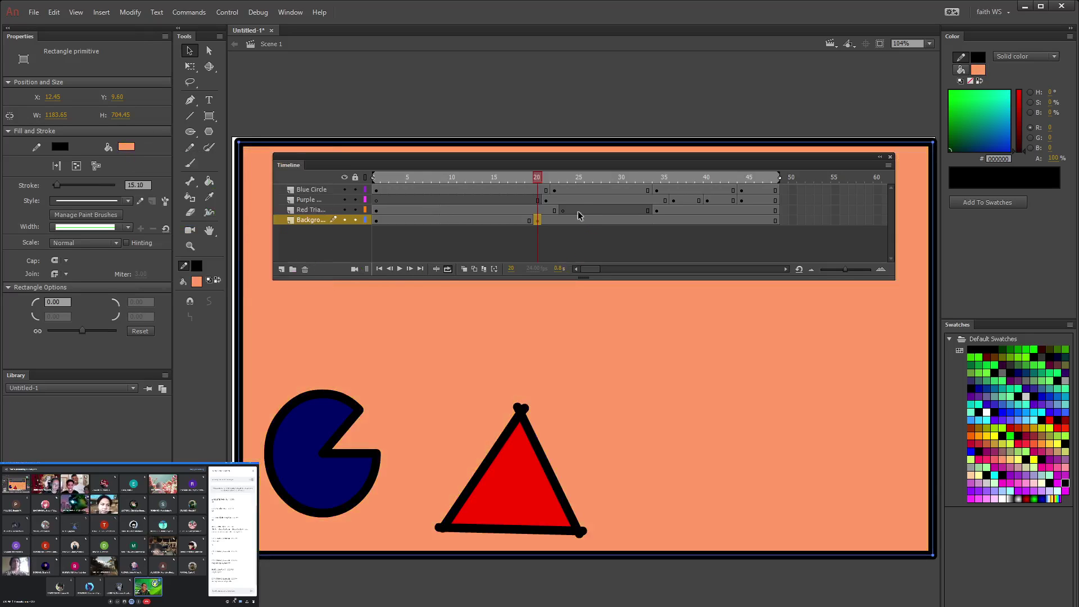
Step: Add a Background keyframe at frame 34 and change the rectangle's fill to light mauve
mouse_move(537, 177)
mouse_down()
mouse_move(515, 180)
mouse_move(548, 181)
mouse_move(537, 180)
mouse_up()
click(655, 220)
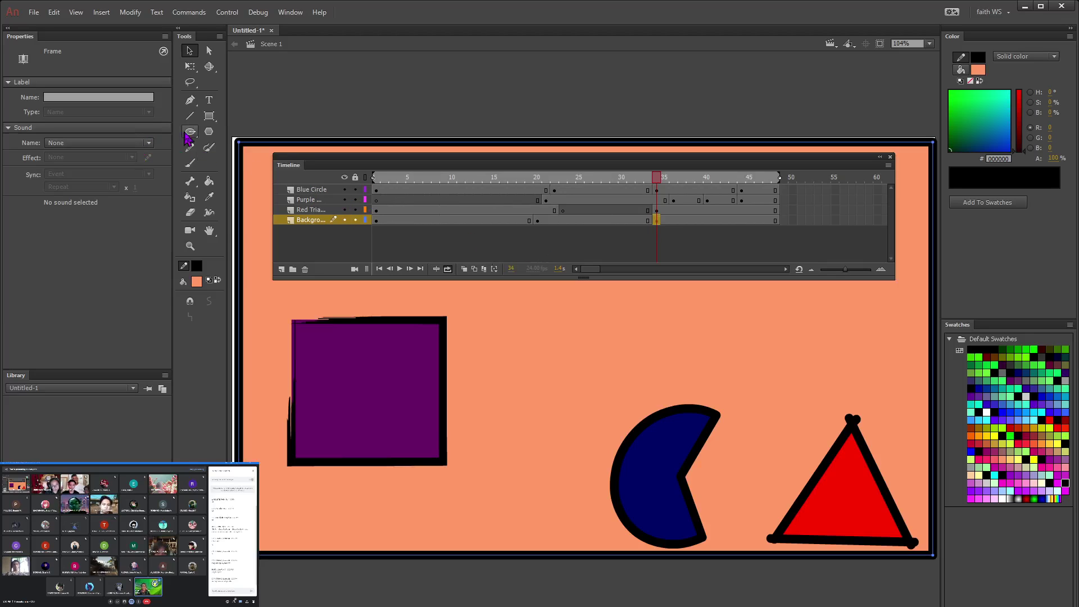
click(561, 346)
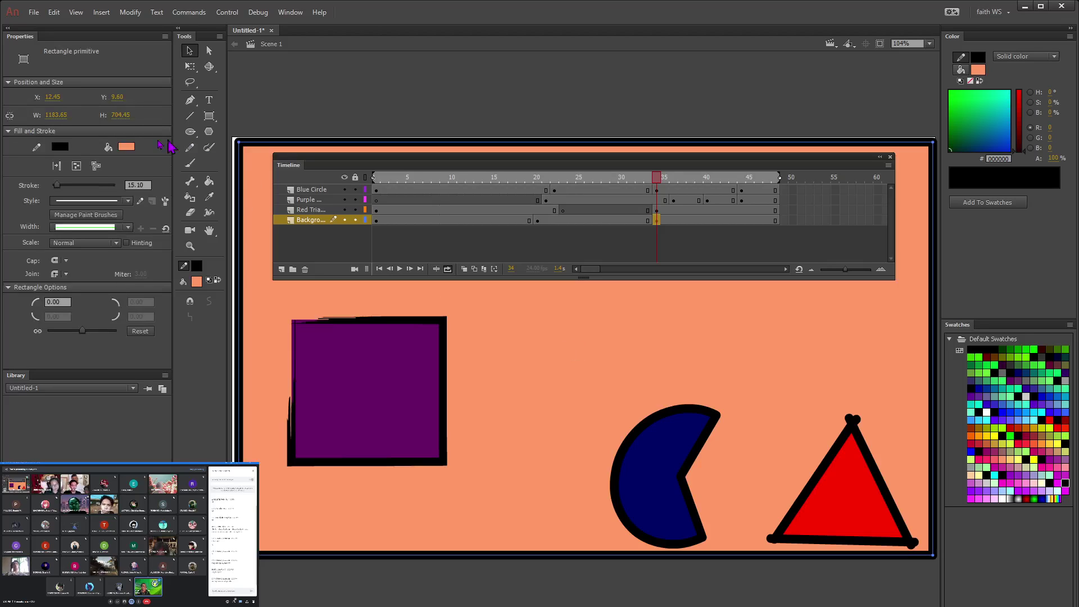
click(127, 147)
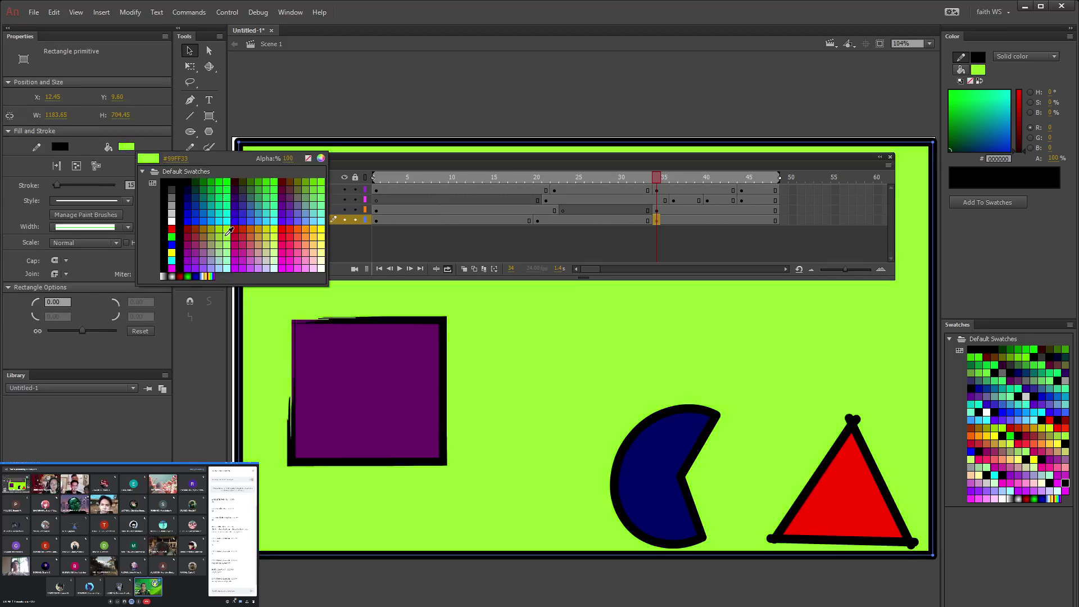
click(260, 260)
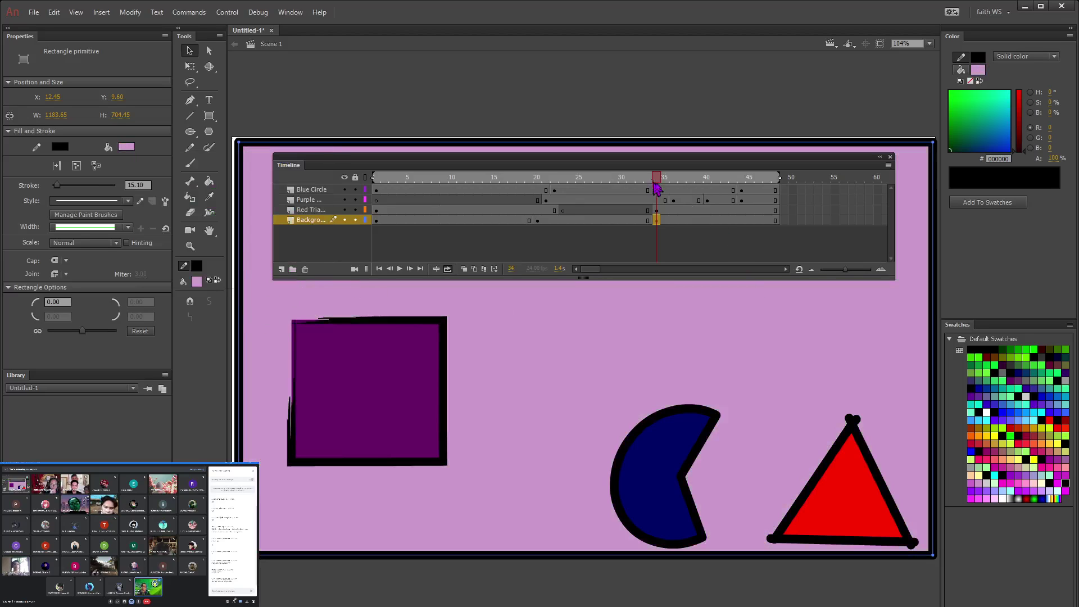
Step: Add a Background keyframe at frame 44 and change the rectangle's fill to bright violet
drag(657, 186, 737, 196)
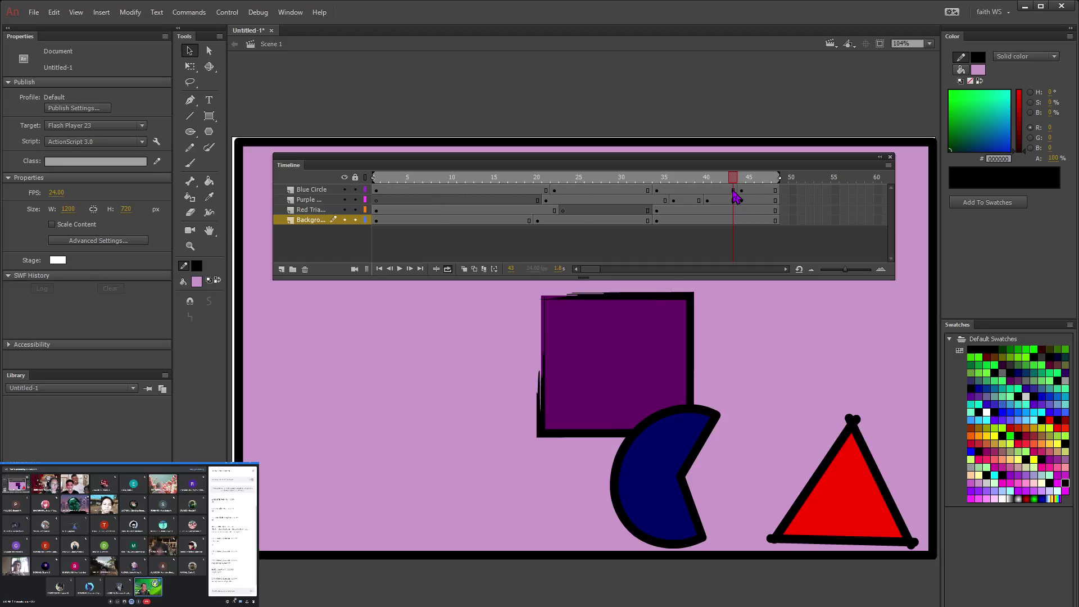
drag(740, 194, 742, 196)
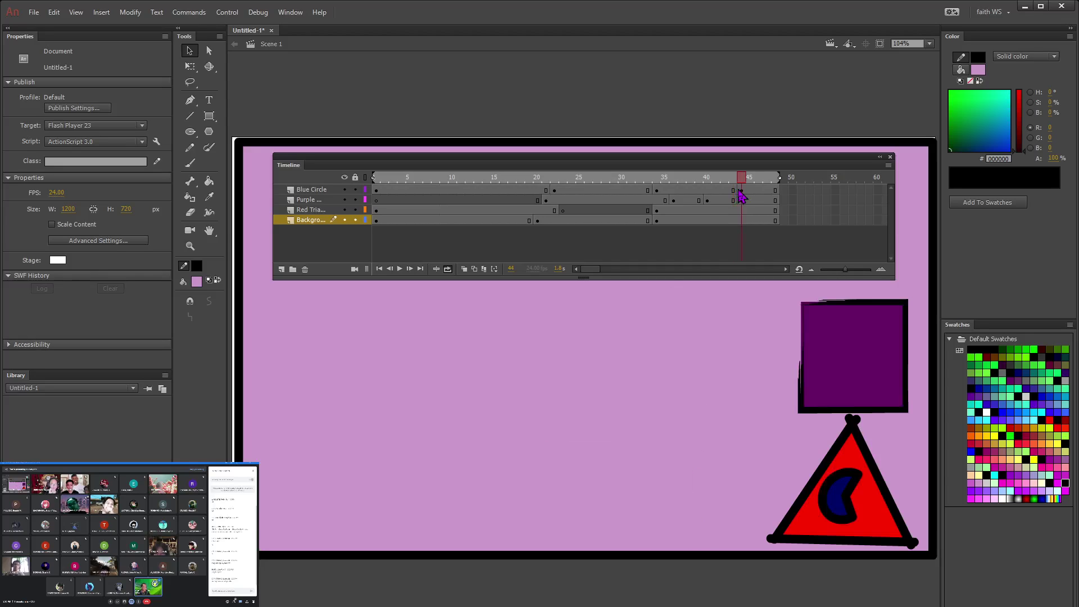
click(742, 222)
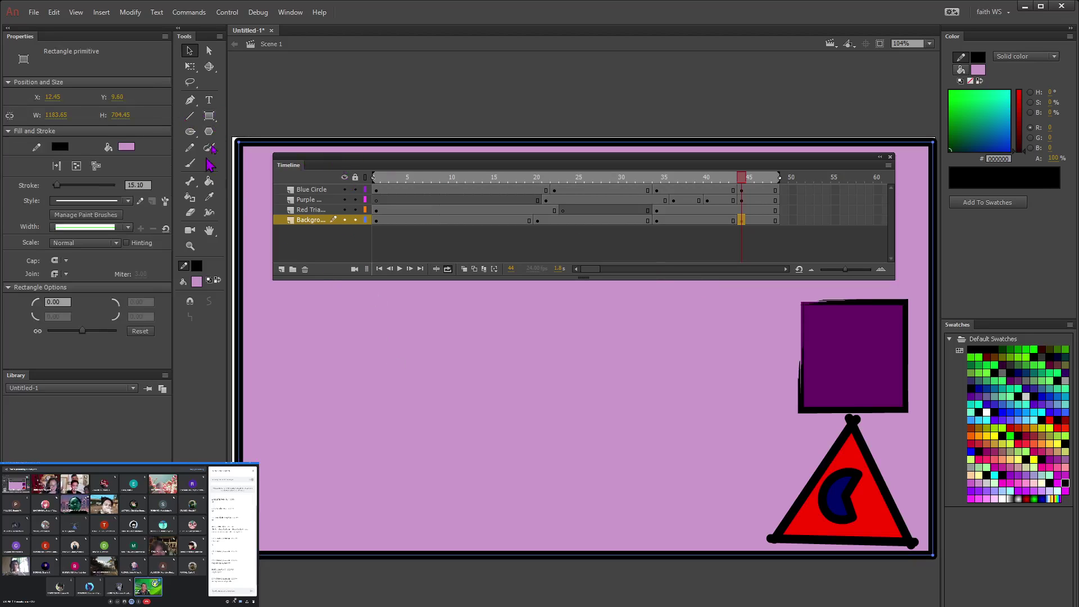
click(127, 148)
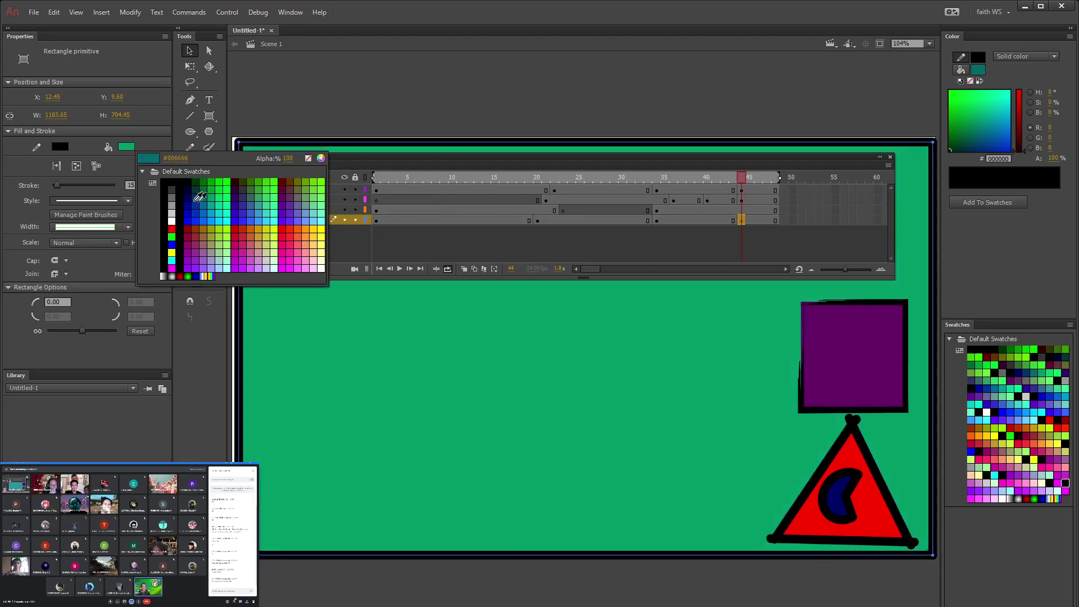
click(191, 267)
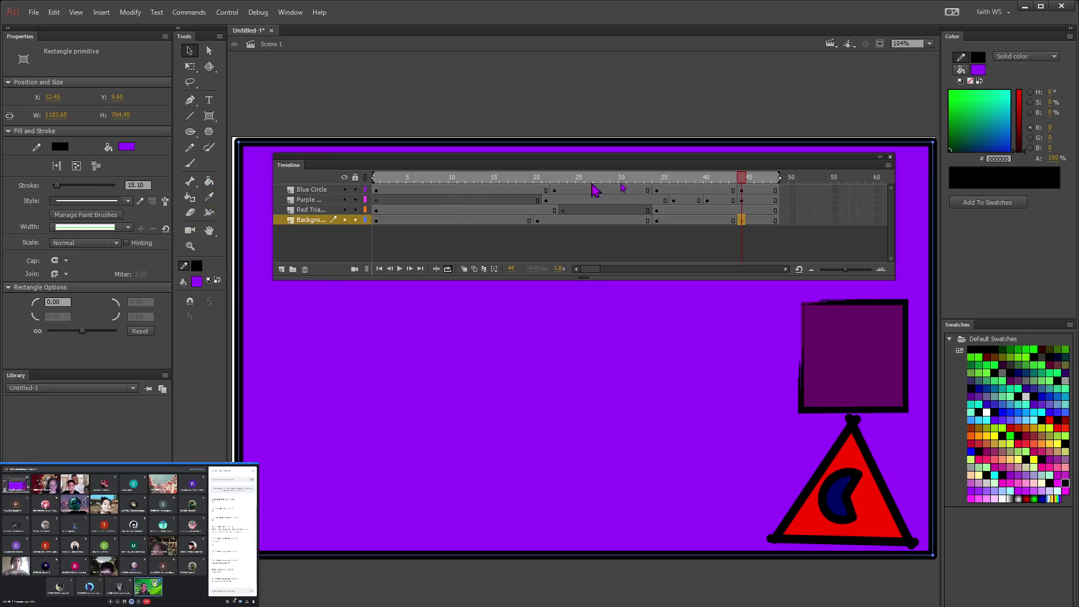
Step: Return to frame 1 to play the animation and dock the Timeline above the stage
drag(743, 181, 374, 179)
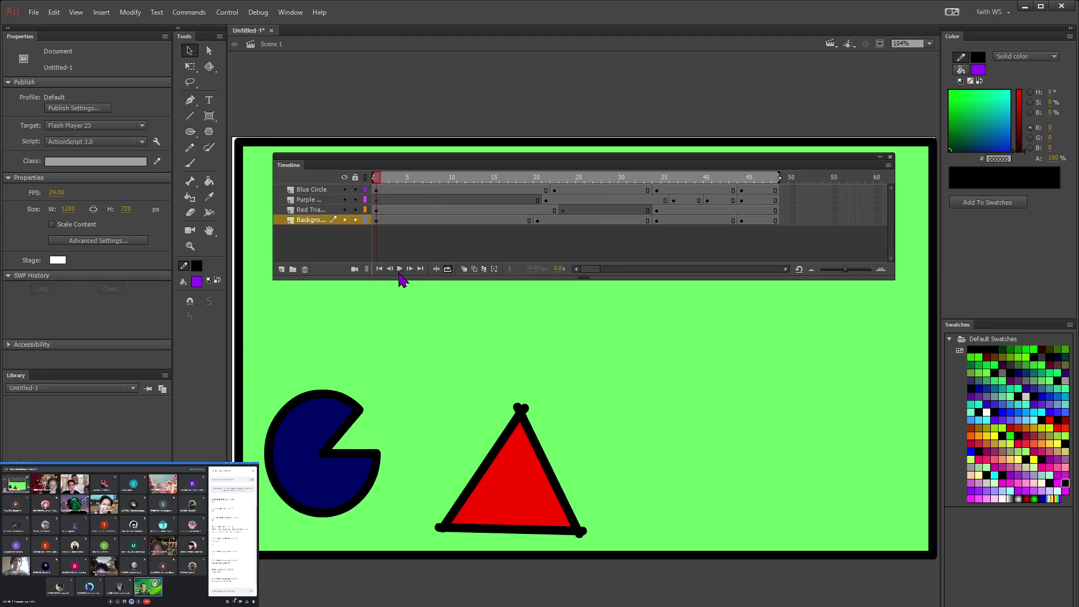
drag(477, 166, 458, 34)
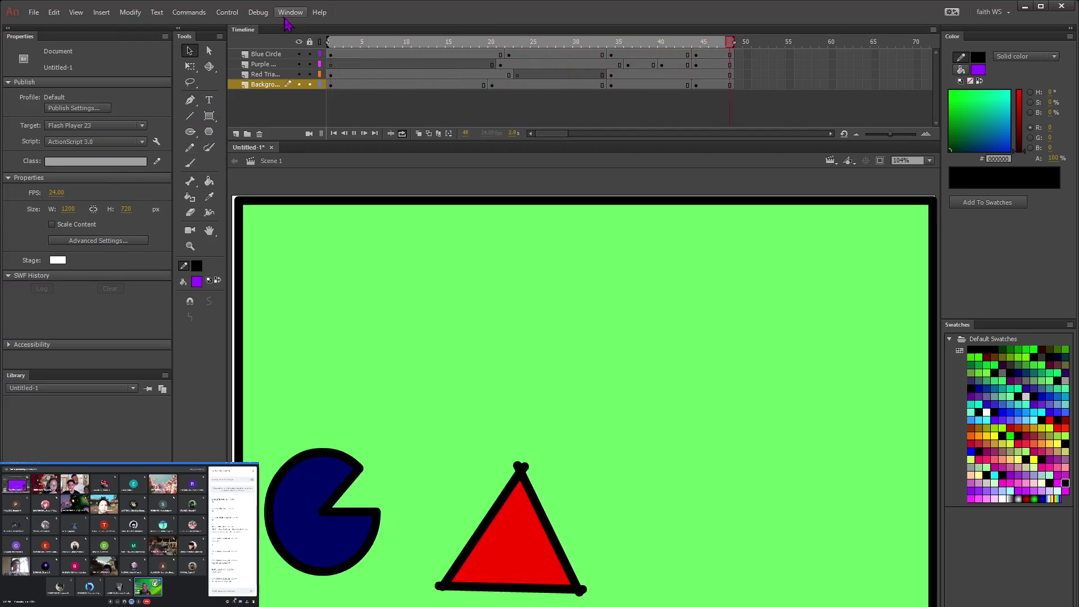
click(289, 13)
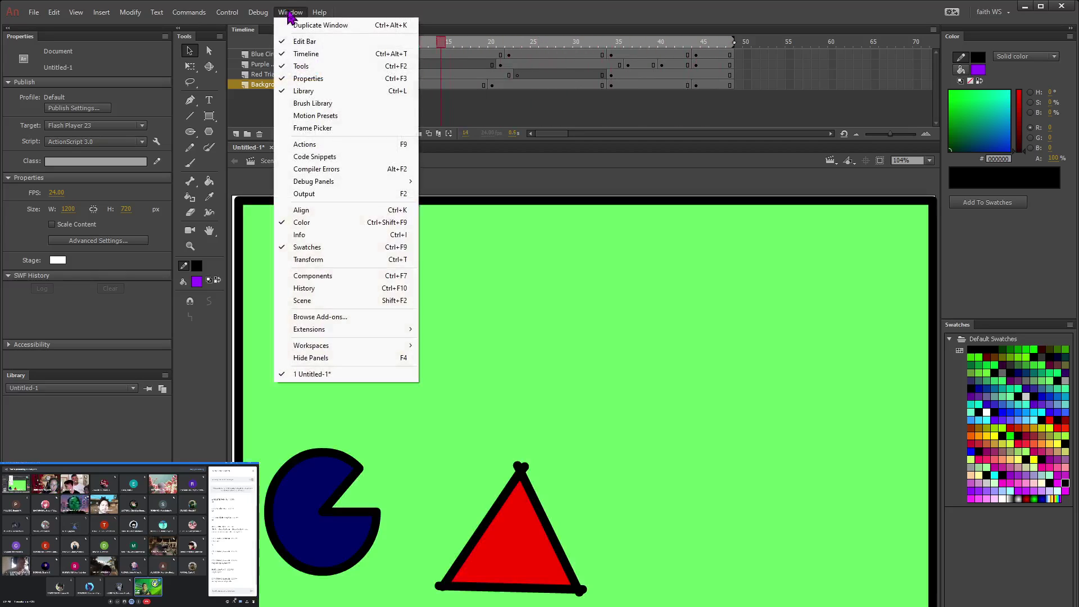
click(289, 13)
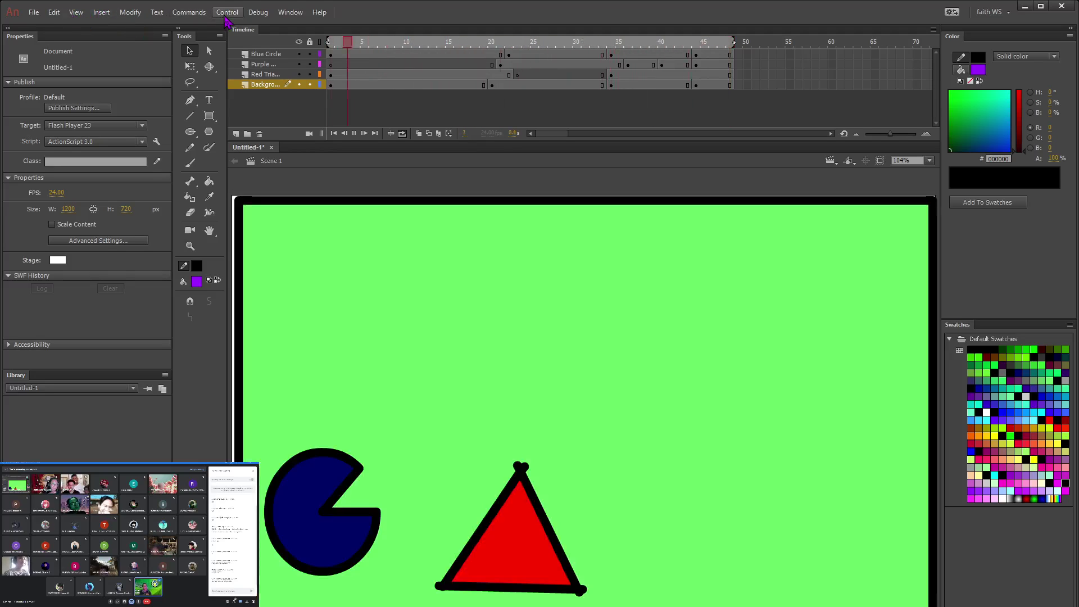
click(186, 13)
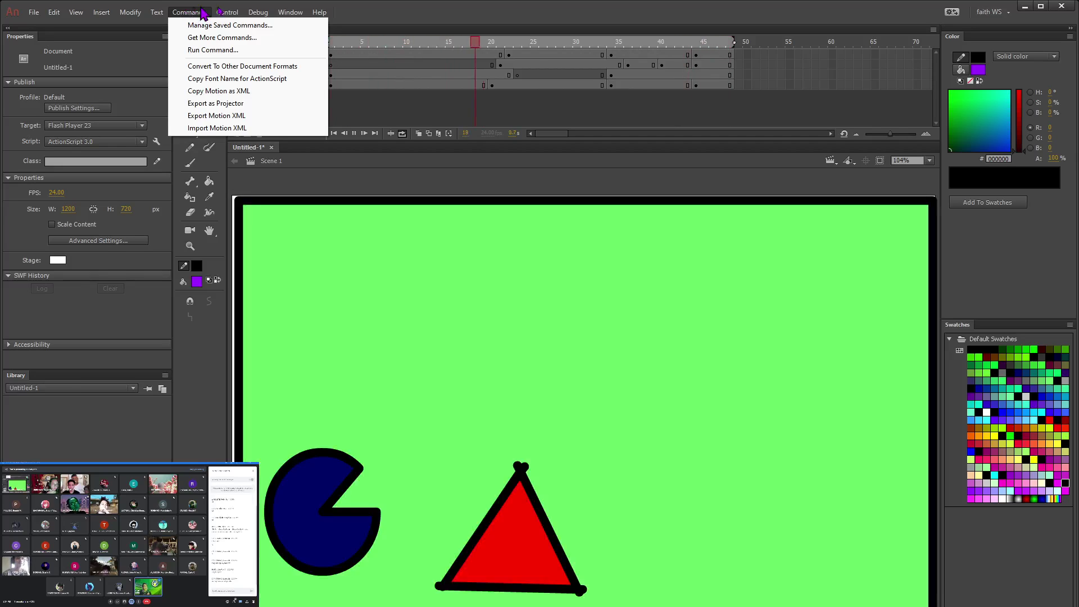
mouse_move(227, 13)
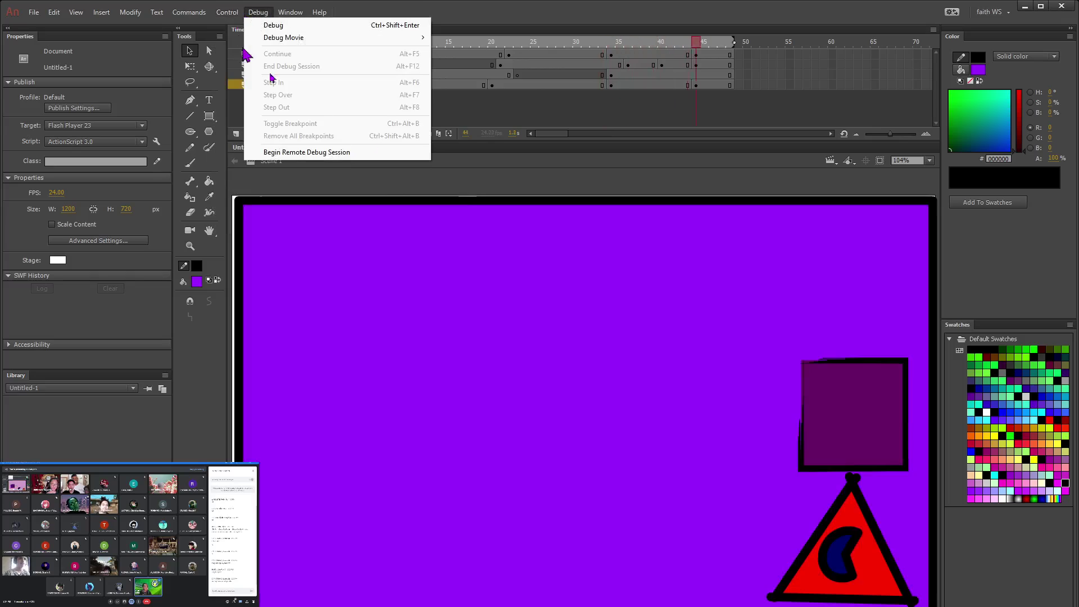
Step: Play the looping animation on the stage, stop it, and test the movie in a separate preview window
click(418, 187)
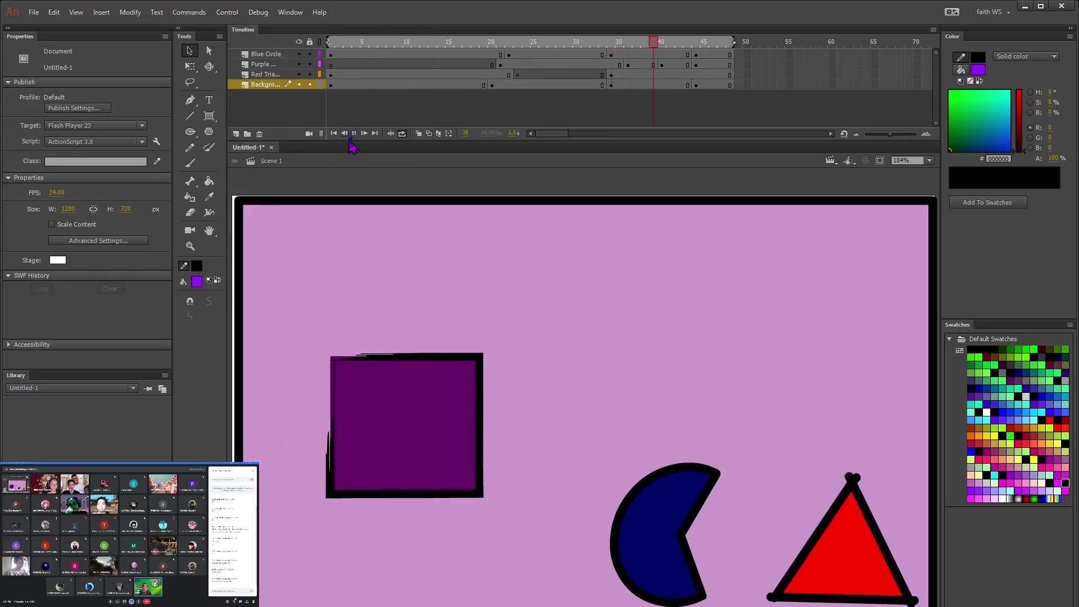
click(354, 135)
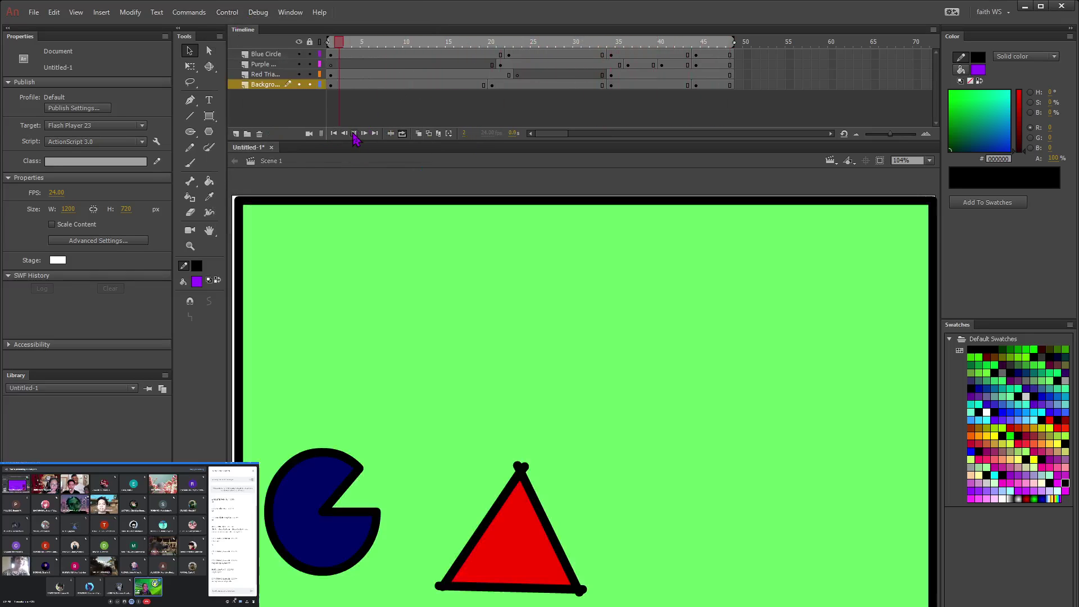
click(227, 12)
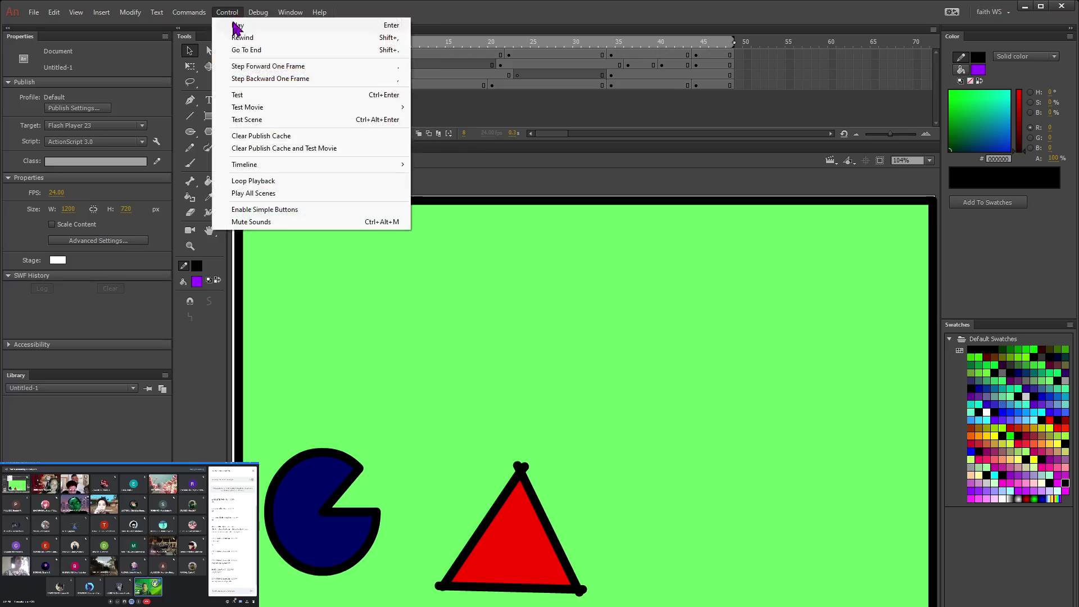
mouse_move(255, 108)
click(596, 106)
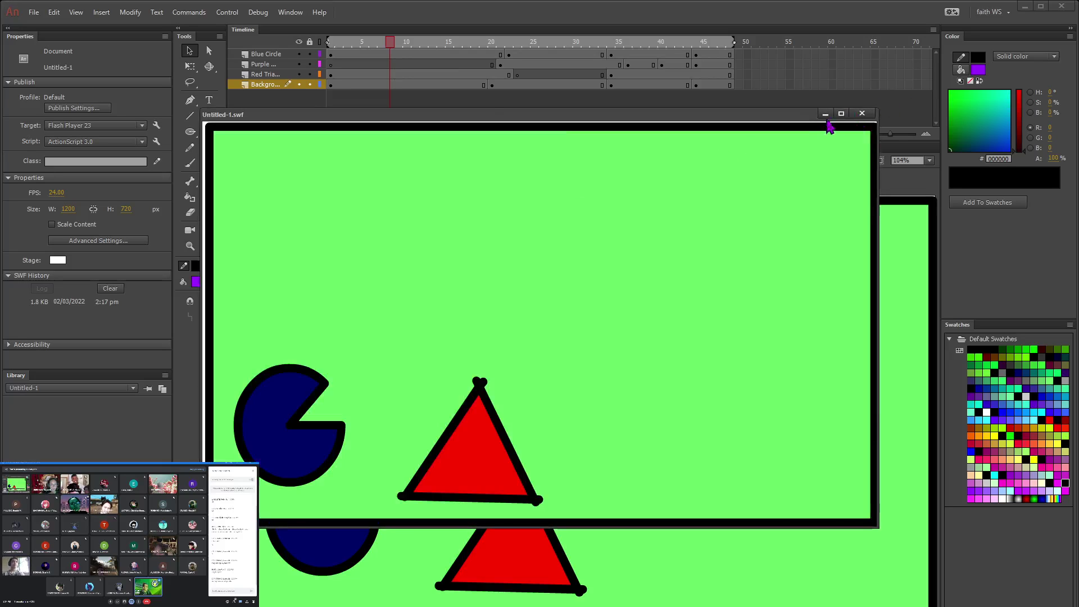
Step: Compare the running test movie with the timeline frames up to the last one, and close the preview window
key(super+d)
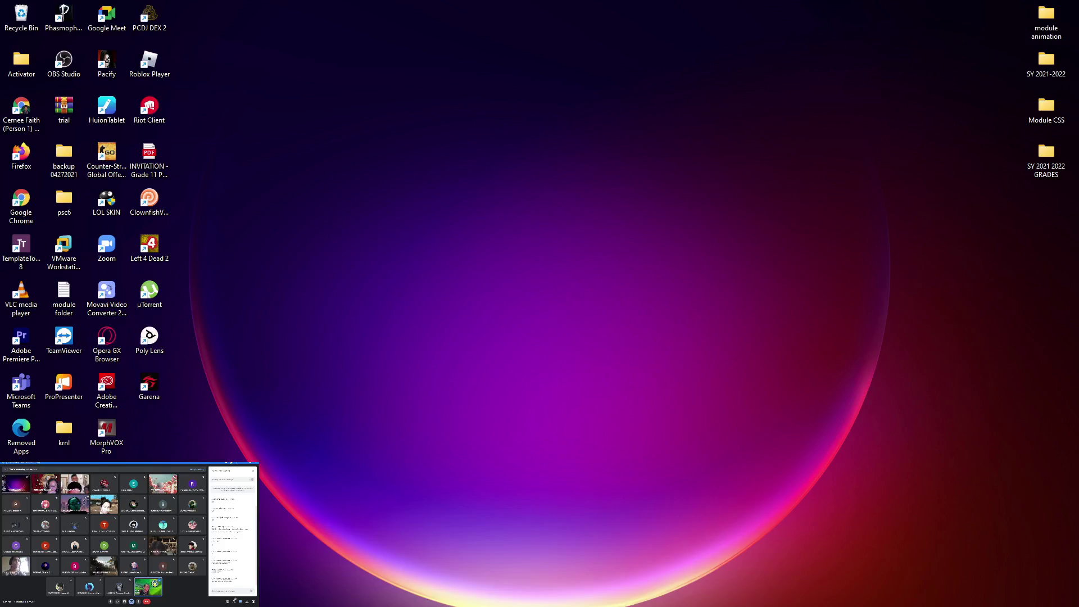
key(super+d)
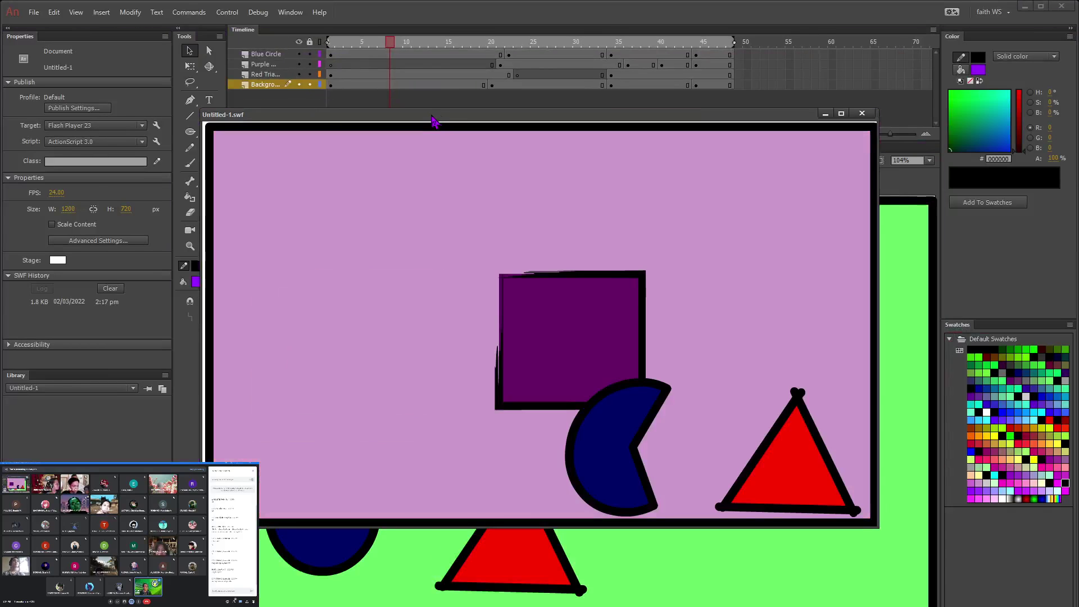
drag(434, 118, 346, 127)
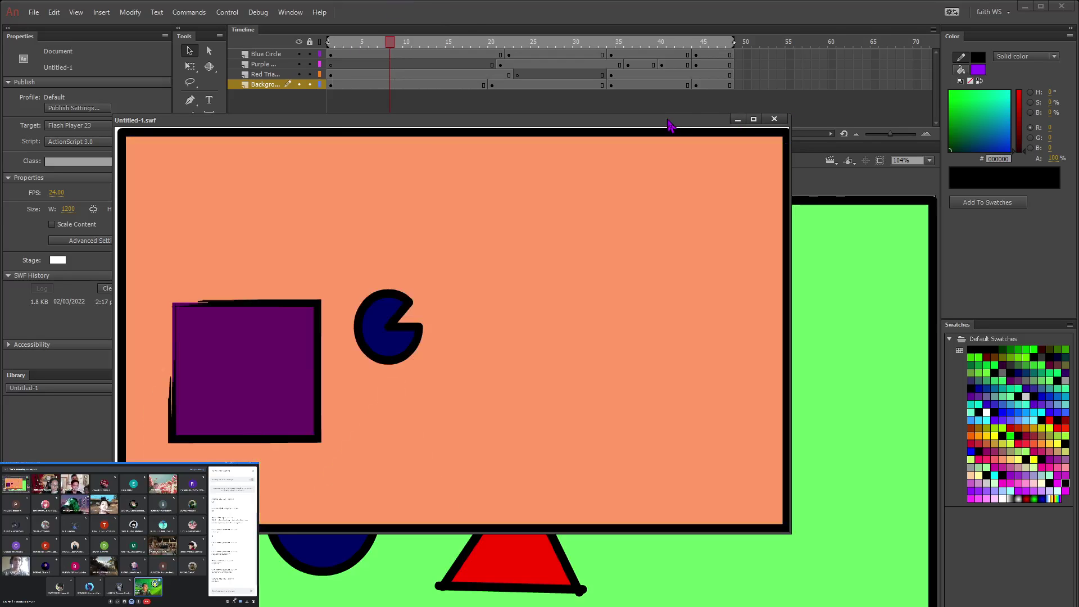
drag(670, 119, 725, 233)
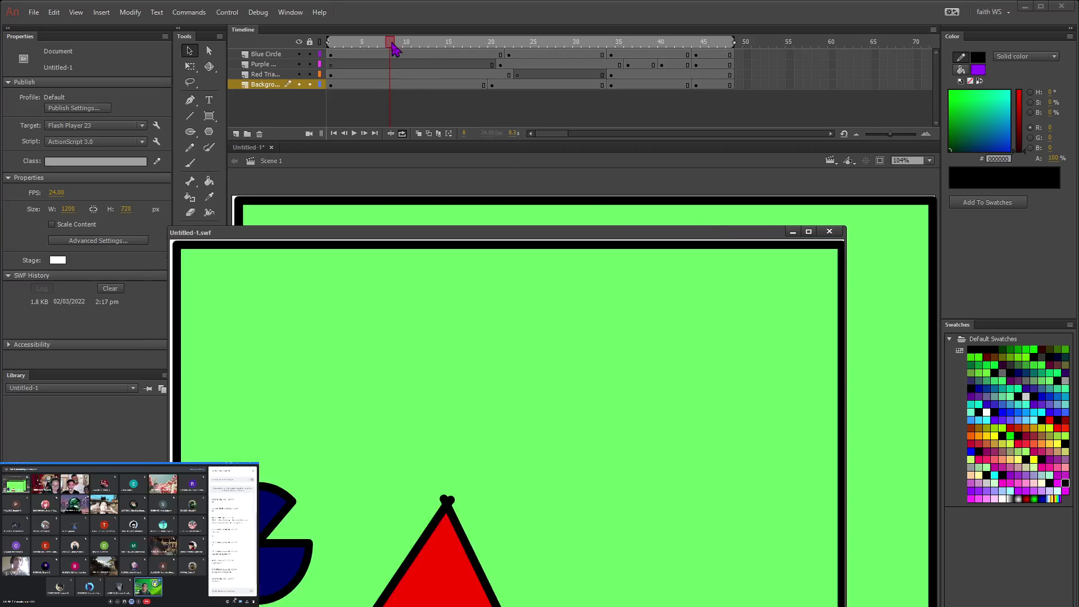
click(501, 85)
drag(537, 56, 730, 56)
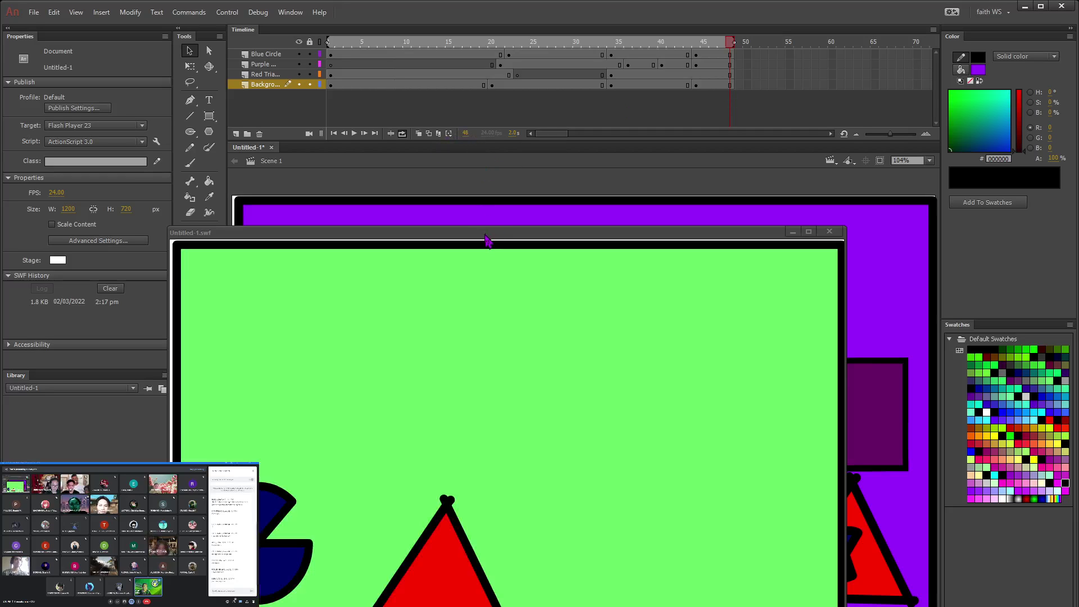
drag(486, 239, 476, 107)
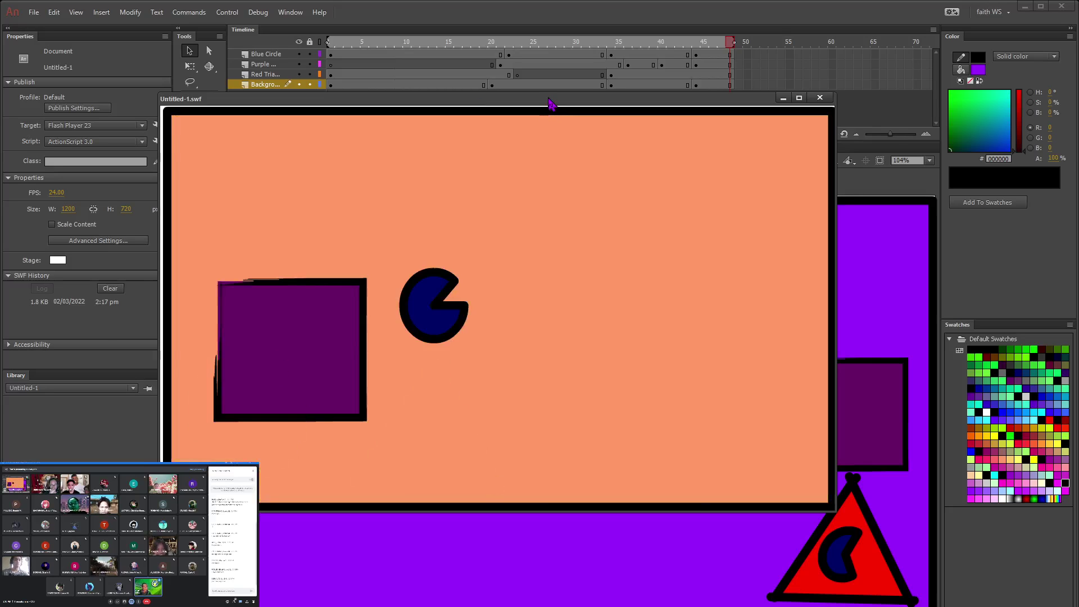
drag(549, 100, 537, 239)
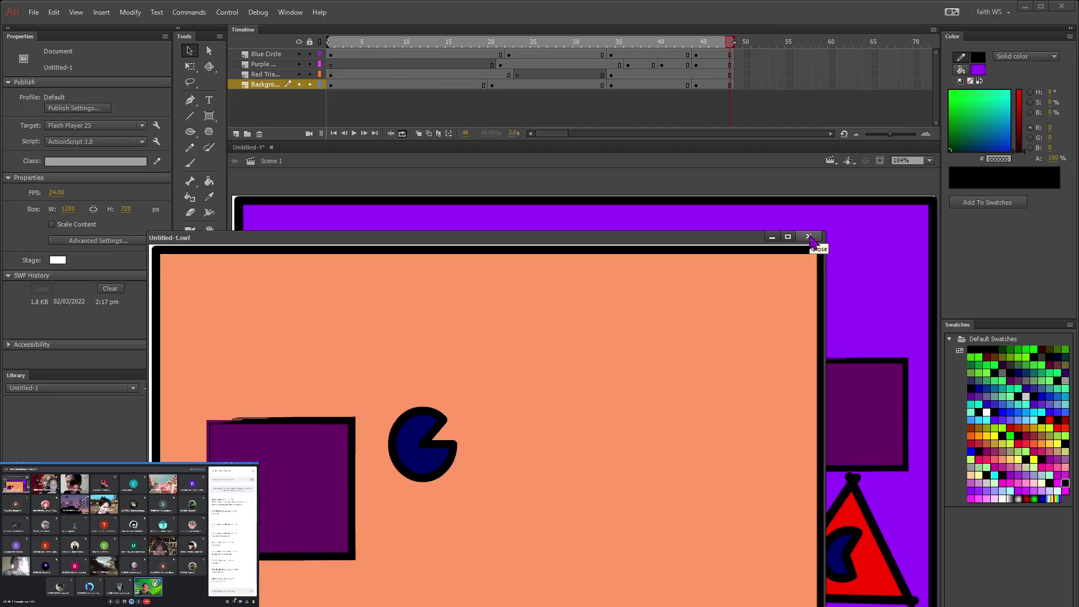
click(809, 237)
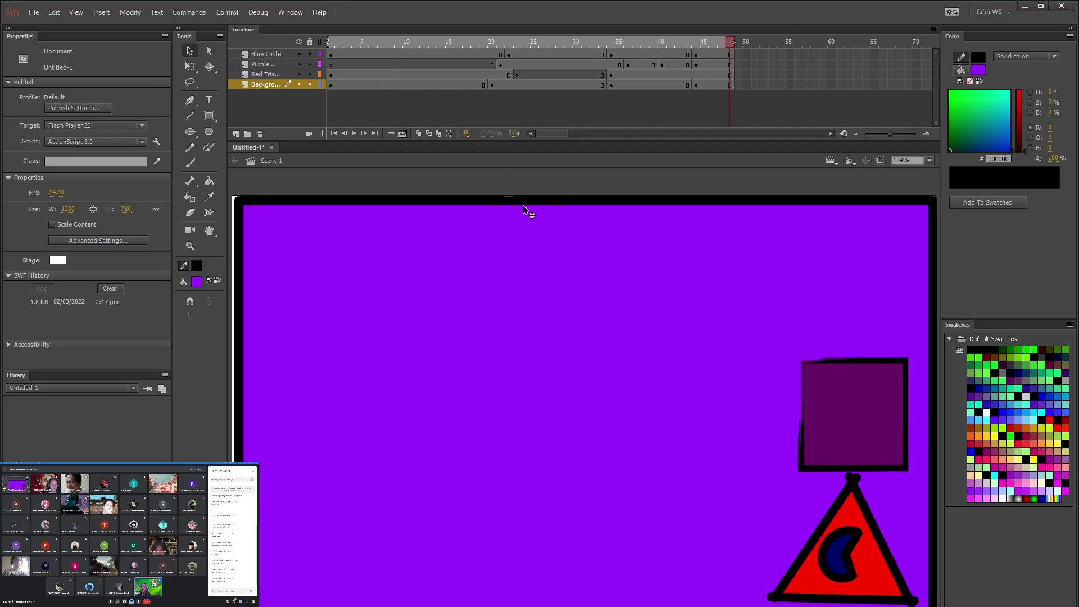
Step: Add a new layer above Blue Circle, check its frame span, and return to frame 1
click(268, 56)
click(236, 134)
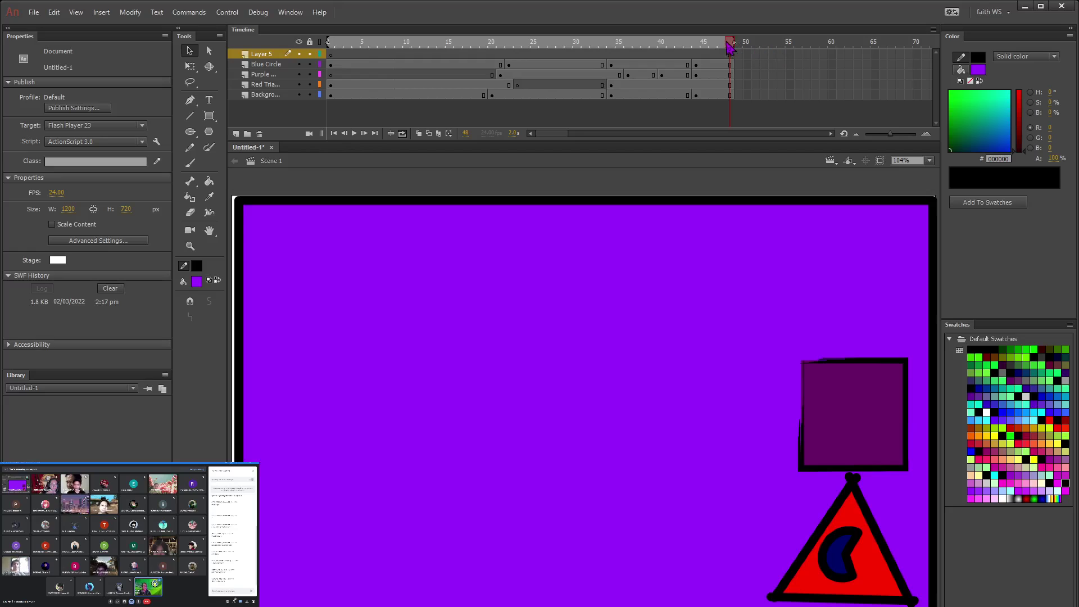
drag(730, 44, 331, 64)
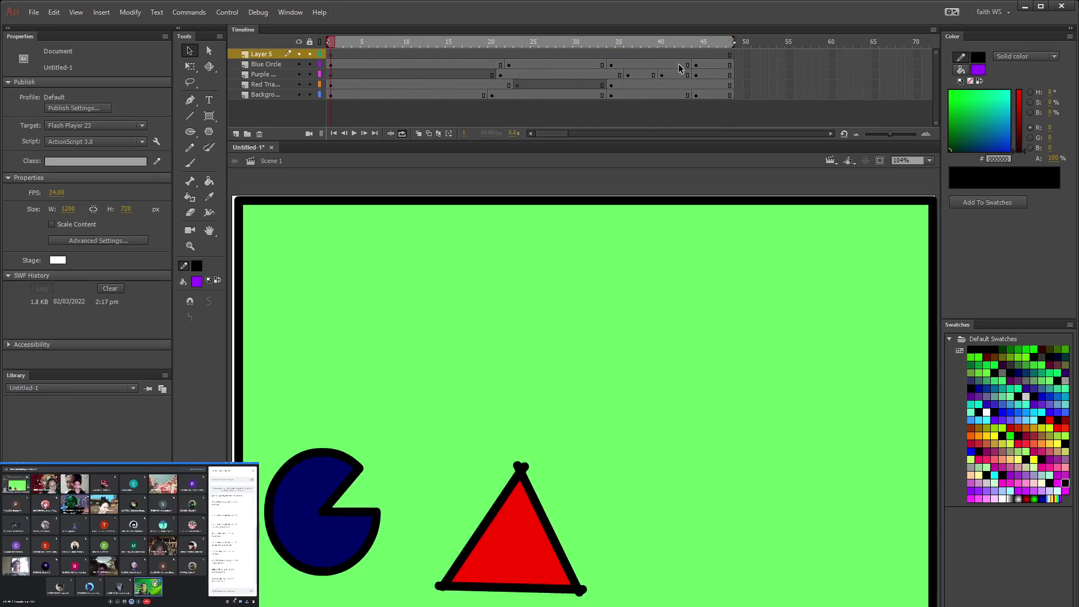
click(729, 54)
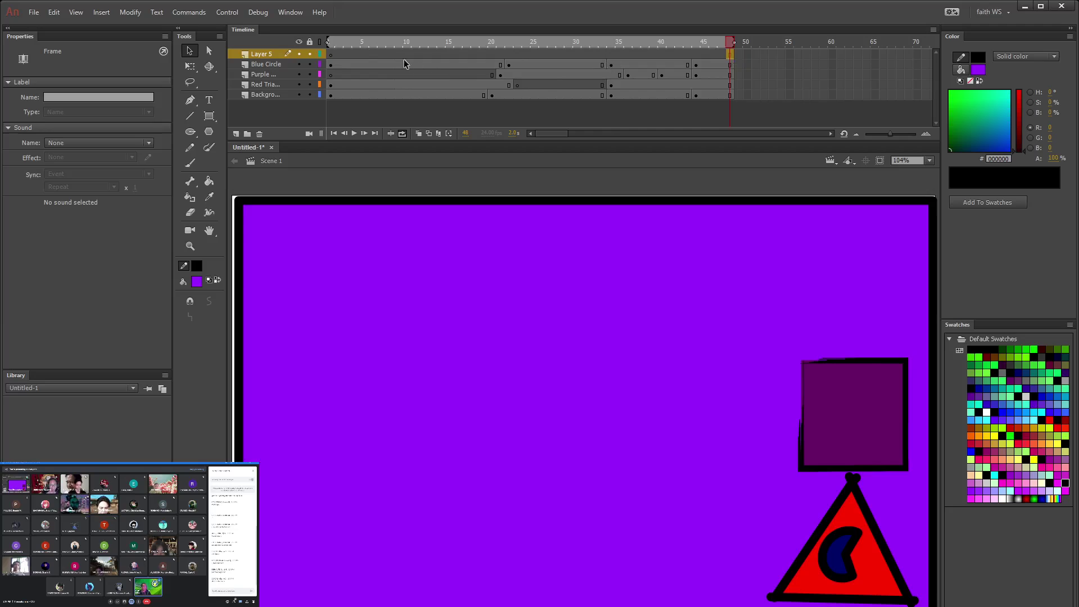
click(381, 55)
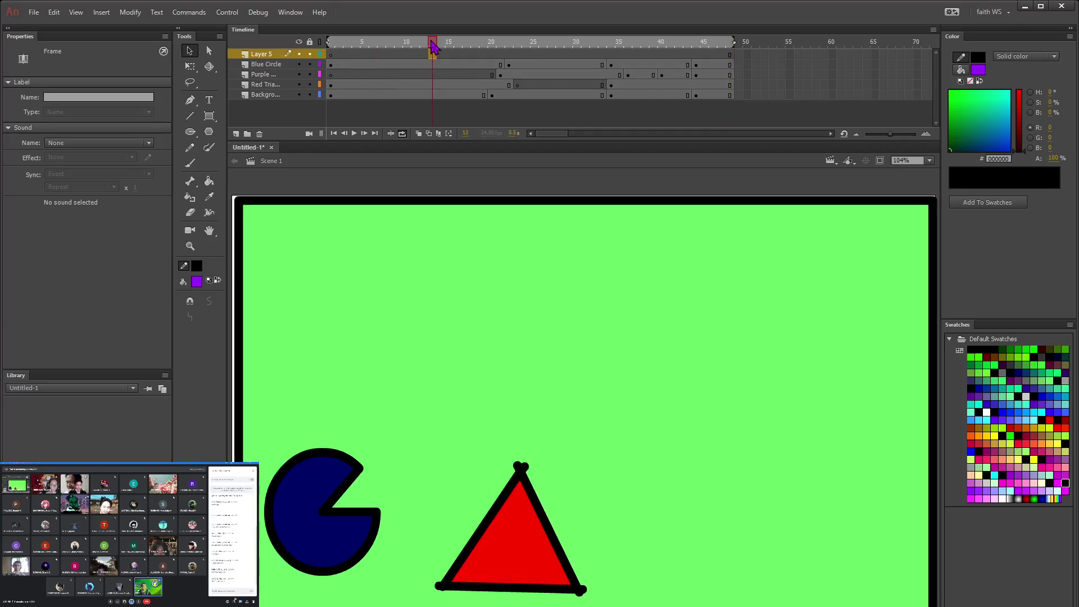
drag(436, 44, 330, 47)
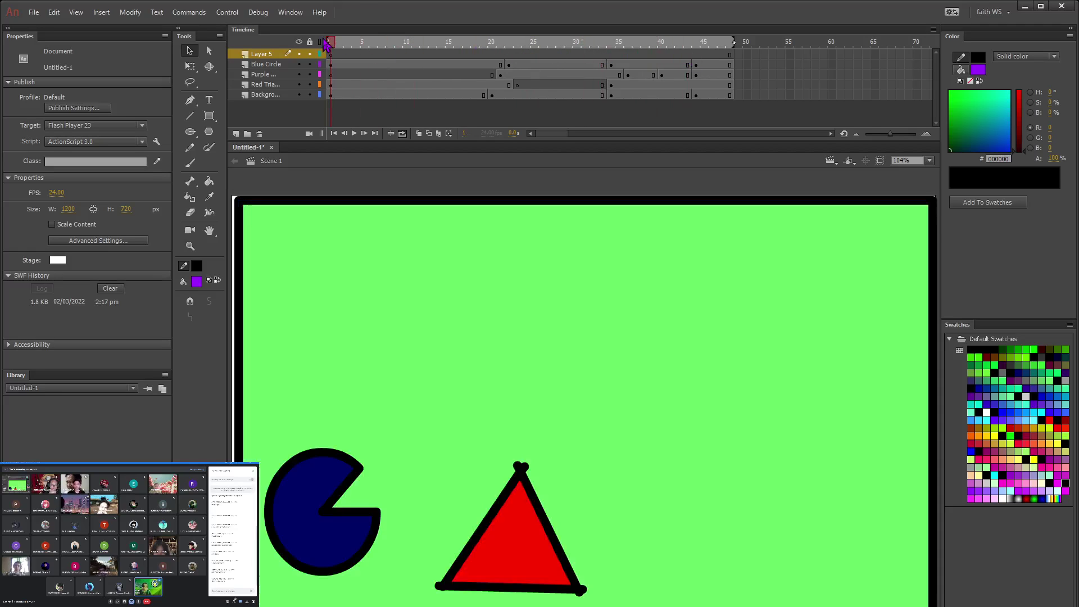
Step: Insert an extra frame at the end of Layer 5 and undo the insertion
click(729, 54)
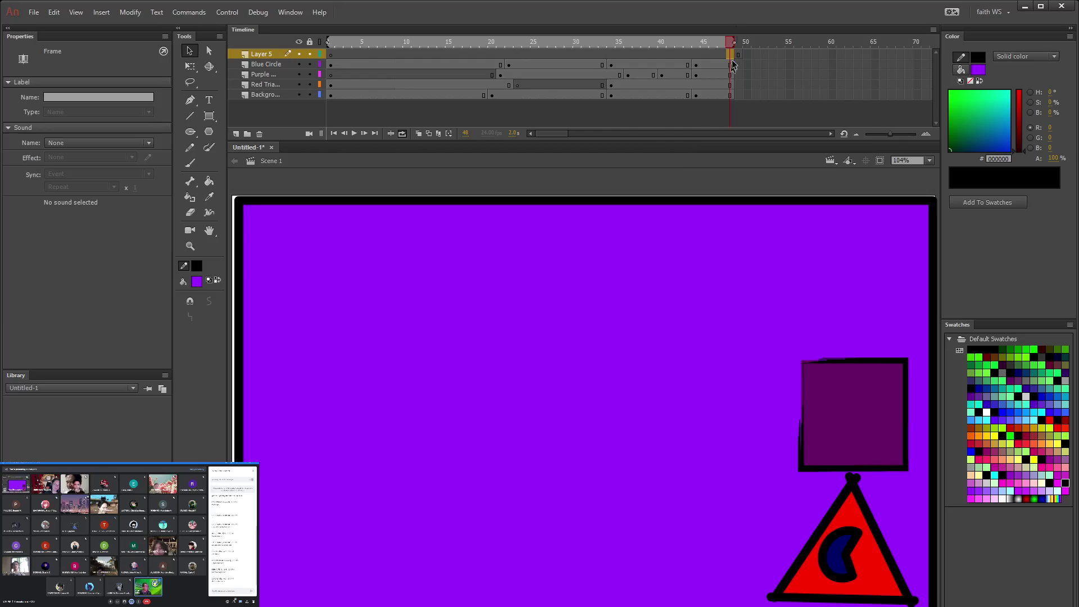
drag(734, 43, 658, 45)
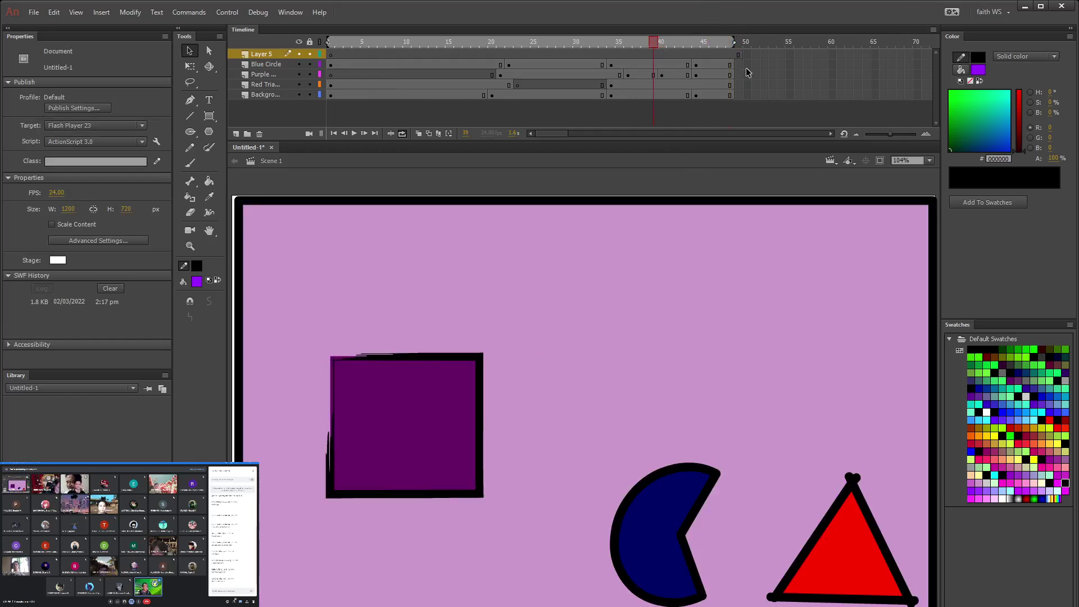
click(778, 92)
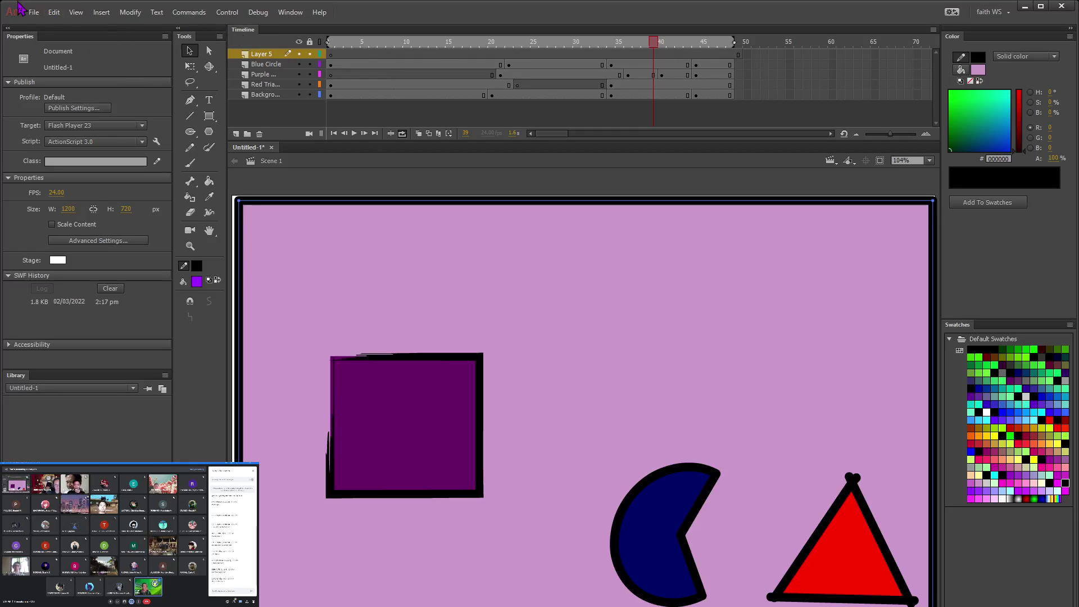
click(32, 13)
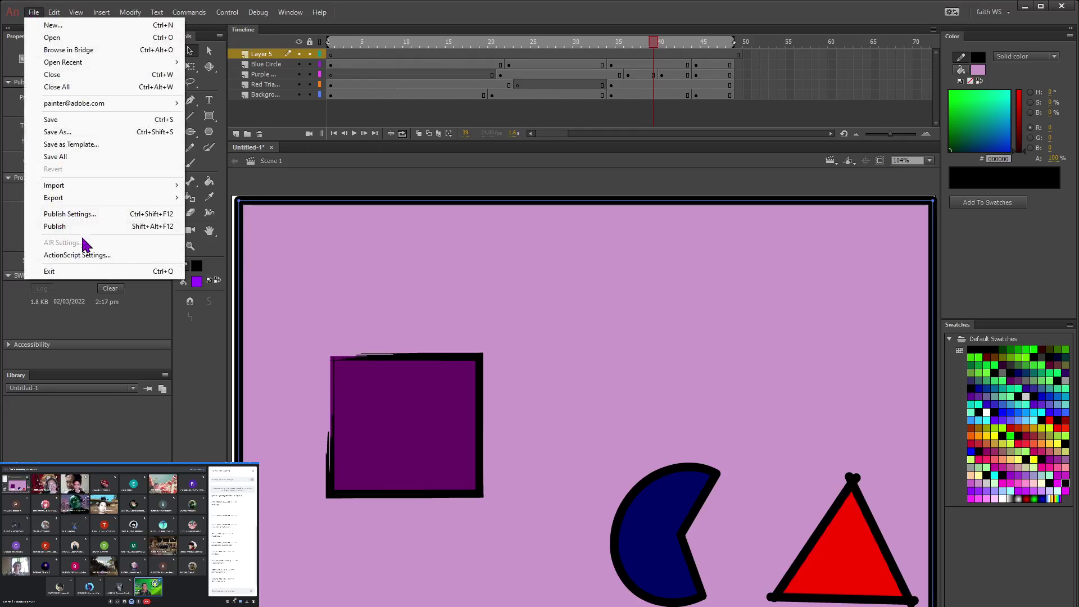
mouse_move(54, 13)
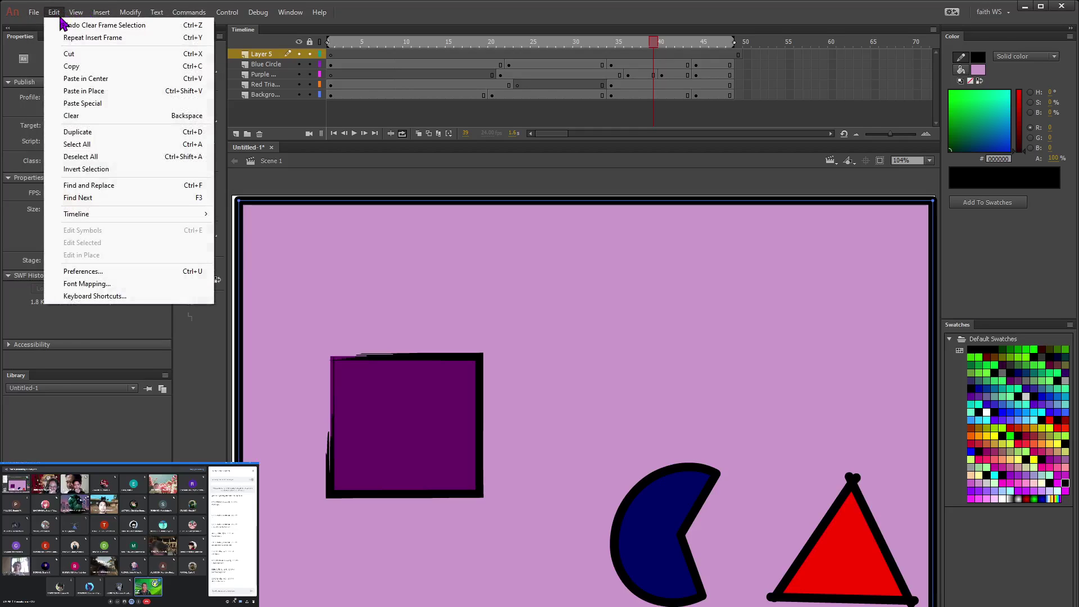
click(85, 37)
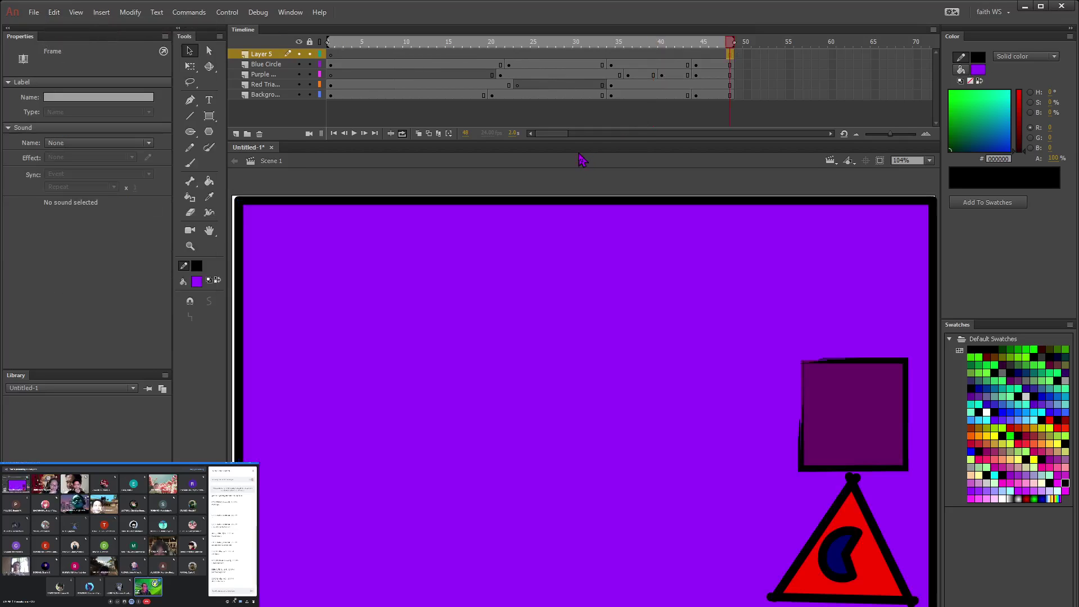
Step: Place the static text "N" near the stage's upper-left corner on frame 1 of Layer 5
click(331, 54)
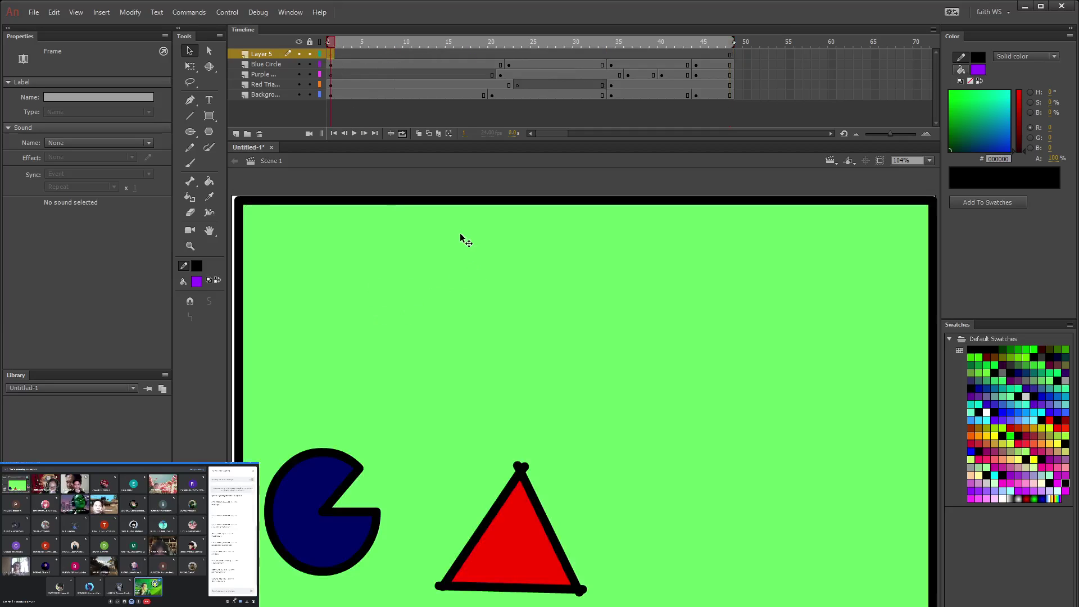
click(209, 102)
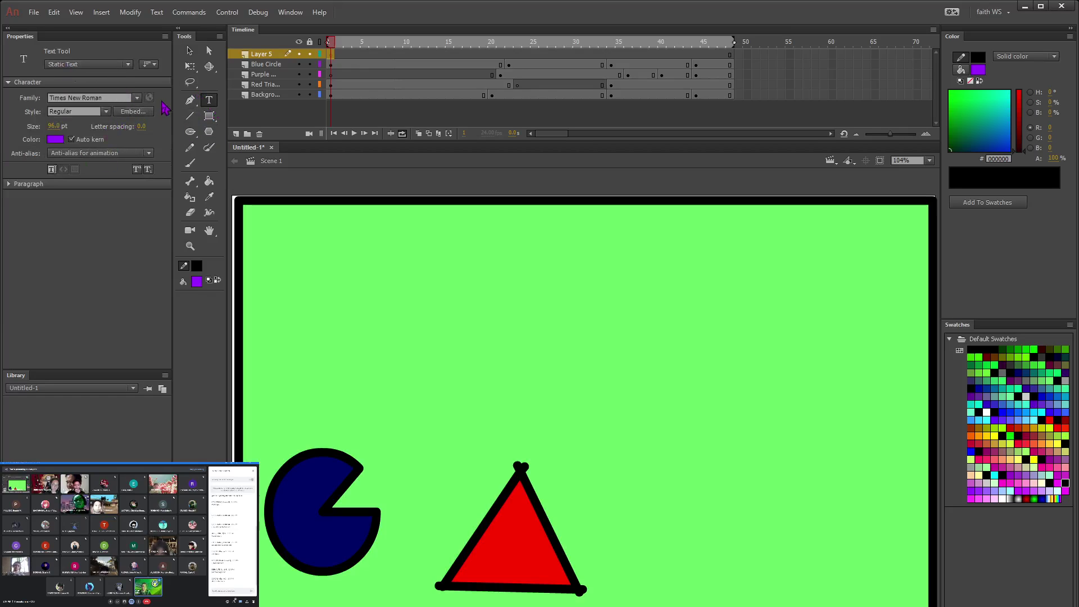
click(272, 246)
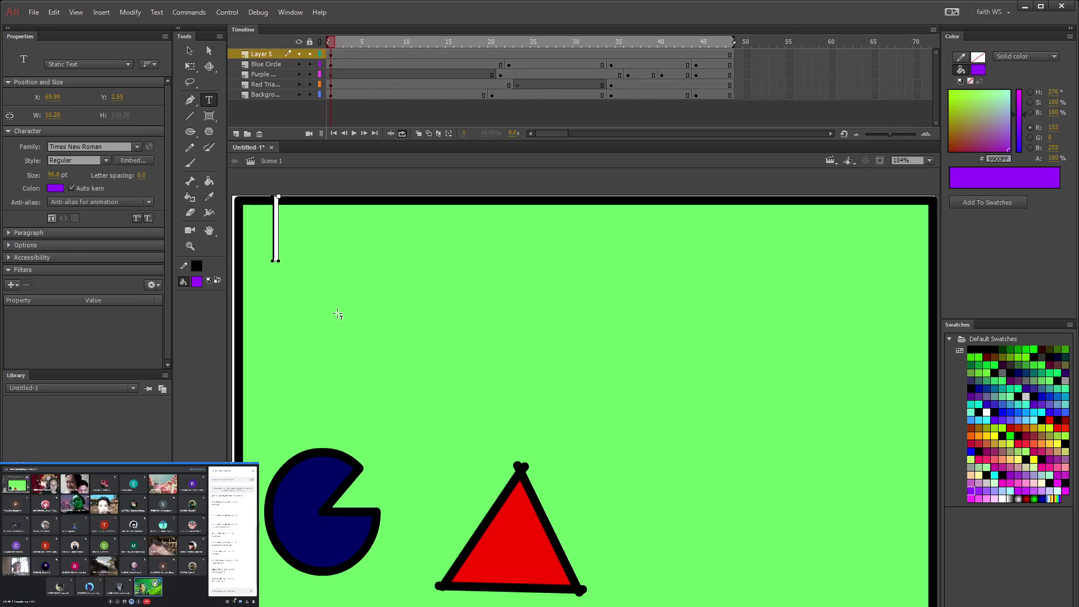
text(n)
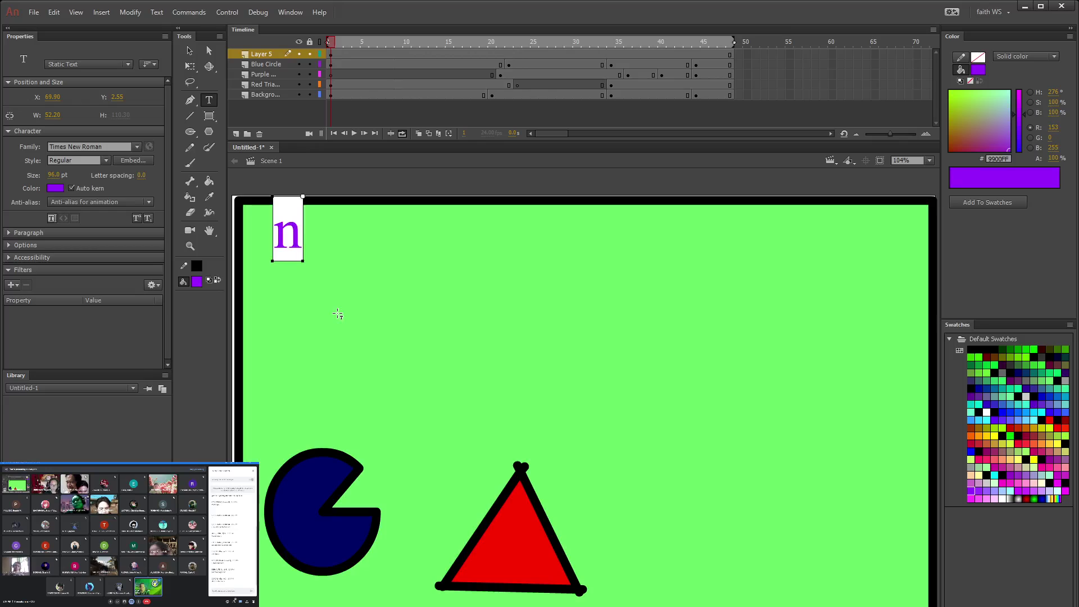
key(BackSpace)
text(N)
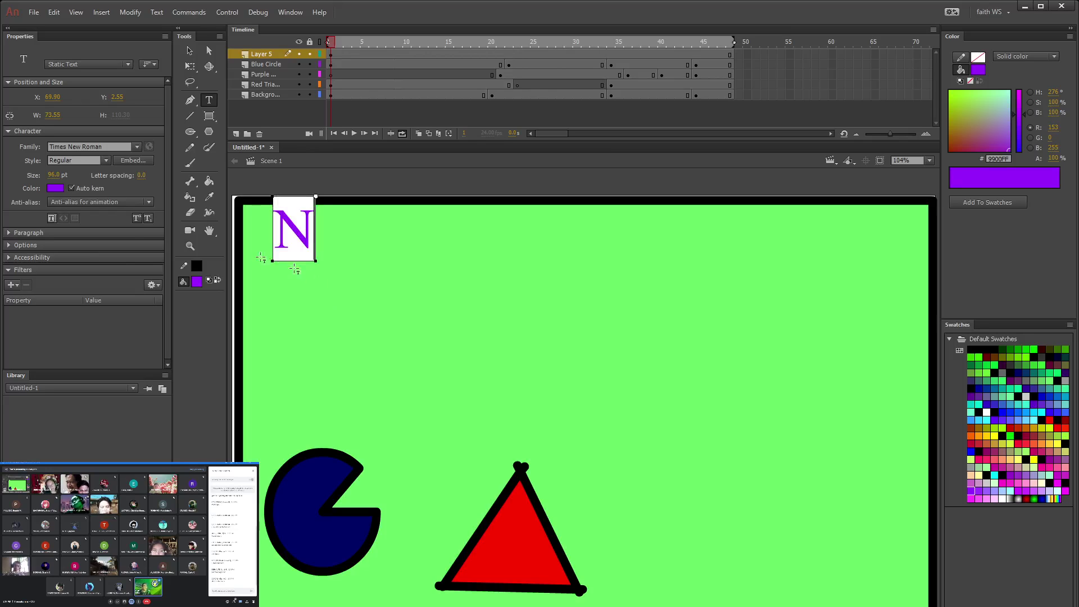
Step: Change the font of the letter N to Rockwell Extra Bold and slightly adjust its text box
drag(298, 259, 281, 266)
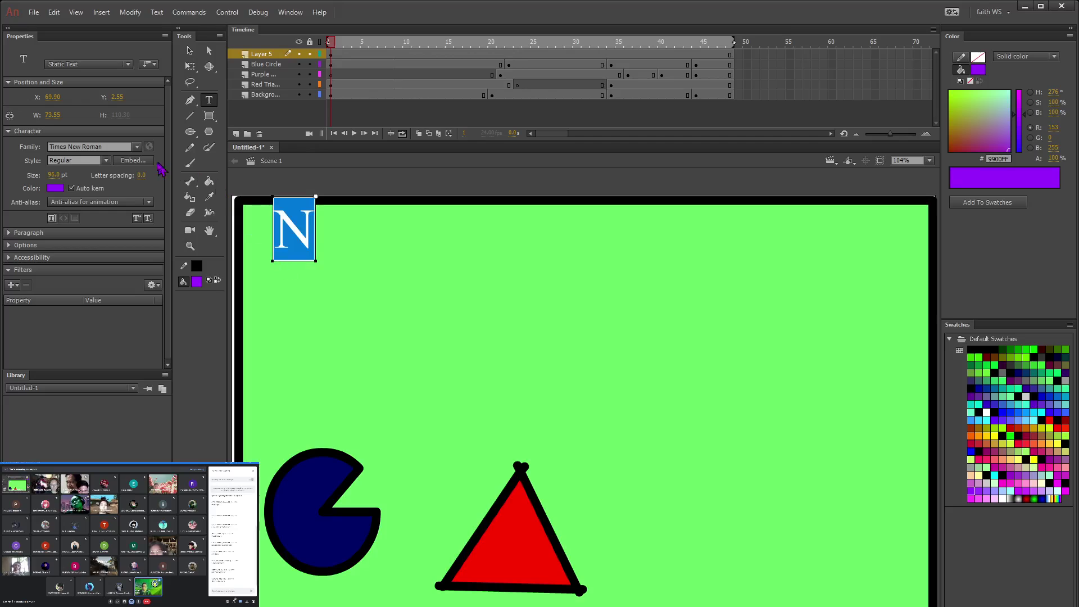
click(138, 149)
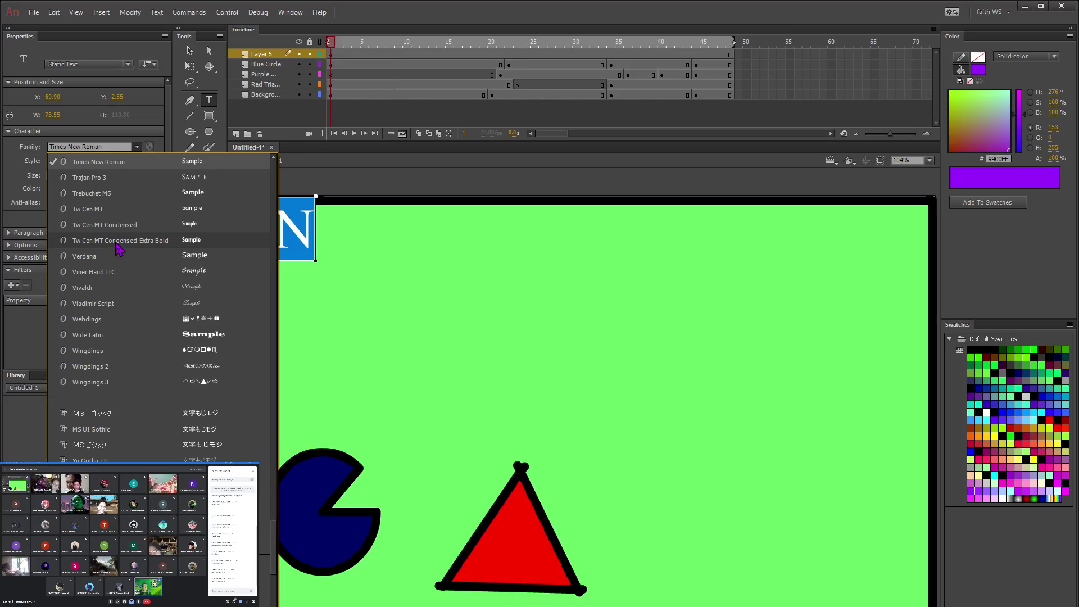
scroll(119, 253, up, 7)
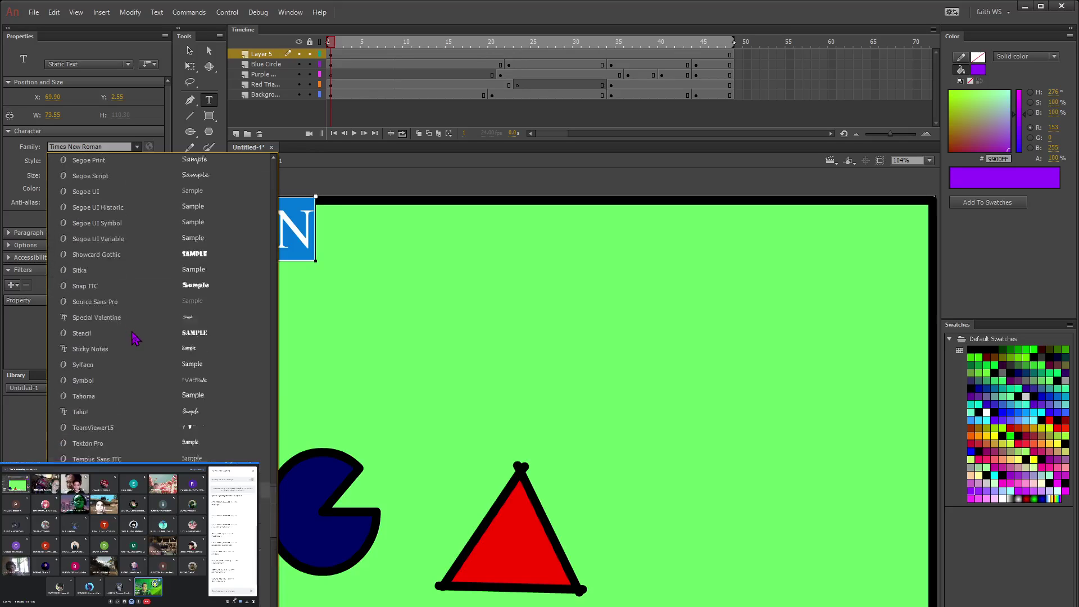
scroll(132, 332, up, 4)
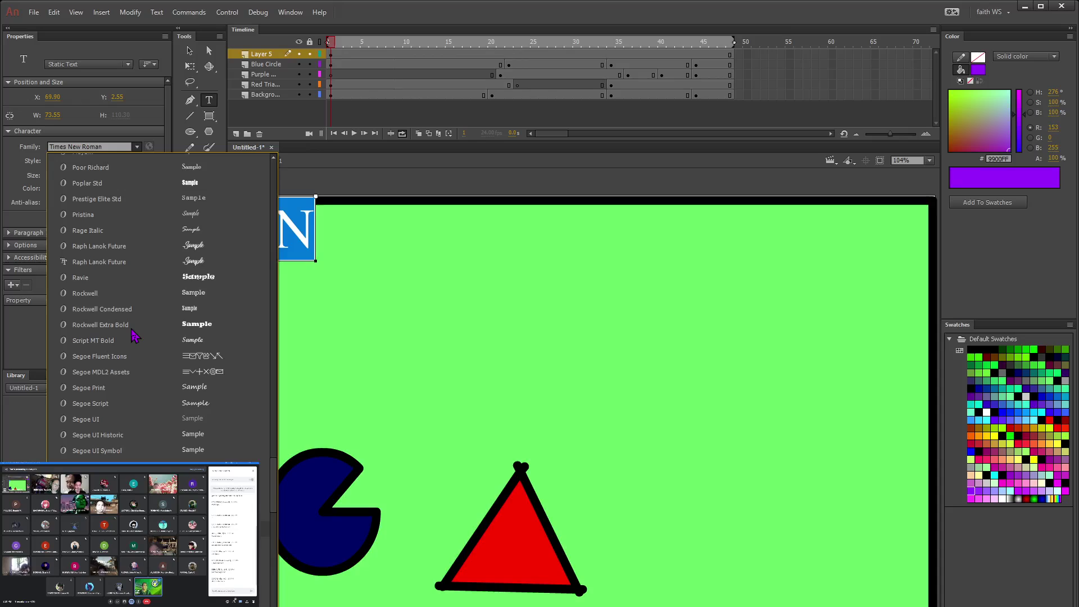
click(100, 325)
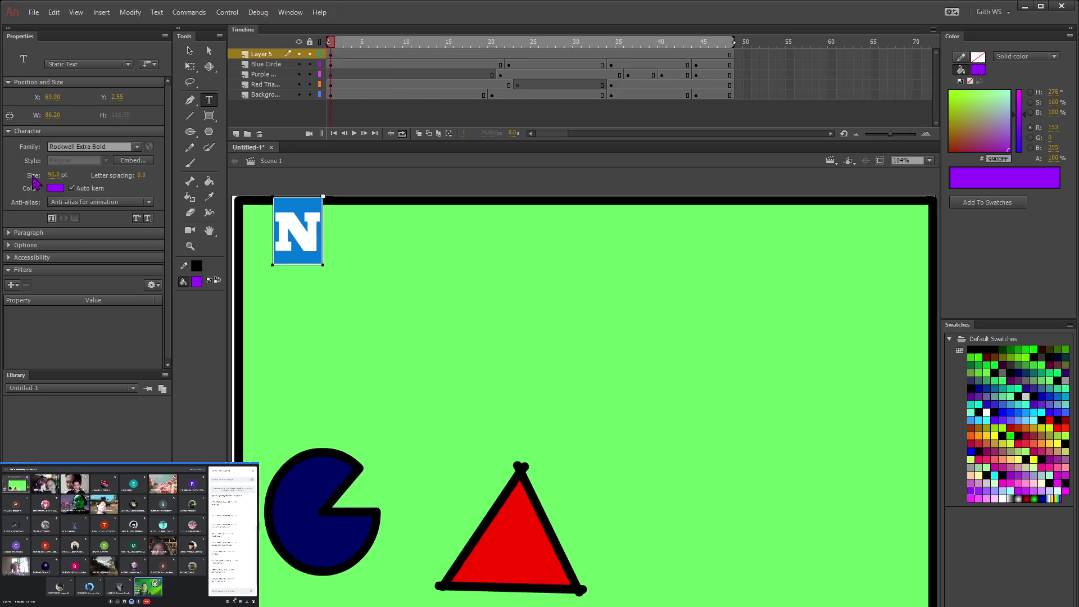
mouse_move(77, 176)
mouse_down()
mouse_move(47, 176)
mouse_move(95, 176)
mouse_up()
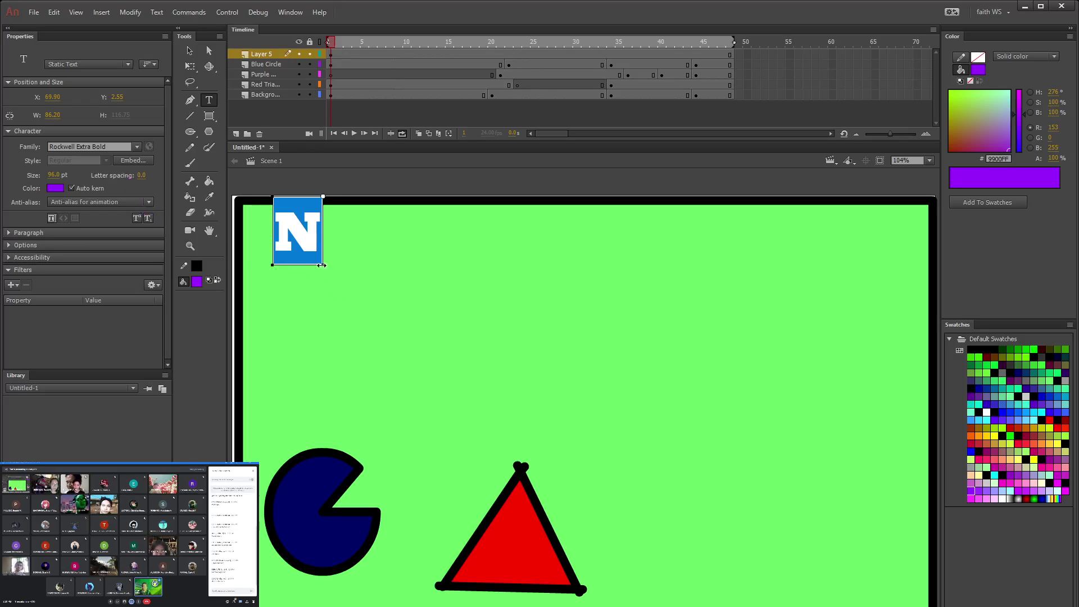
mouse_move(272, 264)
mouse_down()
mouse_move(252, 265)
mouse_move(273, 264)
mouse_up()
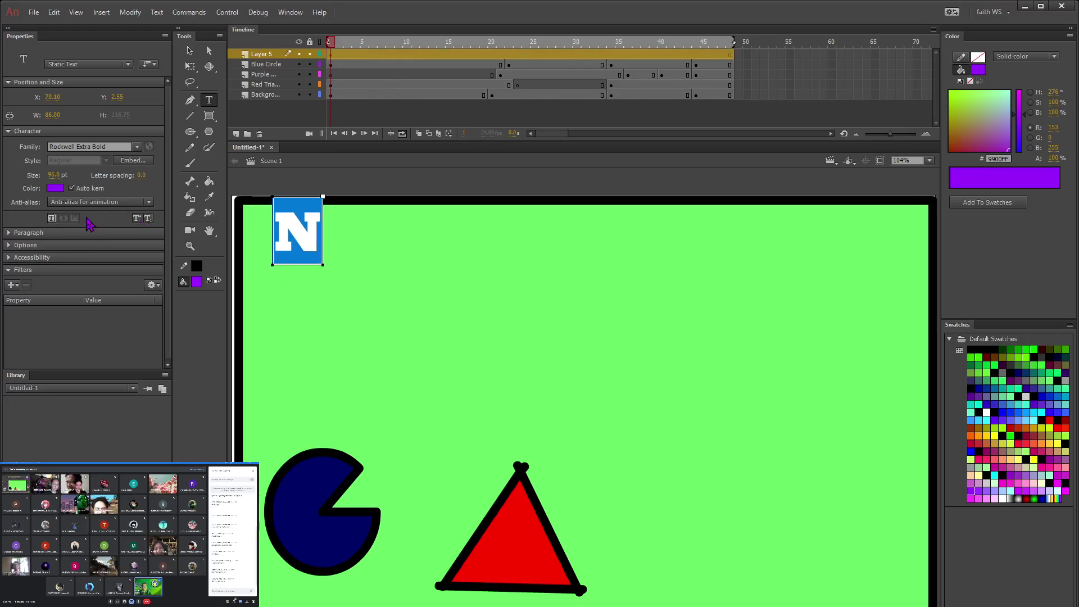
Step: Try font sizes of 120 pt and 250 pt on the letter N
click(53, 175)
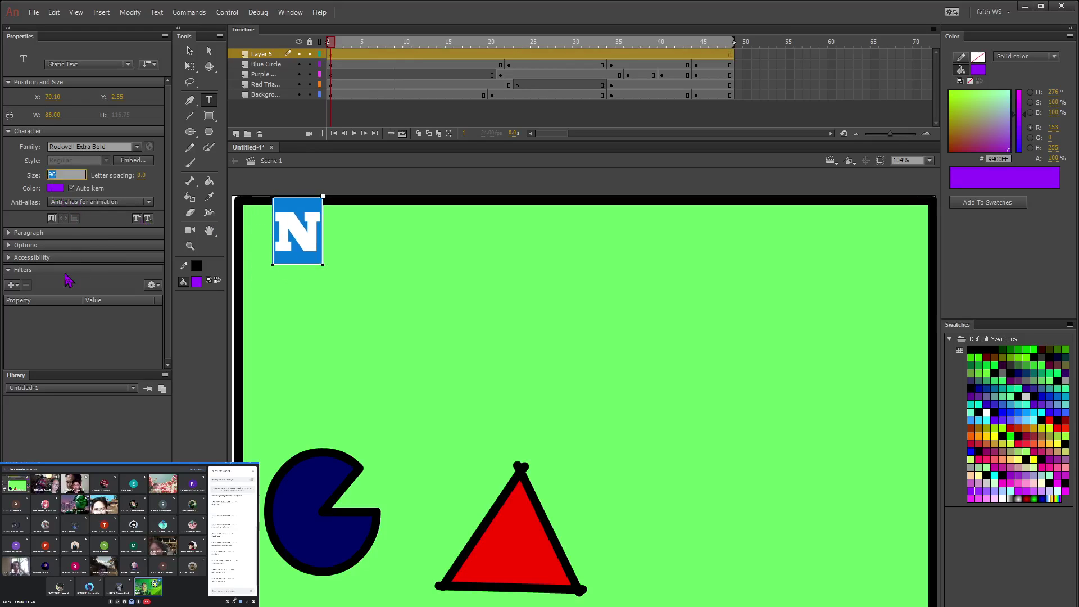
text(120)
key(Return)
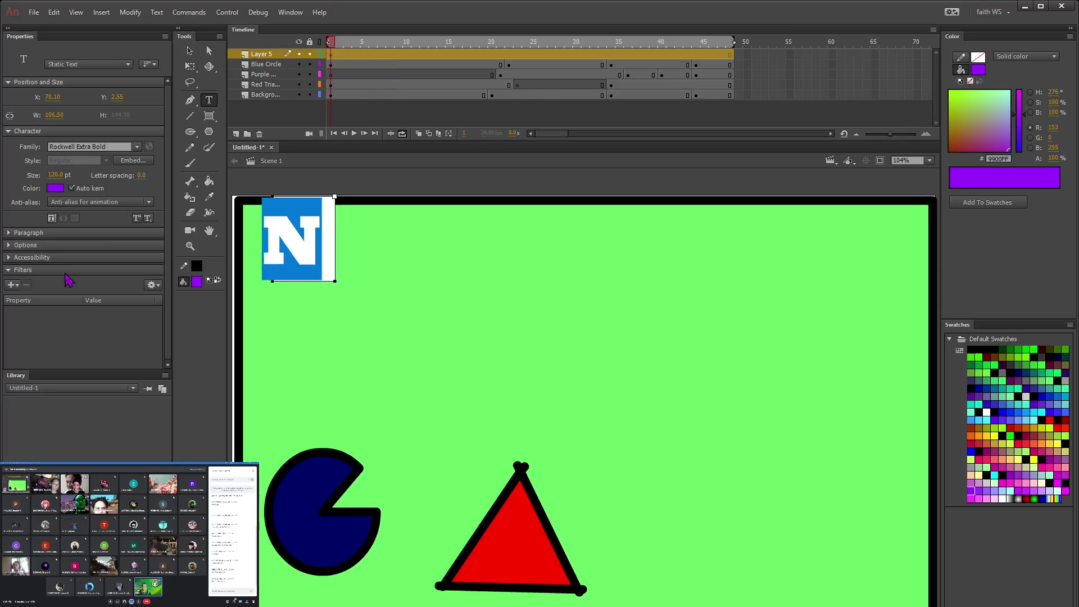
click(54, 175)
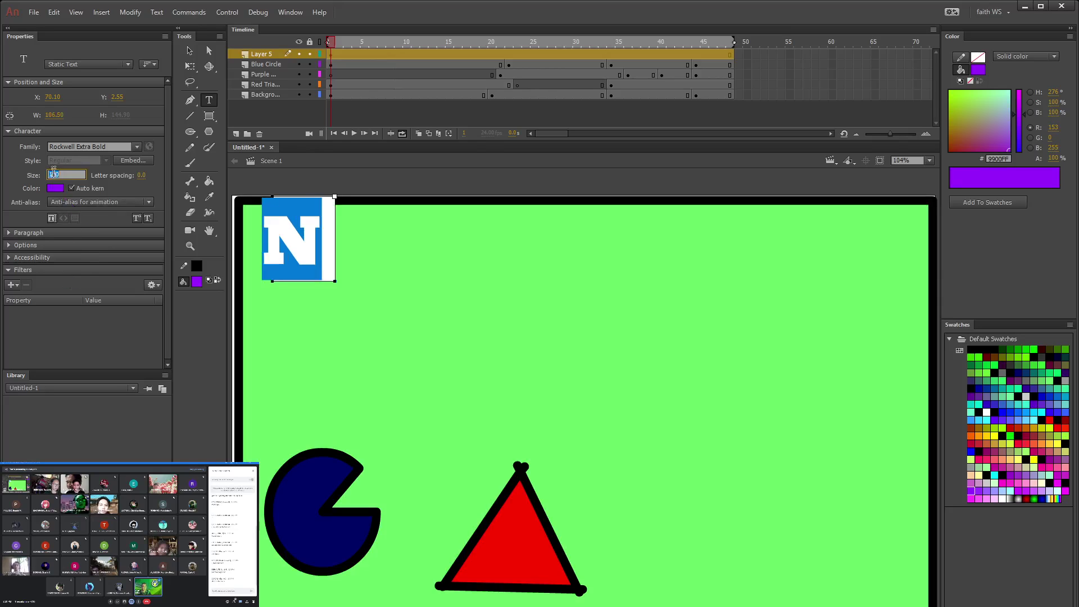
text(250)
key(Return)
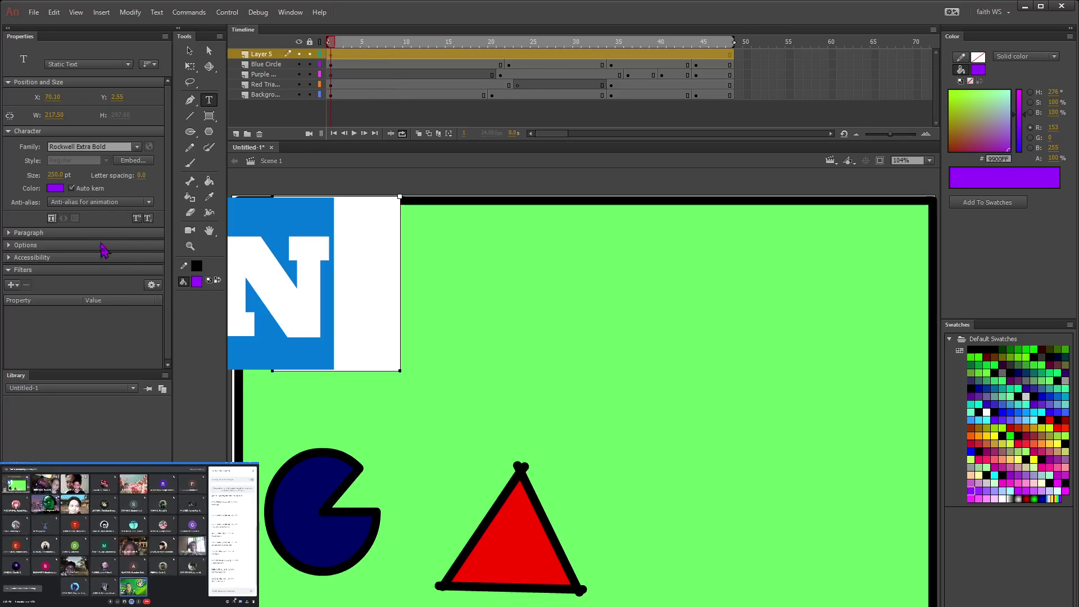
Step: Set the letter N to 180 pt in a text box narrowed to fit, and move it slightly below the stage's upper border
click(53, 175)
text(180)
key(Return)
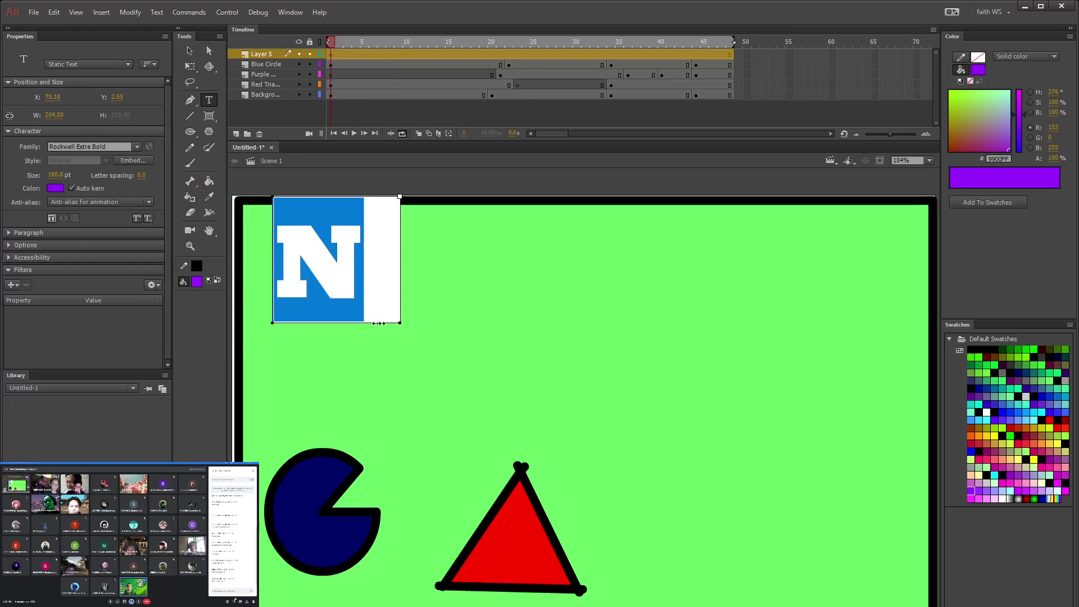
drag(381, 323, 363, 329)
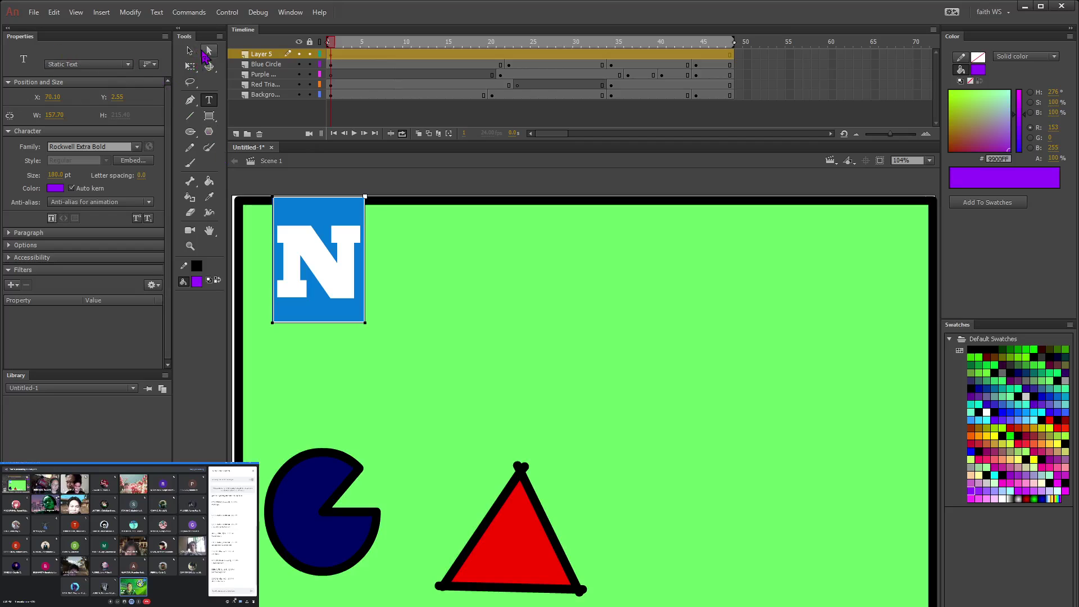
click(189, 50)
drag(329, 284, 327, 300)
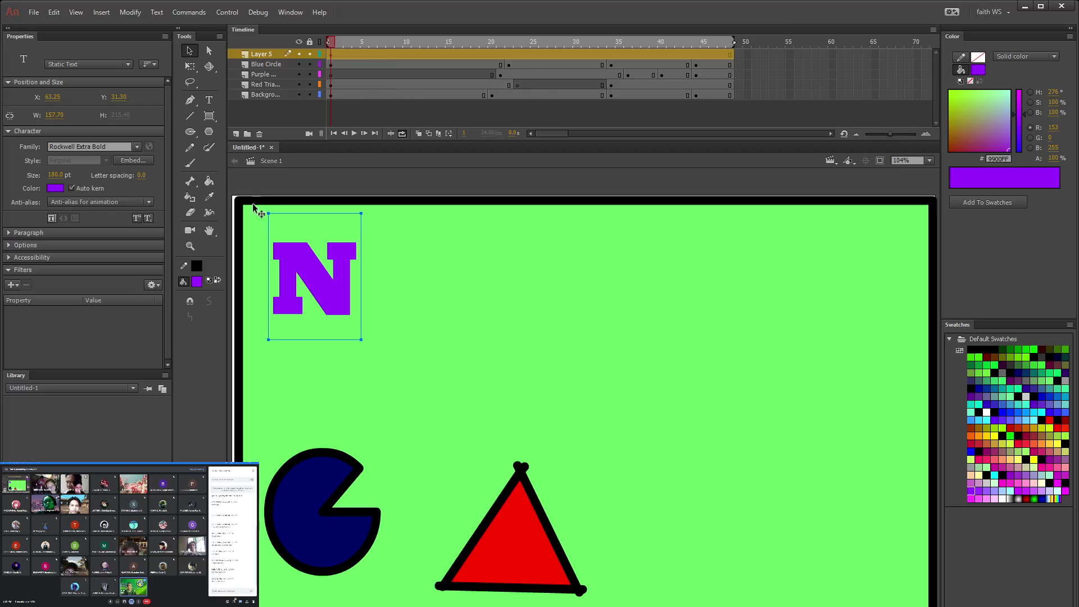
Step: Insert a keyframe at frame 3 of Layer 5 and turn on onion skinning
click(360, 54)
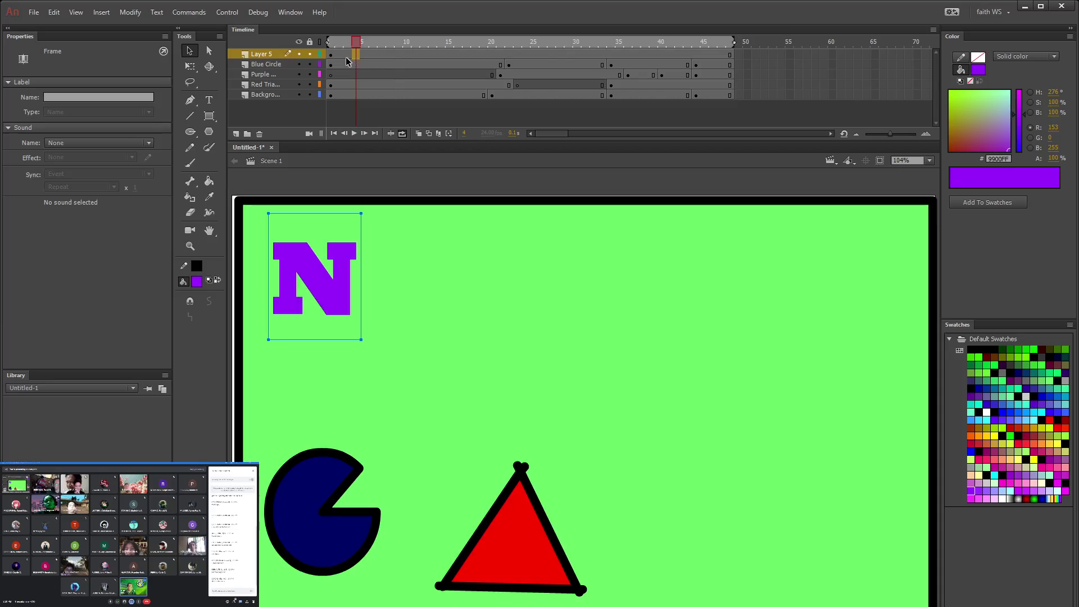
click(350, 57)
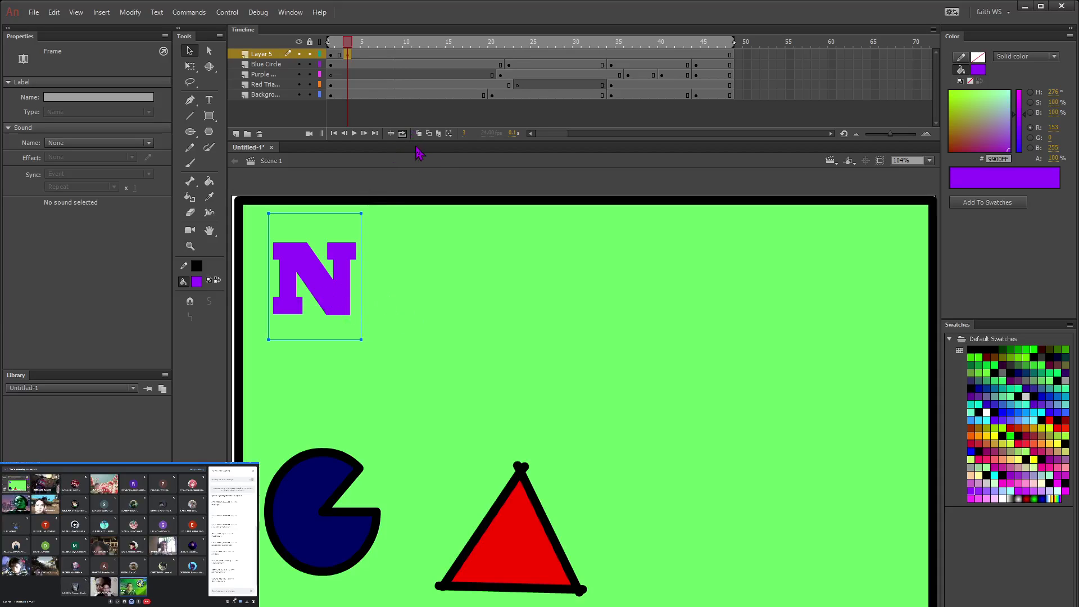
click(429, 135)
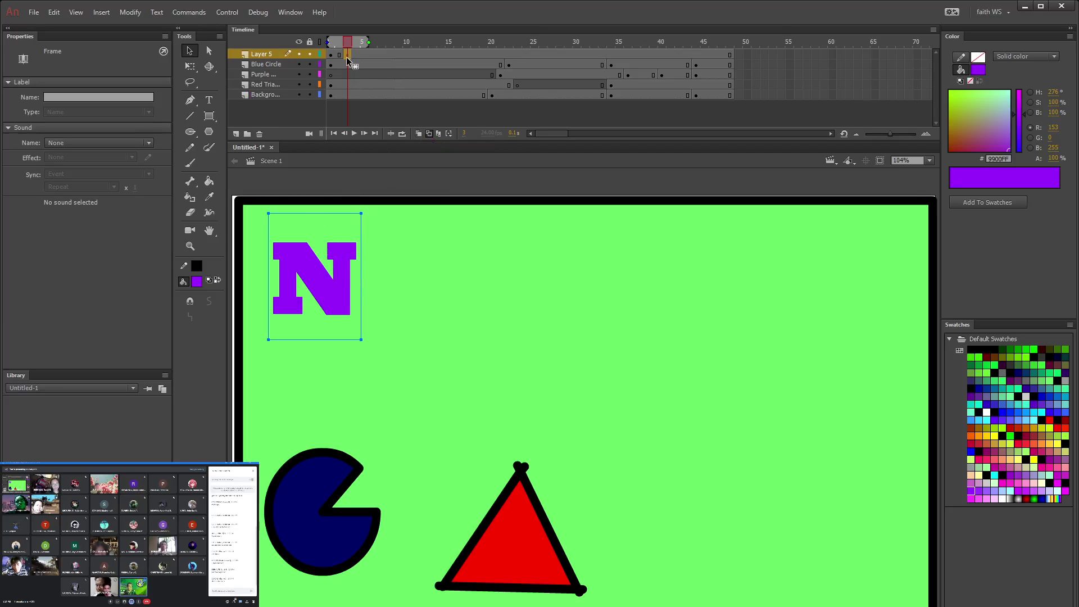
Step: Move the letter on frame 3 just to the right of the ghosted N and change it to U
drag(325, 304, 417, 290)
double_click(408, 280)
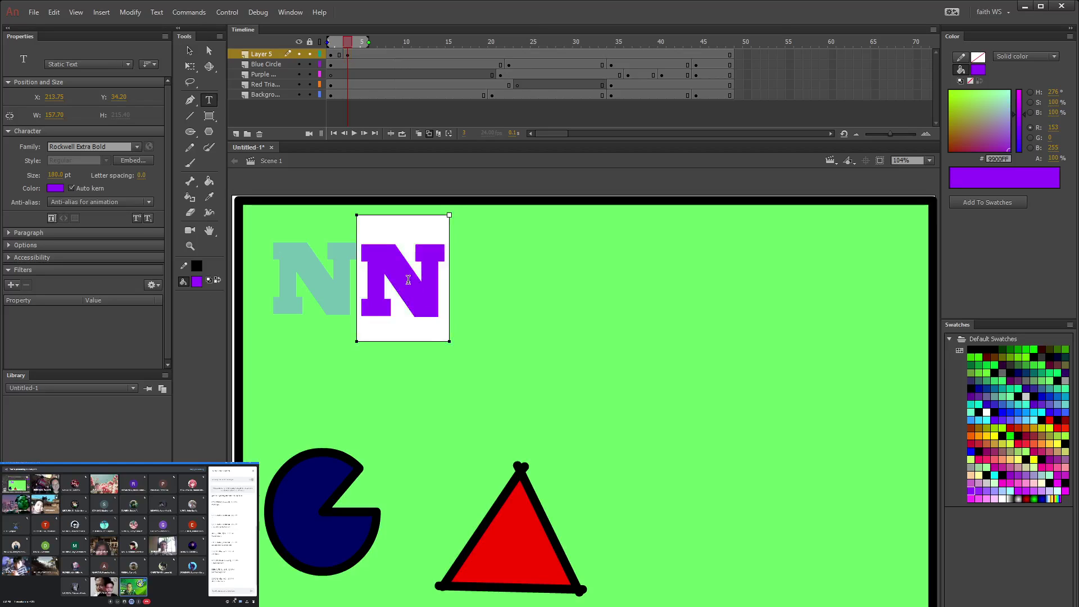
text(U)
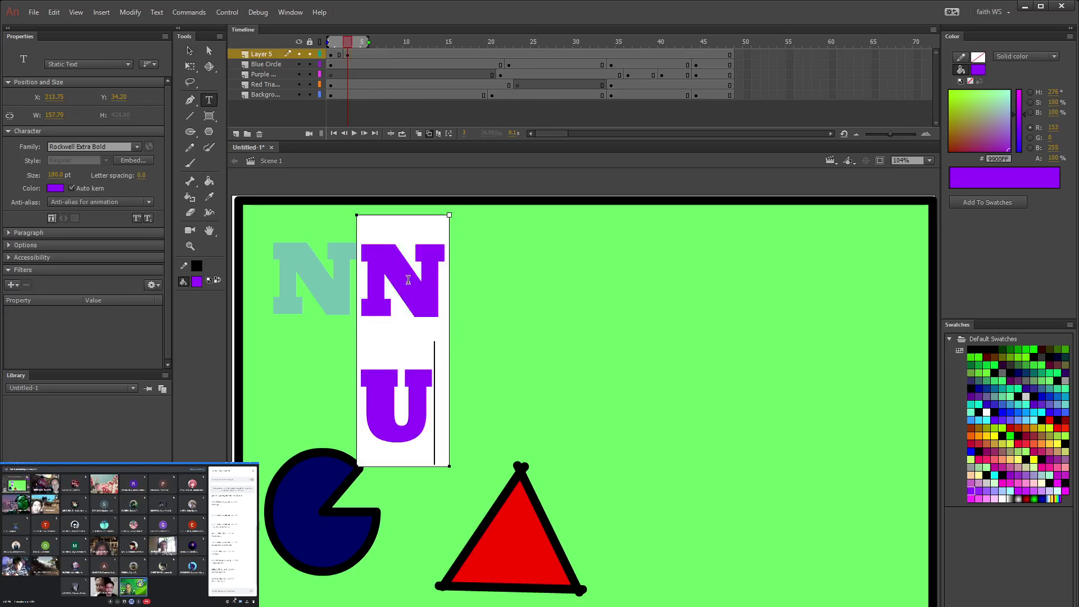
key(BackSpace)
key(BackSpace)
text(U)
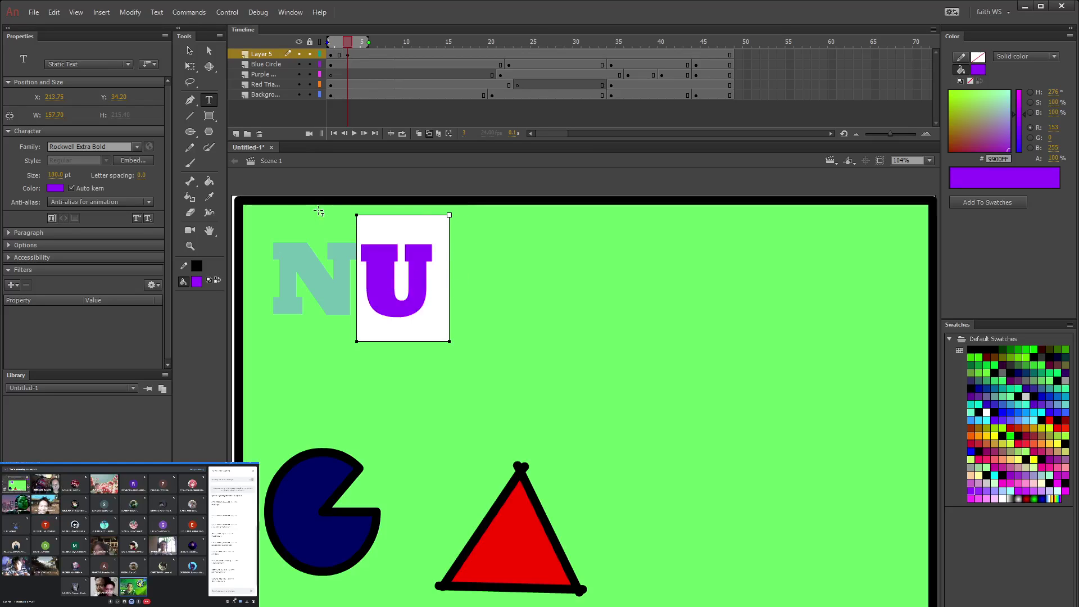
click(190, 50)
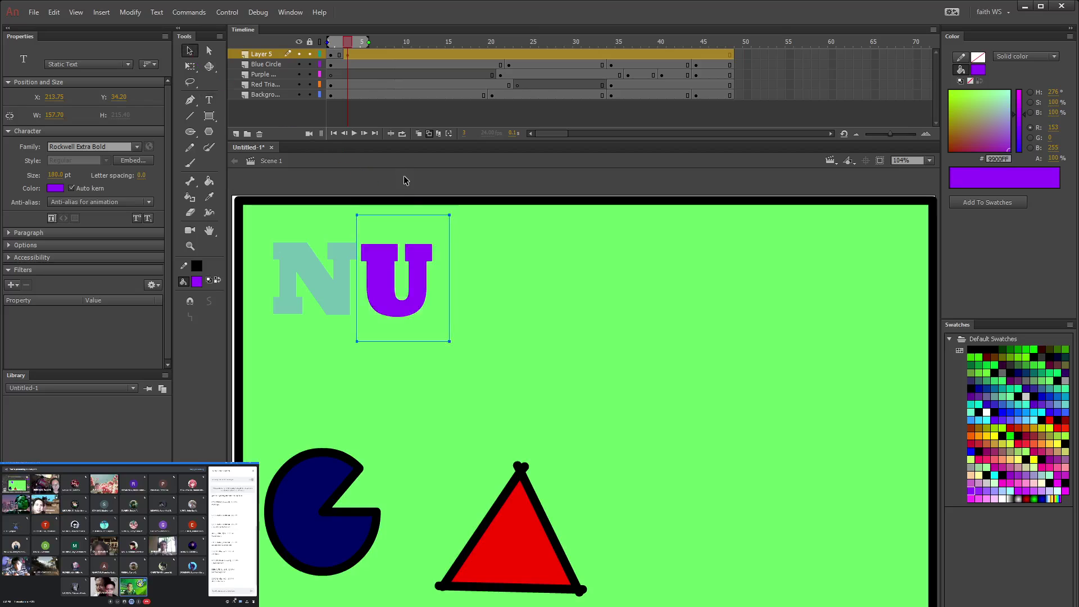
Step: Insert a keyframe at frame 5 of Layer 5
click(356, 52)
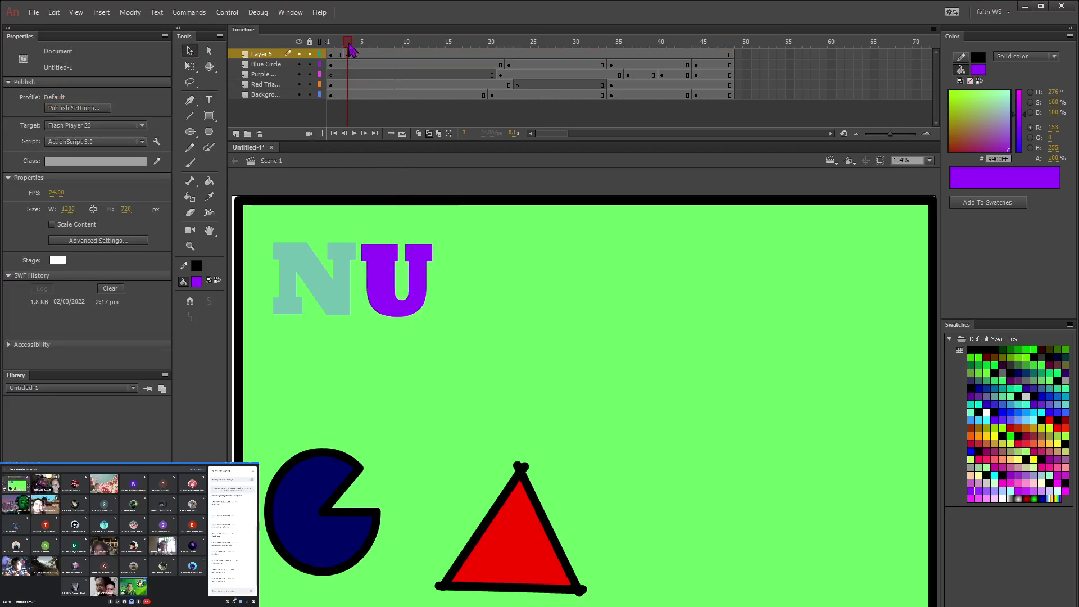
click(366, 50)
mouse_move(364, 51)
mouse_down()
mouse_move(332, 55)
mouse_move(355, 54)
mouse_up()
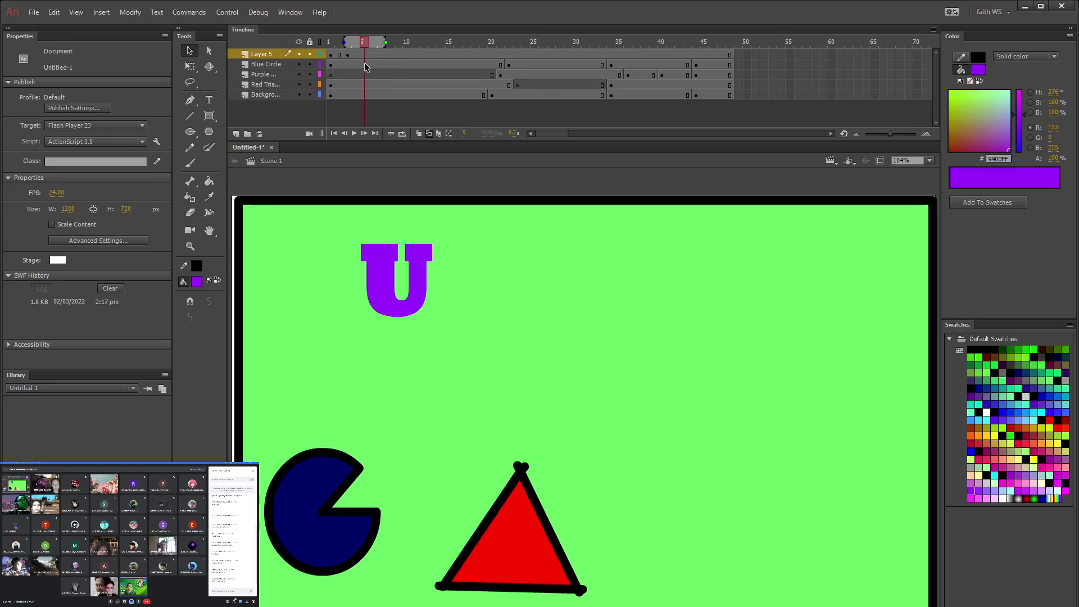
click(364, 54)
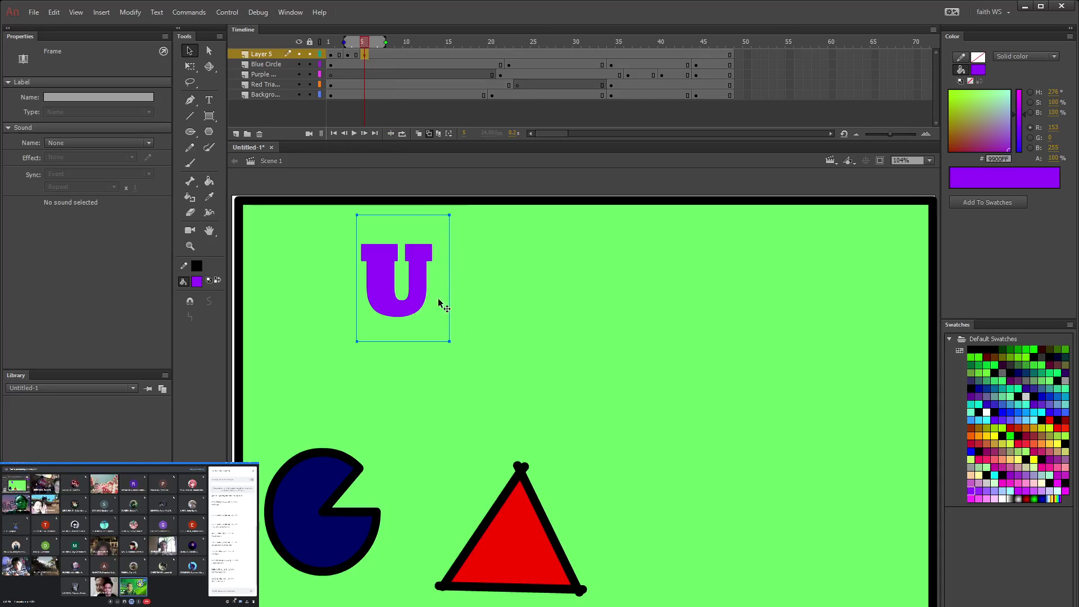
Step: Move the letter on frame 5 just to the right of the ghosted U and change it to M
drag(419, 292, 503, 292)
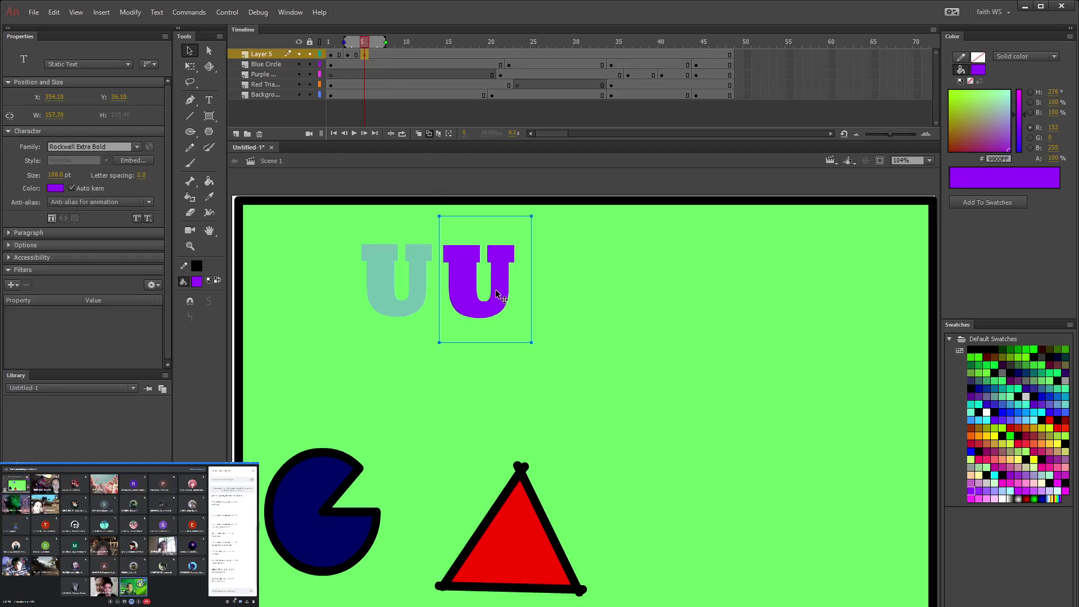
double_click(496, 293)
key(BackSpace)
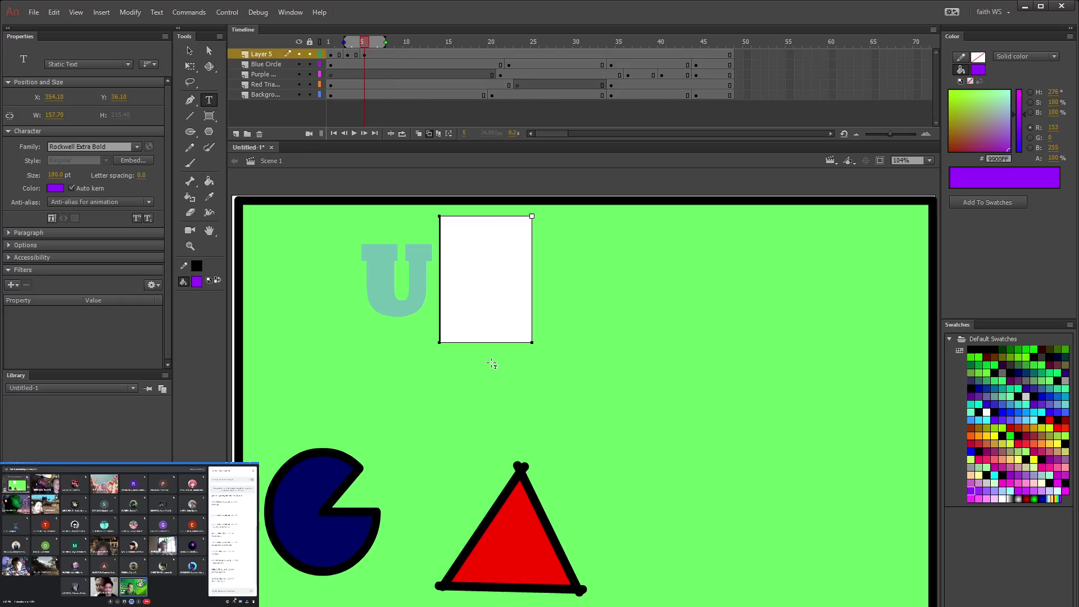
text(M)
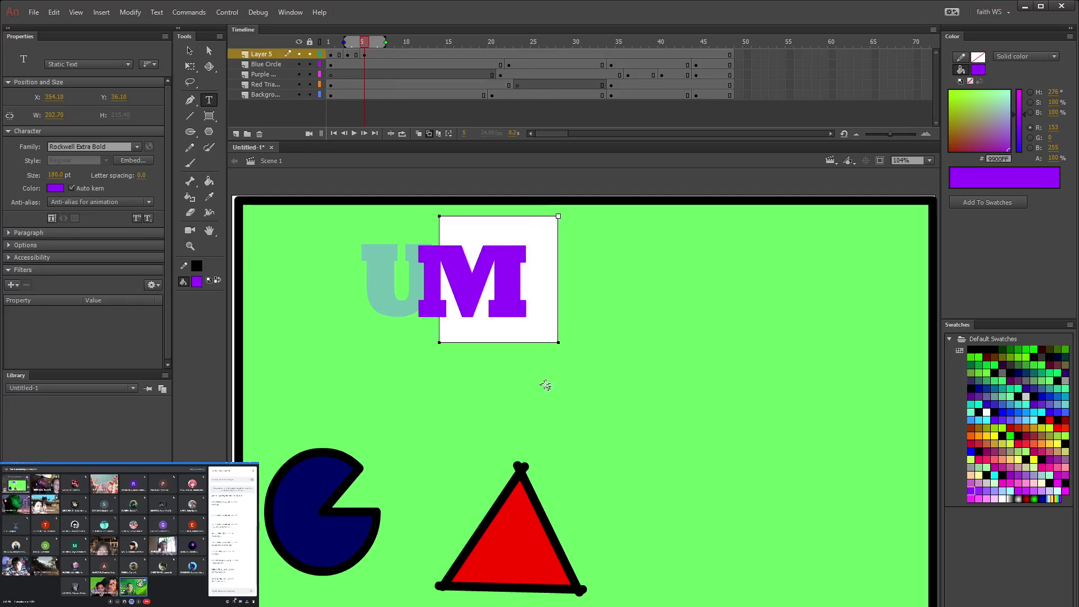
Step: Widen the text box of the M so the letter fits beside the ghosted U without overlapping it
drag(558, 343, 580, 342)
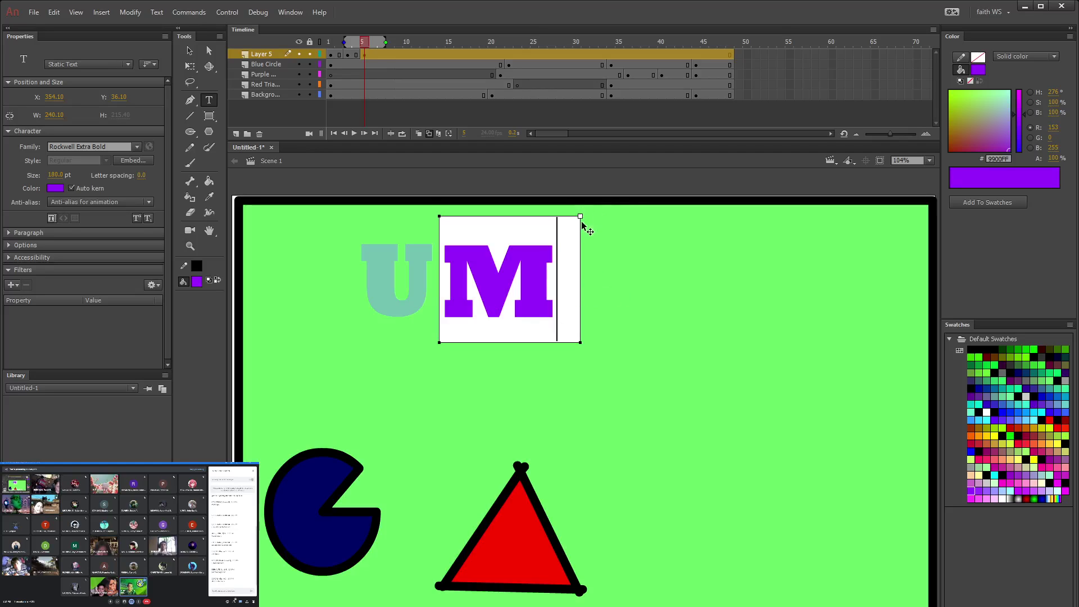
key(Escape)
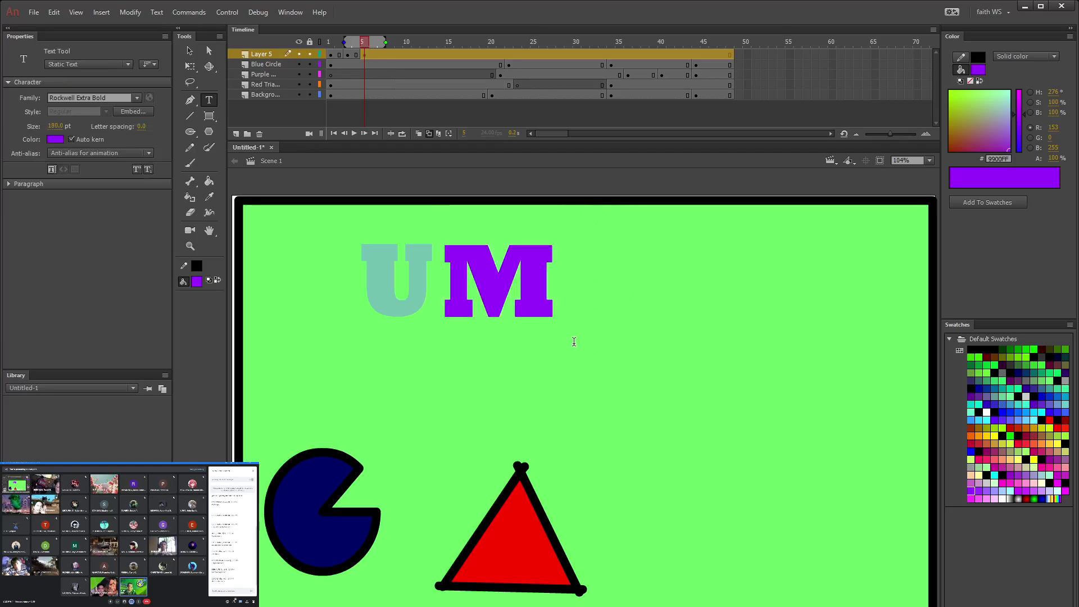
click(189, 51)
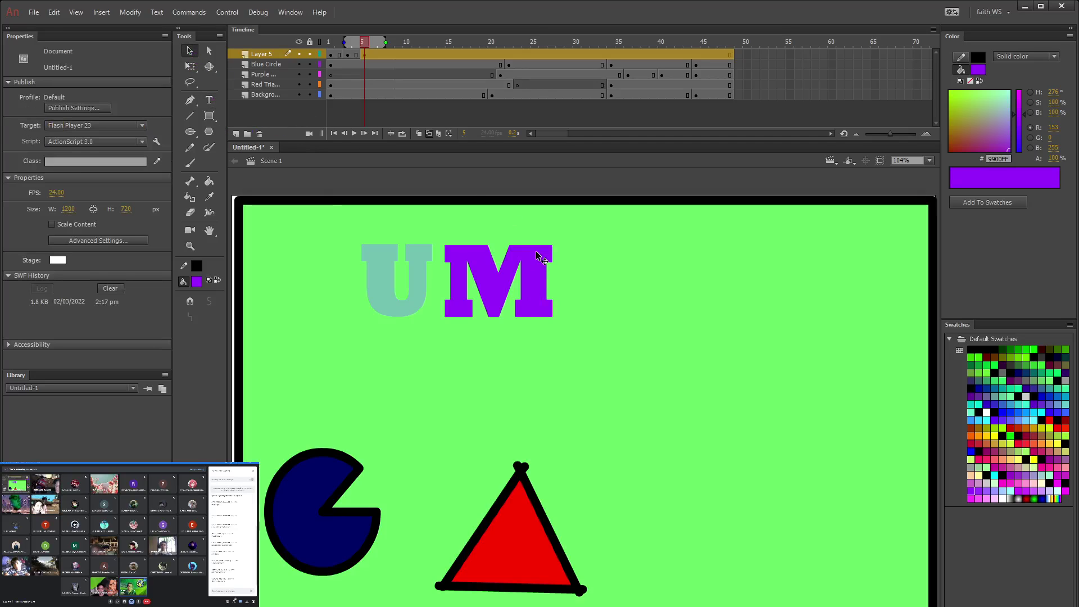
click(544, 298)
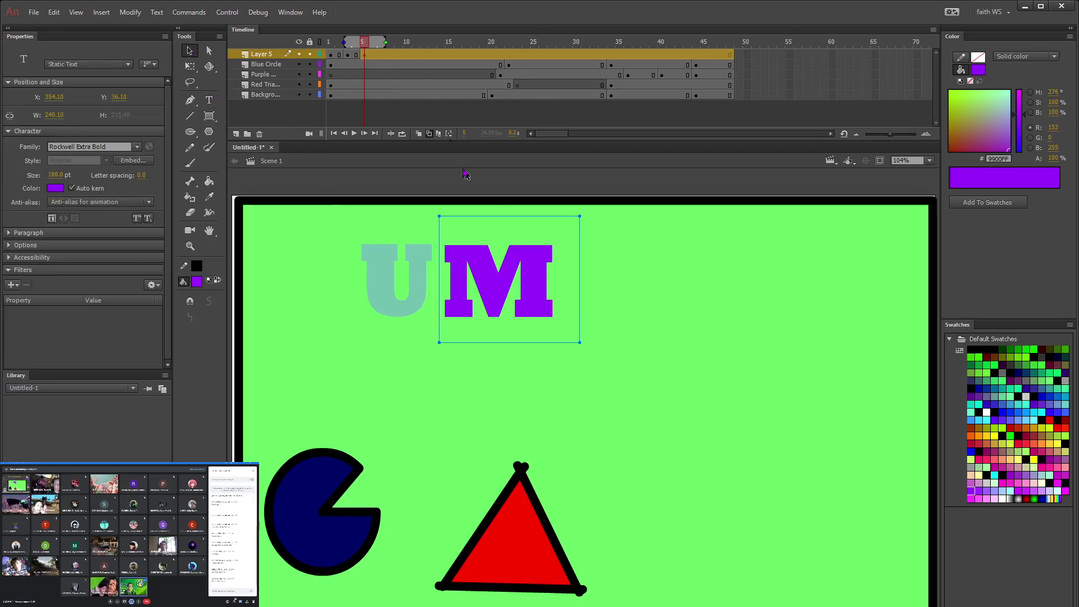
Step: On a new keyframe at frame 7 of Layer 5, place the letter B right of the ghosted M in a text box narrowed to fit
click(370, 54)
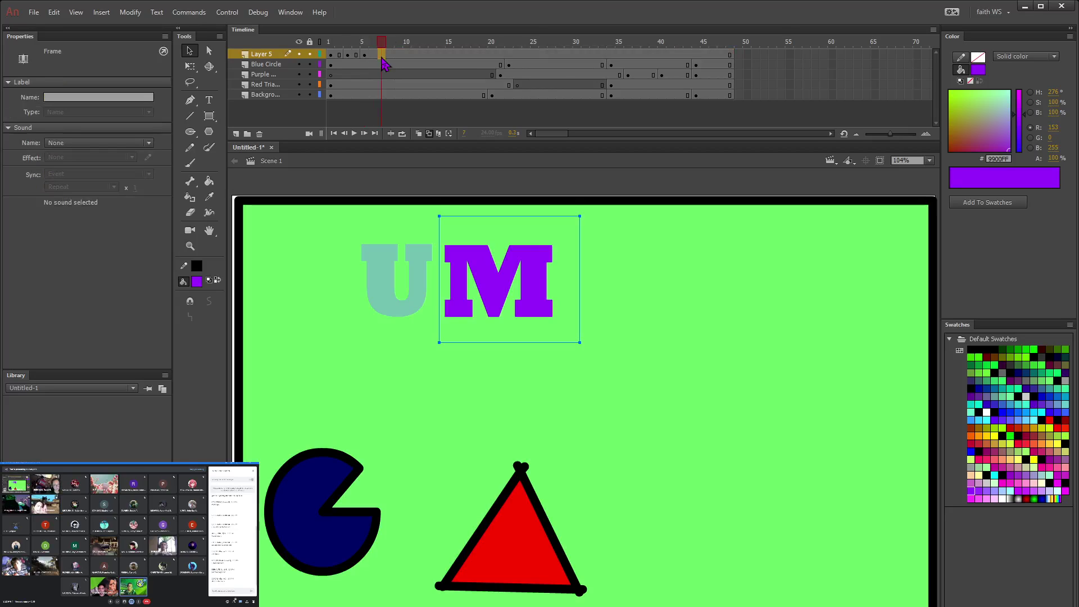
click(381, 53)
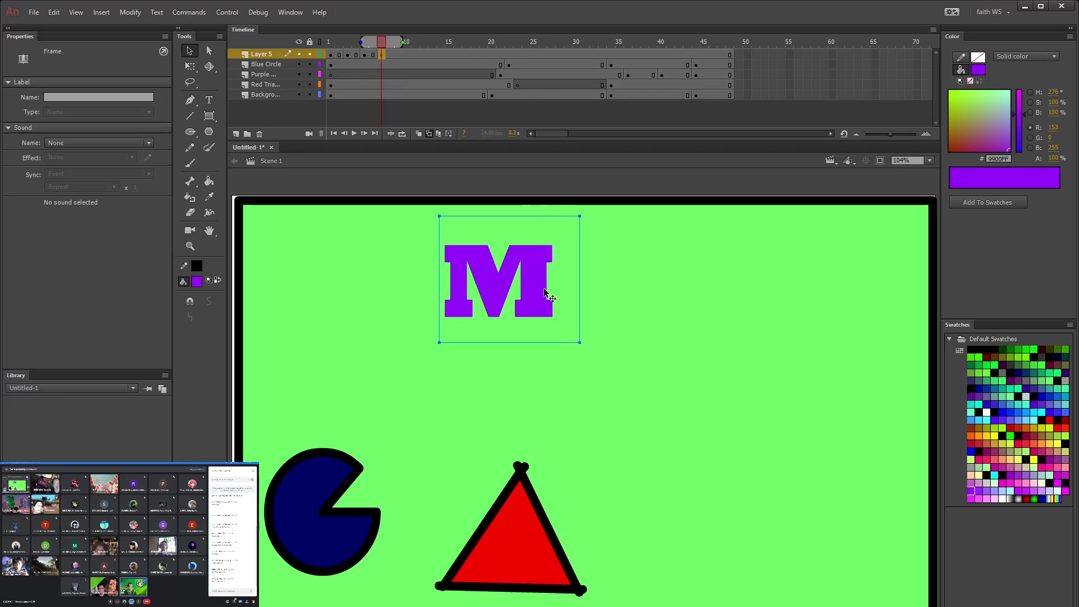
drag(549, 289, 664, 298)
double_click(663, 298)
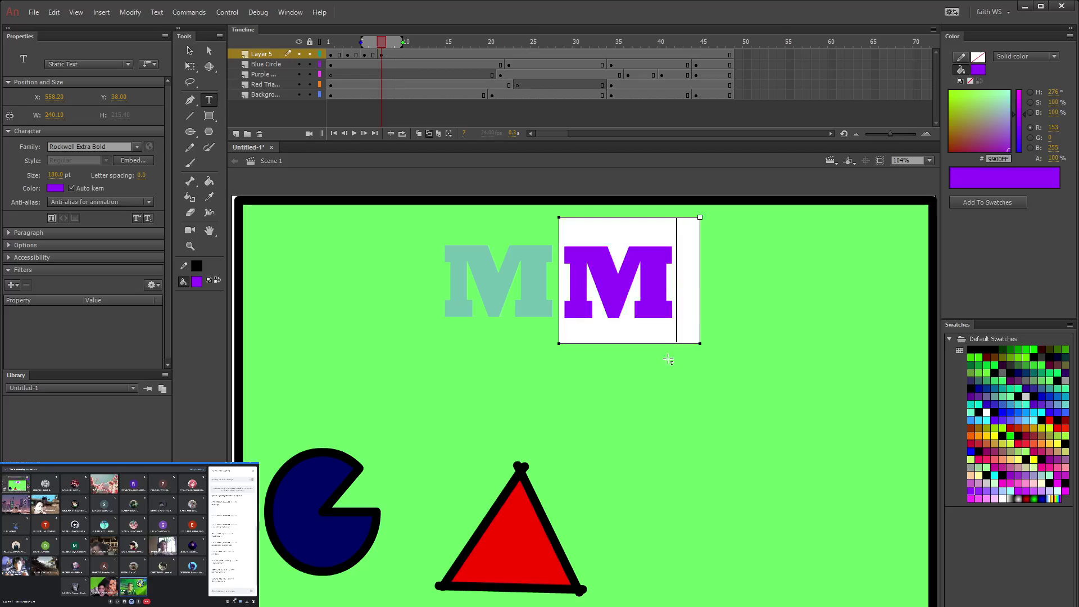
key(BackSpace)
text(B)
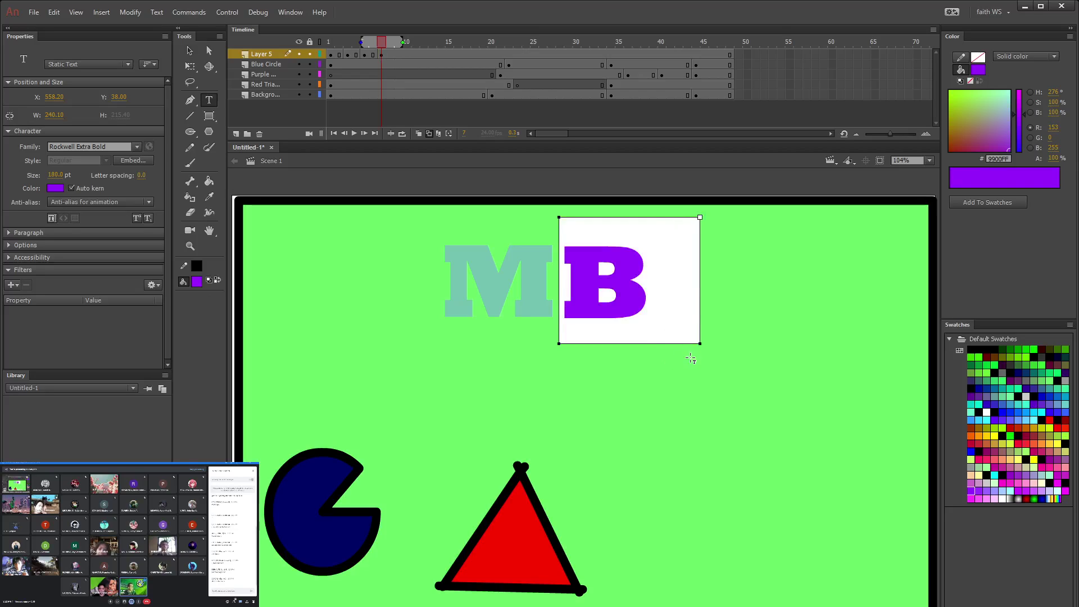
drag(664, 345, 655, 347)
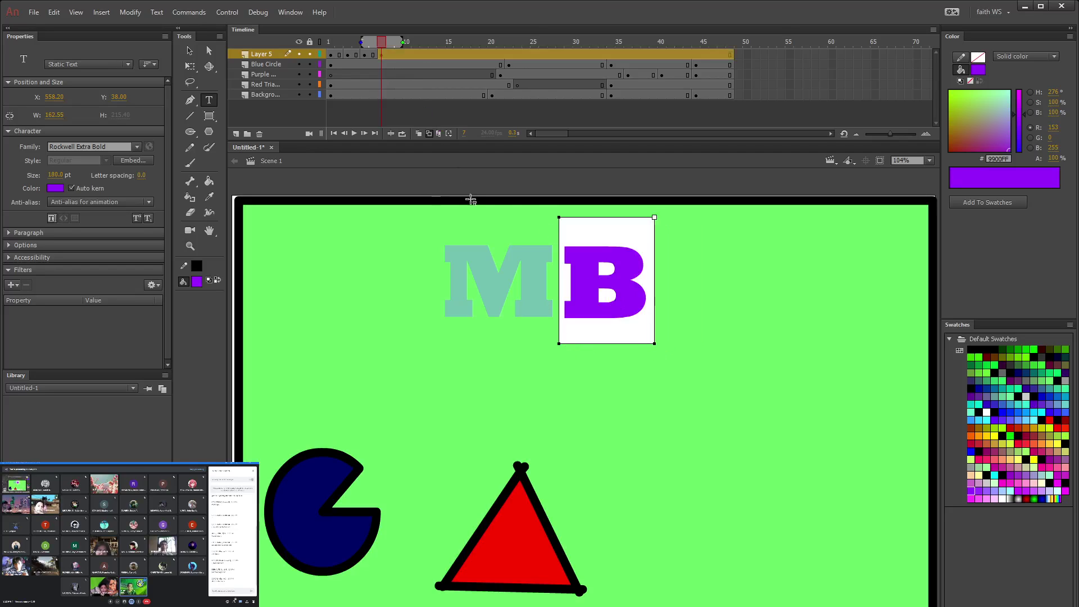
click(190, 50)
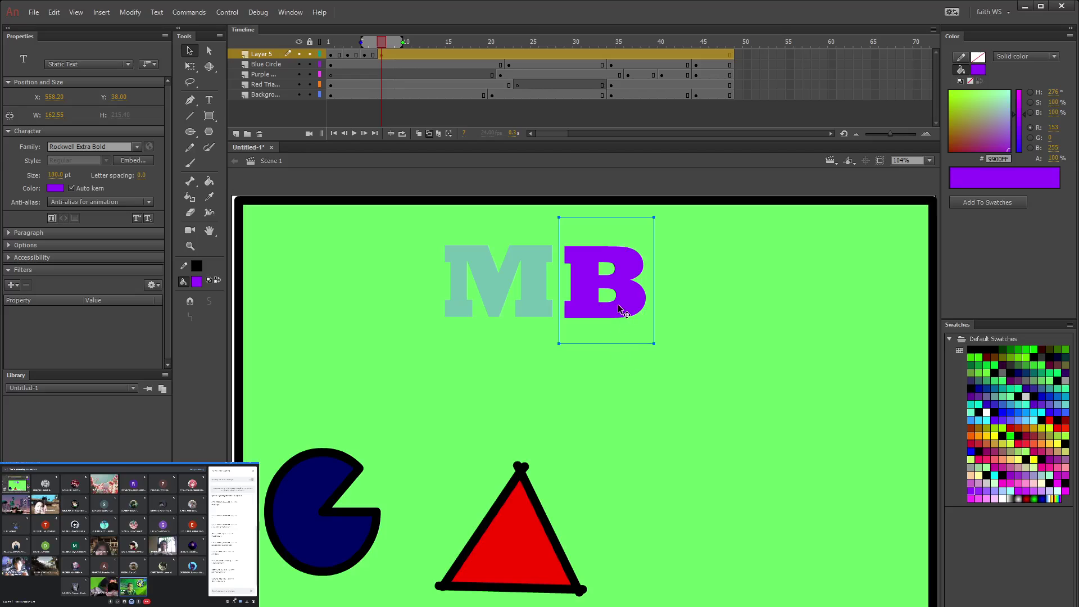
Step: On a new keyframe at frame 9 of Layer 5, place the letter E just to the right of the ghosted B
click(389, 55)
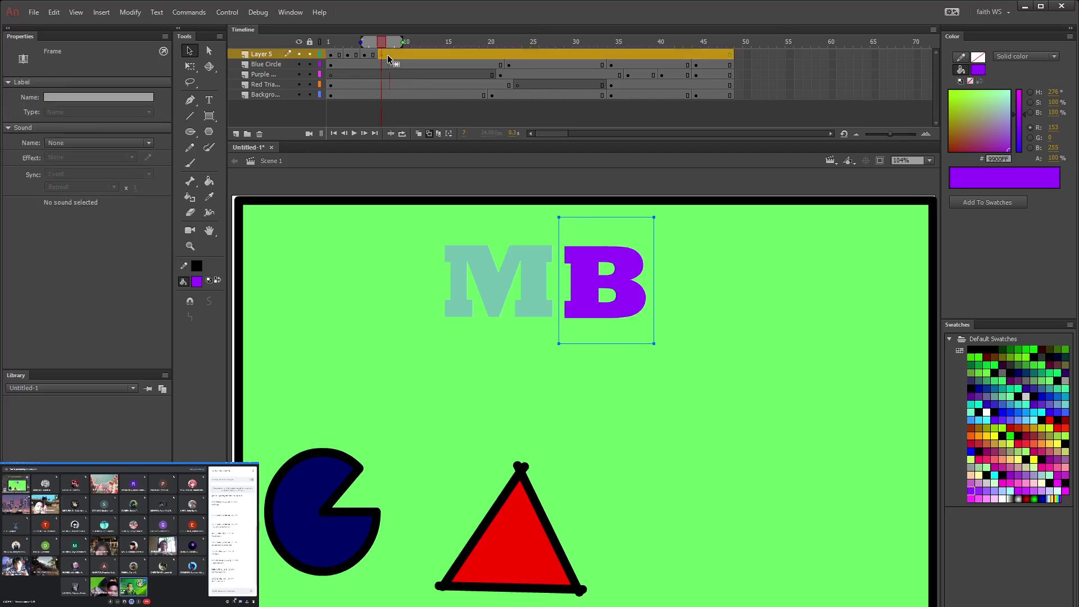
click(398, 55)
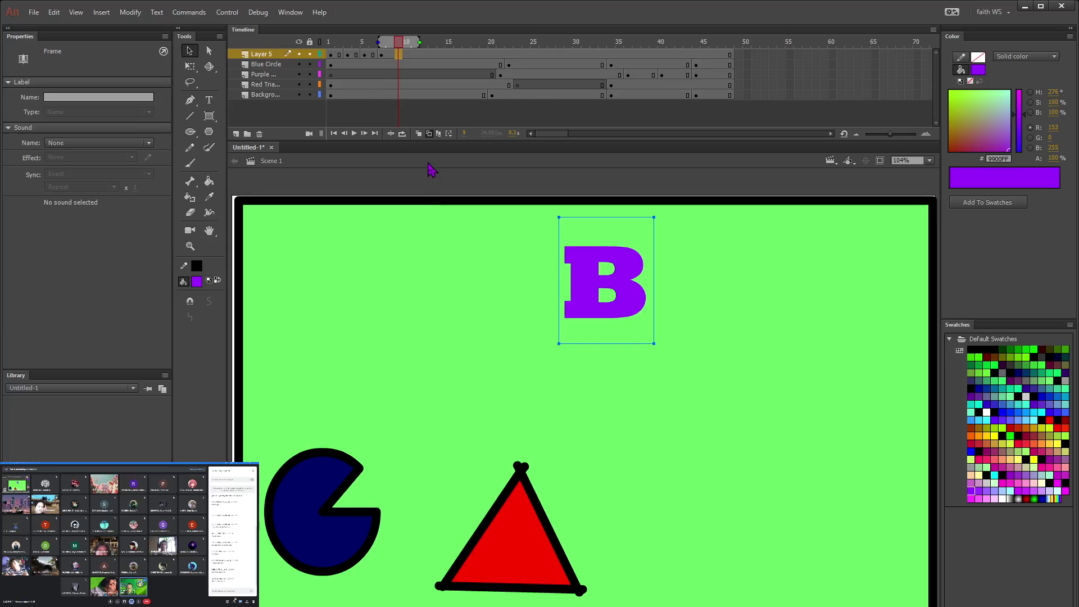
drag(641, 311, 735, 317)
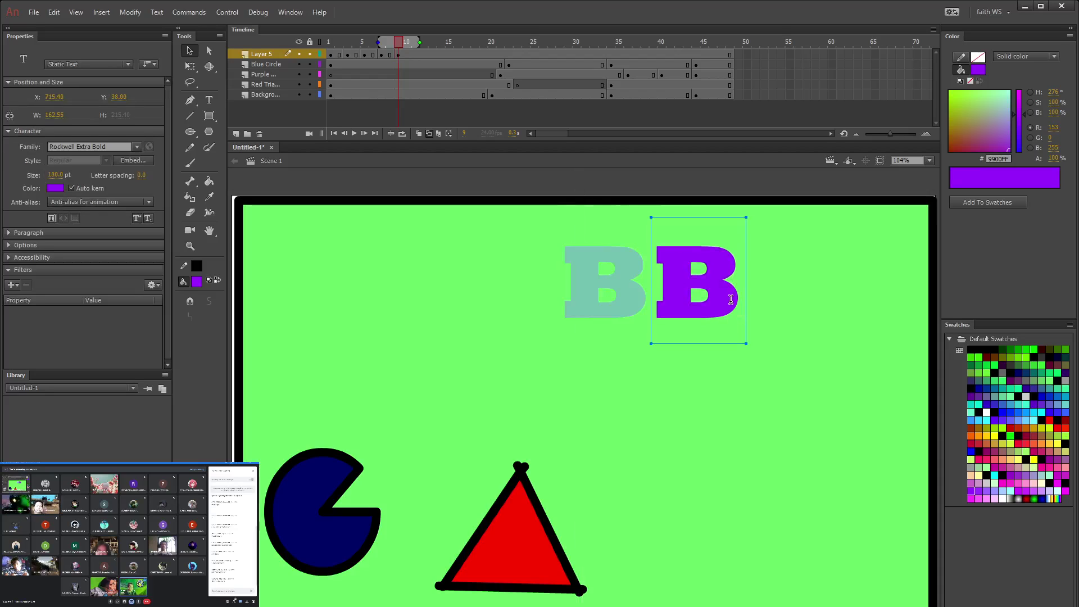
double_click(731, 299)
key(BackSpace)
text(E)
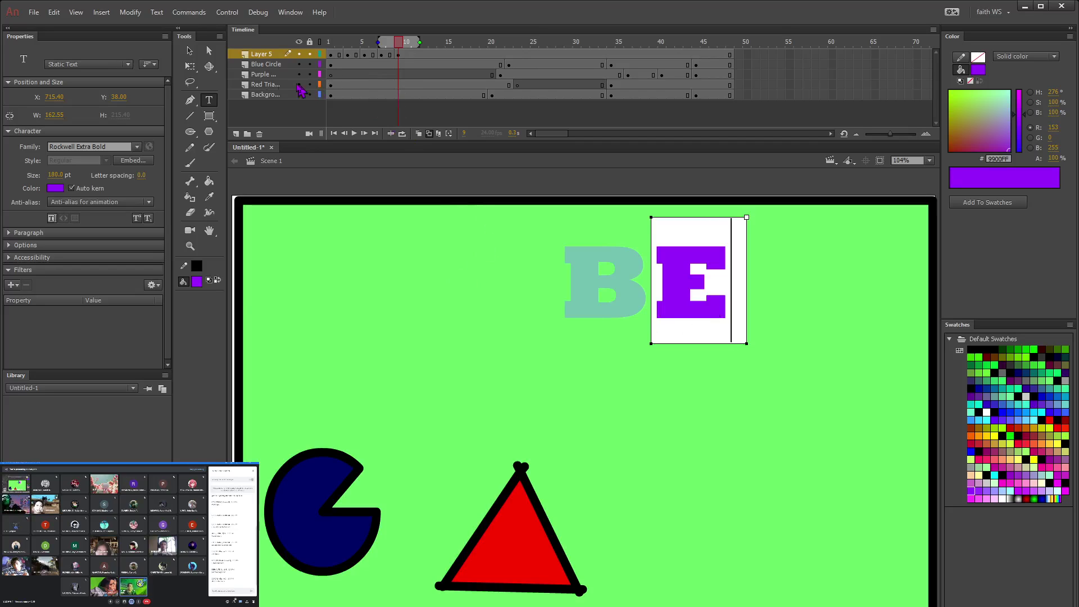
click(189, 51)
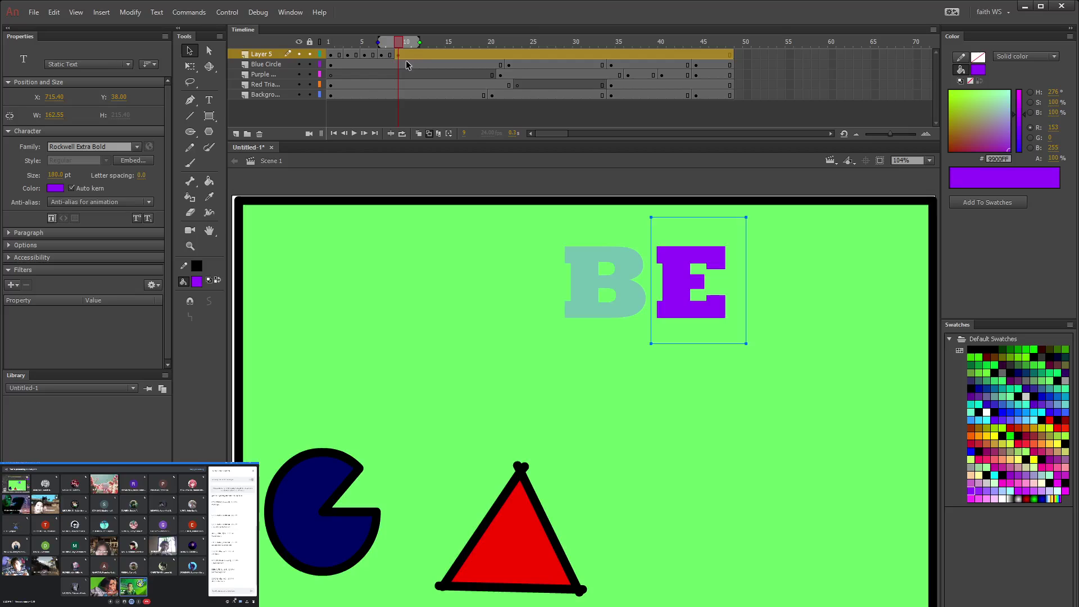
Step: On a new keyframe at frame 11 of Layer 5, place the letter R just to the right of the ghosted E
click(404, 57)
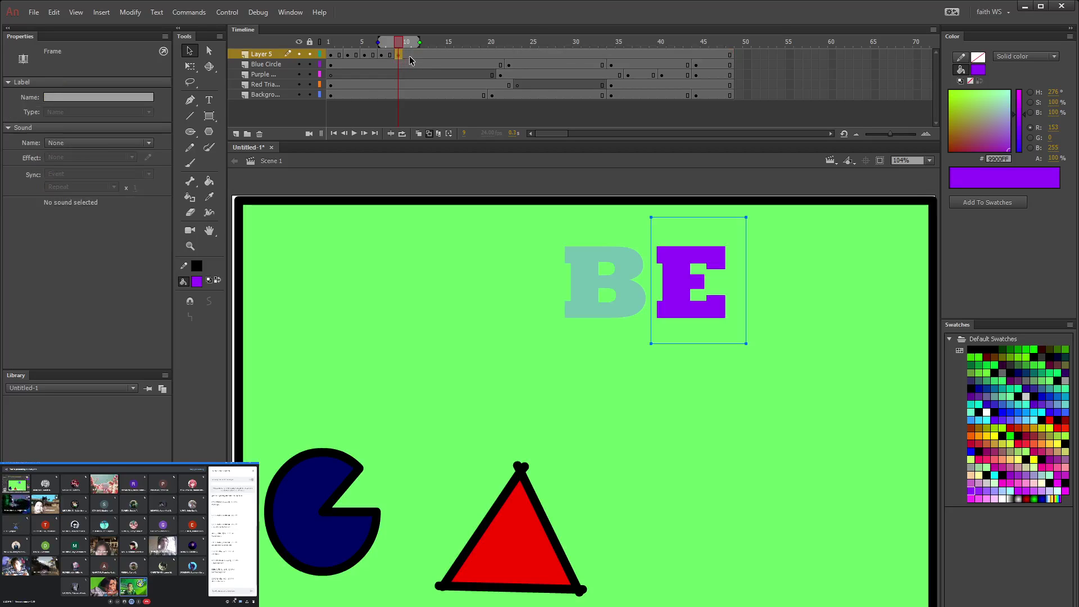
click(415, 55)
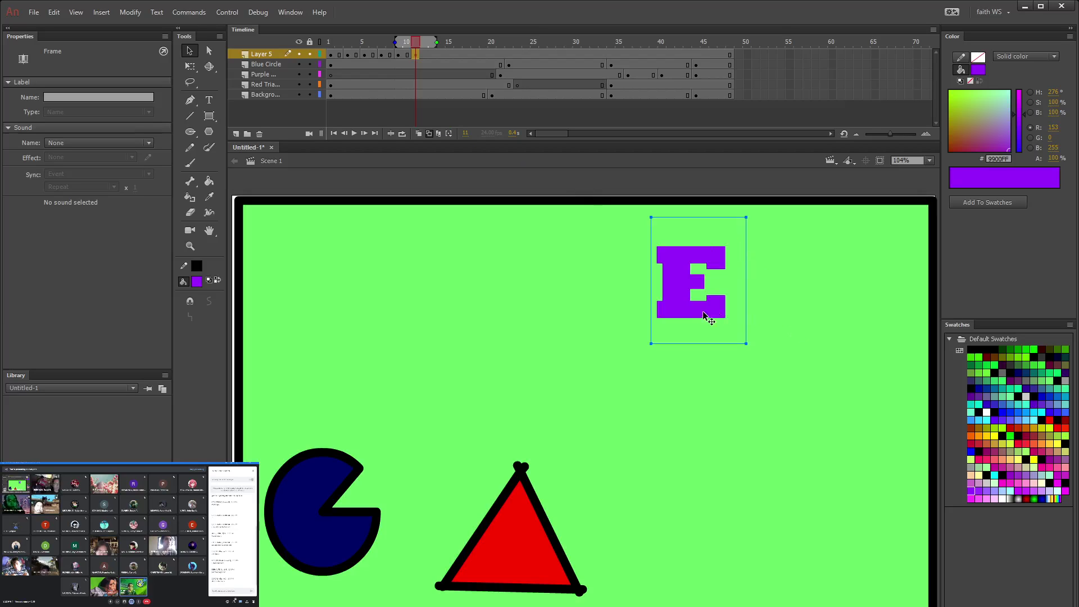
drag(693, 304, 778, 305)
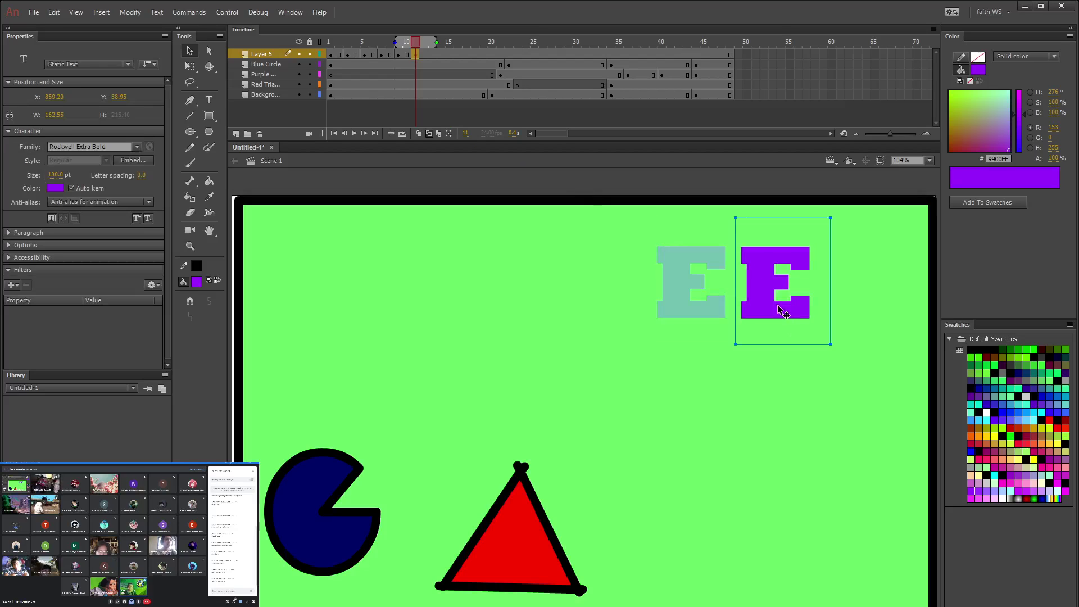
double_click(813, 311)
key(BackSpace)
text(R)
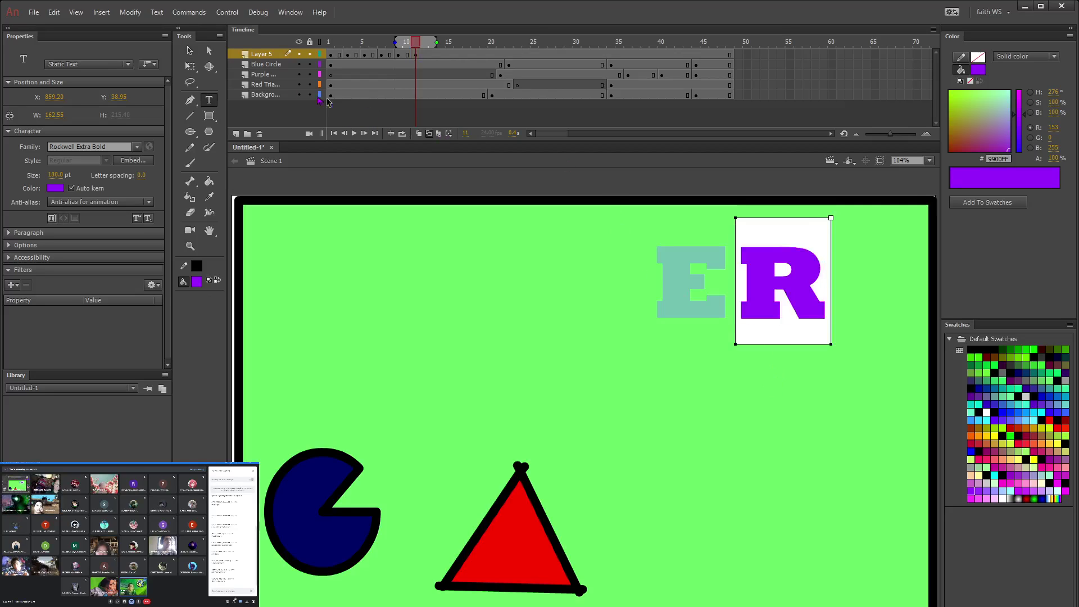
click(190, 51)
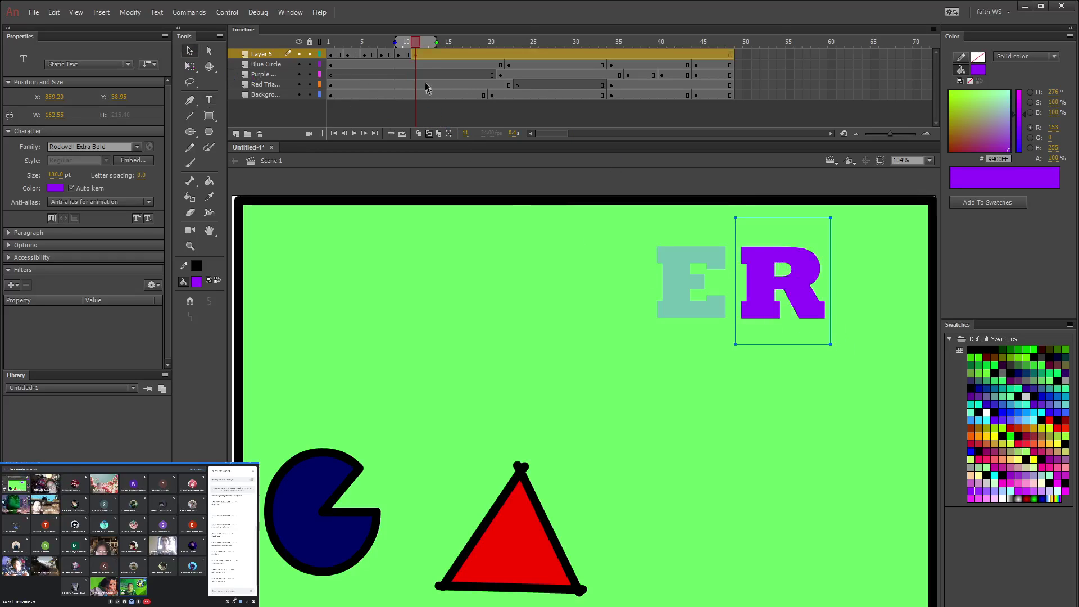
Step: Try to place the letter S at frame 13 of Layer 5, right of the ghosted R, in a narrowed text box
click(423, 55)
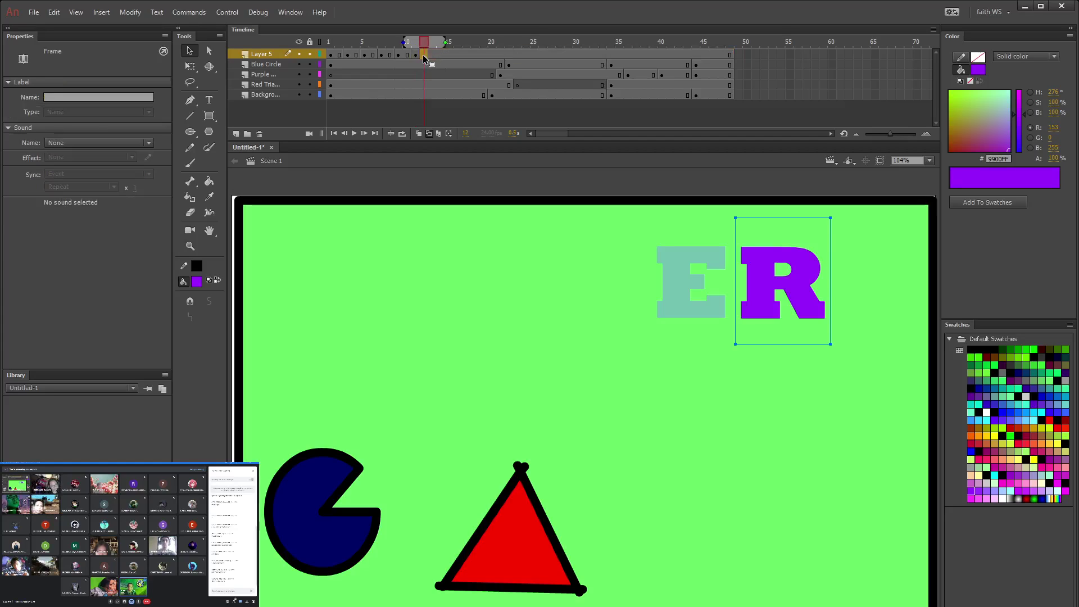
click(432, 54)
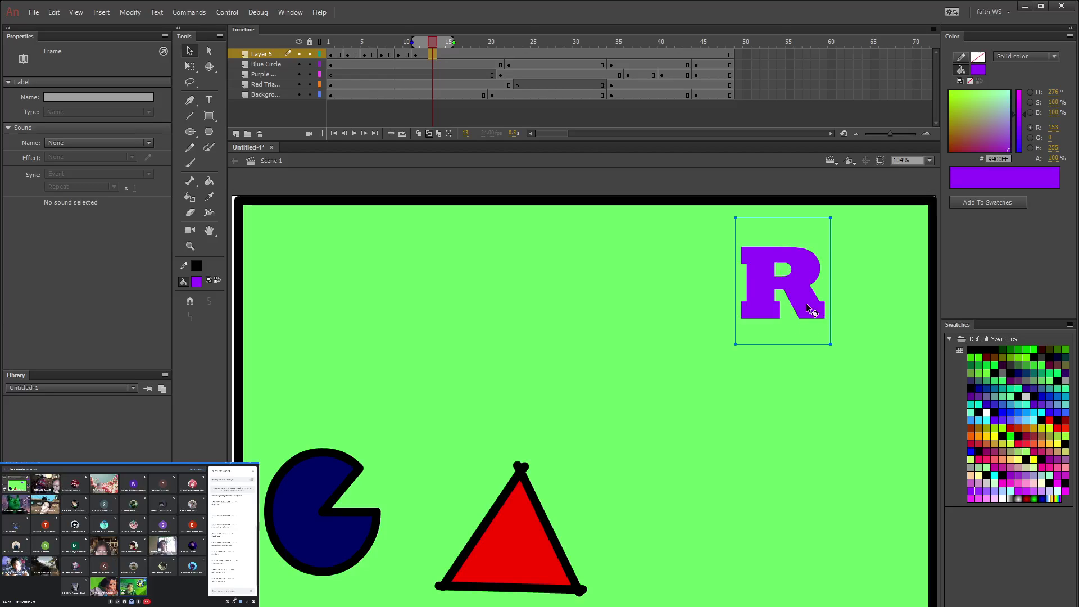
drag(809, 309, 896, 306)
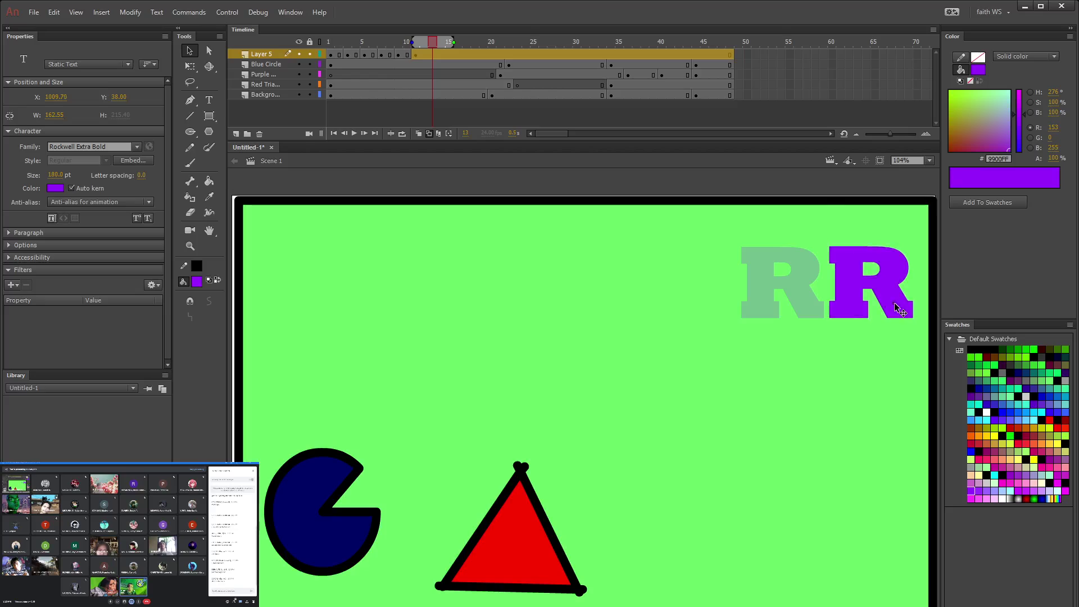
double_click(913, 301)
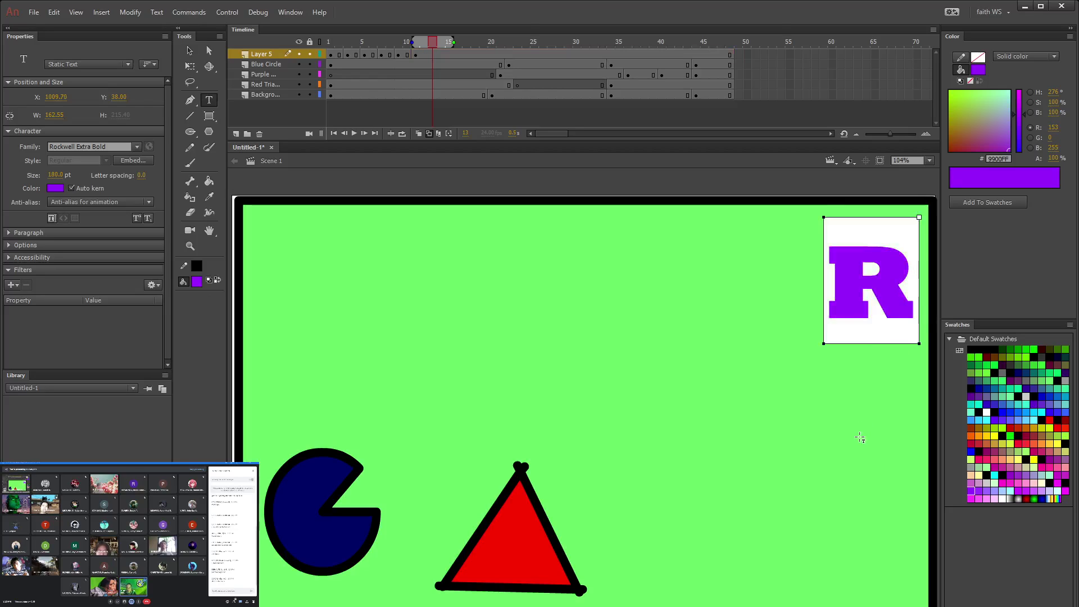
key(BackSpace)
text(S)
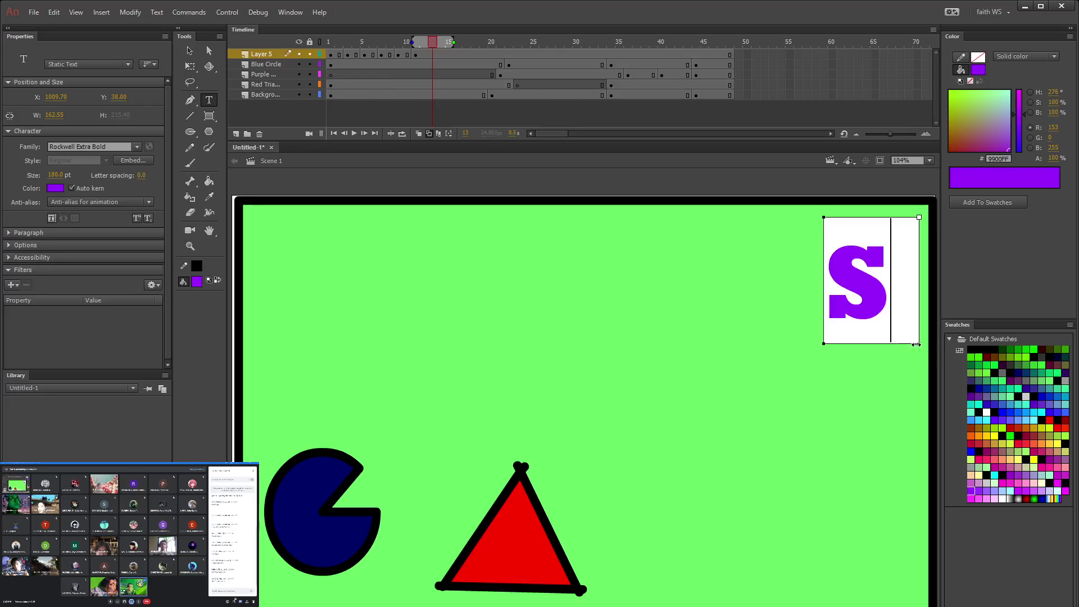
drag(917, 344, 895, 344)
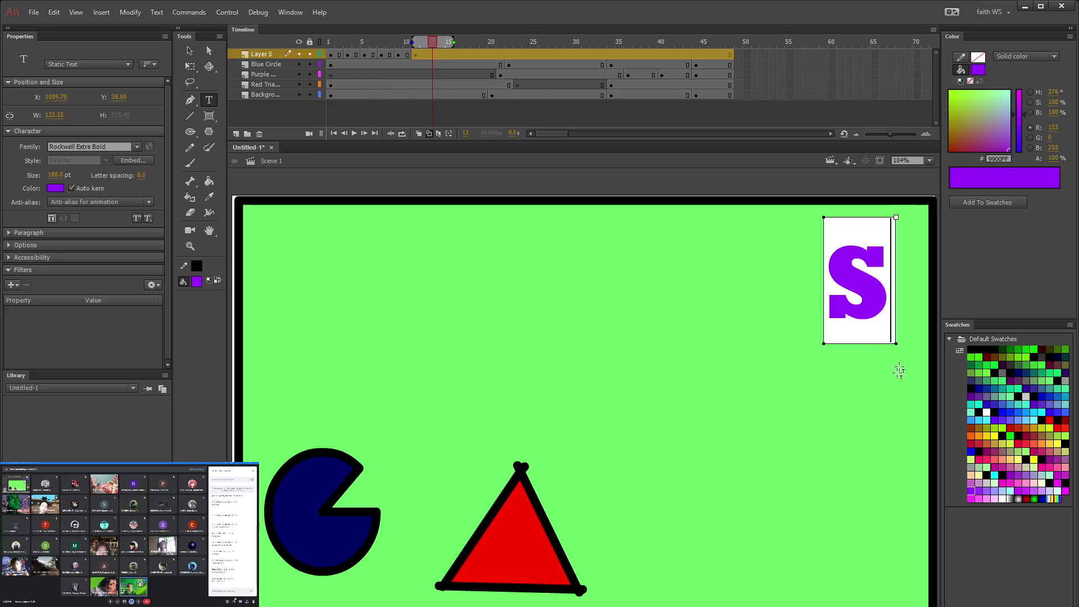
Step: On frame 11 of Layer 5, move the letter back beside the ghosted E, change it to R and space it clear of the E
click(415, 55)
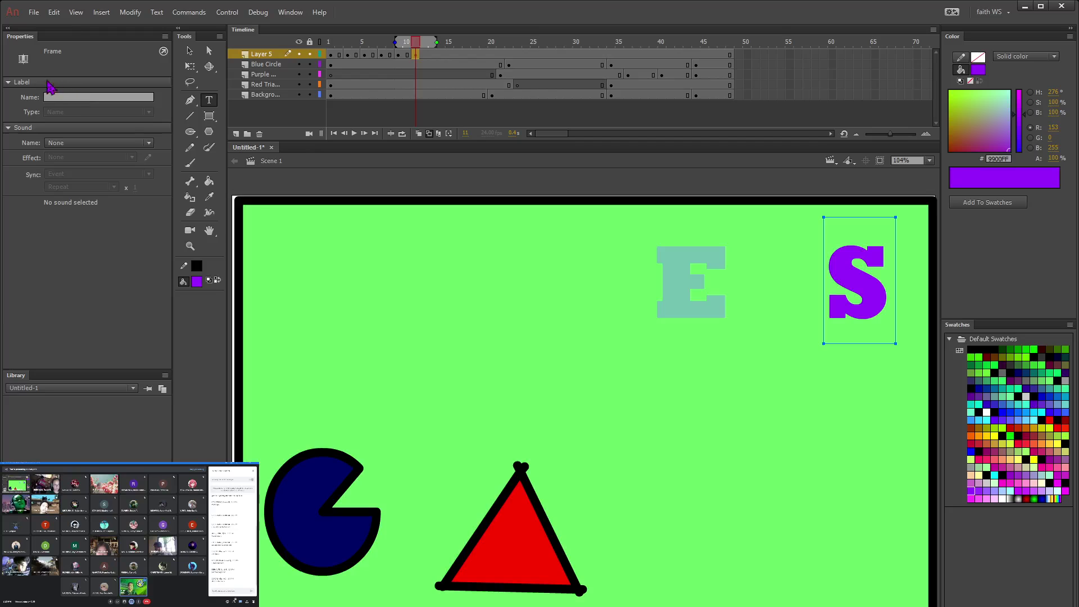
click(189, 51)
drag(869, 292, 779, 287)
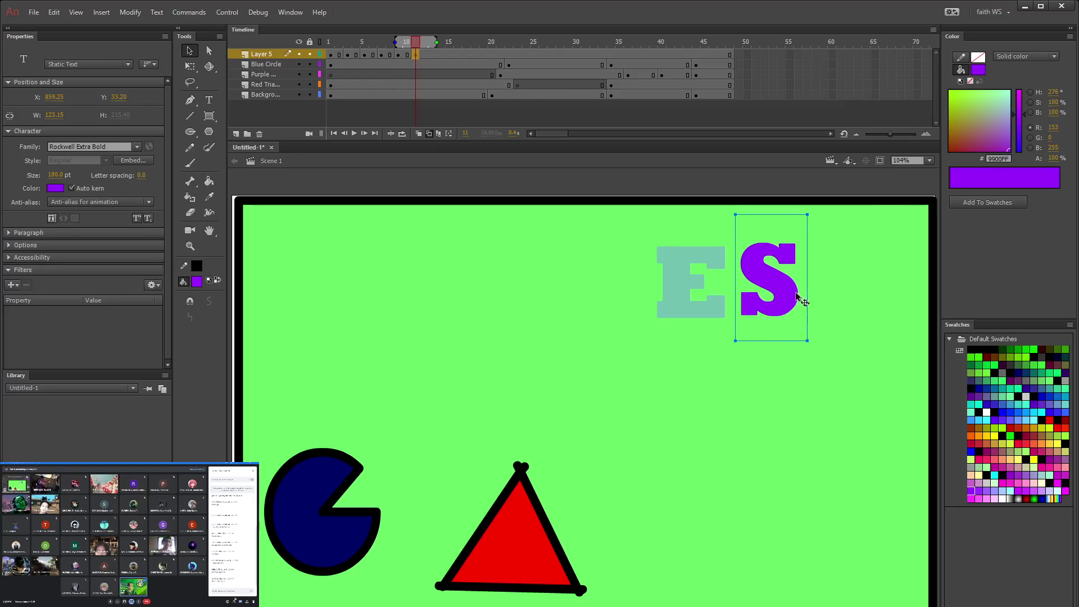
double_click(798, 298)
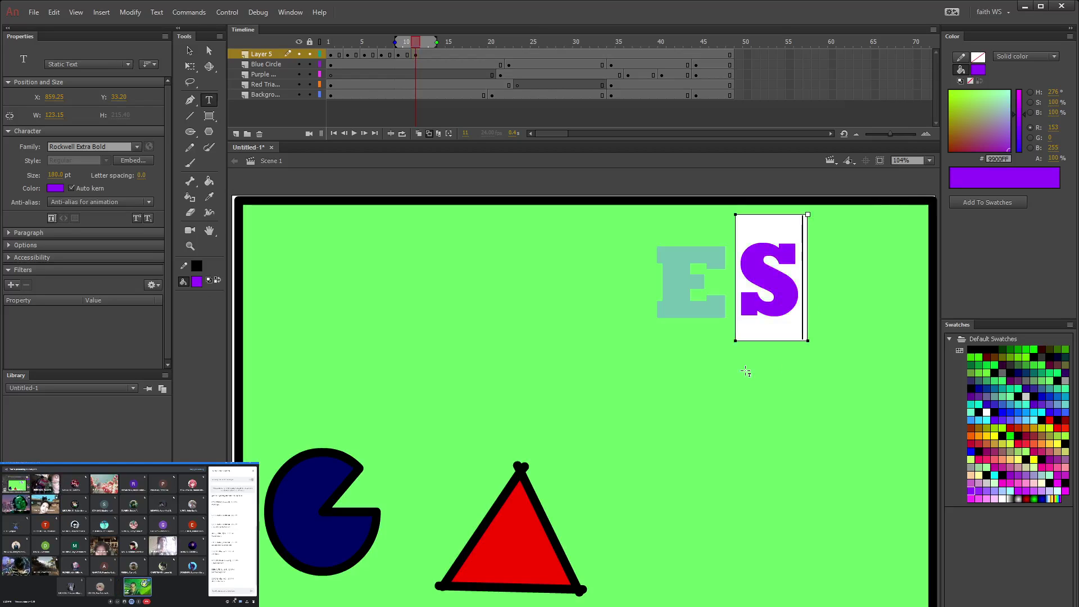
key(BackSpace)
text(R)
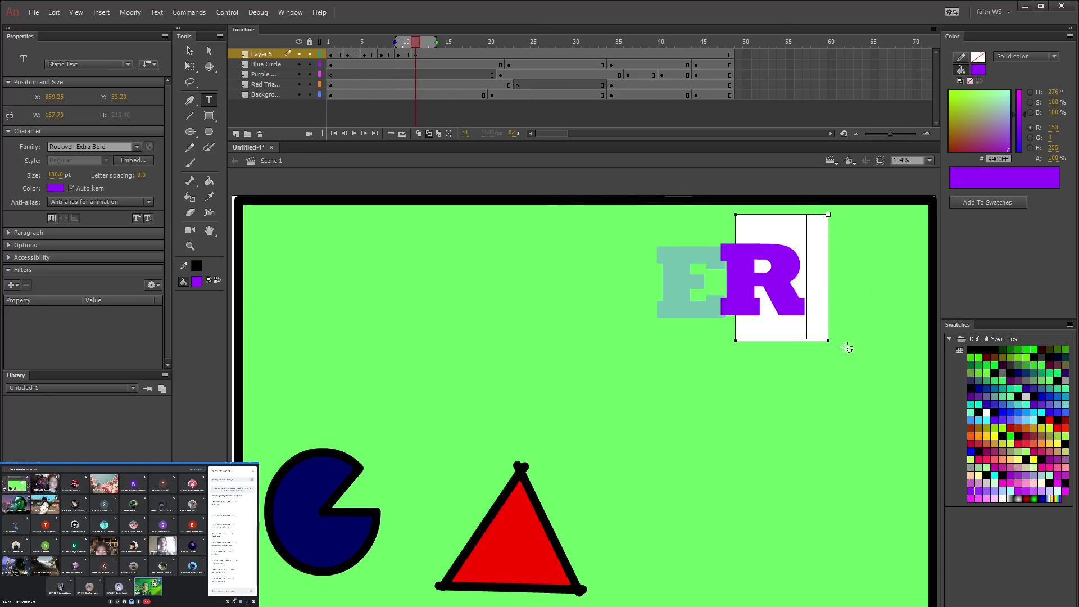
click(209, 50)
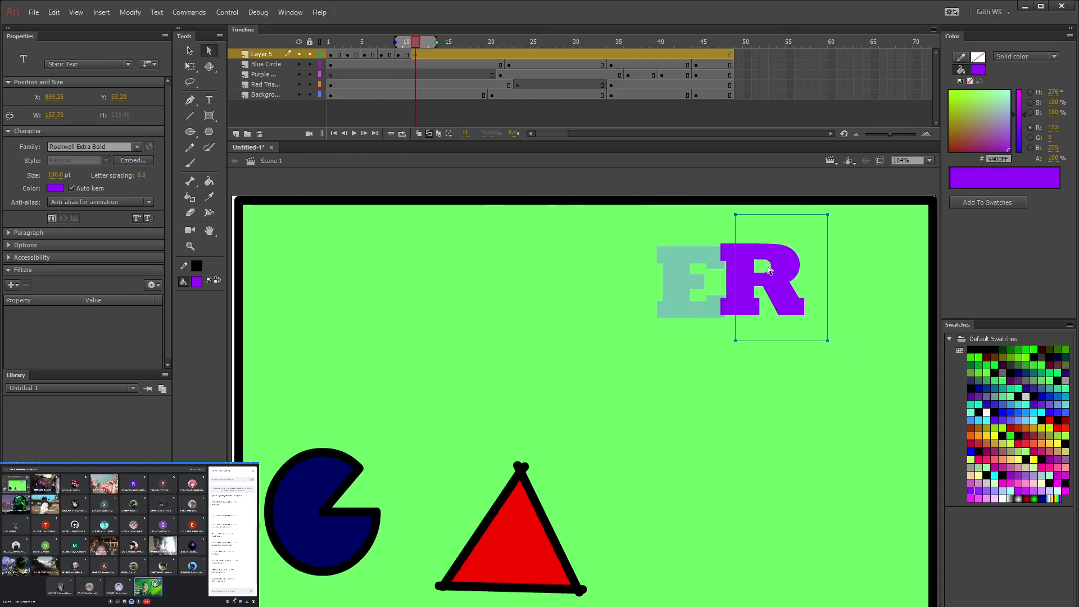
drag(793, 302, 810, 301)
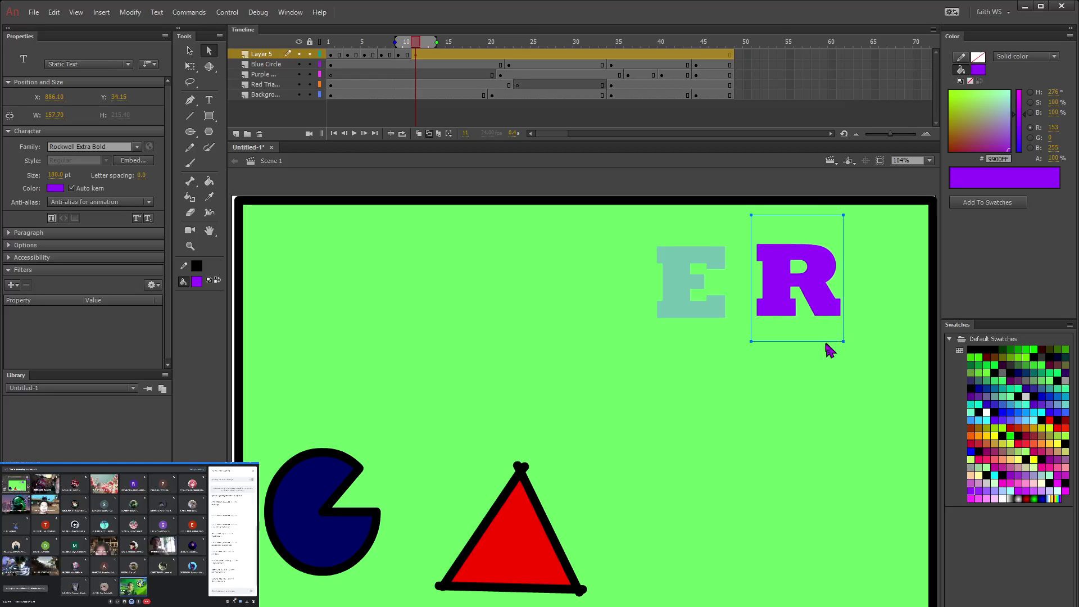
drag(827, 272, 812, 273)
Step: On a new keyframe at frame 13 of Layer 5, place the letter S right of the ghosted R in a text box narrowed to fit
click(424, 55)
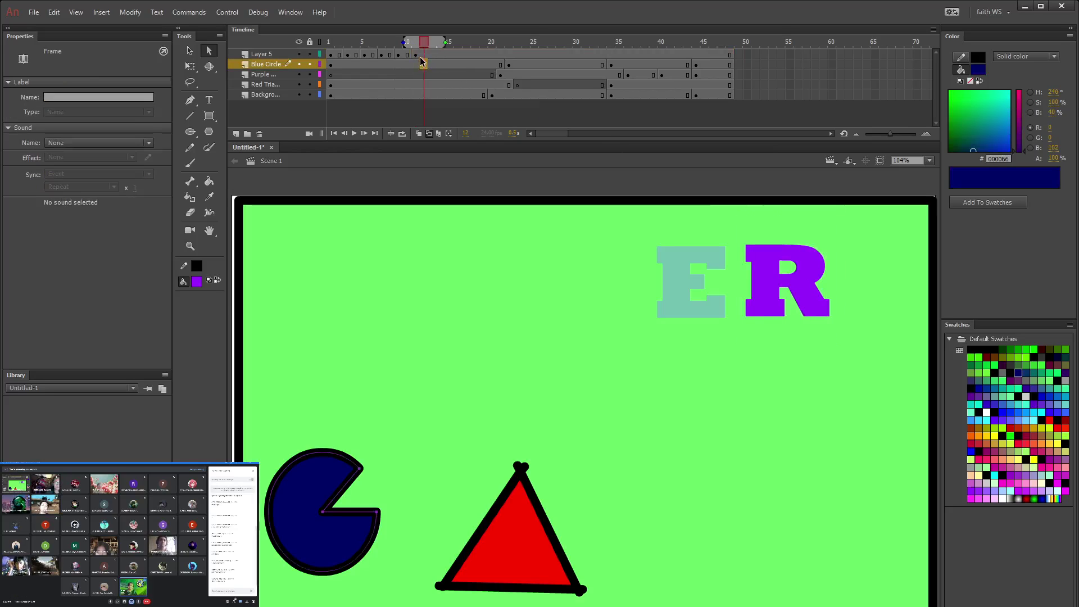
click(433, 55)
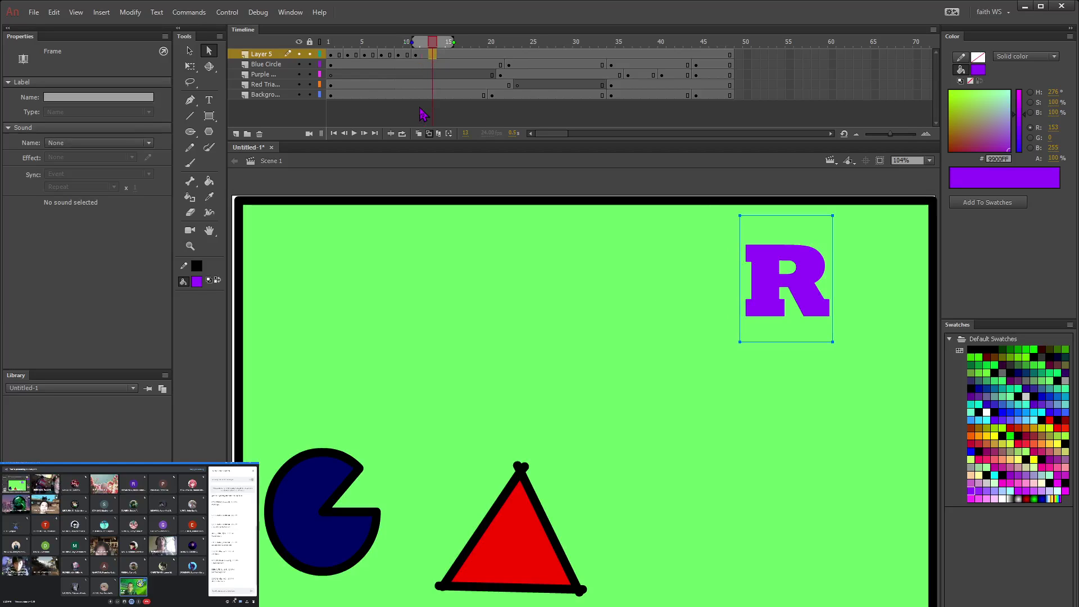
drag(821, 298, 911, 295)
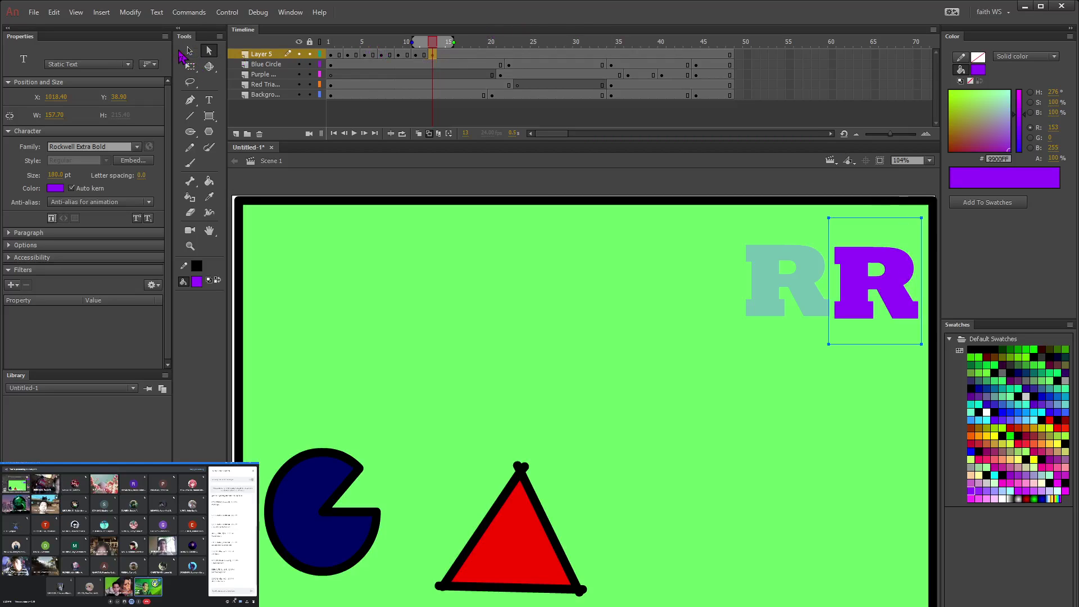
key(v)
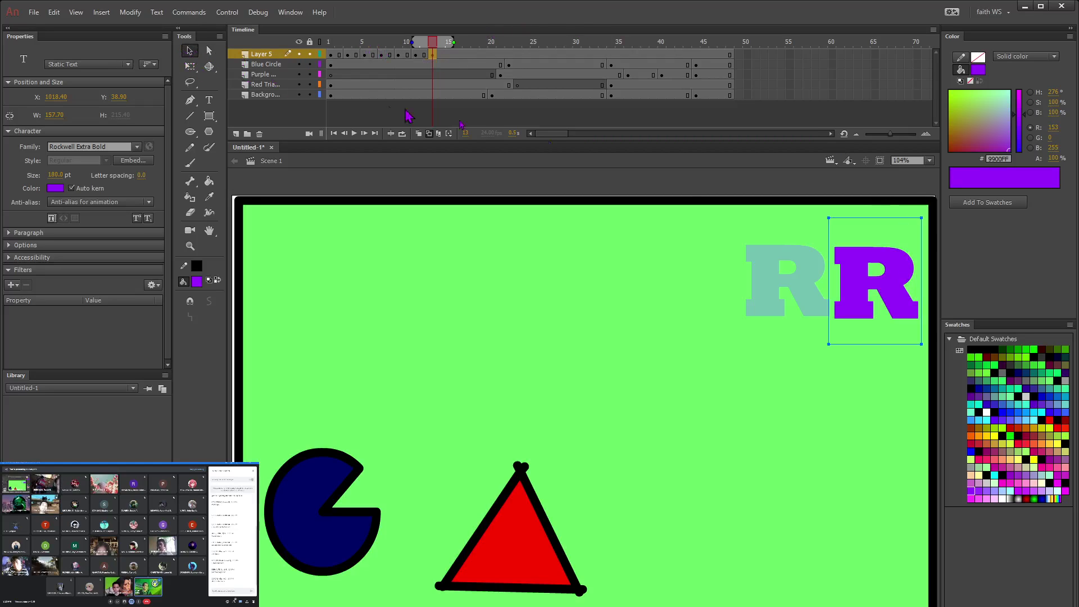
double_click(912, 283)
key(BackSpace)
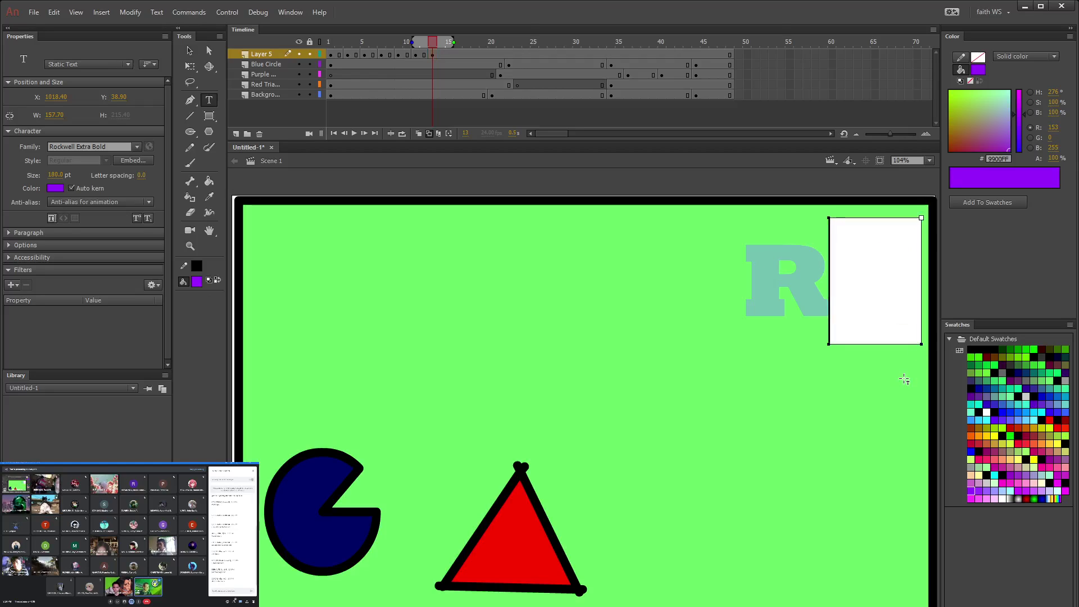
text(S)
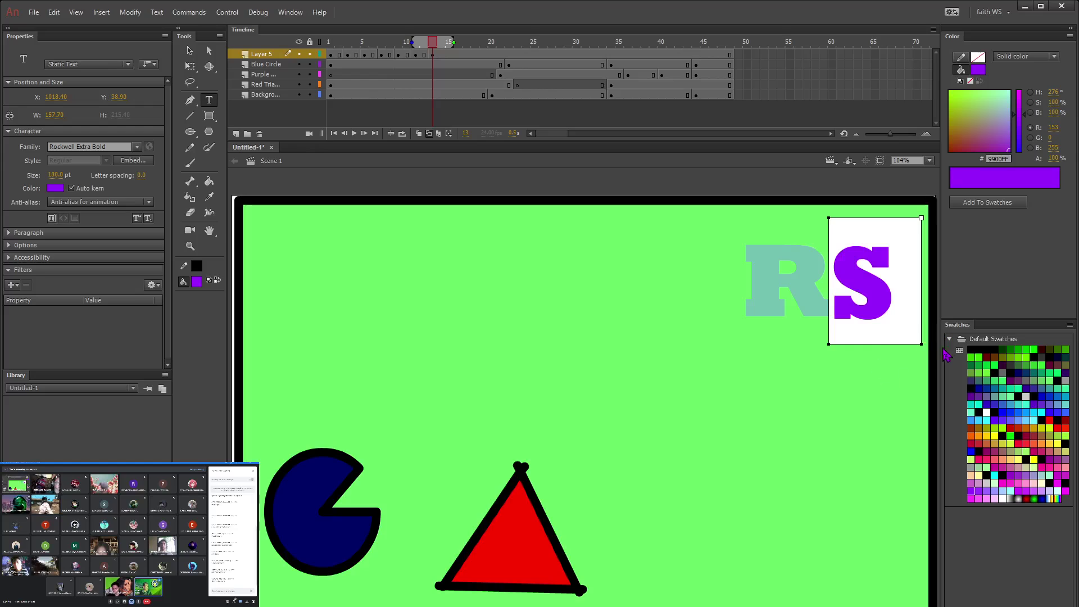
drag(922, 344, 899, 344)
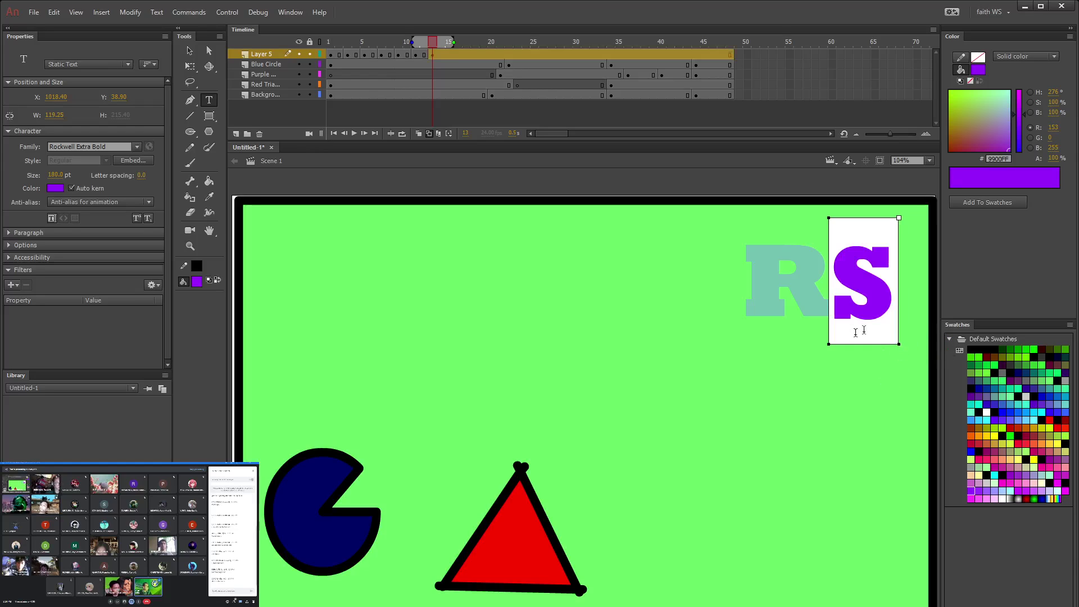
click(189, 50)
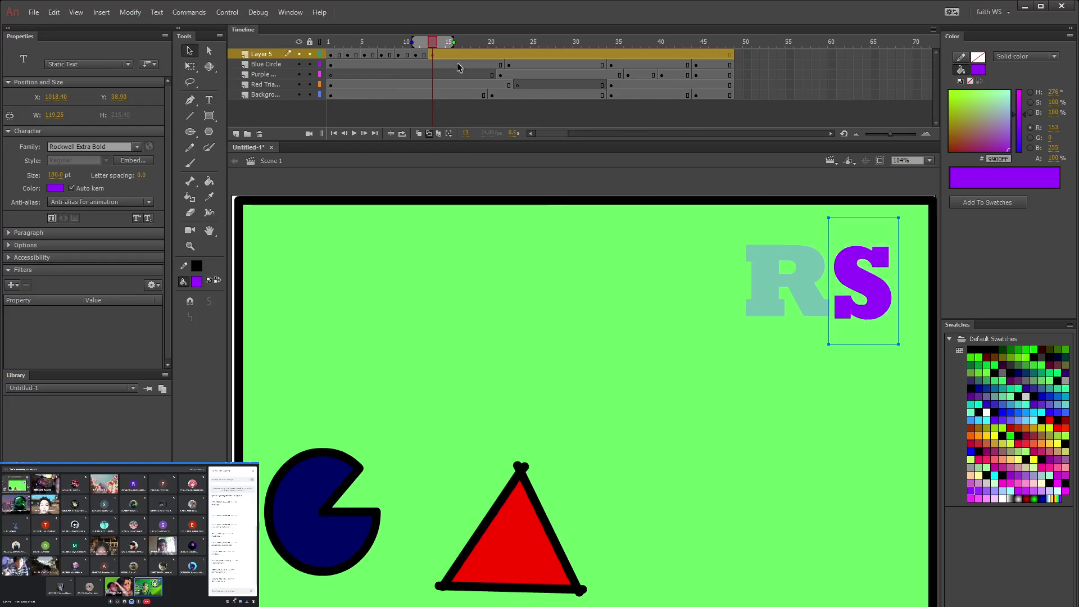
Step: Play the animation from frame 1 to preview the sequence of letters
drag(434, 43, 329, 44)
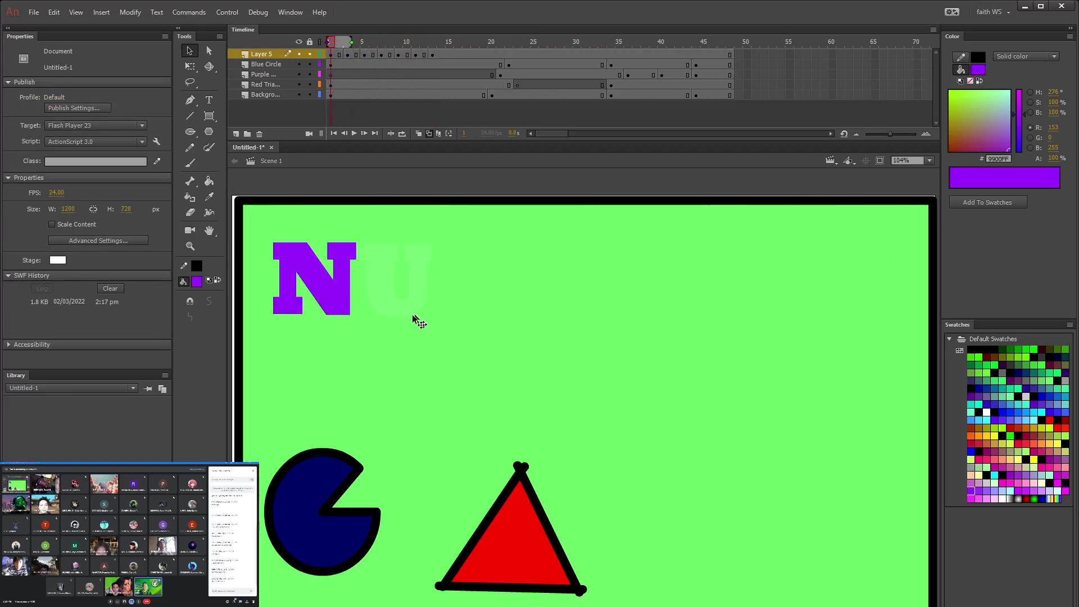
click(354, 134)
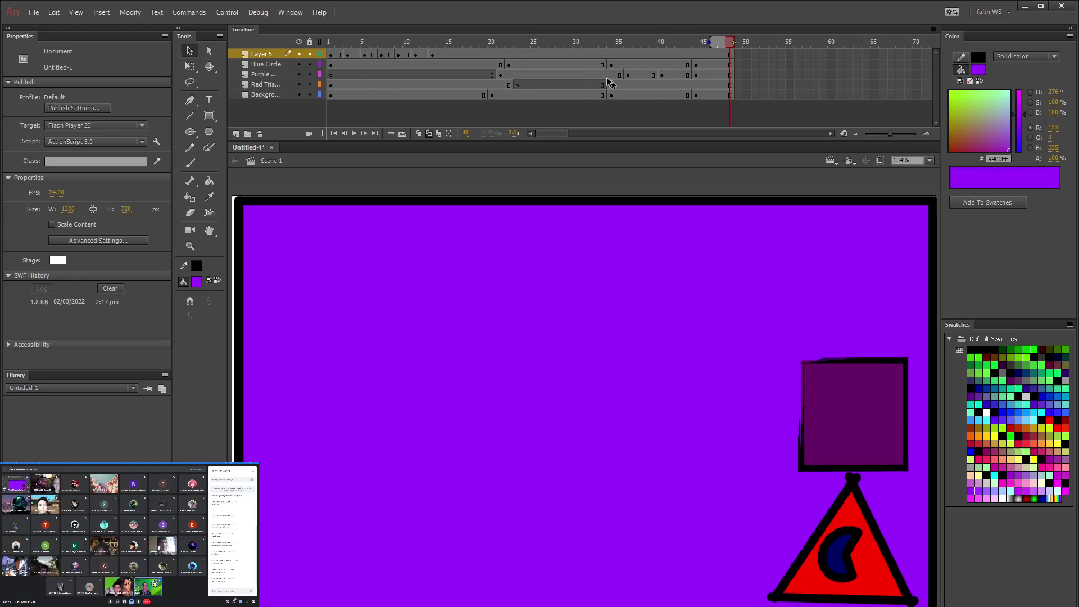
Step: Insert a new keyframe at frame 15 of Layer 5, after the S
drag(722, 42, 442, 57)
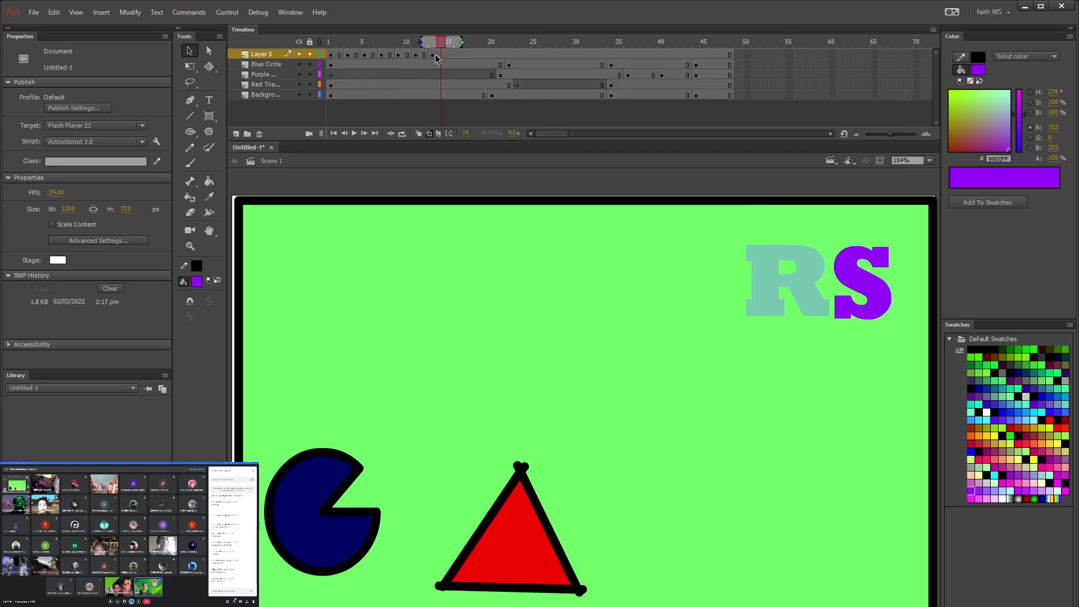
click(442, 55)
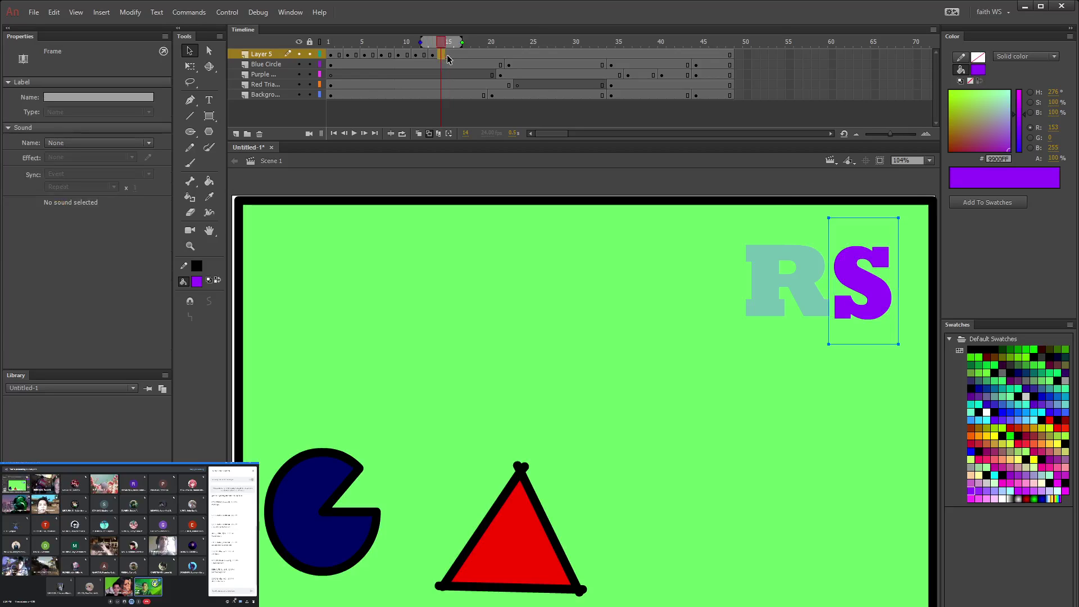
click(450, 54)
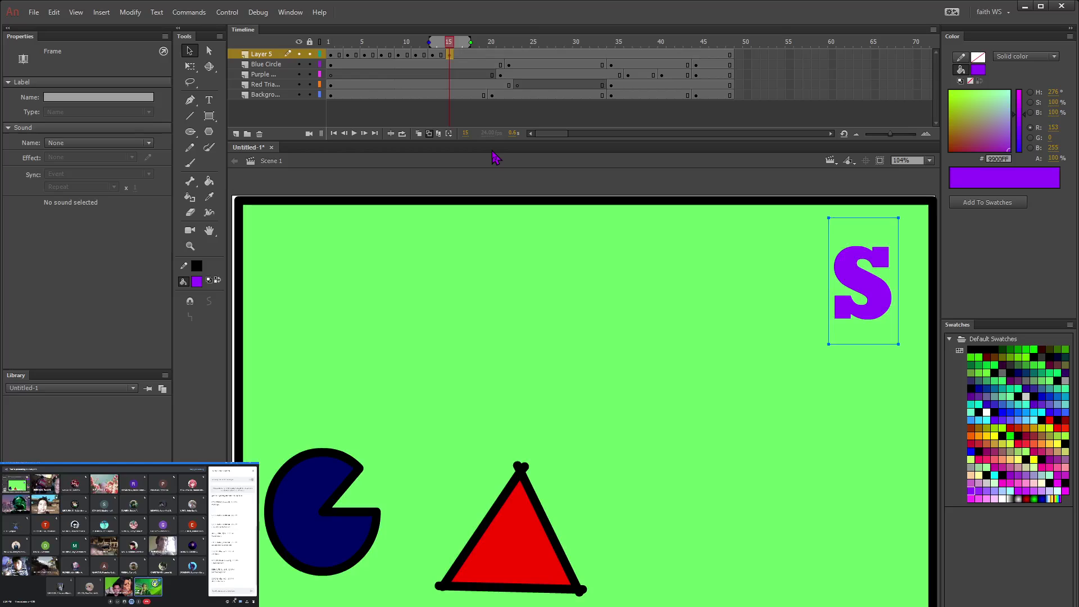
Step: Compare the placement of the R and the S on frames 12 and 13 using their onion-skin ghosts
click(440, 44)
drag(440, 44, 433, 44)
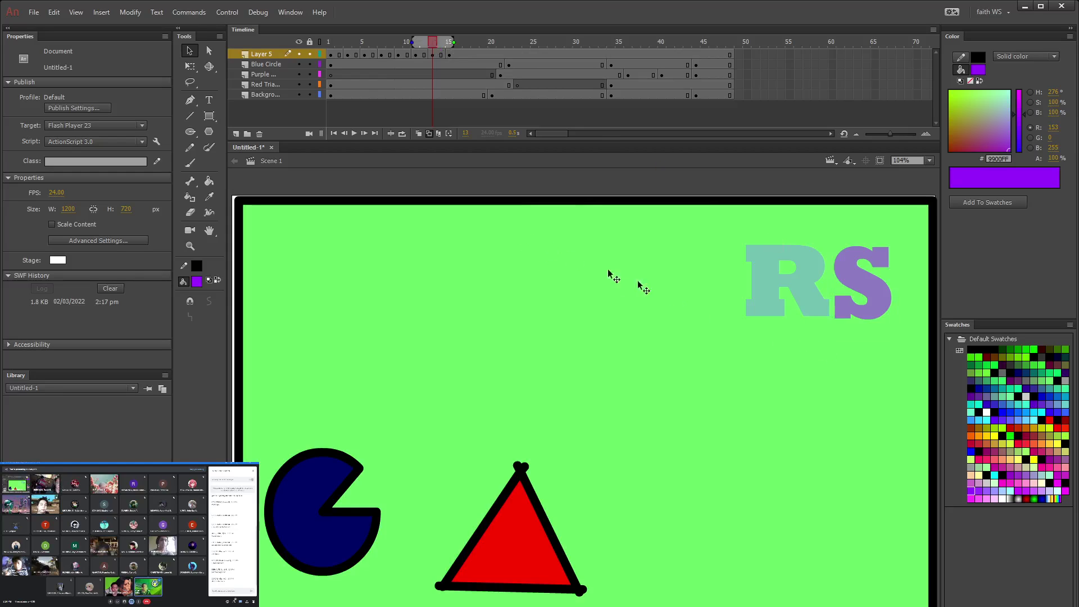
click(769, 311)
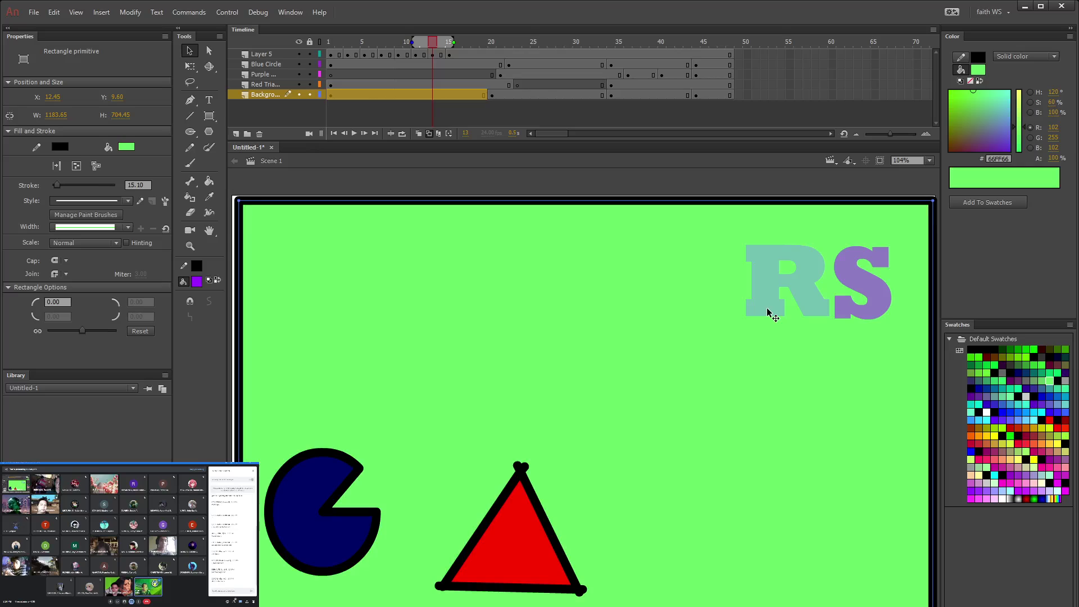
click(424, 42)
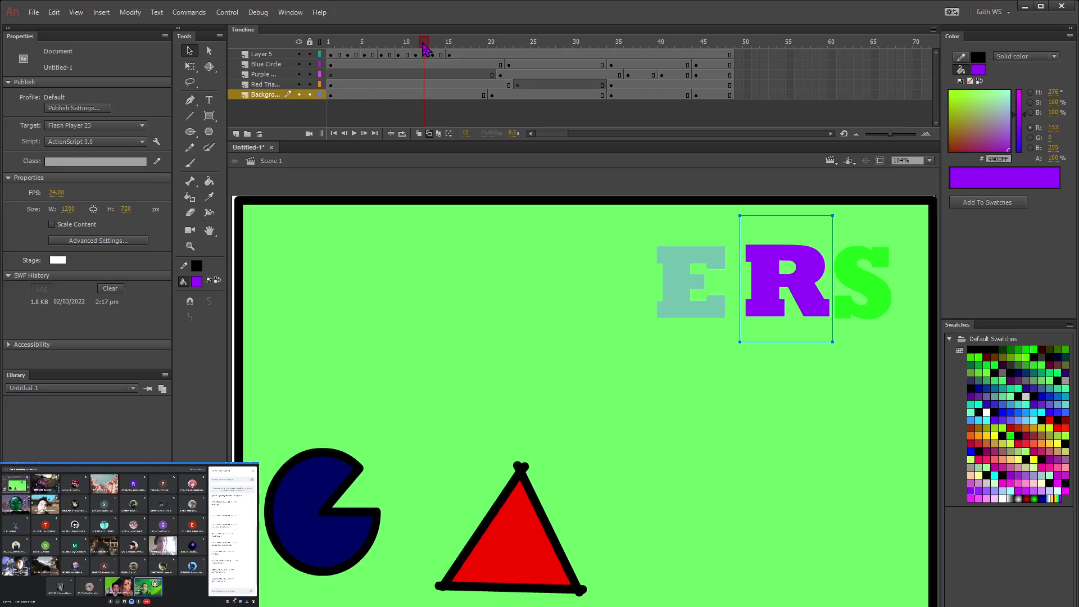
click(589, 173)
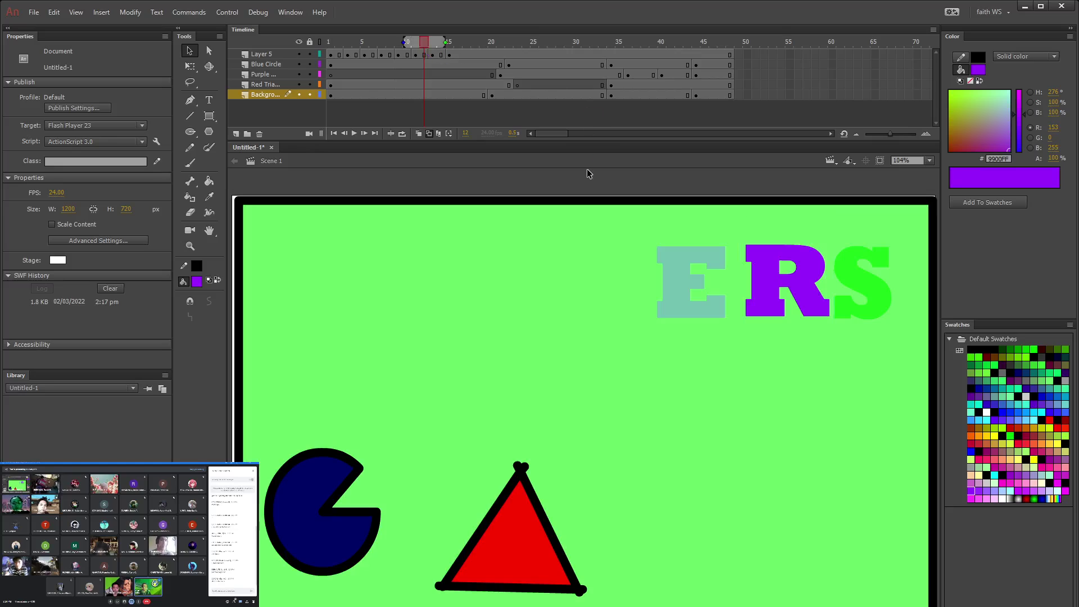
click(433, 42)
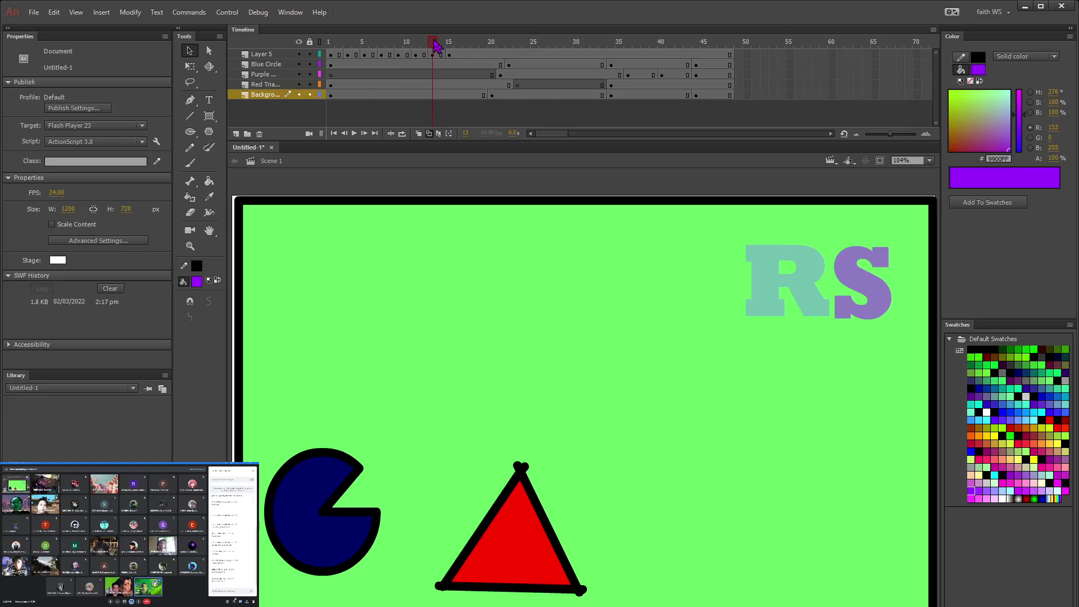
Step: Copy the R from frame 12 of Layer 5 and place the copy directly left of the S at frame 15
click(424, 42)
click(717, 311)
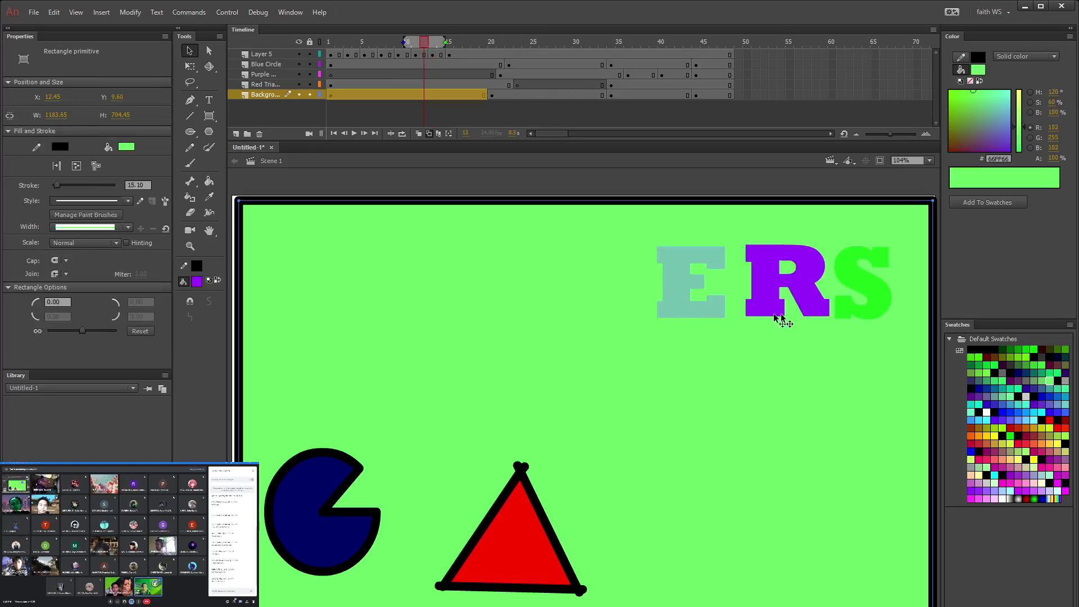
click(770, 307)
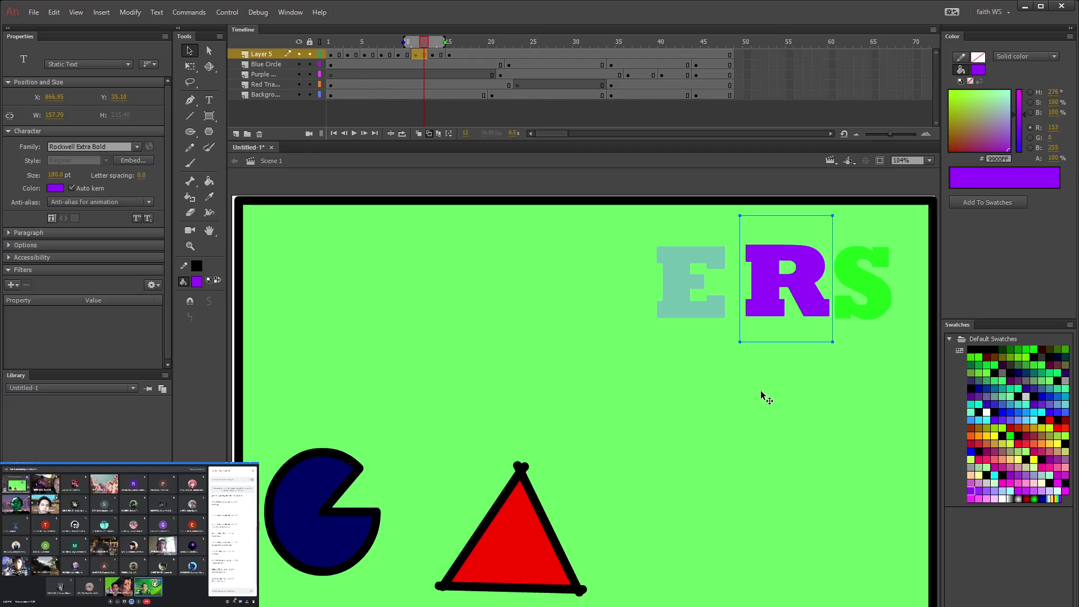
click(449, 56)
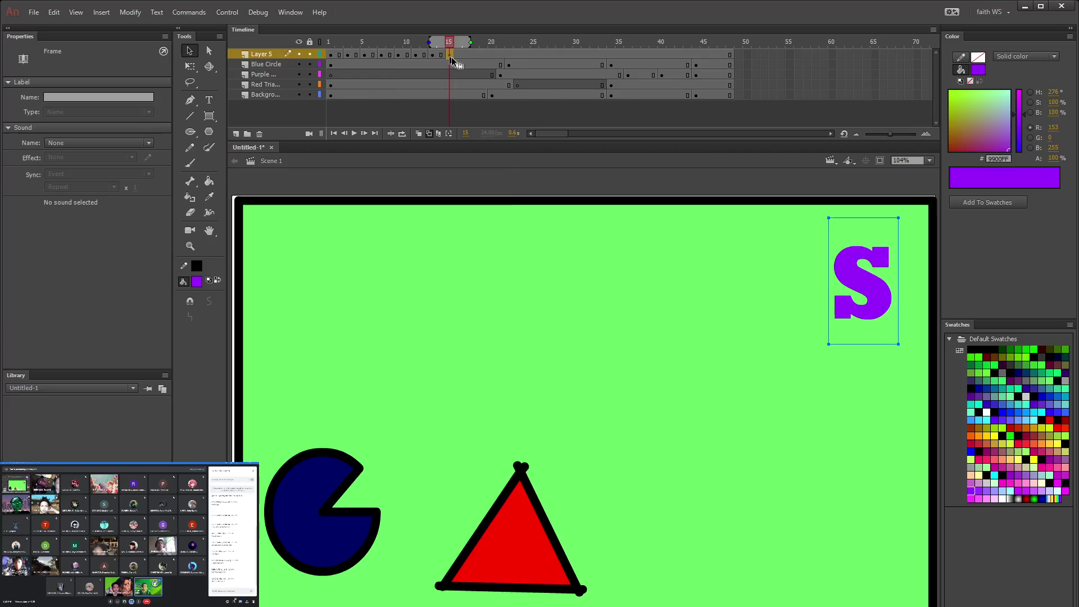
click(786, 381)
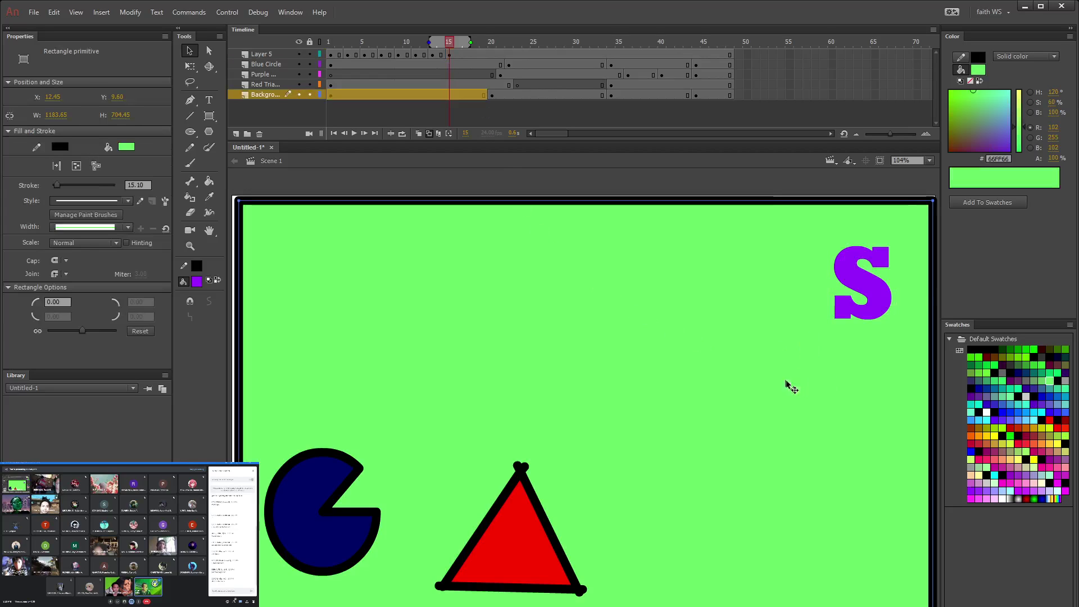
key(ctrl+v)
drag(622, 410, 804, 296)
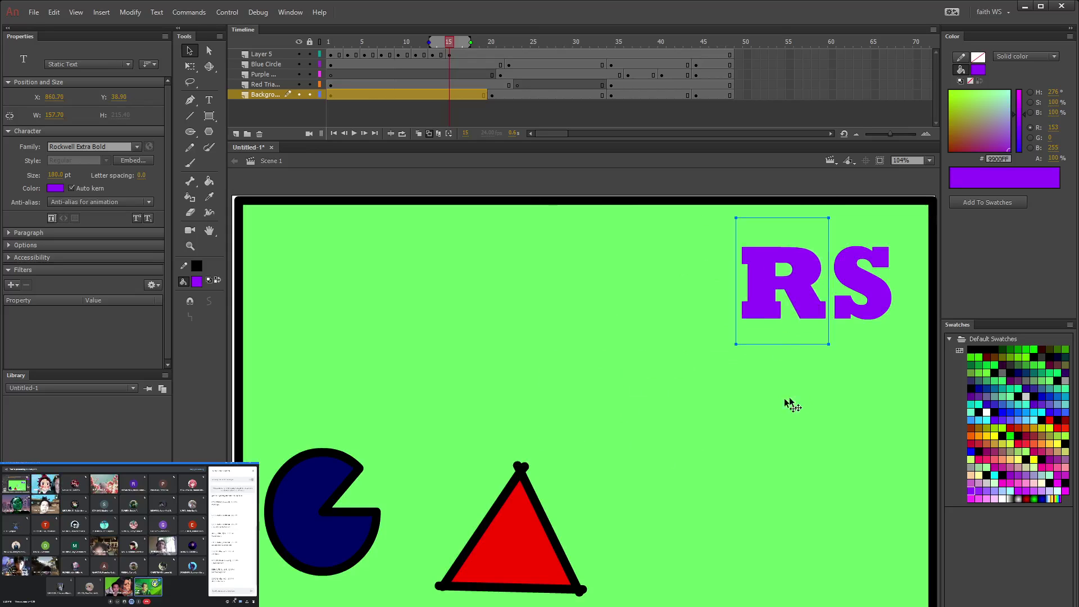
click(812, 390)
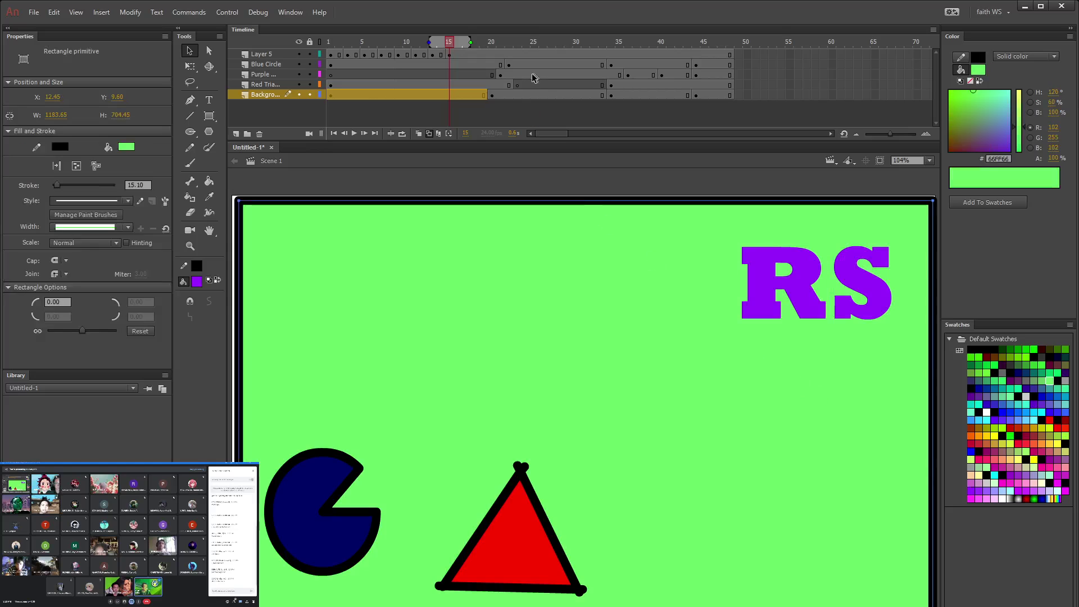
Step: Copy the E from frame 9 of Layer 5 and place it left of the R at frame 15
click(416, 57)
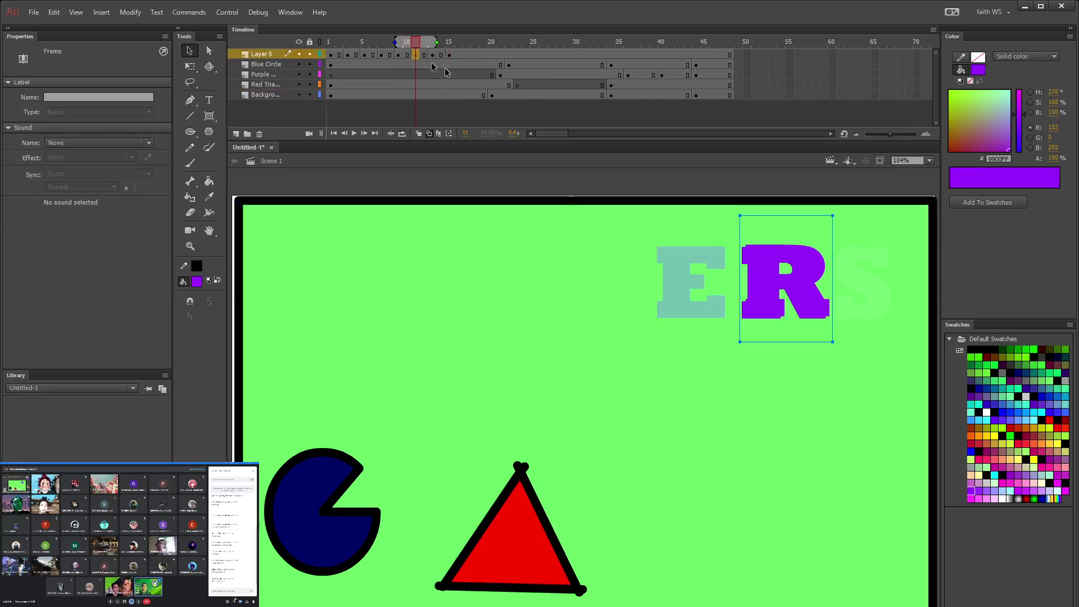
key(comma)
key(comma)
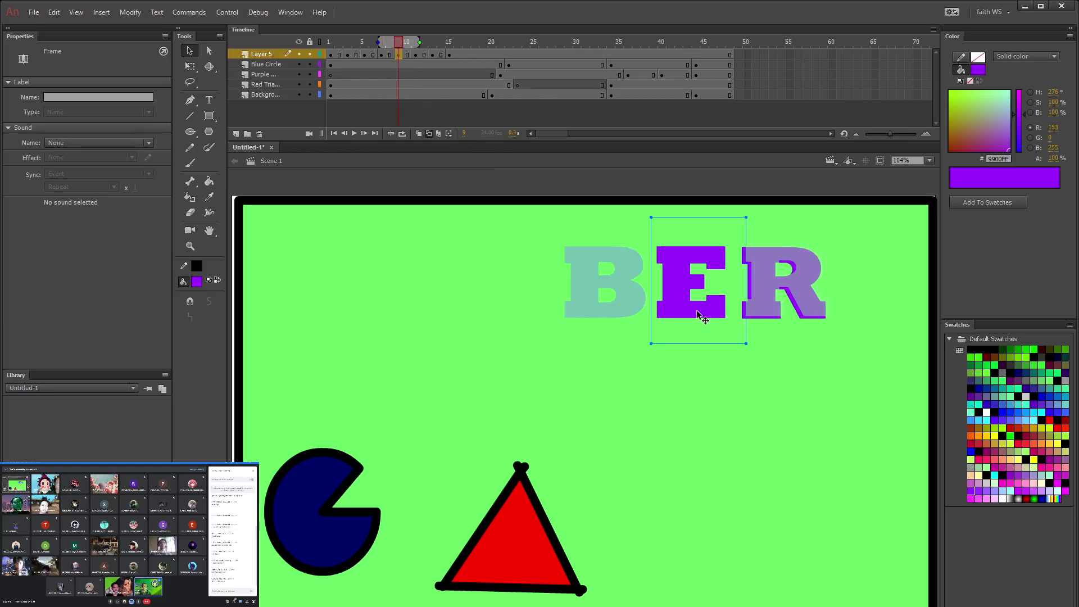
click(696, 308)
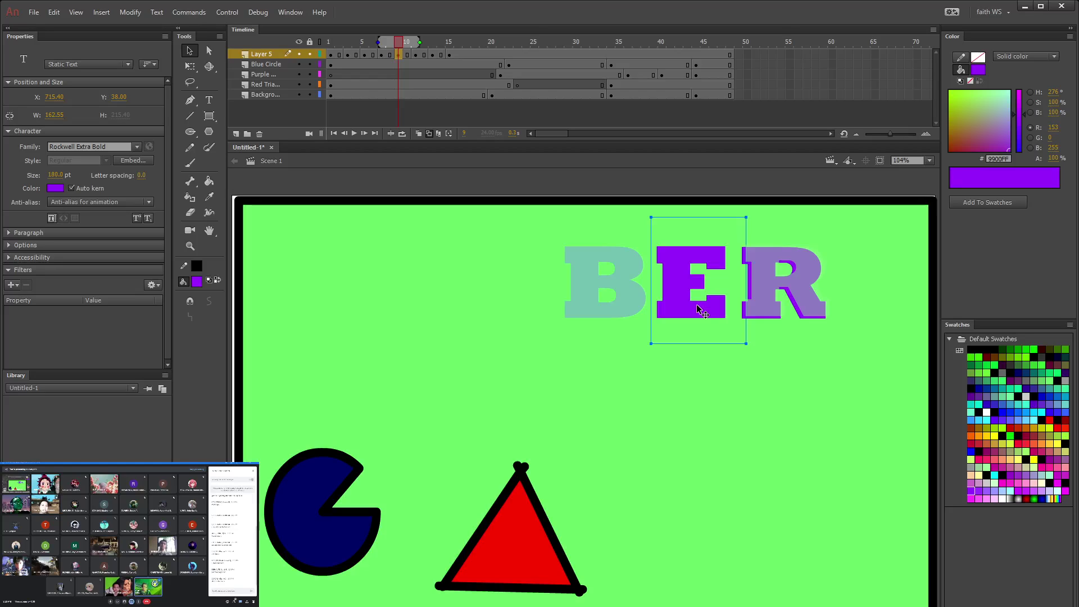
click(449, 55)
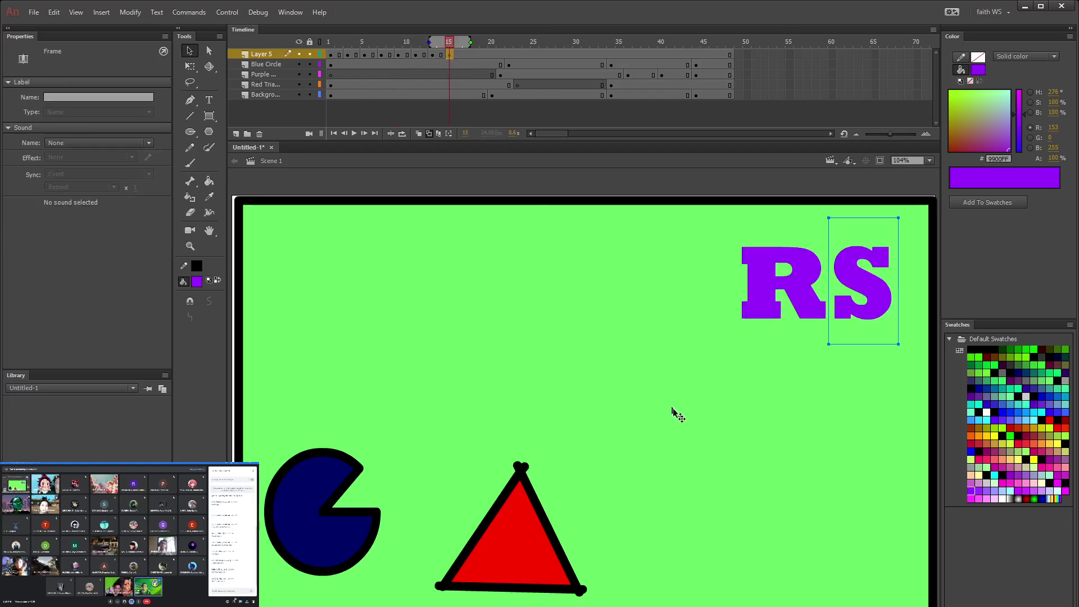
key(ctrl+v)
drag(599, 439, 726, 323)
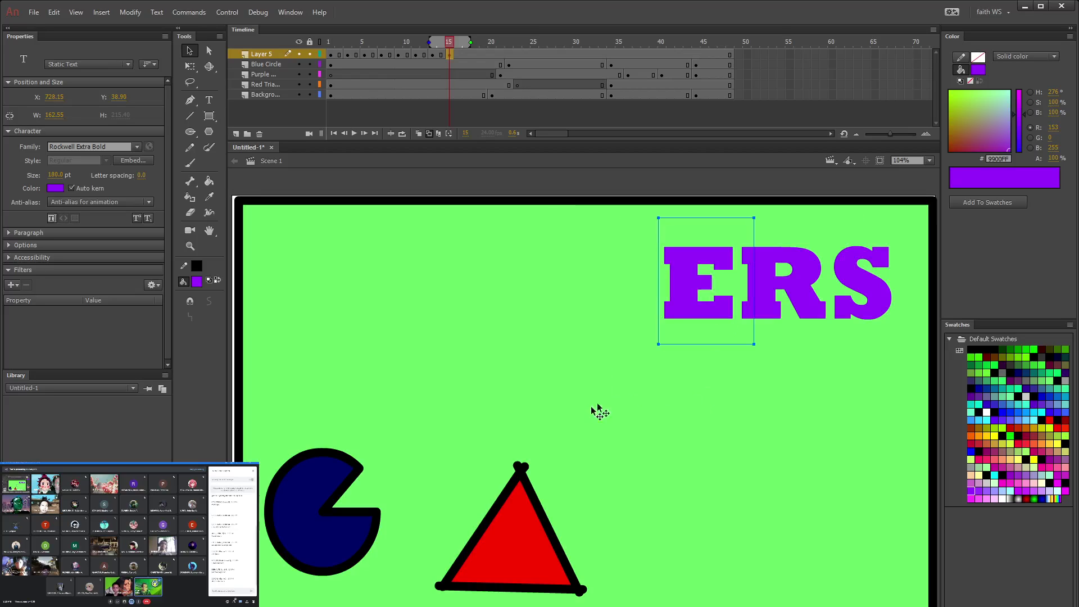
click(568, 385)
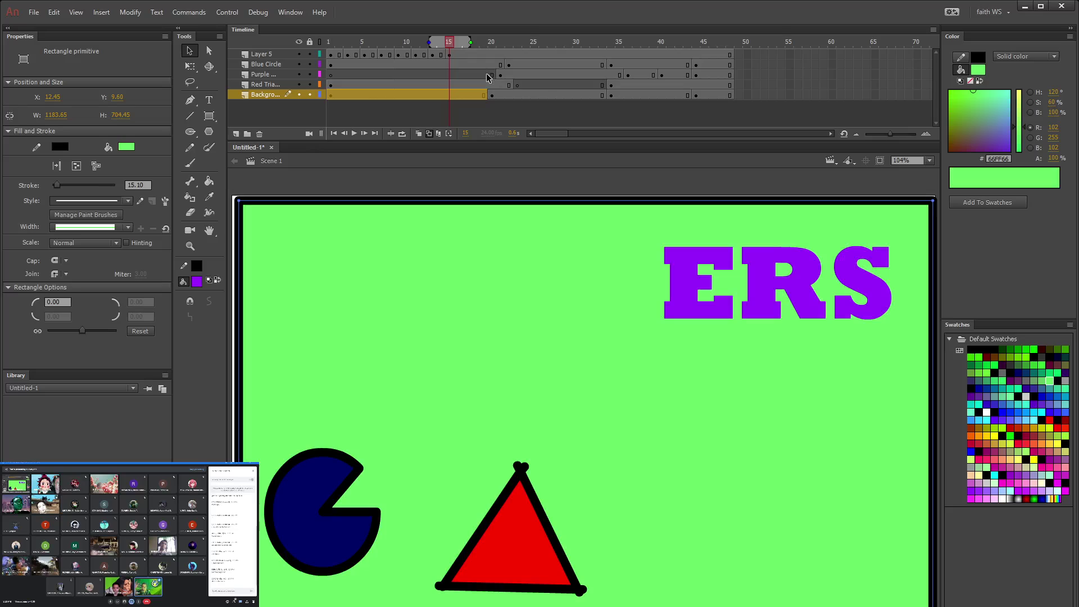
Step: Copy the B from frame 7 of Layer 5 and place it left of the E at frame 15
click(384, 55)
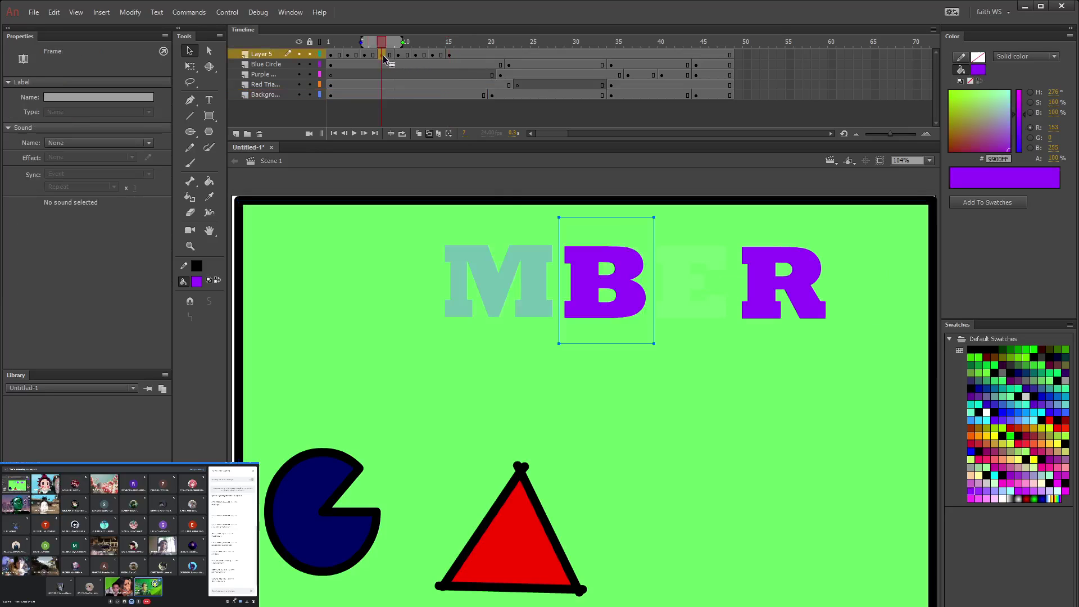
click(448, 59)
click(646, 431)
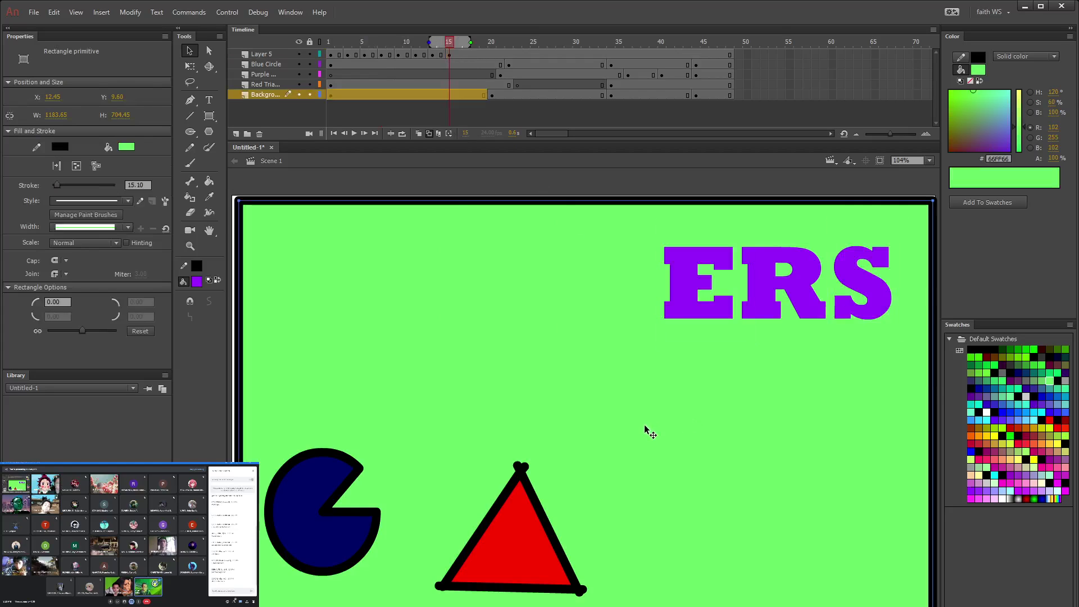
key(ctrl+v)
drag(614, 432, 697, 307)
click(794, 306)
Step: Copy the M from frame 5 of Layer 5 and place it left of the B at frame 15
click(365, 54)
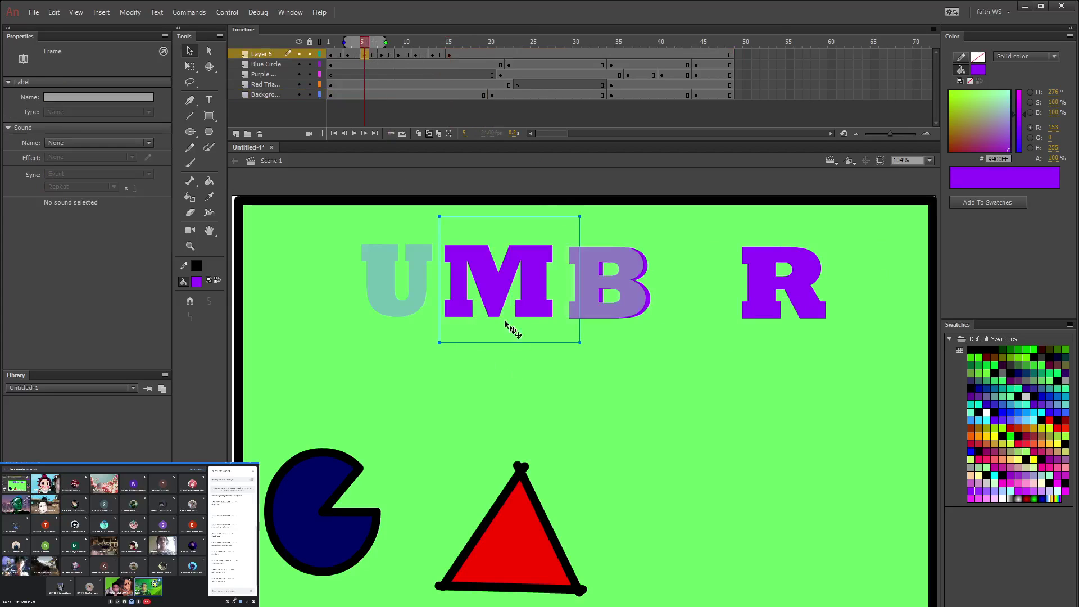
click(505, 287)
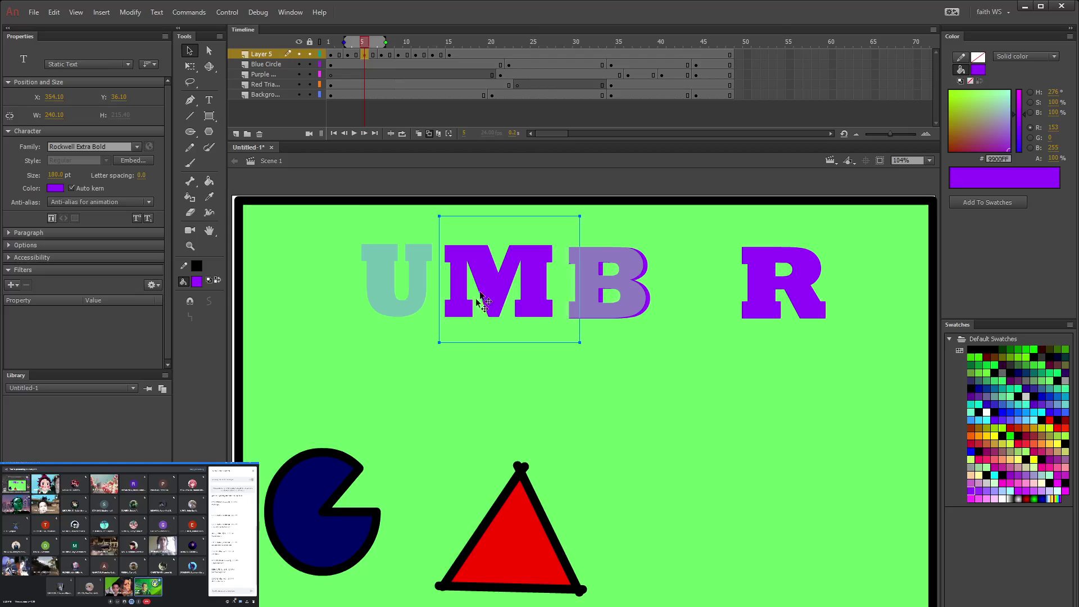
click(449, 56)
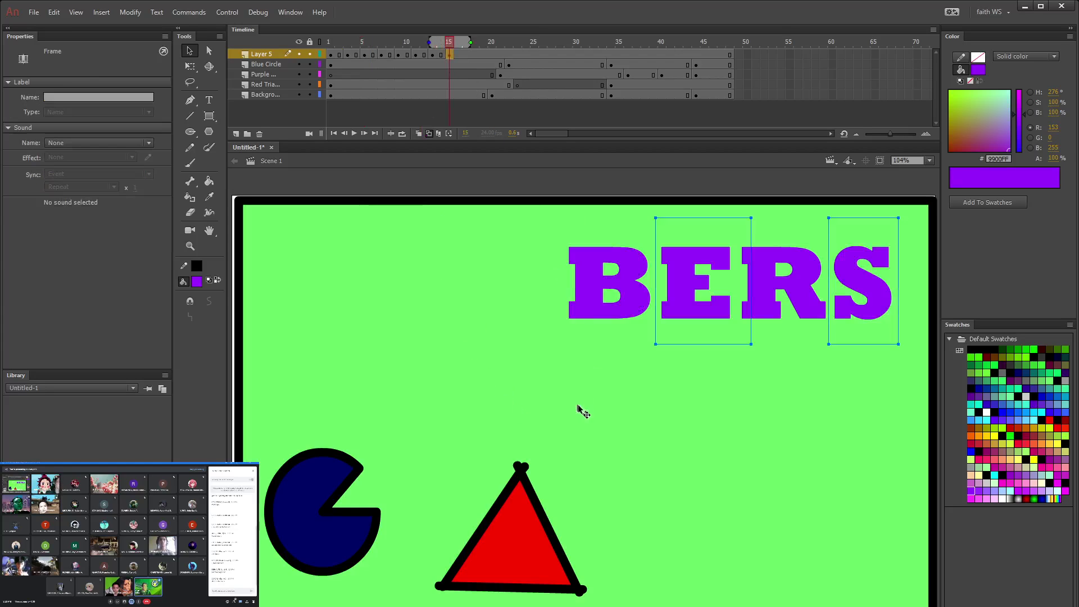
click(583, 412)
key(ctrl+v)
drag(605, 432, 536, 312)
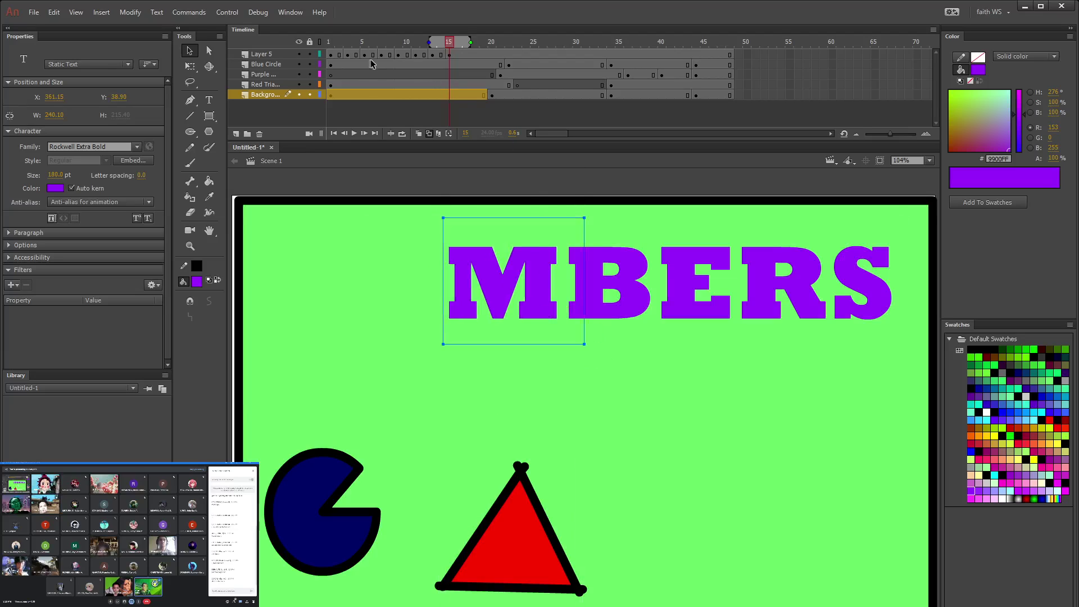
Step: Copy the U from frame 3 of Layer 5 and place it left of the M at frame 15
click(364, 54)
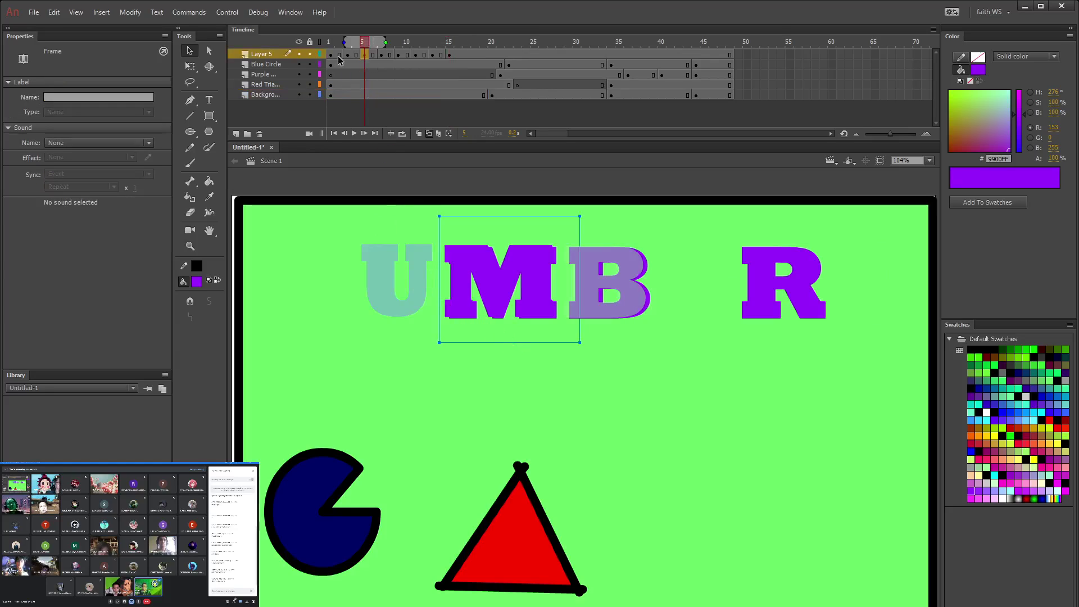
click(347, 55)
click(425, 308)
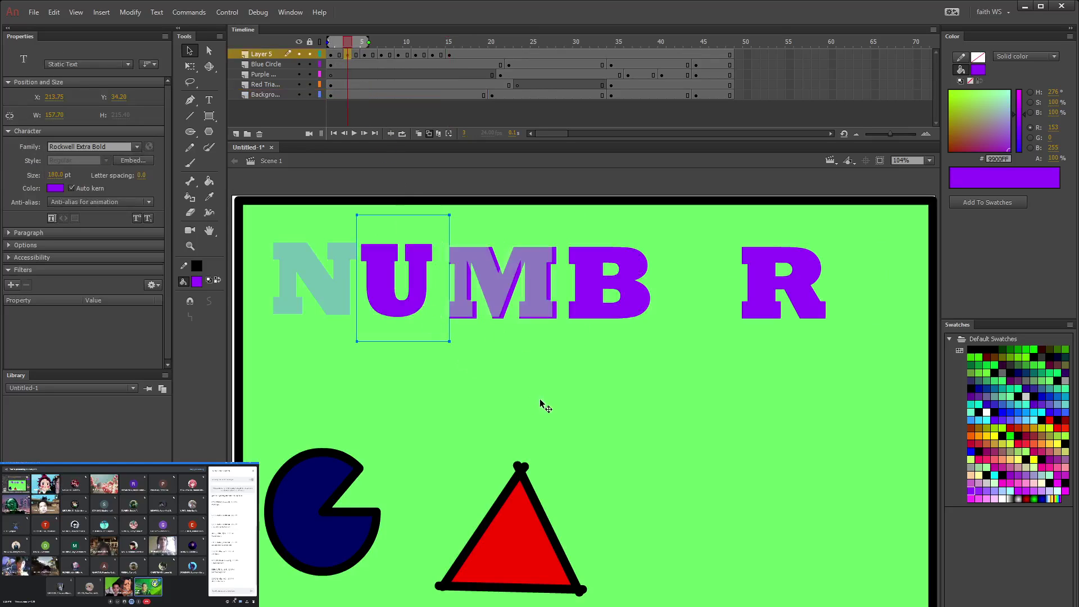
click(509, 65)
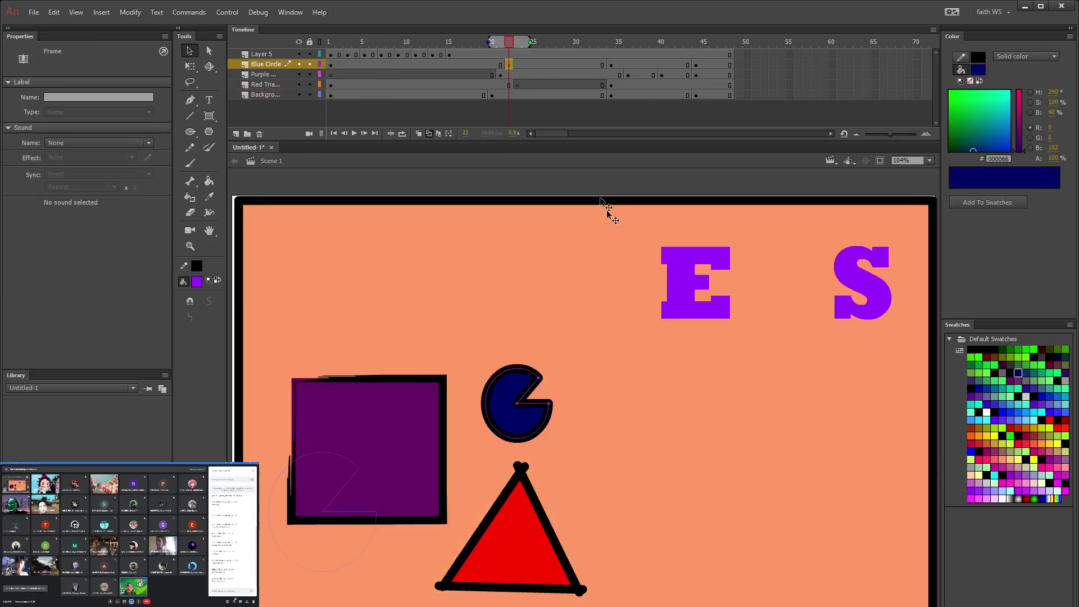
click(449, 55)
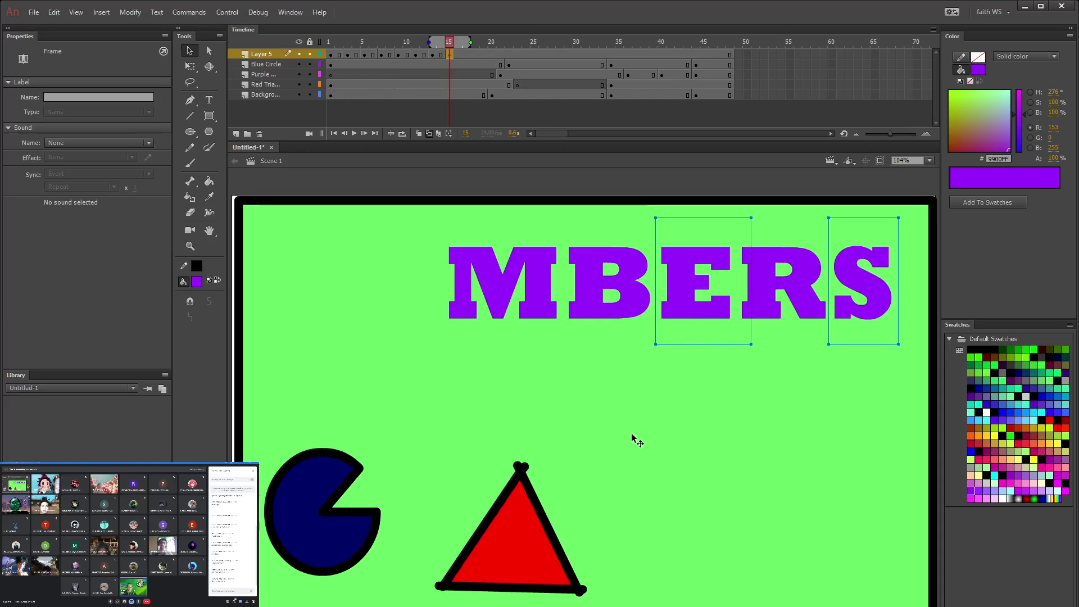
key(ctrl+v)
drag(607, 429, 431, 302)
Step: Copy the N from frame 1 of Layer 5 and place it left of the U at frame 15 to complete NUMBERS
click(332, 55)
click(340, 272)
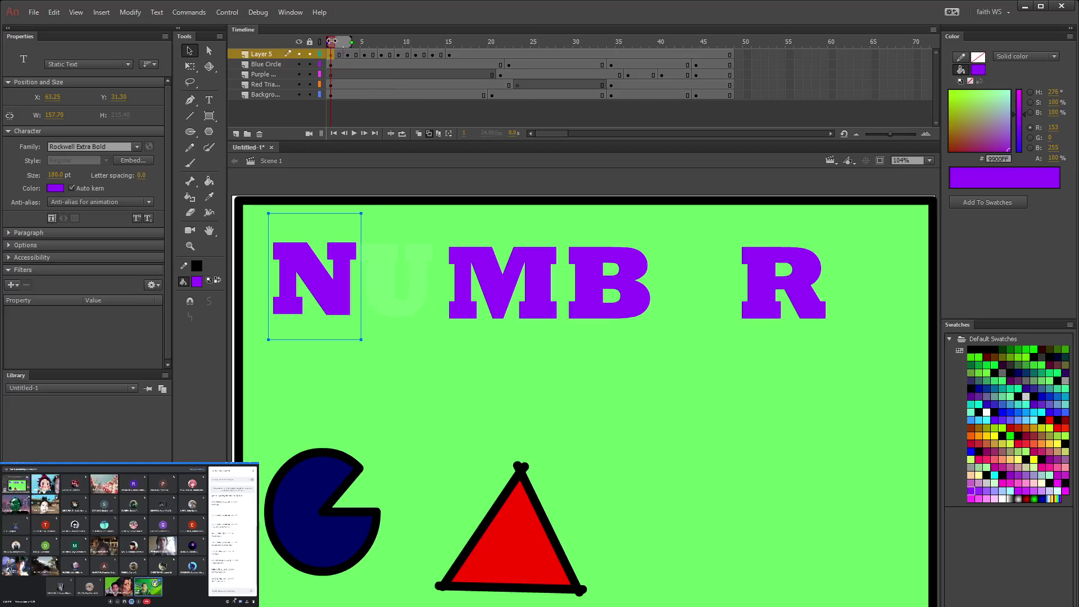
key(ctrl+x)
click(451, 58)
click(530, 417)
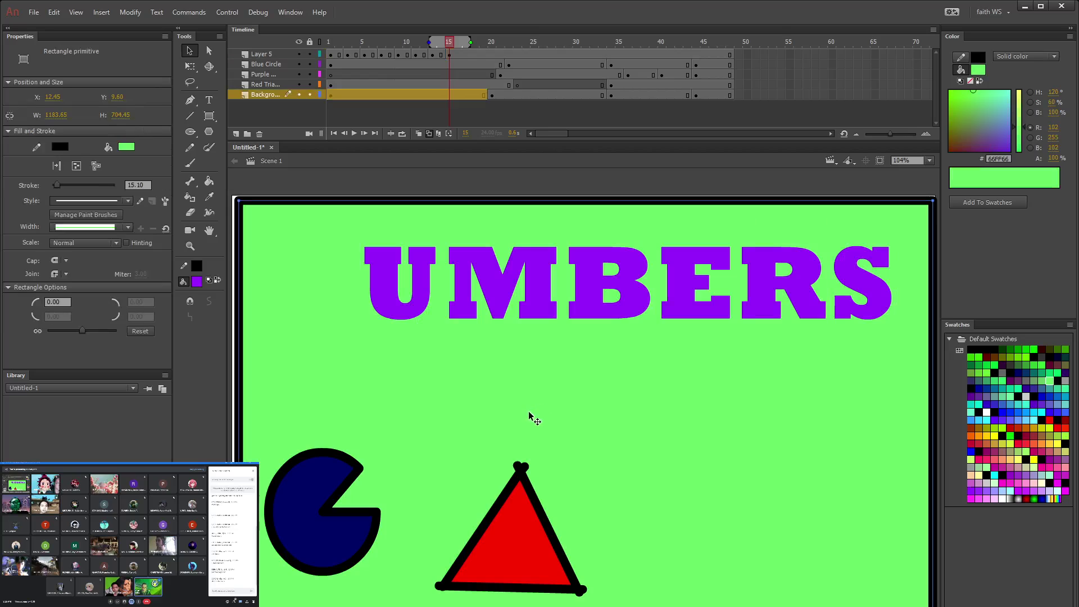
key(ctrl+v)
drag(605, 421, 340, 297)
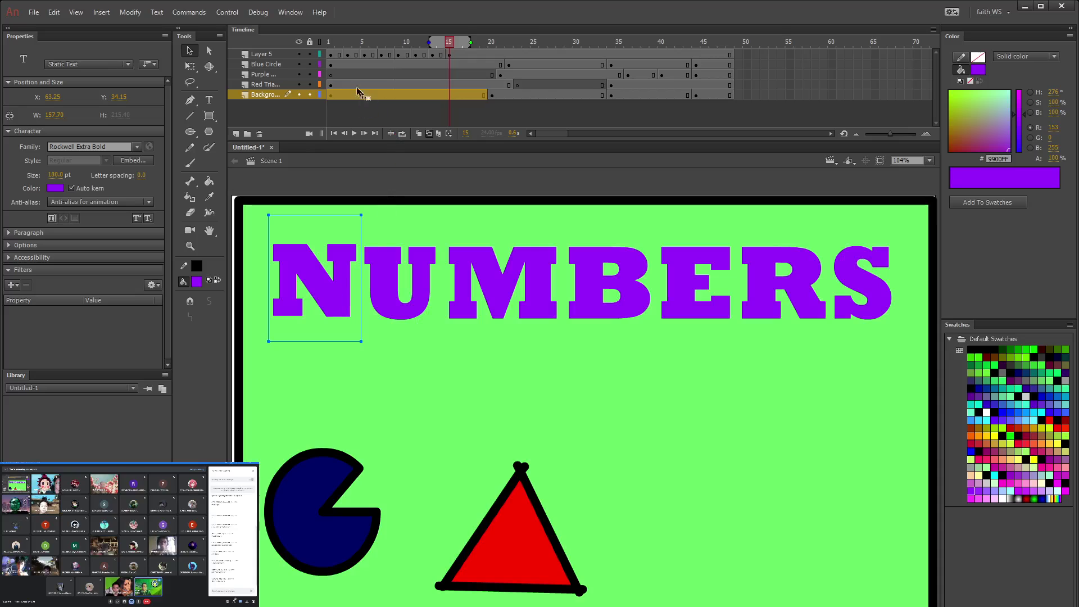
click(331, 42)
drag(427, 355, 696, 279)
key(Delete)
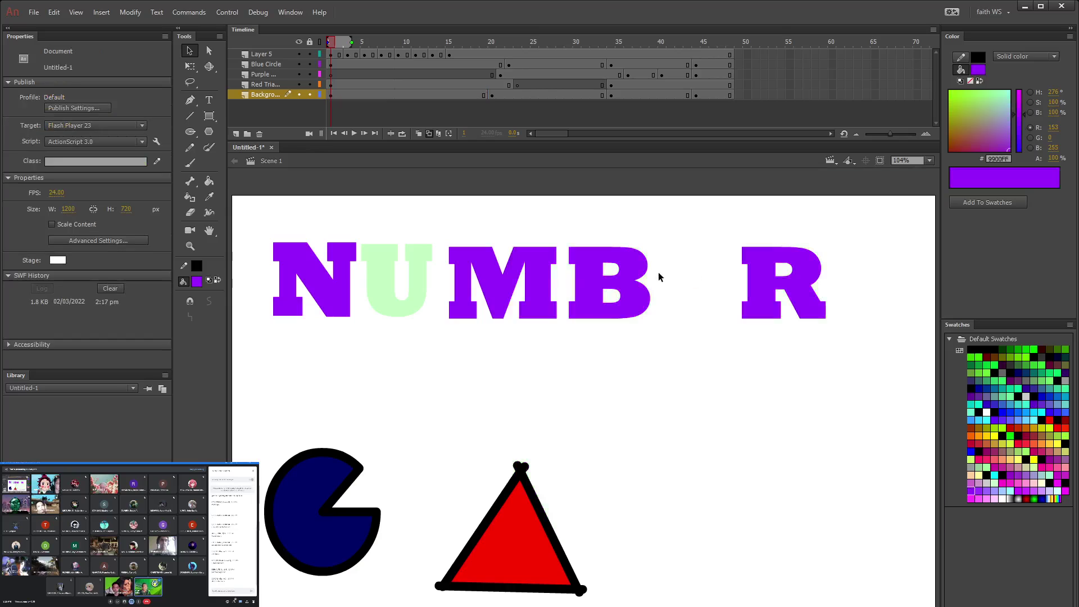
key(ctrl+z)
key(ctrl+z)
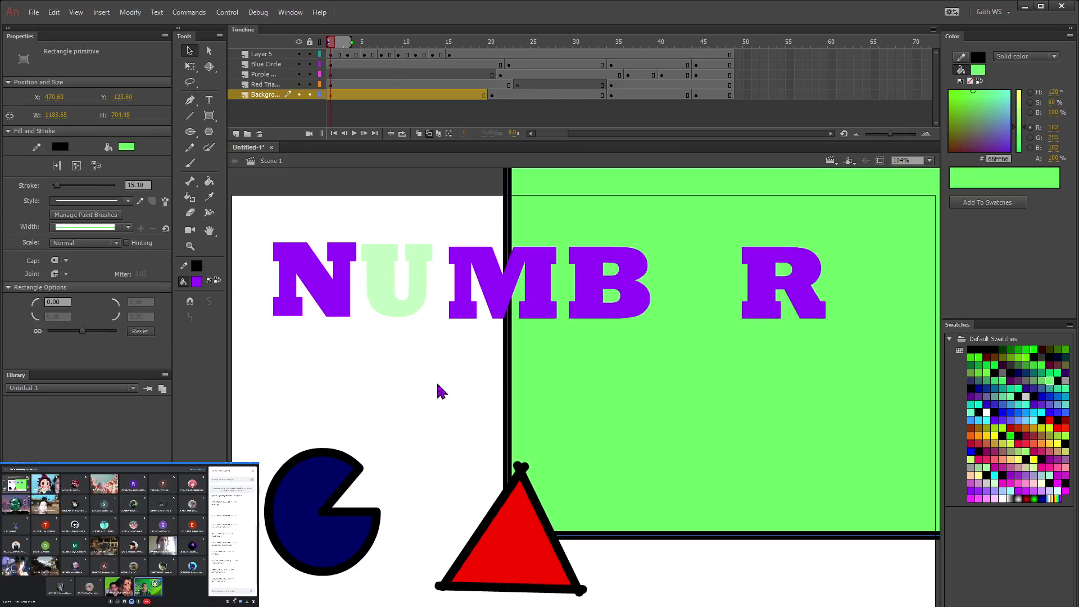
Step: Delete the stray M, B and R from the background layer at frame 1, keeping the N
click(509, 303)
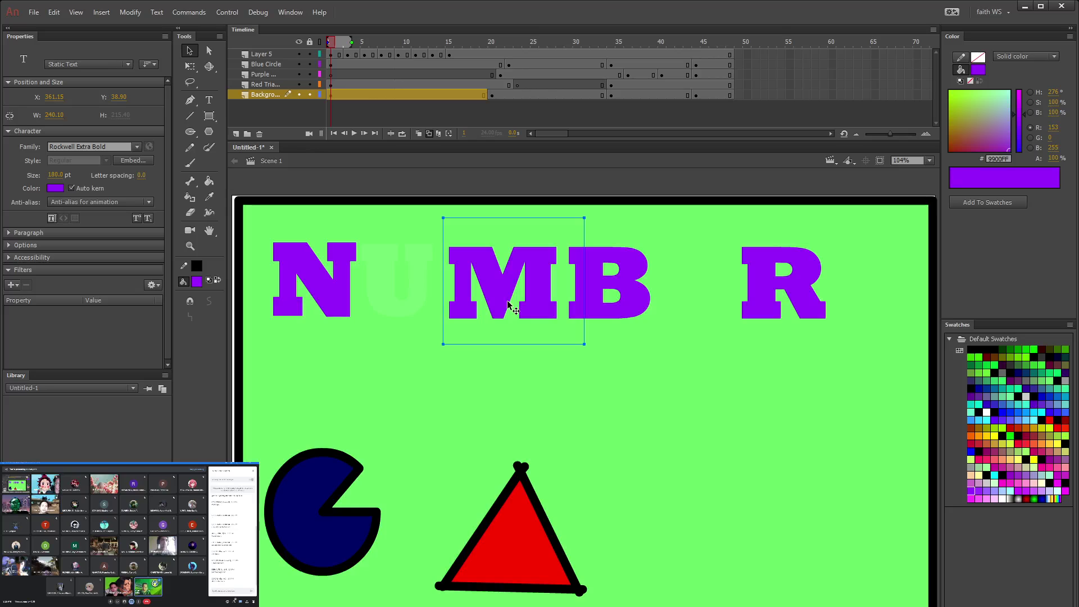
key(Delete)
click(607, 293)
key(Delete)
click(817, 295)
key(Delete)
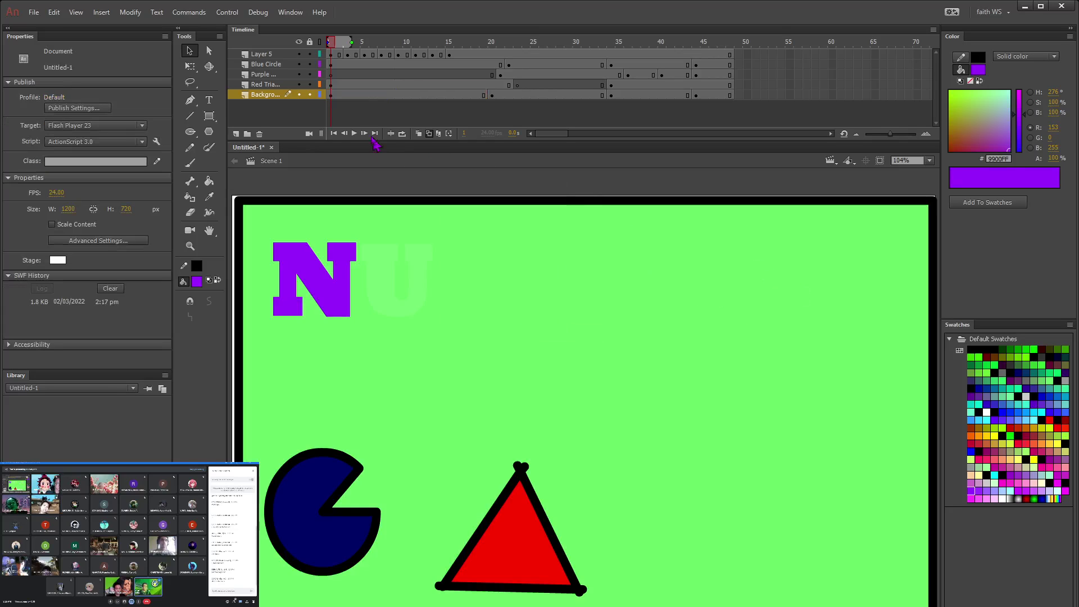
Step: Delete the stray background-layer N beside the U at frame 3
click(348, 56)
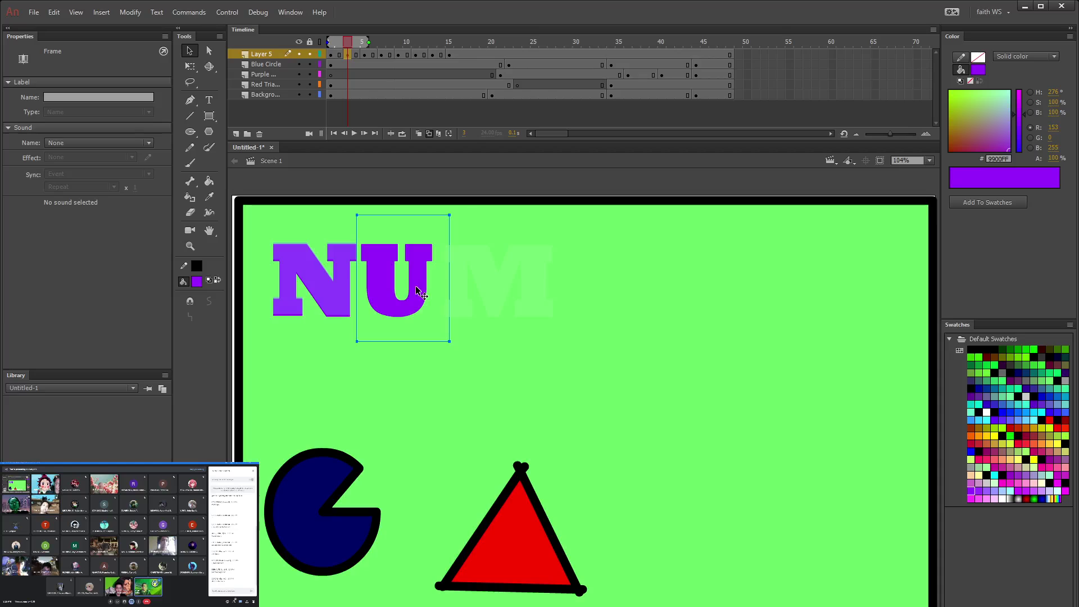
click(364, 56)
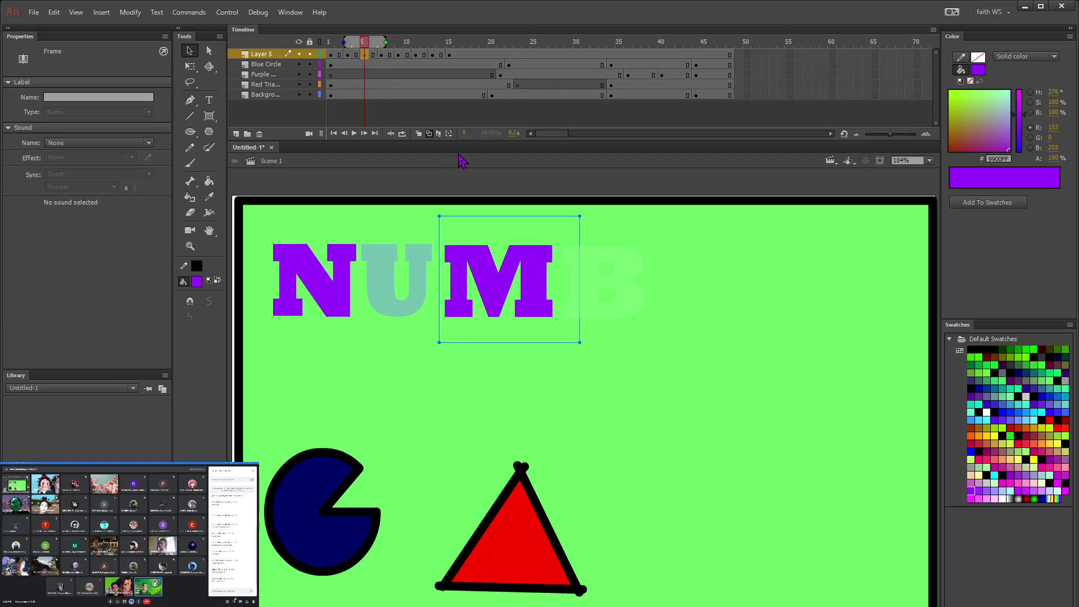
click(348, 58)
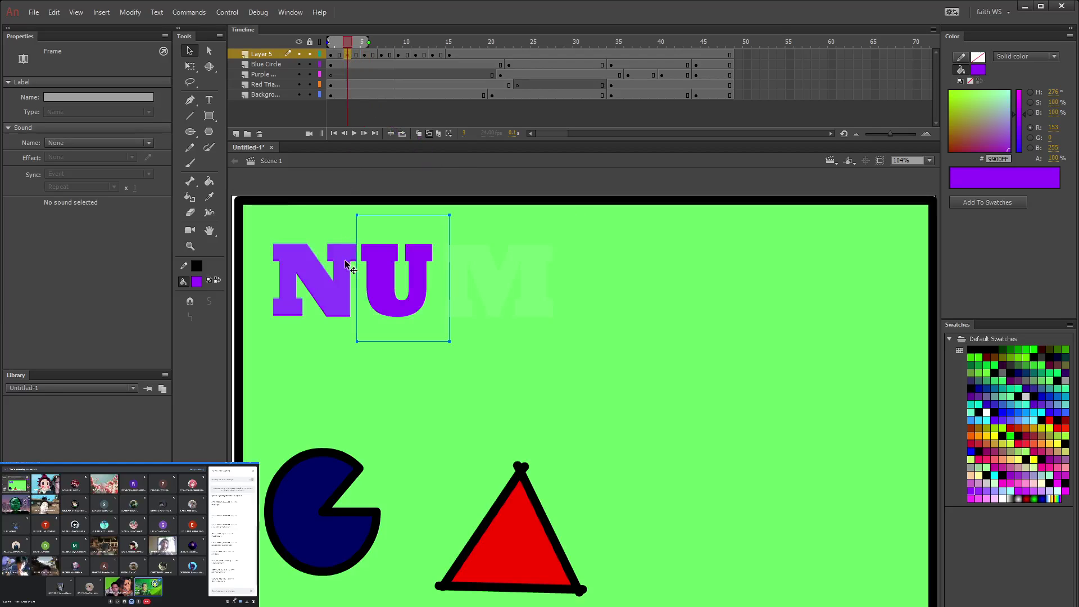
Step: Check the Layer 5 keyframes at frames 5, 7, 9 and 11 for leftover stray letters
click(366, 55)
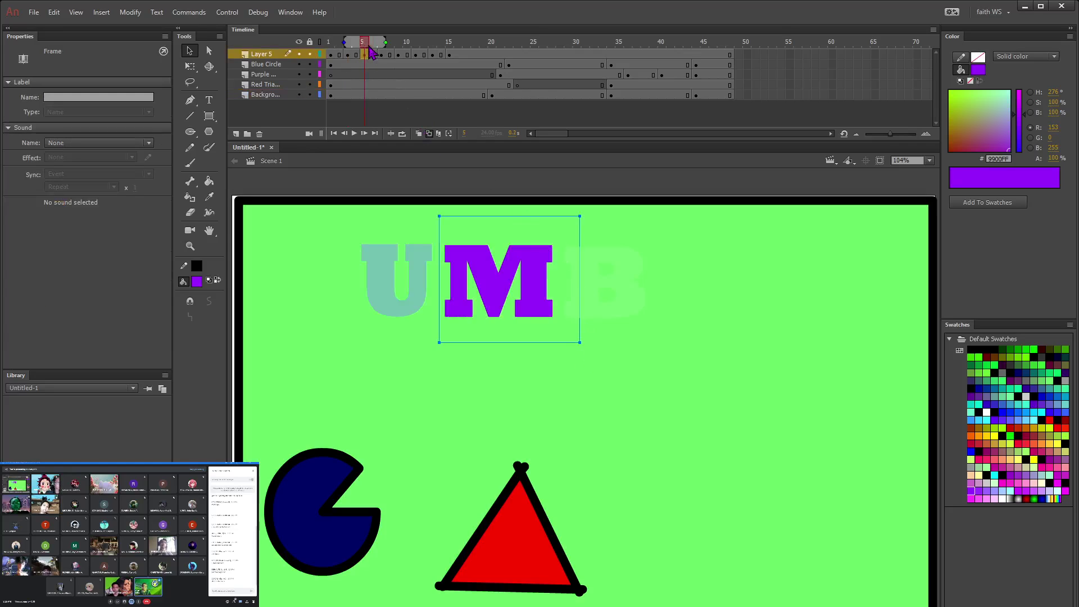
click(382, 55)
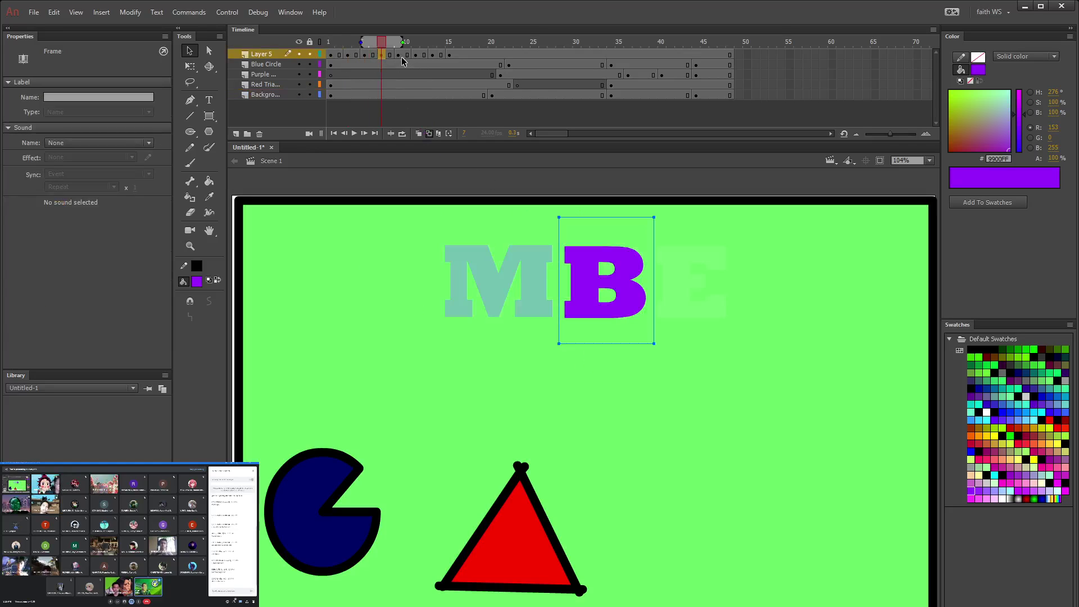
click(399, 55)
click(415, 55)
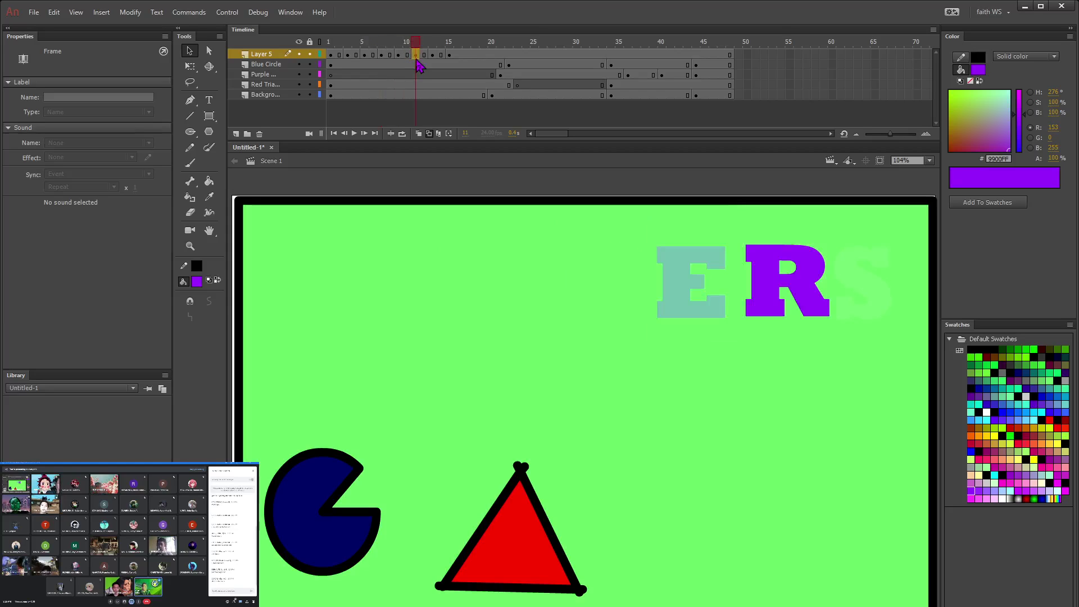
Step: Duplicate the N at frame 1 of Layer 5 and place the copy off the stage, beyond its upper-left corner
click(433, 58)
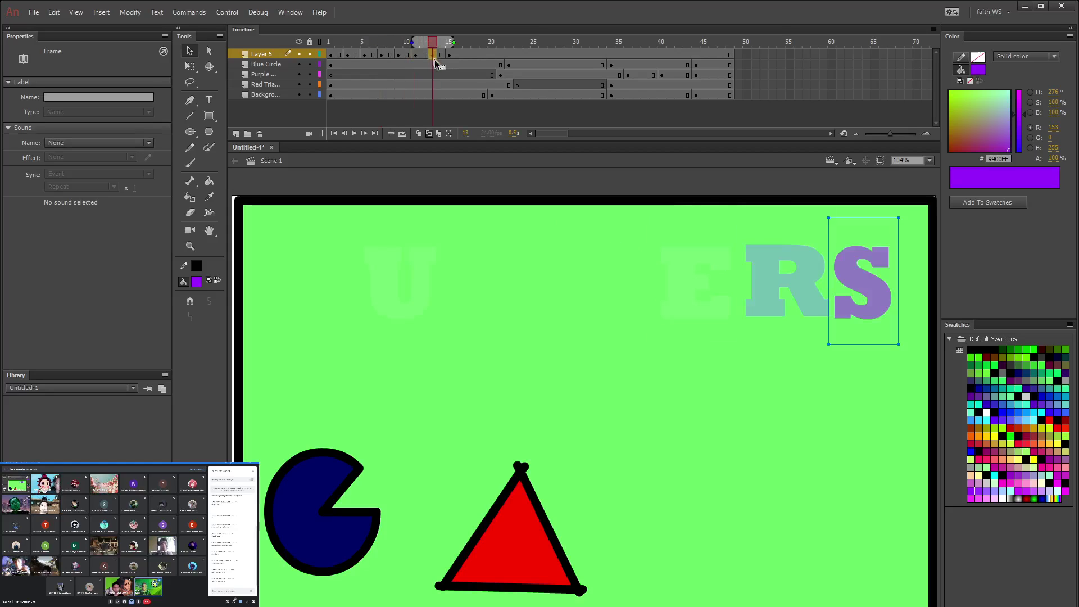
click(449, 56)
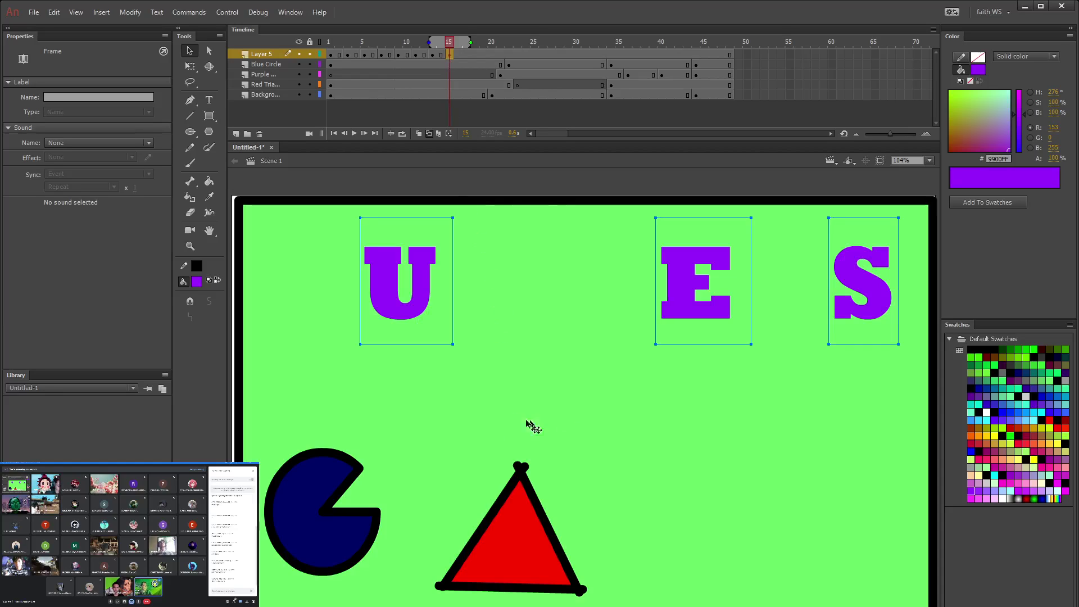
click(472, 441)
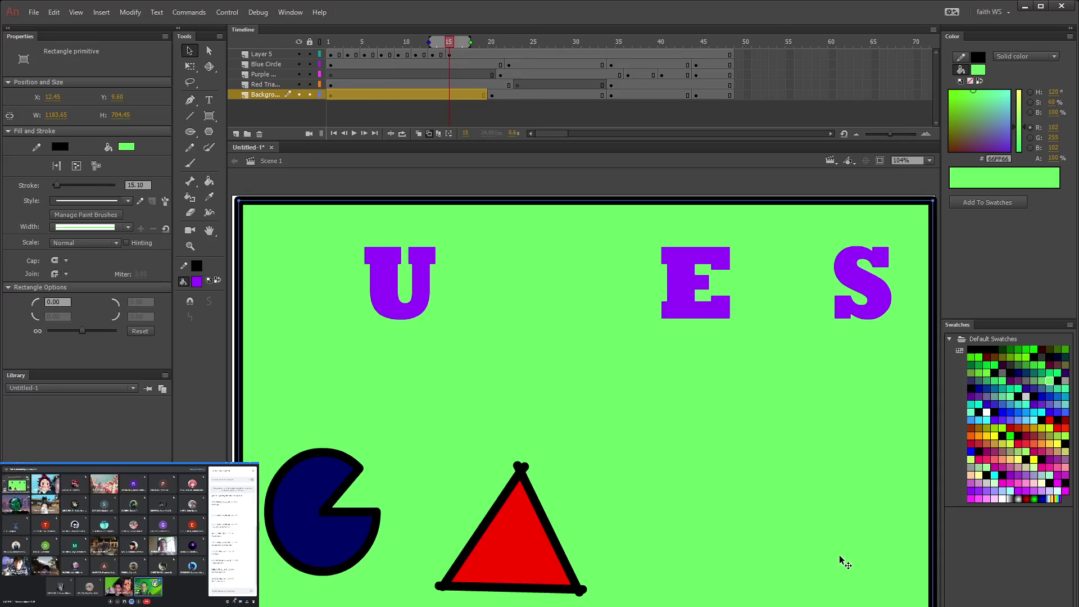
scroll(714, 487, down, 1)
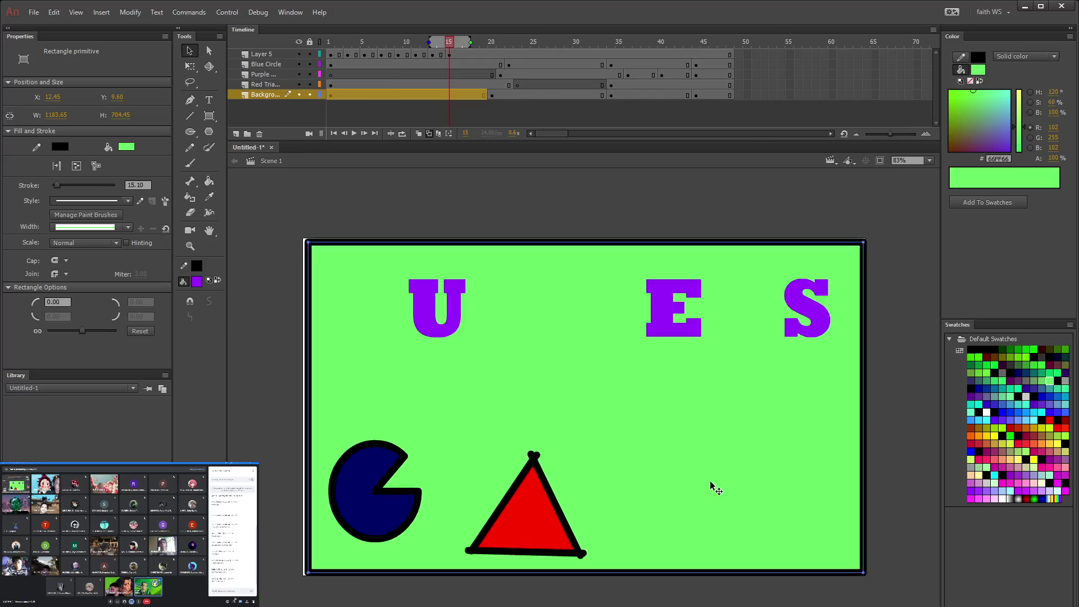
scroll(714, 488, down, 1)
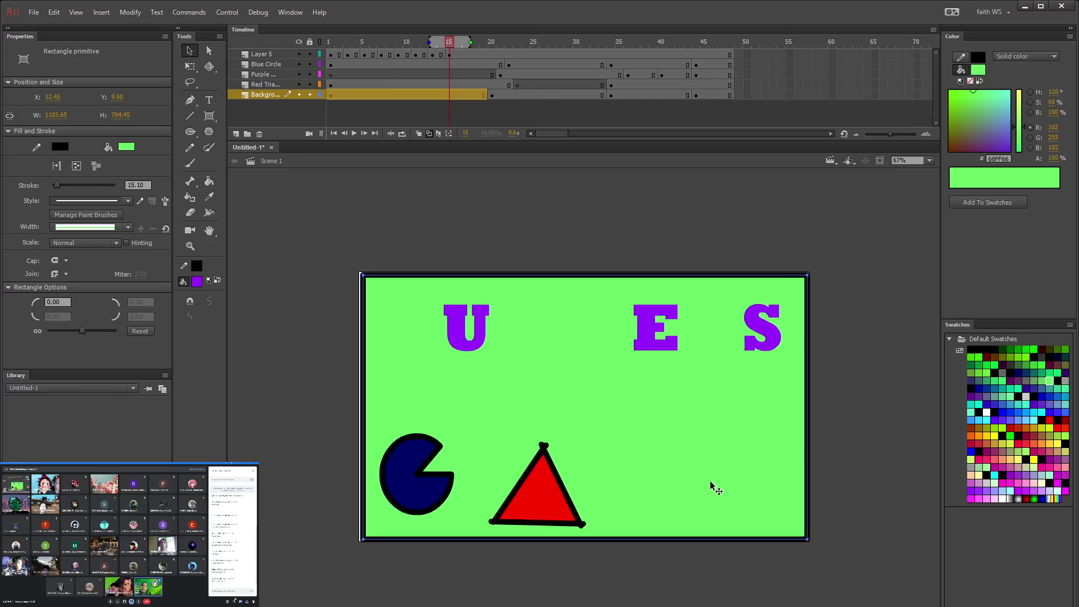
click(330, 55)
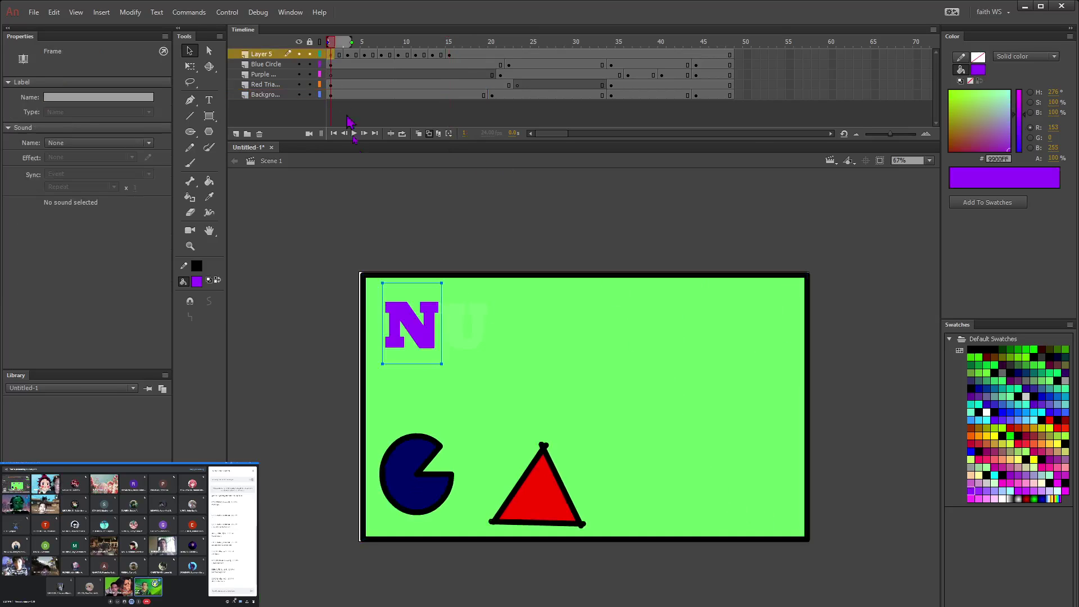
click(420, 336)
click(285, 332)
key(ctrl+v)
drag(586, 415, 300, 266)
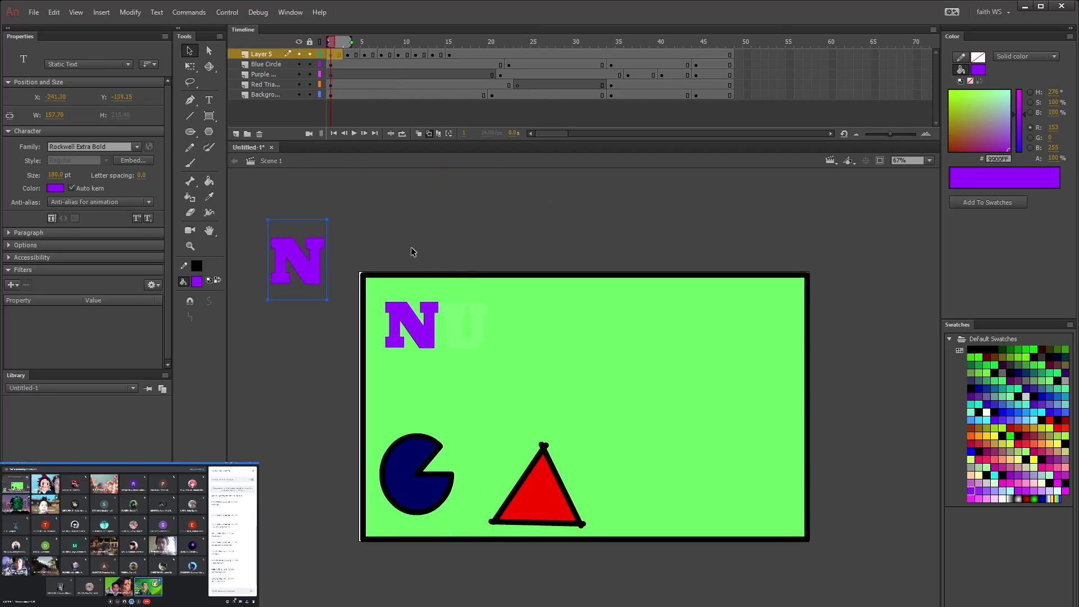
Step: Paste a copy of the U at frame 3 of Layer 5 and place it just above the stage
click(348, 55)
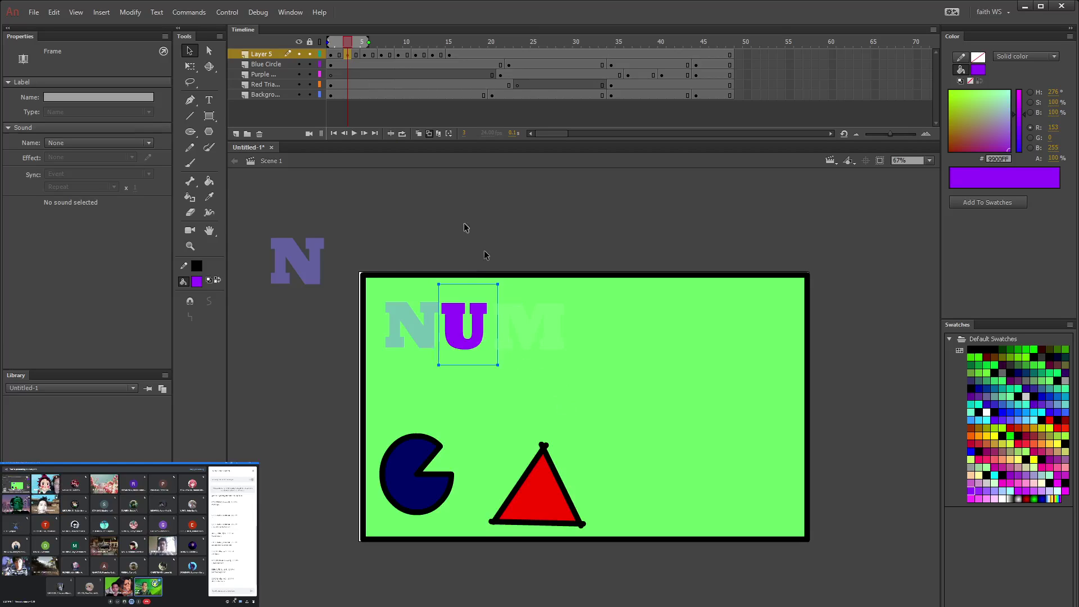
click(464, 246)
key(ctrl+v)
drag(595, 441, 385, 245)
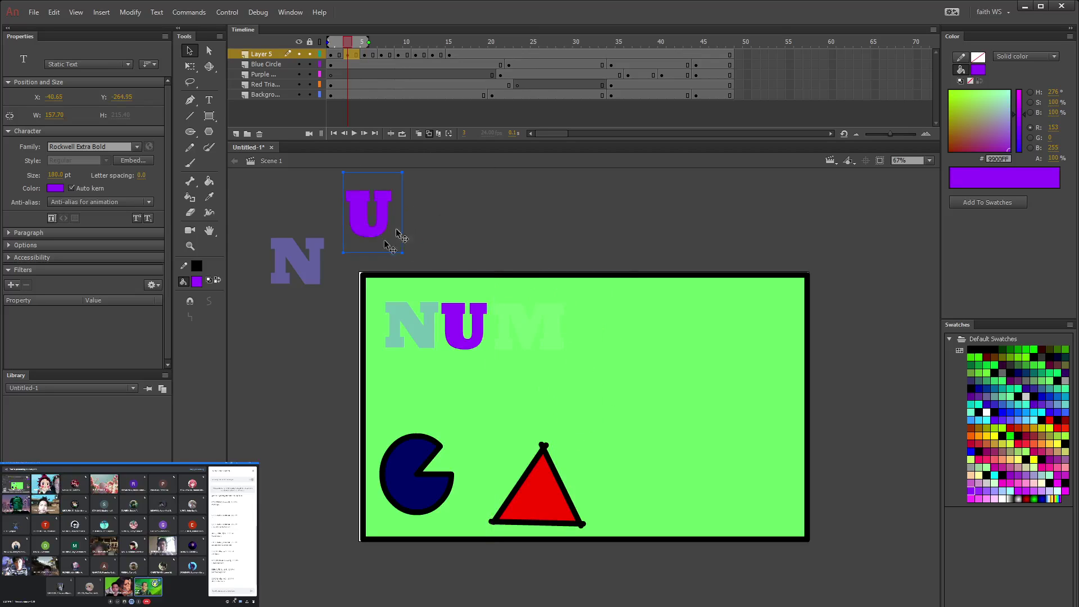
Step: Duplicate the M at frame 5 and park the copy outside the stage, beyond its upper-left corner
click(365, 56)
click(523, 343)
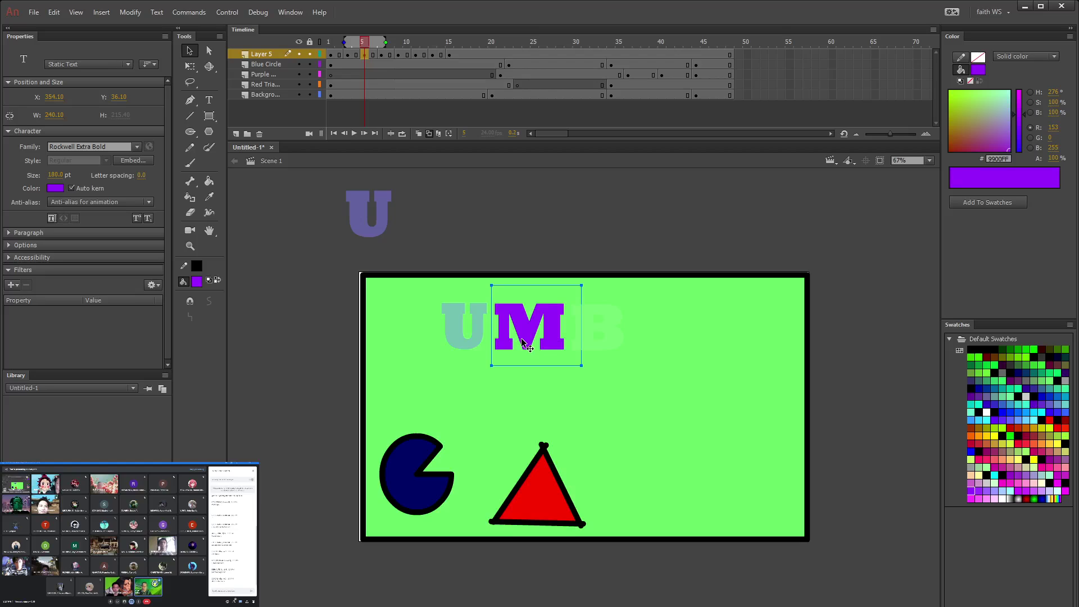
key(ctrl+c)
key(ctrl+v)
drag(574, 408, 448, 208)
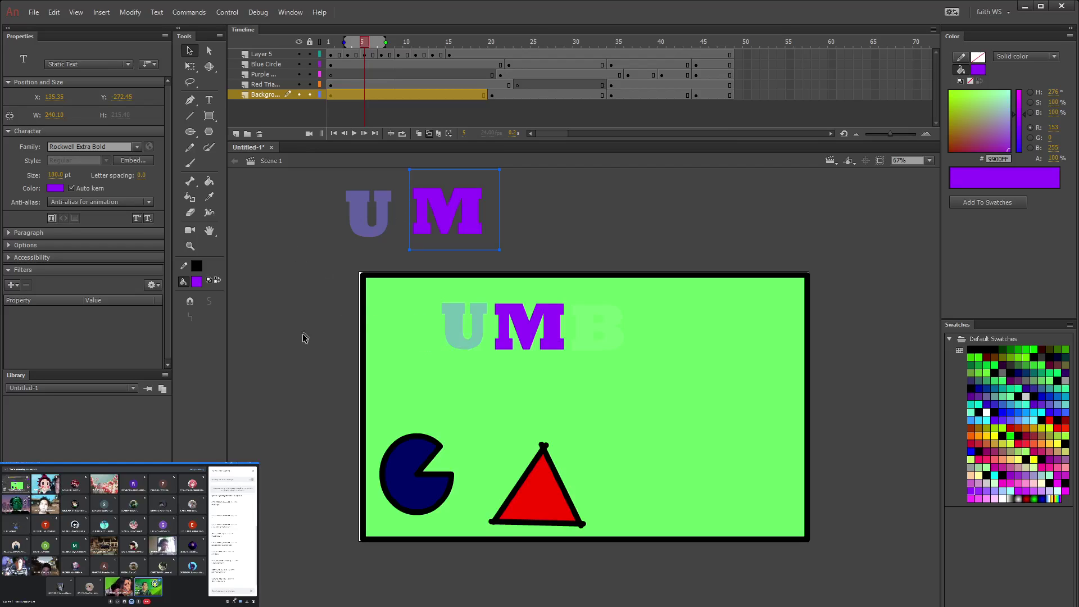
drag(449, 223, 290, 257)
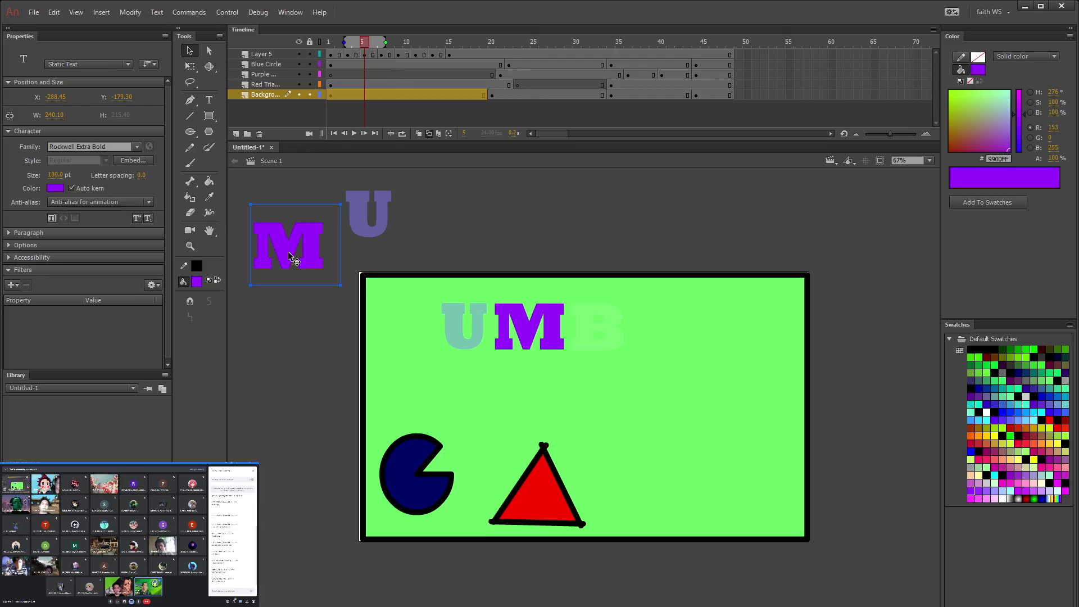
Step: Check frames 3 and 1, extending the onion-skin range to the animation's end to view all letters and shrinking it back
click(348, 55)
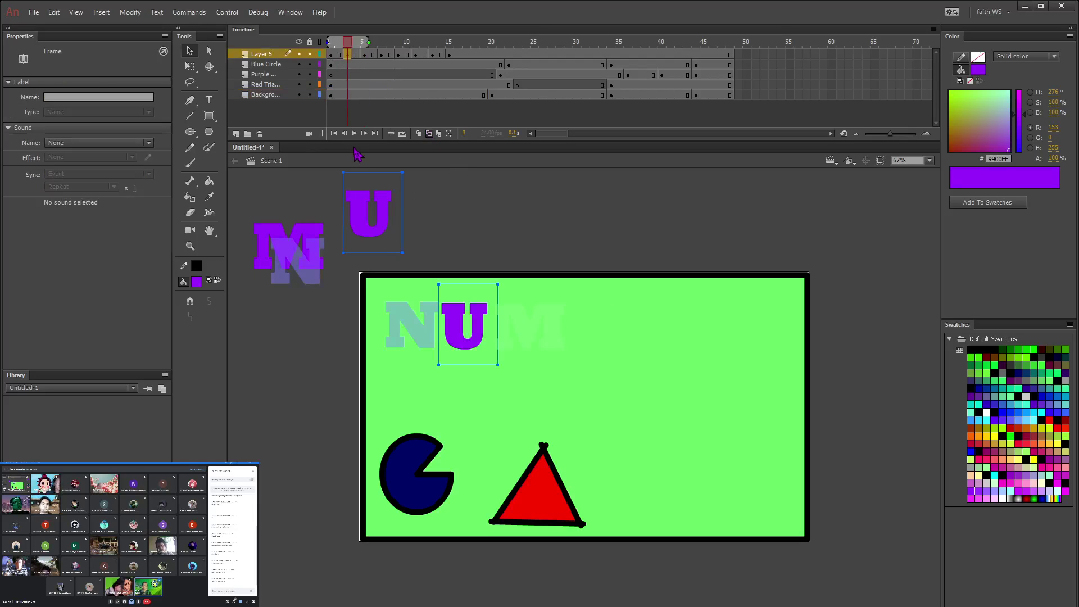
click(333, 58)
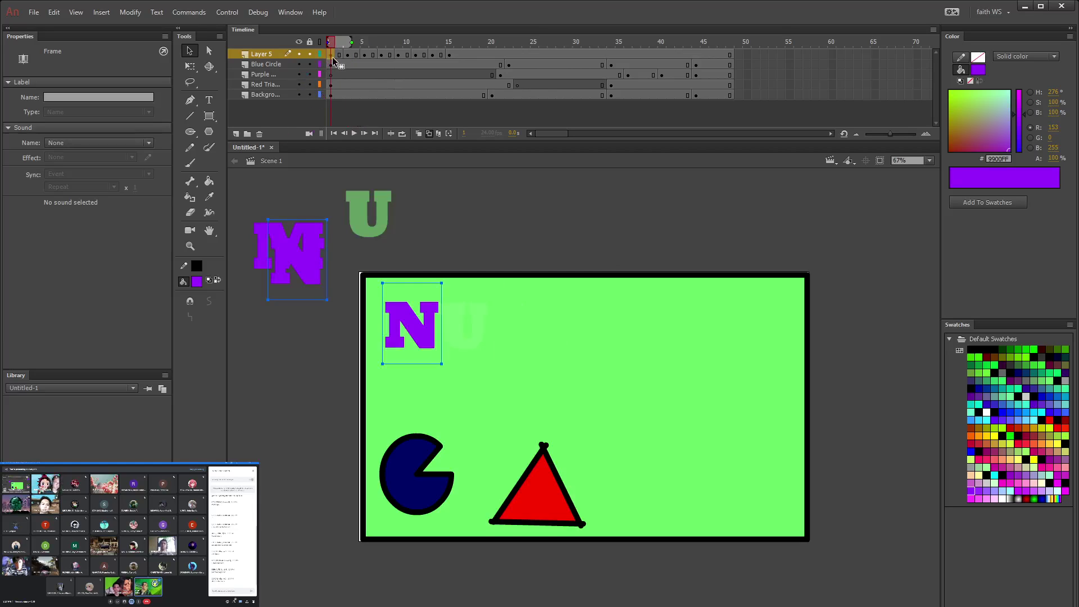
drag(351, 45, 733, 42)
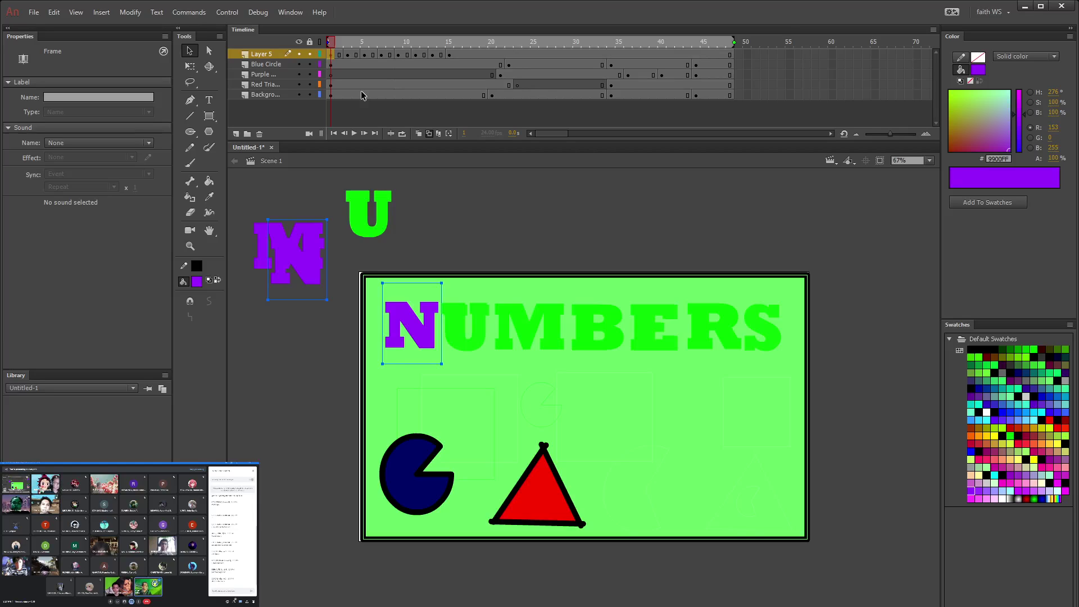
drag(734, 42, 351, 42)
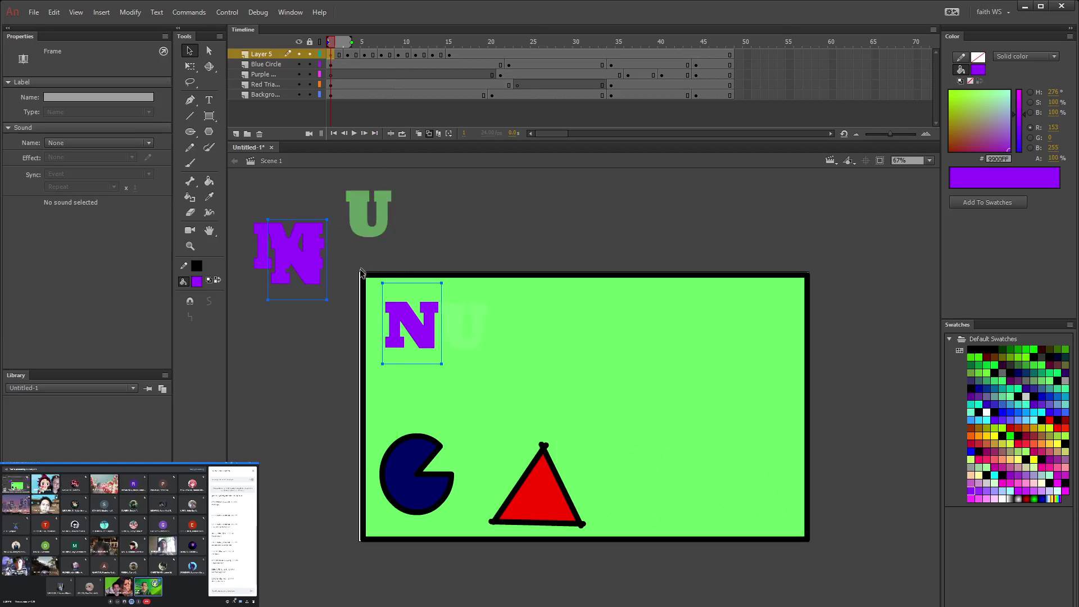
Step: At frame 15, move the off-stage M into the word directly after the U
click(449, 58)
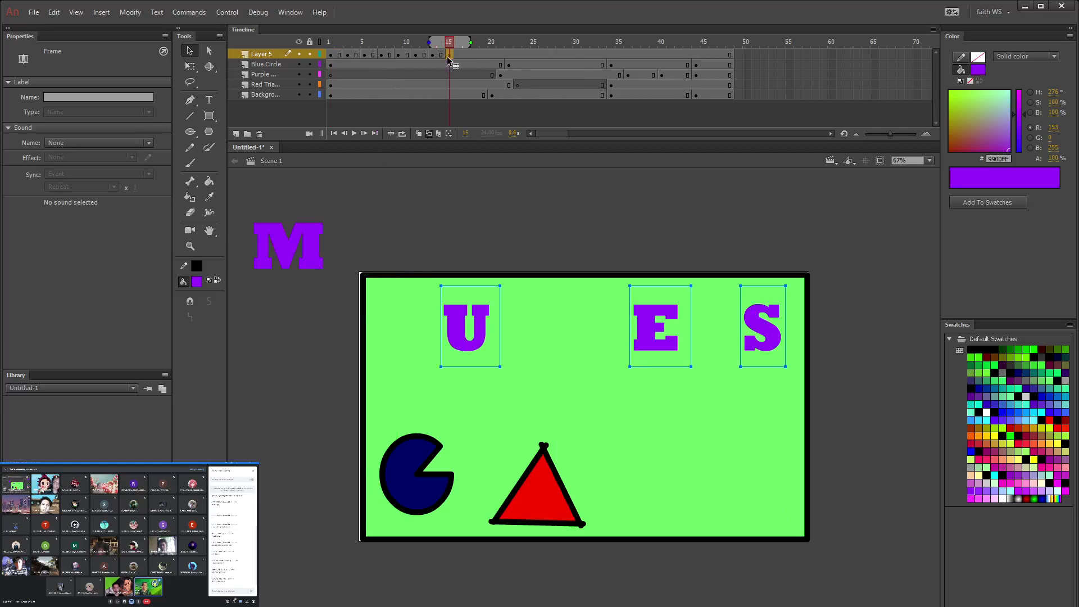
click(293, 259)
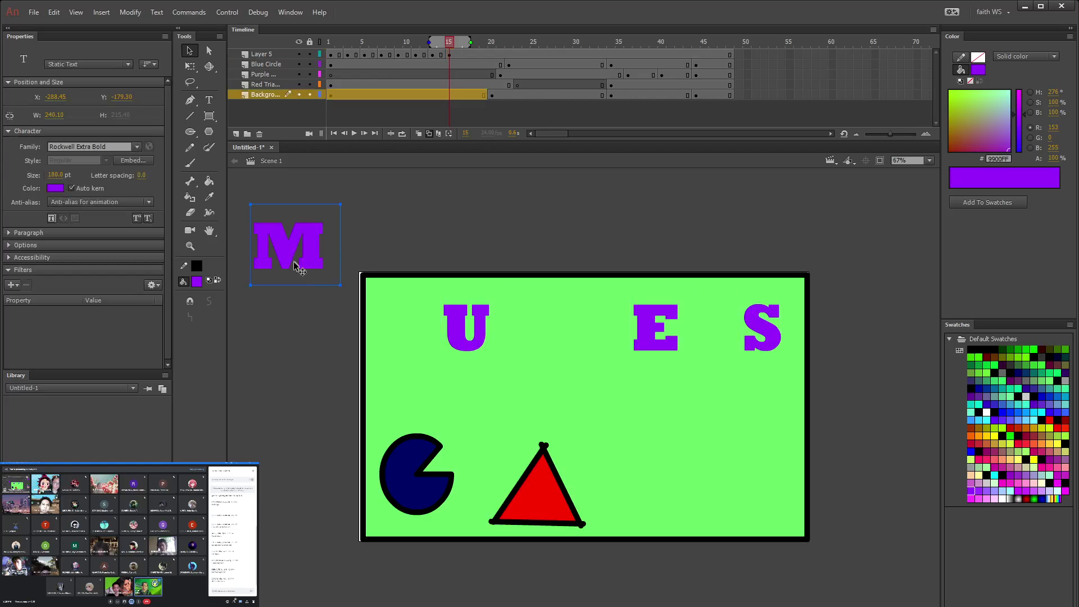
drag(291, 260, 542, 344)
click(520, 234)
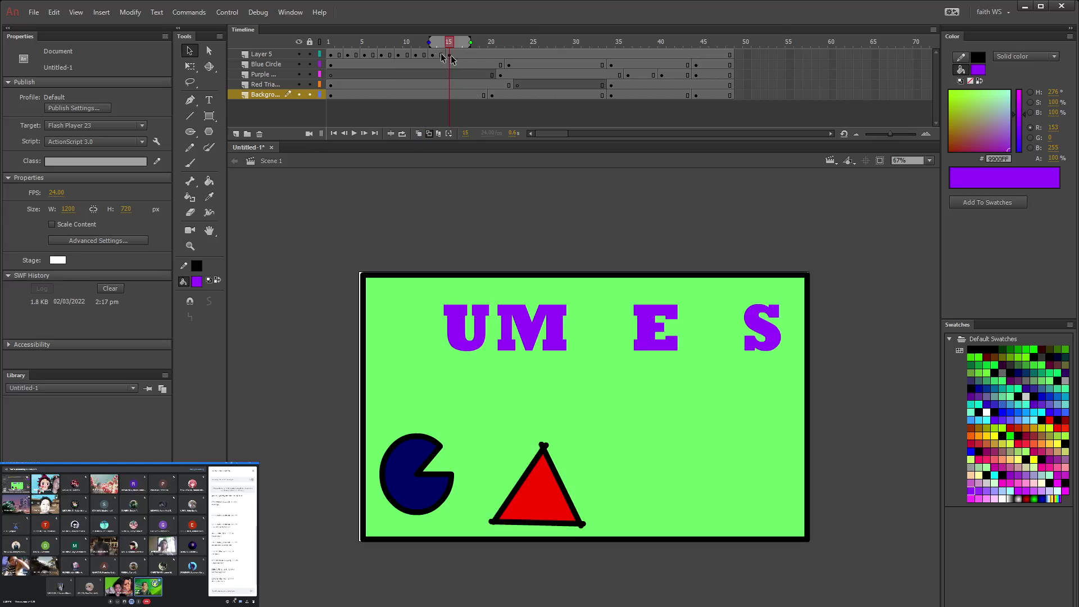
Step: Copy the B from frame 7 of Layer 5 and place it between the M and E at frame 15
click(401, 55)
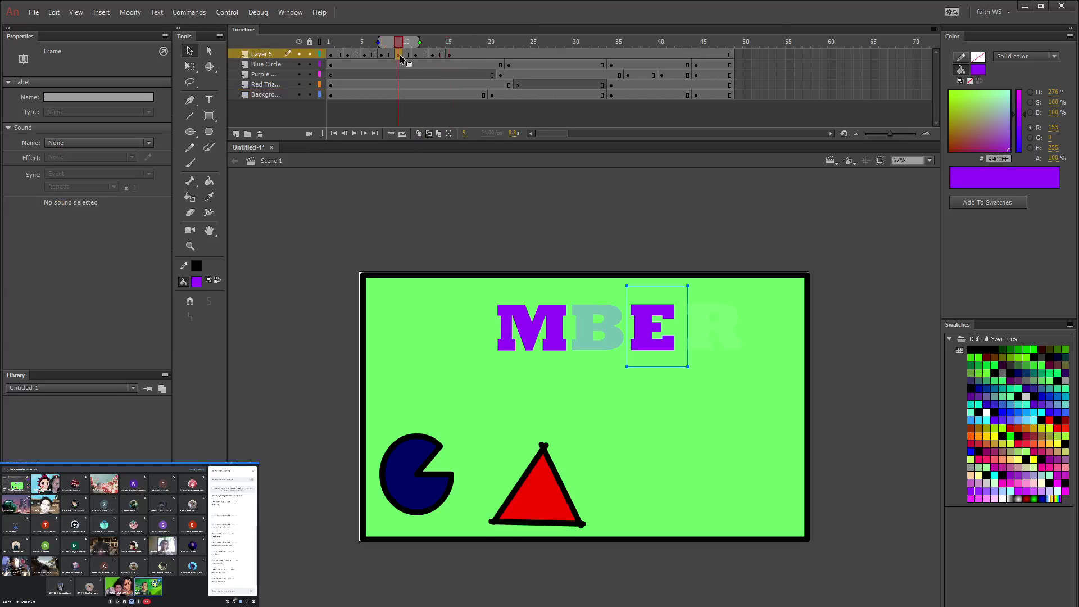
click(380, 56)
click(593, 344)
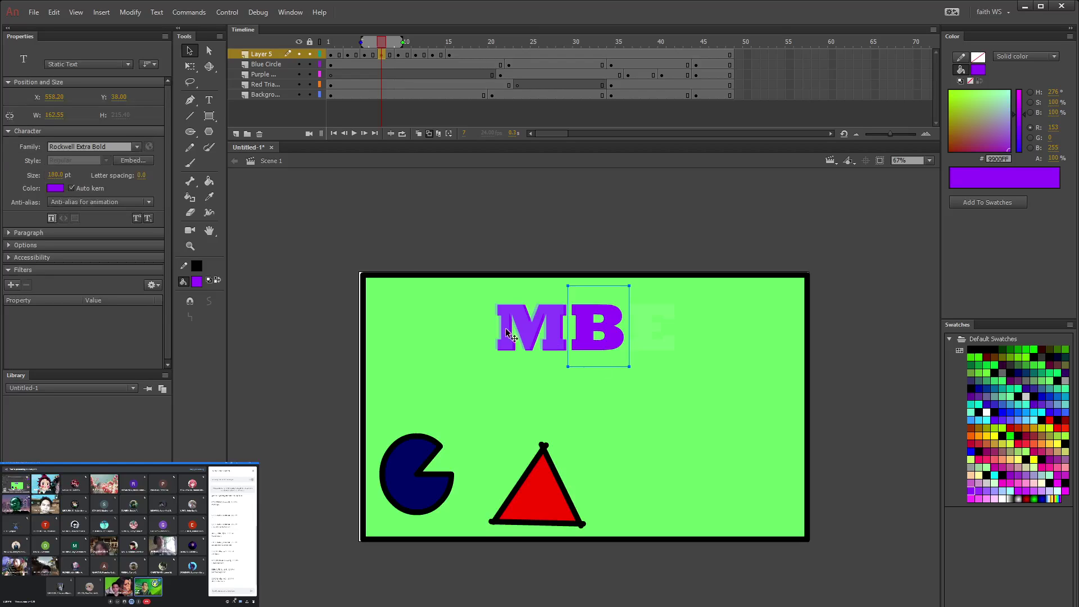
drag(384, 48, 448, 45)
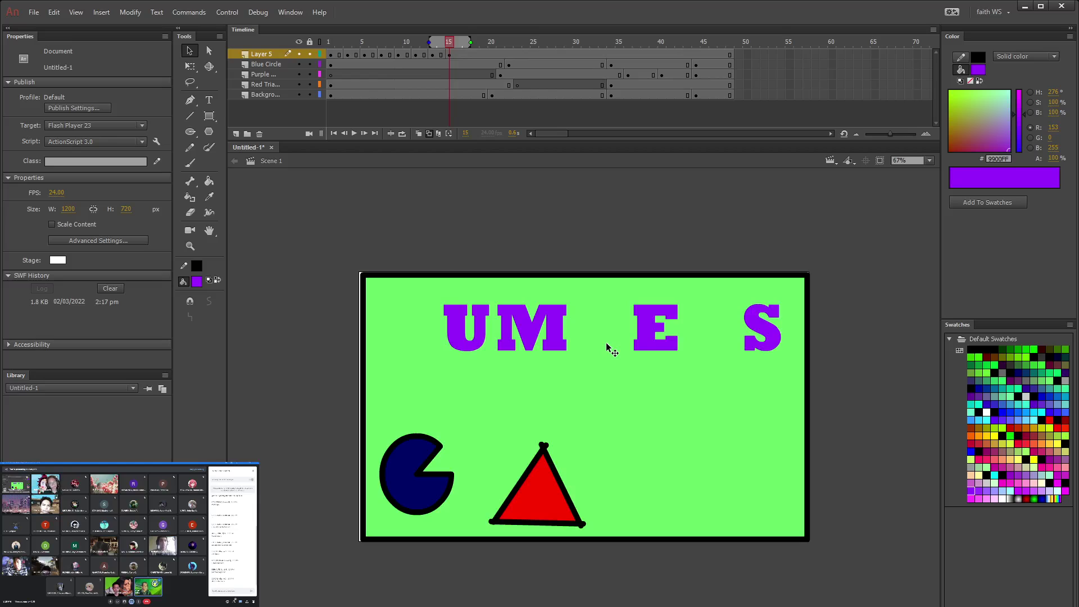
key(ctrl+v)
drag(596, 405, 620, 321)
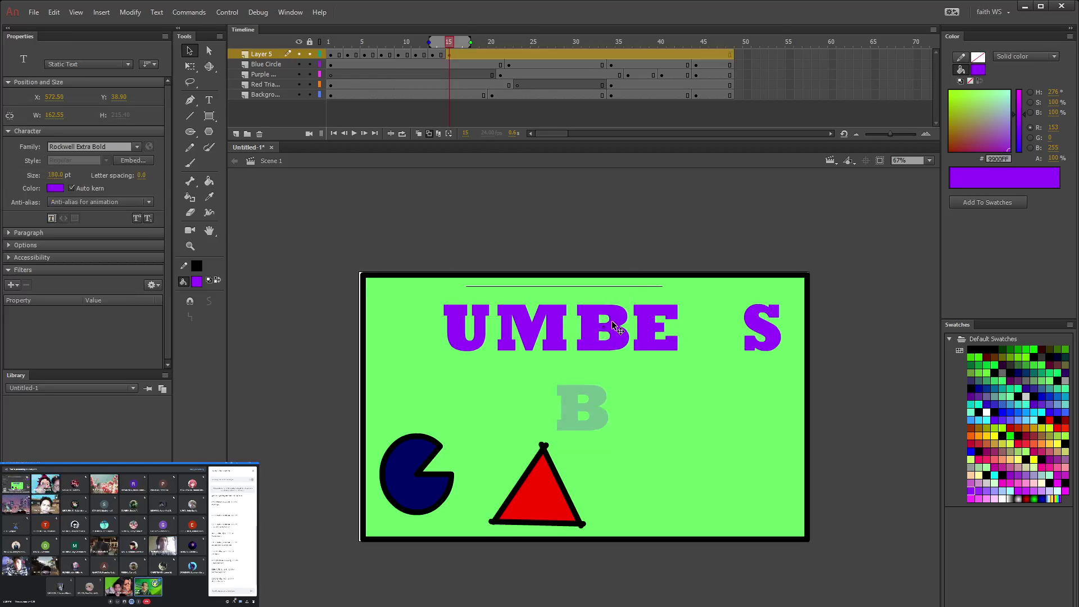
Step: Copy the R from frame 11 of Layer 5 and place it between the E and S at frame 15
drag(451, 46, 415, 54)
click(418, 133)
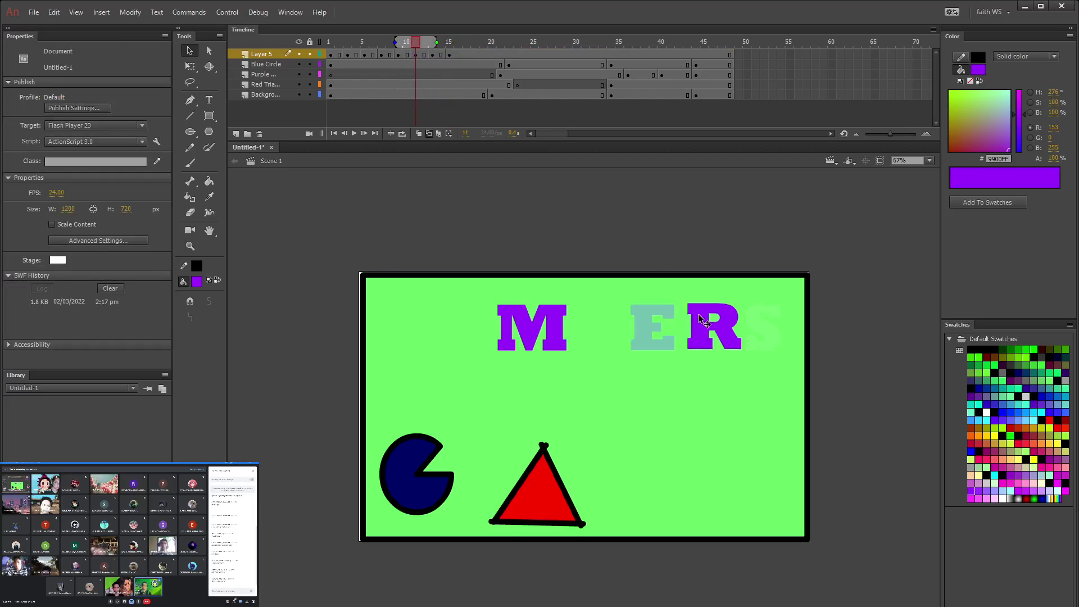
mouse_move(417, 45)
mouse_down()
mouse_move(454, 52)
mouse_move(416, 53)
mouse_up()
click(734, 333)
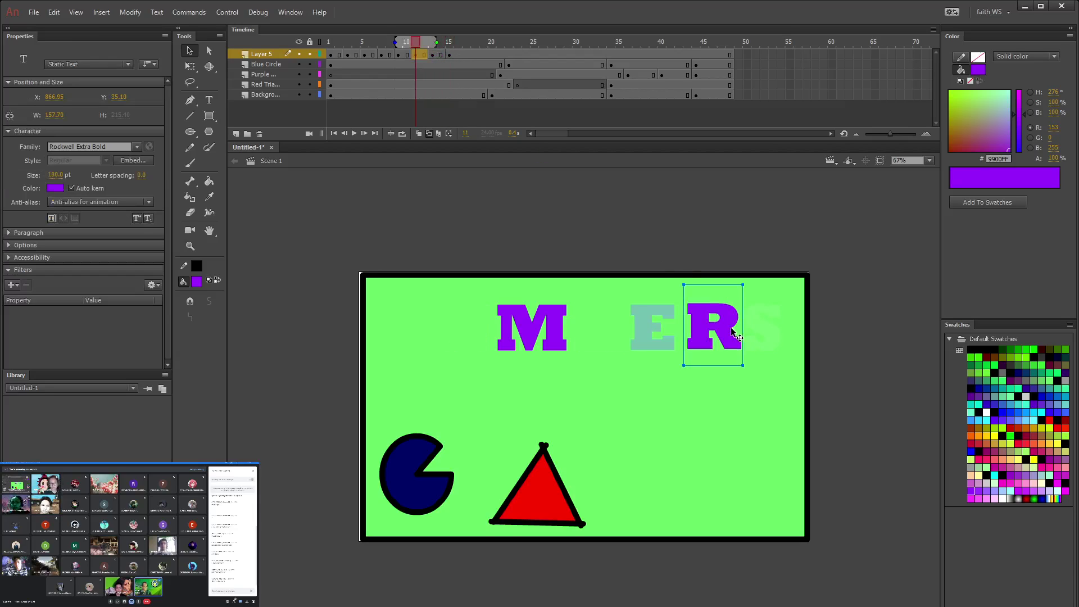
click(451, 55)
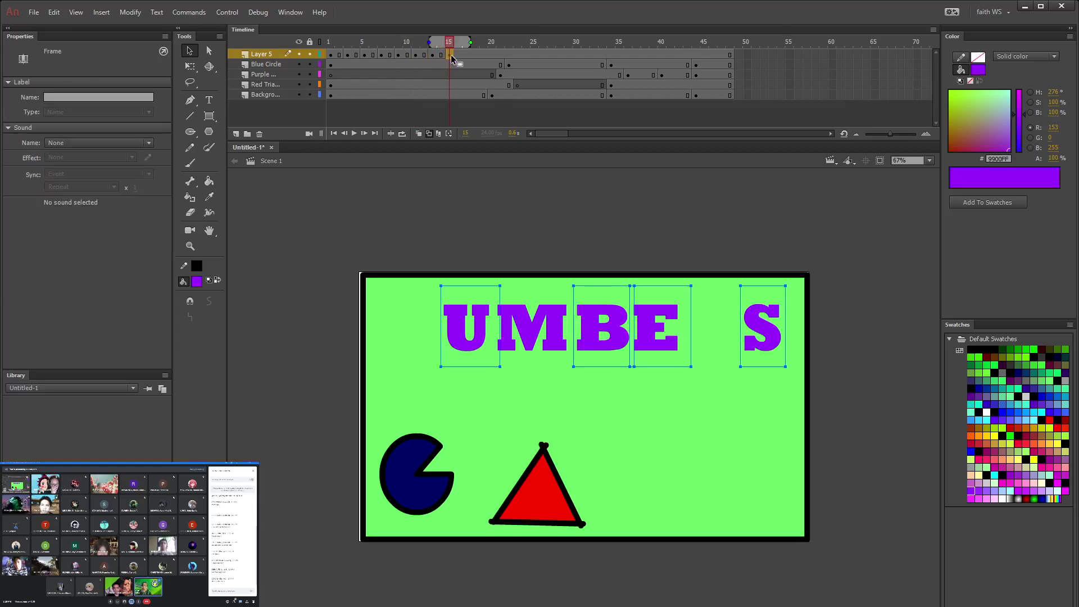
click(569, 236)
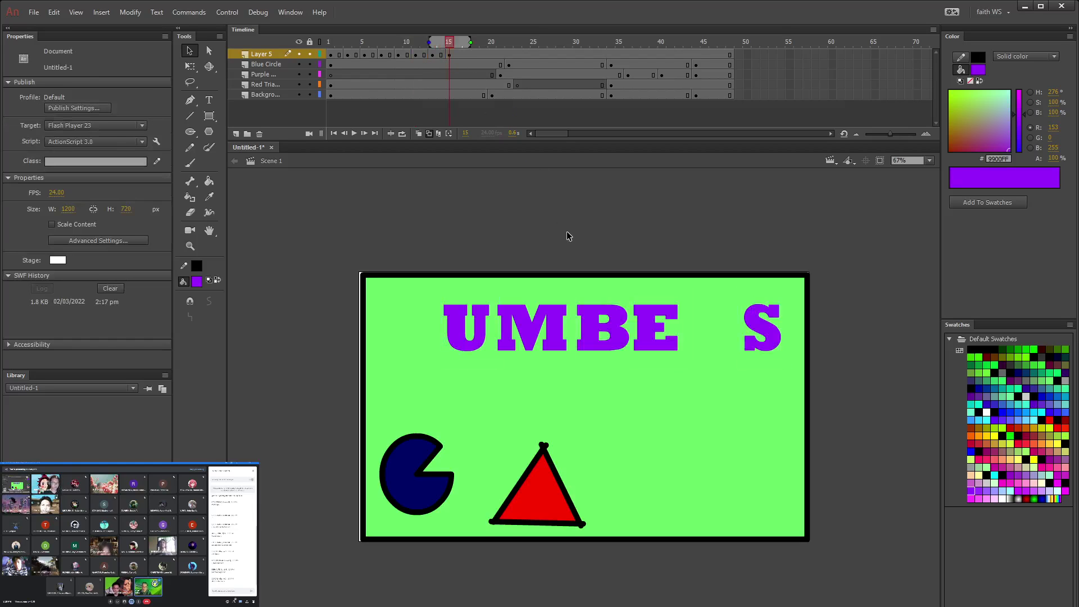
key(ctrl+v)
drag(588, 416, 736, 349)
click(562, 231)
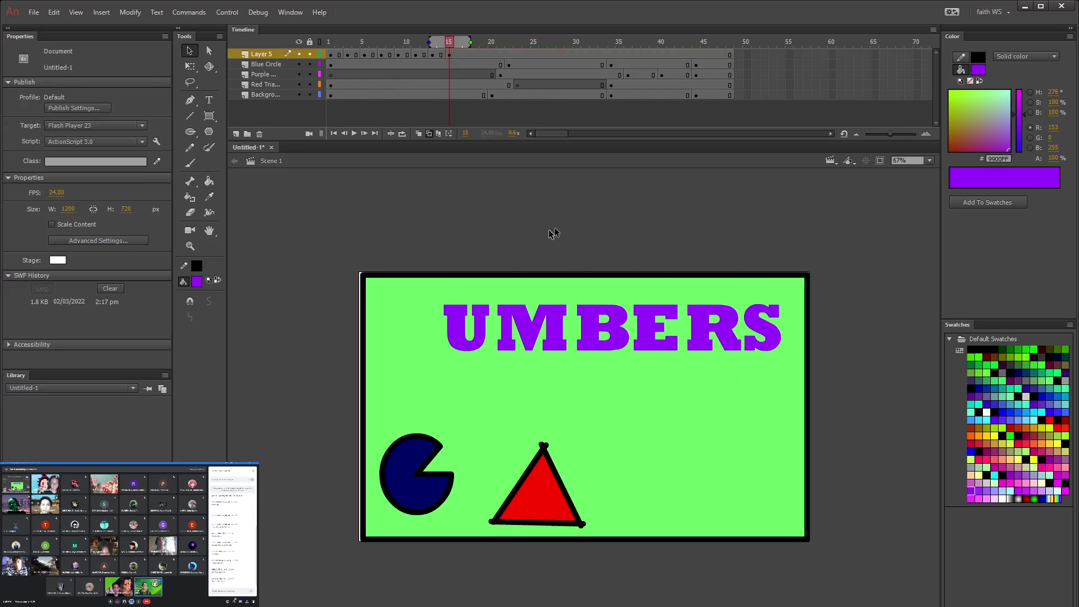
Step: Copy the off-stage N from frame 1 and place it before the U at frame 15 to complete NUMBERS
click(331, 64)
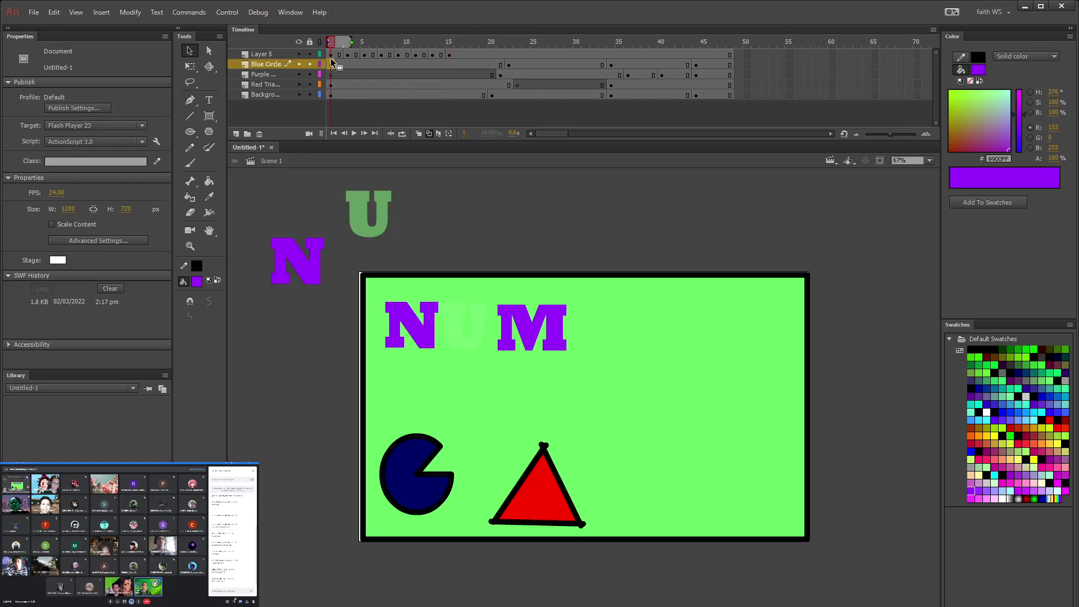
click(315, 278)
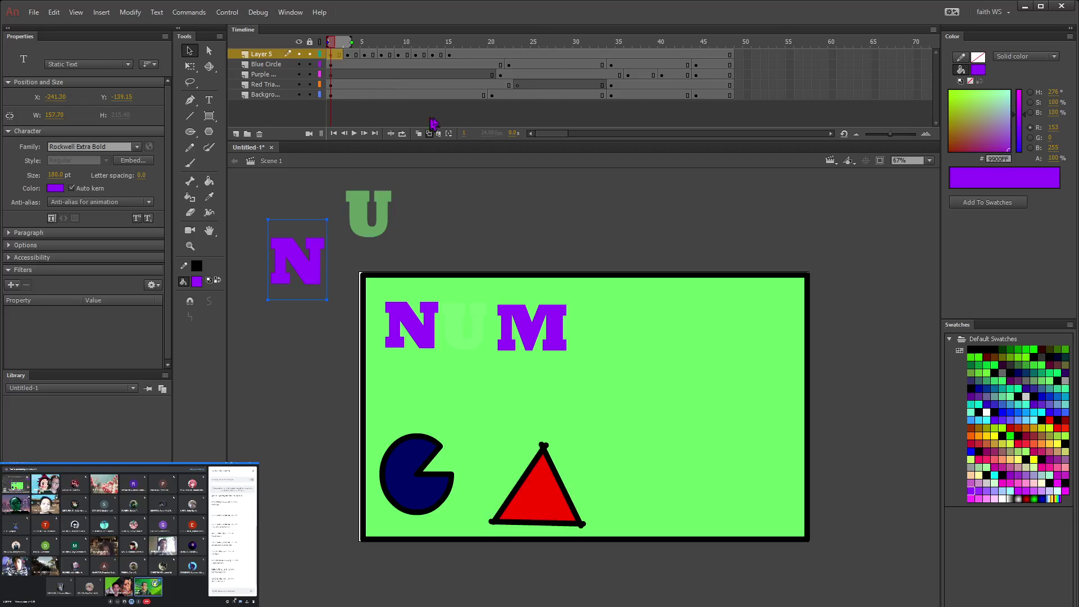
click(449, 66)
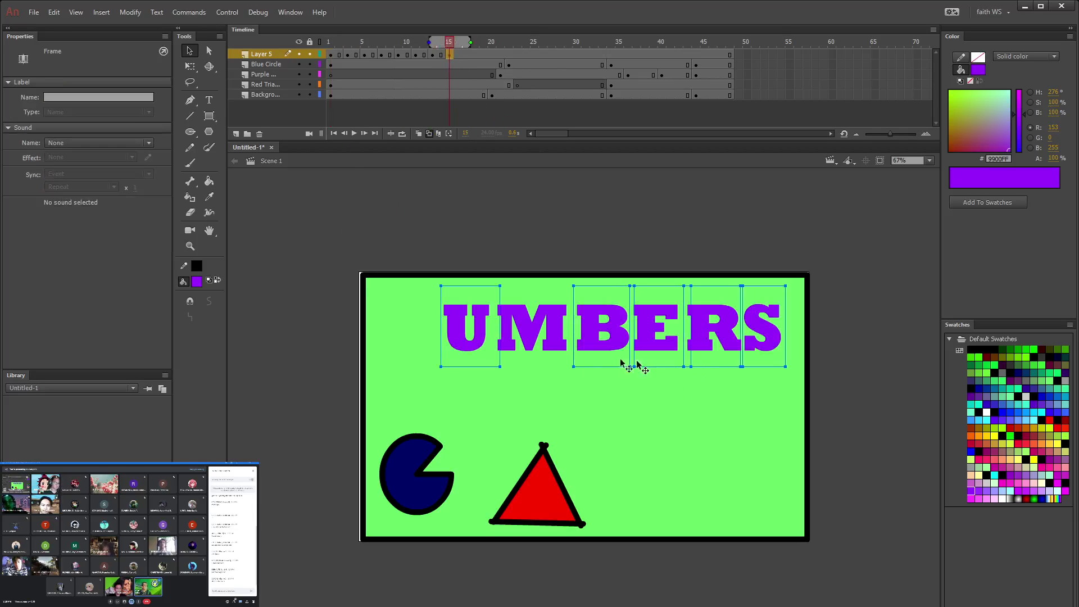
click(450, 225)
click(411, 325)
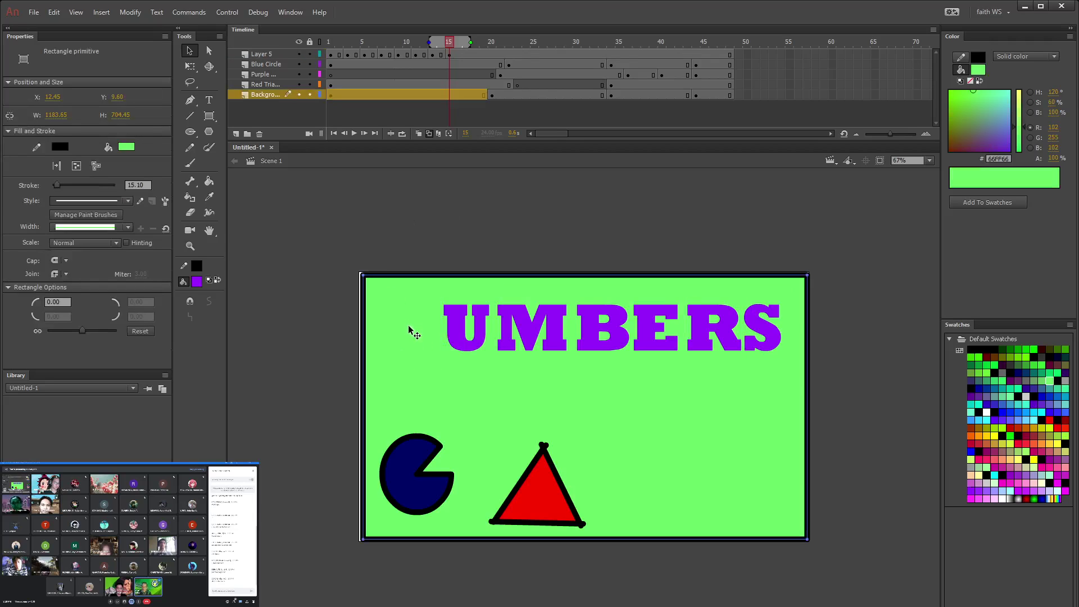
key(ctrl+v)
drag(597, 417, 425, 335)
click(442, 171)
Step: Delete the stray background-layer M at frame 1
click(330, 54)
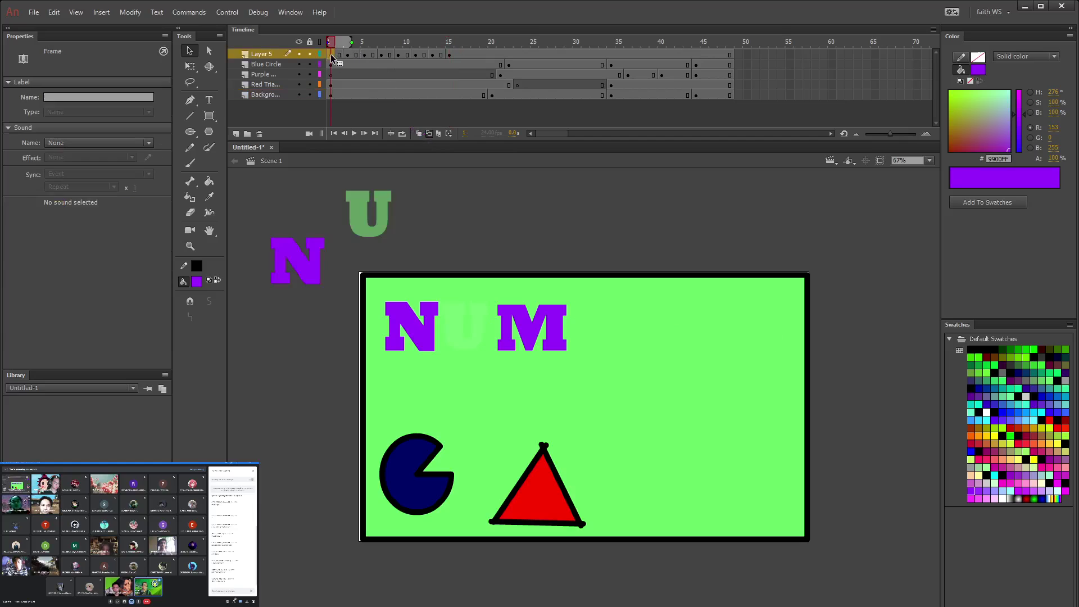
click(551, 338)
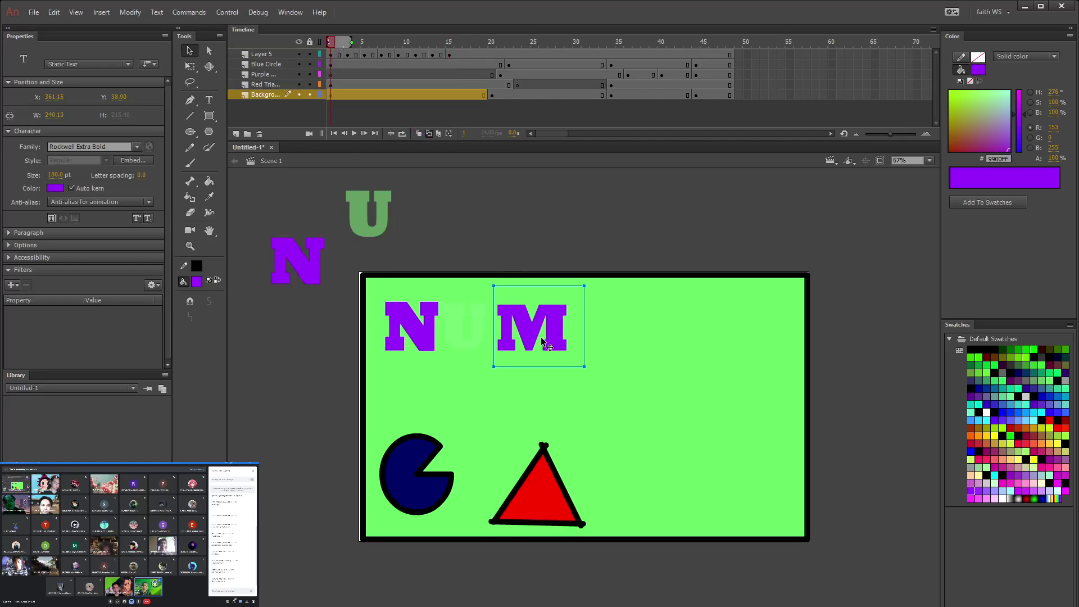
key(Delete)
drag(241, 179, 361, 261)
click(372, 222)
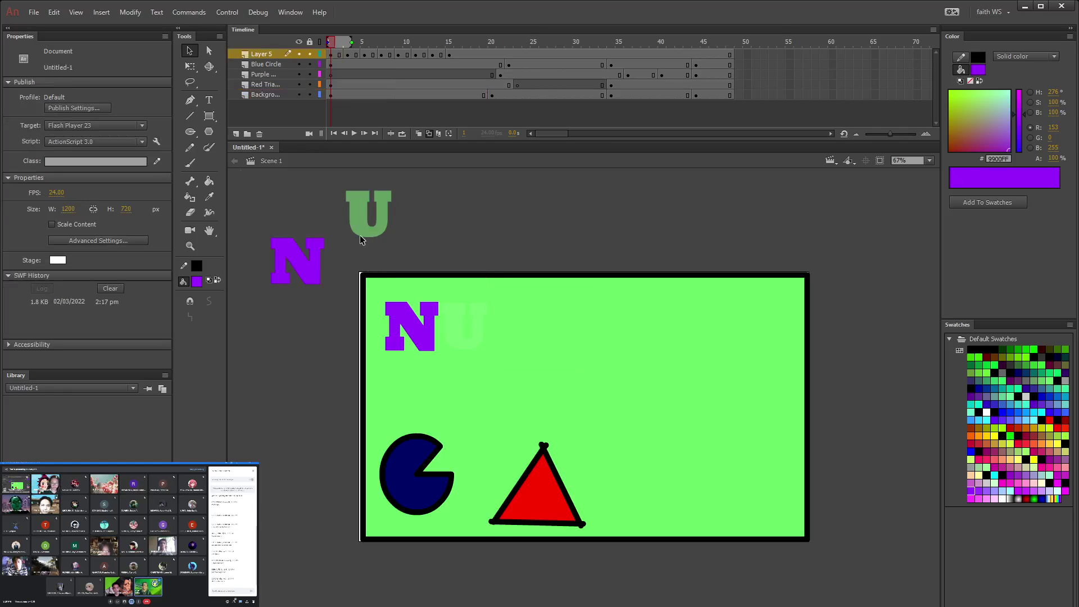
Step: Delete the duplicate N that sits on the background layer, leaving only the U on stage at frame 3
click(346, 55)
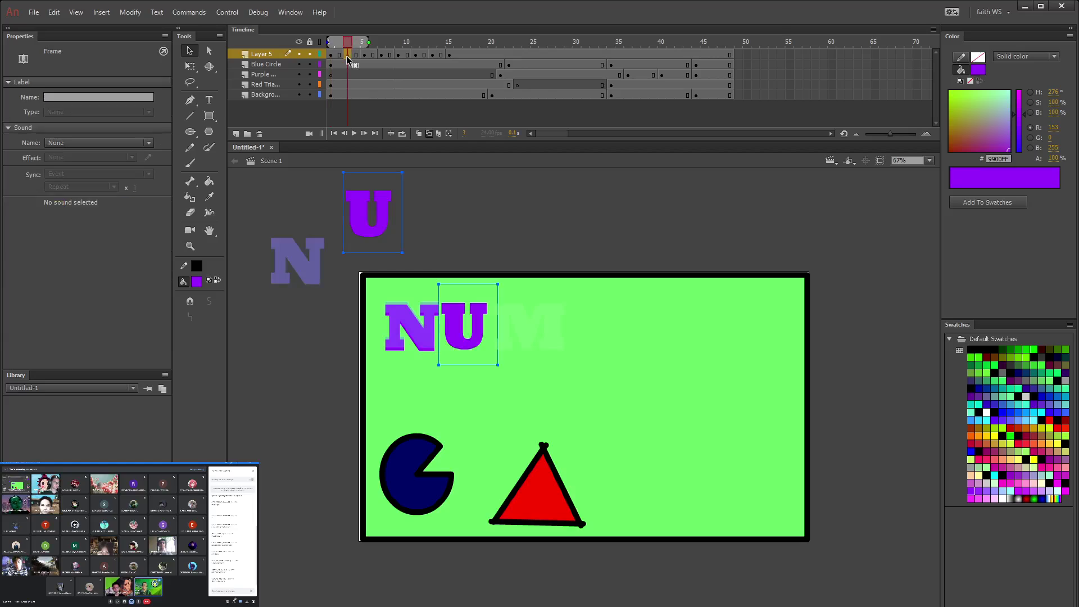
click(366, 56)
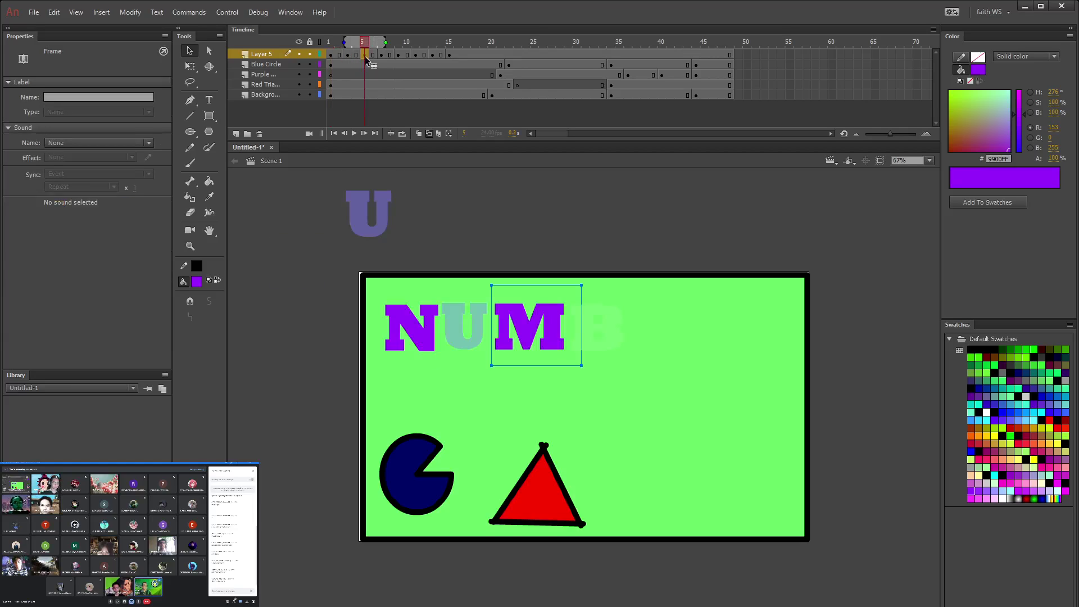
click(349, 55)
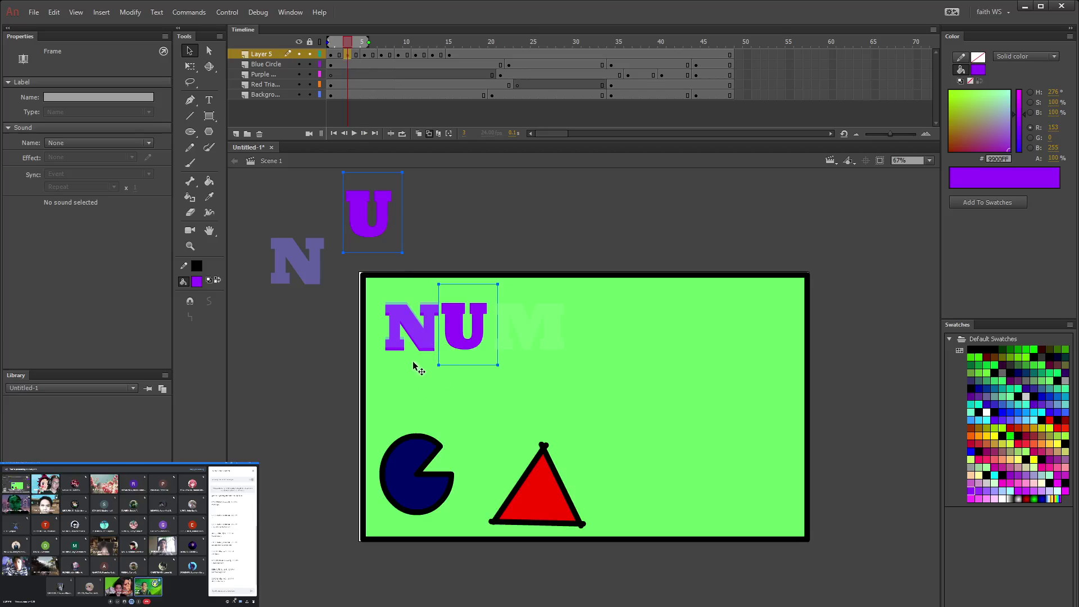
click(423, 331)
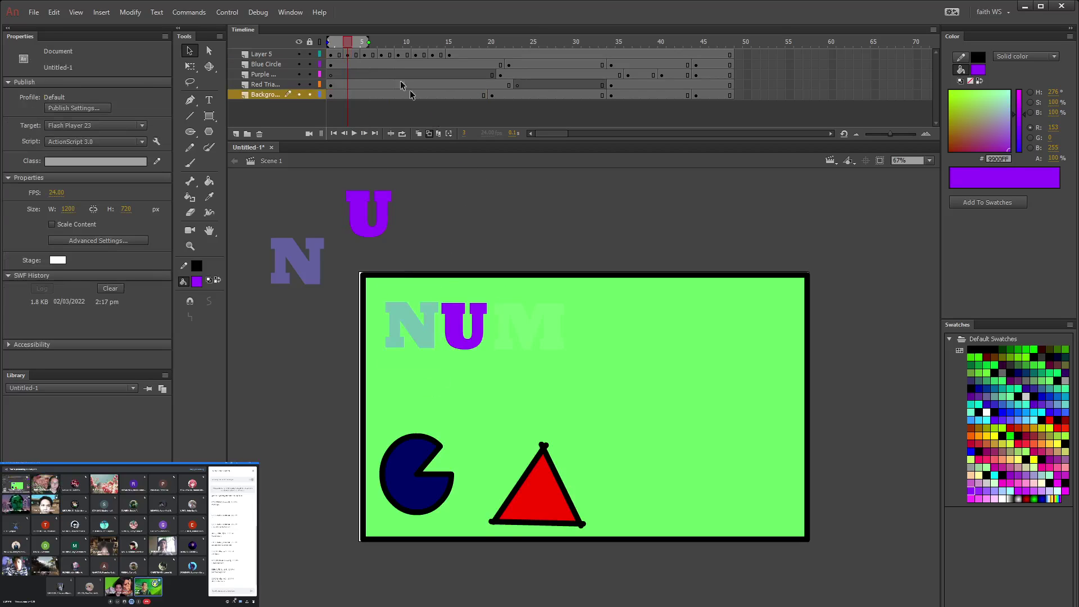
Step: Check the letters frame by frame from frame 5 to frame 15 to find which are missing from the full word
click(364, 56)
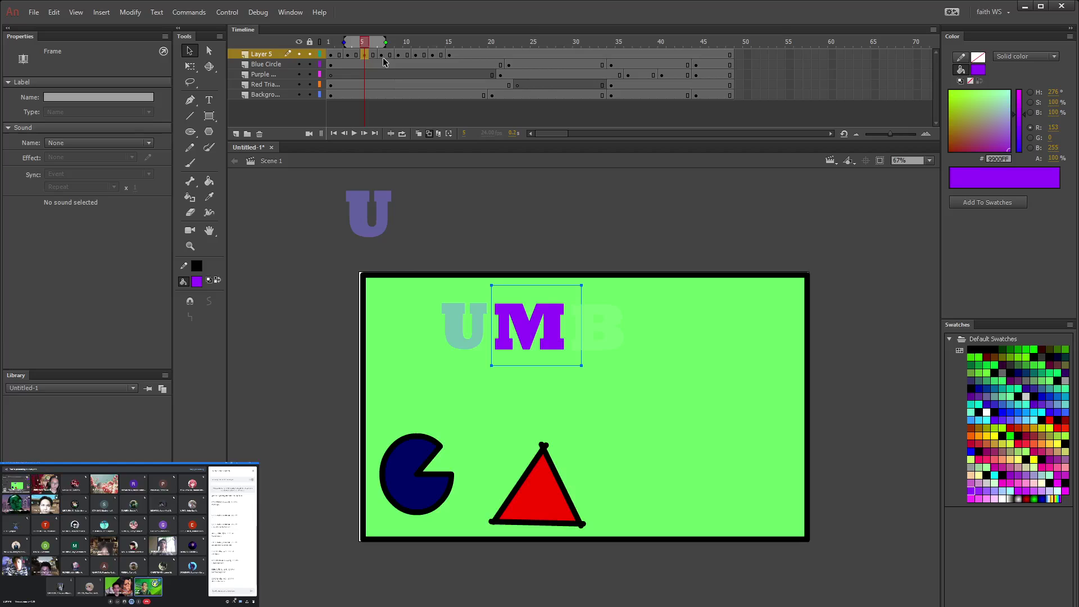
click(383, 57)
click(400, 58)
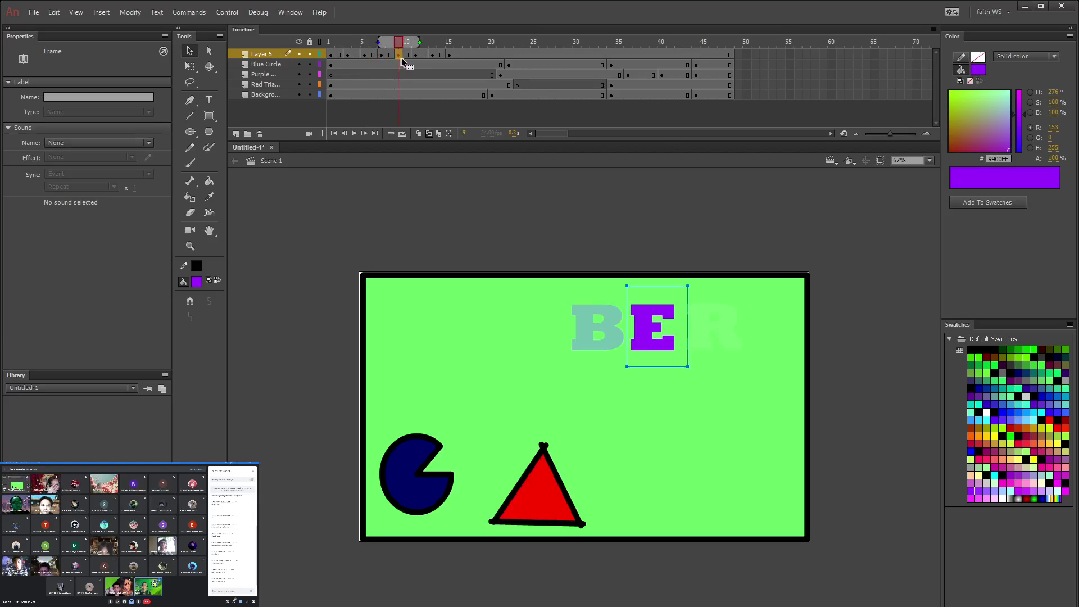
click(415, 61)
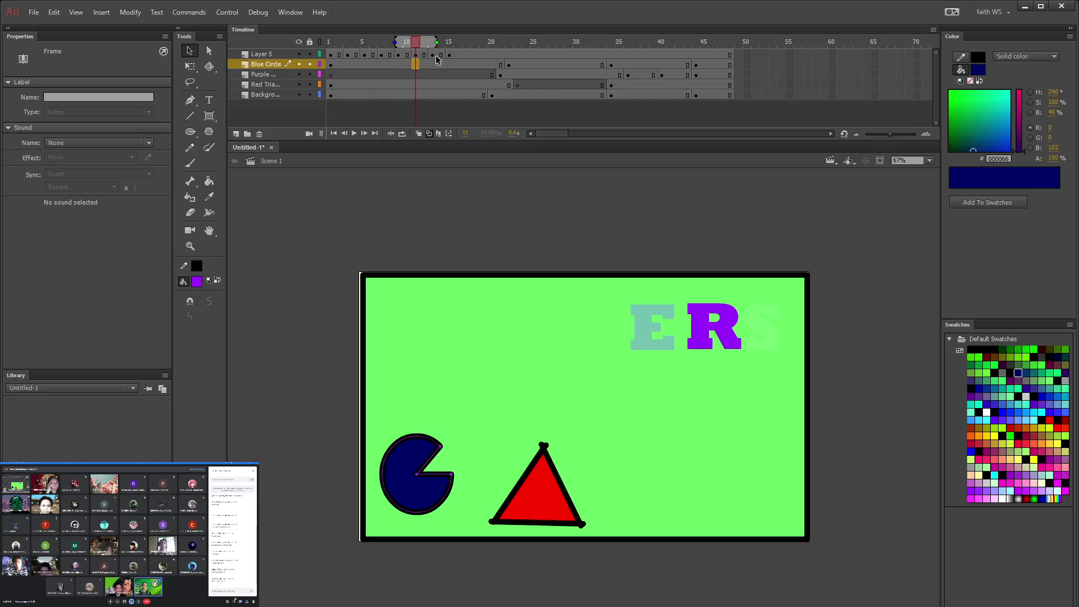
click(432, 63)
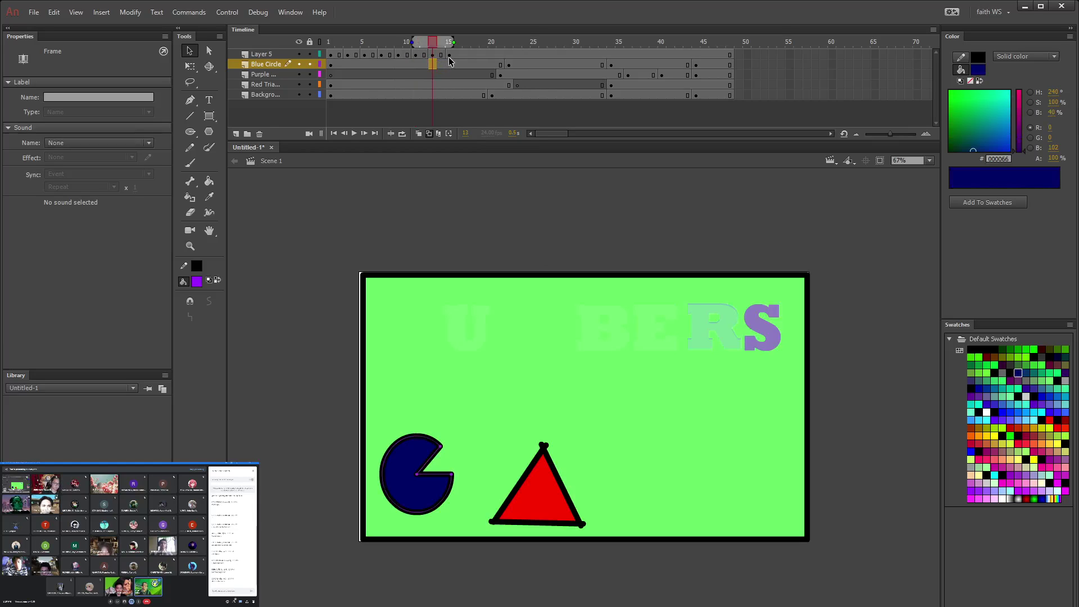
click(449, 54)
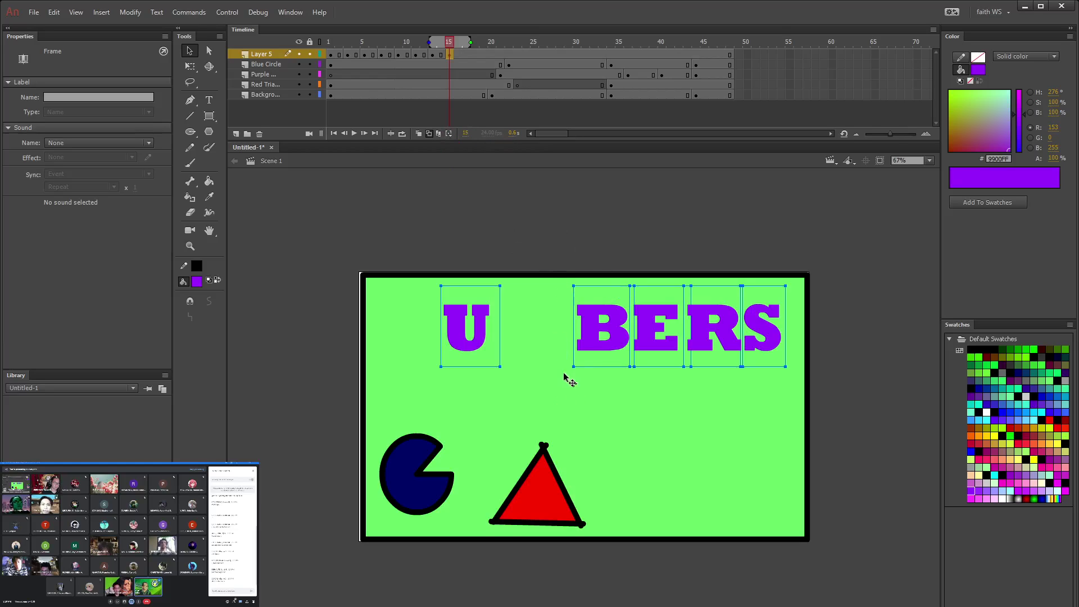
click(399, 55)
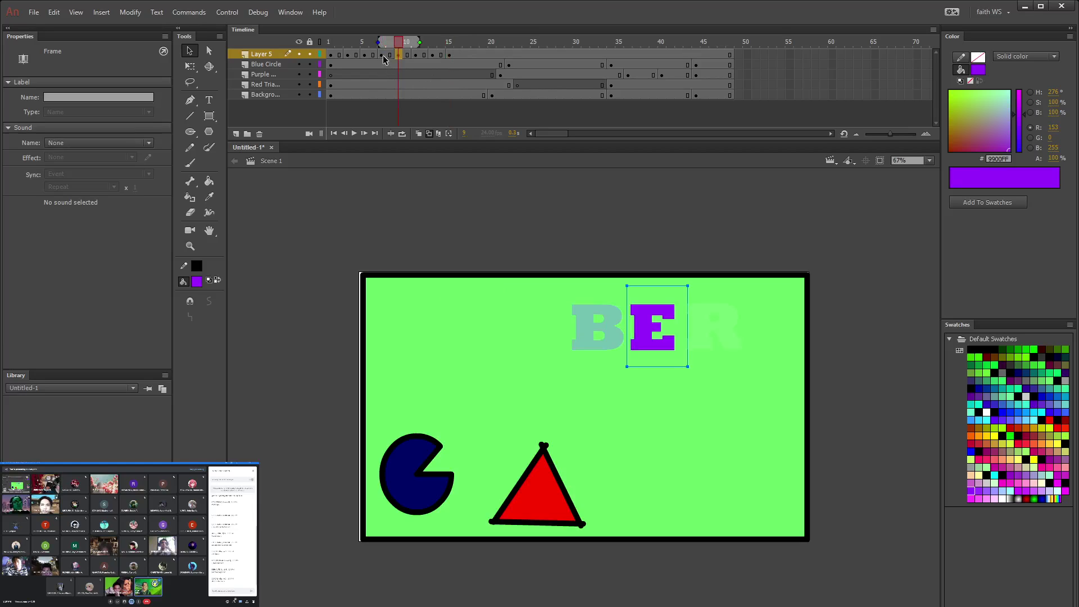
click(450, 55)
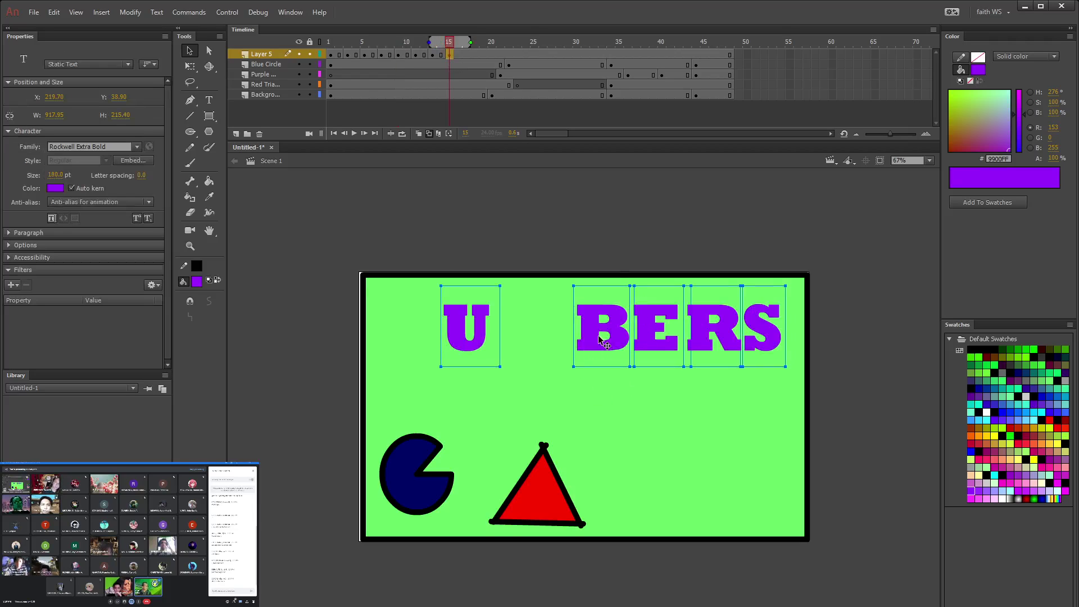
key(ctrl+d)
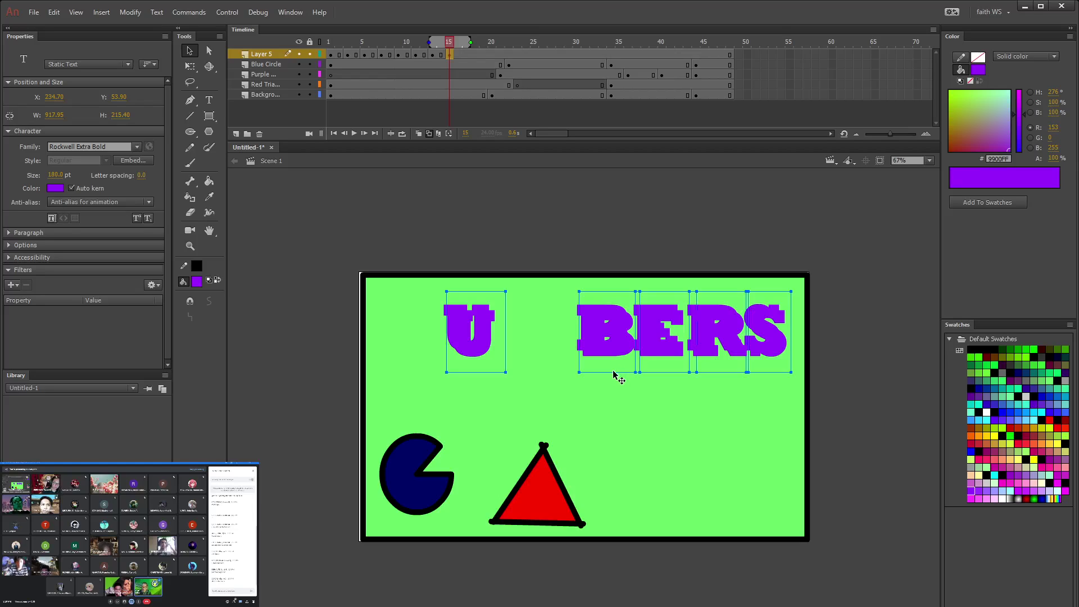
key(ctrl+d)
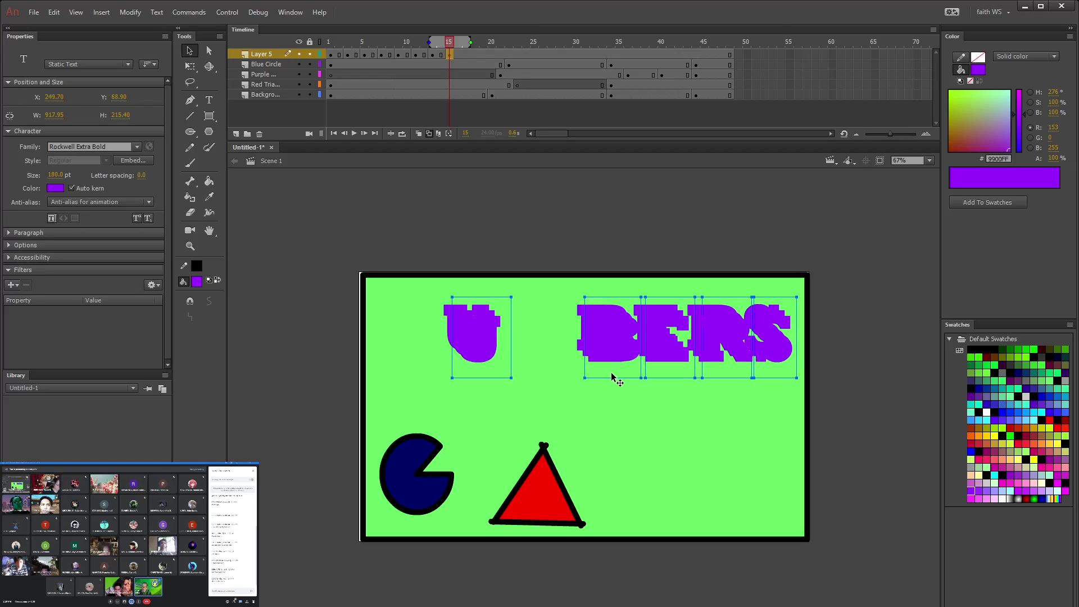
key(ctrl+z)
key(ctrl+z)
click(574, 393)
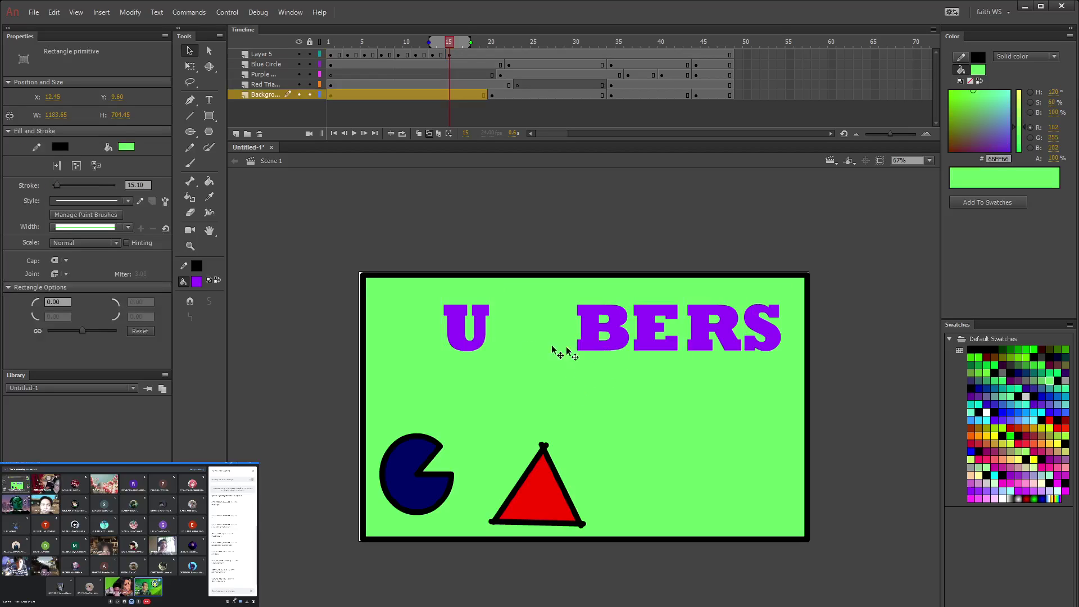
Step: Duplicate the U at frame 15 of Layer 5, change the copy to M, and place it between the U and B
click(480, 344)
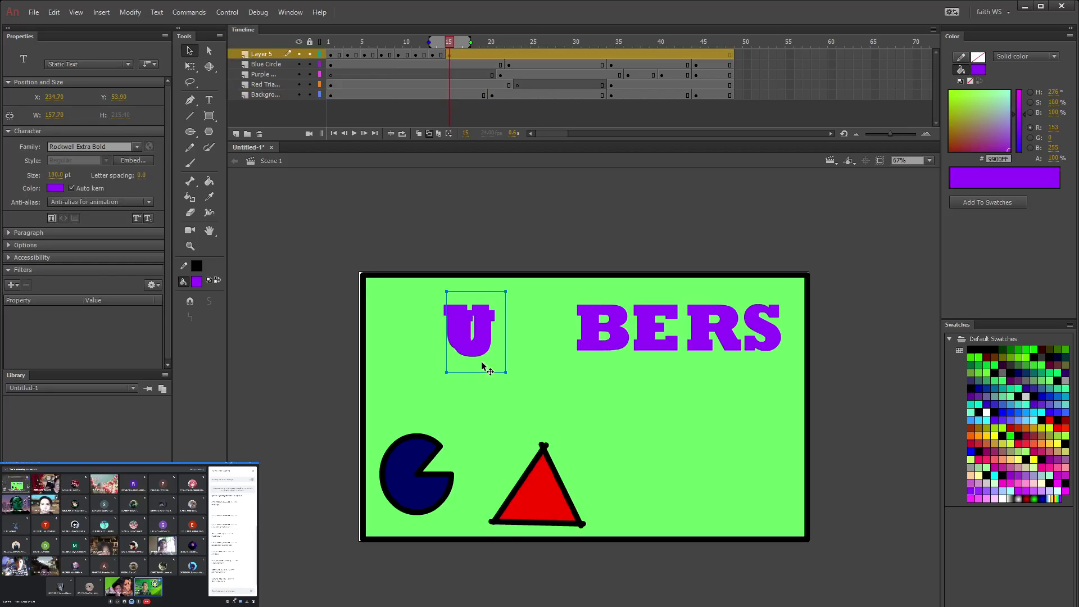
drag(476, 349, 534, 344)
double_click(534, 345)
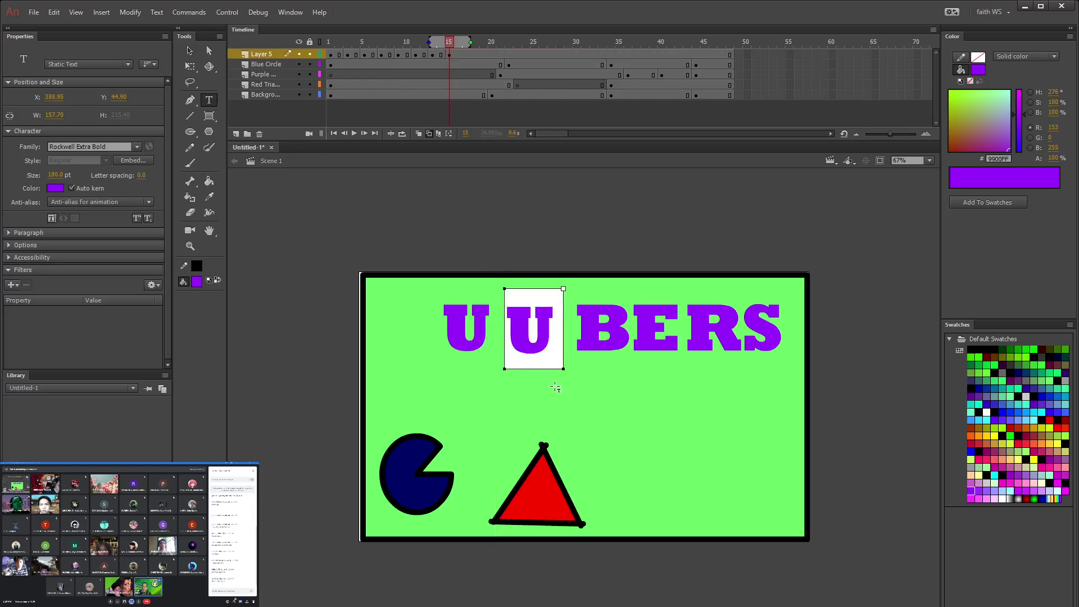
key(BackSpace)
text(M)
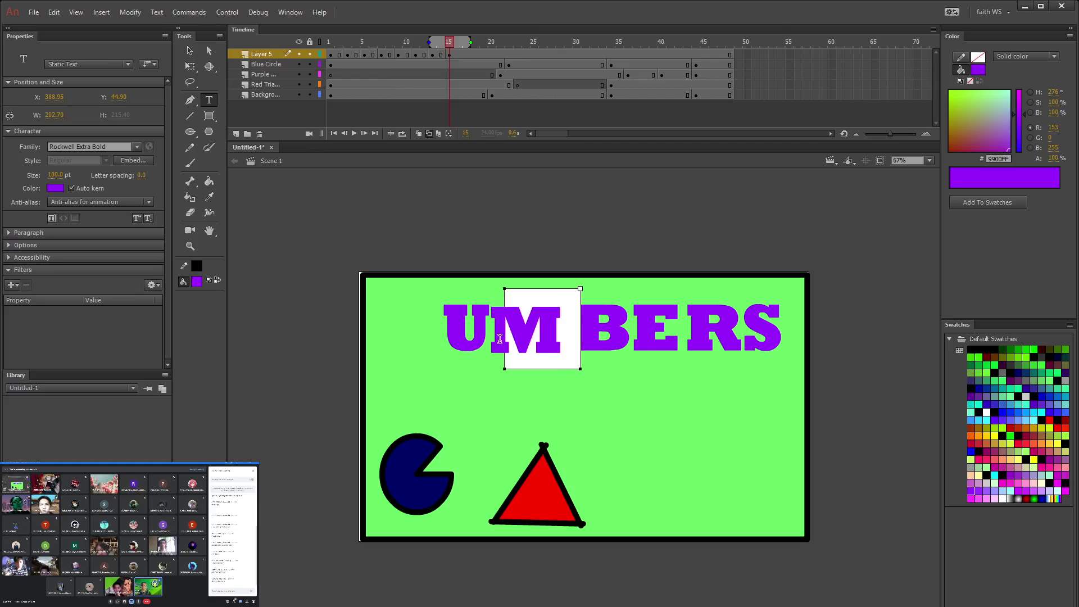
key(Escape)
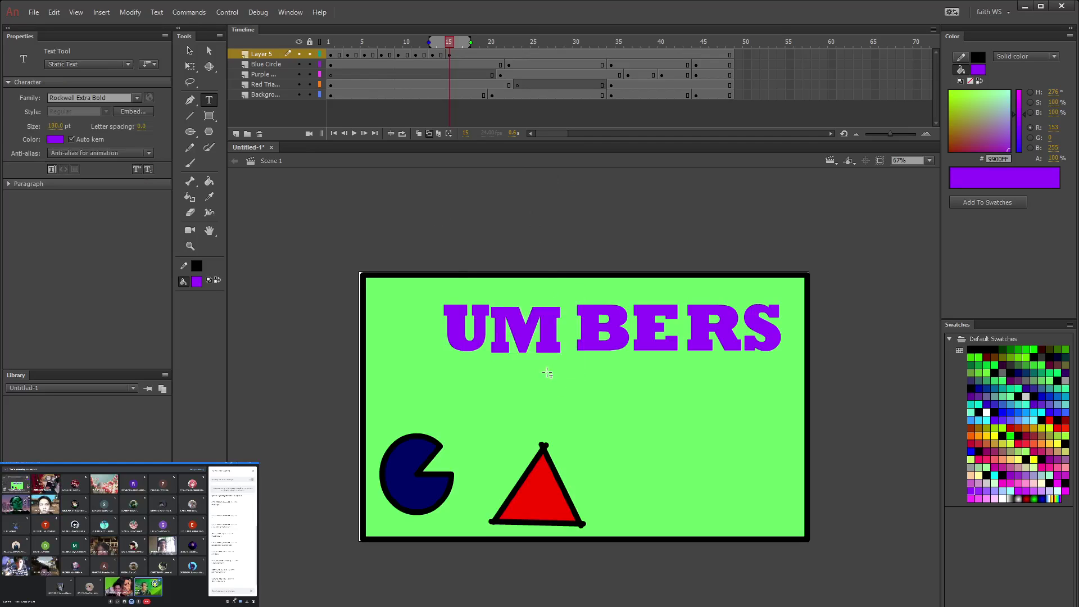
click(190, 50)
drag(537, 338, 551, 338)
click(561, 410)
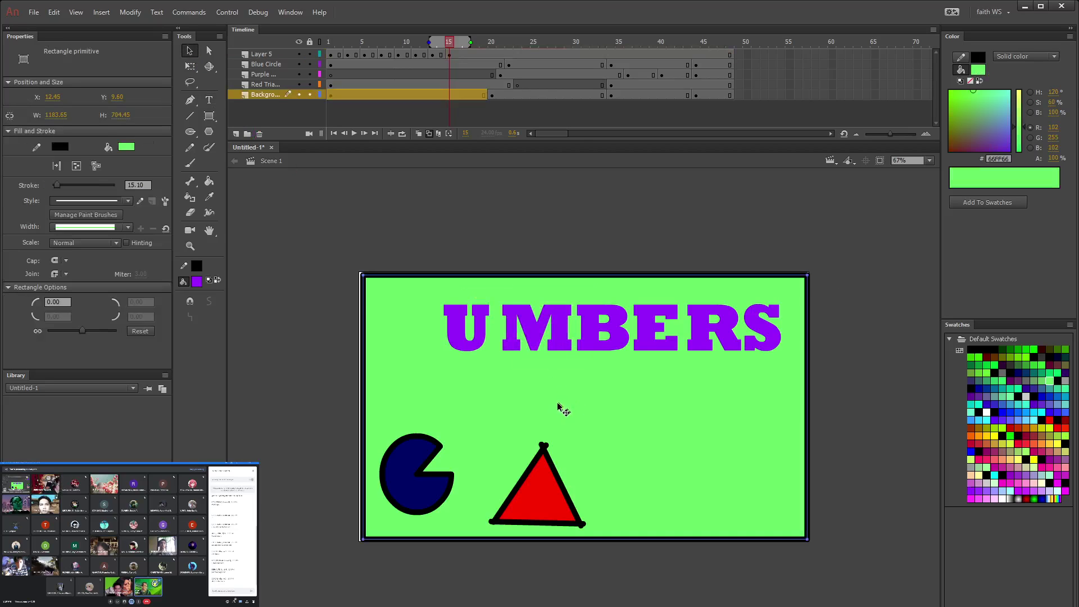
Step: Duplicate the U at frame 15 again, change the copy to N, and place it before the U to complete NUMBERS
click(469, 349)
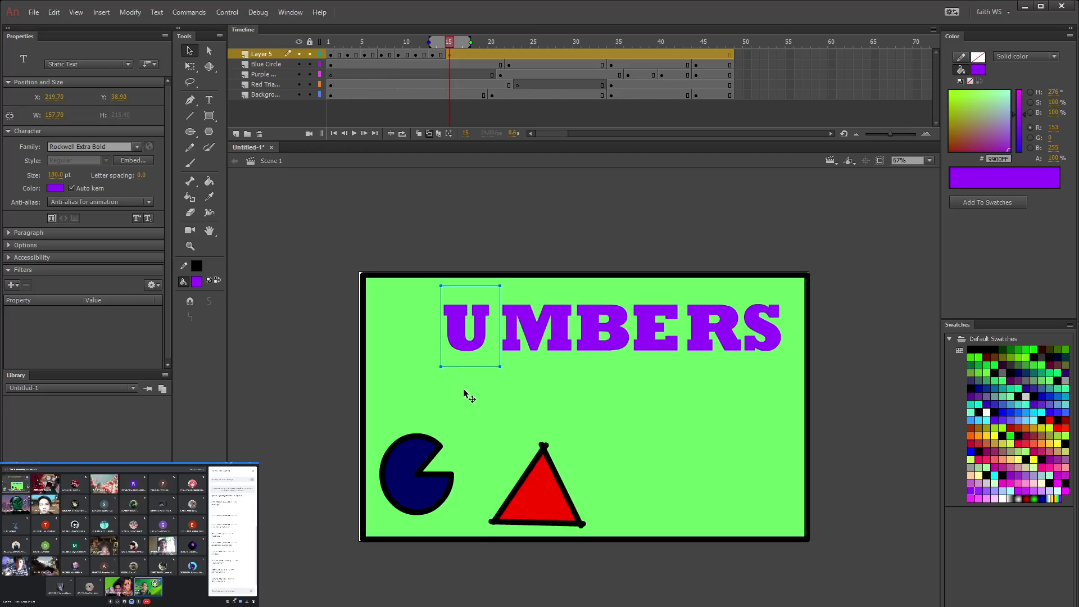
key(ctrl+d)
drag(477, 354, 419, 349)
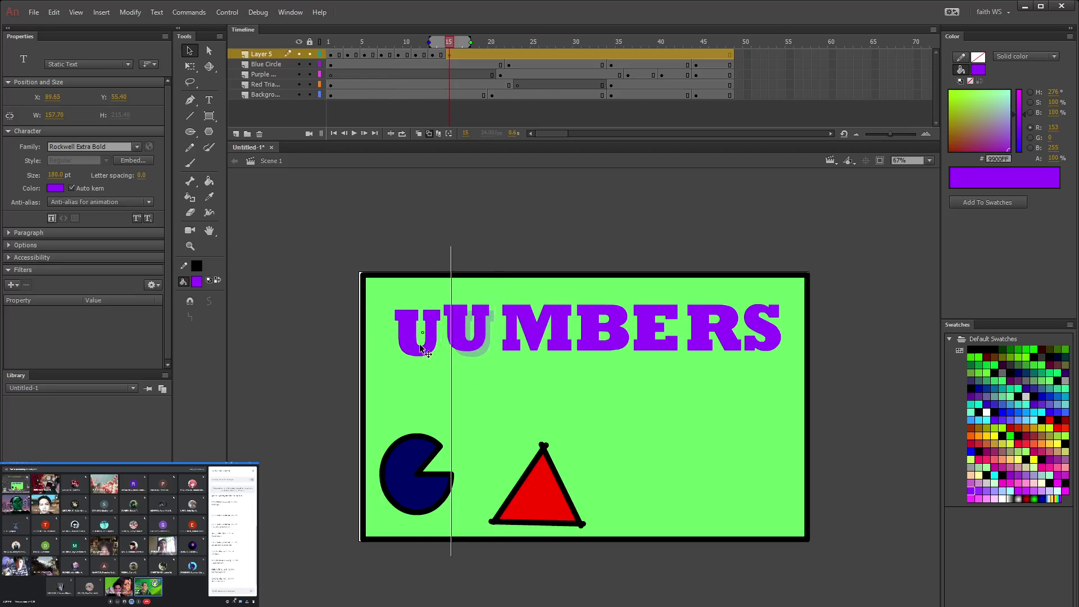
double_click(429, 335)
key(BackSpace)
text(N)
key(Escape)
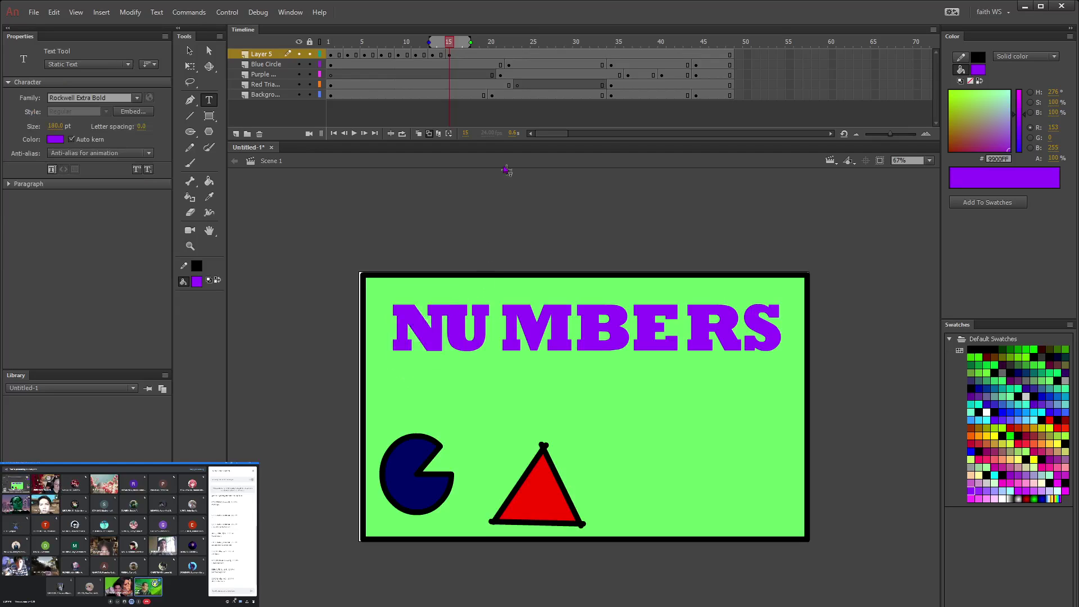
click(190, 50)
drag(387, 332, 431, 349)
click(496, 209)
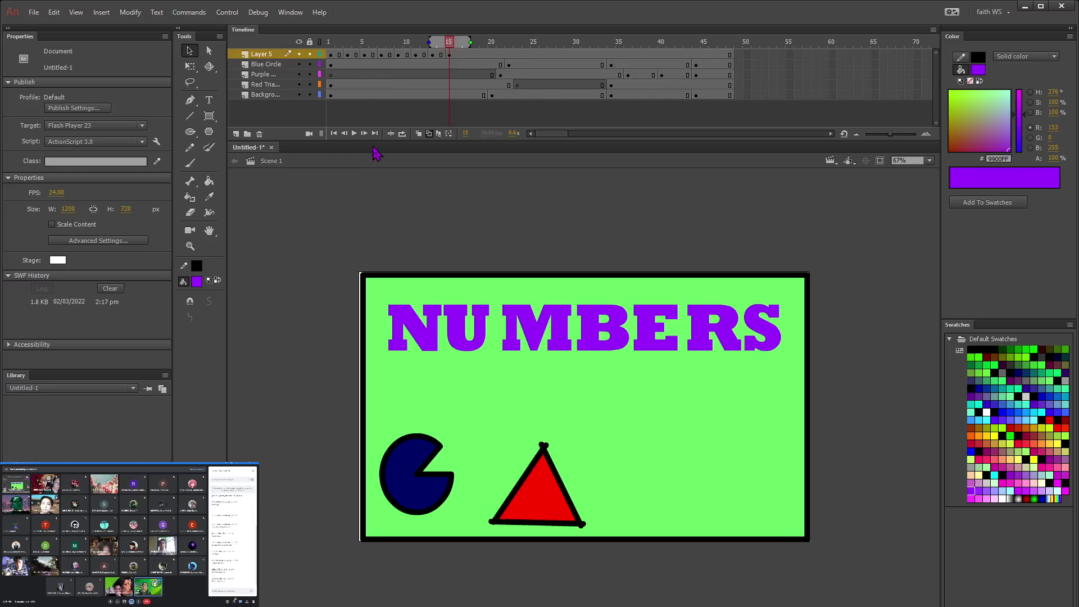
Step: Delete the stray off-stage N at frame 1 of Layer 5
click(431, 55)
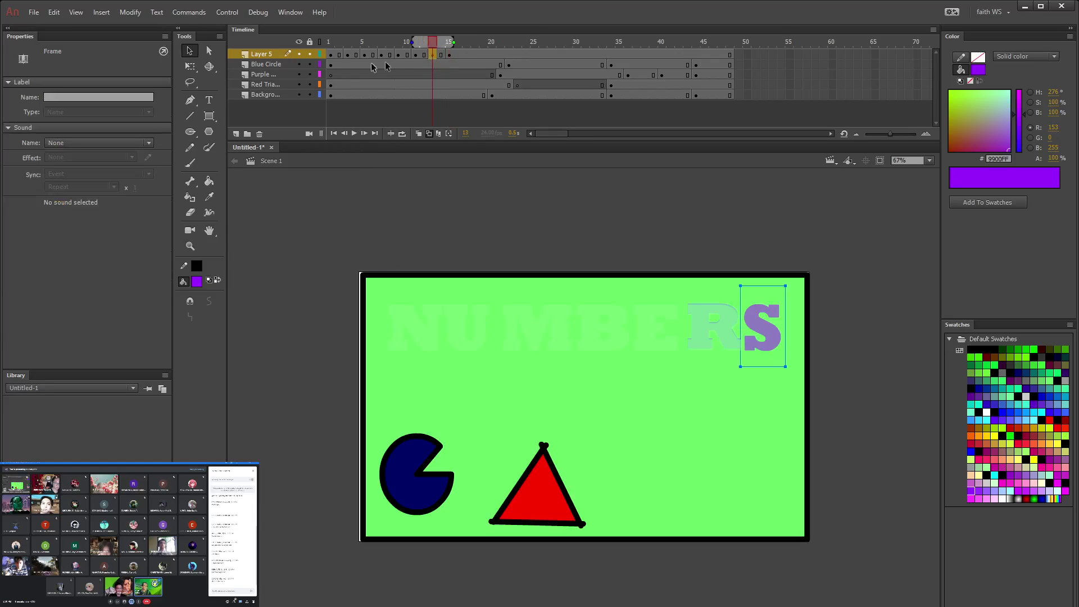
click(332, 55)
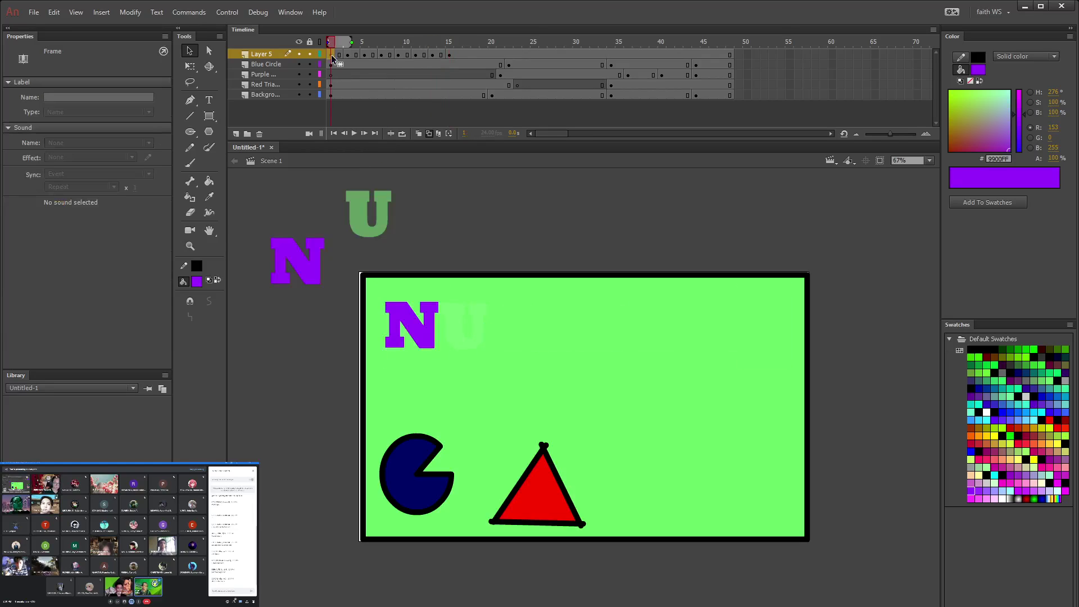
click(303, 271)
click(376, 222)
click(293, 263)
key(Delete)
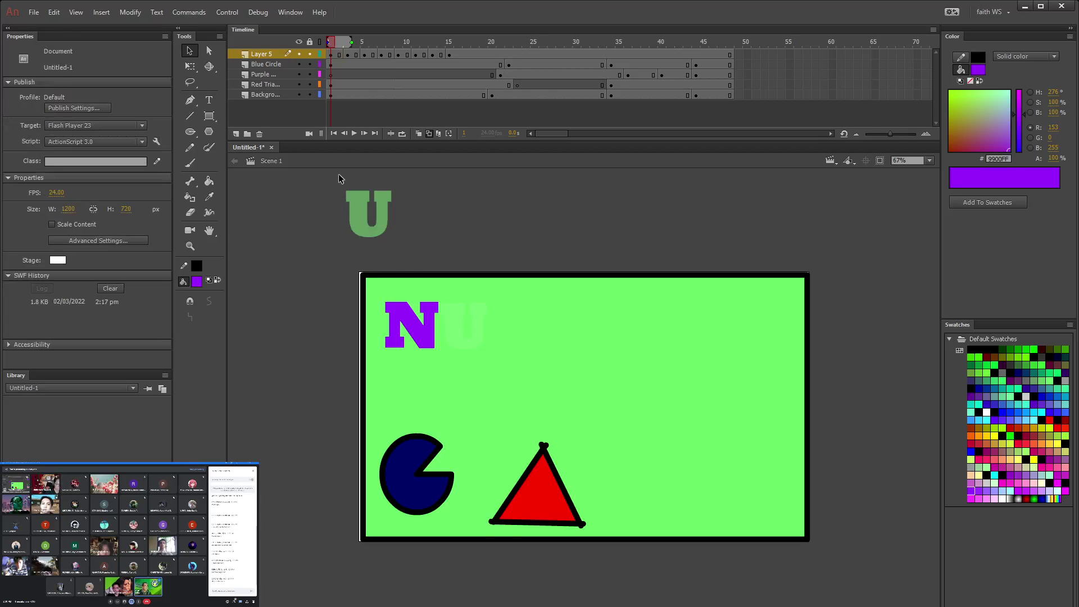
Step: Delete the stray off-stage U at frame 3 of Layer 5
click(348, 55)
click(393, 217)
click(371, 213)
key(Delete)
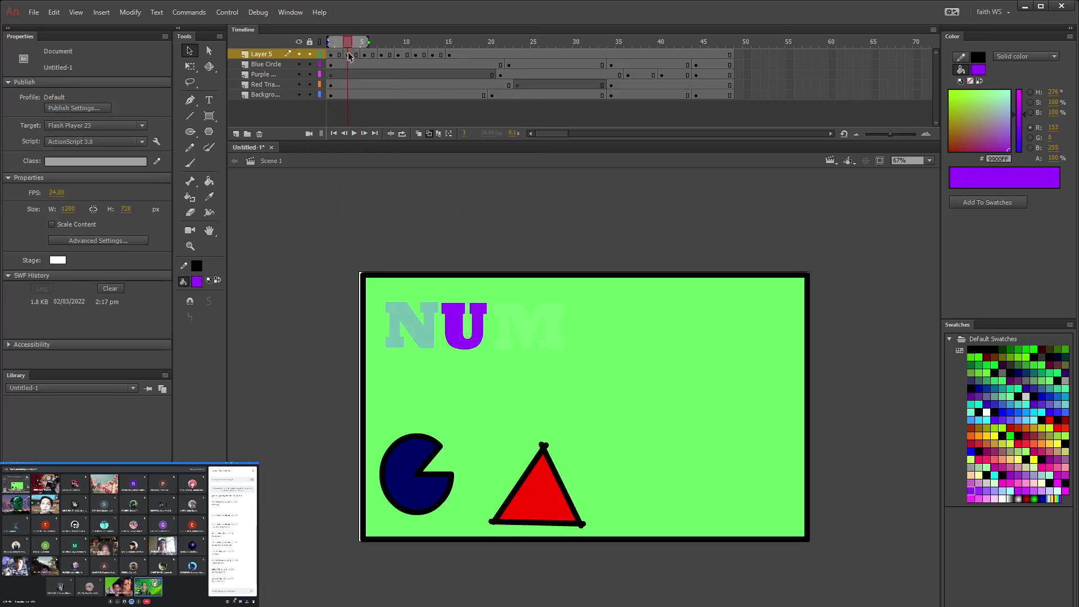
Step: Turn off onion skinning and play the animation from frame 1
click(419, 134)
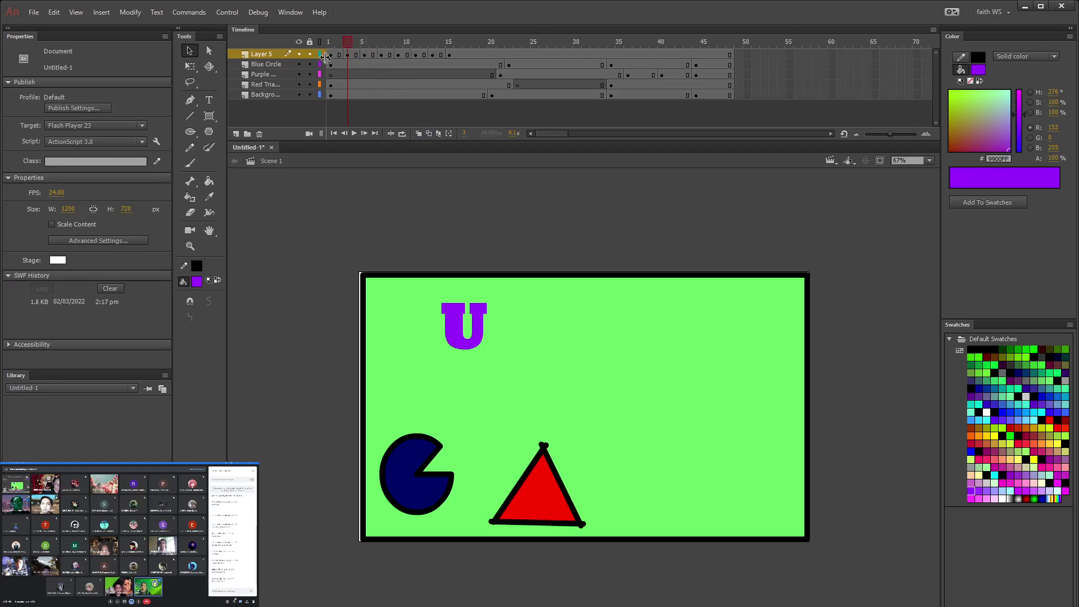
click(331, 54)
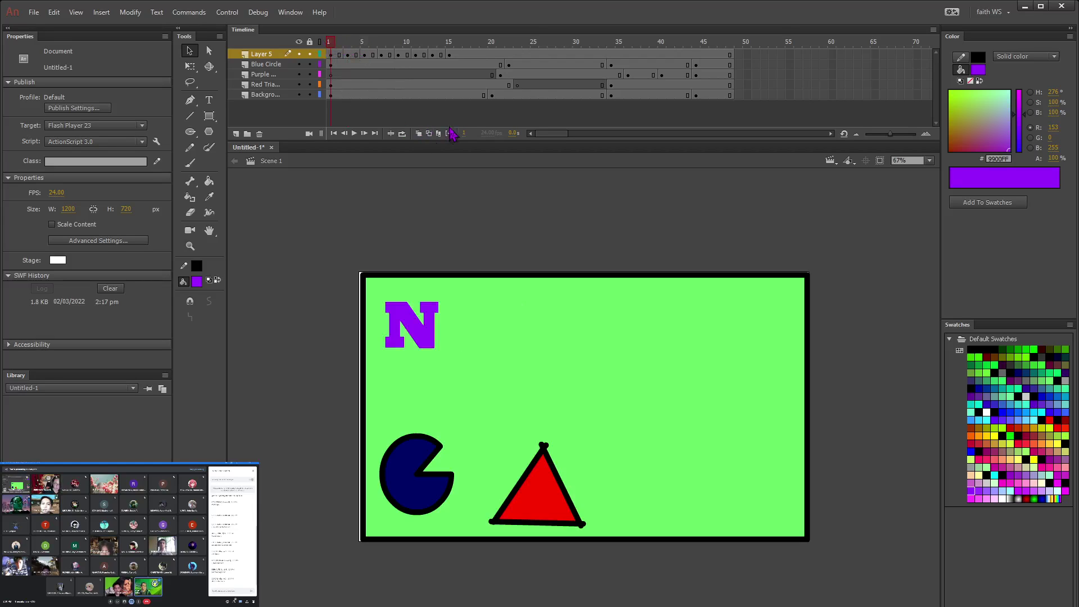
click(354, 134)
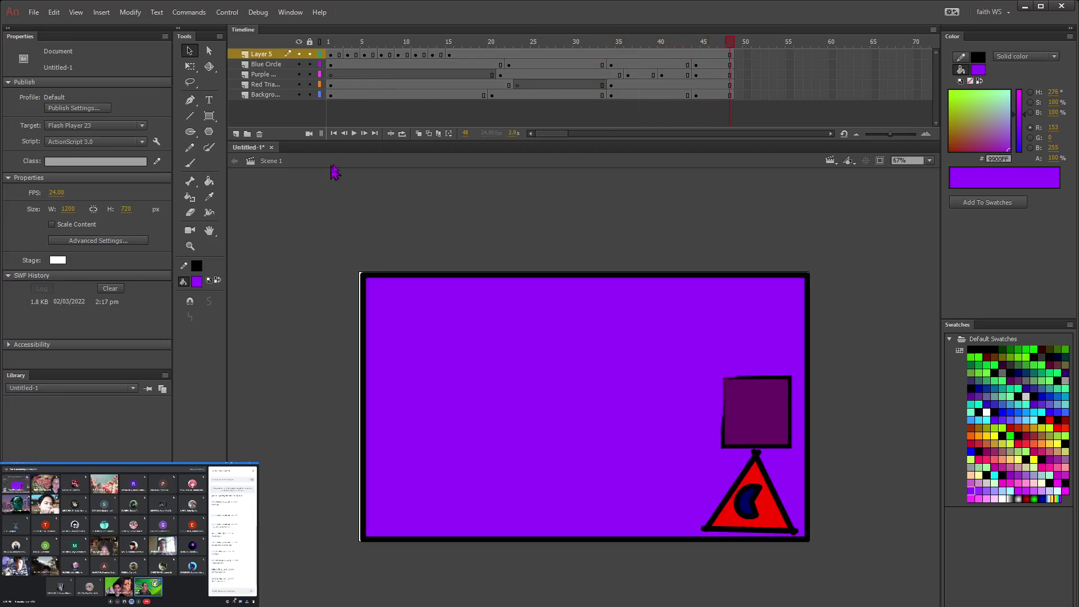
Step: Insert a keyframe at frame 19 of Layer 5 and recolor all the NUMBERS letters there to dark maroon #660033
click(448, 55)
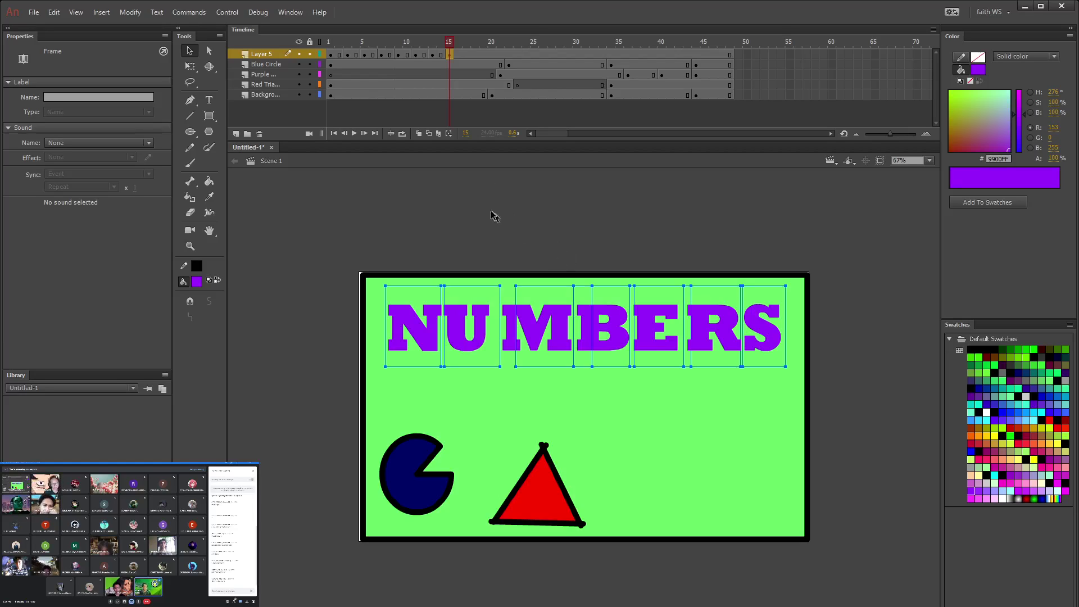
click(484, 54)
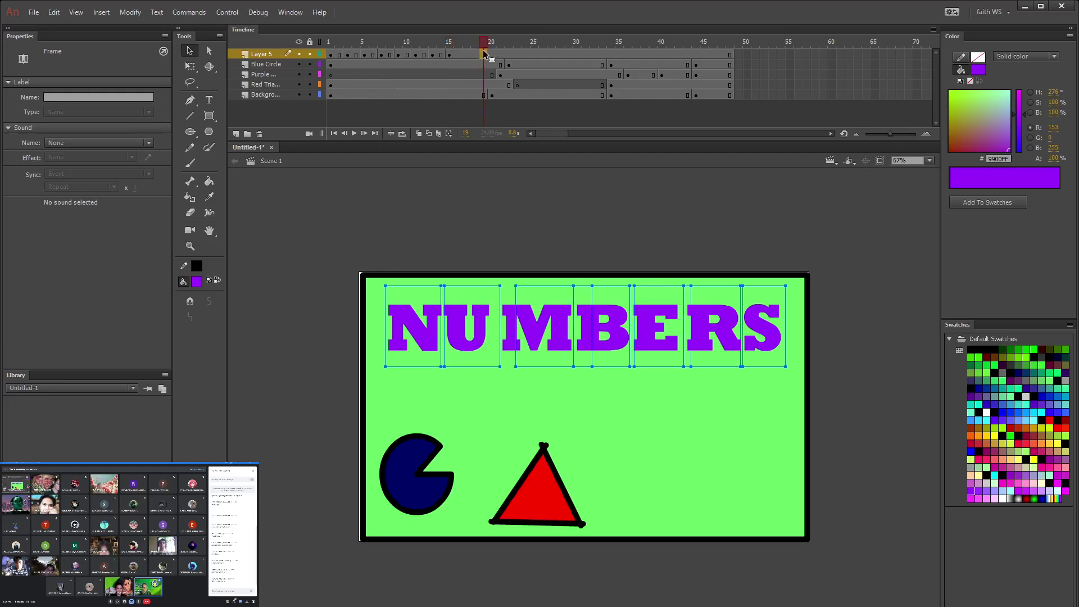
key(F6)
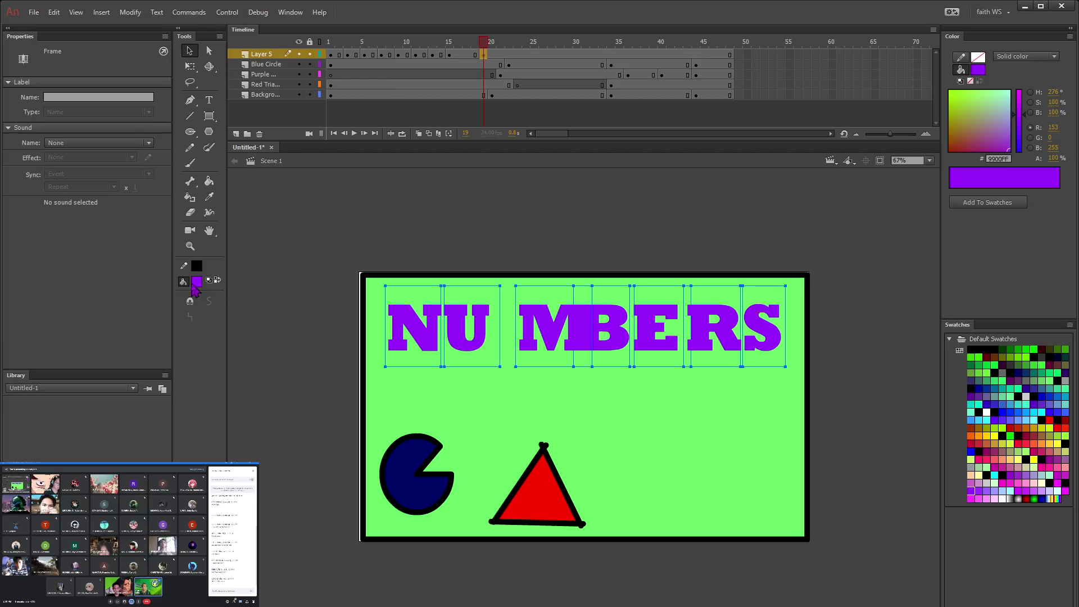
click(199, 283)
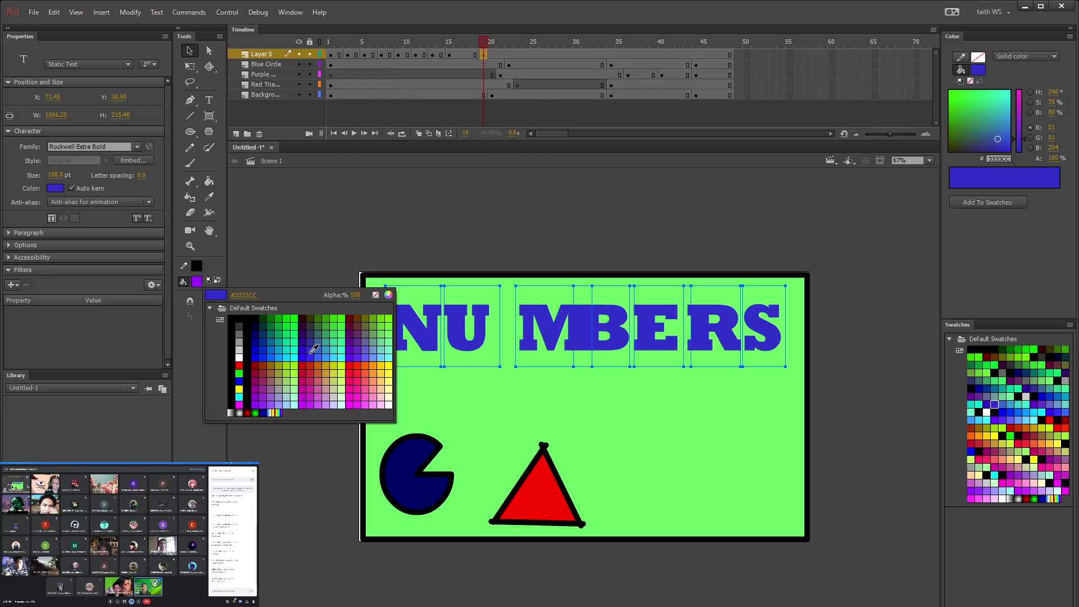
click(349, 325)
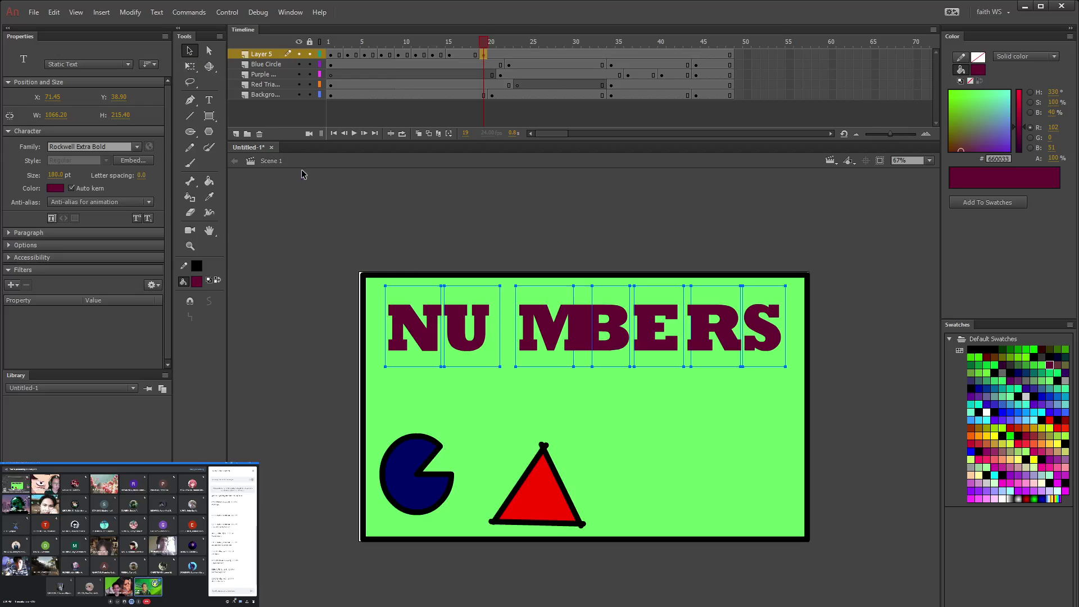
Step: Close the gap in NUMBERS at frame 19 of Layer 5 by moving the M nearer the U
click(509, 340)
drag(544, 336, 477, 329)
click(496, 229)
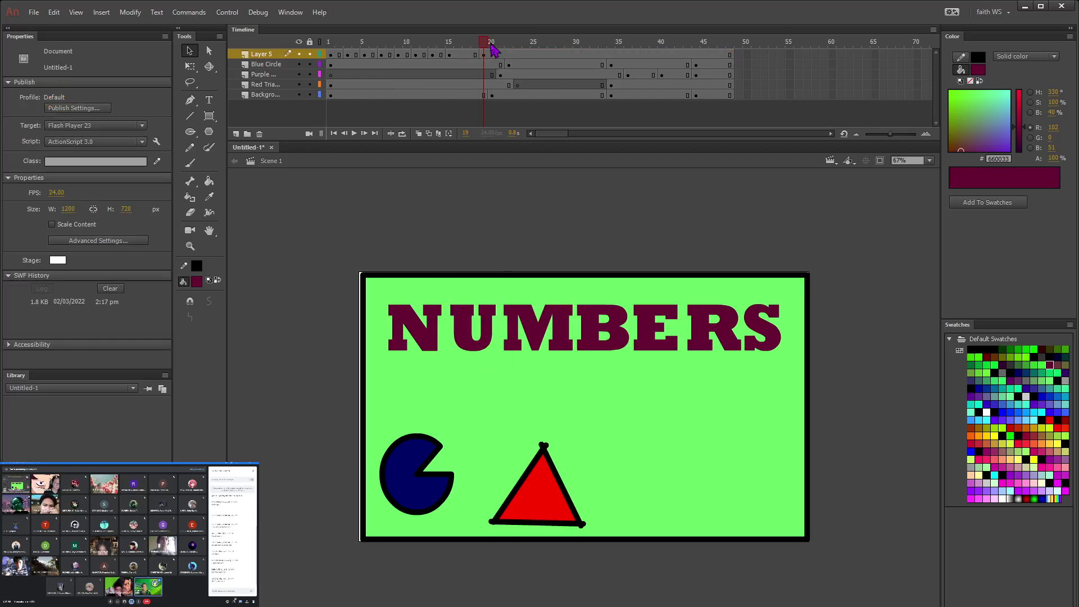
Step: Insert a keyframe at frame 28 of Layer 5 and recolor all the NUMBERS letters there to dark teal #003333
drag(487, 46, 564, 51)
click(560, 54)
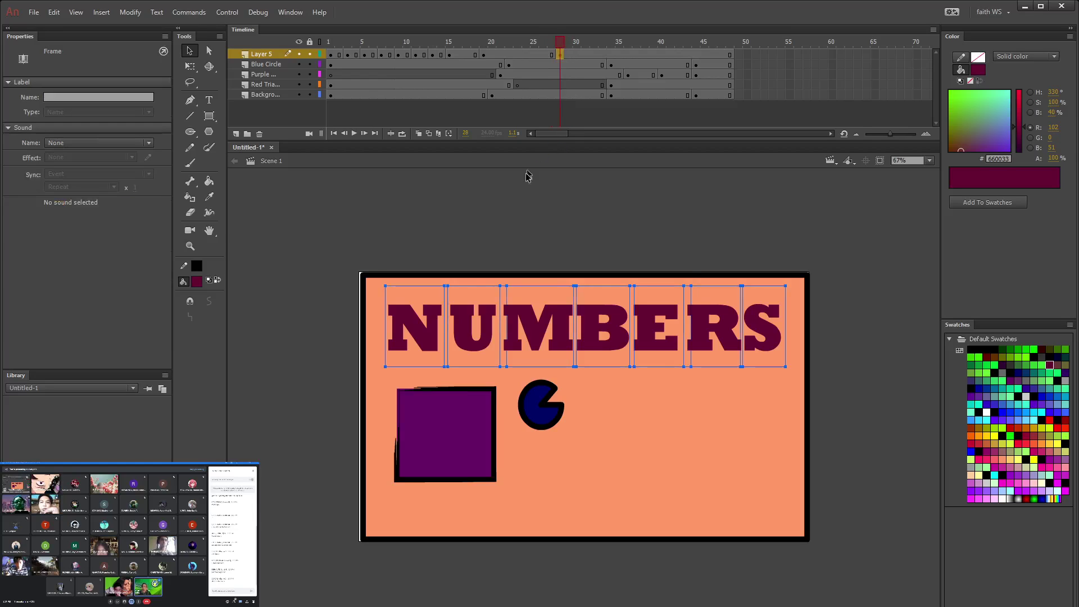
click(196, 281)
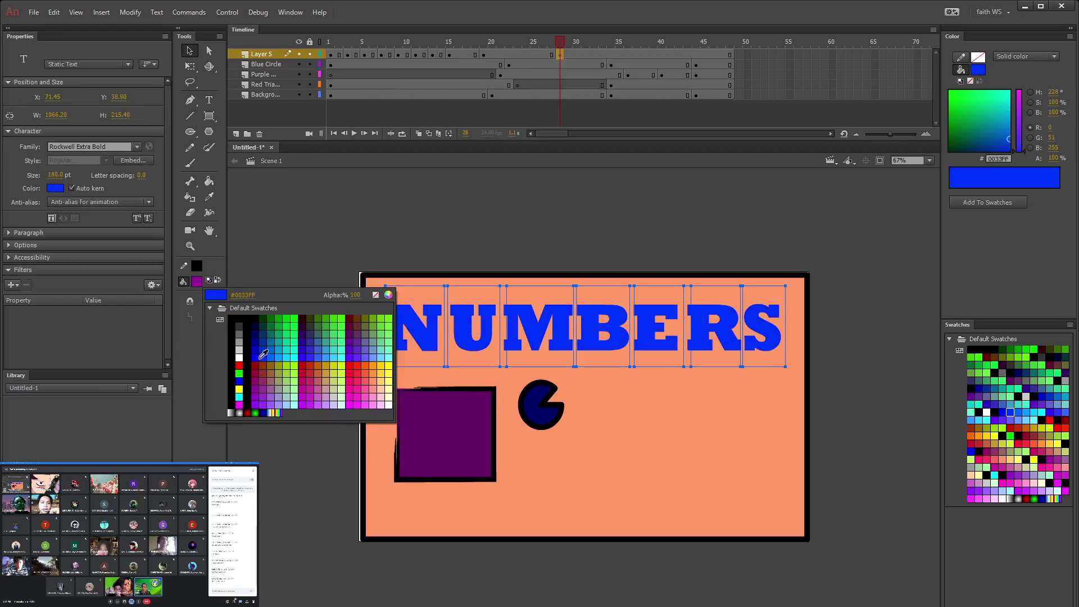
click(260, 326)
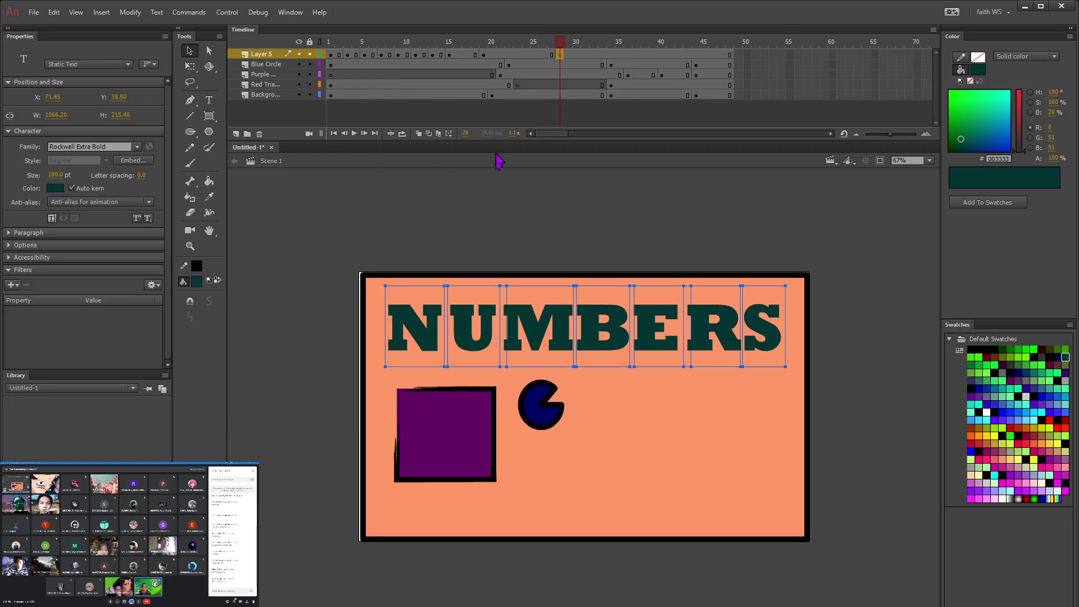
click(310, 243)
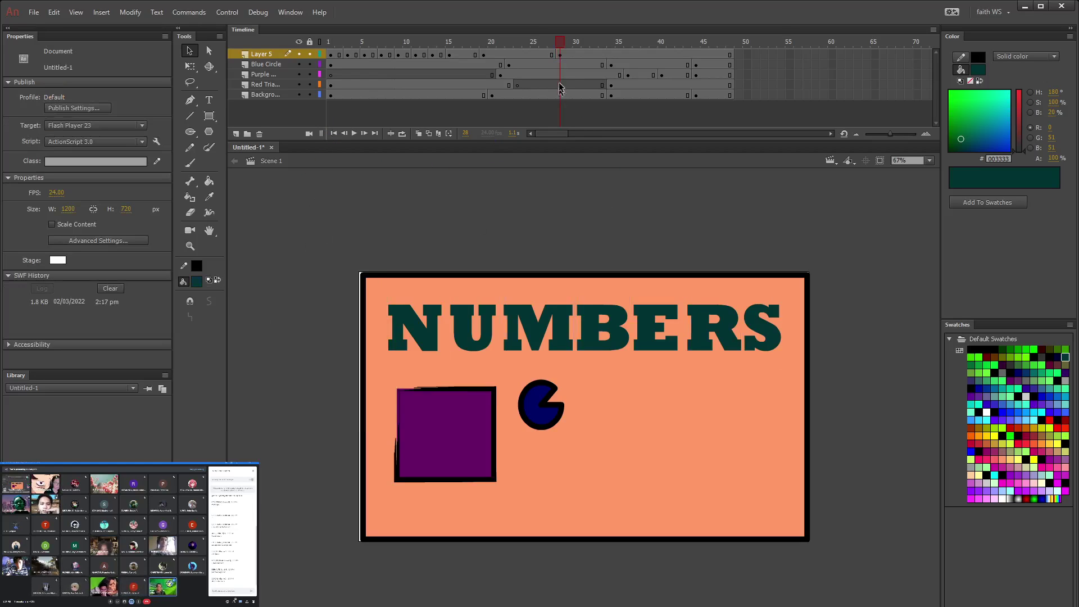
Step: Insert a keyframe at frame 36 of Layer 5 and recolor all the NUMBERS letters there to pale cyan #CCFFFF
drag(564, 52, 634, 53)
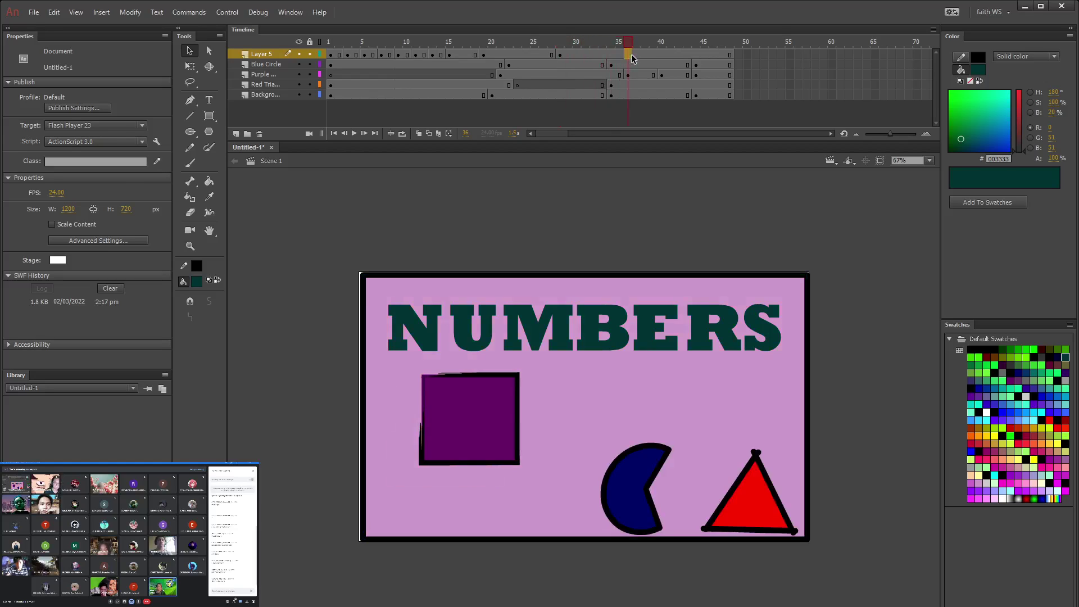
click(630, 55)
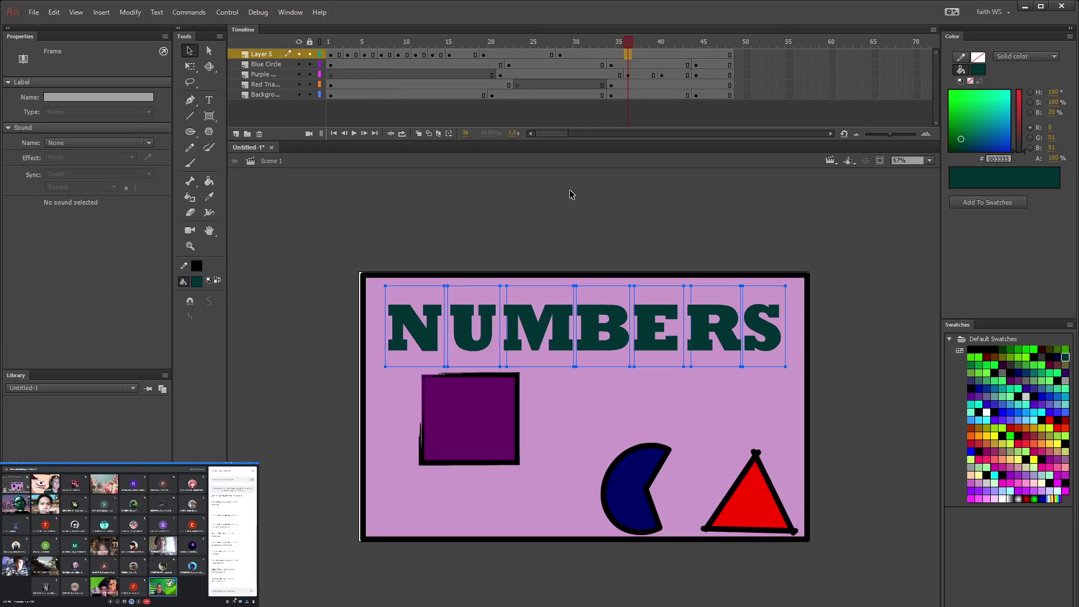
click(199, 286)
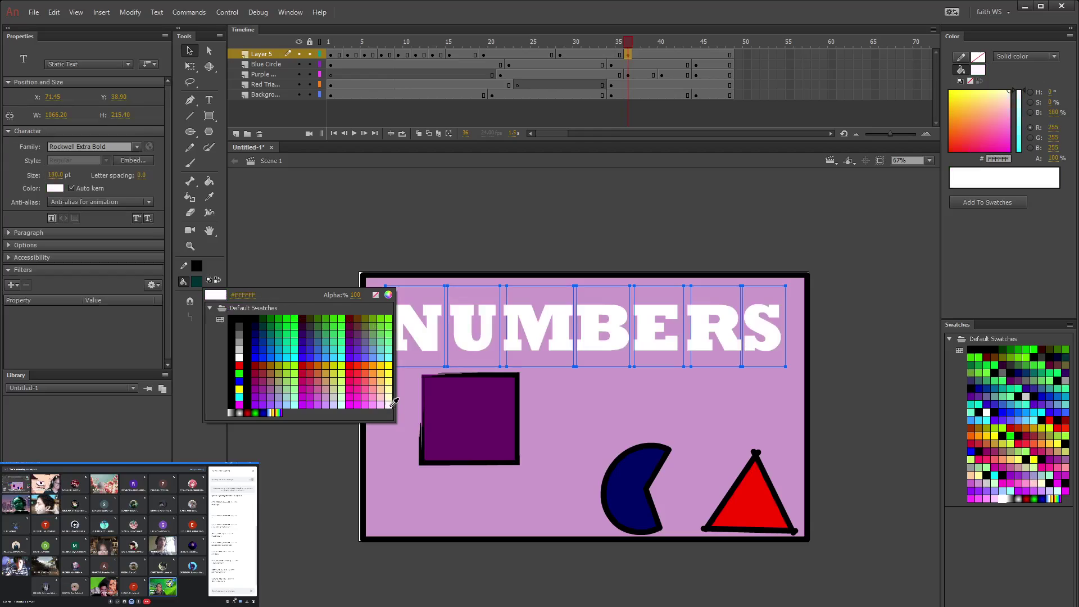
click(343, 405)
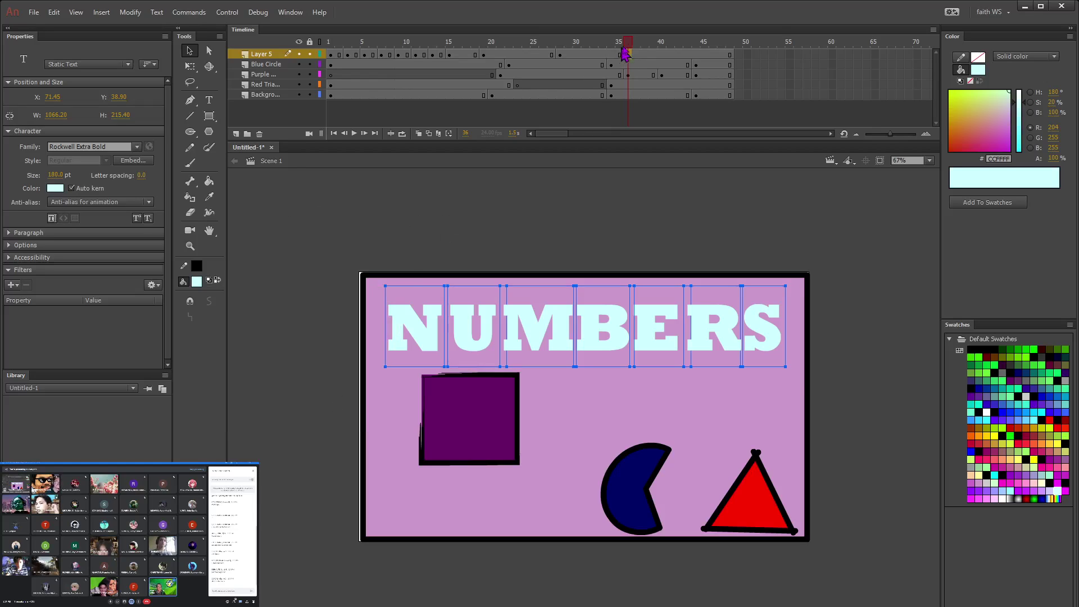
Step: Insert a keyframe at frame 44 of Layer 5
drag(629, 41, 695, 44)
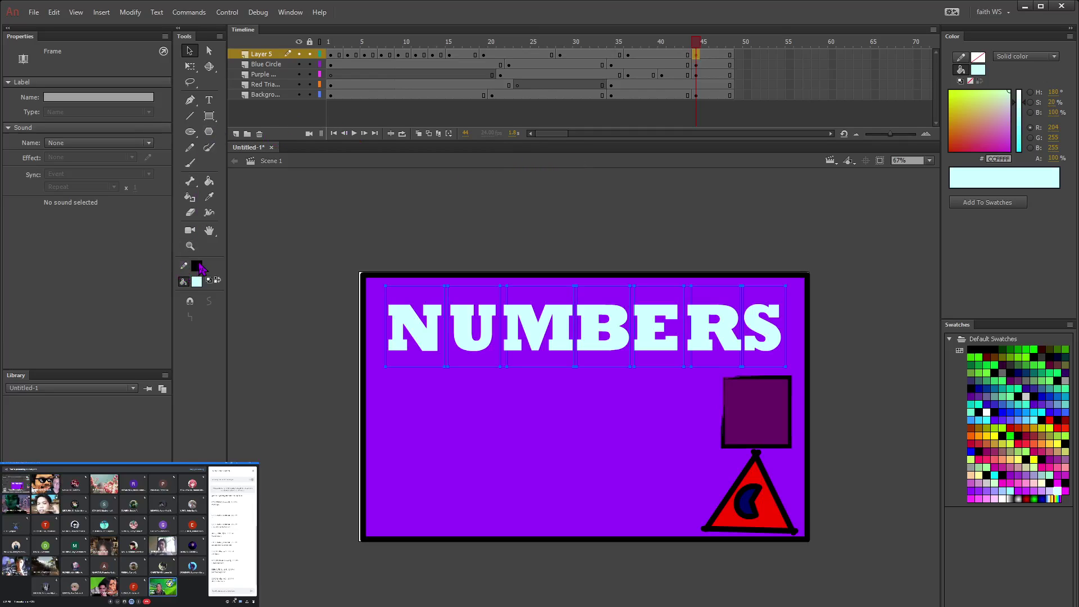
click(196, 266)
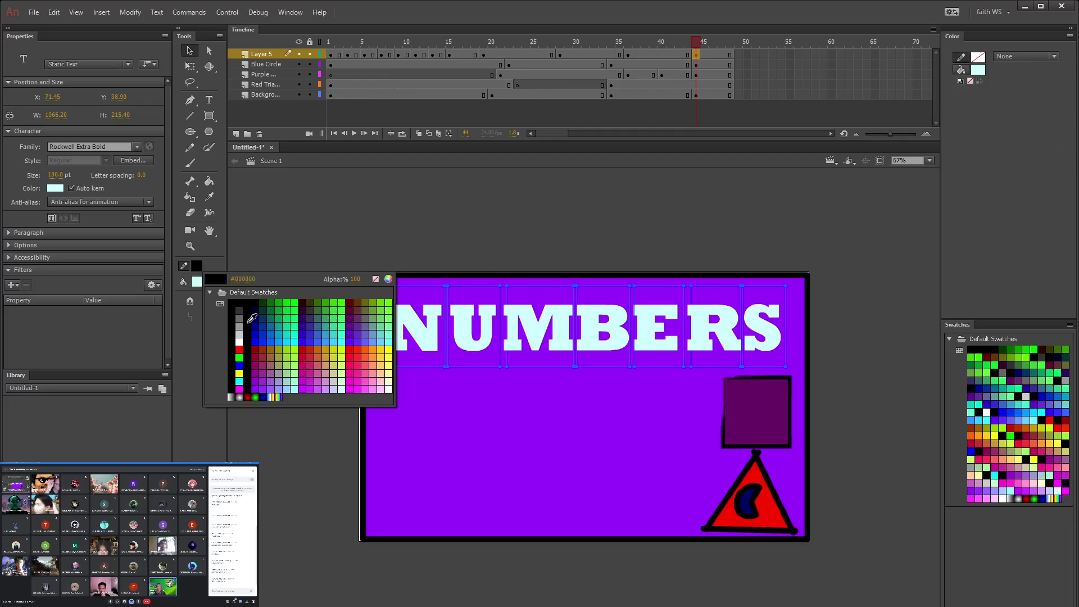
key(Escape)
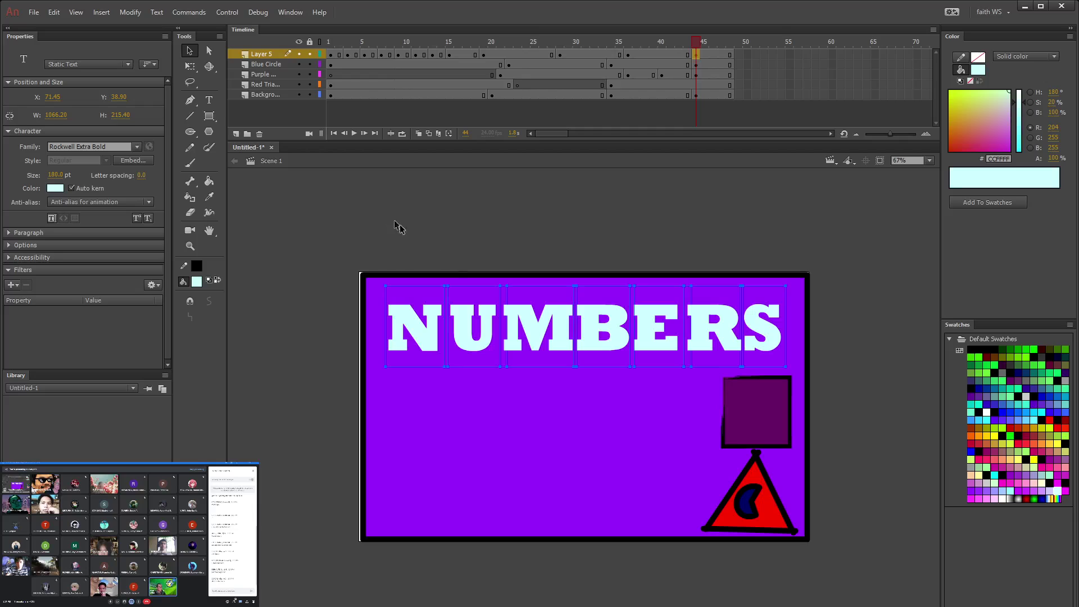
click(414, 304)
click(415, 329)
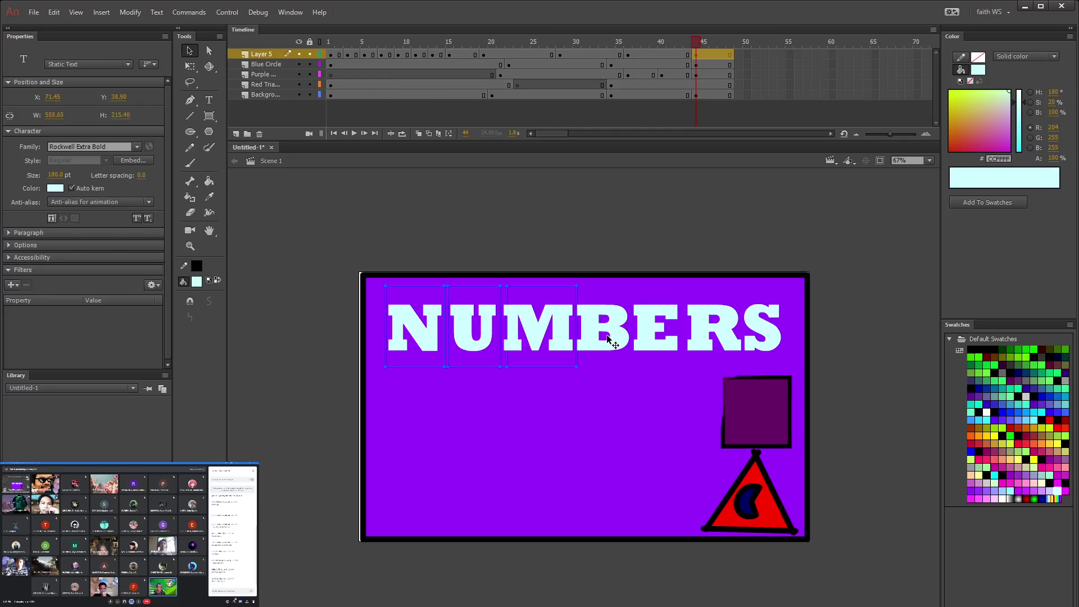
click(608, 337)
shift+click(638, 343)
shift+click(771, 336)
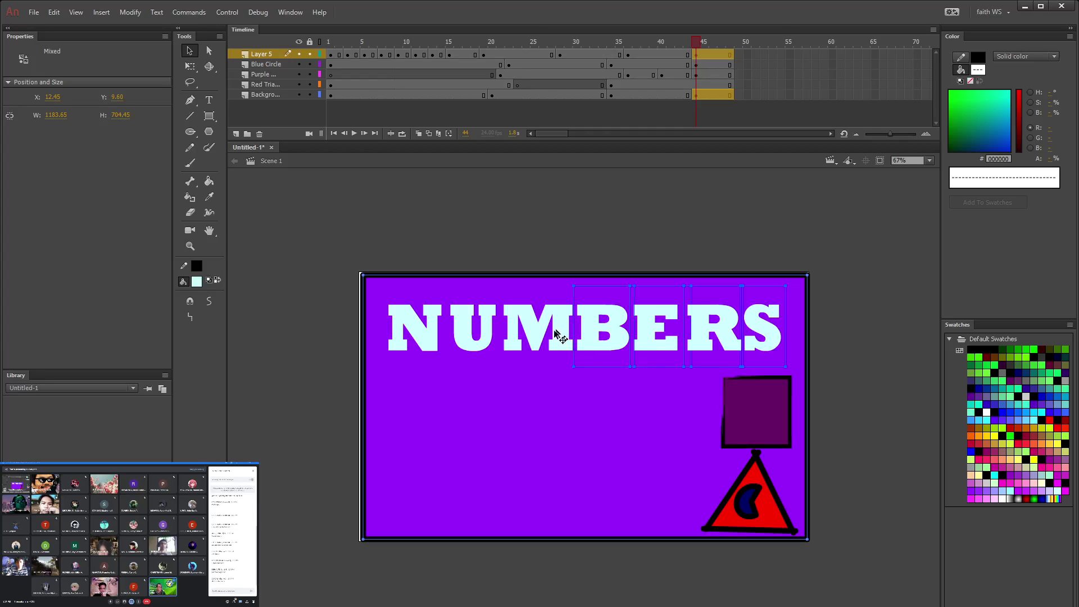
shift+click(450, 347)
click(197, 282)
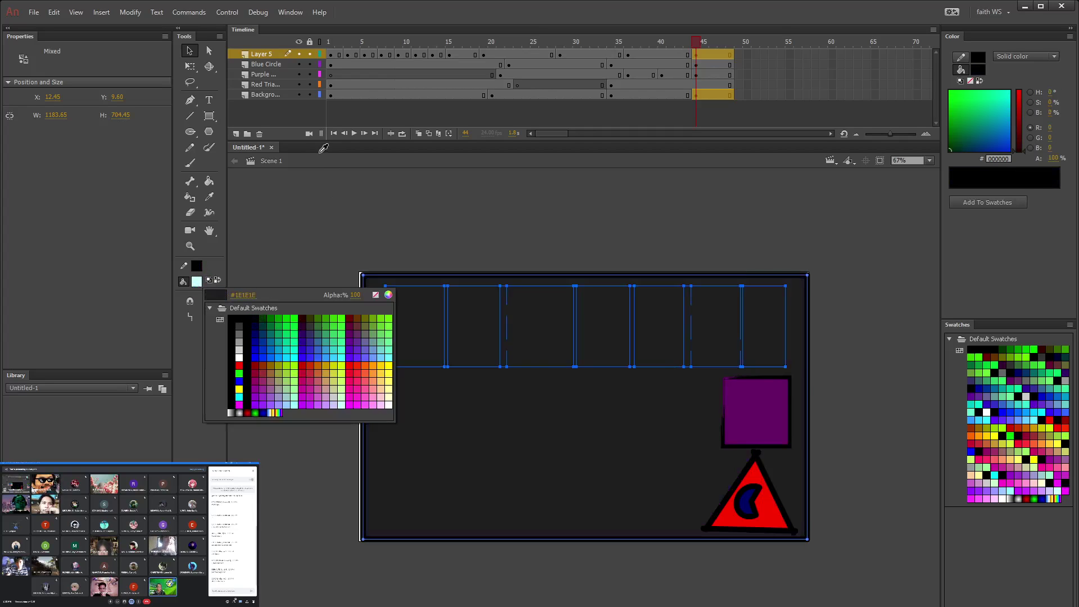
key(Escape)
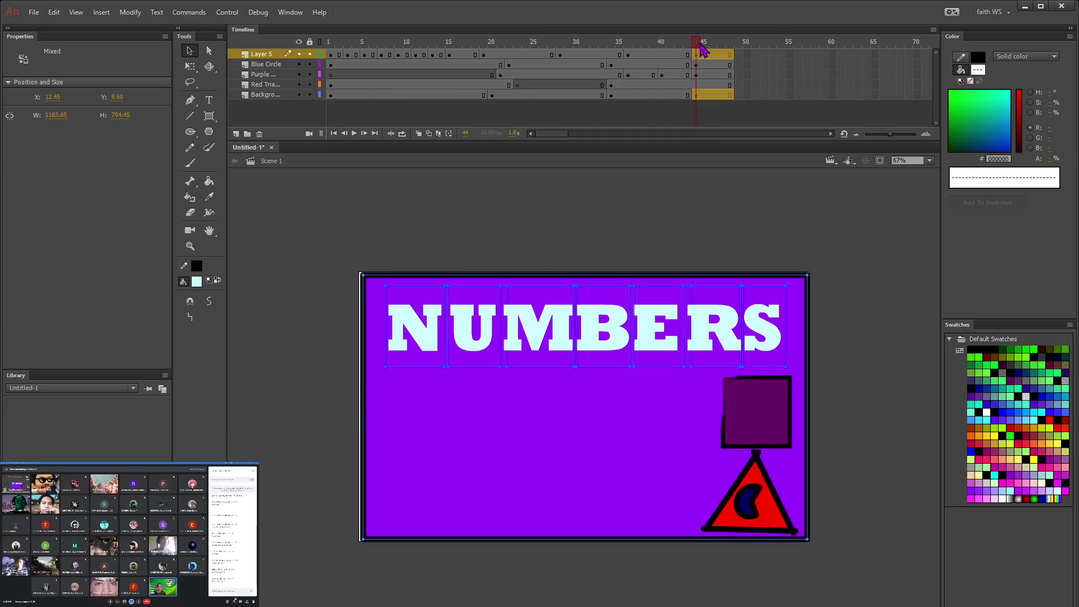
Step: Compare the text at frames 36 and 44, and test the movie in a preview window
drag(701, 49, 628, 52)
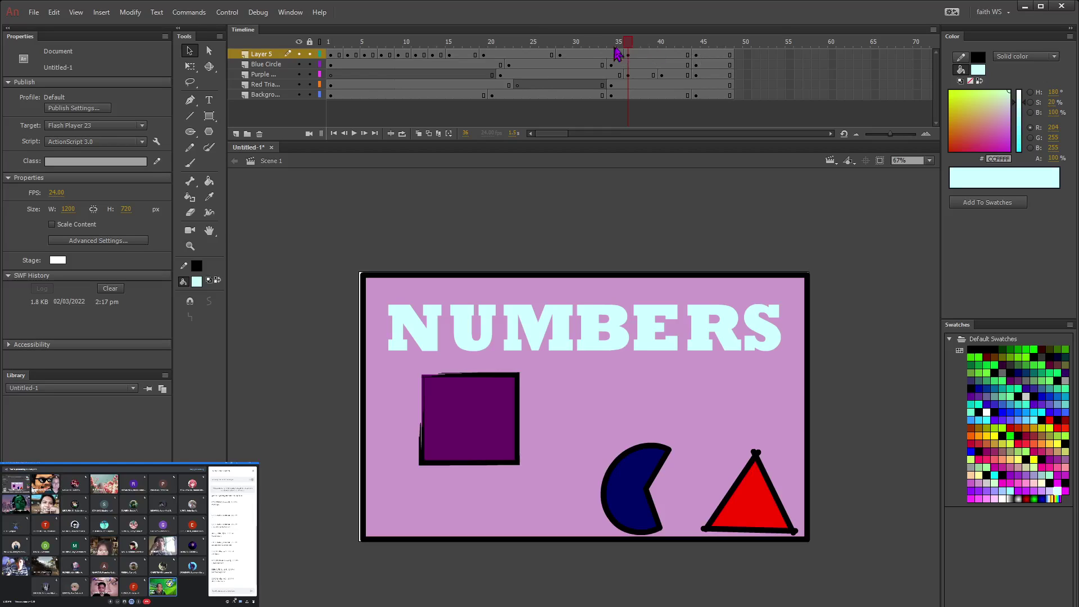
drag(639, 49, 697, 53)
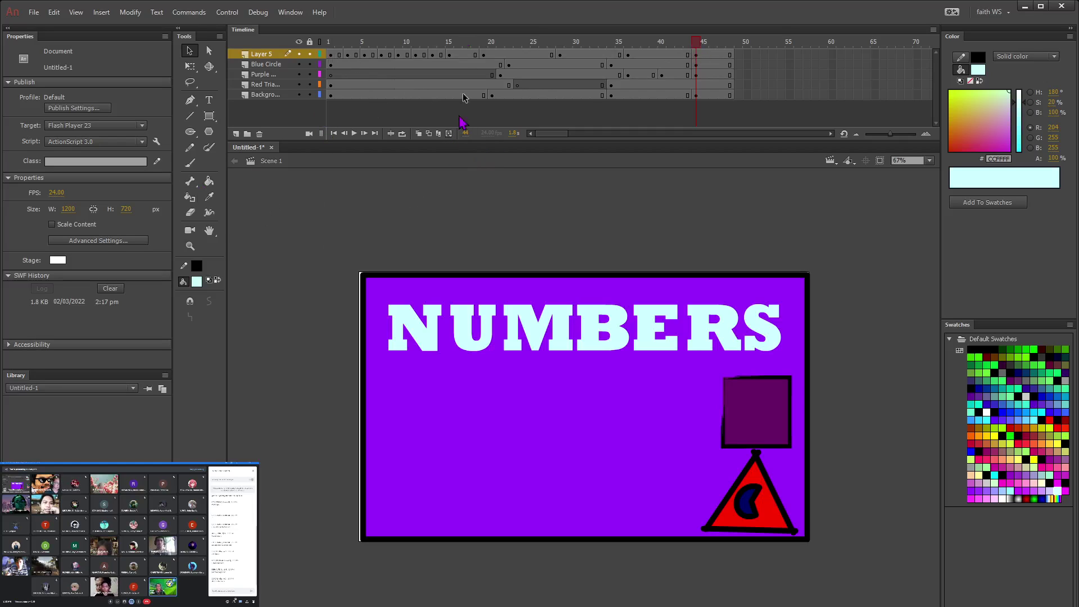
click(290, 11)
mouse_move(256, 14)
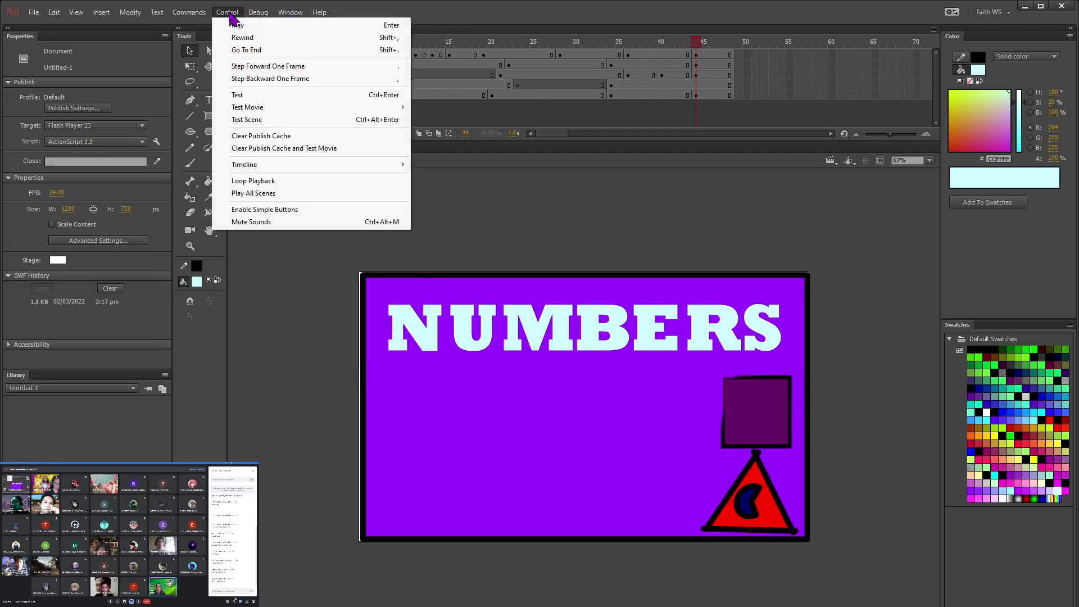
click(238, 95)
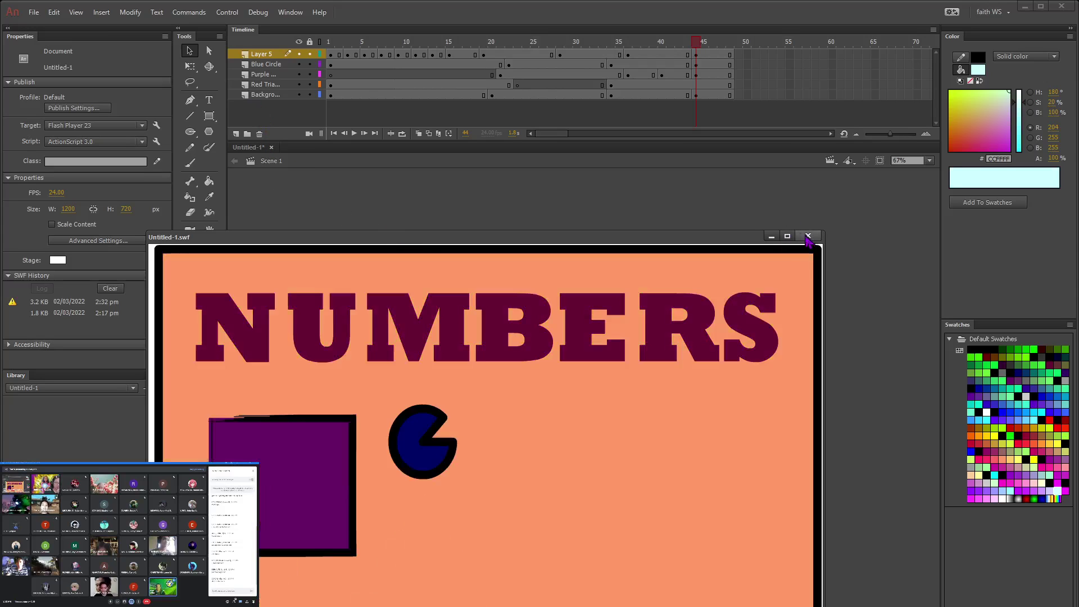
click(808, 237)
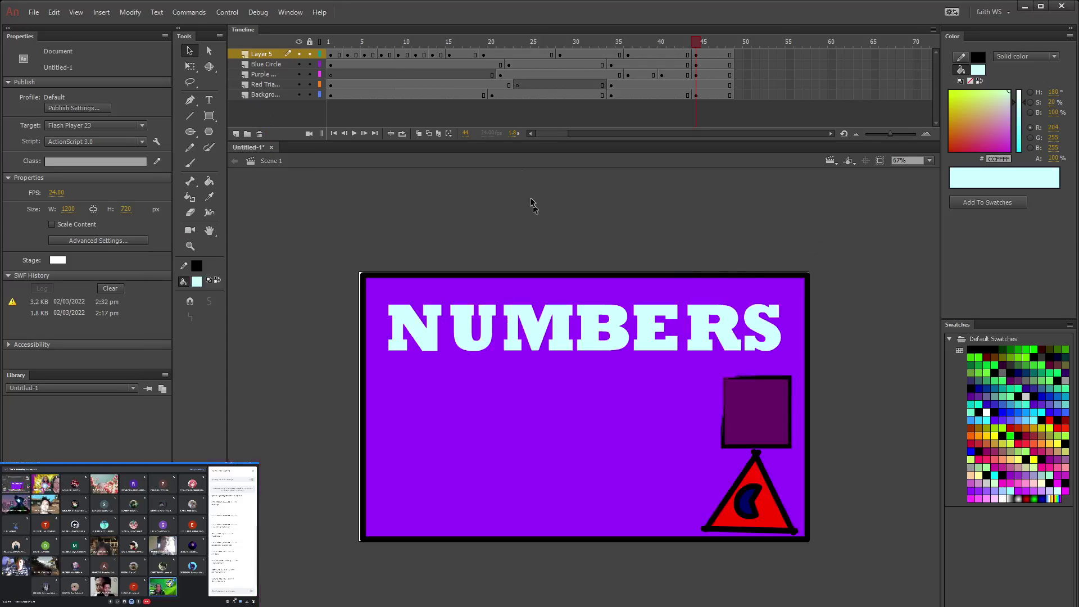
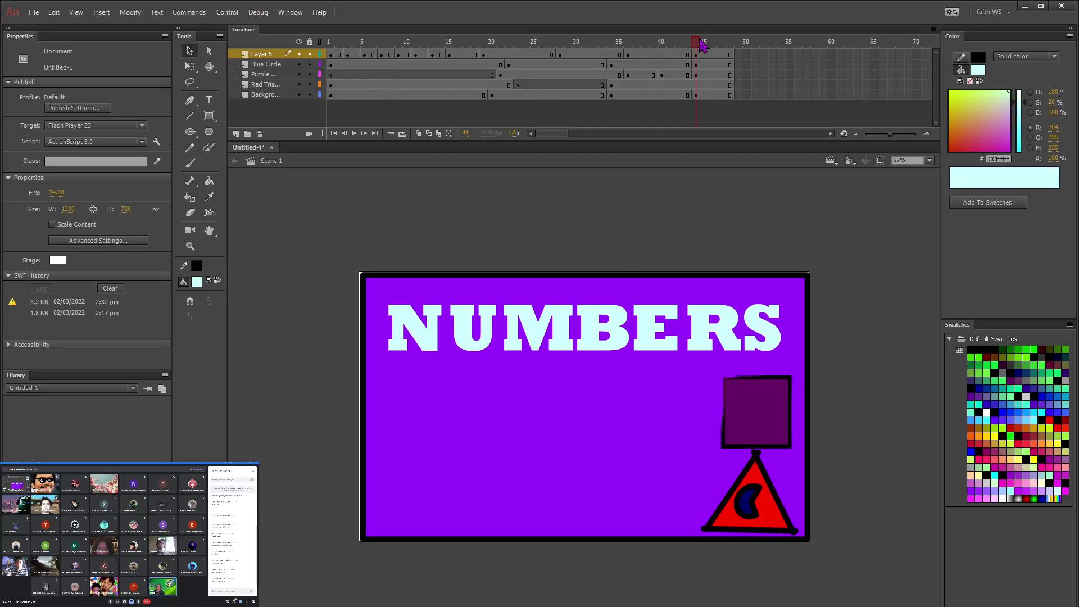
Step: Try a motion tween on the first span of the Blue Circle layer, converting the shape to a symbol, and undo it
drag(699, 52, 331, 57)
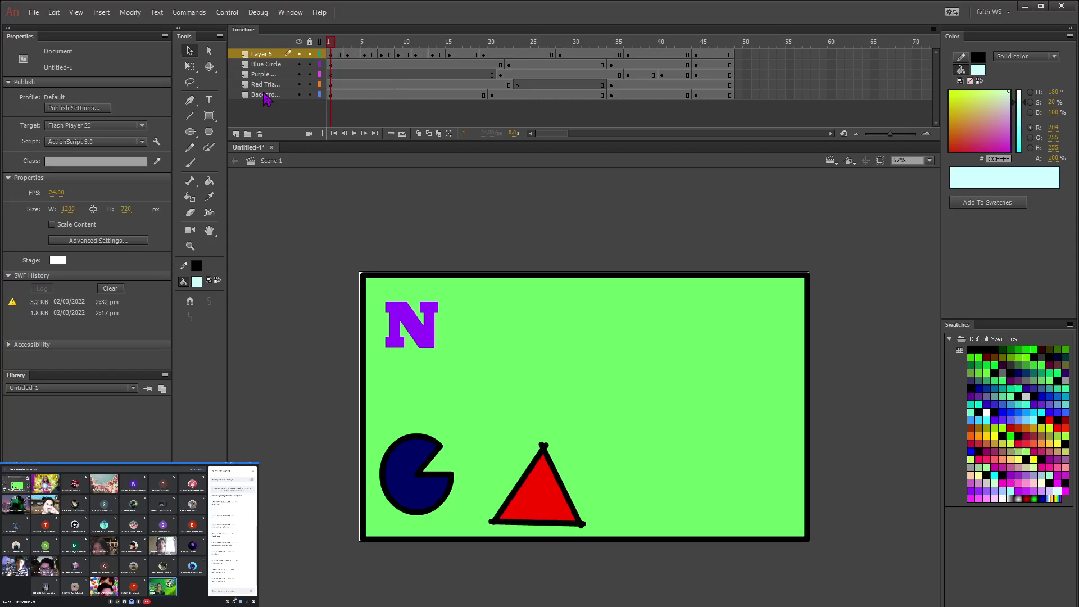
click(269, 65)
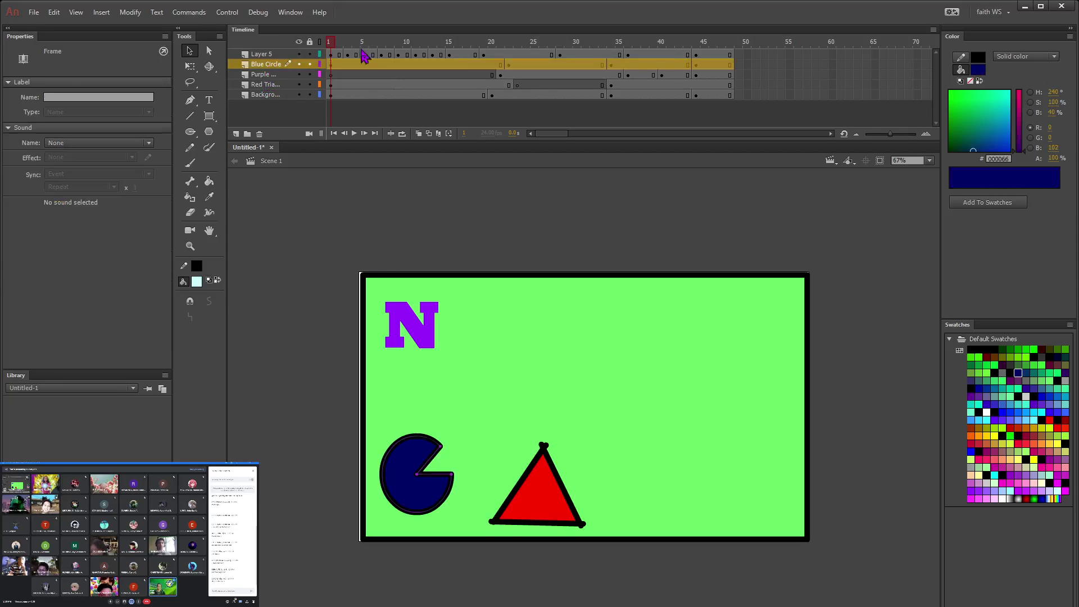
click(510, 67)
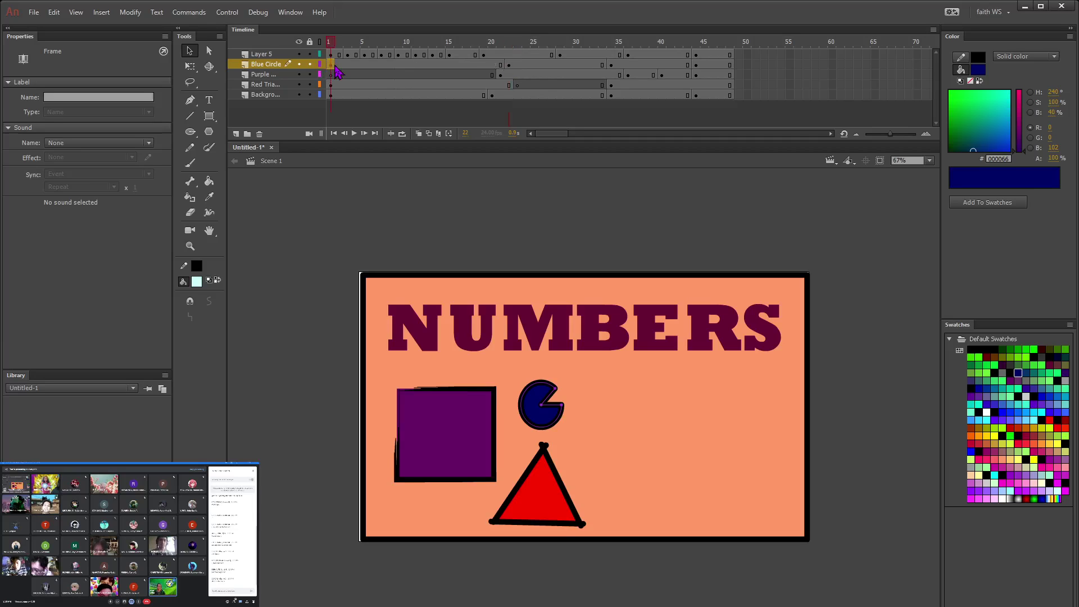
click(333, 65)
click(399, 65)
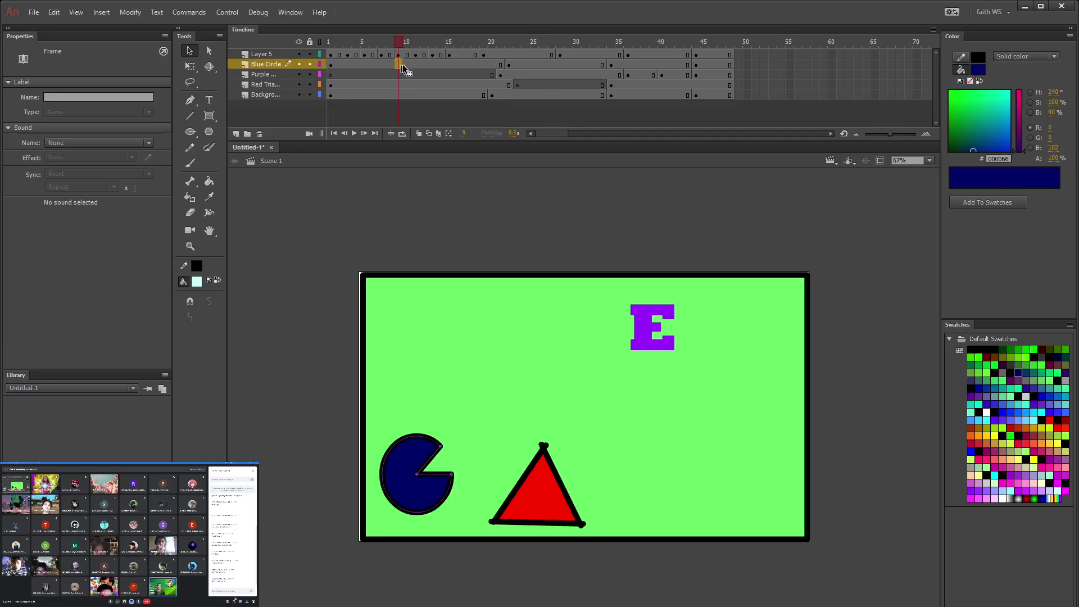
right_click(416, 66)
right_click(369, 66)
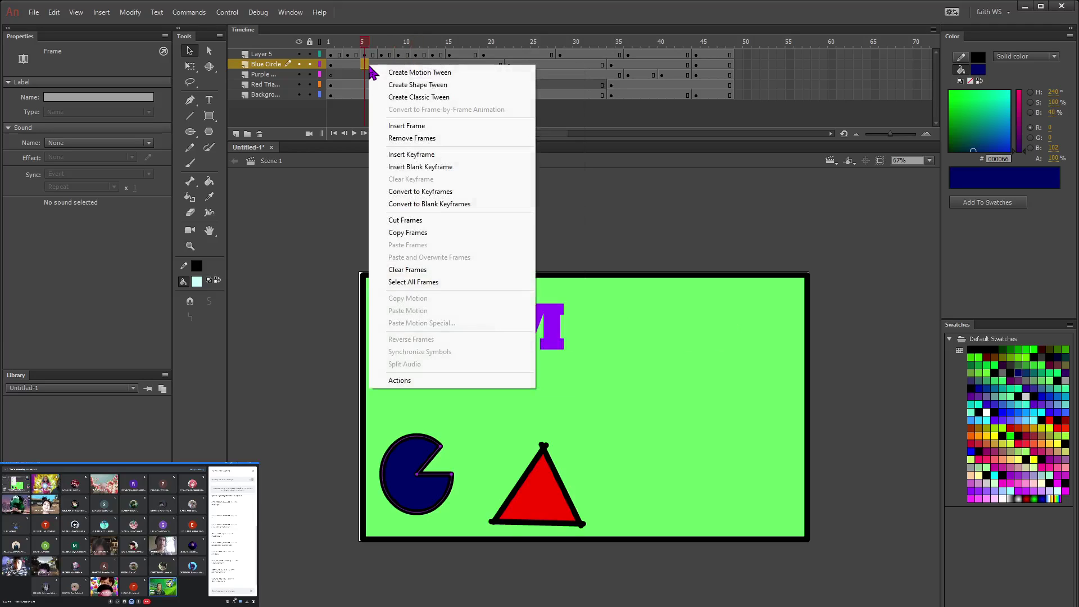
click(428, 73)
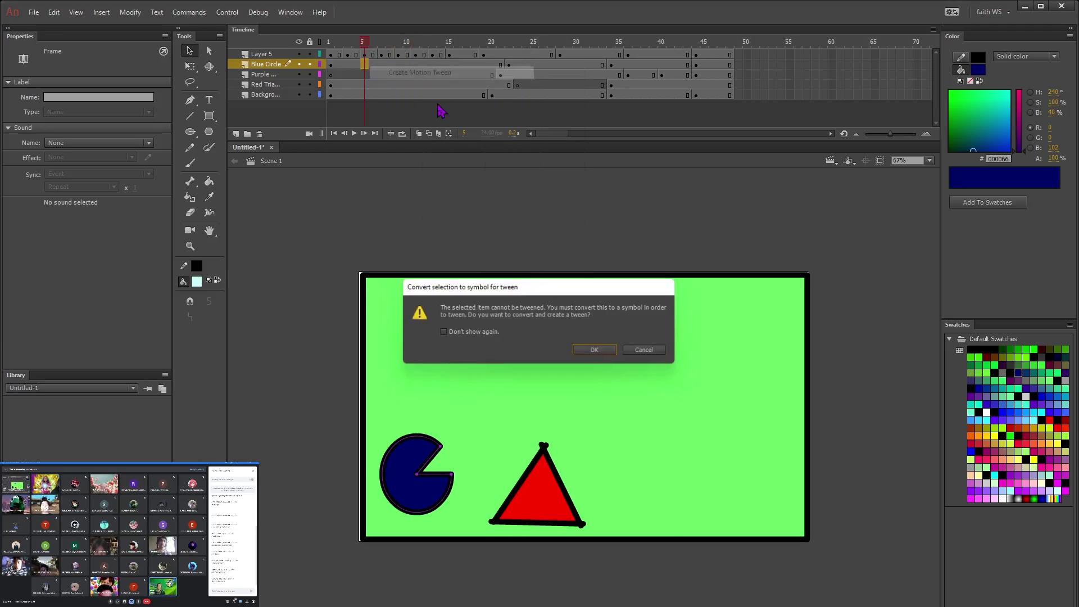
click(597, 350)
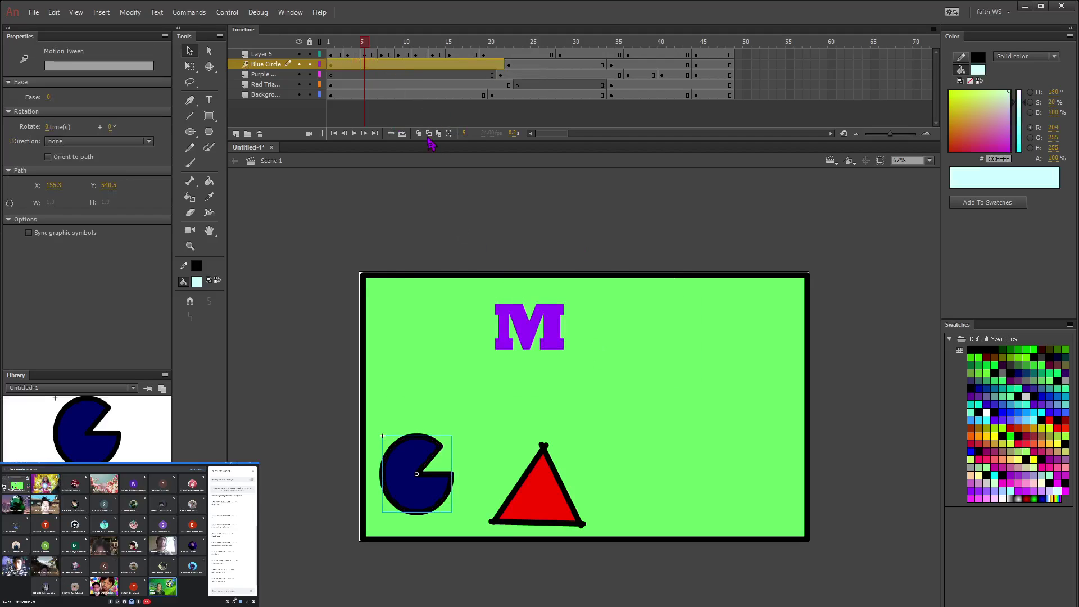
key(ctrl+z)
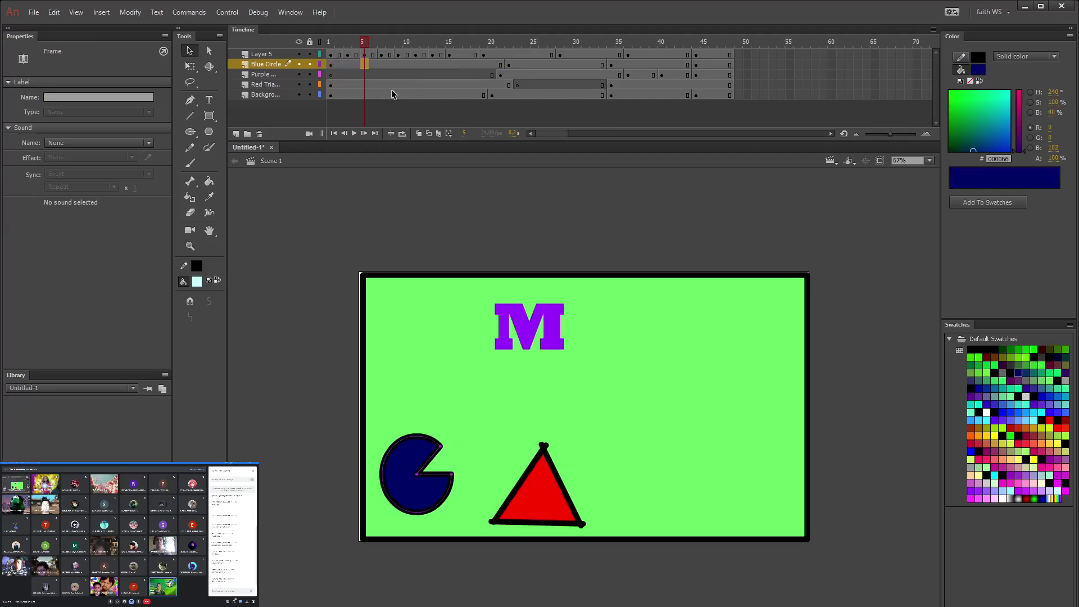
Step: Create shape tweens on the Blue Circle layer for the three spans between the keyframes at frames 1, 22, 34 and 44
right_click(391, 65)
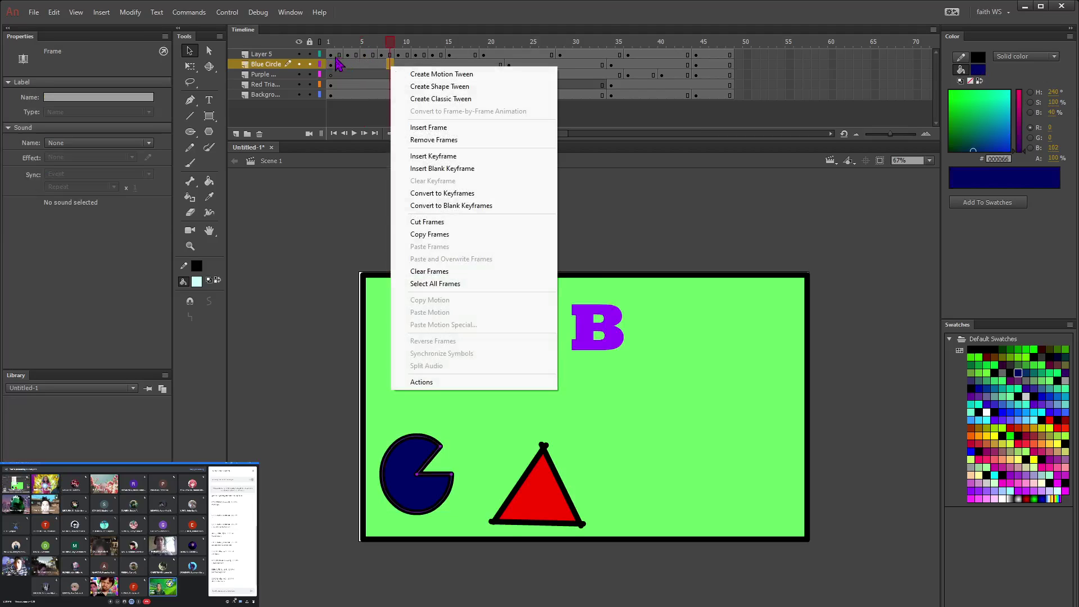
click(435, 87)
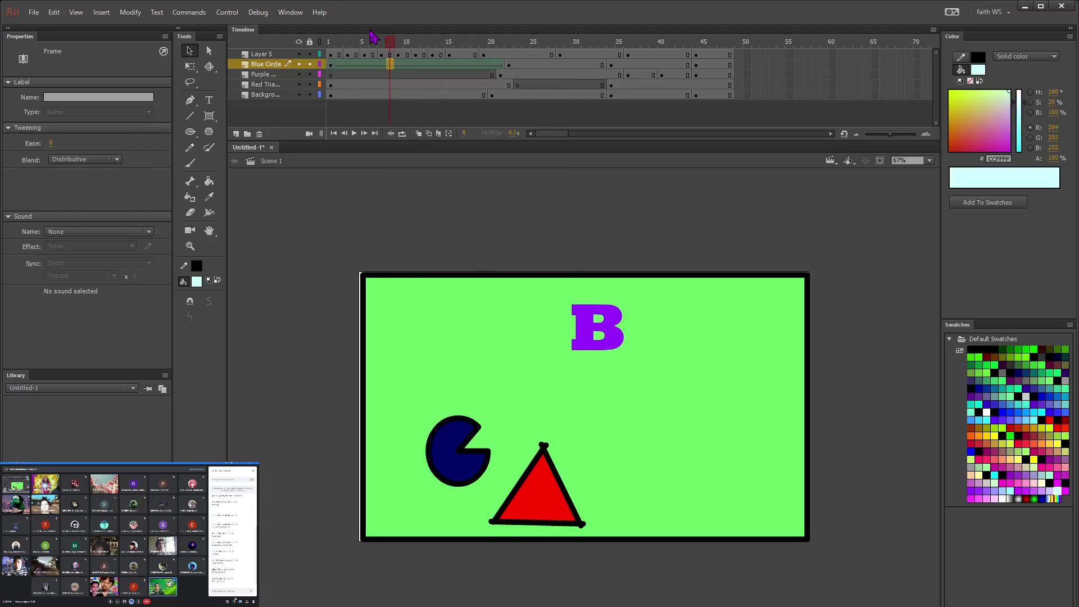
drag(391, 44, 501, 67)
click(542, 64)
right_click(543, 64)
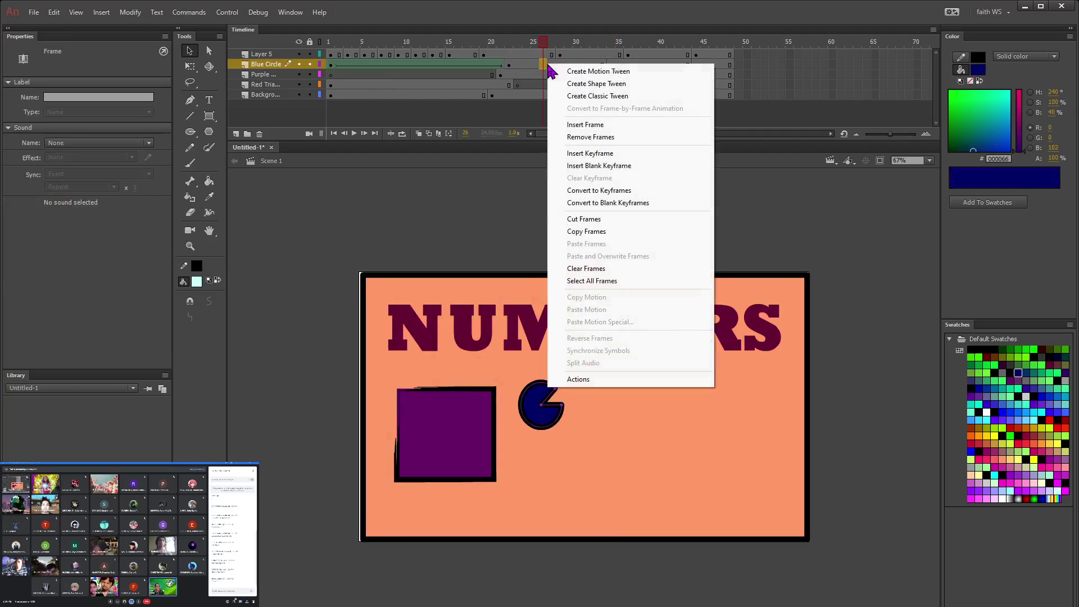
click(595, 83)
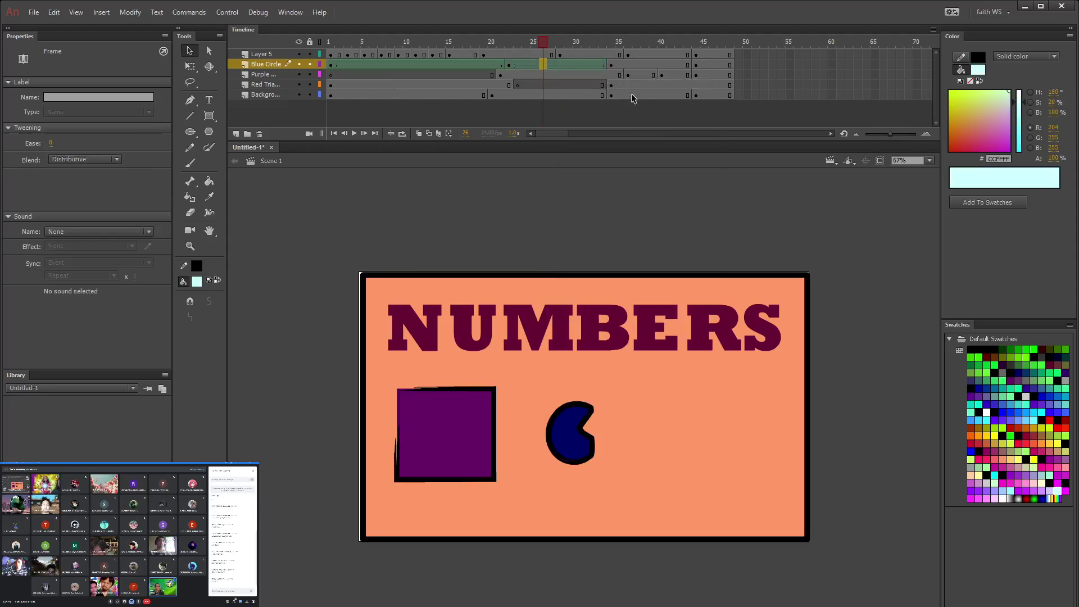
right_click(645, 64)
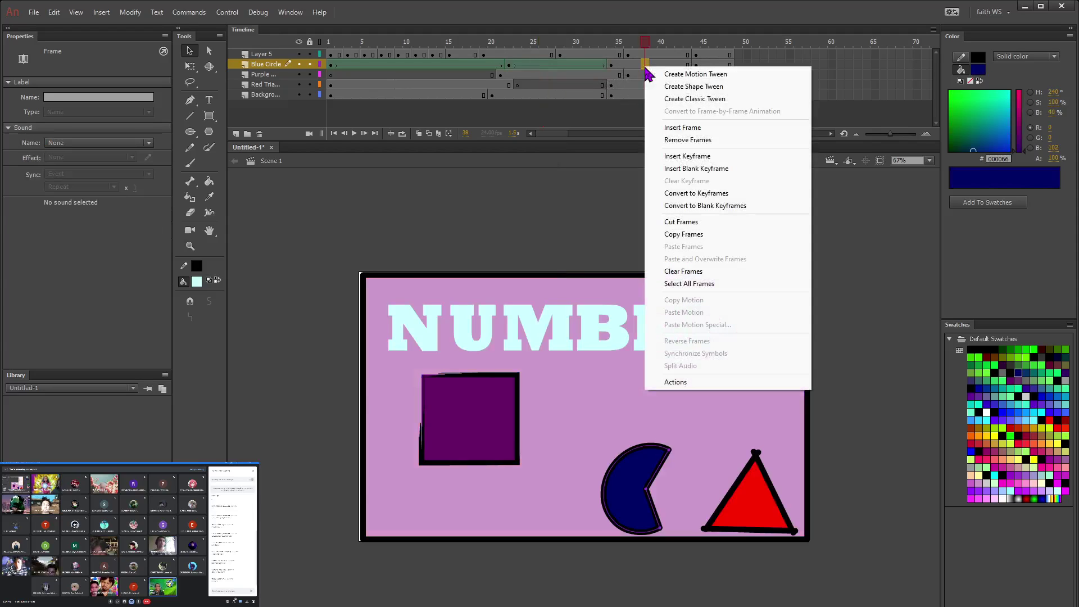
click(683, 88)
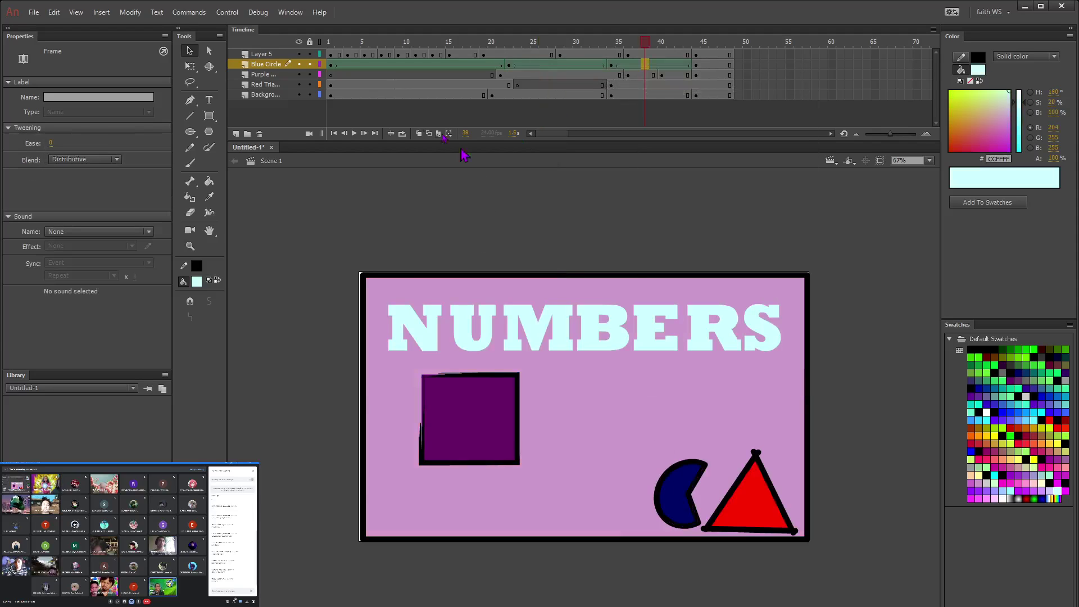
Step: Turn on looping for the timeline and play the animation to review the Blue Circle tweens
click(403, 134)
click(355, 135)
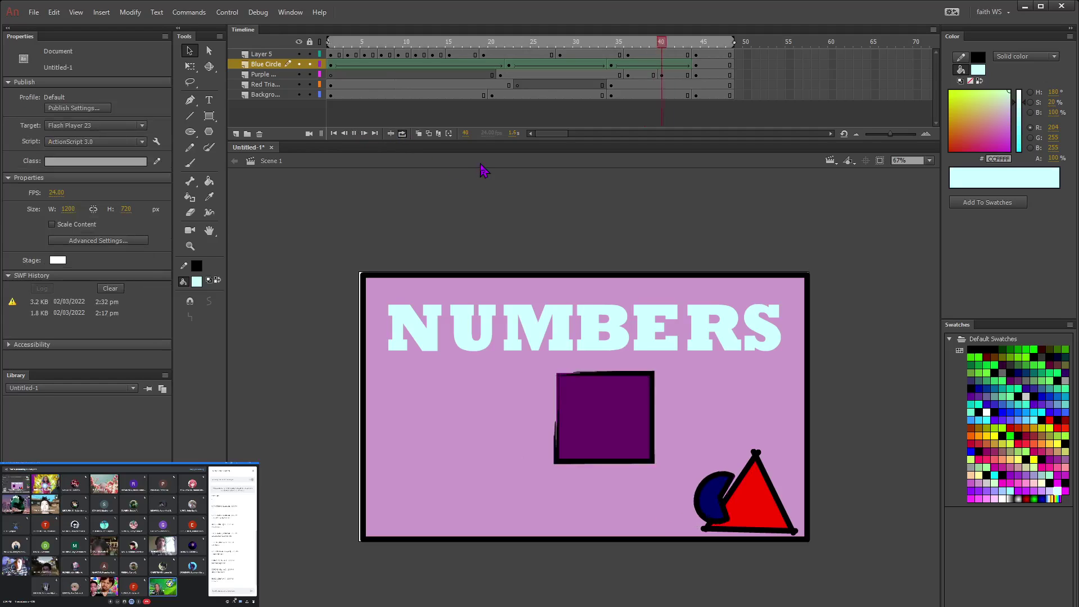